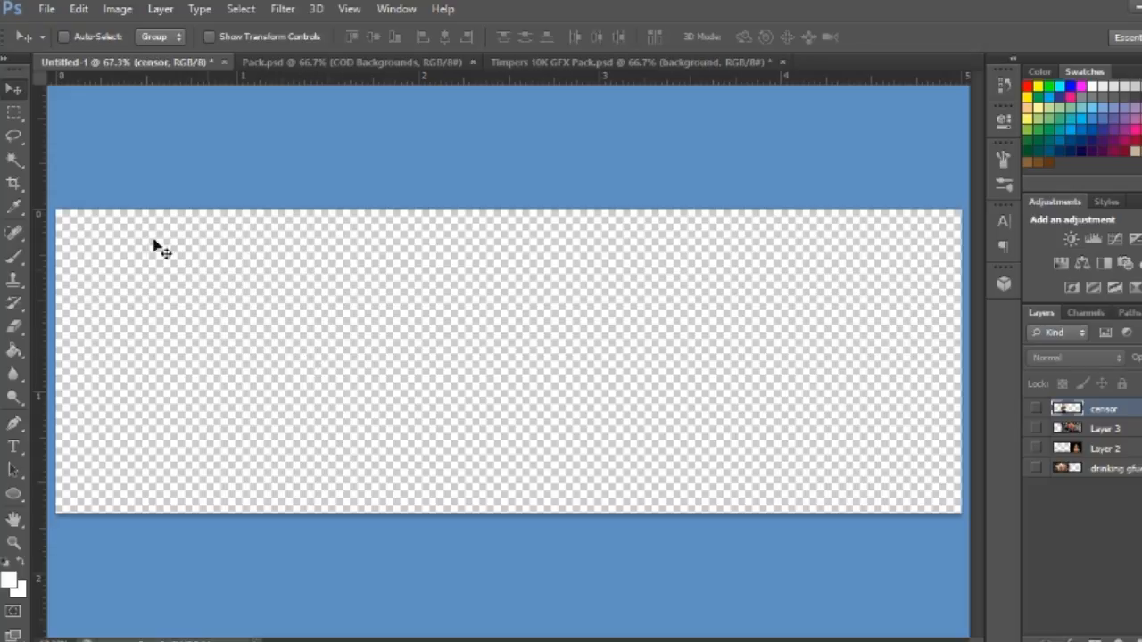
Review the new-document settings for width, height, resolution and background contents, and dismiss them without creating a document.
left_click(45, 9)
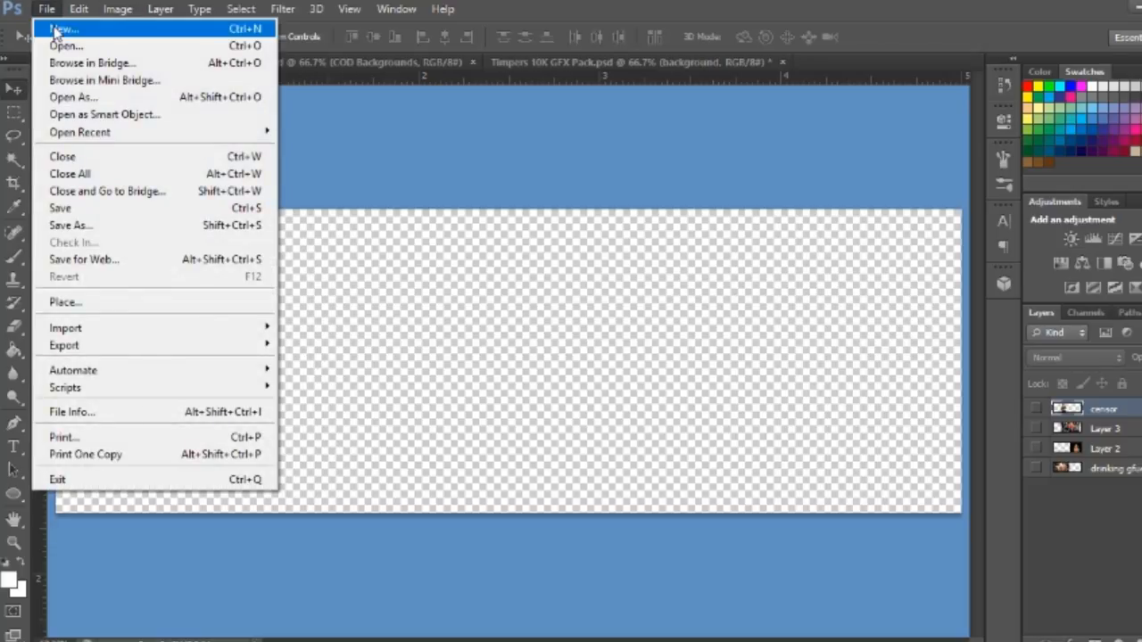
left_click(55, 28)
left_click_drag(473, 134, 397, 114)
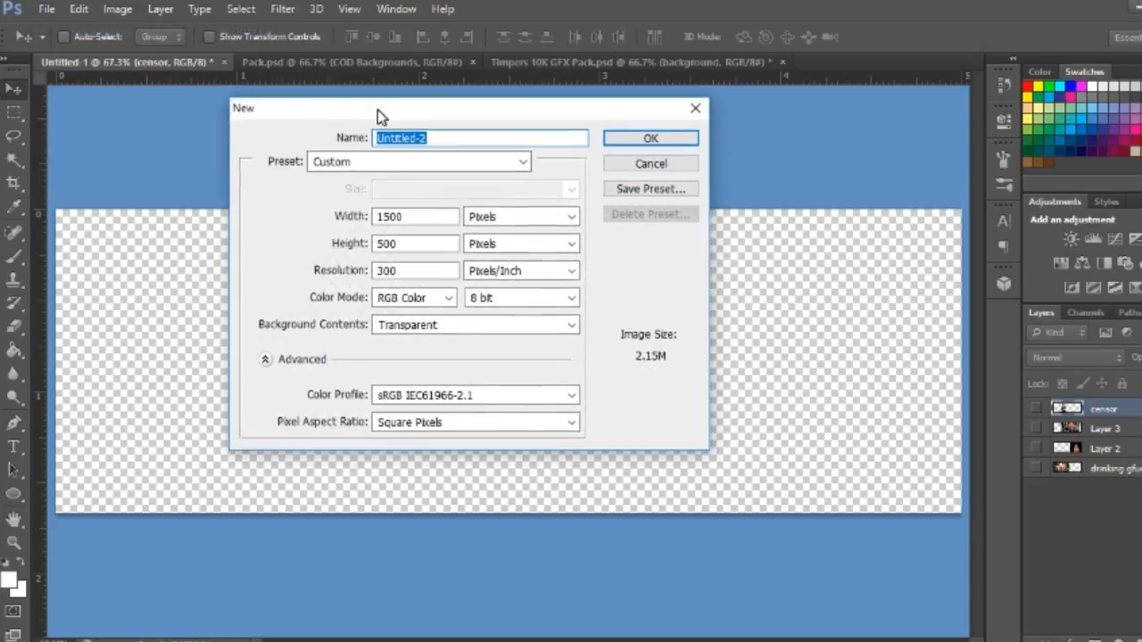
double_click(395, 213)
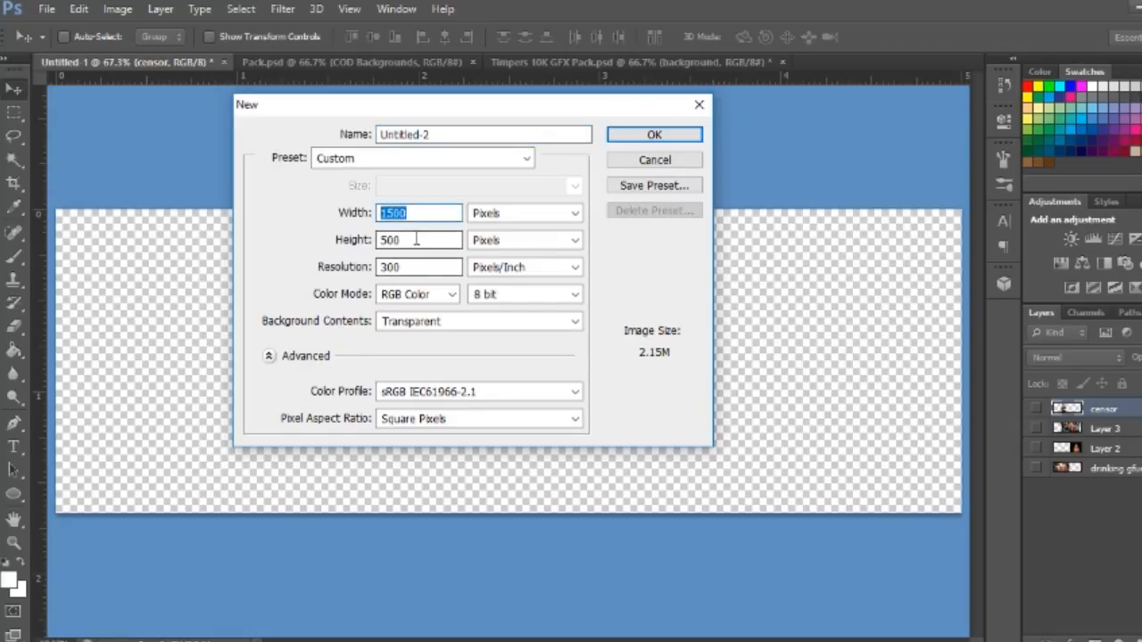
left_click_drag(413, 237, 282, 239)
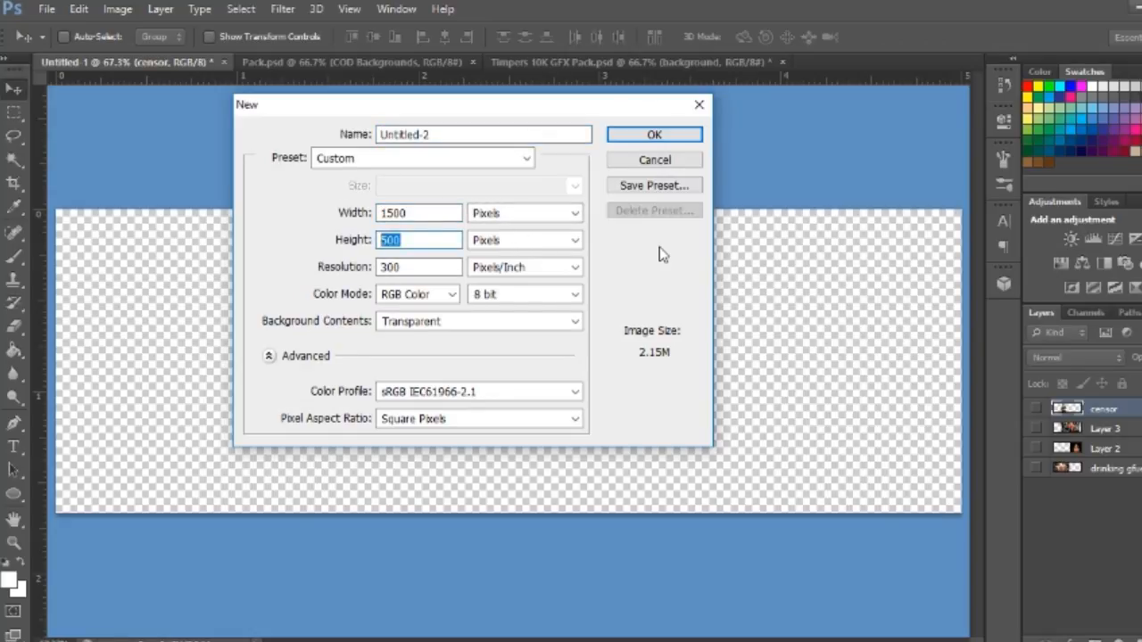
left_click_drag(414, 269, 337, 277)
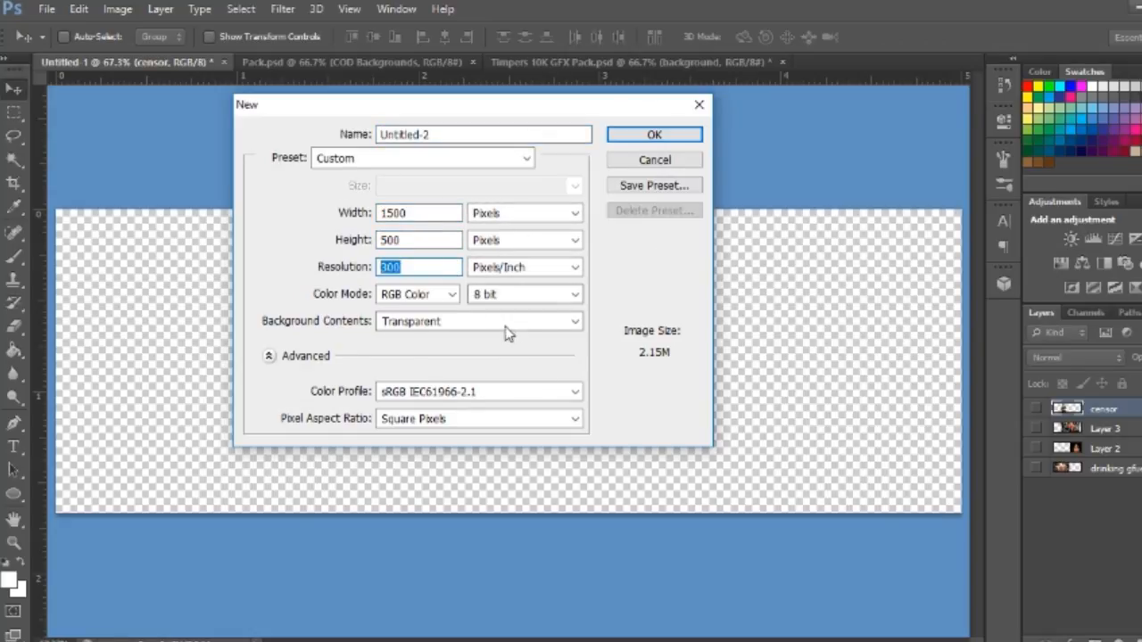
left_click(575, 322)
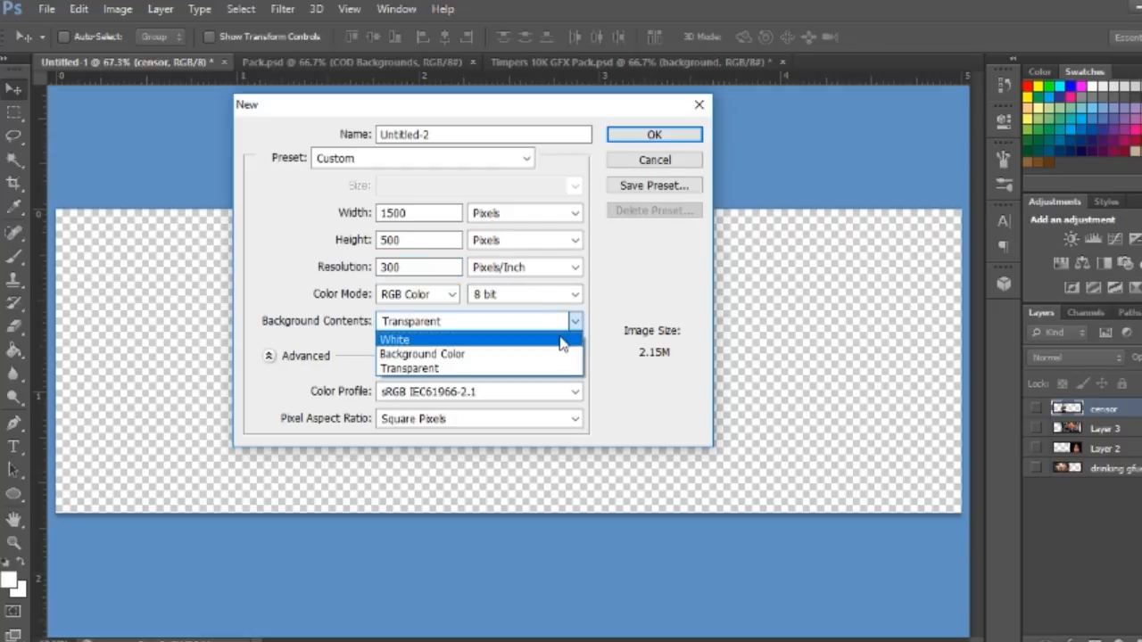
left_click(625, 323)
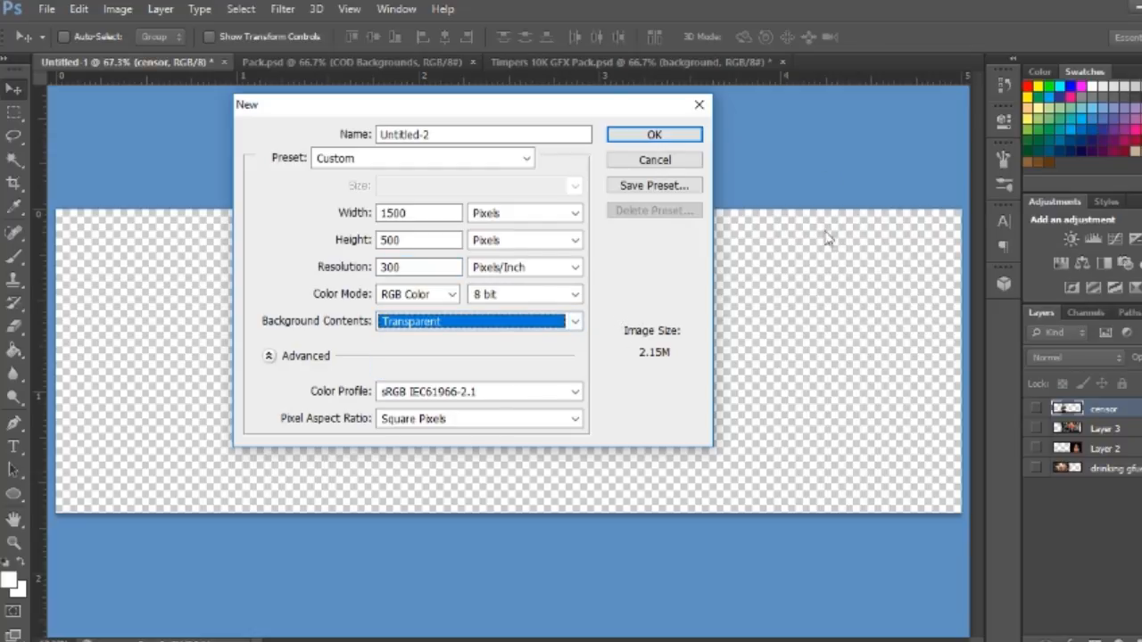
left_click_drag(423, 113, 532, 119)
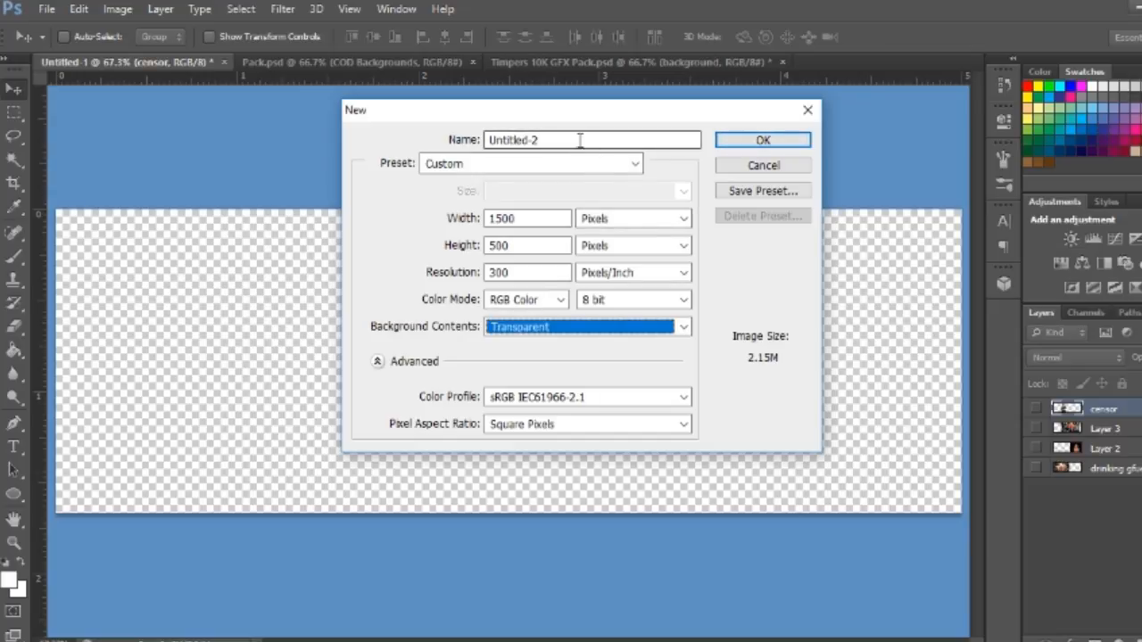
left_click(748, 170)
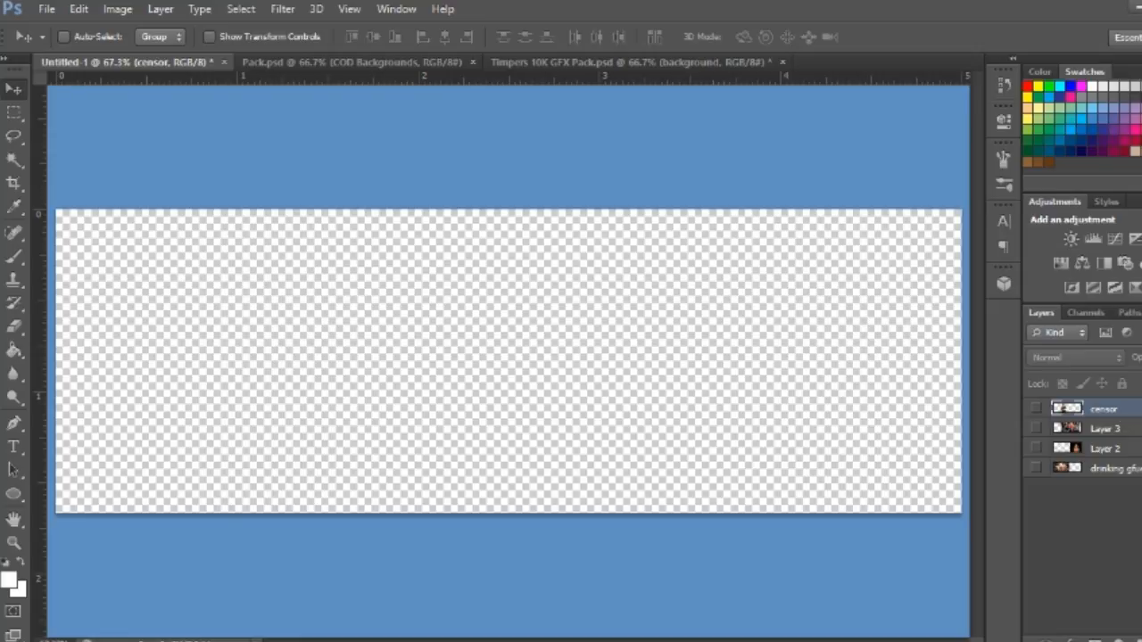
Add a new layer above the existing layers and name it BG.
key("ctrl+shift+alt+n")
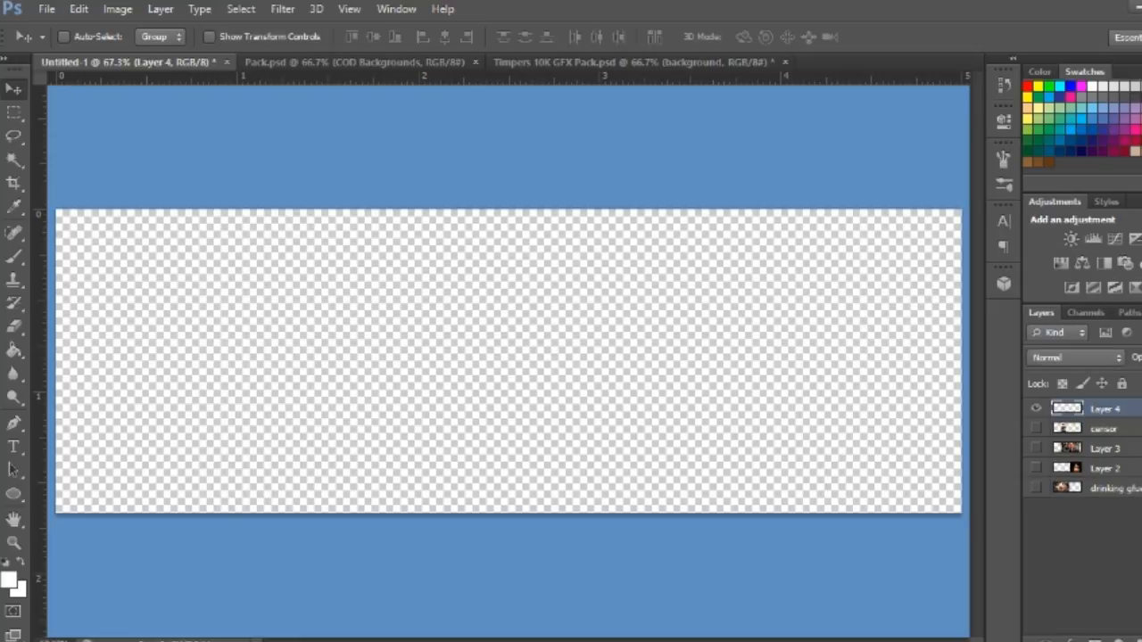
double_click(1107, 411)
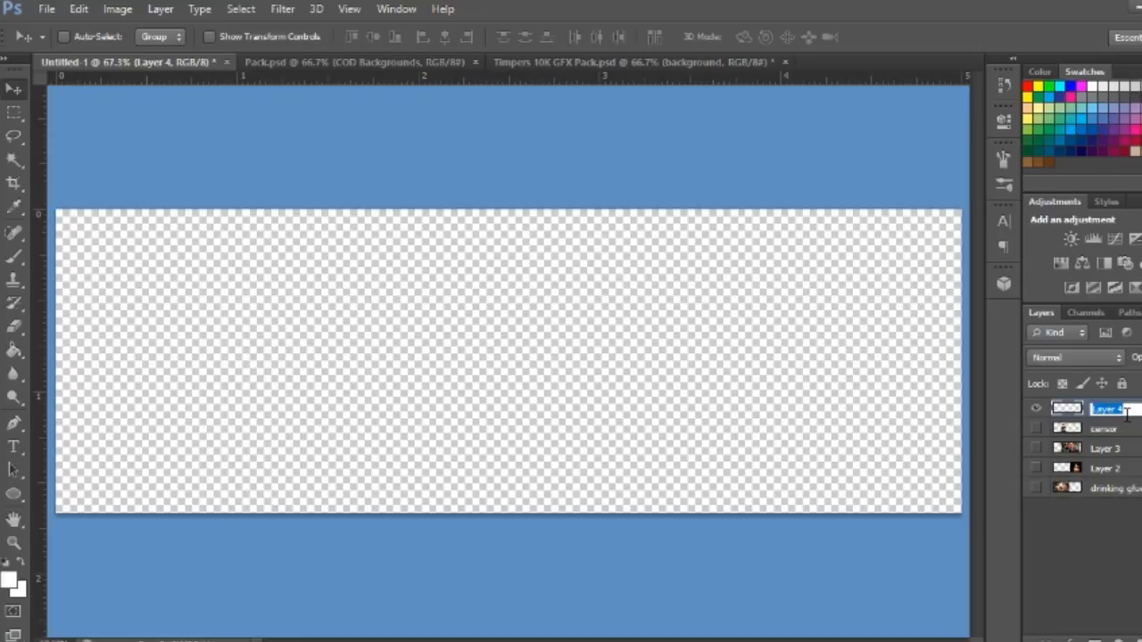
type("BG")
key("Return")
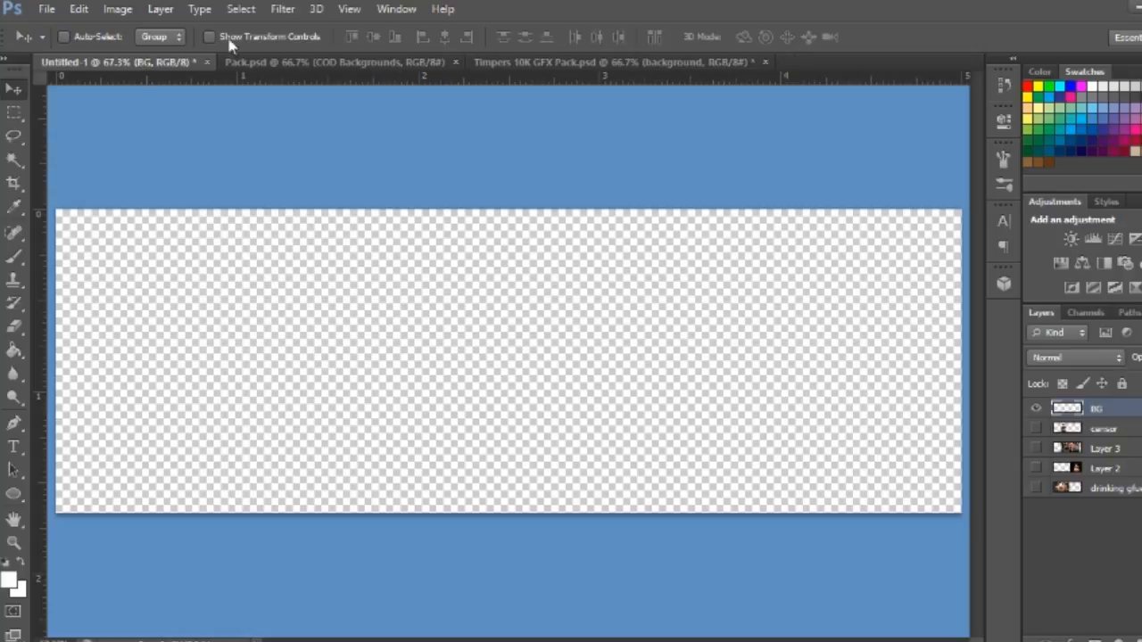
Select the whole canvas with the Rectangular Marquee and set the foreground color to blue 0012c4.
left_click(12, 114)
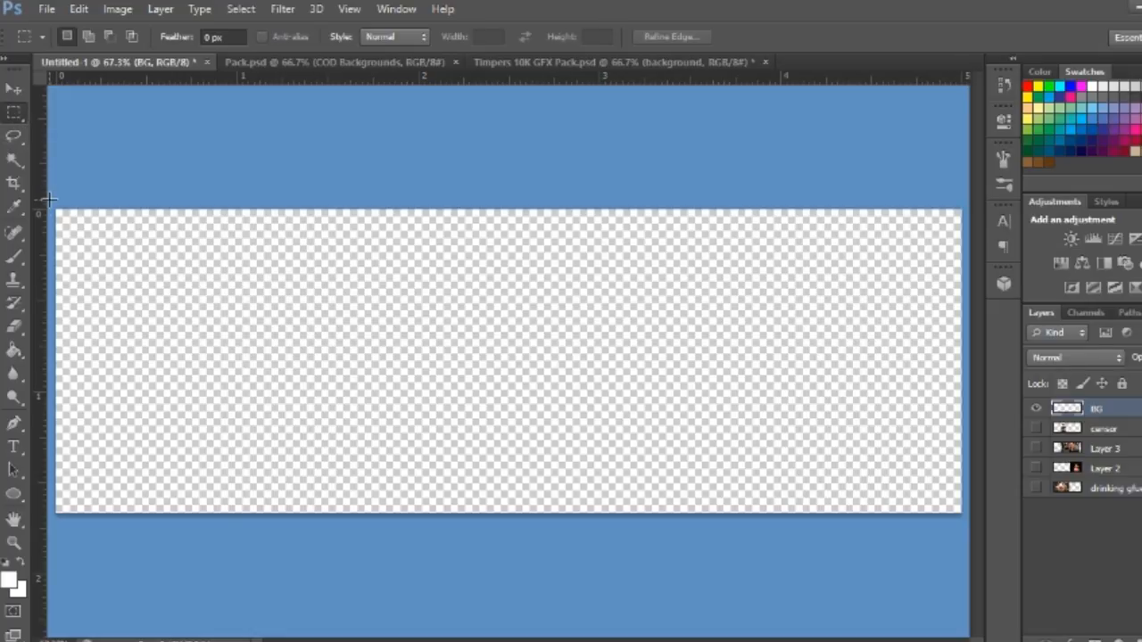
left_click_drag(49, 201, 1044, 545)
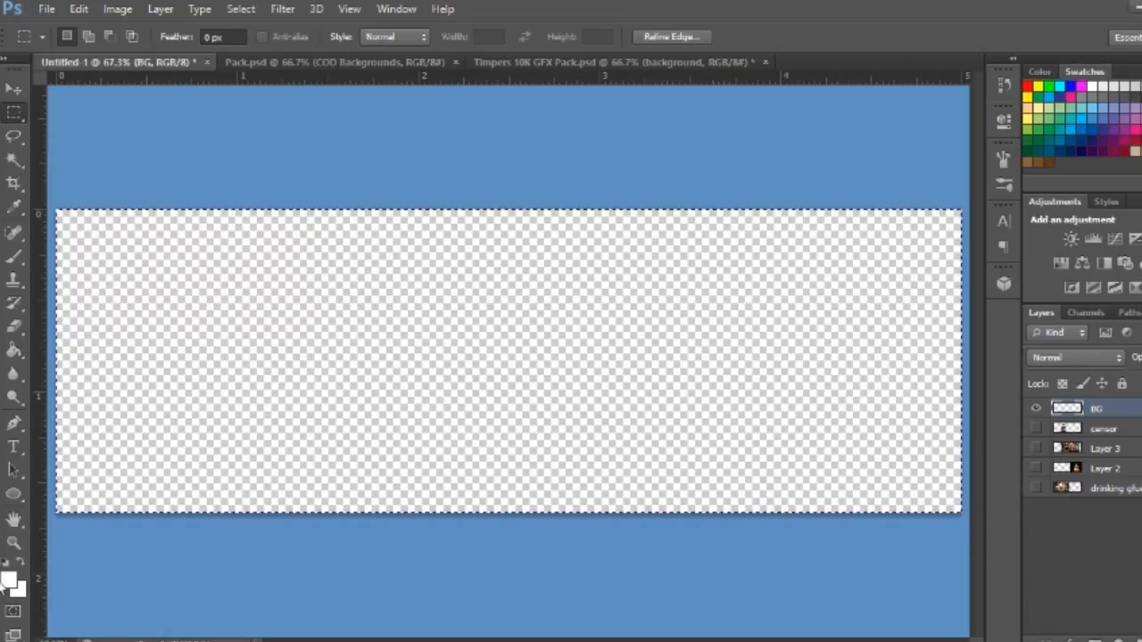
left_click(10, 581)
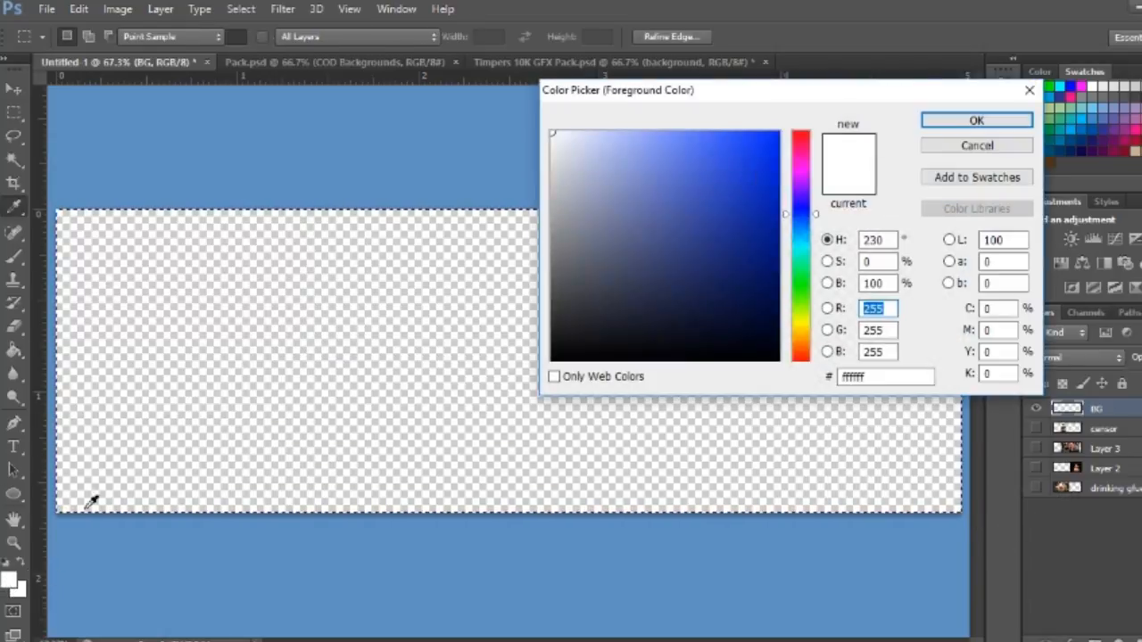
left_click_drag(768, 246, 792, 246)
left_click(616, 132)
mouse_move(792, 232)
left_mouse_down()
mouse_move(799, 311)
mouse_move(795, 209)
mouse_move(782, 248)
mouse_move(783, 235)
mouse_move(796, 194)
mouse_move(796, 253)
mouse_move(813, 184)
left_mouse_up()
left_click(779, 242)
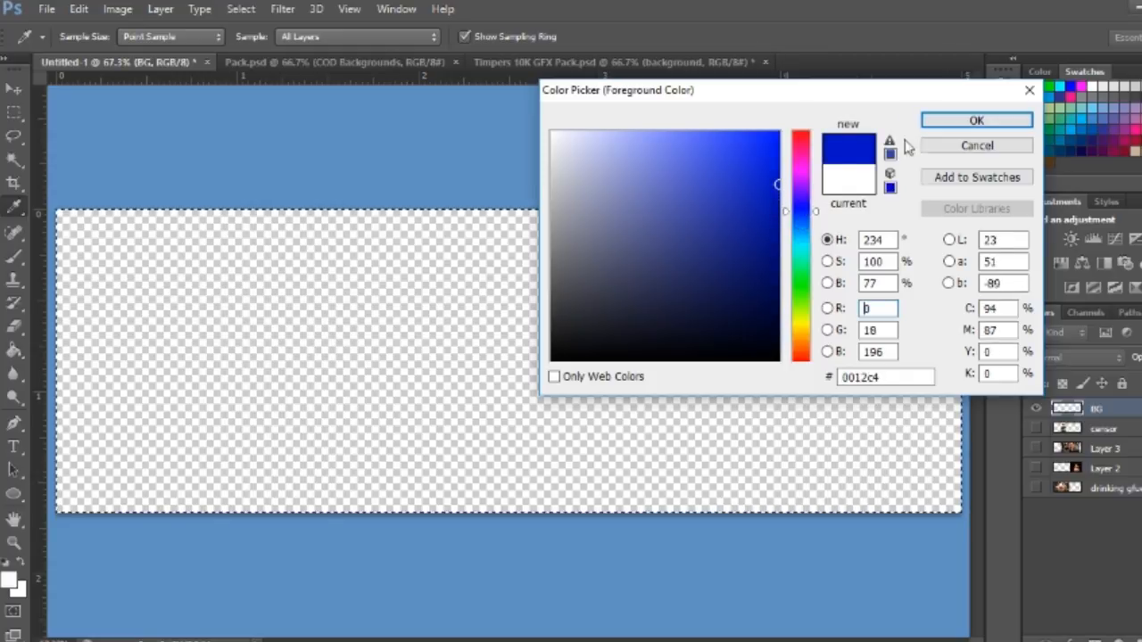
left_click(941, 119)
Fill the canvas selection on the BG layer with the foreground color and deselect it.
key("m")
right_click(347, 324)
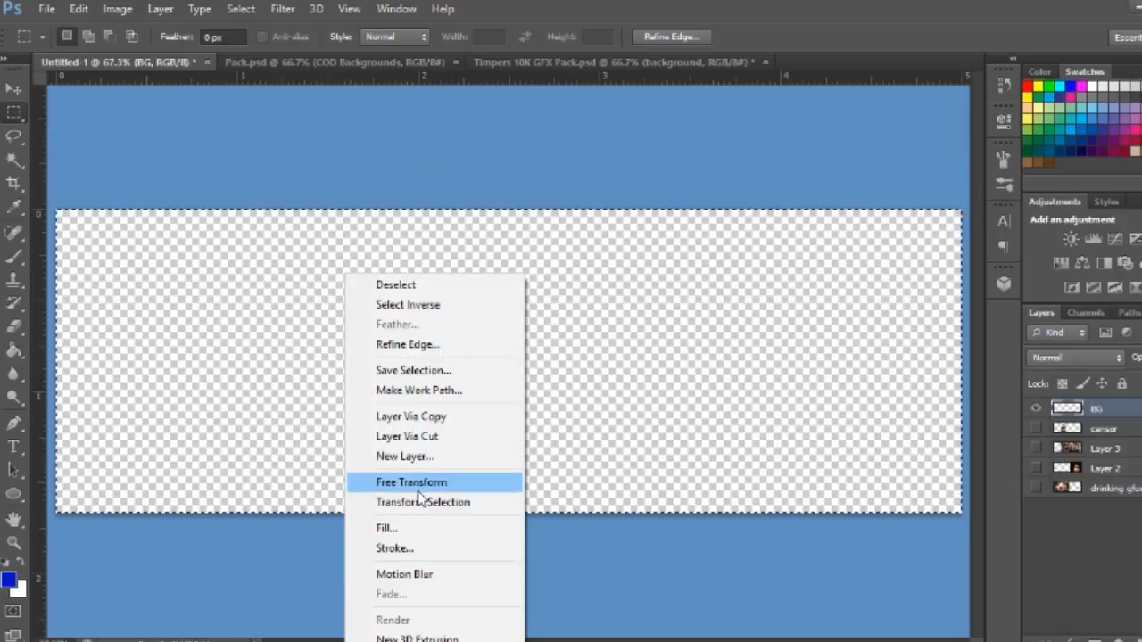
left_click(418, 528)
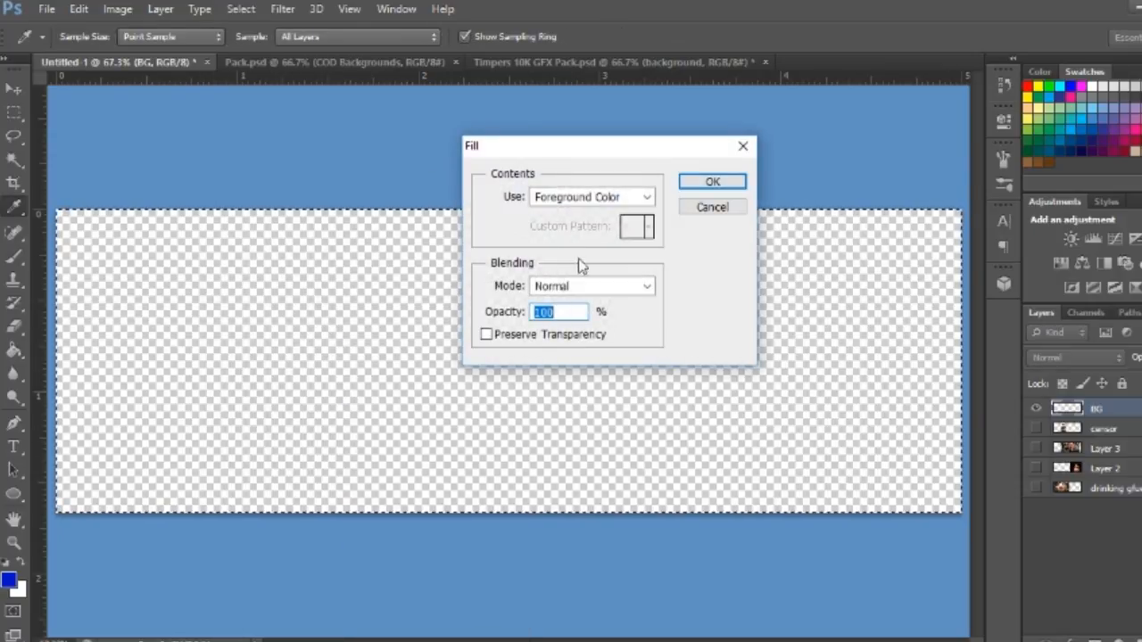
left_click(645, 196)
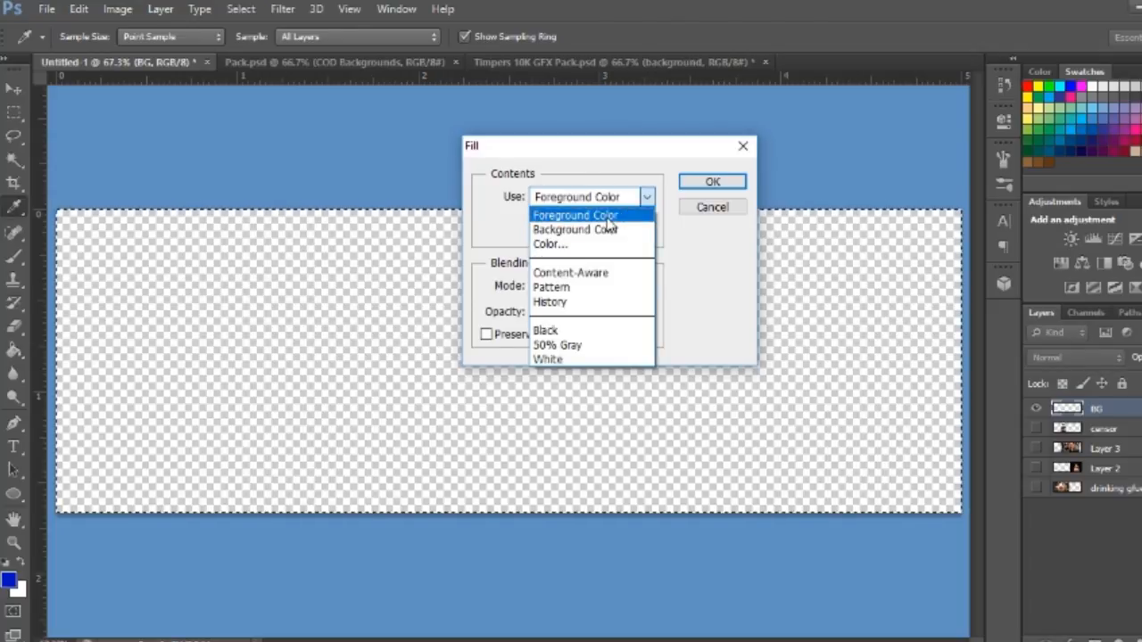
left_click(606, 220)
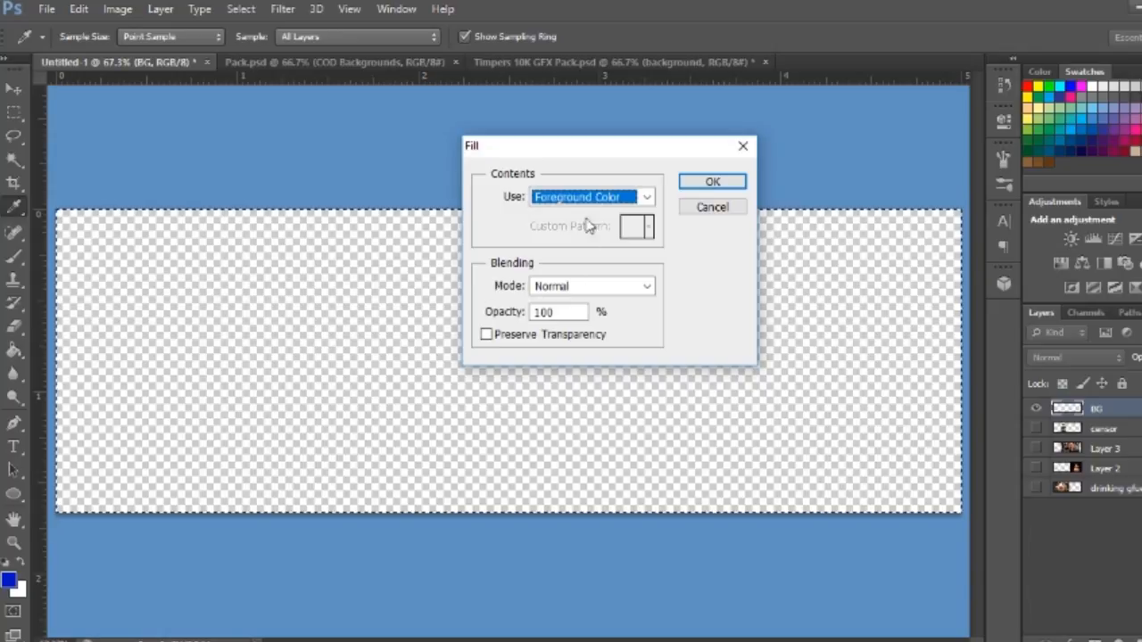
left_click(713, 182)
key("m")
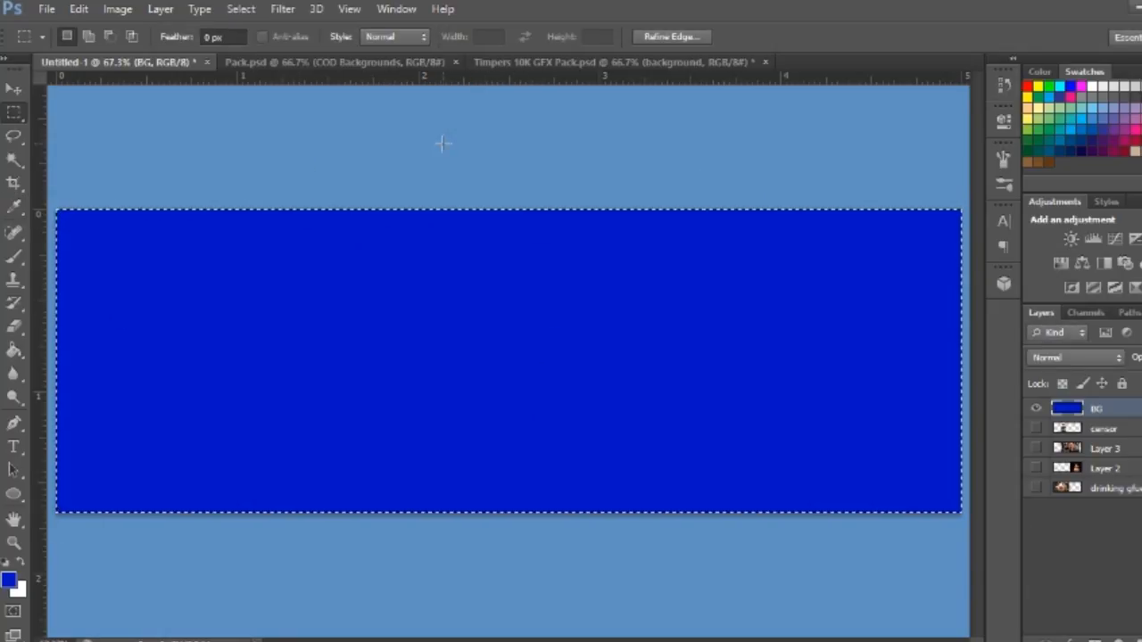
key("ctrl+d")
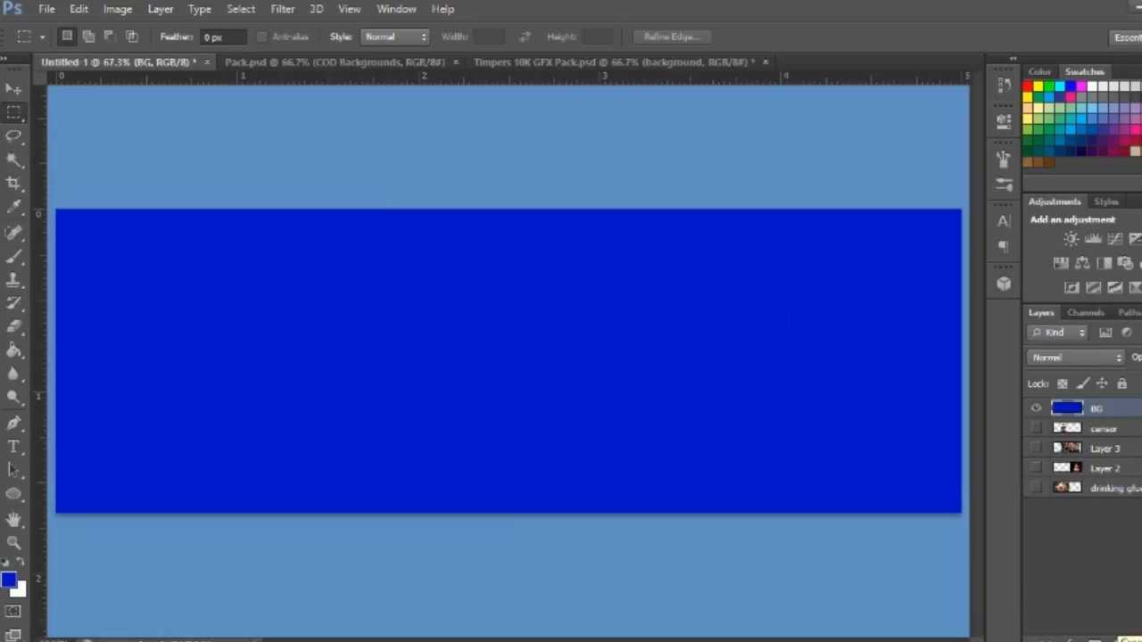
On a new layer, select a narrow full-height vertical strip near the canvas's left end and set the foreground color to white ffffff.
left_click(1114, 639)
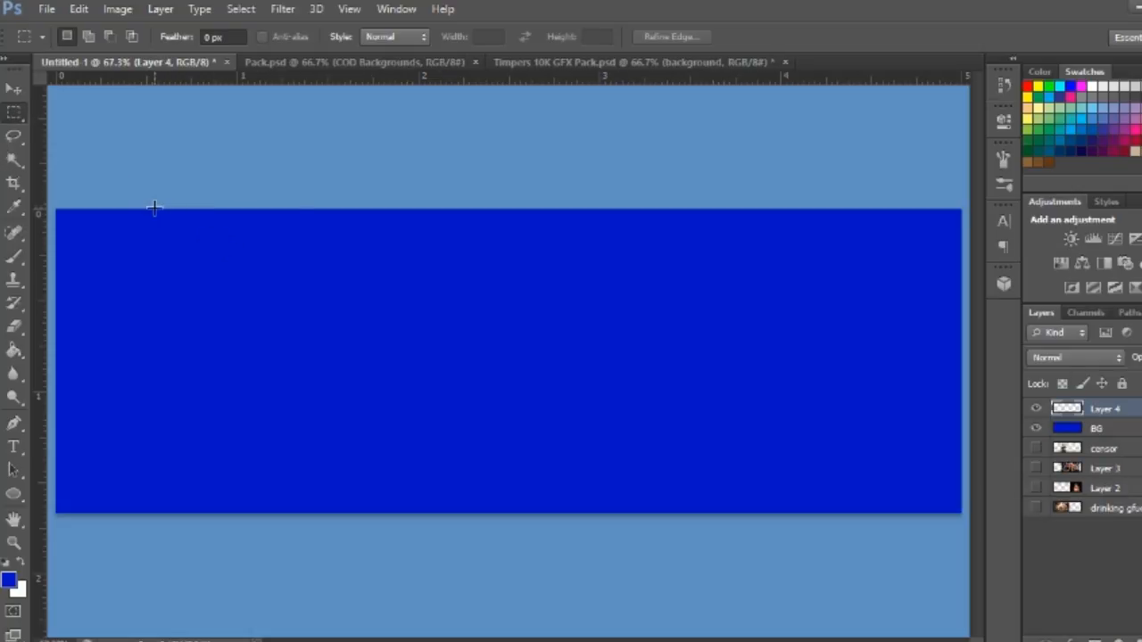
left_click_drag(163, 210, 222, 565)
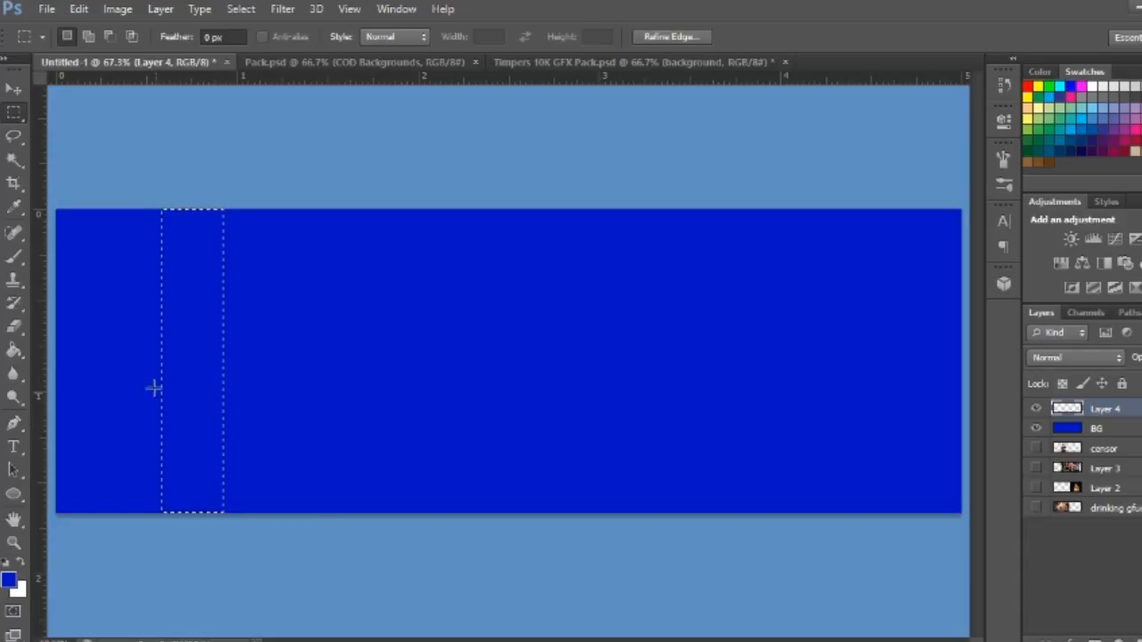
left_click(10, 584)
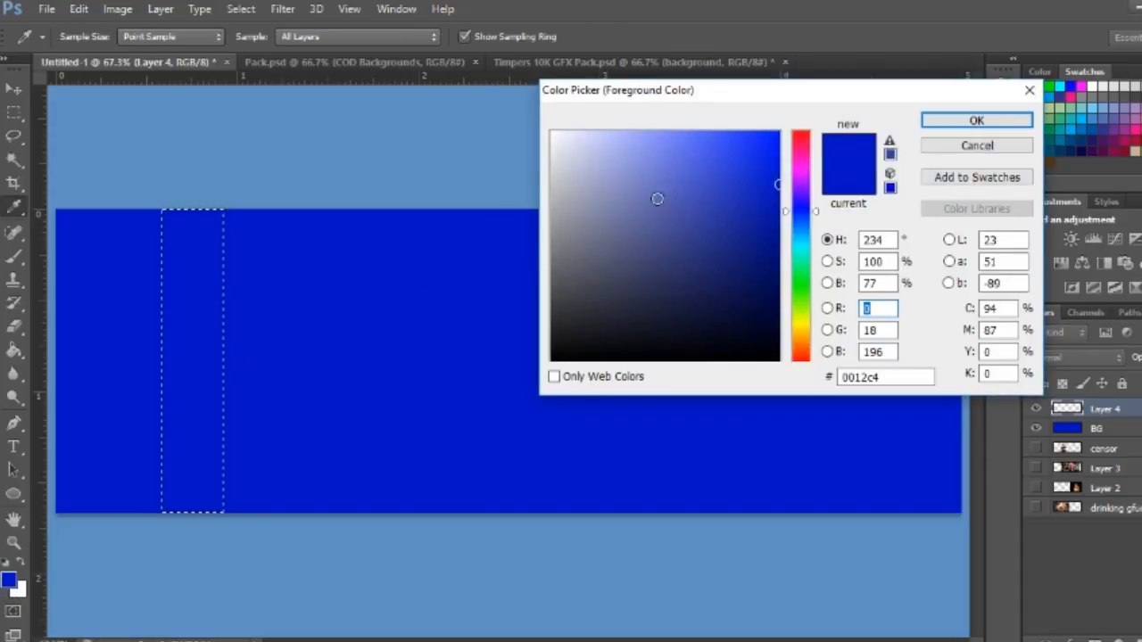
left_click(657, 201)
left_click(552, 134)
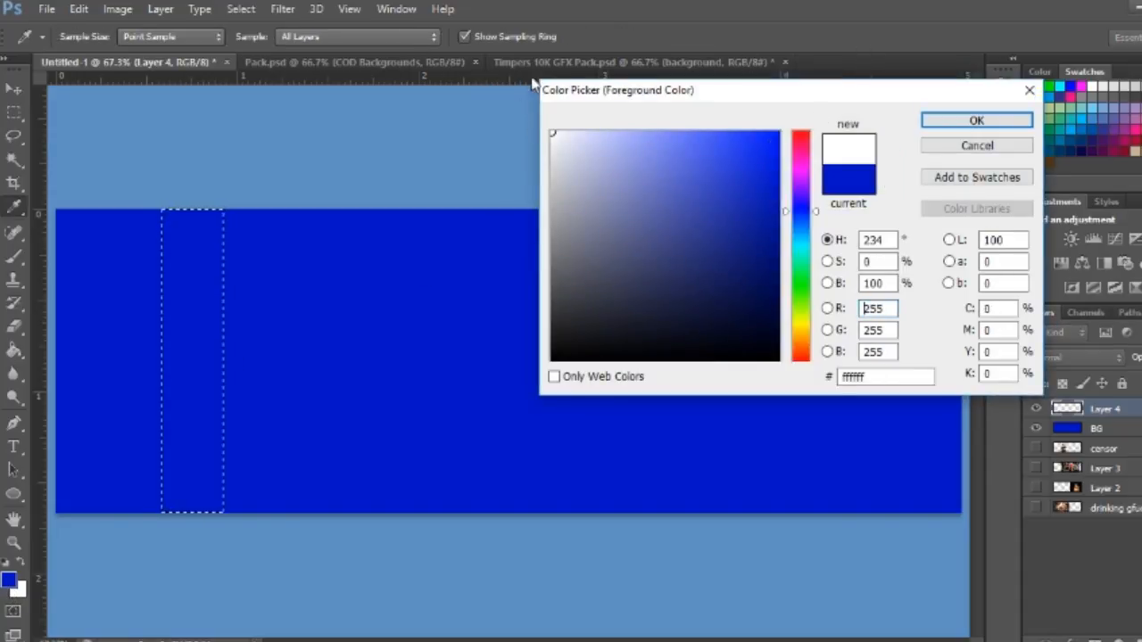
left_click(976, 121)
Fill the vertical strip selection with the foreground color and deselect it.
key("m")
right_click(194, 401)
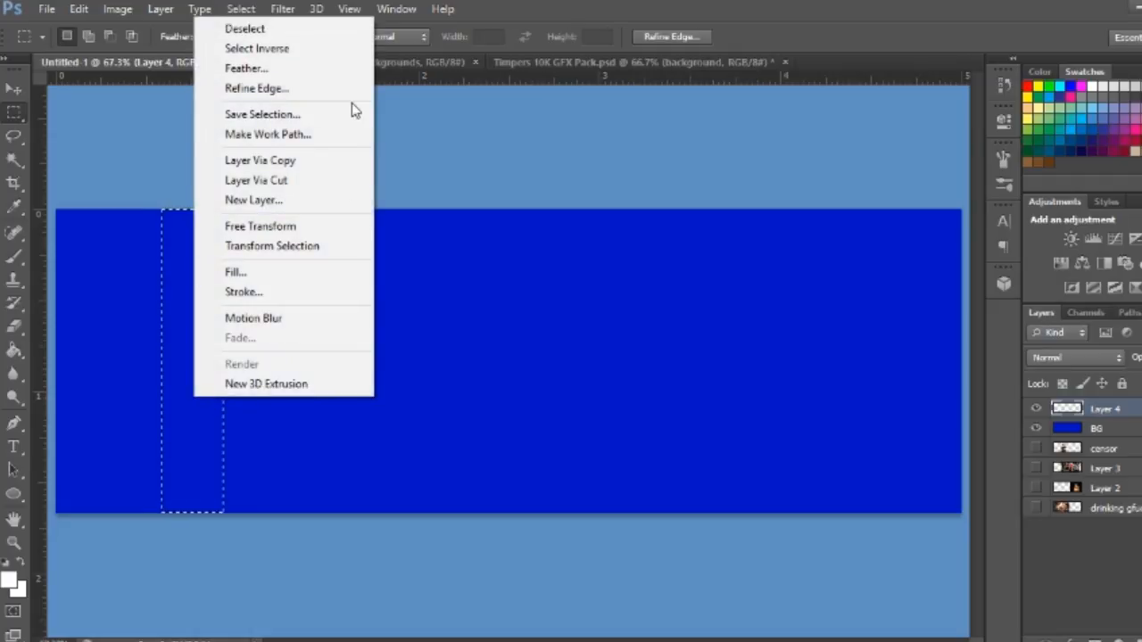
left_click(282, 276)
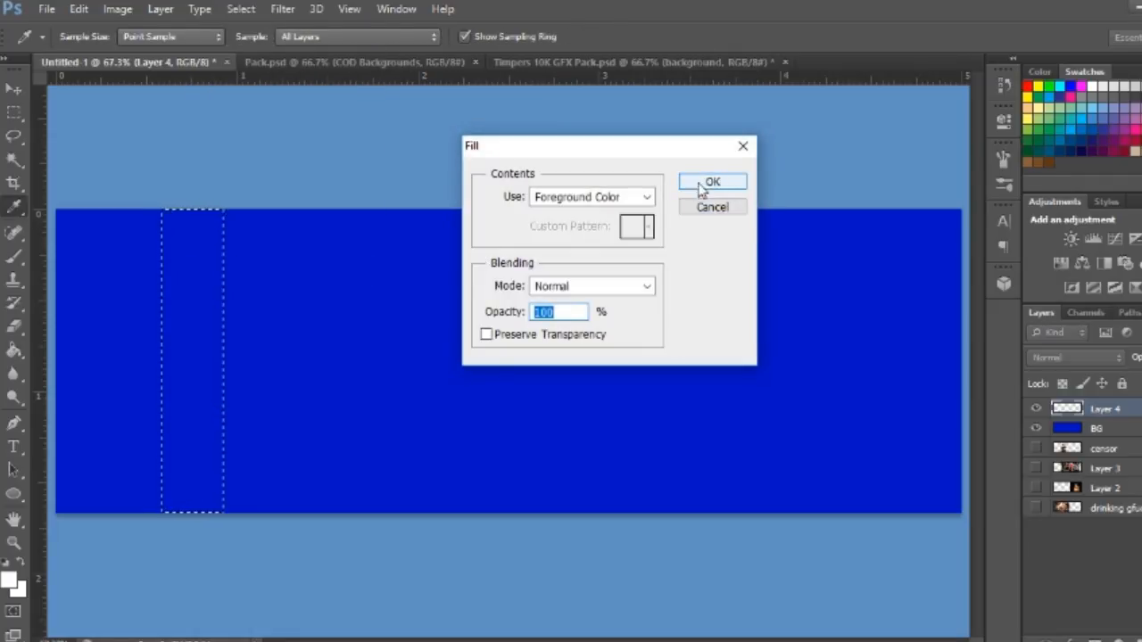
left_click(713, 183)
key("ctrl+d")
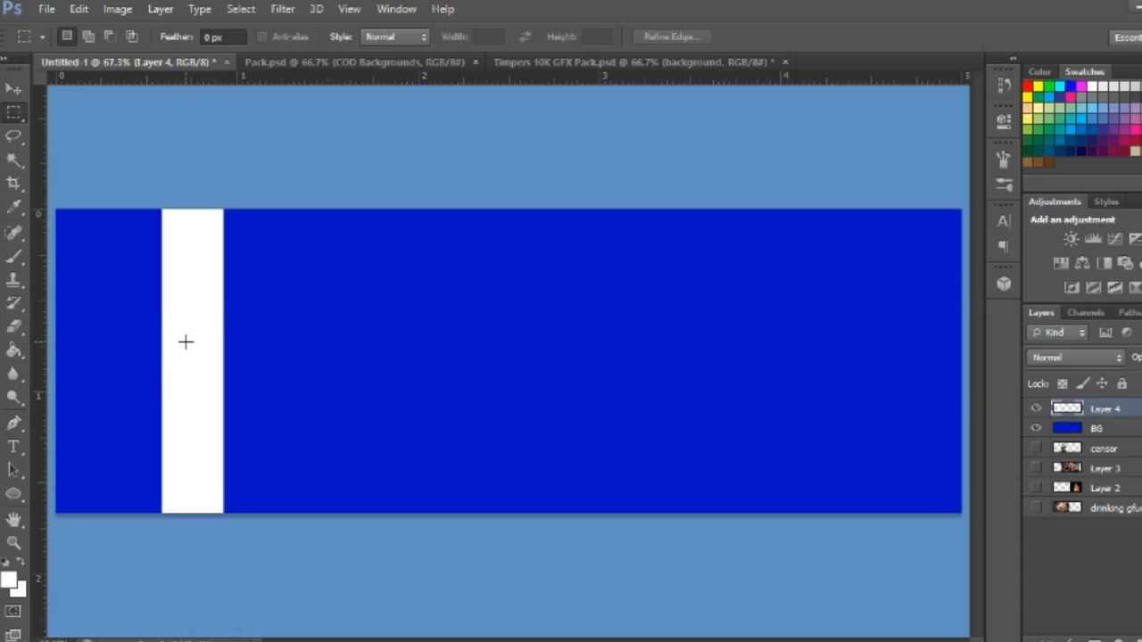
Duplicate the white stripe to its right with a thin gap and make the copy slightly narrower with Free Transform.
left_click_drag(190, 348, 254, 347)
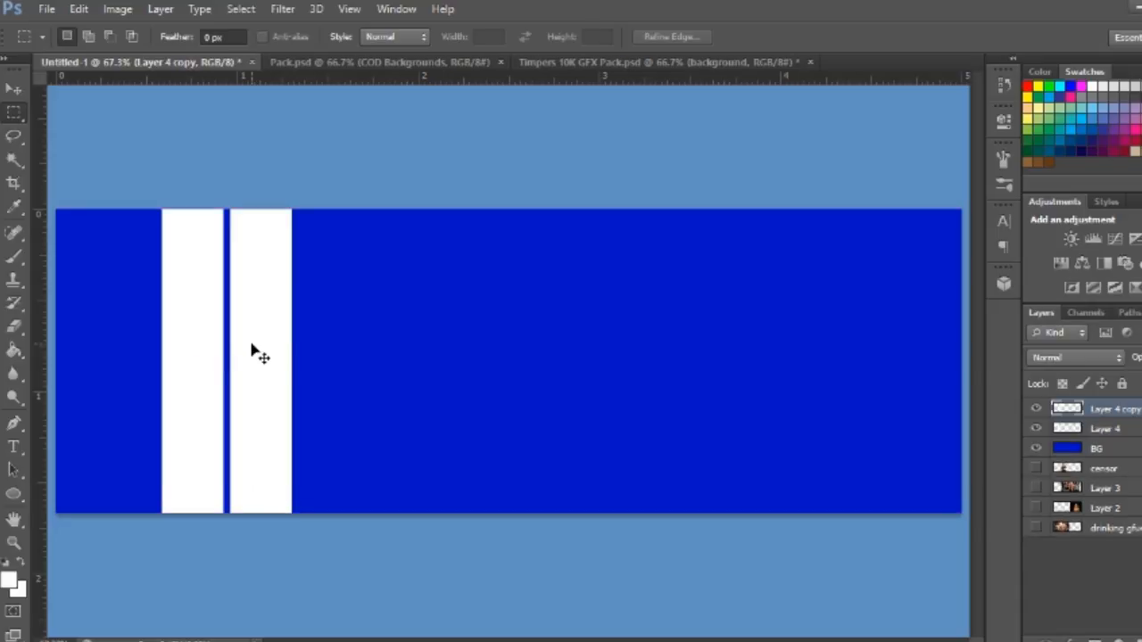
key("ctrl+t")
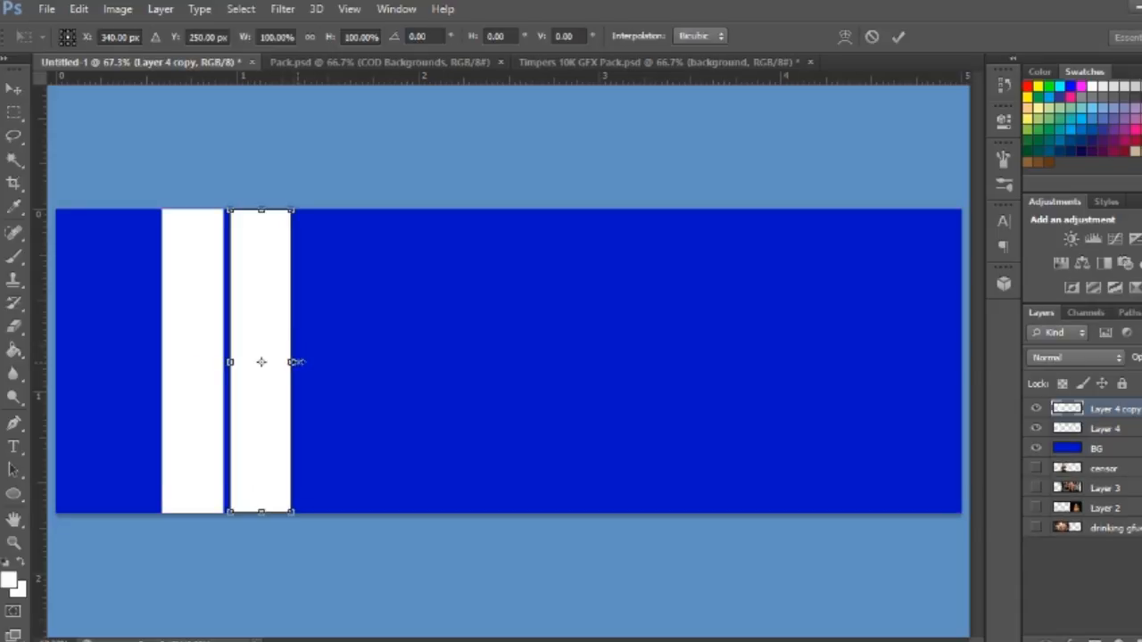
left_click_drag(289, 361, 283, 362)
key("Return")
key("m")
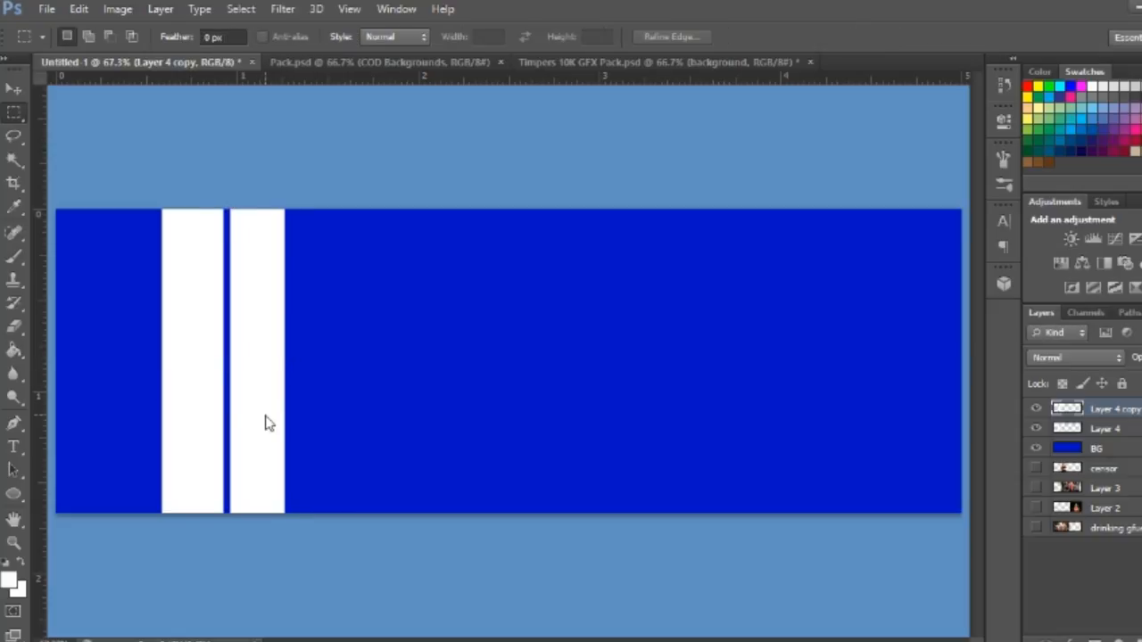
Duplicate the second white stripe to its right with a thin gap and narrow the copy to 80% width with Free Transform.
left_click_drag(259, 375, 321, 375)
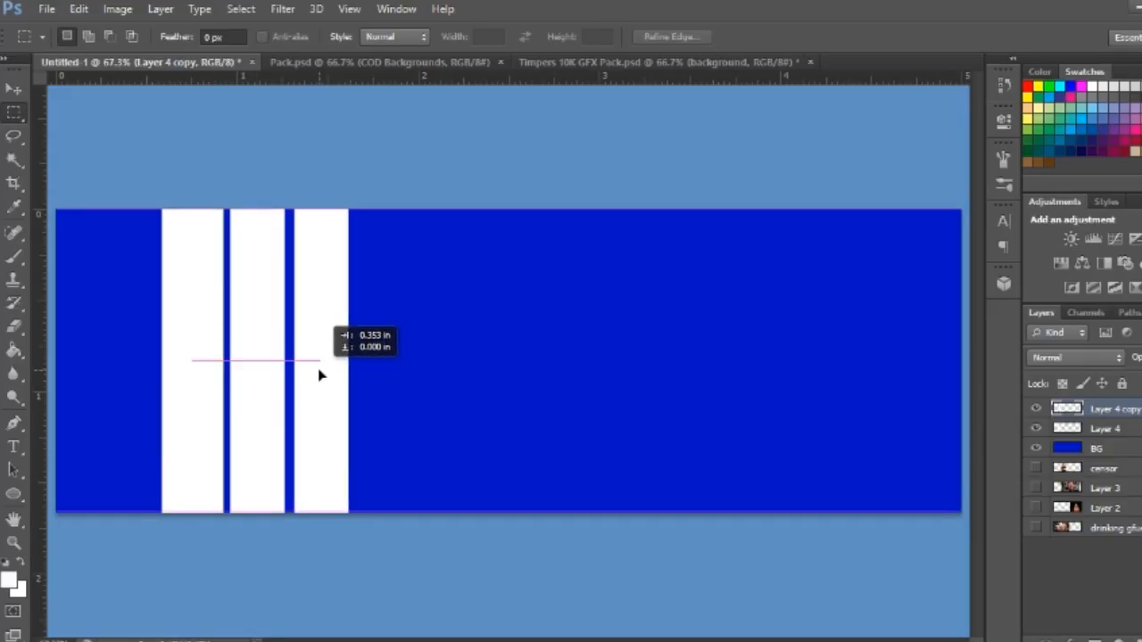
left_click_drag(320, 375, 316, 370)
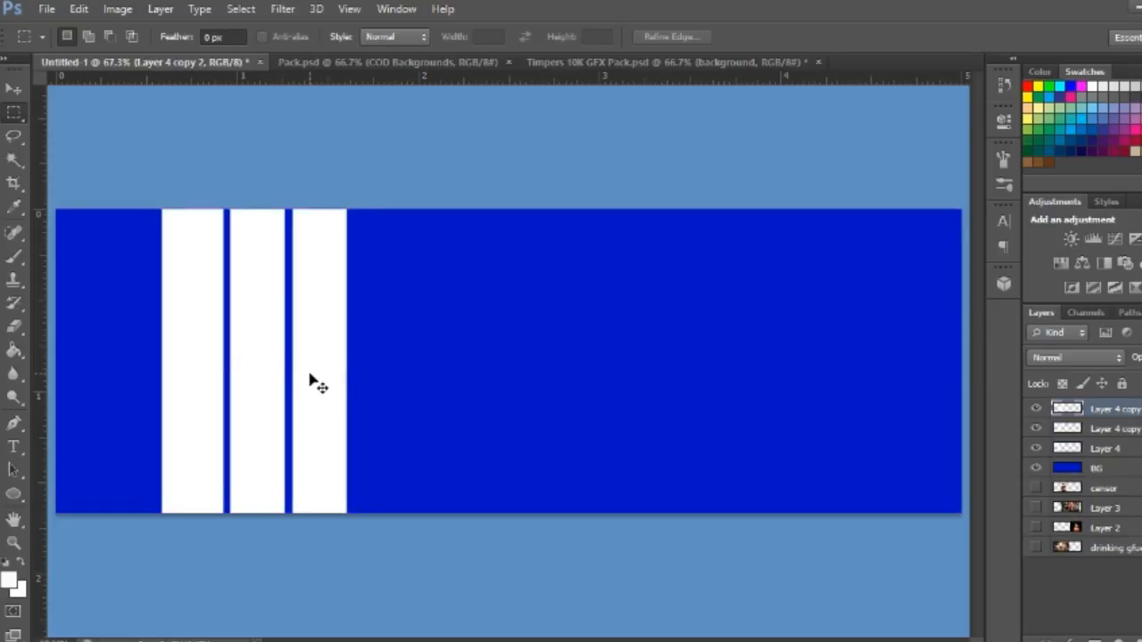
key("ctrl+t")
left_click_drag(345, 363, 336, 362)
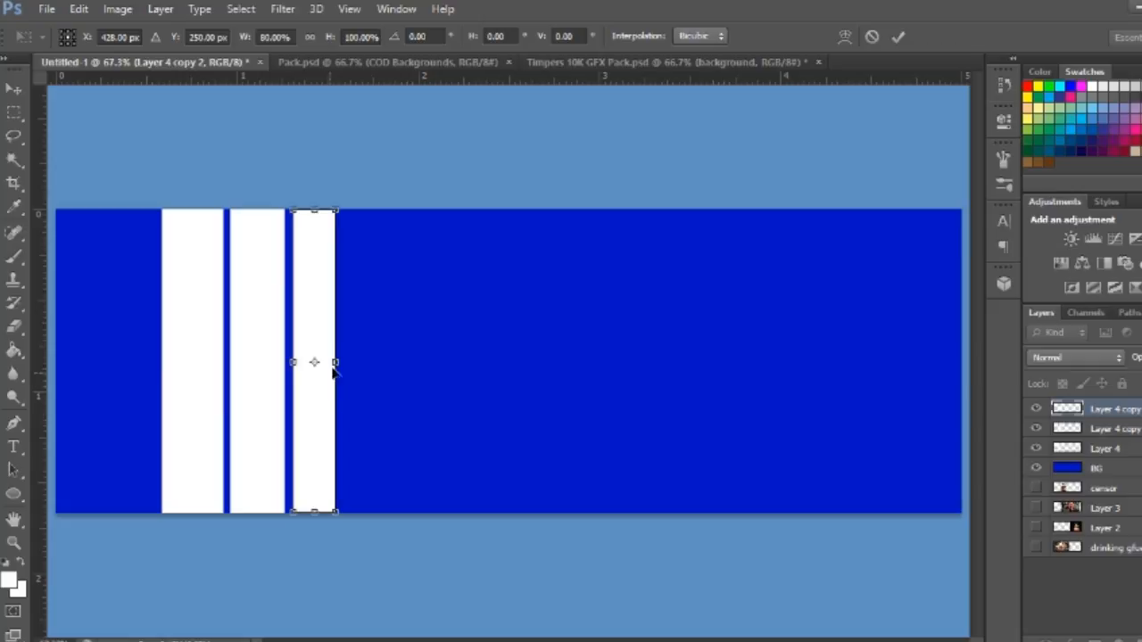
key("Return")
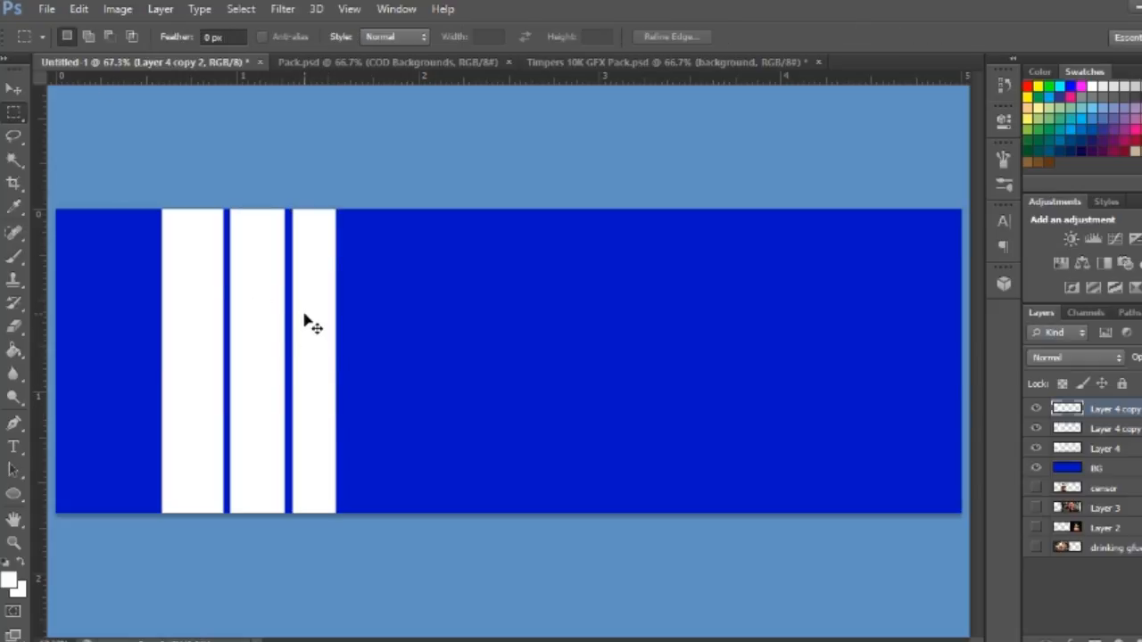
key("ctrl+t")
left_click_drag(316, 402, 317, 408)
key("Return")
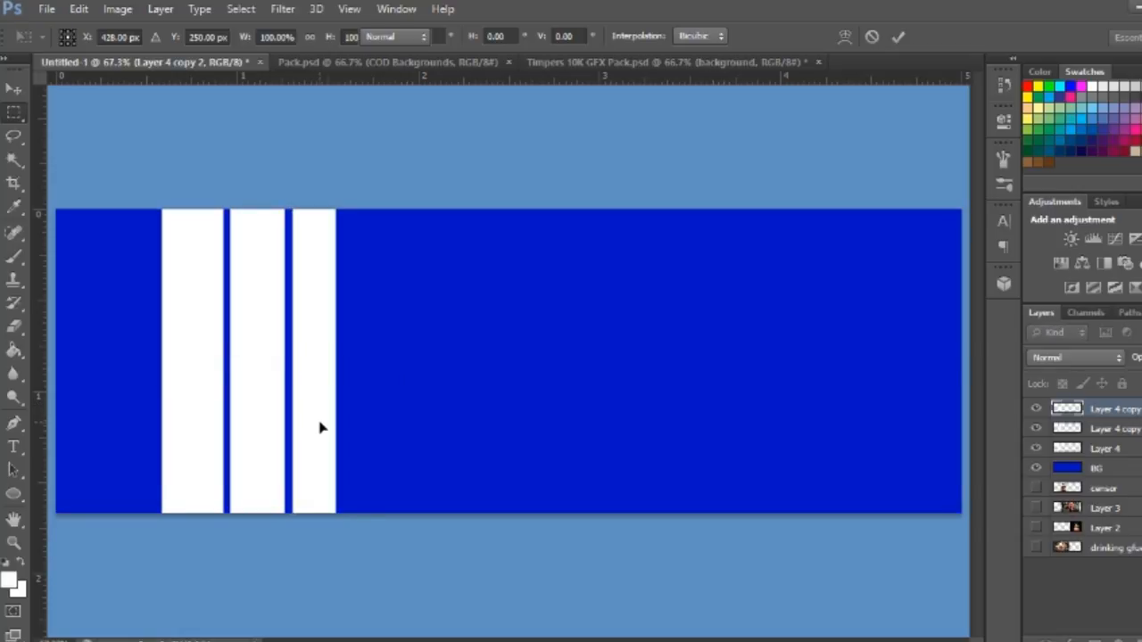
Duplicate the third white stripe to its right with the same thin gap and make the copy slightly narrower.
left_click_drag(316, 411, 365, 407)
key("ctrl+t")
left_click_drag(388, 361, 377, 361)
key("Return")
key("m")
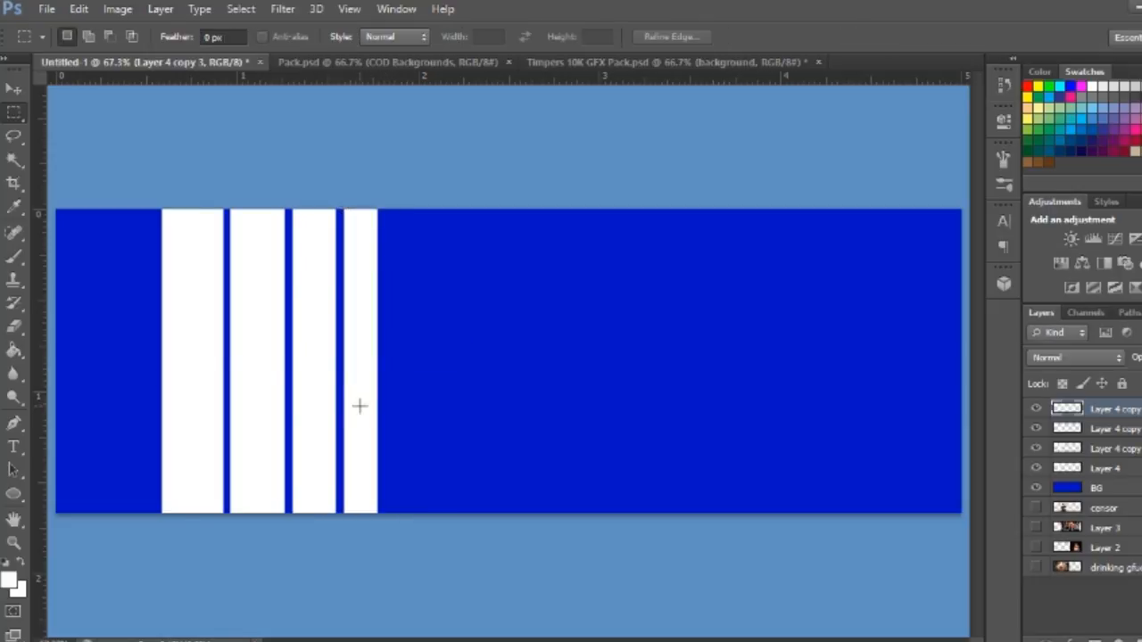
Add a fifth, even narrower white stripe by duplicating the fourth one to its right and reducing its width.
left_click_drag(362, 392, 408, 363)
key("ctrl+t")
key("Return")
key("m")
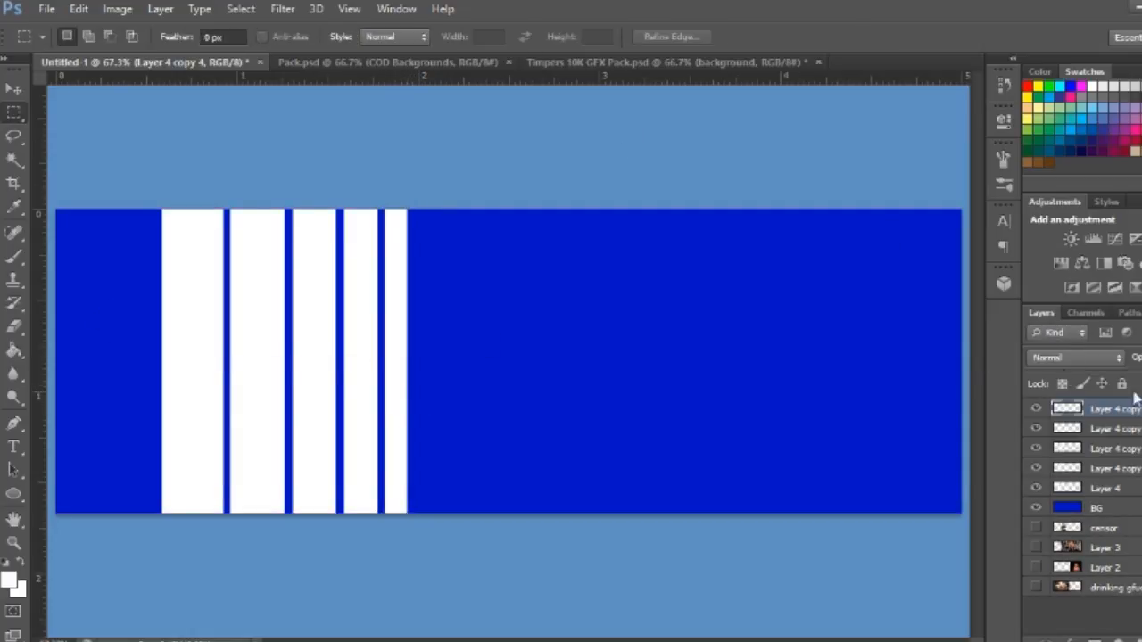
Hide and show the copied stripe layers one by one to check which stripe each contains.
left_click(1036, 408)
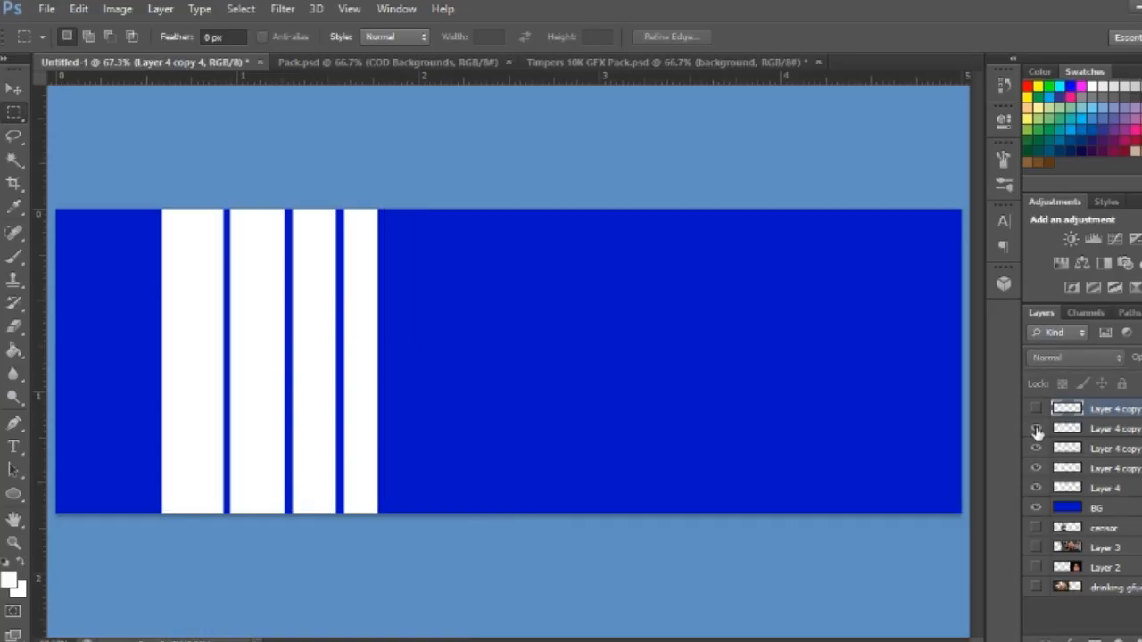
left_click(1036, 428)
left_click(1036, 448)
left_click(1037, 430)
left_click(1037, 430)
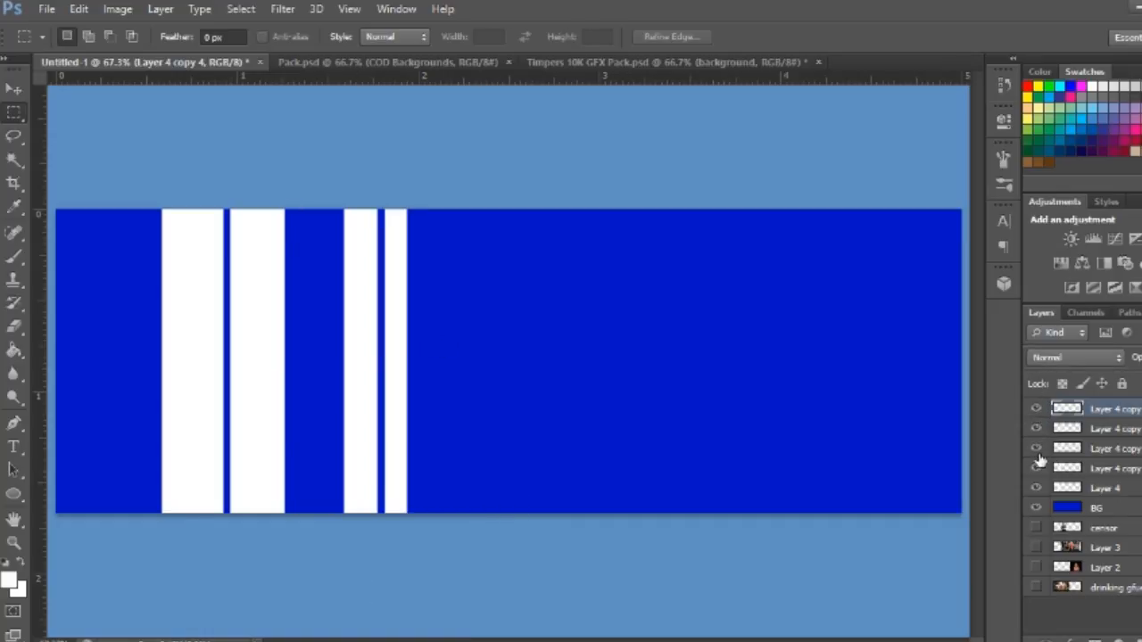
left_click(1036, 449)
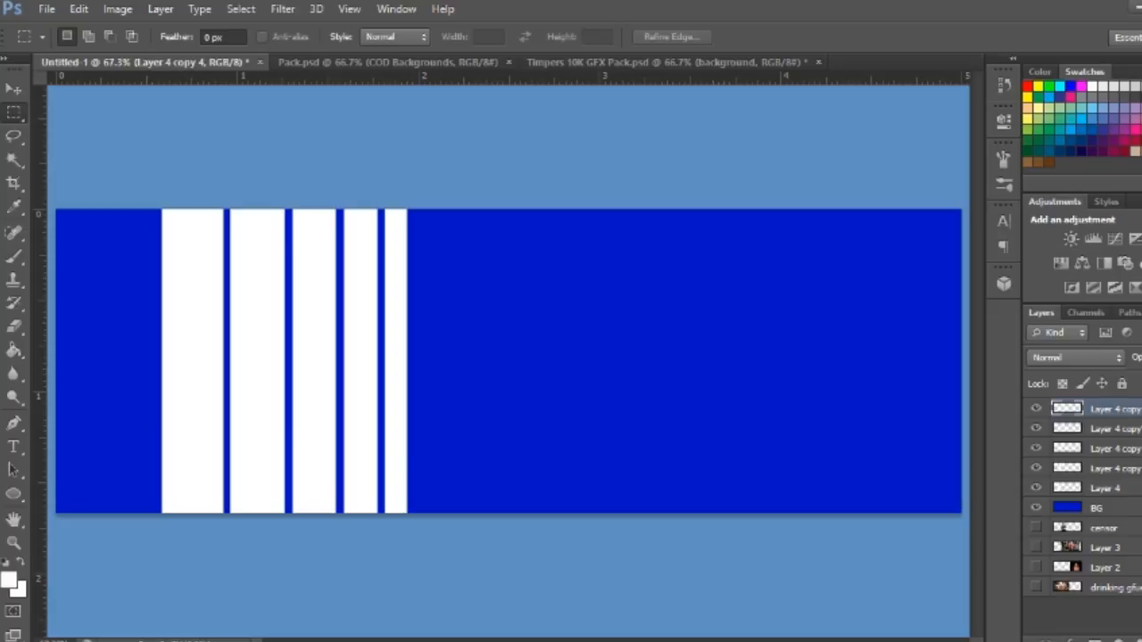
Select all five white stripe layers and merge them into one layer.
left_click(1135, 429, "shift")
left_click(1134, 449, "shift")
left_click(1130, 469, "shift")
left_click(1121, 491, "shift")
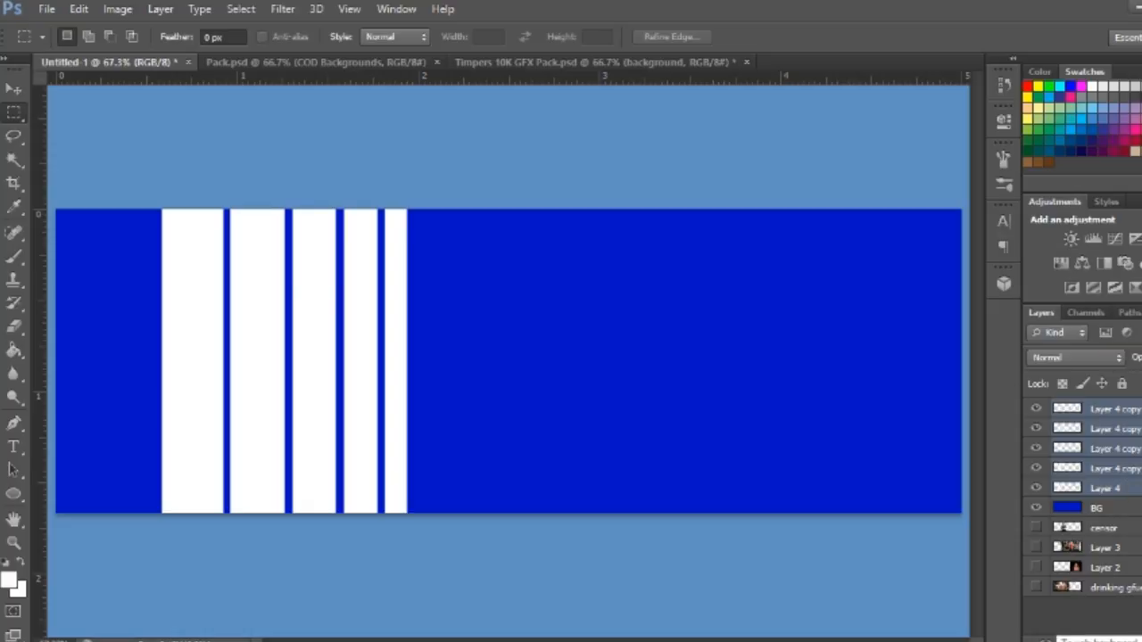
key("ctrl+e")
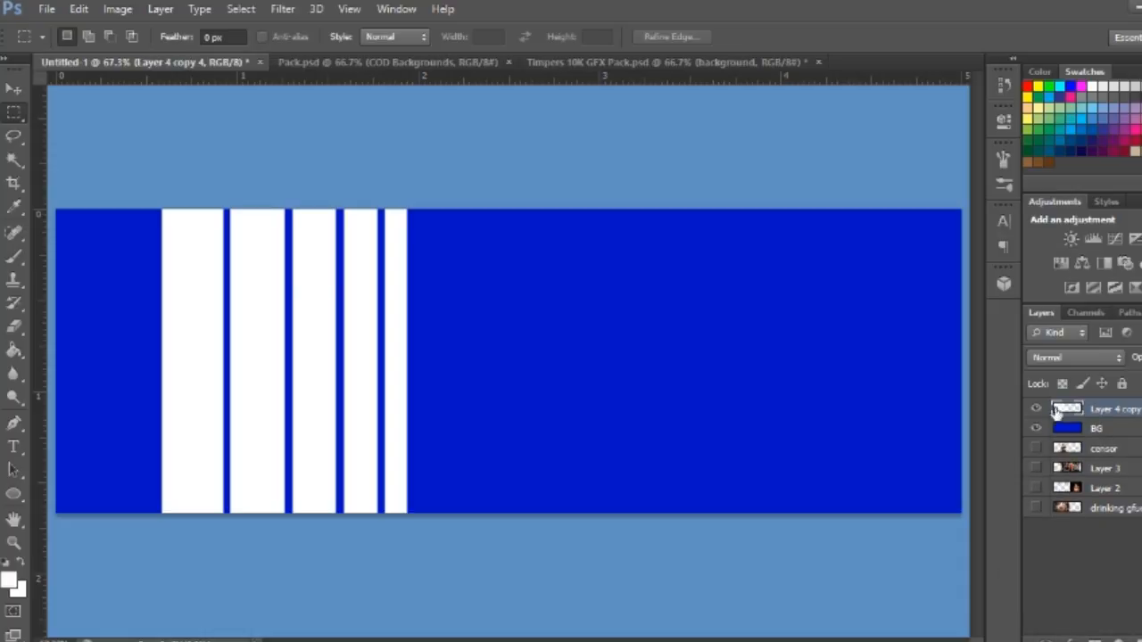
Toggle the merged stripe layer's visibility to check that it holds all the stripes.
left_click(1036, 409)
left_click(1036, 408)
left_click(1036, 408)
left_click(1036, 410)
left_click(1036, 411)
left_click(1037, 410)
Rotate the merged stripes to about -36.5° with Free Transform and stretch their height to about 206% so they cross the whole canvas.
key("ctrl+t")
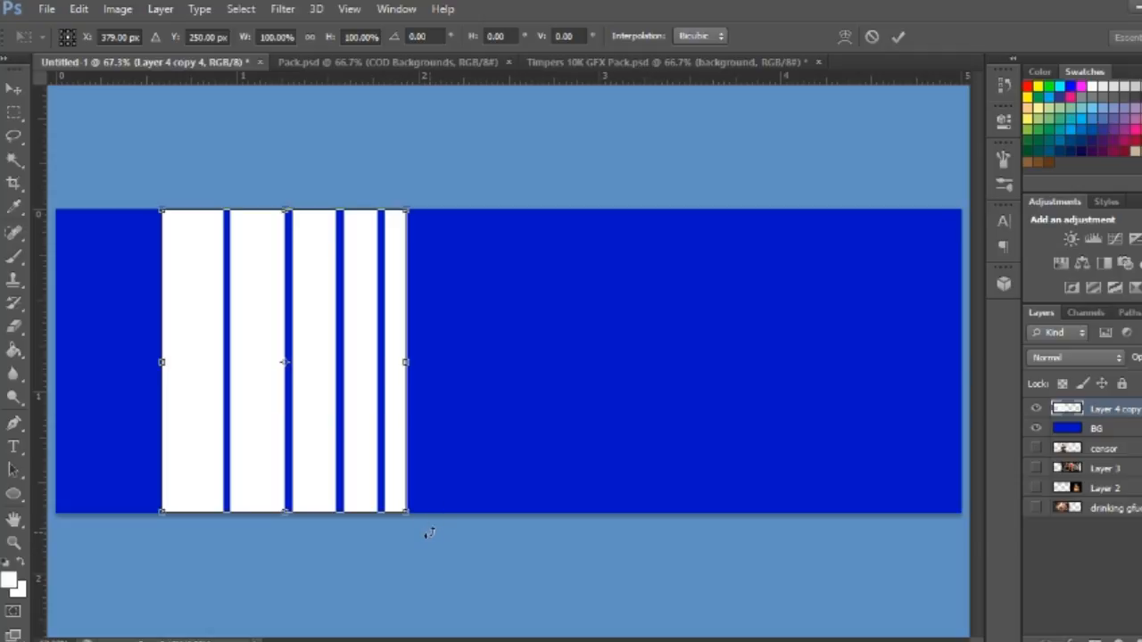
left_click_drag(432, 538, 576, 430)
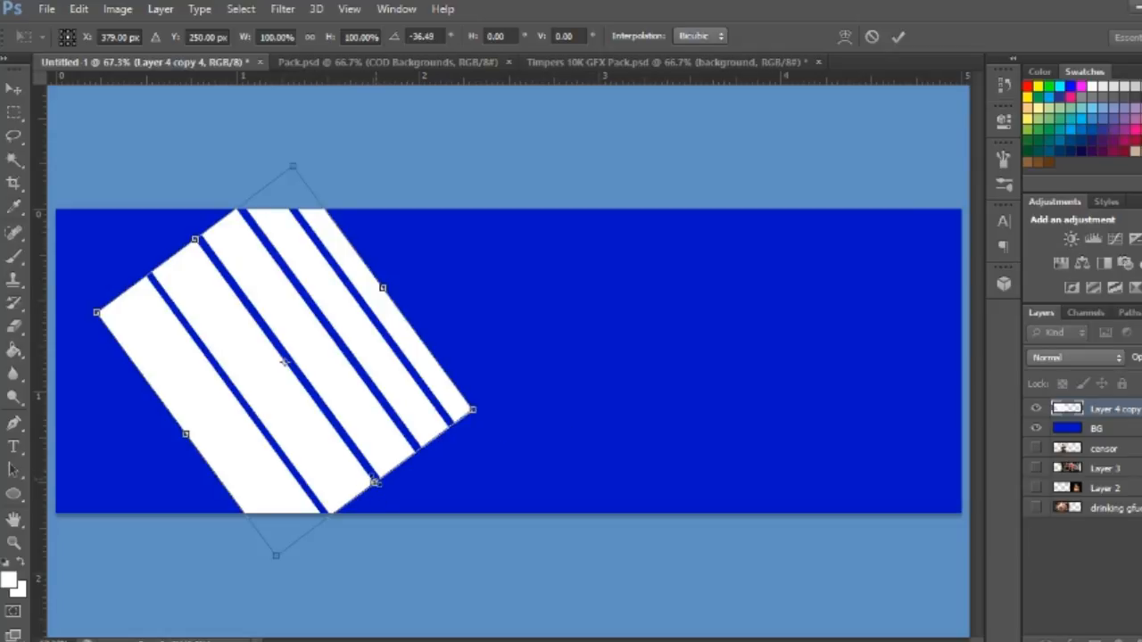
left_click_drag(376, 482, 355, 506)
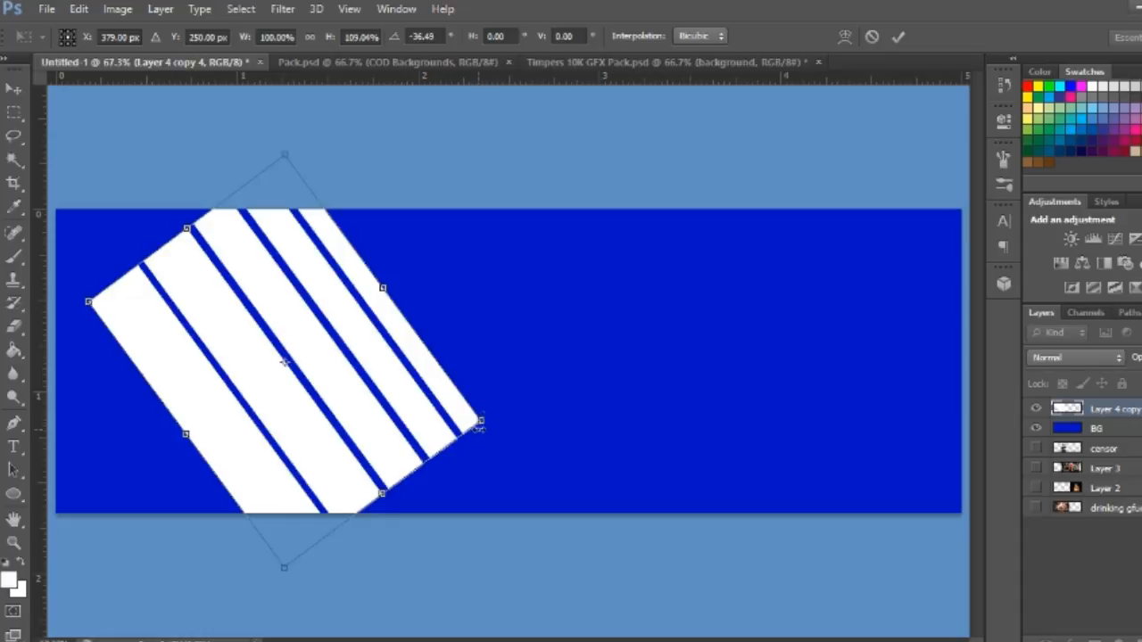
left_click_drag(383, 495, 468, 612)
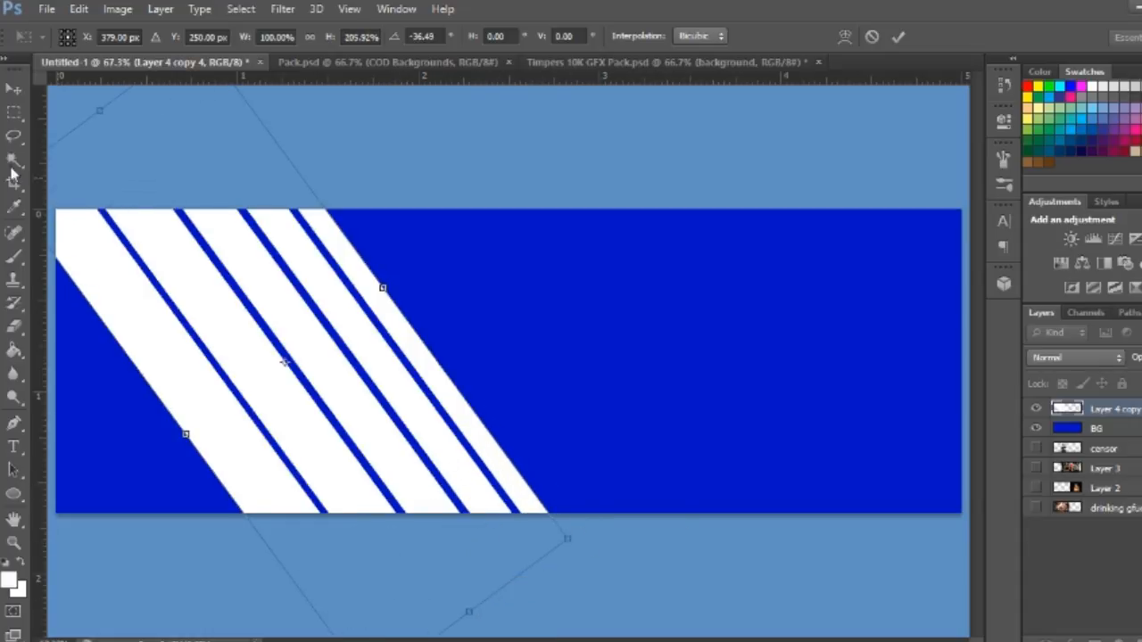
Shift the diagonal stripes to the right, to about X 469 px and Y 243 px, and apply the transform.
left_click_drag(384, 489, 437, 481)
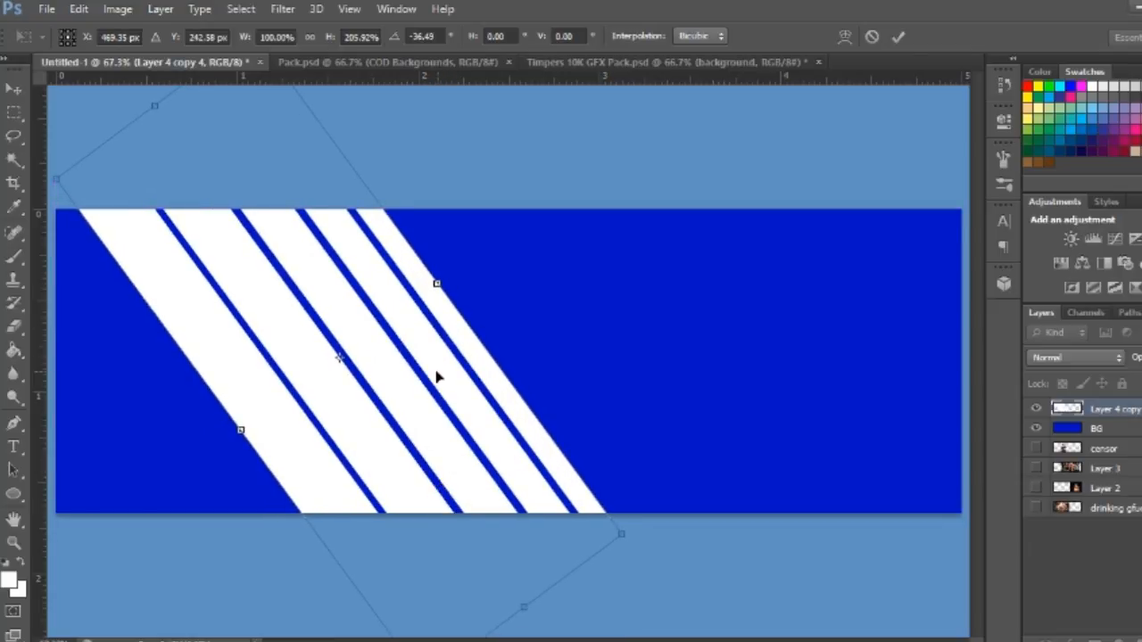
key("Return")
key("m")
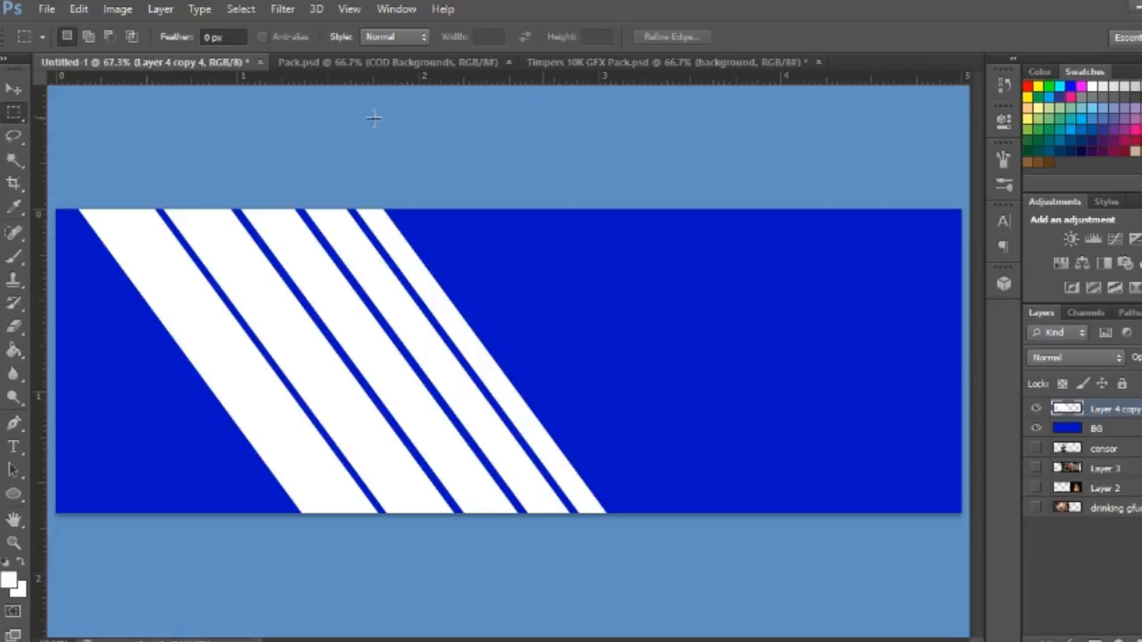
Apply a Motion Blur to the diagonal stripes with an angle of 0° and a distance of 180 pixels.
left_click(253, 10)
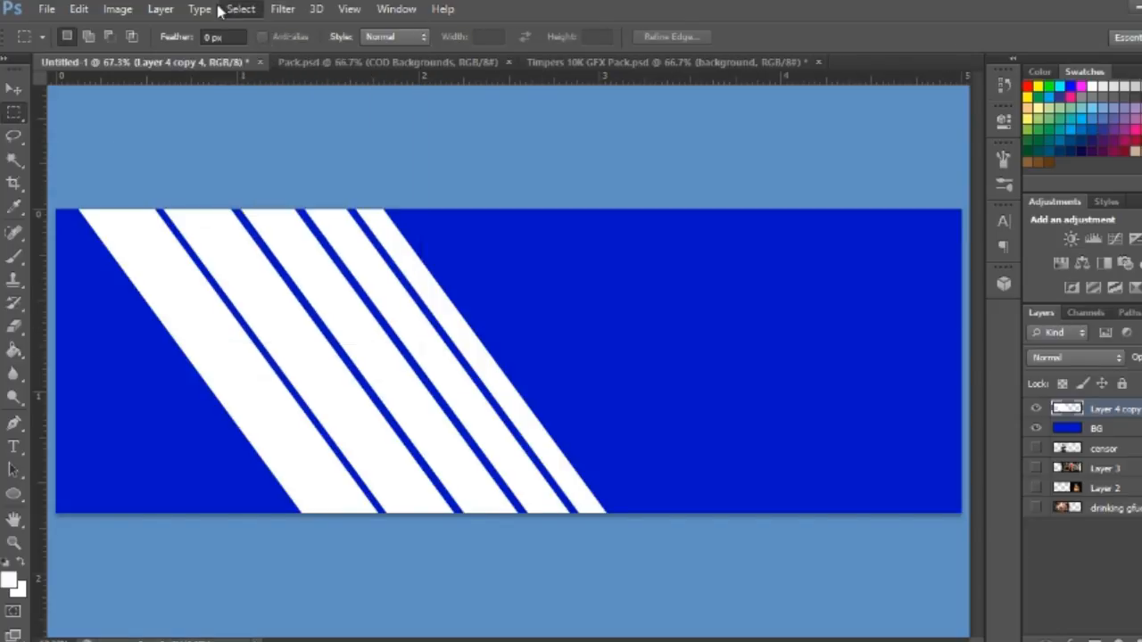
mouse_move(286, 17)
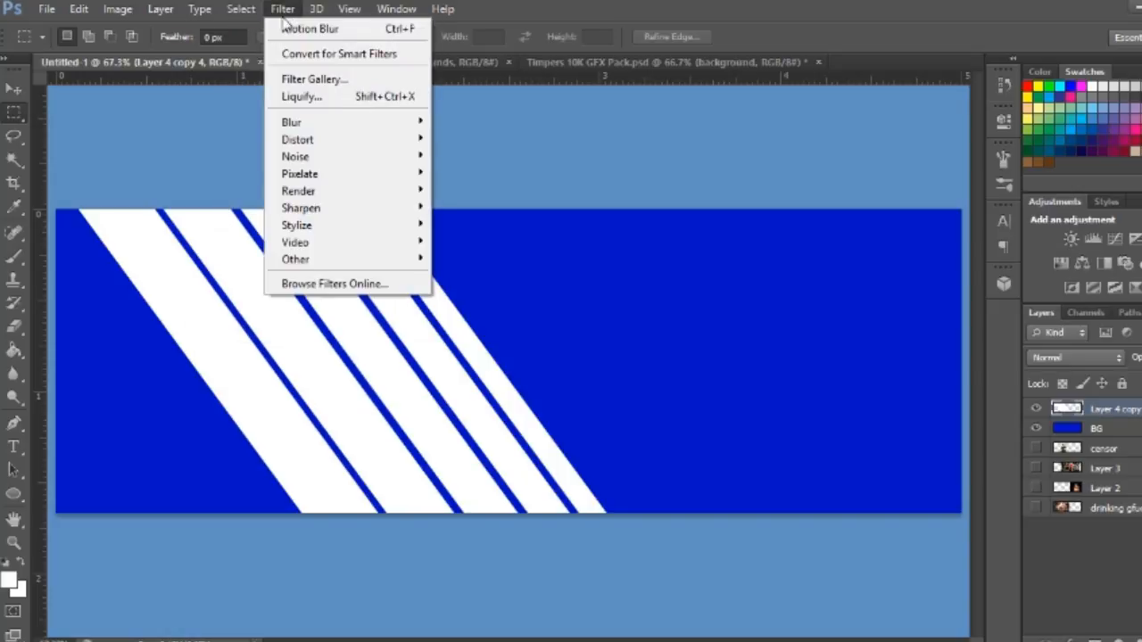
mouse_move(342, 126)
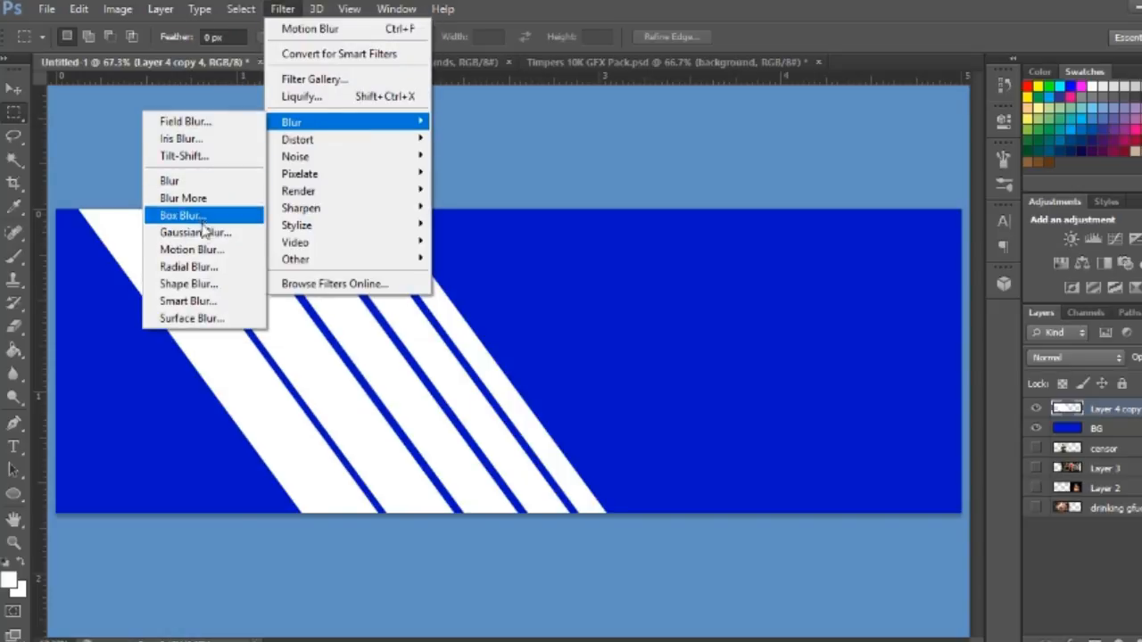
left_click(191, 250)
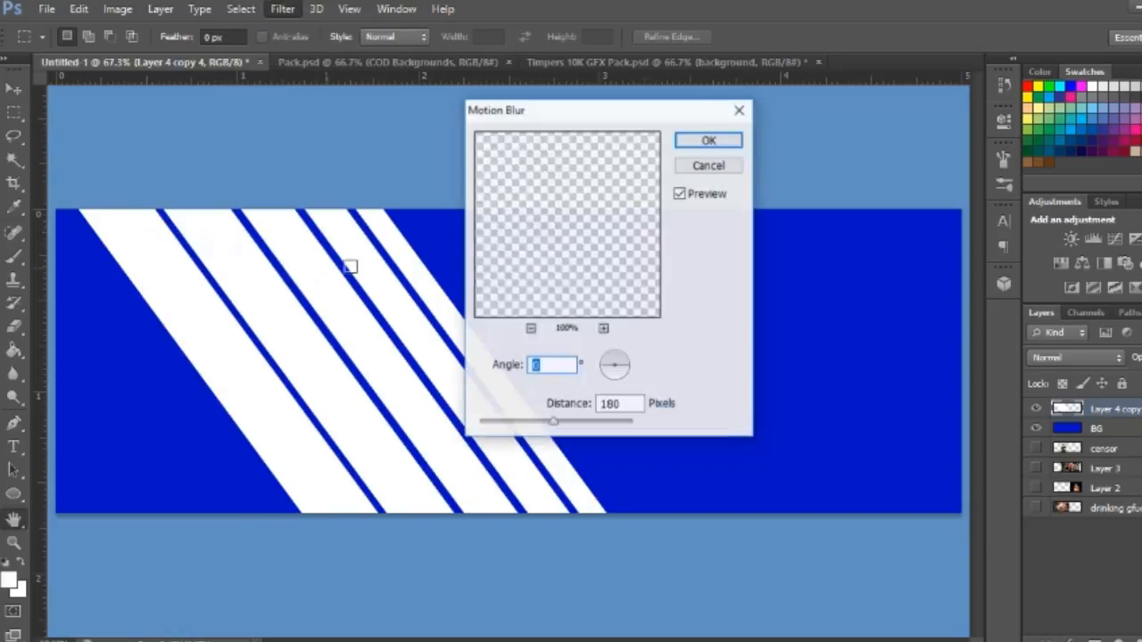
left_click_drag(622, 404, 613, 404)
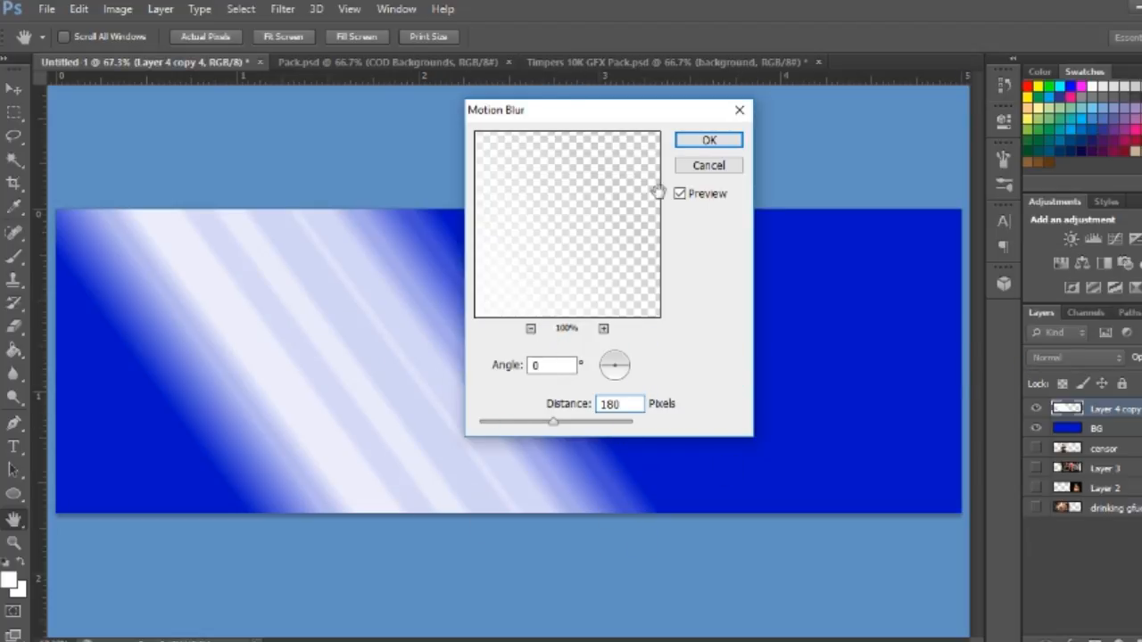
left_click(706, 143)
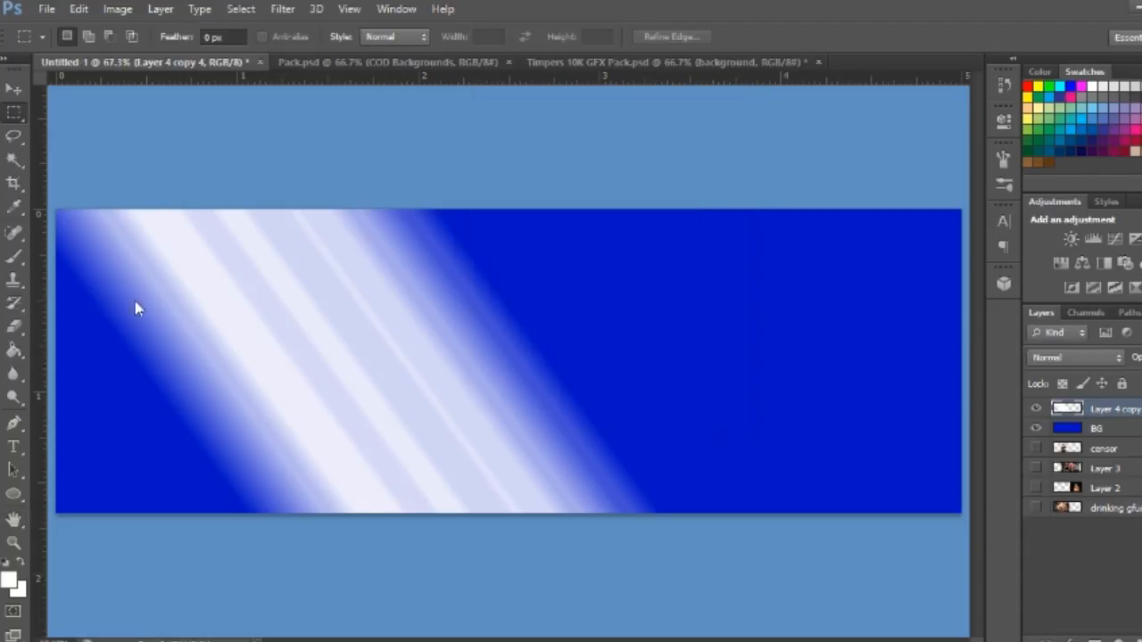
Move the blurred stripes to the canvas's left end and duplicate them twice to the right to cover the banner.
left_click(12, 91)
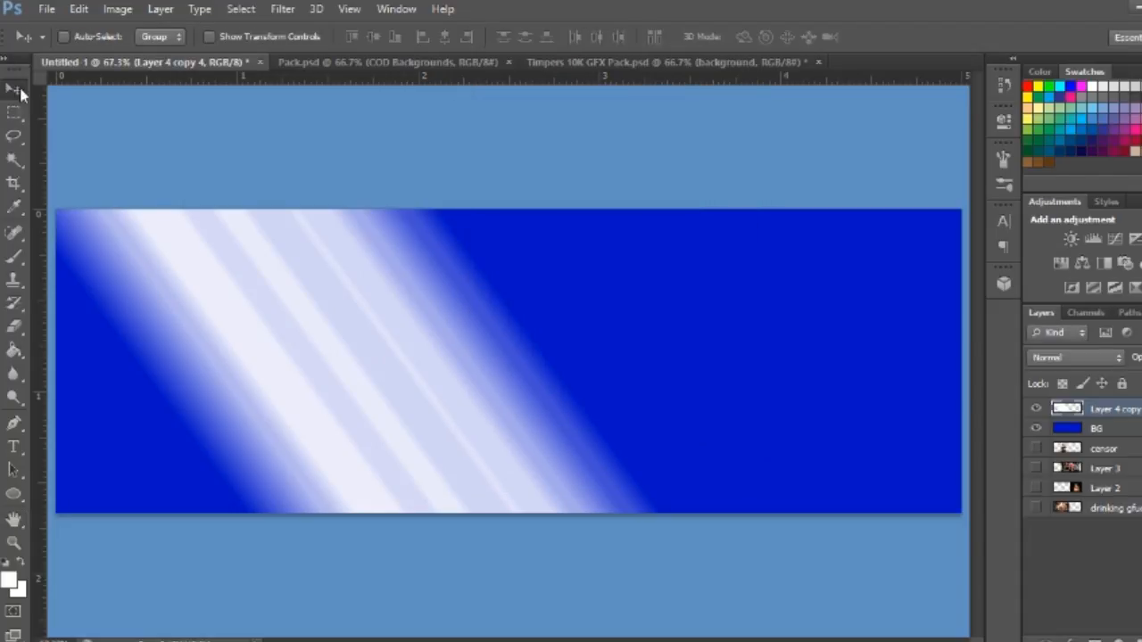
mouse_move(288, 407)
left_mouse_down()
mouse_move(158, 490)
mouse_move(122, 480)
mouse_move(144, 483)
mouse_move(136, 487)
left_mouse_up()
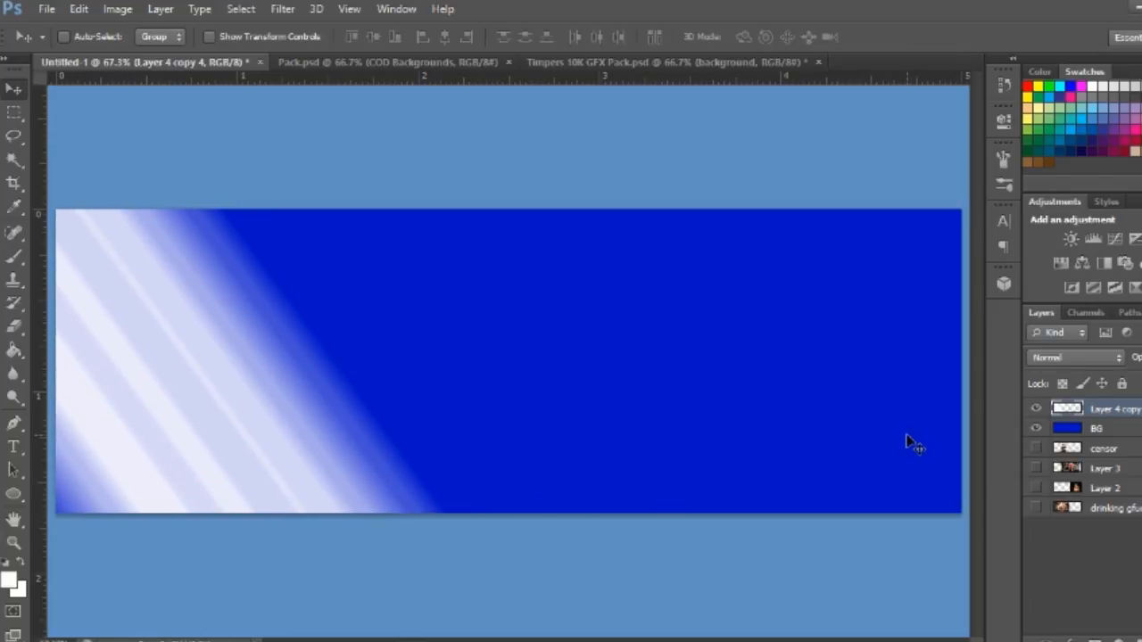
mouse_move(176, 441)
left_mouse_down()
mouse_move(405, 321)
mouse_move(446, 342)
left_mouse_up()
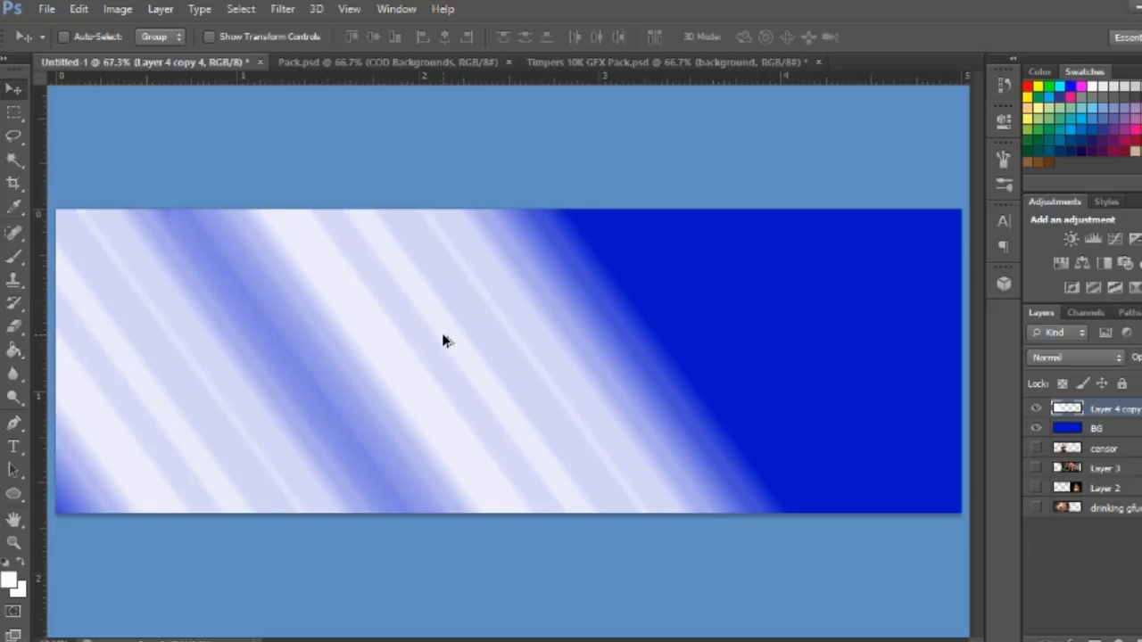
mouse_move(523, 365)
left_mouse_down("alt")
mouse_move(884, 316)
mouse_move(854, 347)
mouse_move(879, 328)
left_mouse_up("alt")
key("ctrl+j")
mouse_move(558, 481)
left_mouse_down()
mouse_move(566, 474)
mouse_move(548, 477)
mouse_move(607, 474)
left_mouse_up()
Select the original blurred stripe layer and nudge it slightly to the right.
left_click(1115, 428)
left_click(1126, 450)
left_click_drag(225, 472, 245, 473)
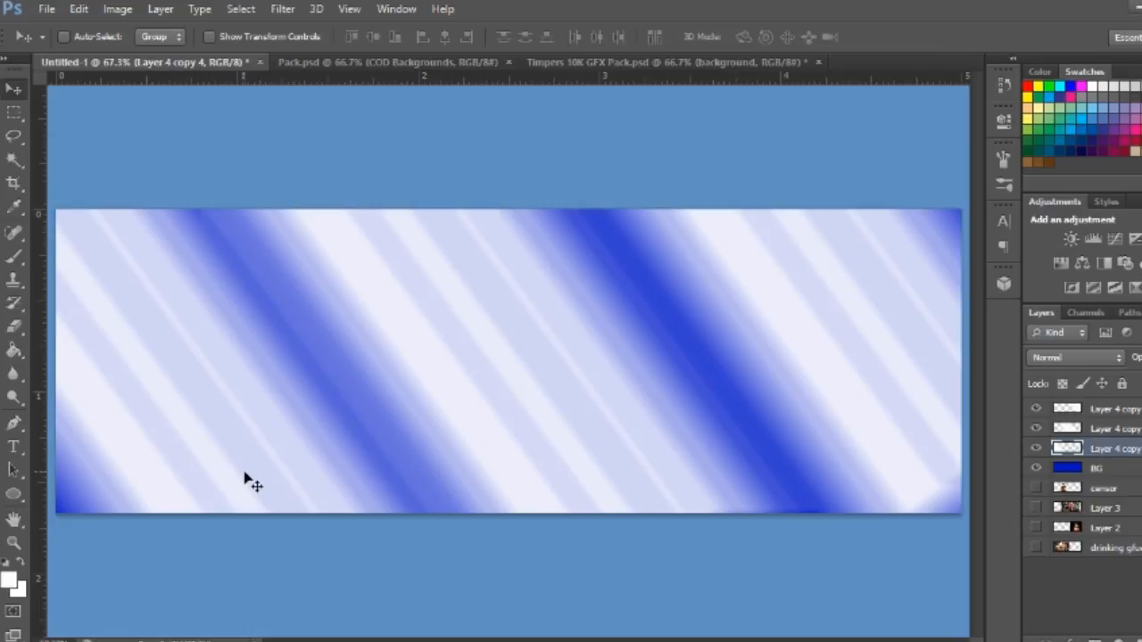
Identify the rightmost stripe copy's layer and shift that copy slightly so the dark gaps between the stripe groups match.
left_click(1123, 429)
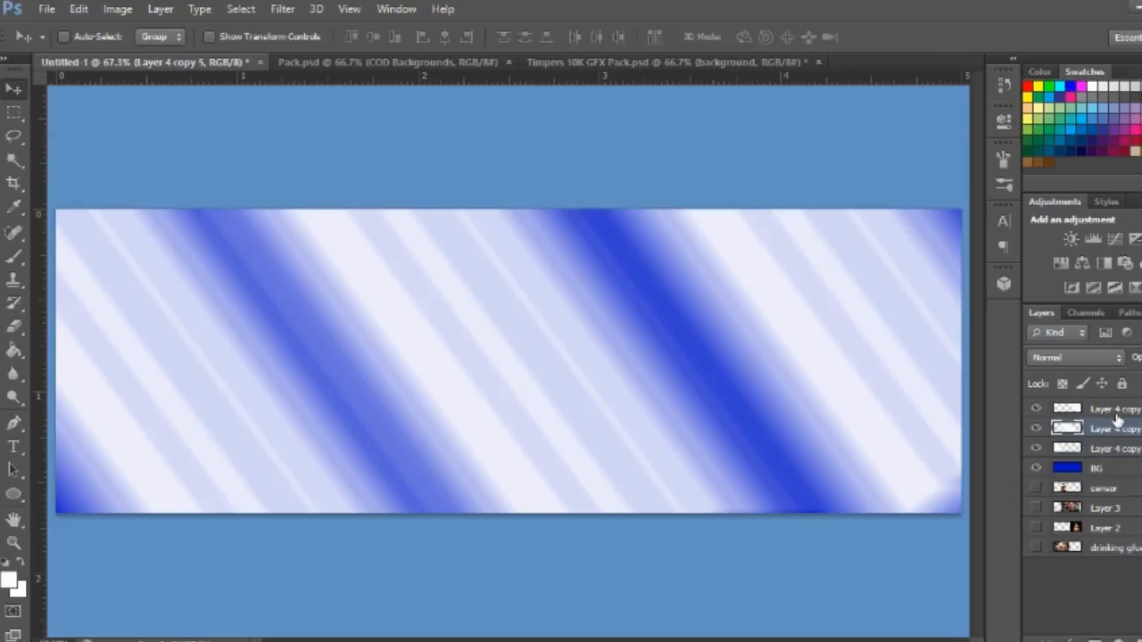
left_click(1111, 410)
left_click(1037, 409)
left_click(1037, 409)
left_click_drag(770, 383, 764, 420)
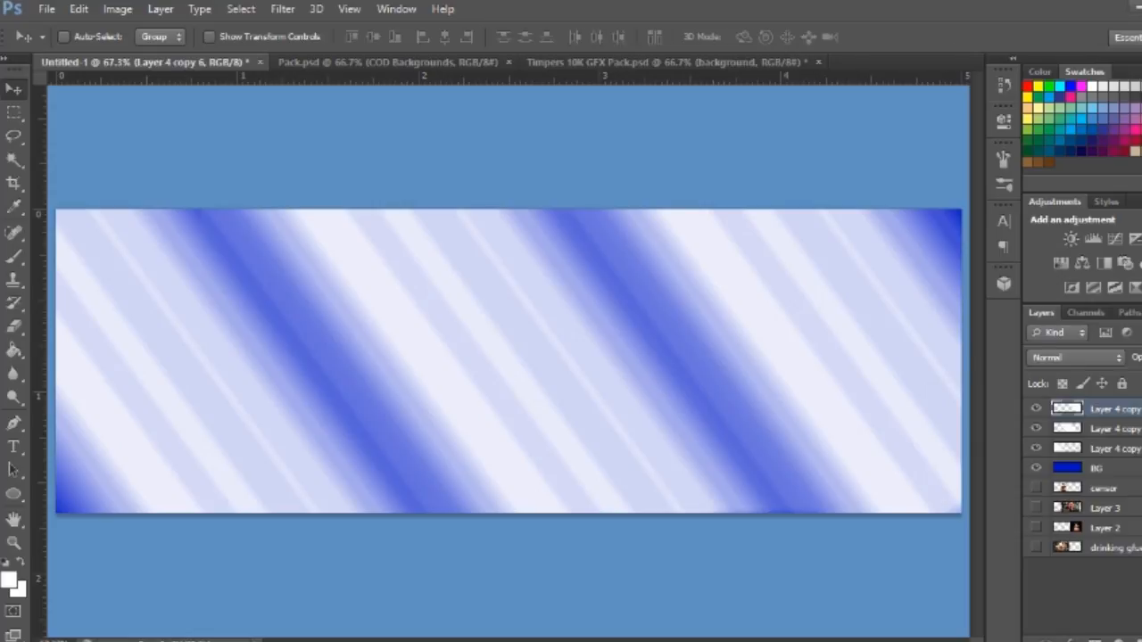
Merge the three blurred stripe layers into one and set its blend mode to Overlay.
left_click(1115, 429, "ctrl")
left_click(1115, 449, "ctrl")
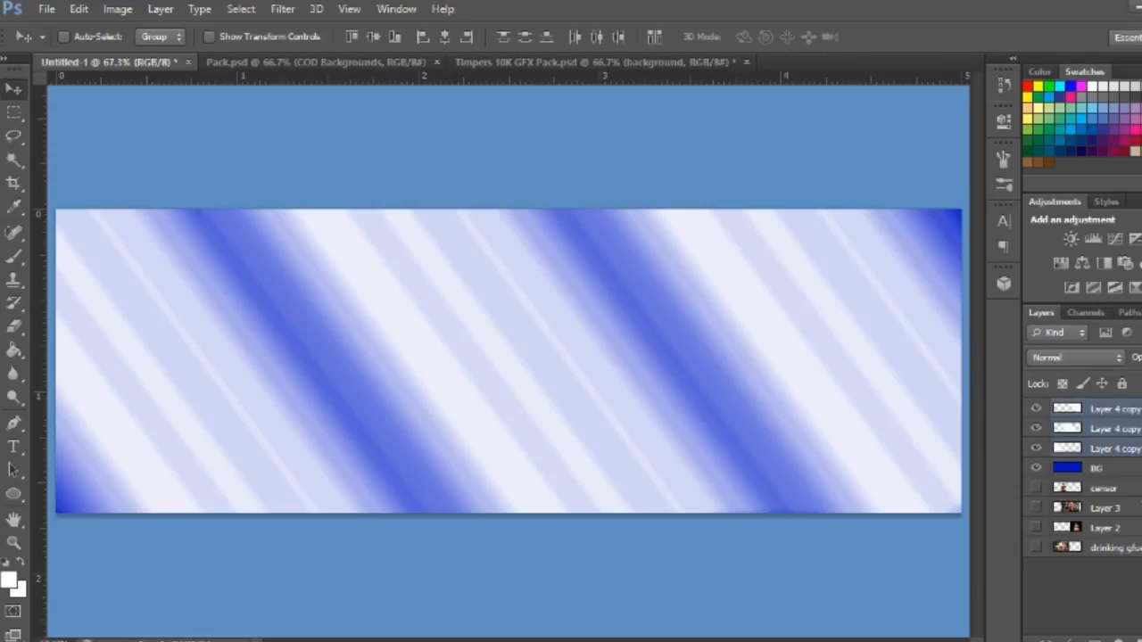
key("ctrl+e")
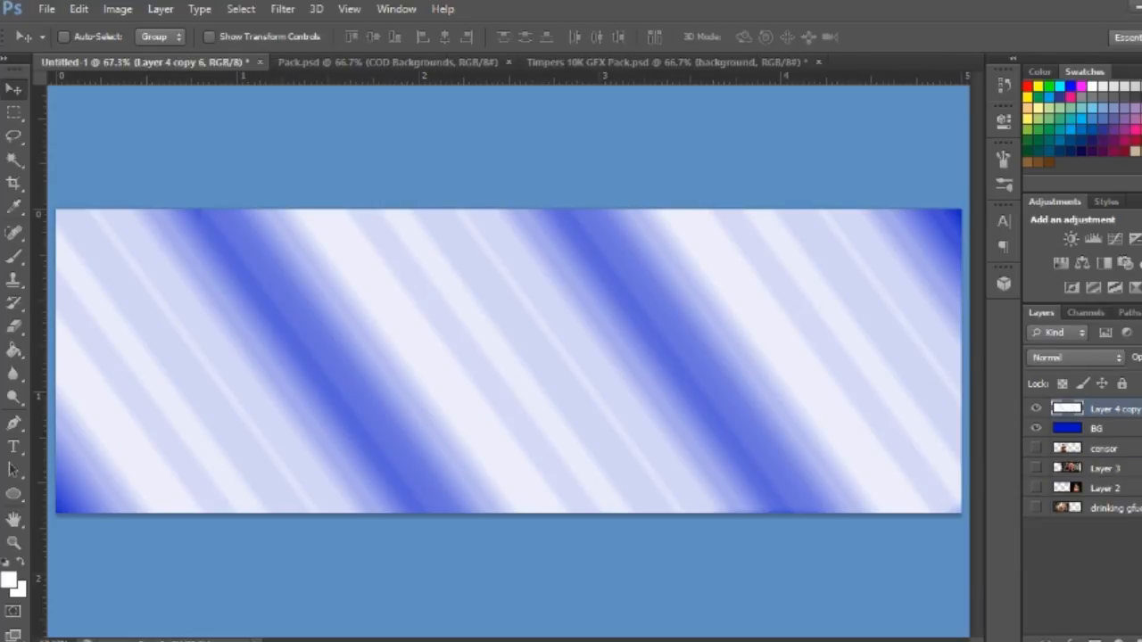
left_click(1075, 357)
left_click(1084, 223)
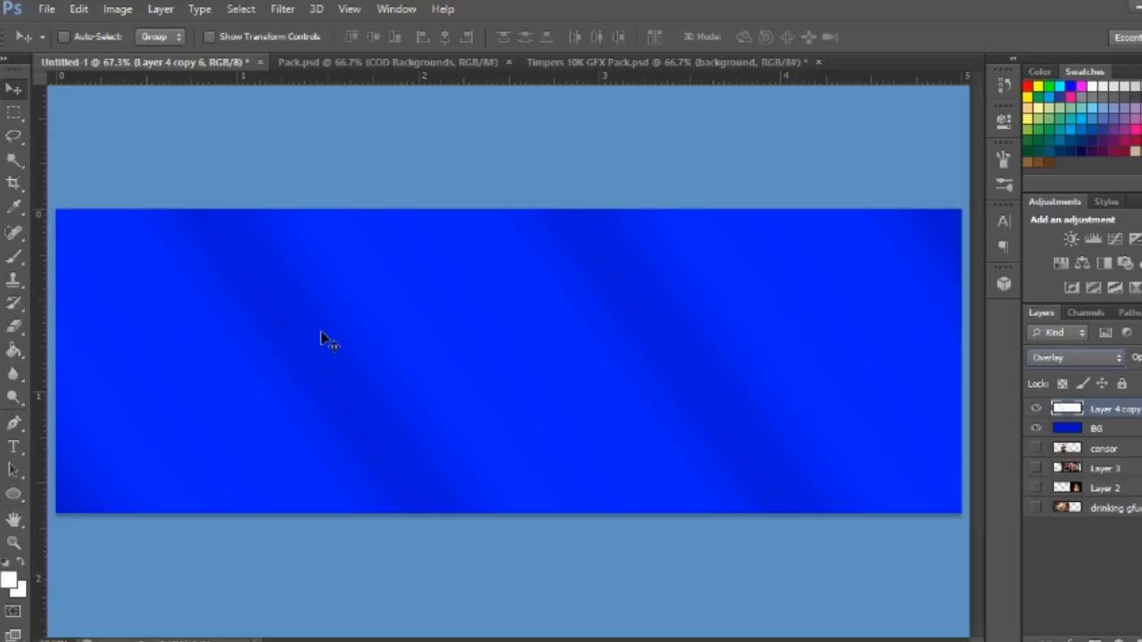
Duplicate the merged Overlay stripe layer together with the BG layer.
left_click(1106, 432, "ctrl")
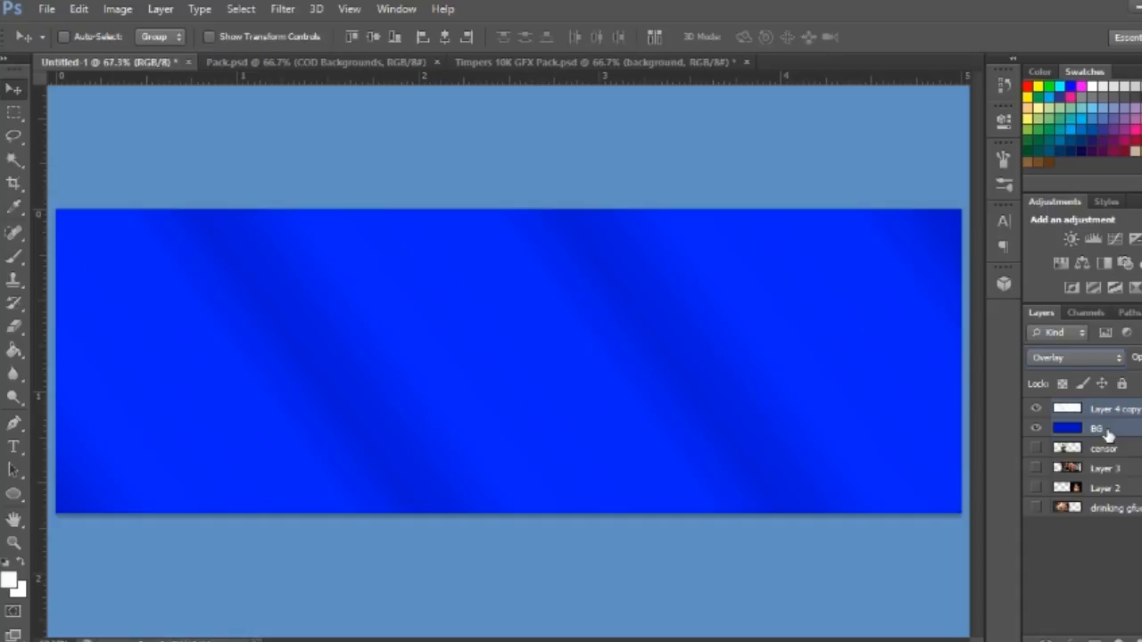
key("ctrl+j")
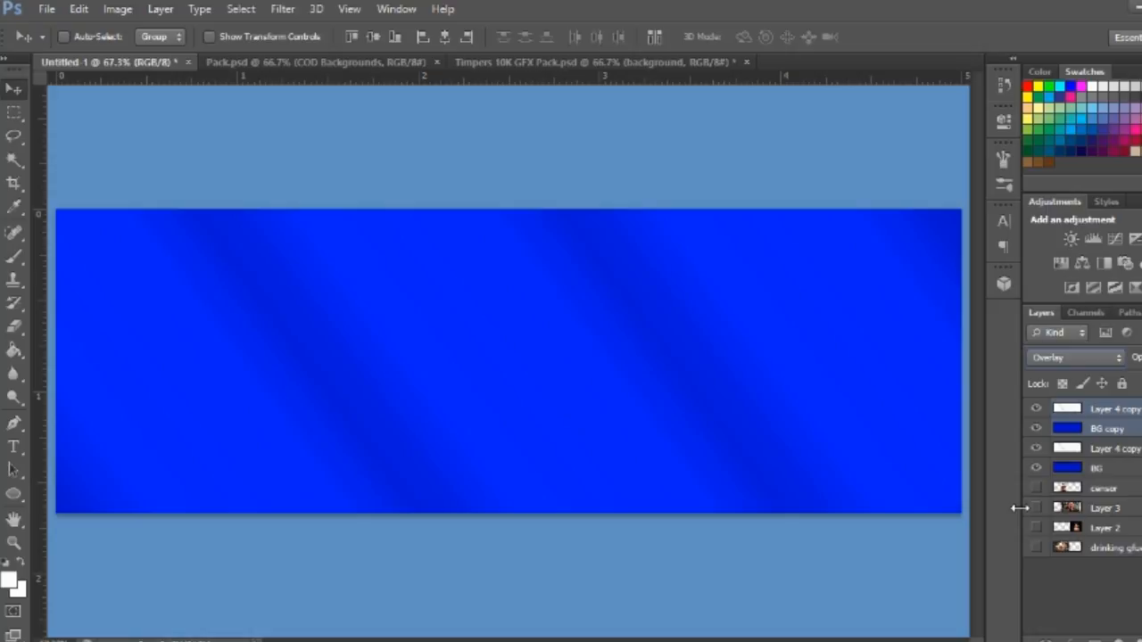
Merge the duplicated stripe and BG layers into one and set the merged layer's blend mode to Multiply.
key("ctrl+e")
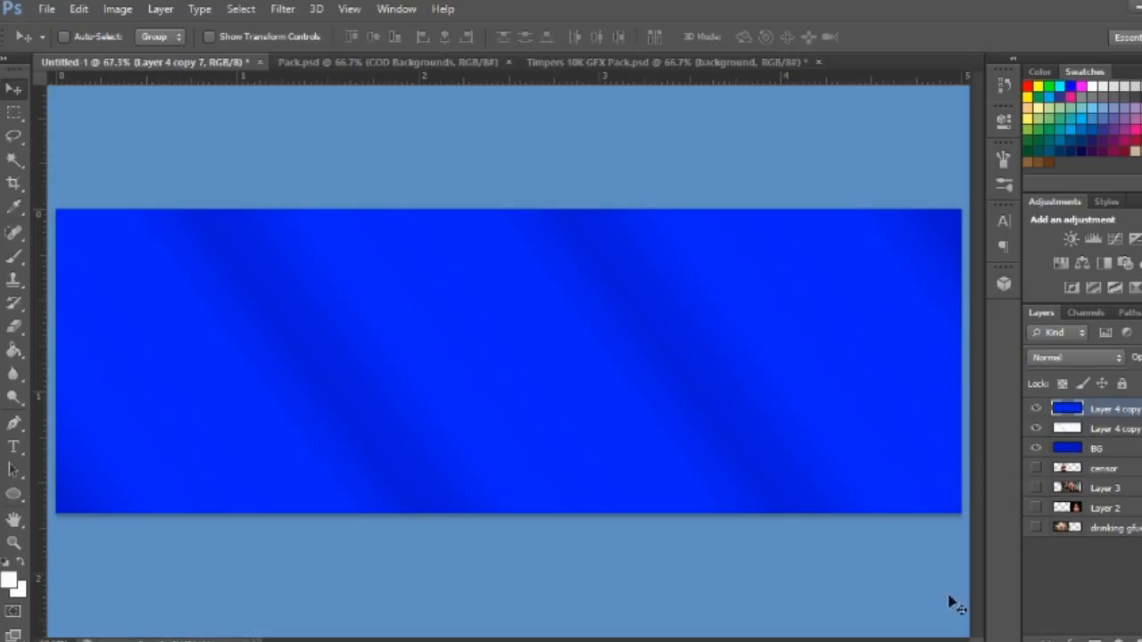
left_click(1039, 359)
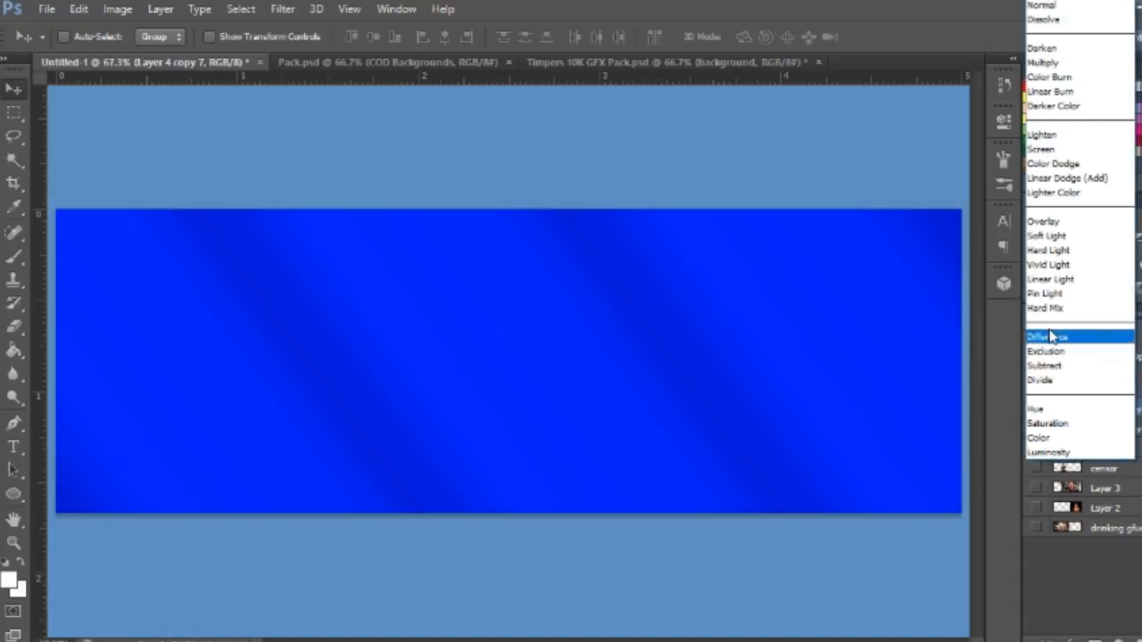
left_click(1045, 62)
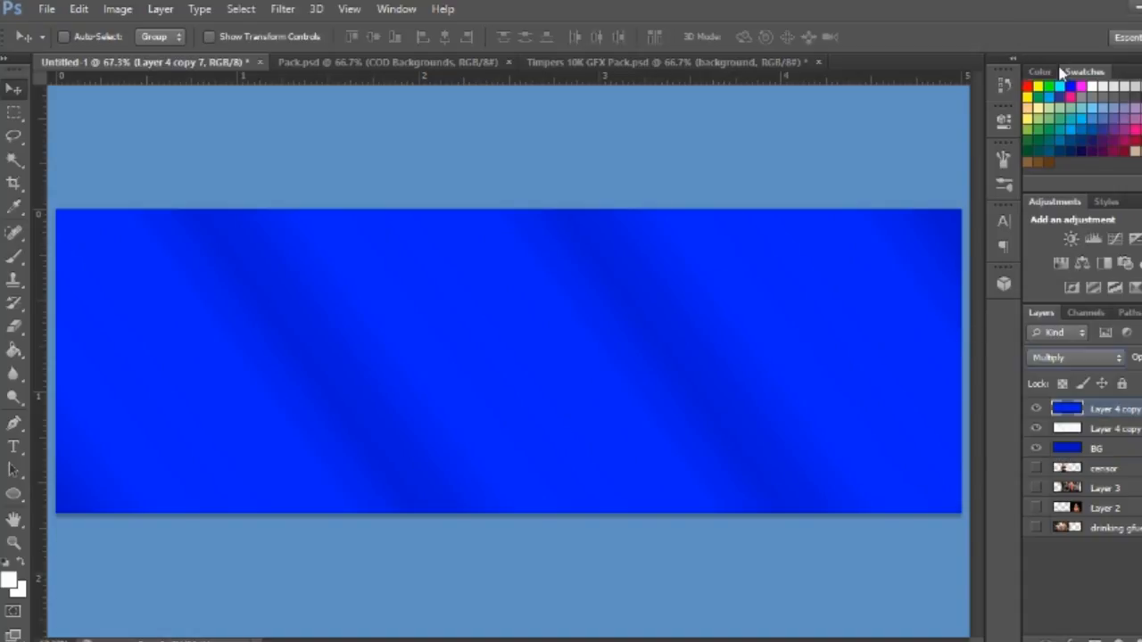
Lower the Multiply layer's opacity slightly so that it darkens the blue stripes only moderately.
left_click(1141, 358)
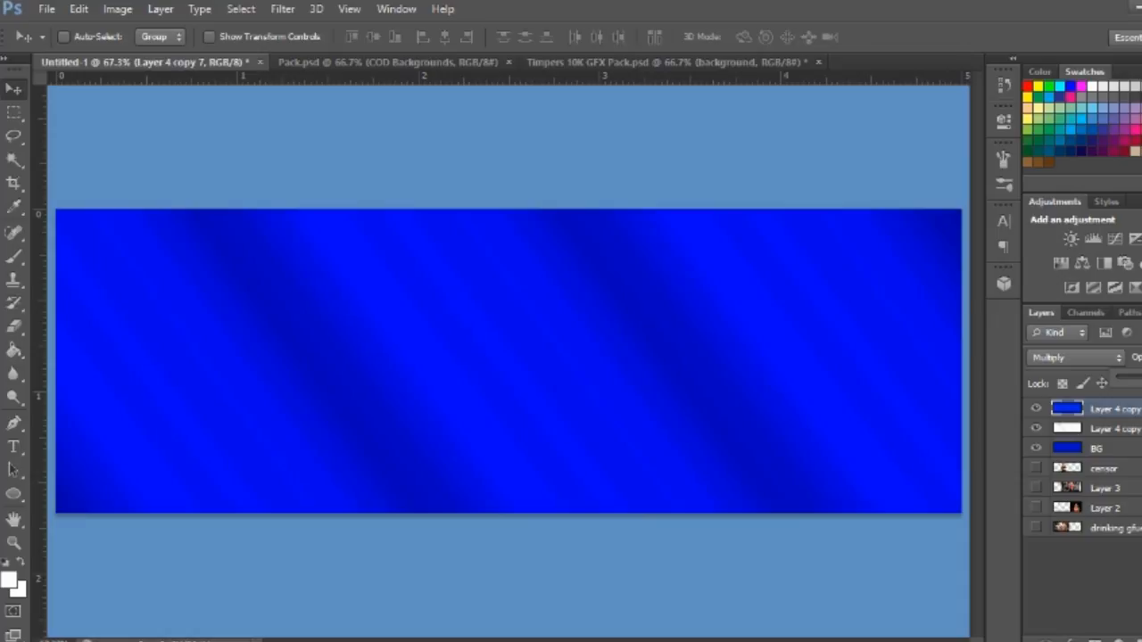
key("Return")
left_click(1141, 358)
left_click(1141, 358)
left_click_drag(1141, 357, 1127, 375)
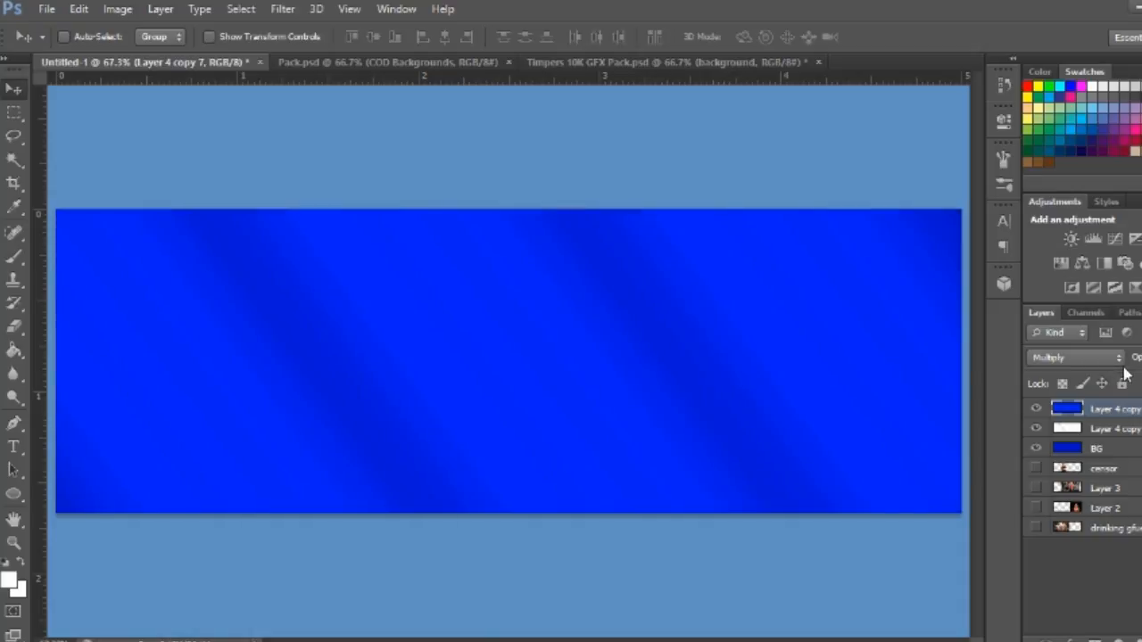
left_click(1141, 358)
left_click_drag(1133, 378, 1141, 377)
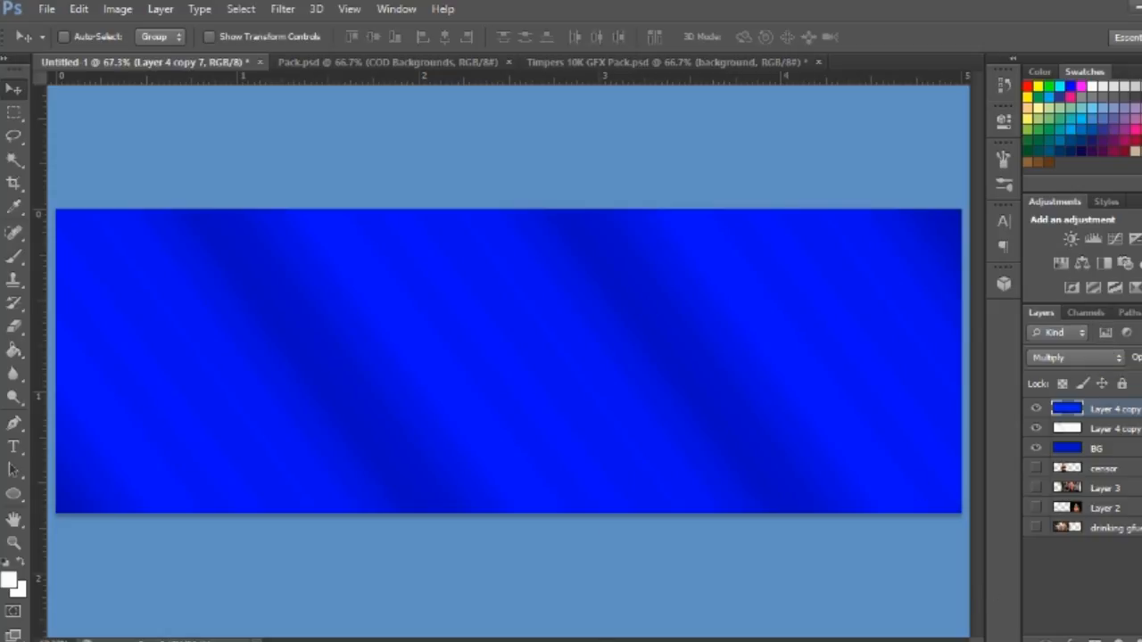
Add a new empty layer on top and make a rectangular selection around the entire banner canvas.
key("ctrl+shift+alt+n")
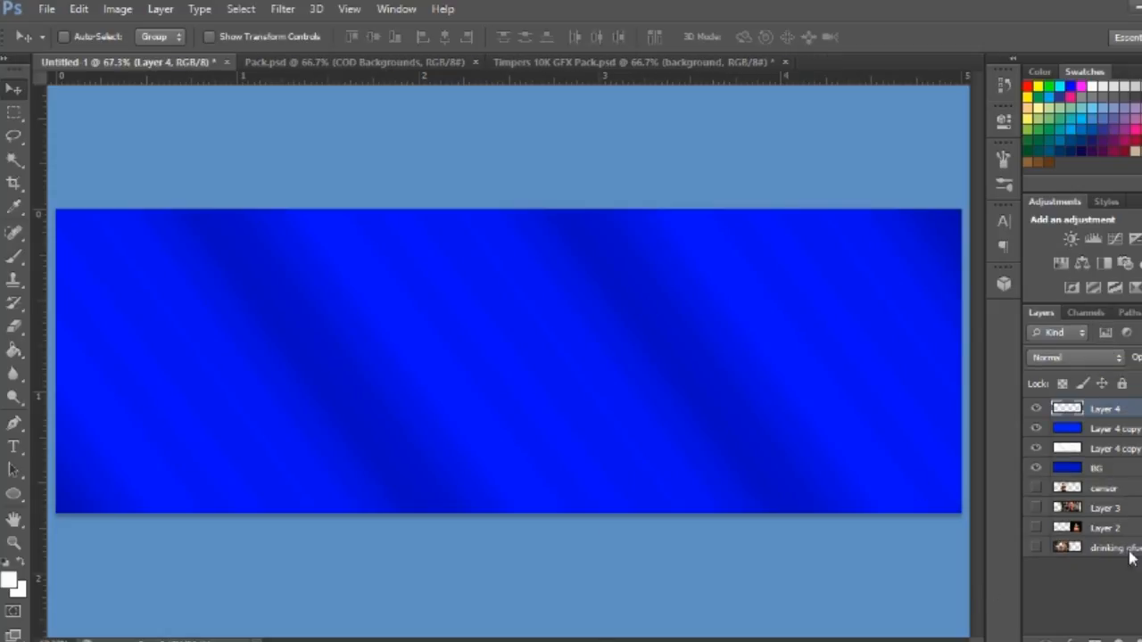
left_click(14, 115)
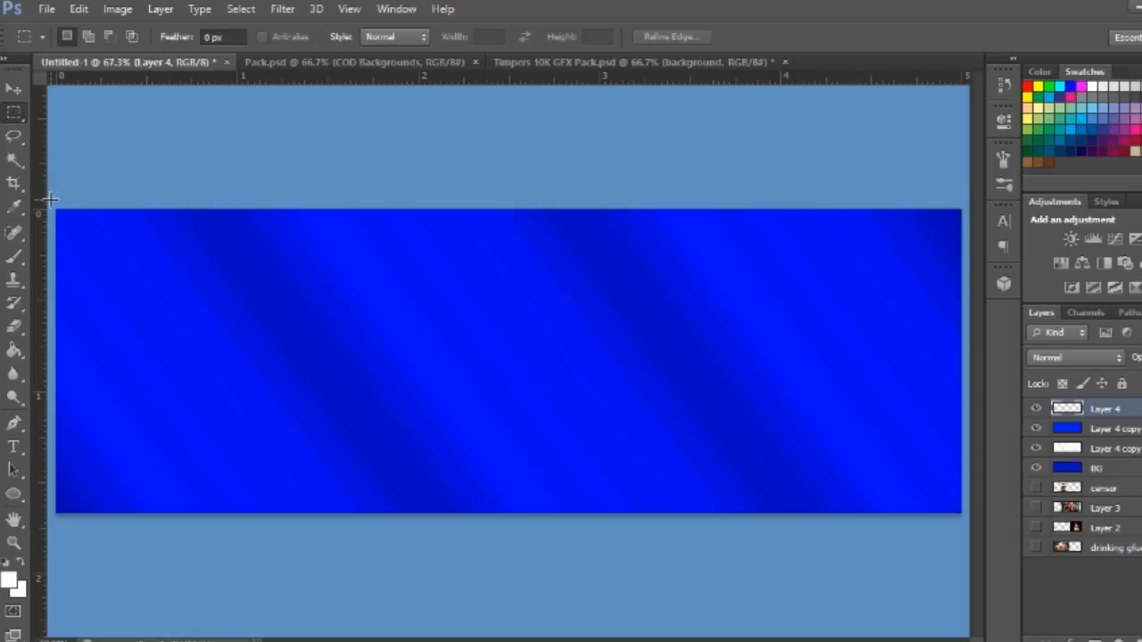
left_click_drag(58, 250, 969, 564)
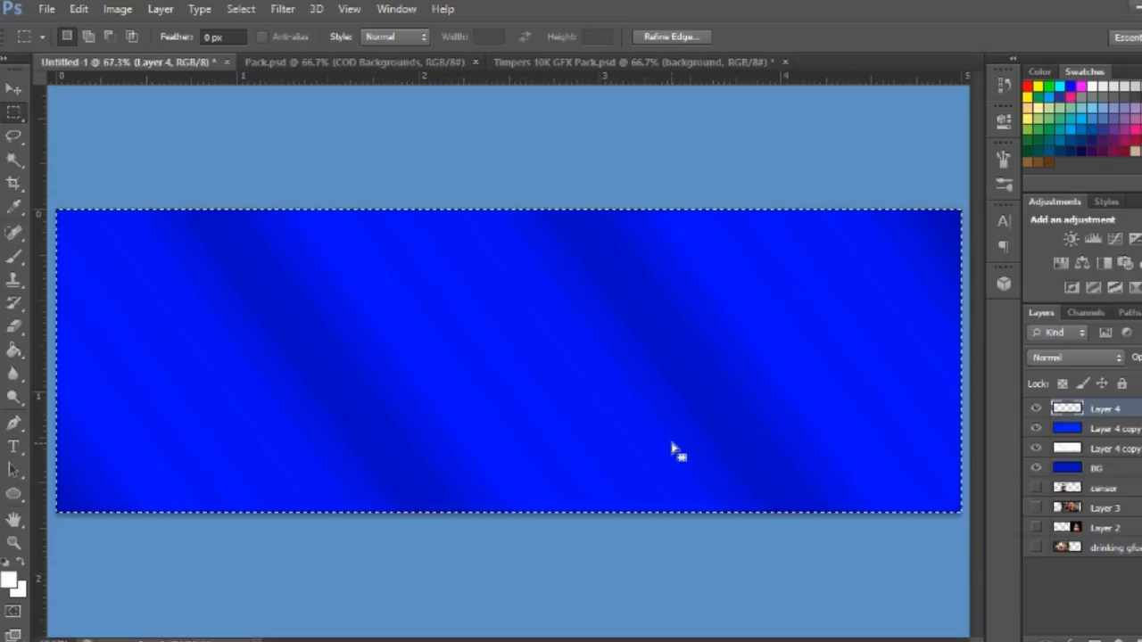
right_click(513, 386)
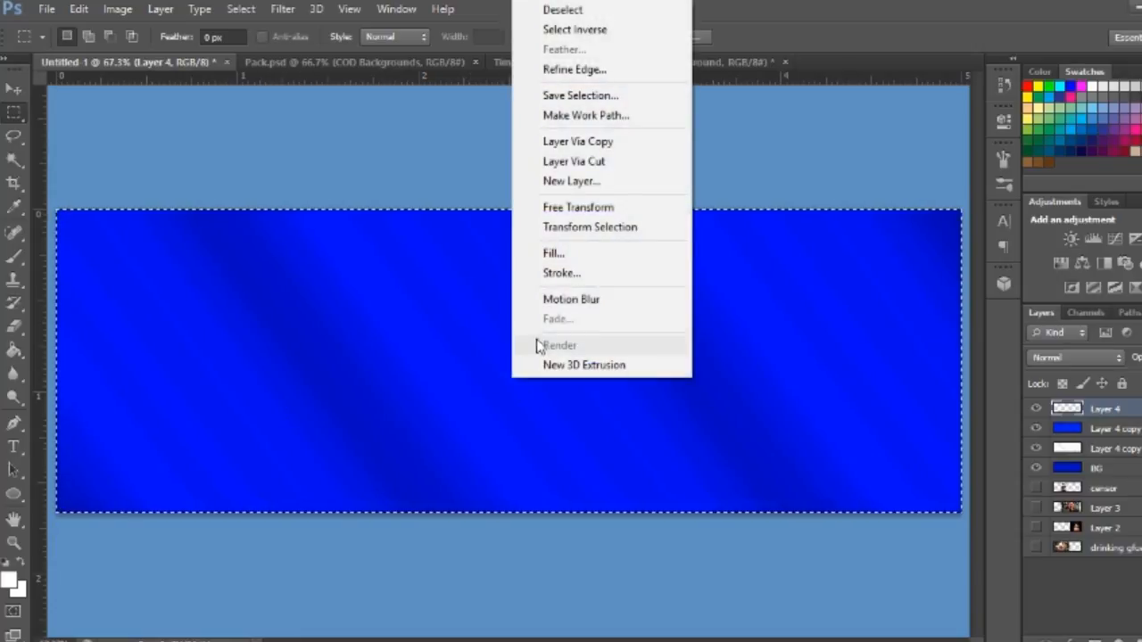
left_click(337, 110)
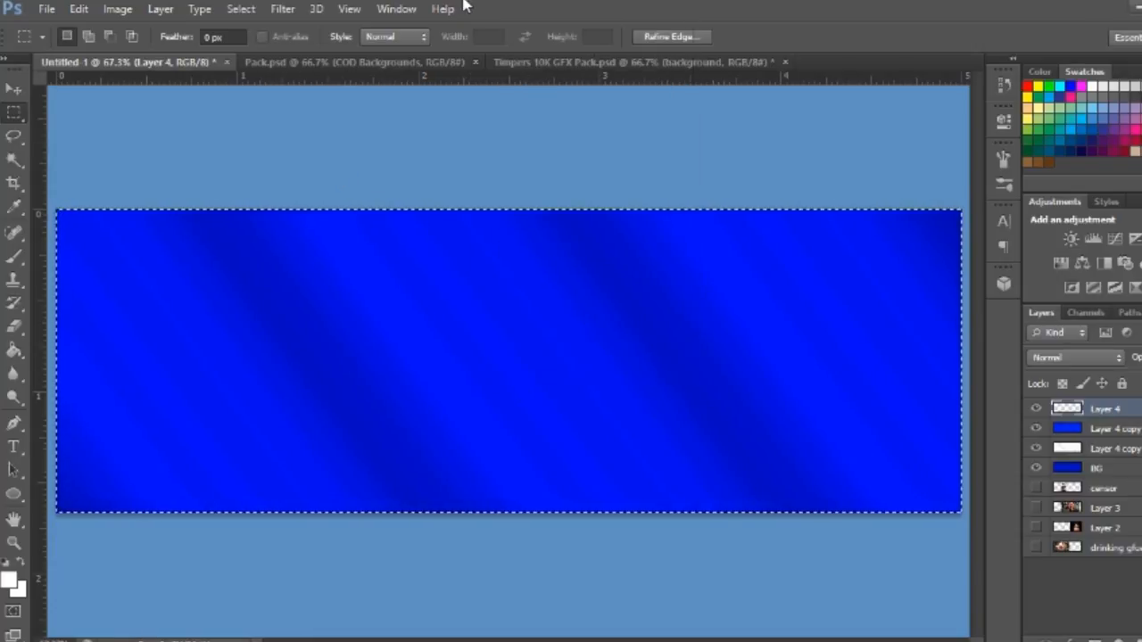
Turn the canvas selection into a border selection with a width of 5 pixels.
left_click(284, 9)
mouse_move(252, 11)
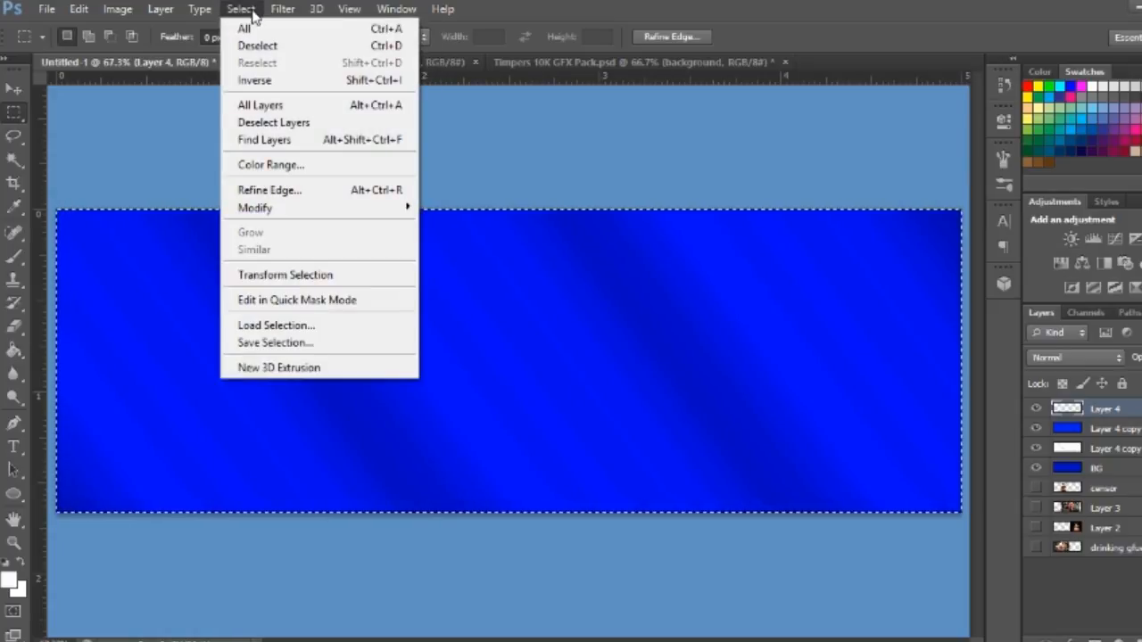
mouse_move(345, 209)
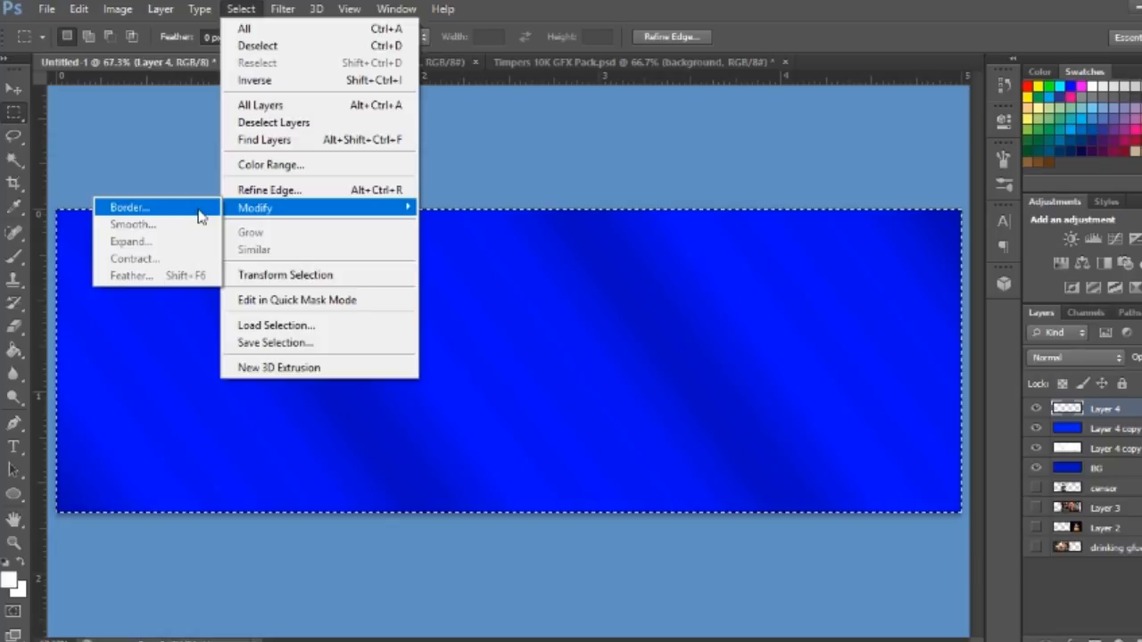
left_click(134, 206)
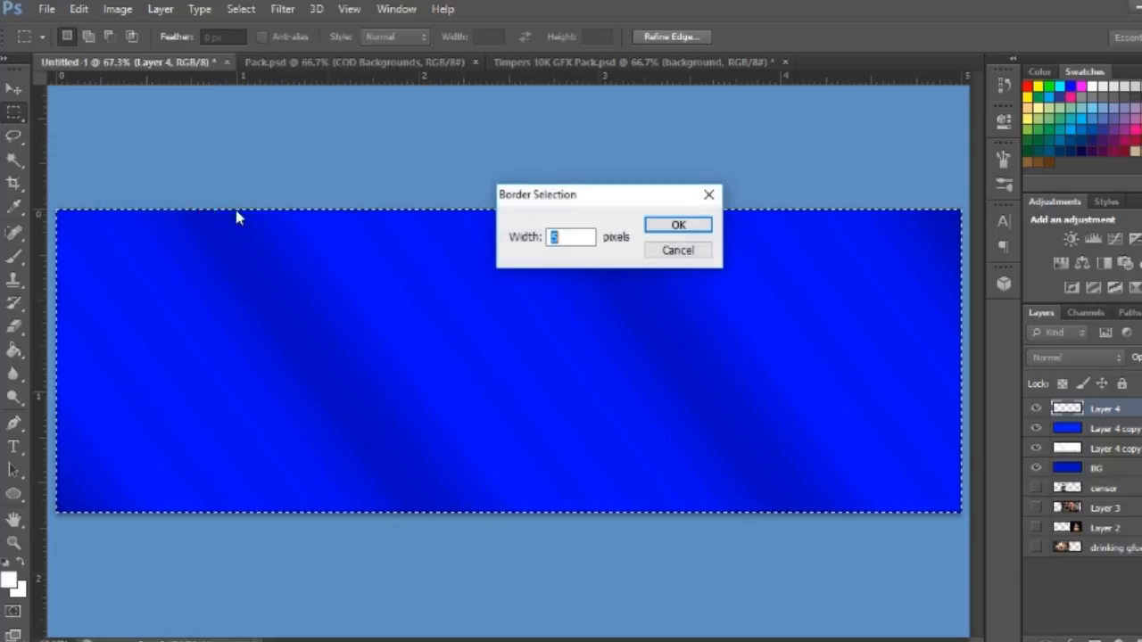
left_click(675, 227)
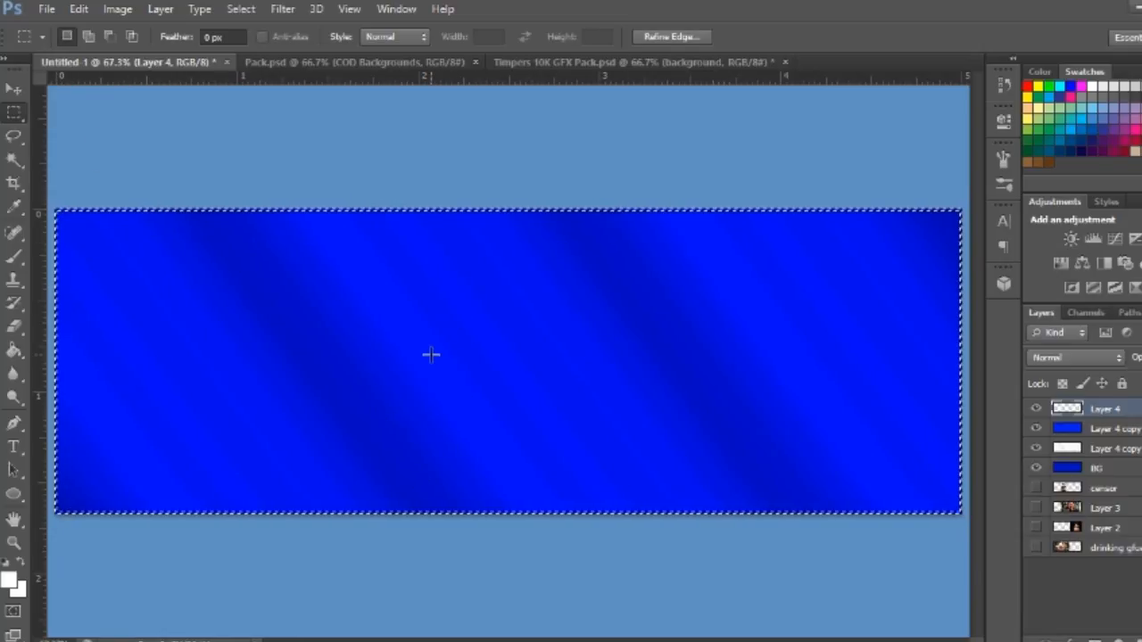
Fill the border selection with White in Normal mode at 100% opacity and deselect it.
right_click(465, 314)
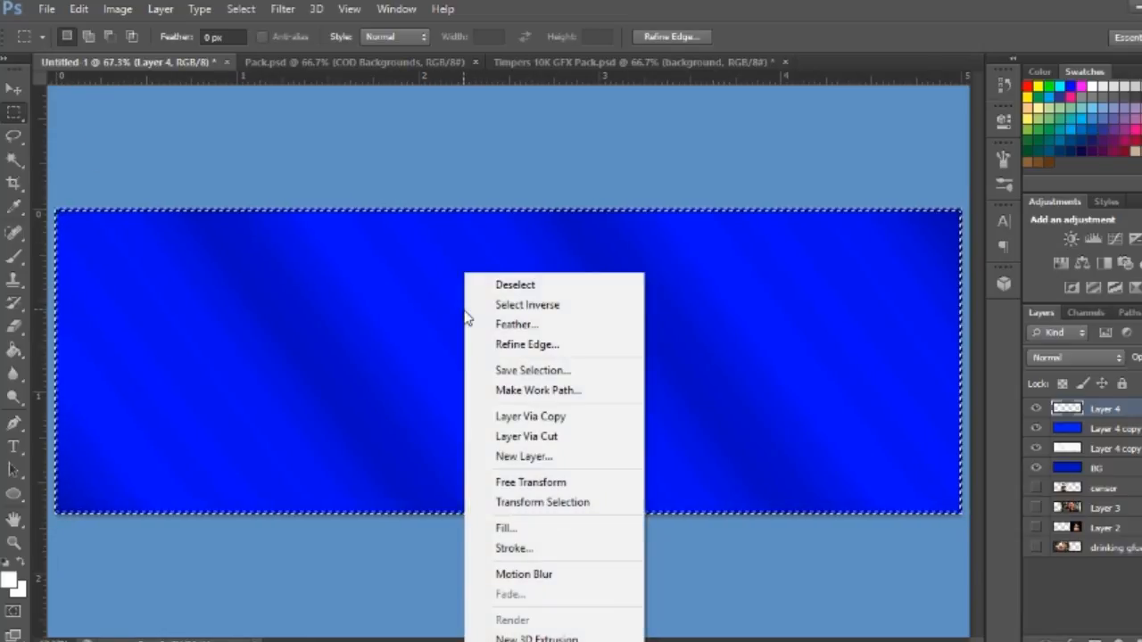
left_click(536, 528)
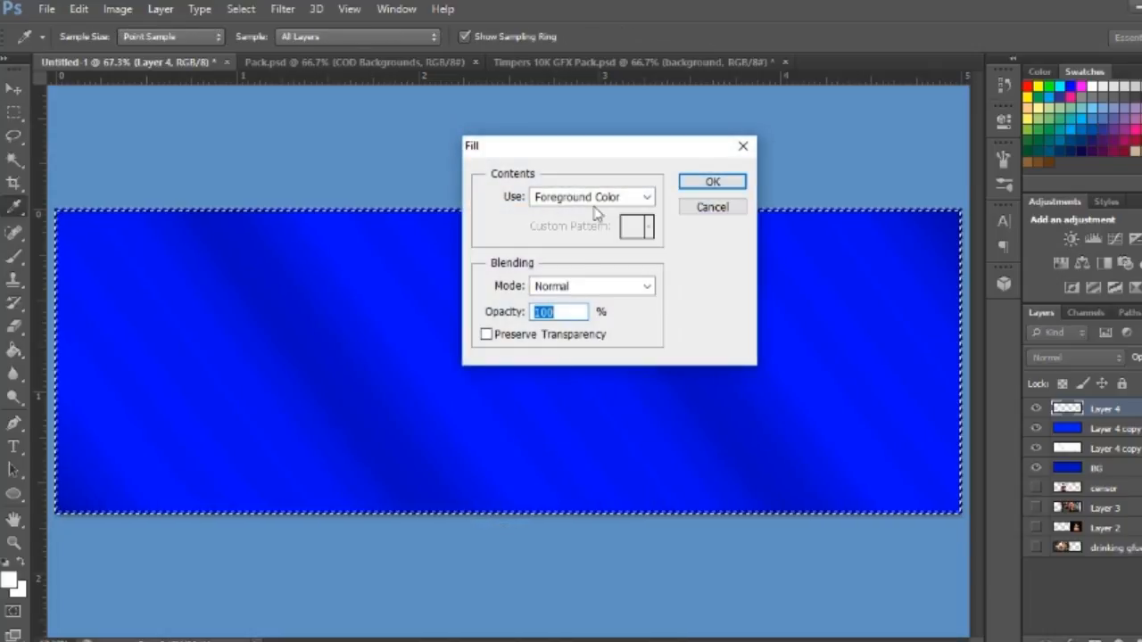
left_click(649, 198)
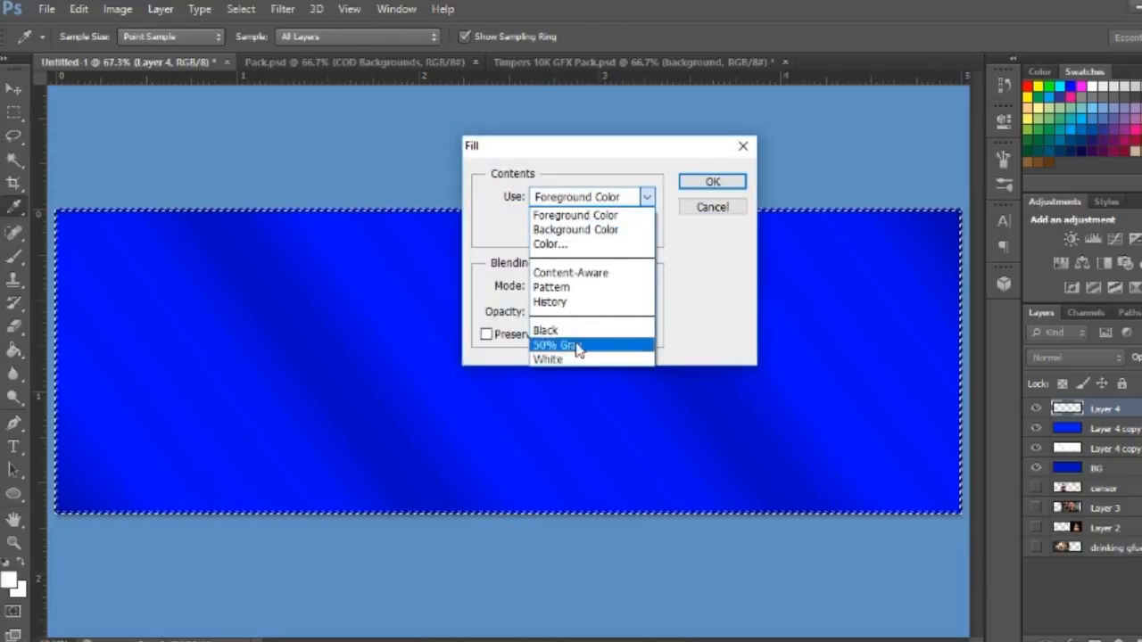
left_click(575, 360)
left_click(694, 184)
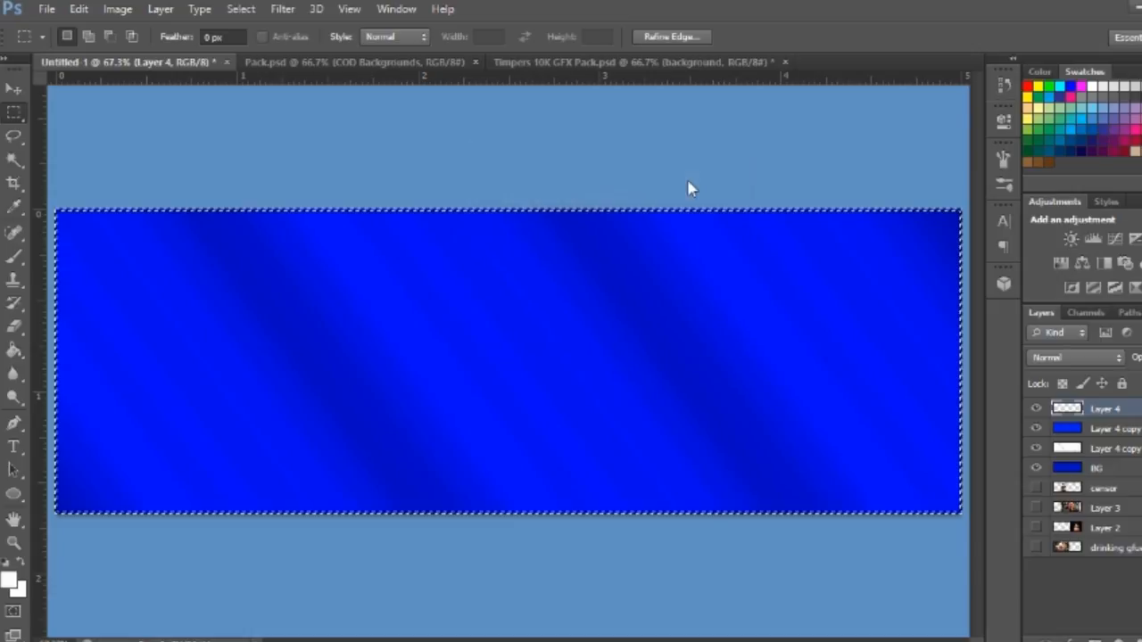
key("ctrl+d")
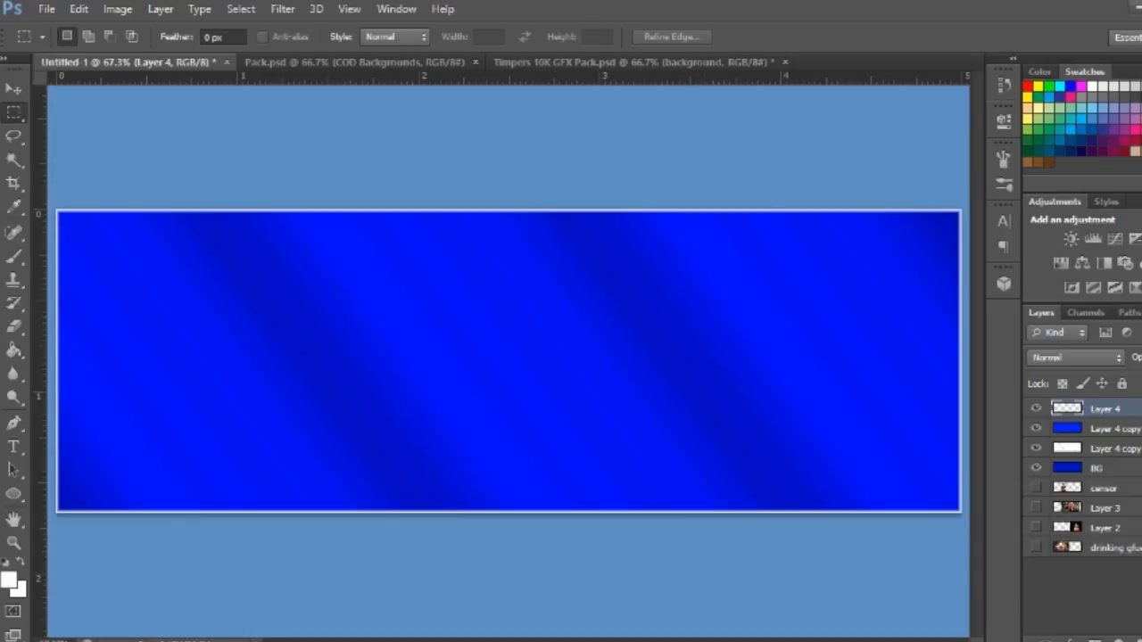
Set the border layer's blend mode to Overlay and toggle its visibility repeatedly to compare the banner with and without it.
left_click(1081, 358)
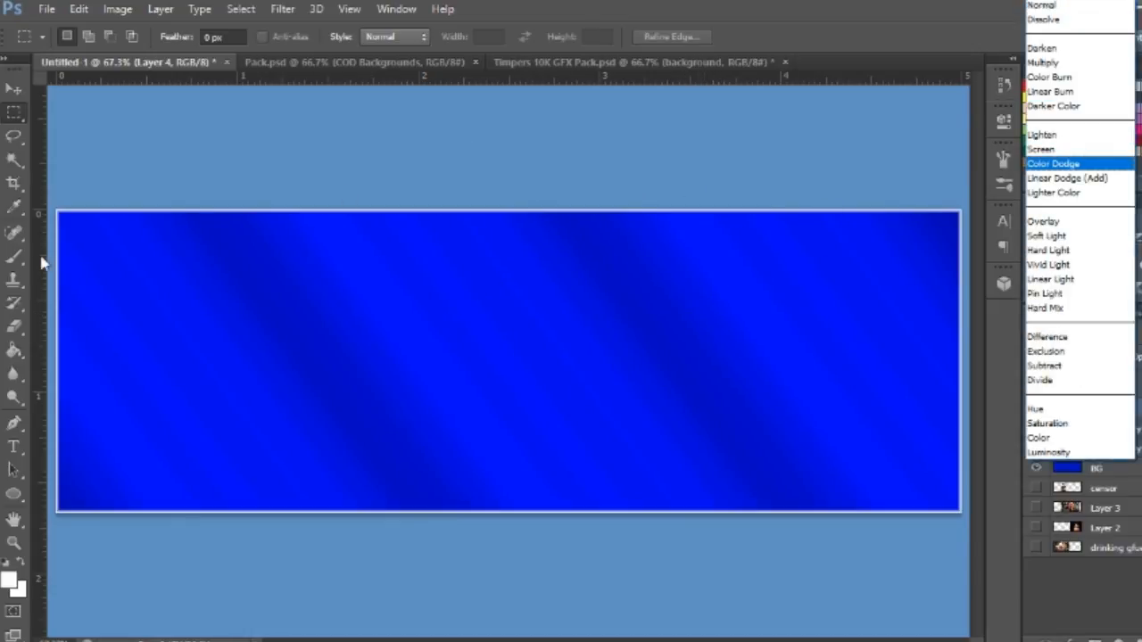
left_click(1039, 221)
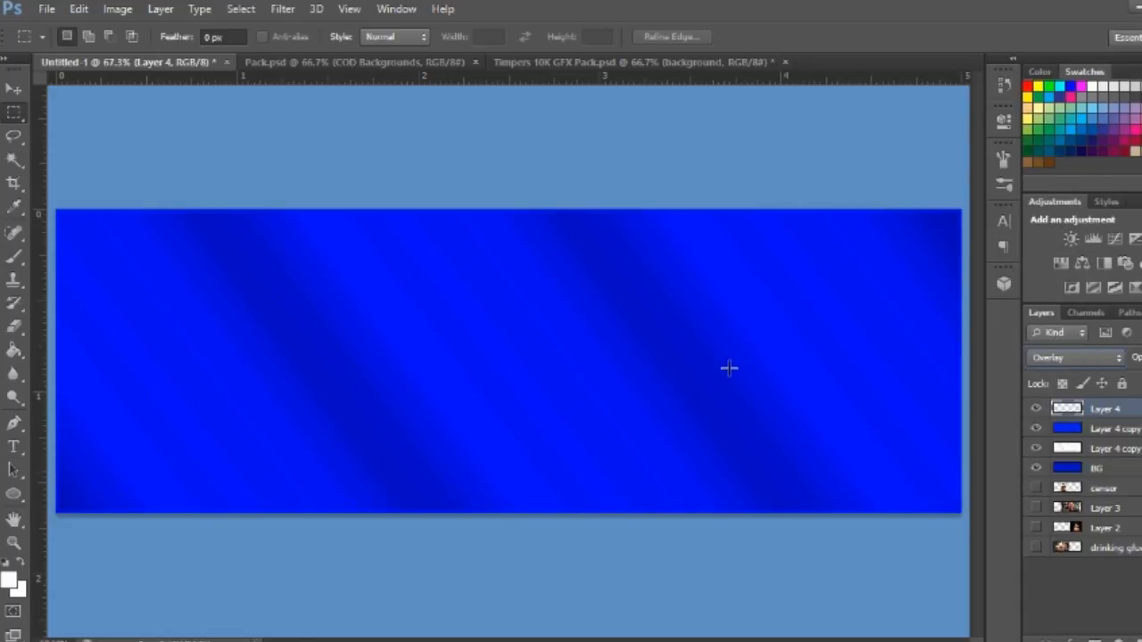
key("XF86MonBrightnessUp")
key("XF86MonBrightnessUp")
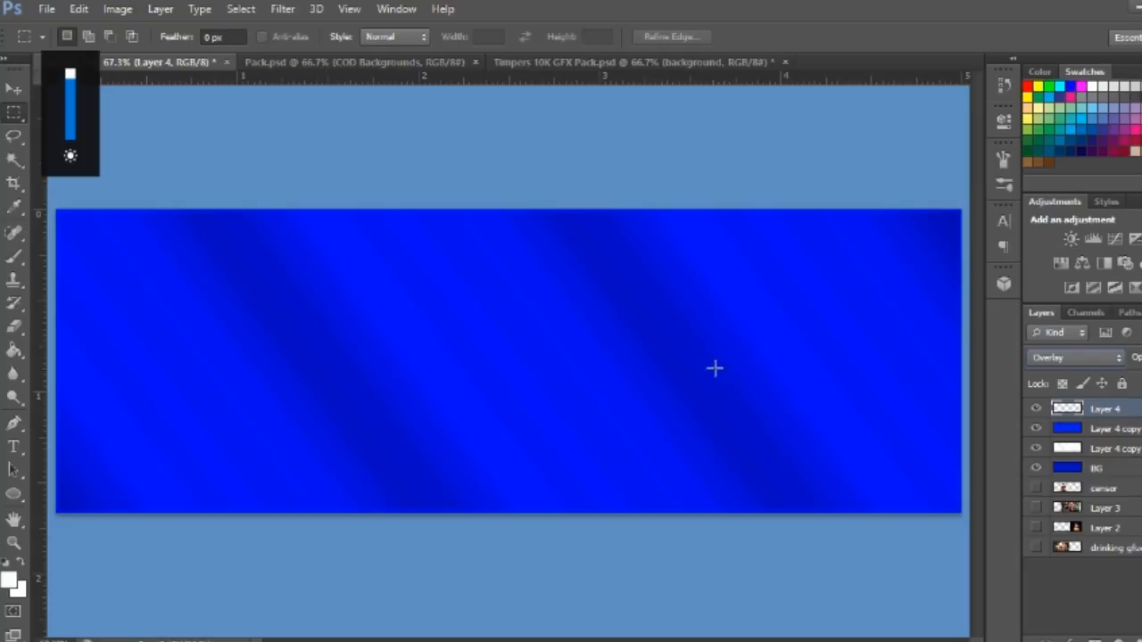
left_click(1037, 408)
left_click(1037, 407)
left_click(1037, 407)
left_click(1037, 408)
left_click(1037, 408)
left_click(1037, 408)
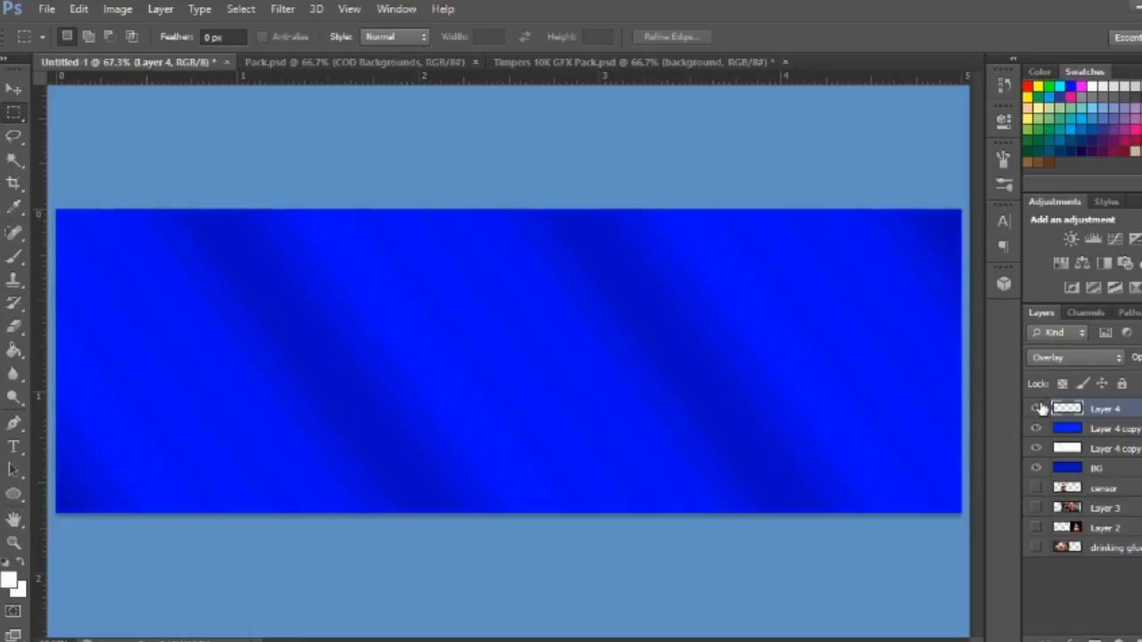
Enlarge the Eraser's brush tip by several increments with the border layer active, and return to the Move tool.
left_click(15, 326)
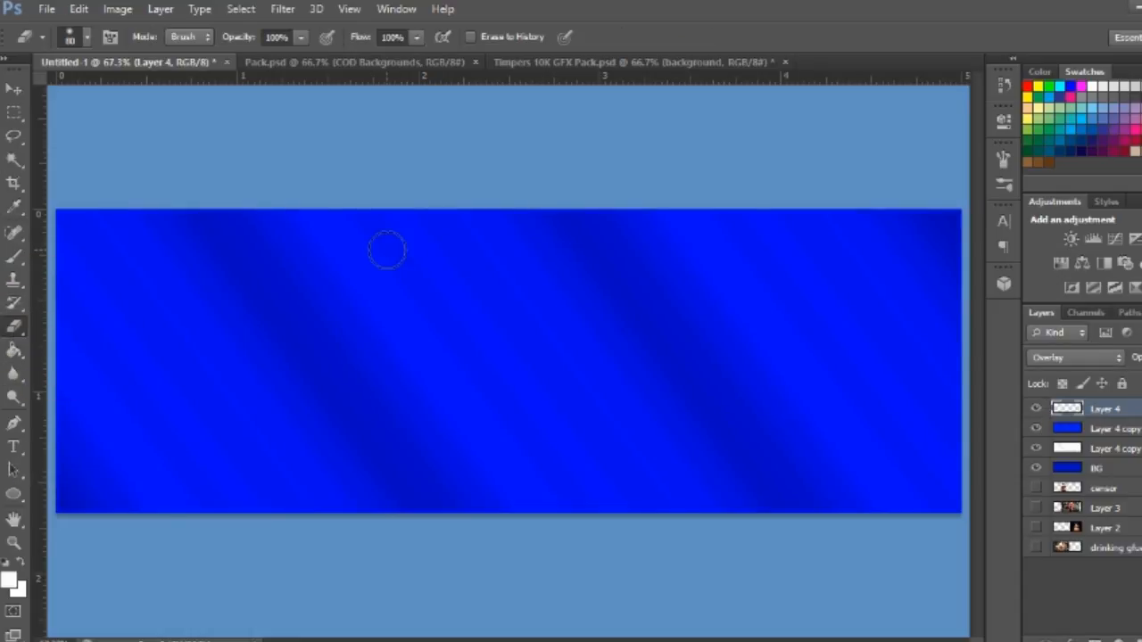
key("bracketright")
key("bracketright")
key("bracketright")
key("bracketright")
key("bracketright")
key("bracketright")
left_click(13, 86)
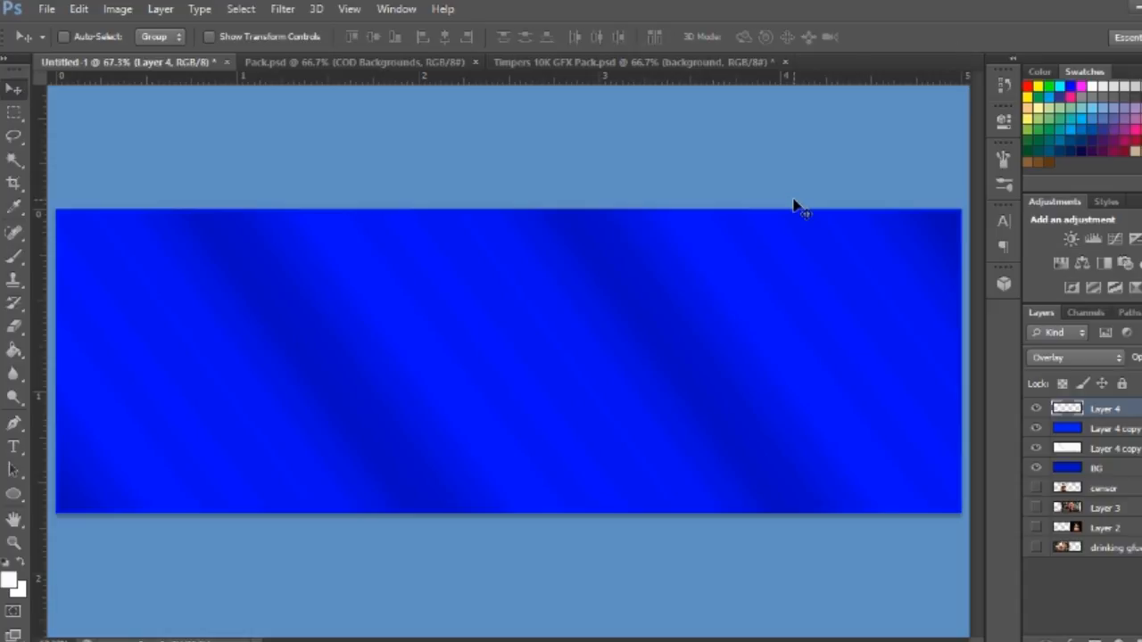
Group the border, two stripe and BG layers under the name BG and place the group below all photo layers.
left_click(1119, 432, "shift")
left_click(1114, 449, "shift")
left_click(1109, 471, "shift")
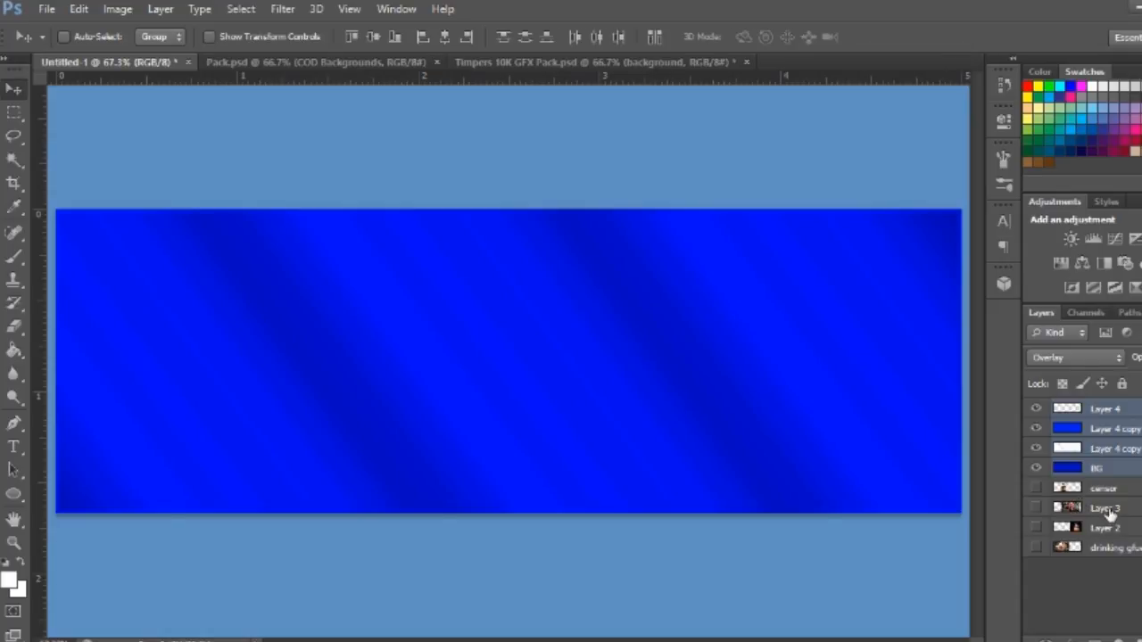
key("ctrl+g")
double_click(1107, 410)
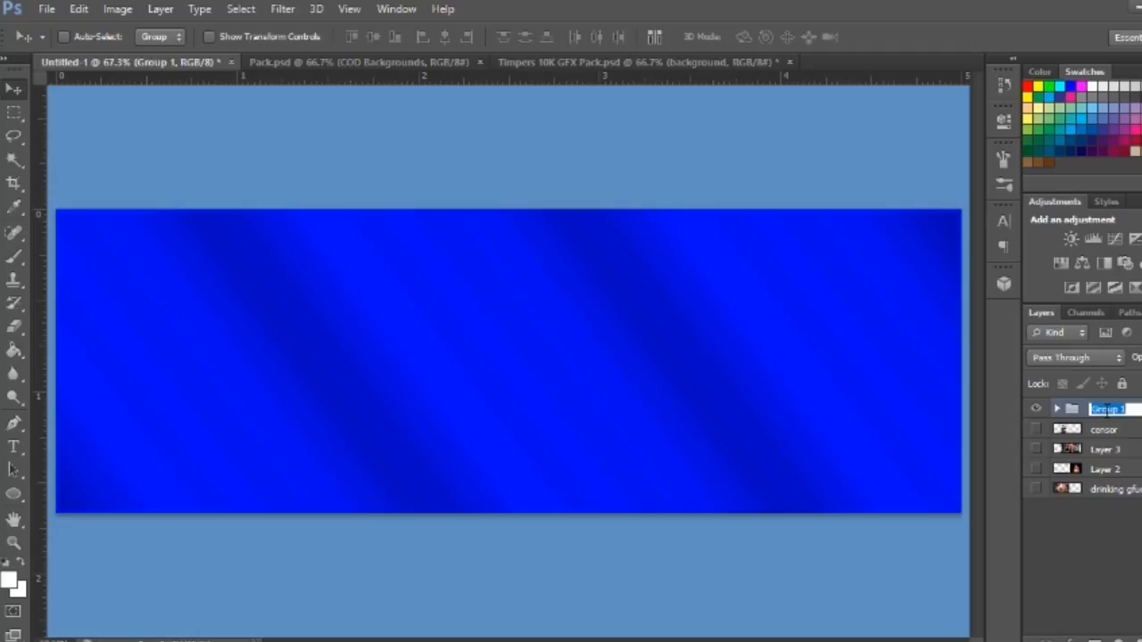
type("BG")
key("Return")
left_click_drag(1105, 420, 1135, 506)
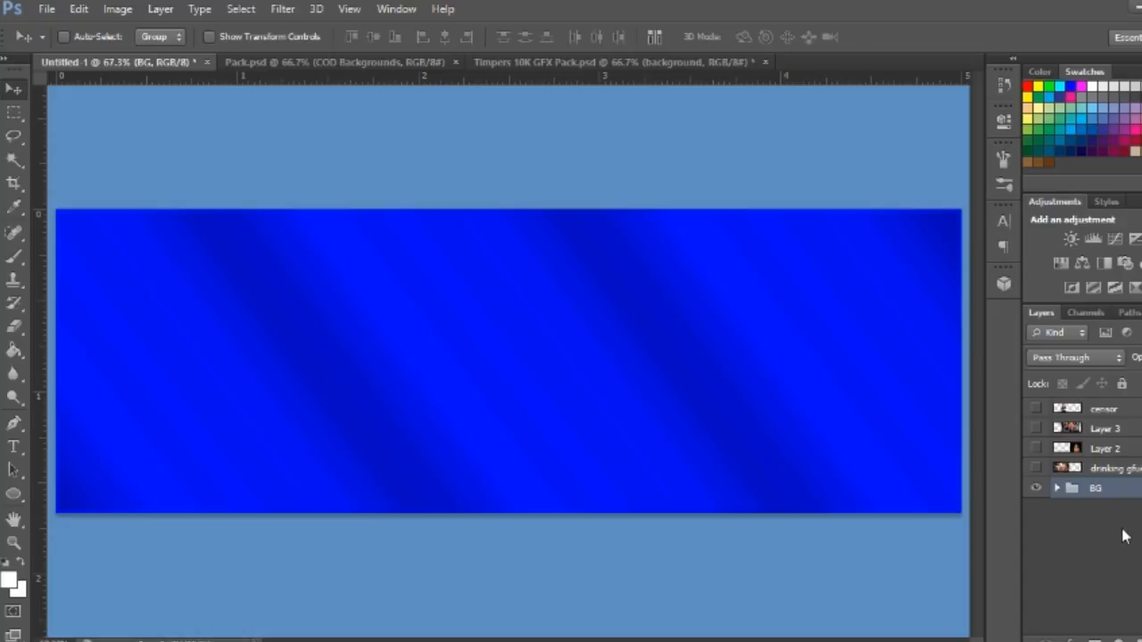
left_click(1124, 535)
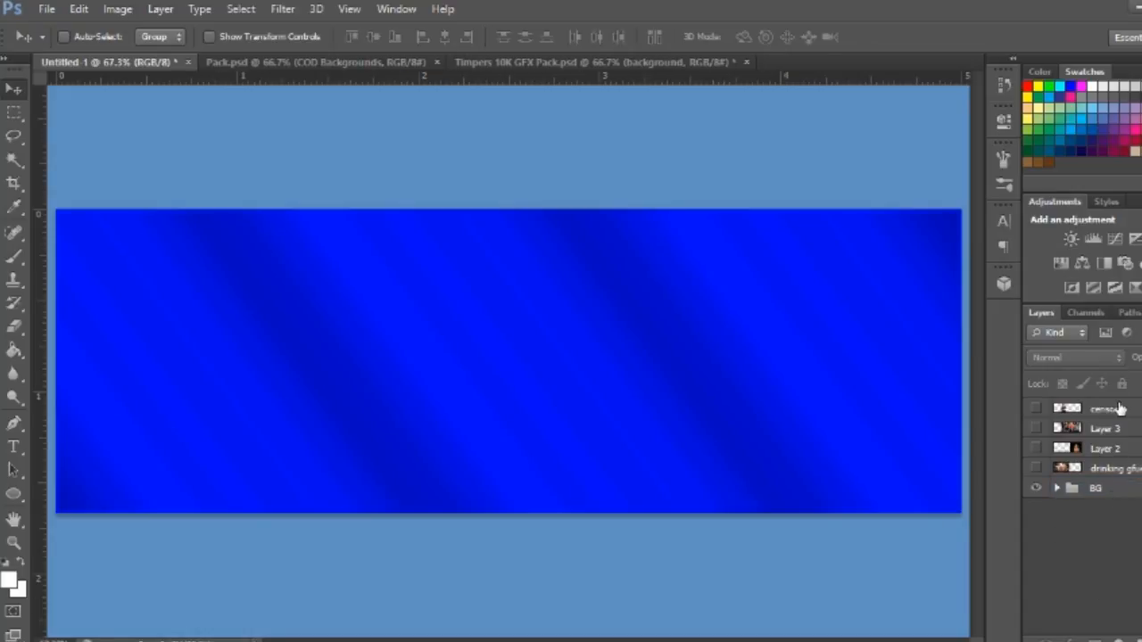
left_click(47, 9)
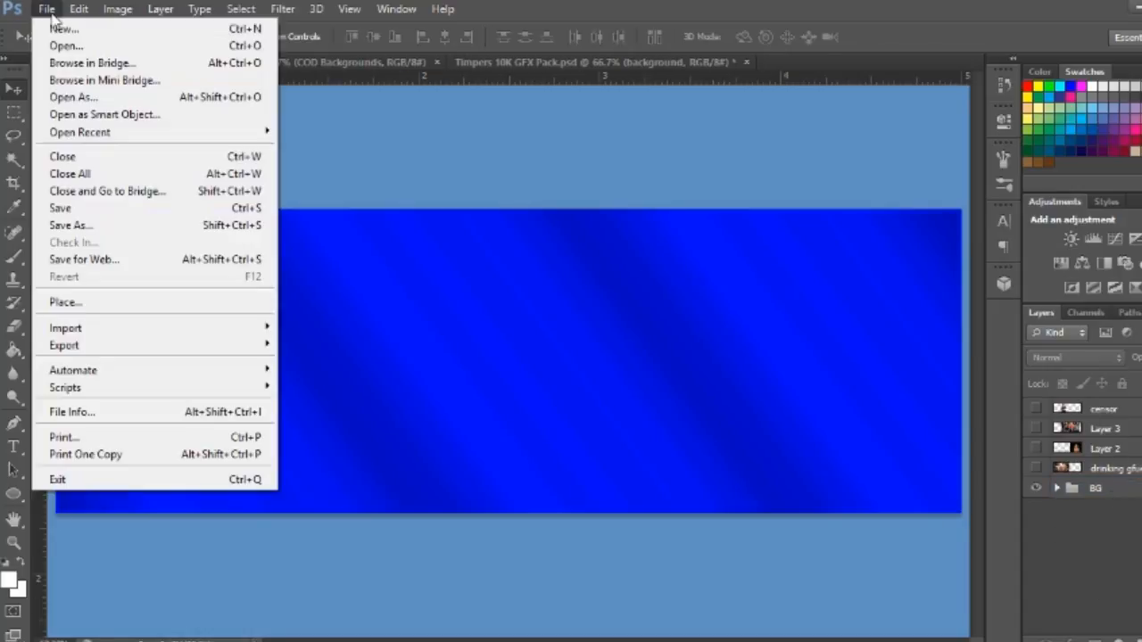
mouse_move(415, 641)
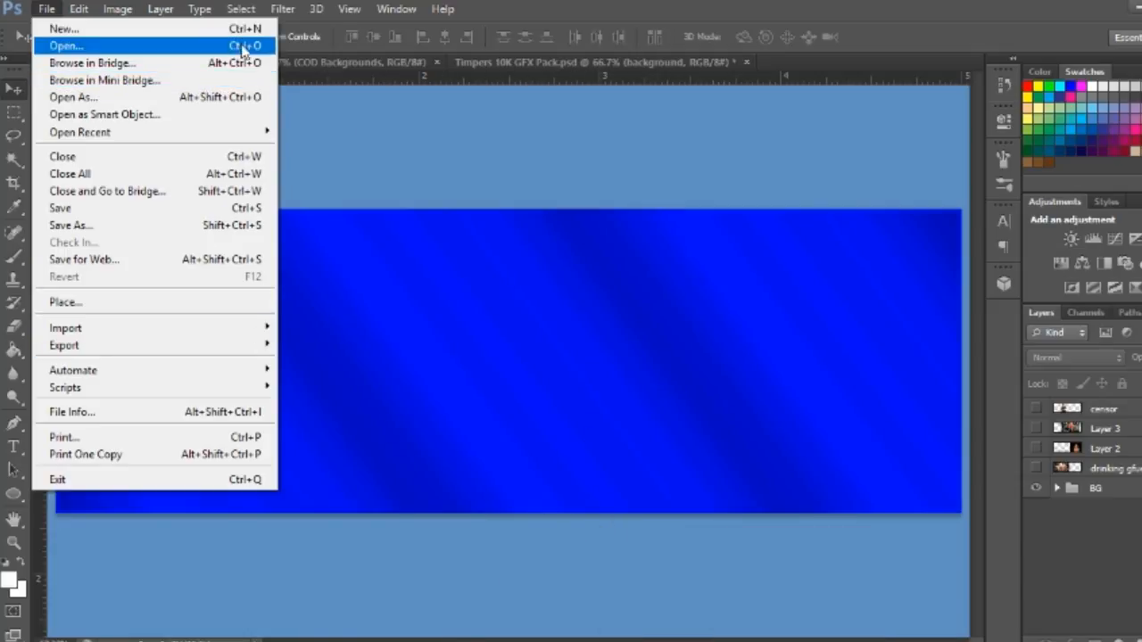
left_click(858, 107)
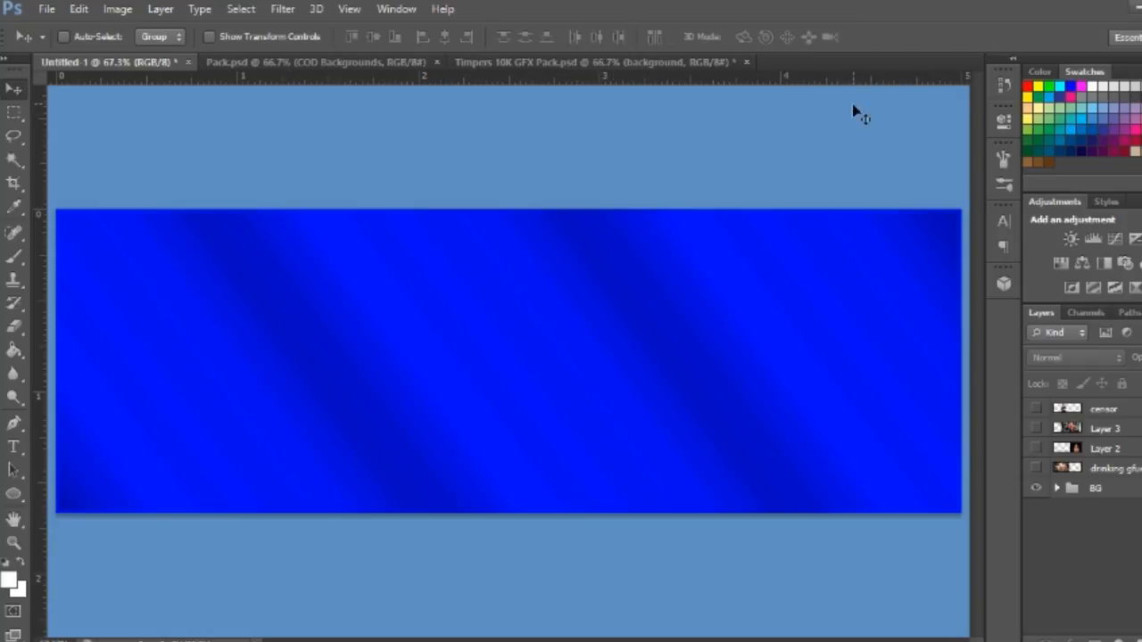
Make the four hidden photo layers above the BG group visible and select the censor layer.
left_click_drag(1036, 408, 1035, 473)
left_click(192, 334)
left_click(600, 260)
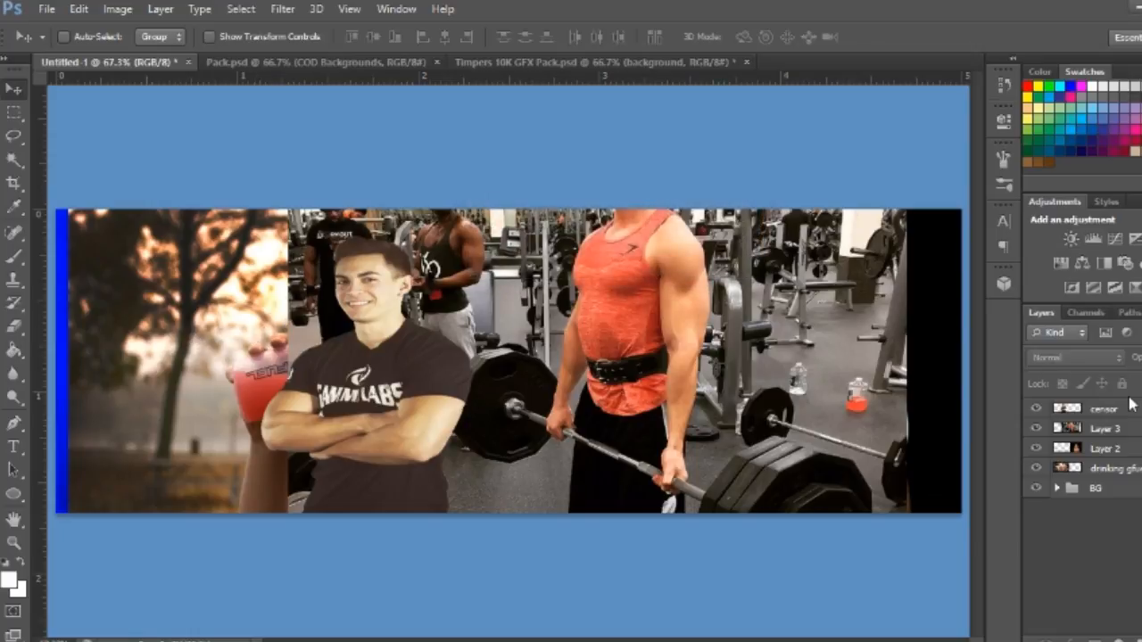
left_click(1127, 411)
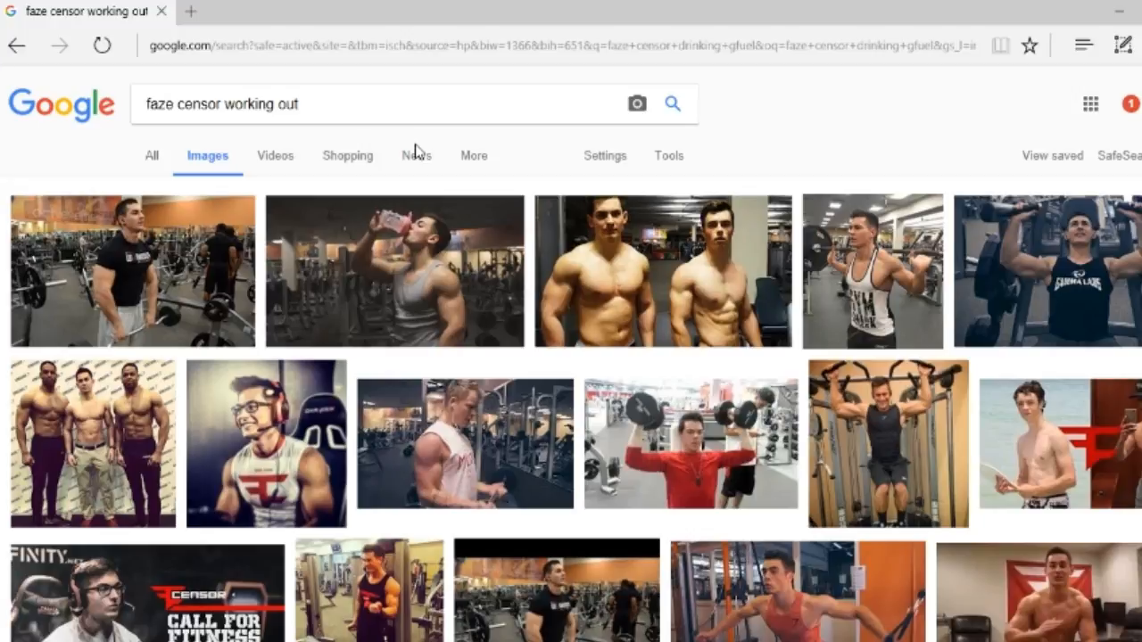
Switch back to Photoshop, browse the Desktop folder for images to open, and look at the Timpers 10K GFX Pack document.
left_click(1113, 9)
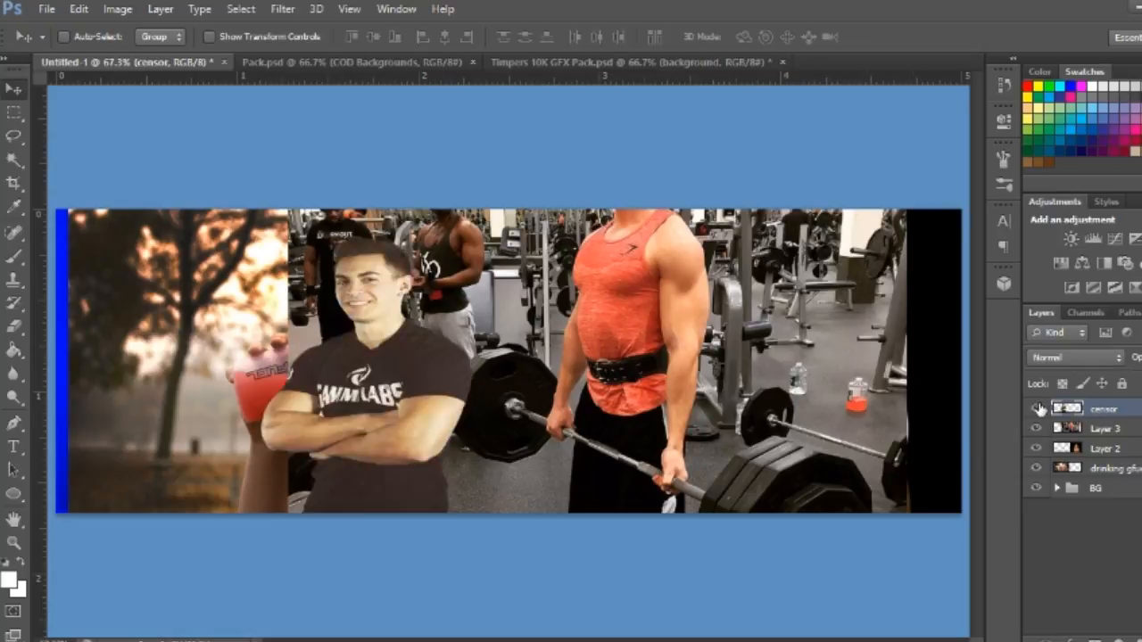
left_click(46, 9)
left_click(46, 9)
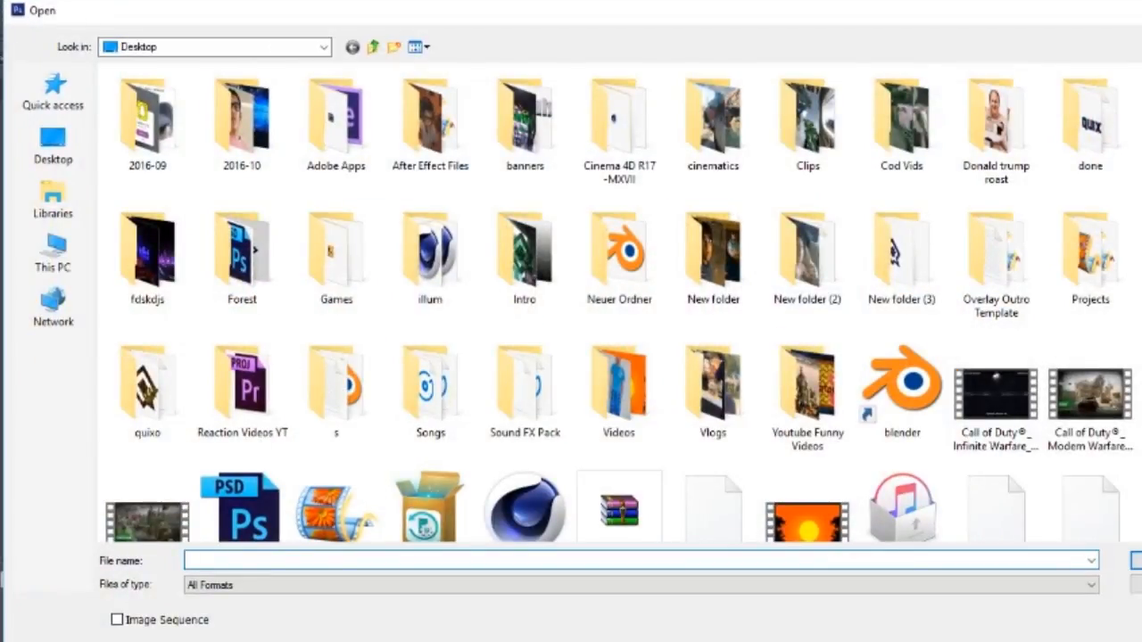
scroll(616, 303, "down", 5)
scroll(616, 304, "up", 5)
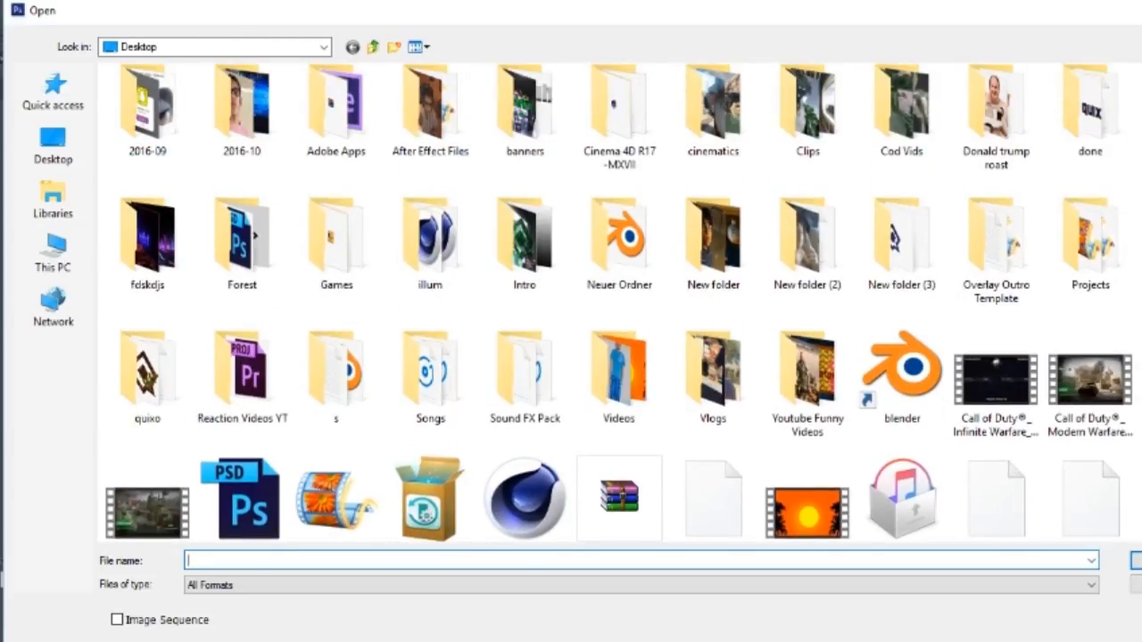
scroll(615, 303, "down", 2)
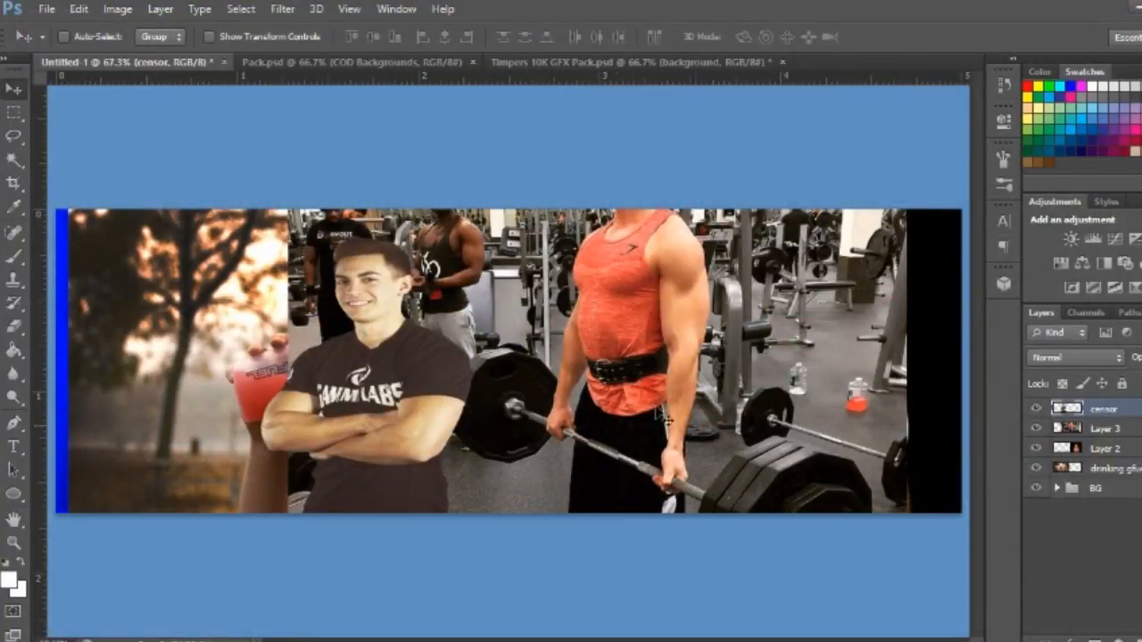
left_click(584, 62)
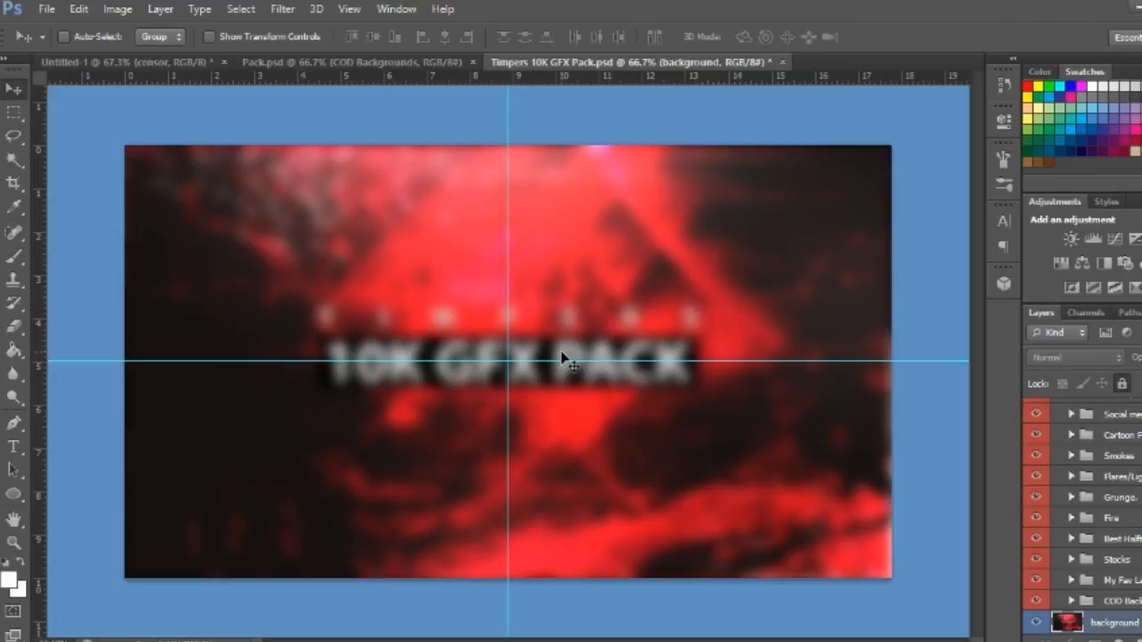
left_click(113, 63)
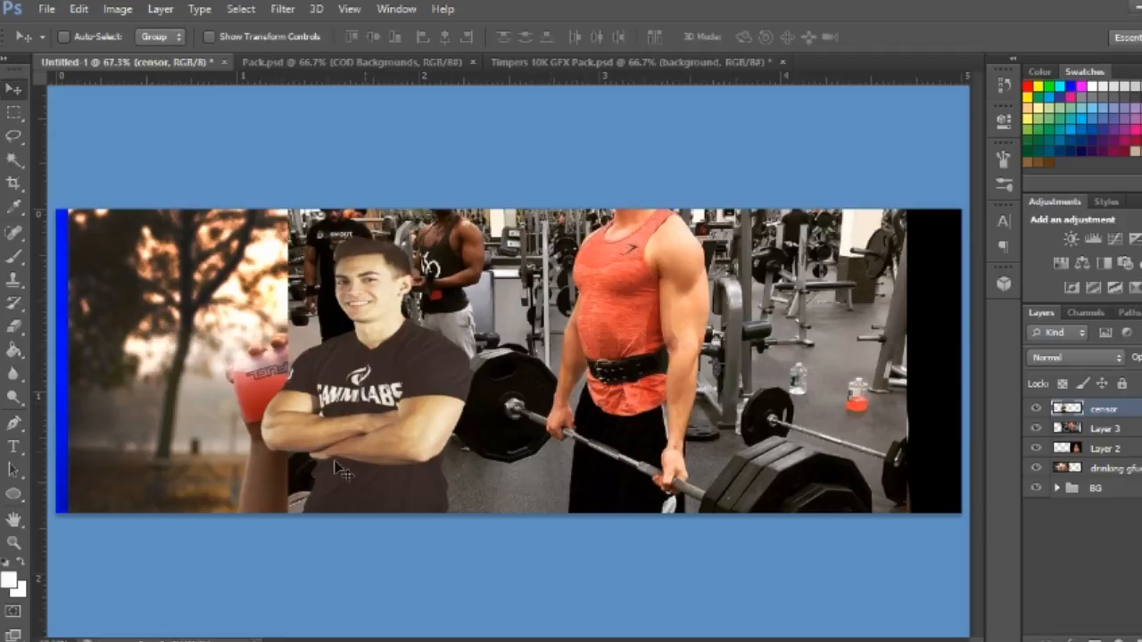
Select Layer 3 and hide the censor, Layer 2 and drinking gfuel layers so only the gym photo shows above the BG group.
left_click(1122, 431)
left_click(1127, 408)
left_click(1069, 431)
left_click(1036, 428)
left_click(1036, 428)
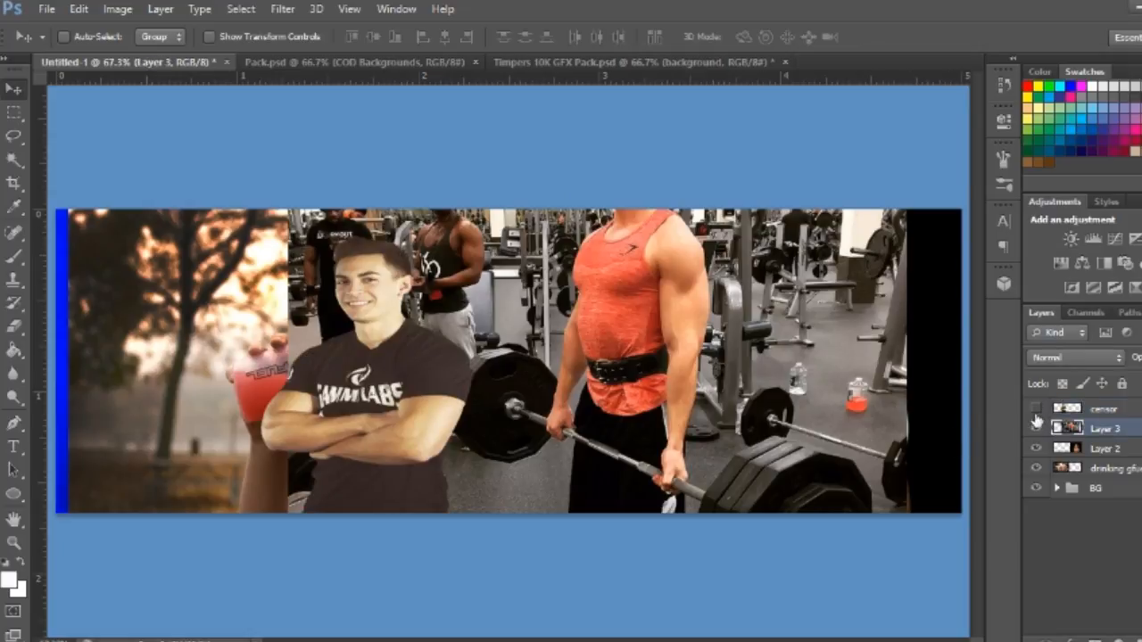
left_click(1036, 428)
left_click(1036, 448)
left_click(1038, 448)
left_click(1037, 468)
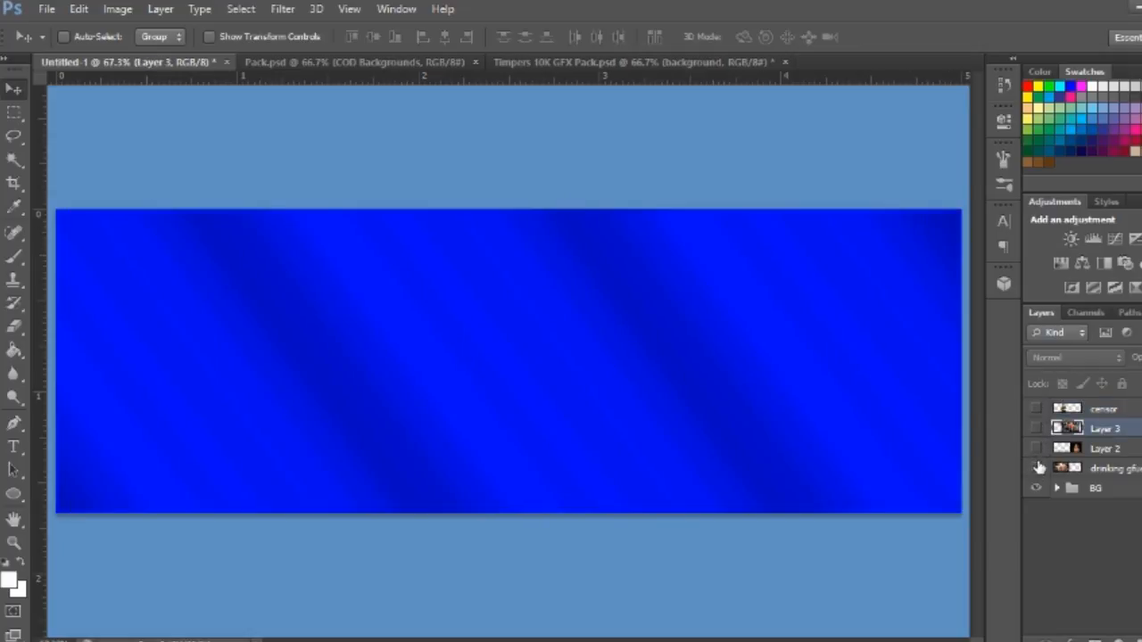
left_click(1037, 429)
left_click(1037, 429)
left_click(1037, 429)
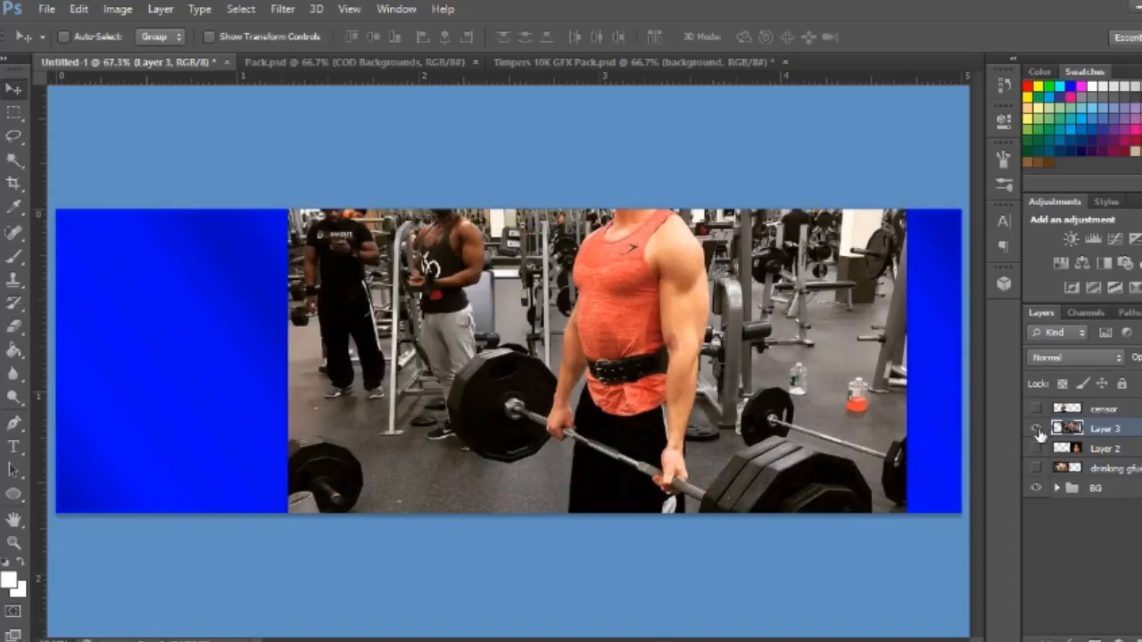
Free-transform the Layer 3 gym photo to 80.57% width and 48.93% height so it fits the banner's height.
mouse_move(597, 353)
left_mouse_down()
mouse_move(555, 270)
mouse_move(538, 361)
mouse_move(477, 341)
mouse_move(622, 295)
mouse_move(520, 334)
mouse_move(541, 310)
mouse_move(578, 340)
left_mouse_up()
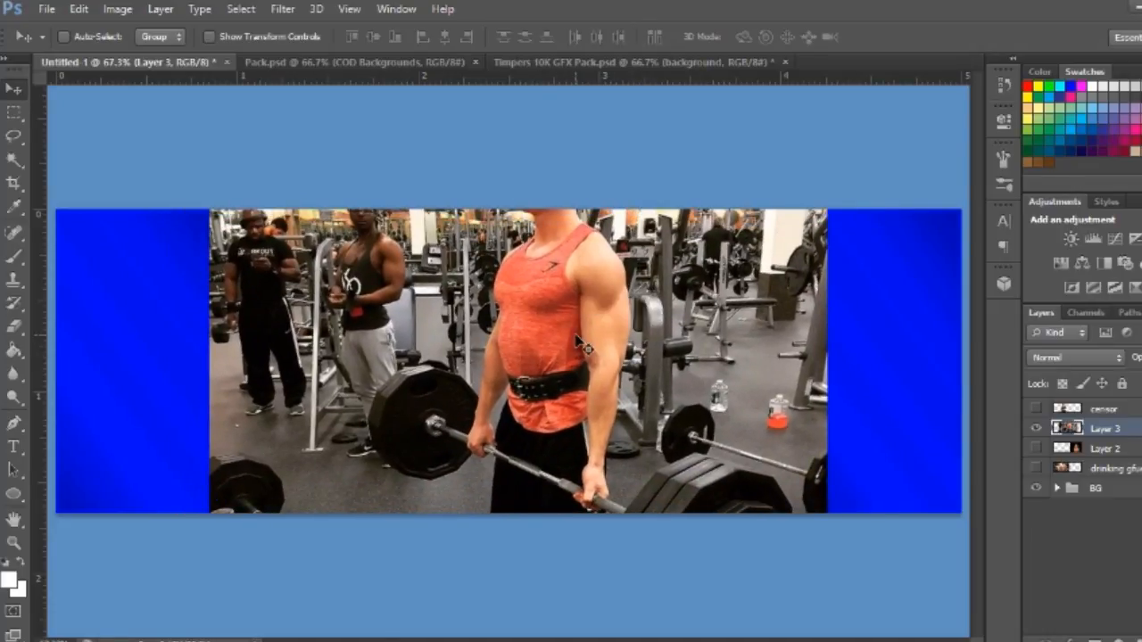
key("ctrl+t")
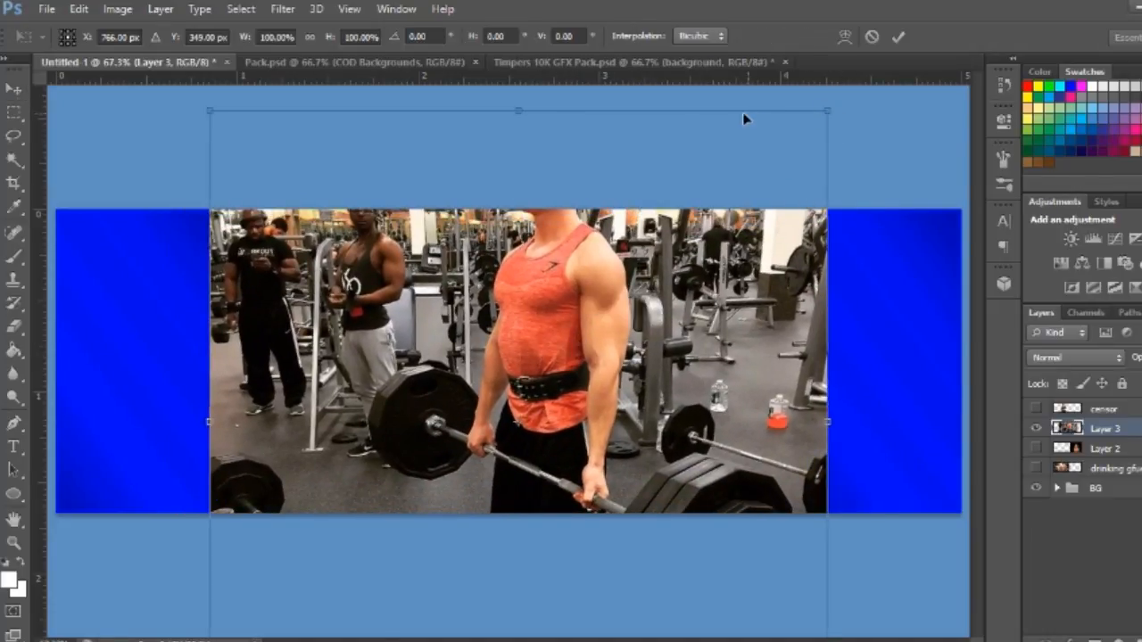
left_click_drag(706, 110, 706, 209)
left_click_drag(625, 506, 625, 339)
left_click_drag(522, 546, 522, 353)
left_click_drag(555, 314, 541, 469)
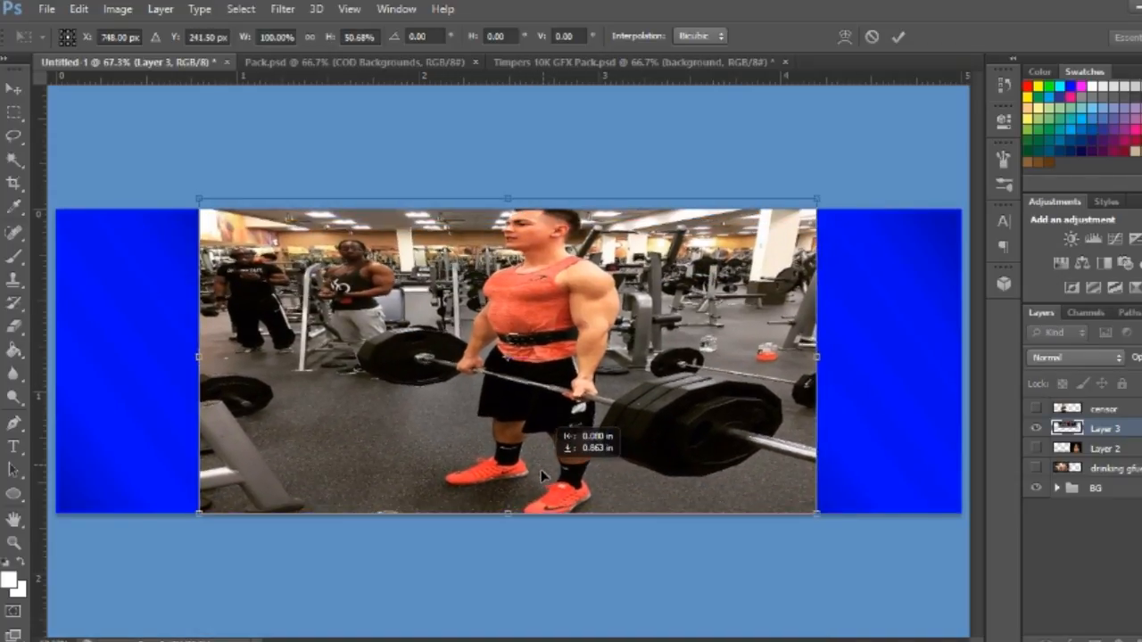
left_click_drag(507, 198, 506, 210)
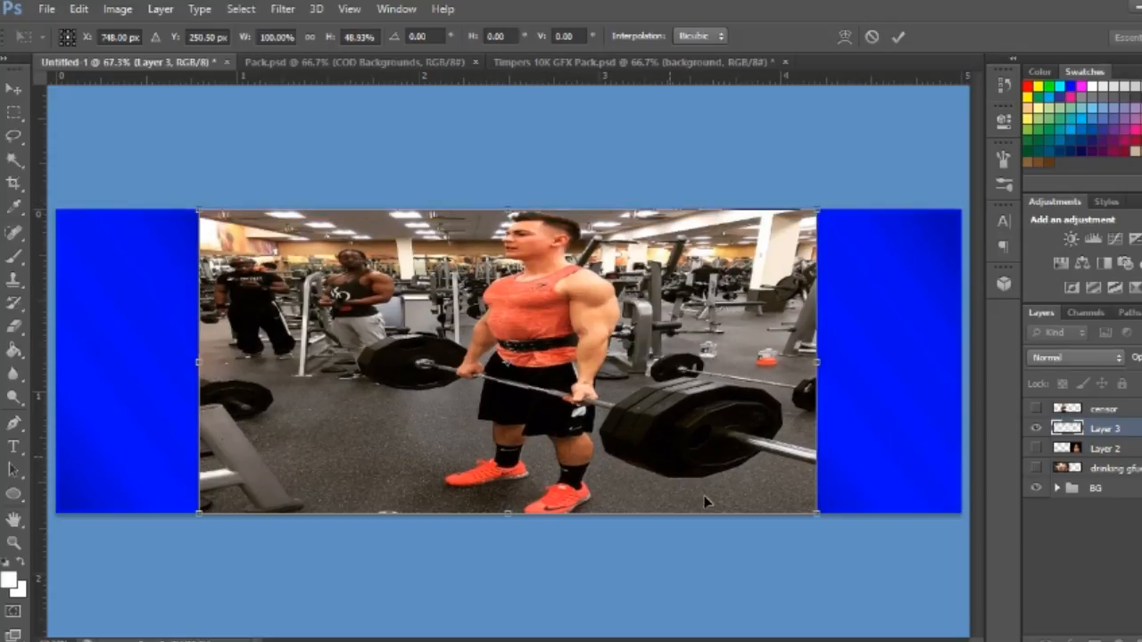
left_click_drag(195, 363, 317, 390)
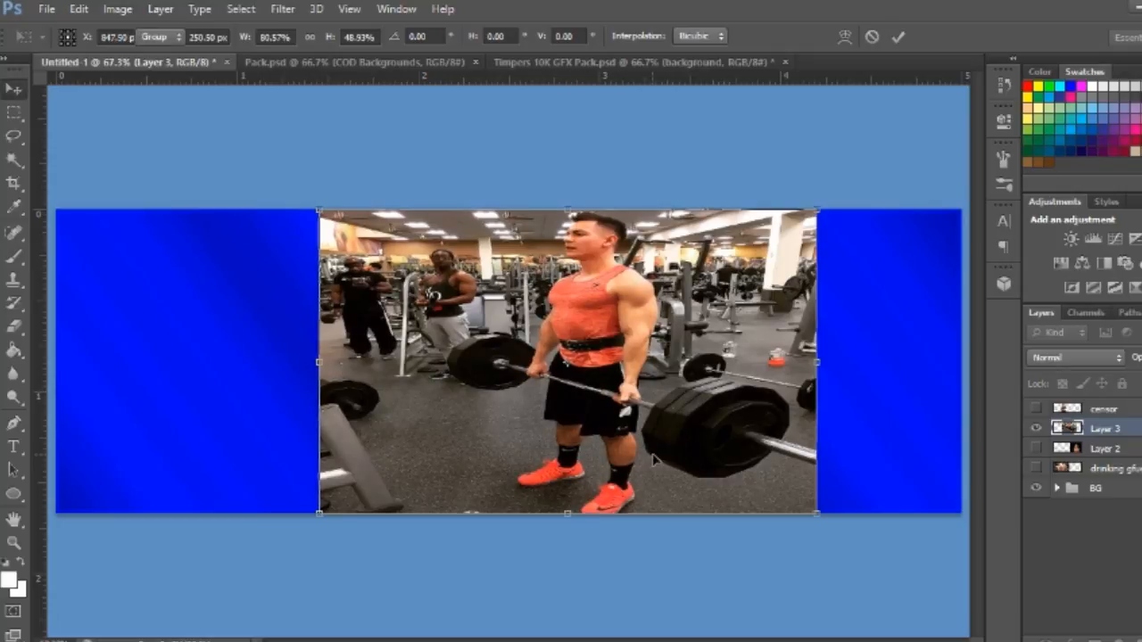
key("Return")
Position the Layer 3 gym photo near the banner's right edge, and show the censor cut-out and shift it slightly left.
left_click_drag(540, 486, 657, 486)
left_click(1037, 410)
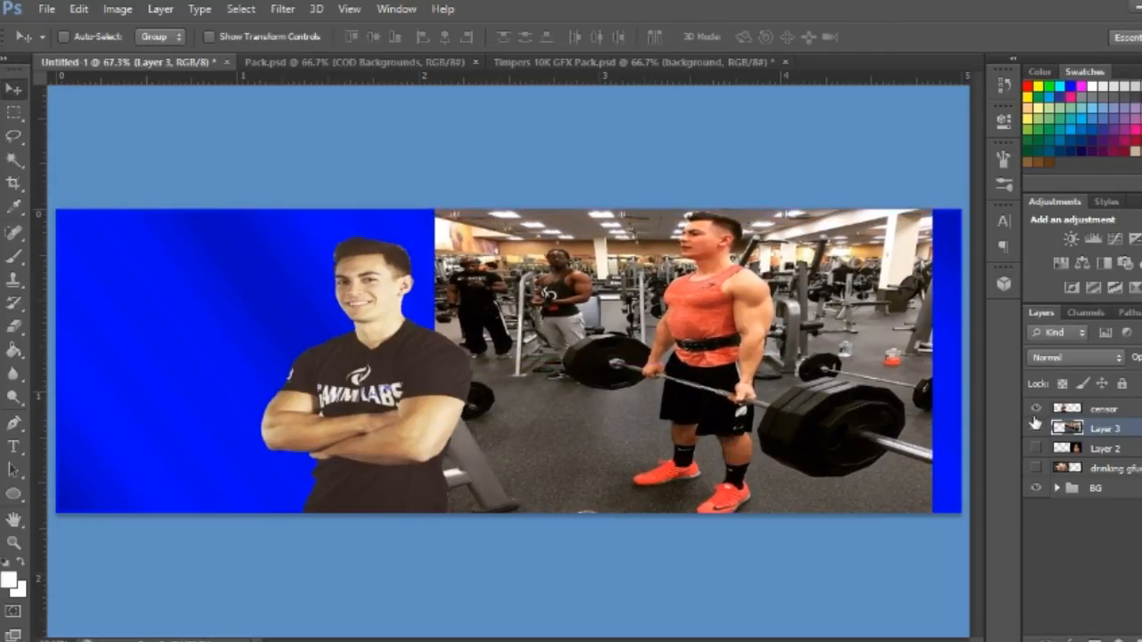
left_click_drag(373, 443, 397, 427)
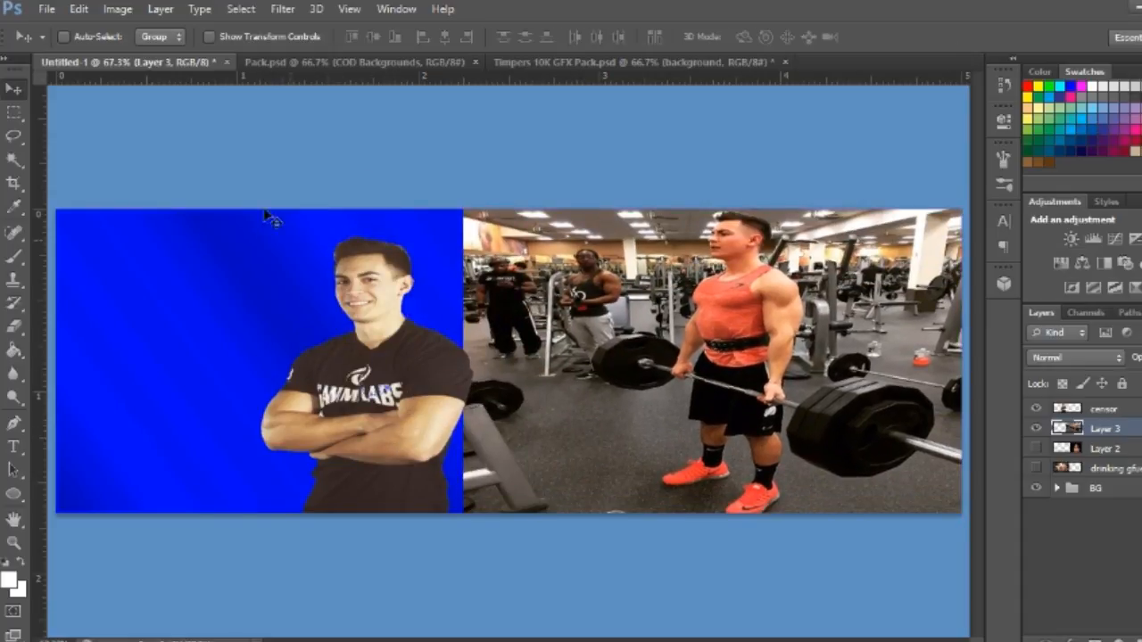
mouse_move(395, 390)
left_mouse_down()
mouse_move(370, 389)
mouse_move(376, 399)
left_mouse_up()
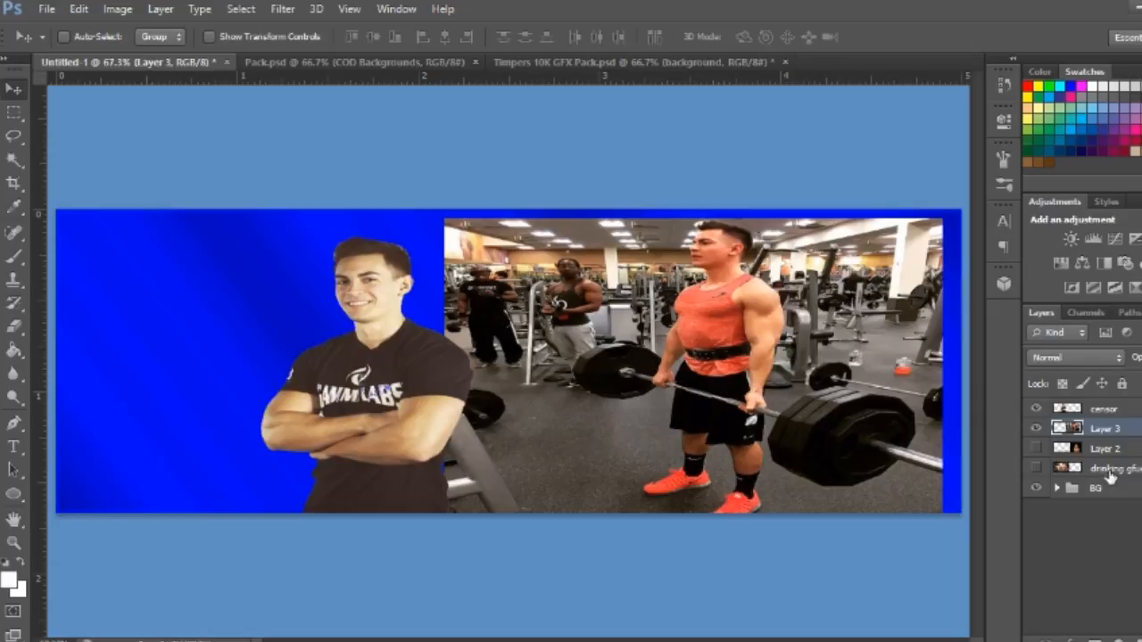
left_click(1105, 408)
left_click_drag(367, 420, 313, 412)
Open faze censor.jpg from the Pictures library and bring its image into the banner document as a new layer.
left_click(44, 12)
left_click(65, 48)
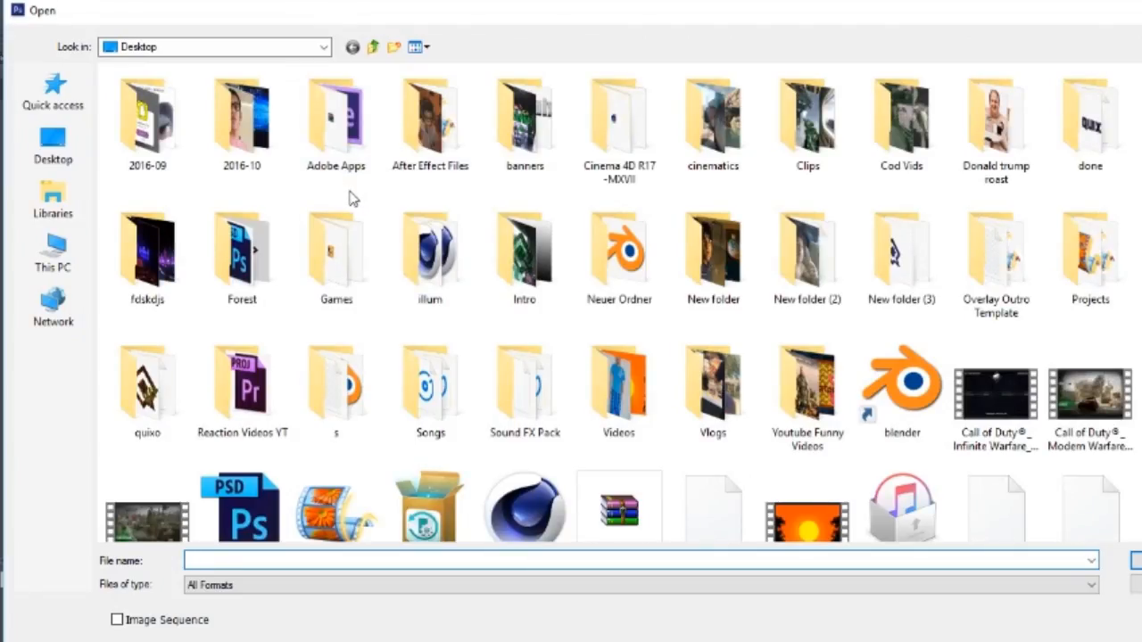
left_click(53, 198)
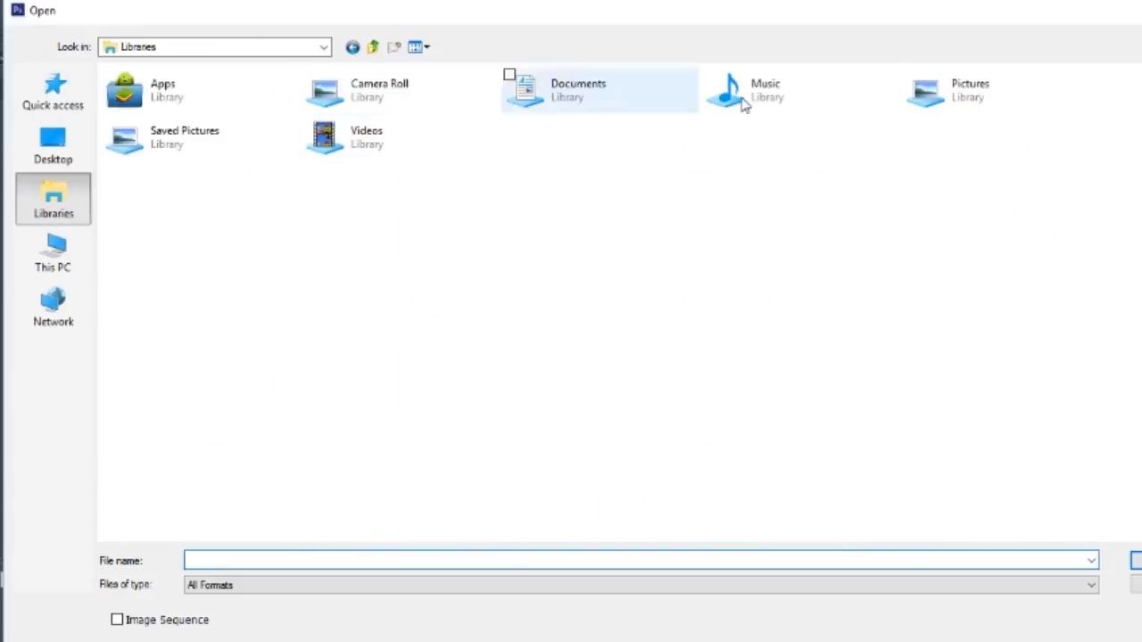
double_click(964, 95)
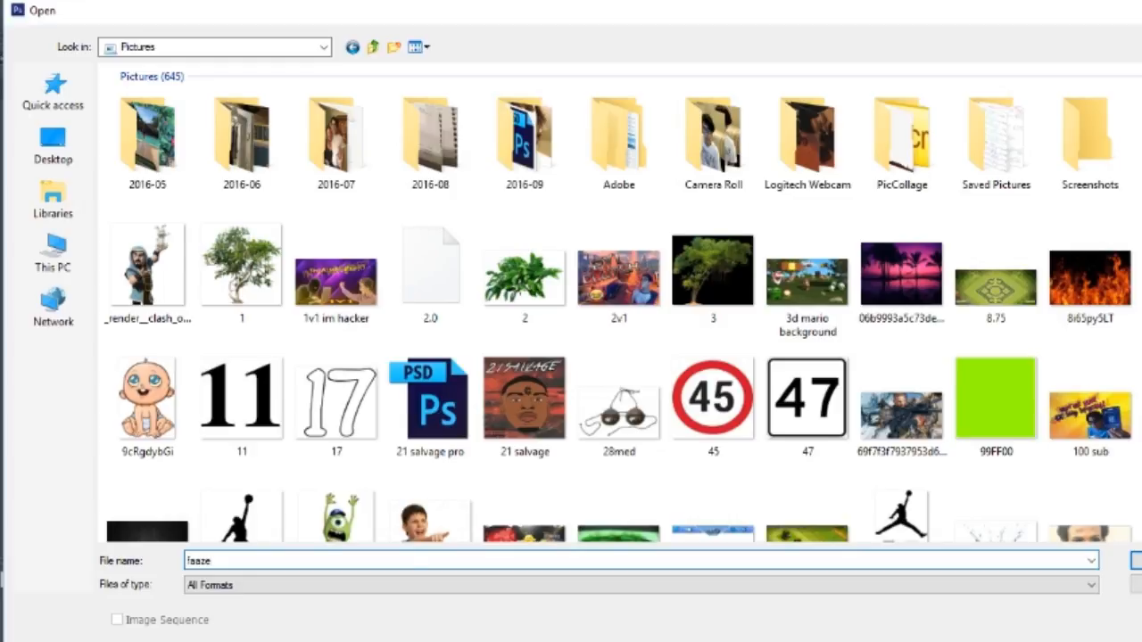
key("BackSpace")
key("BackSpace")
type("ze")
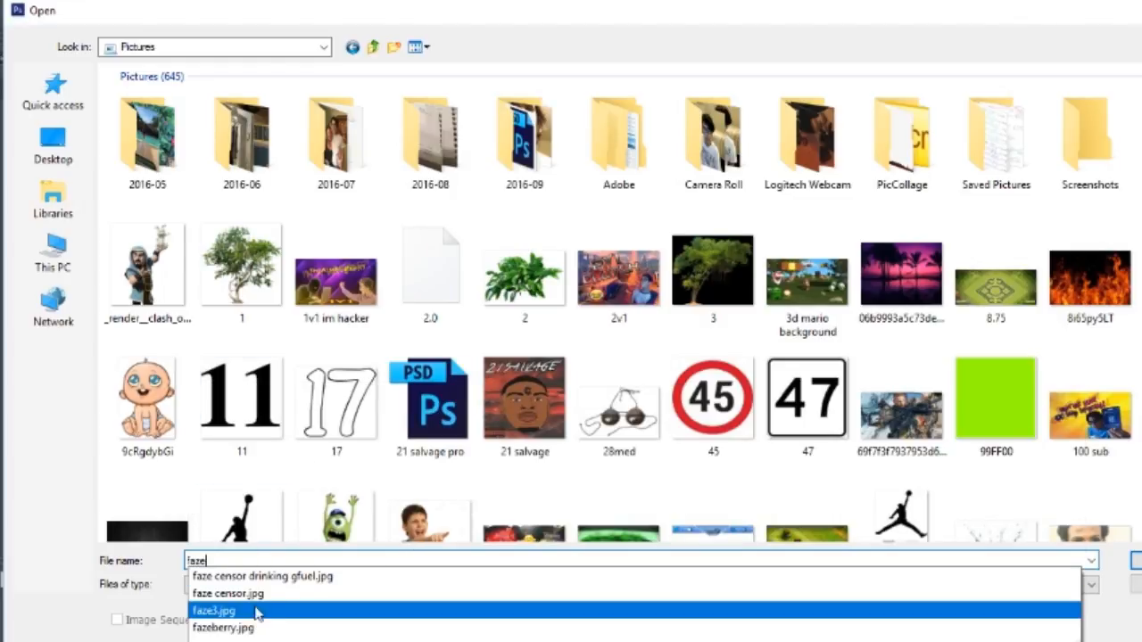
left_click(499, 628)
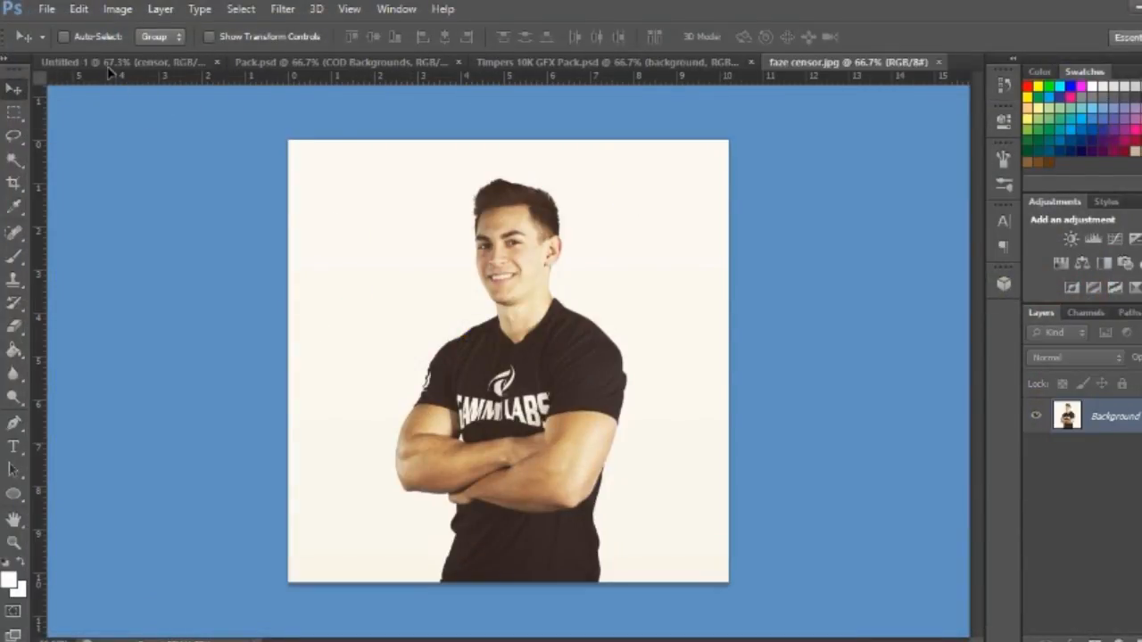
left_click_drag(113, 70, 490, 333)
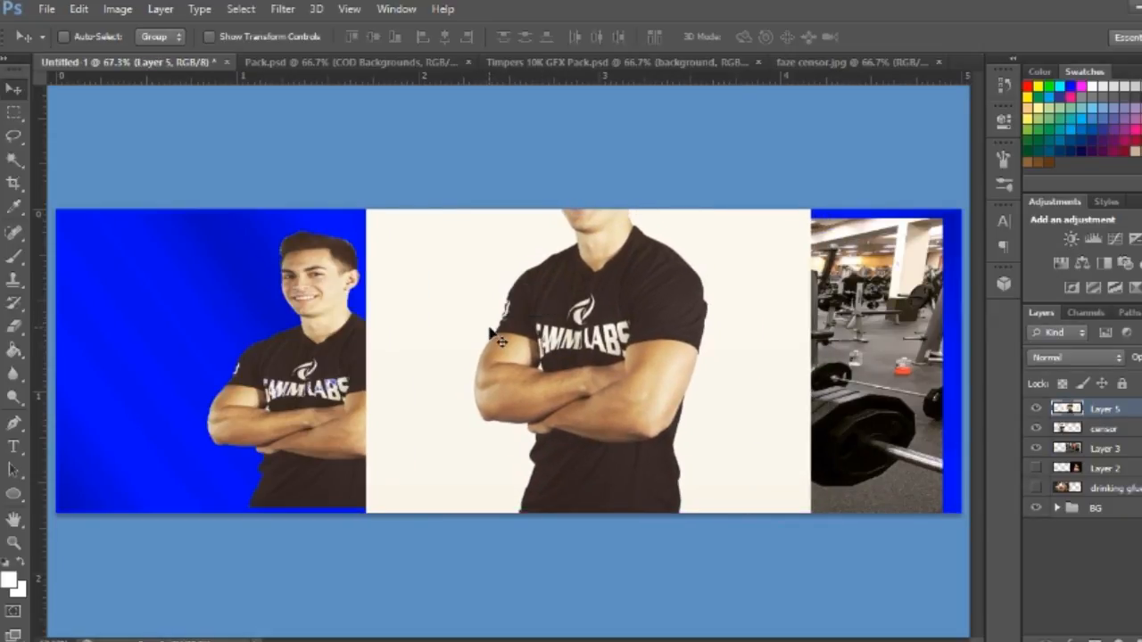
Free-transform the new white-background photo, reducing its height and placing it mid-banner so the whole head shows.
key("ctrl+t")
left_click_drag(616, 123, 616, 204)
left_click_drag(589, 149, 591, 288)
left_click_drag(637, 439, 620, 361)
key("Return")
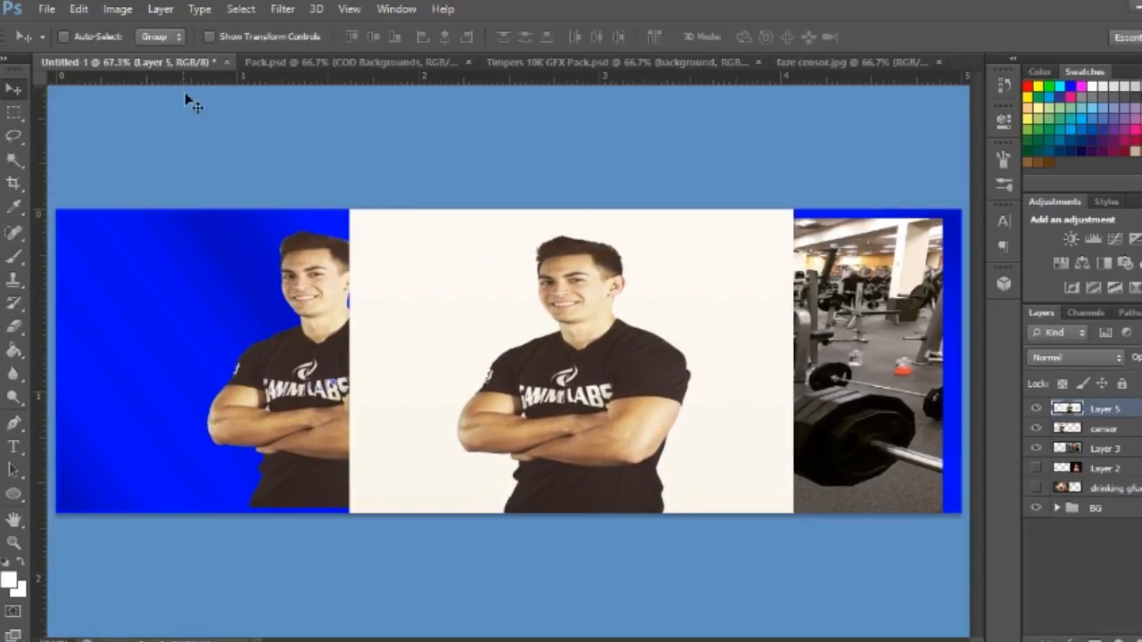
Select Layer 5's off-white background using Color Range with a fuzziness of 10, and delete the selected area.
left_click(269, 10)
mouse_move(239, 9)
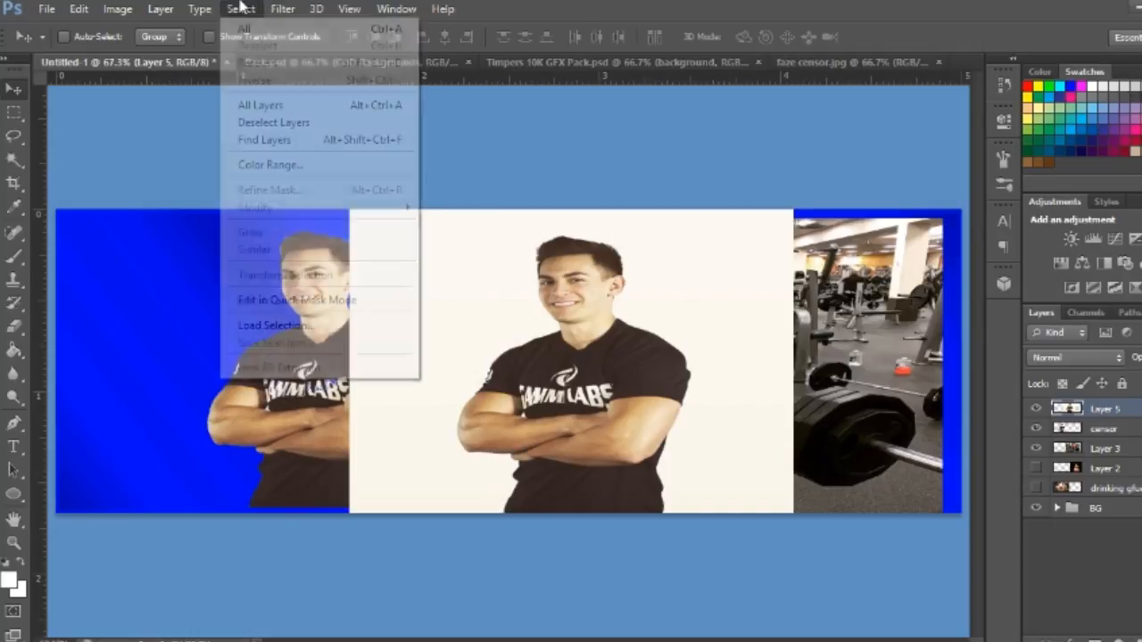
left_click(290, 178)
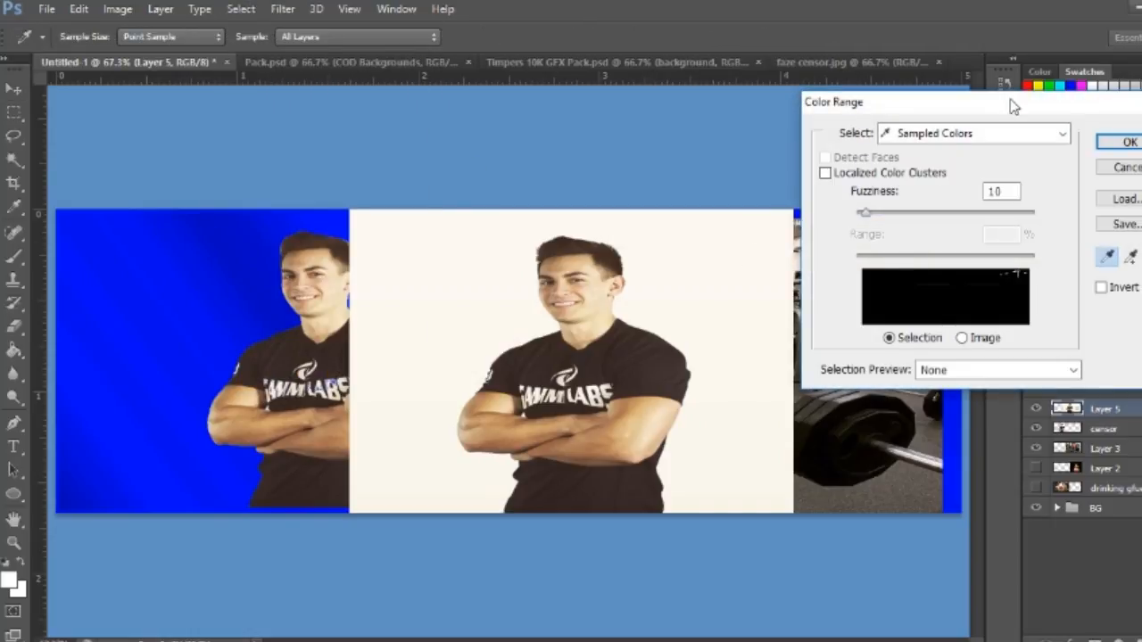
left_click(458, 260)
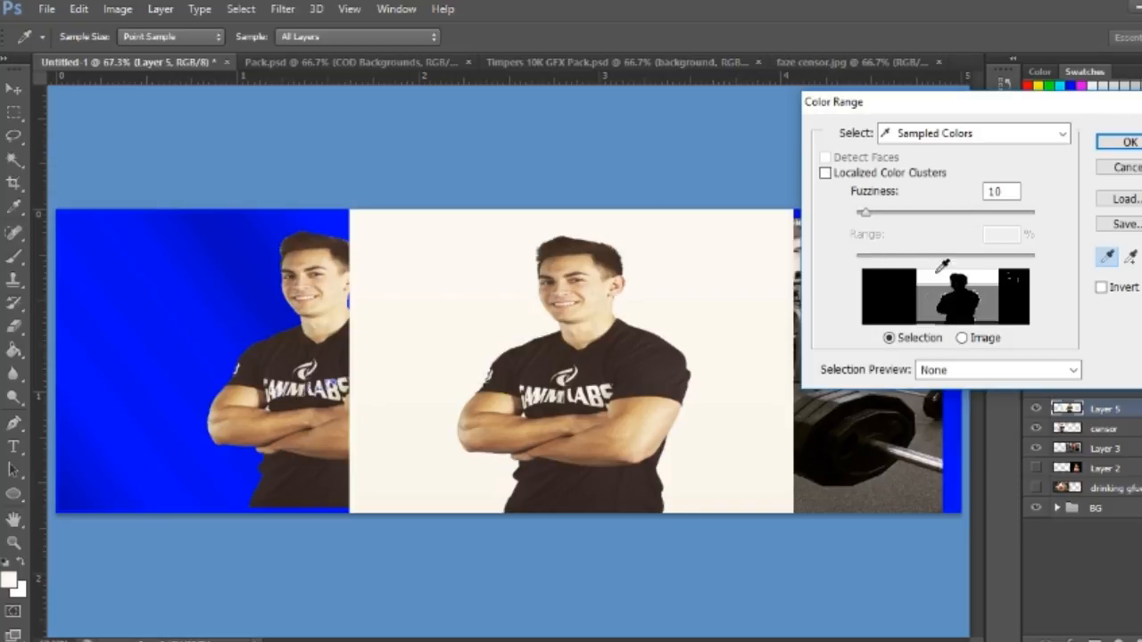
left_click_drag(865, 214, 962, 241)
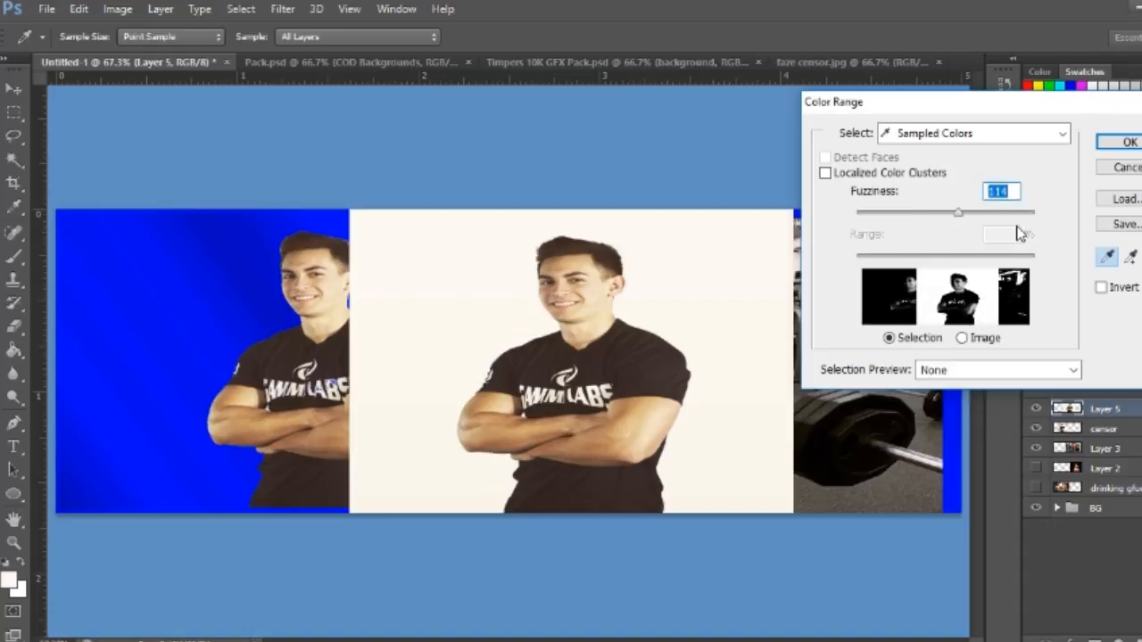
type("10")
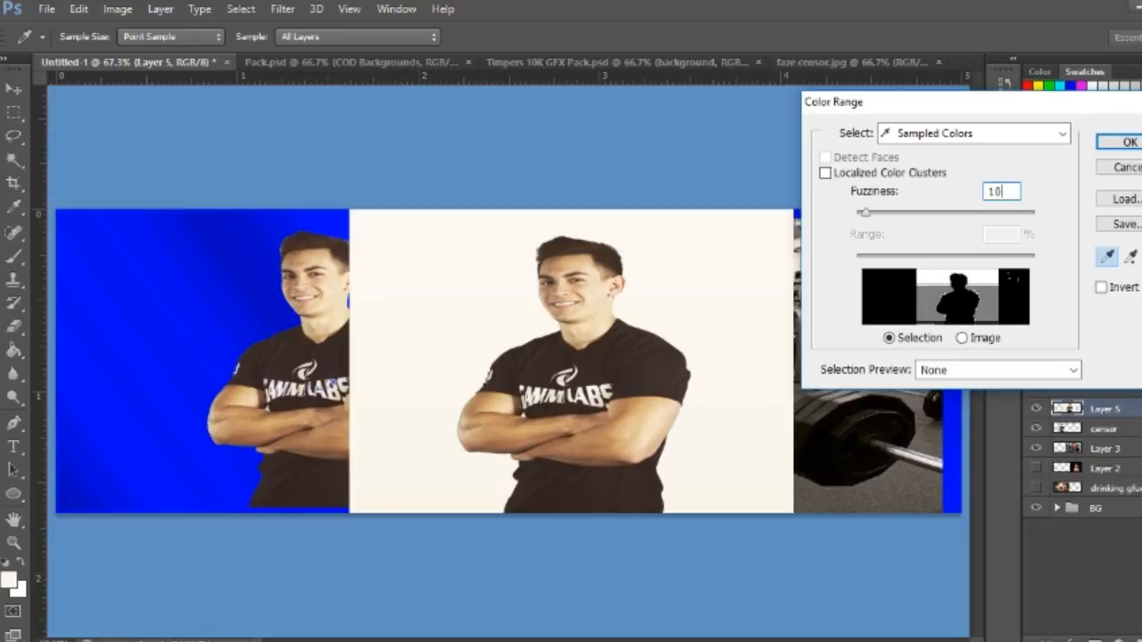
key("Return")
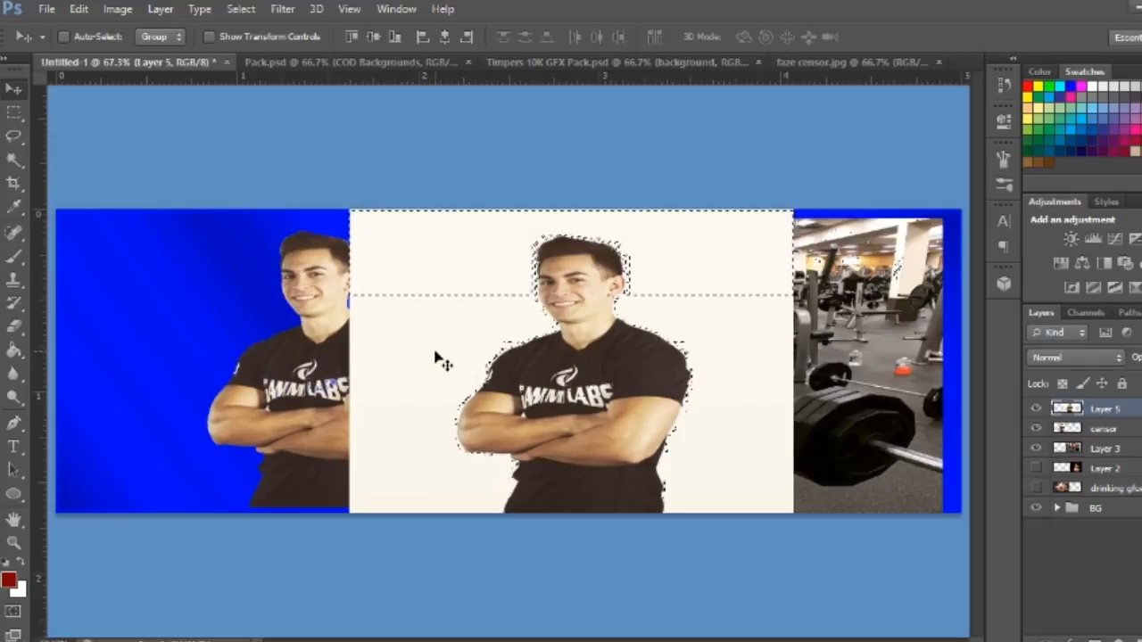
key("Delete")
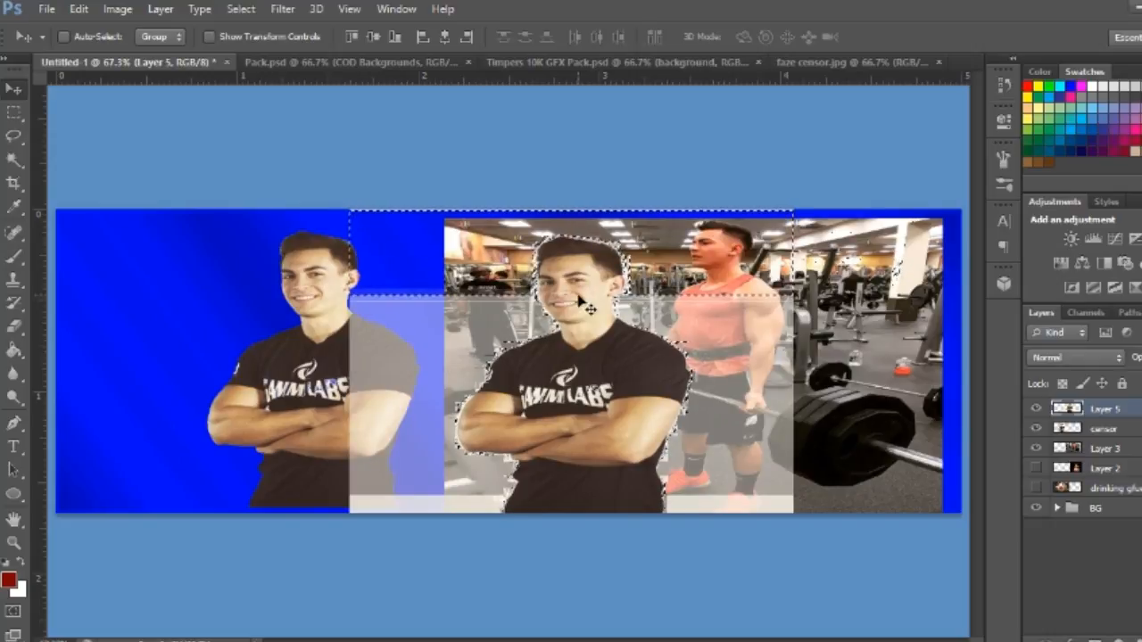
Delete the semi-transparent background remnants on both sides of the man on Layer 5 using the Magic Wand at tolerance 32.
left_click(13, 159)
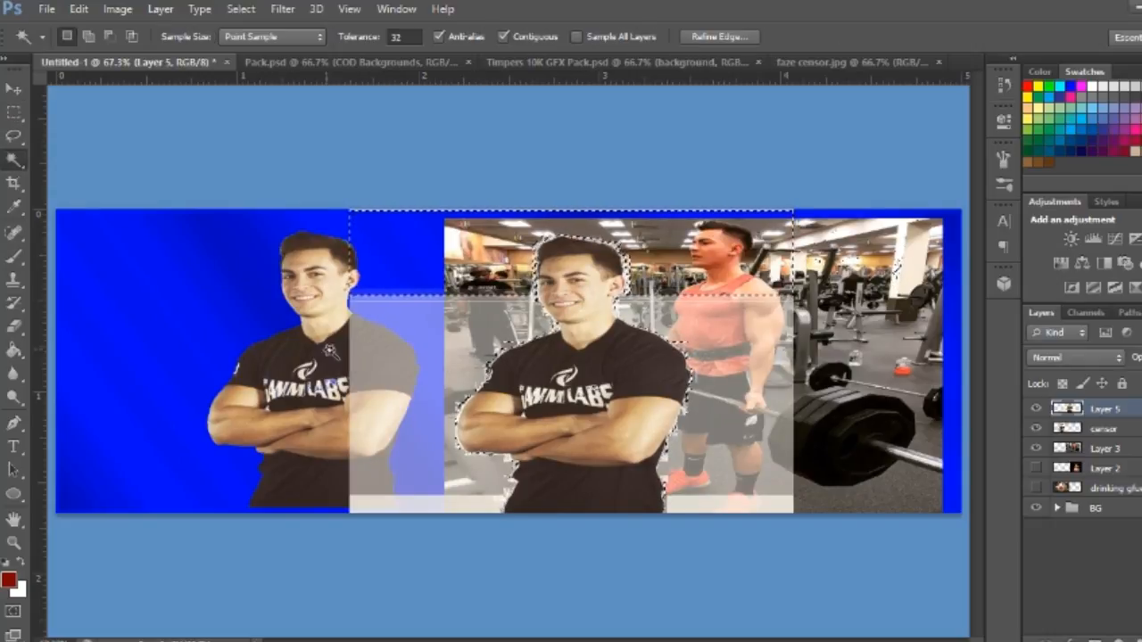
left_click(405, 346)
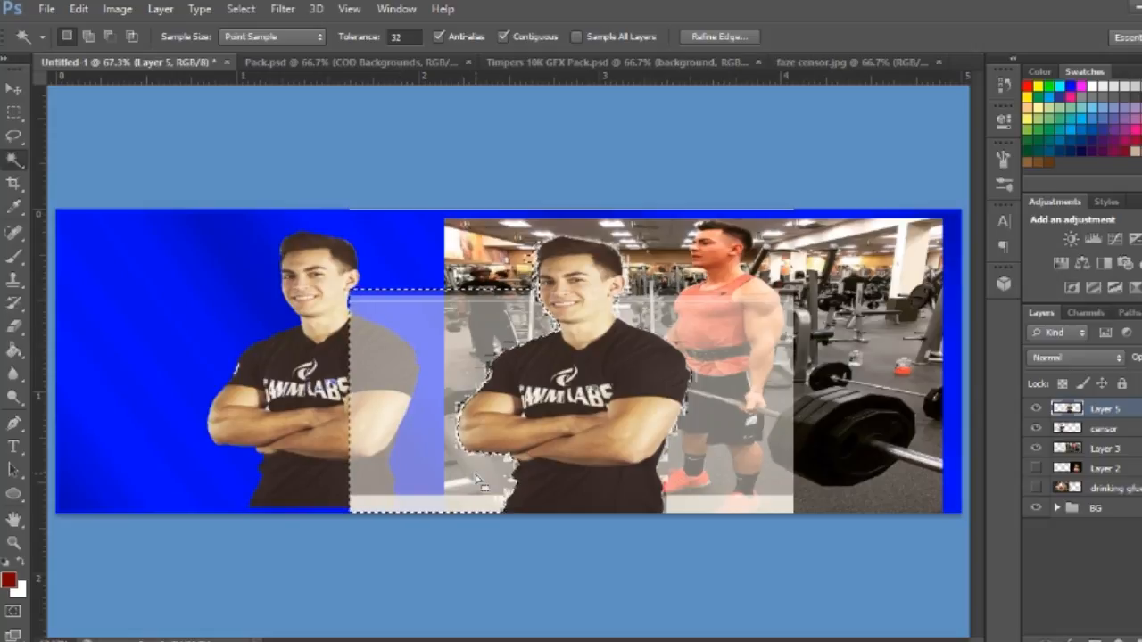
key("Delete")
left_click(705, 421)
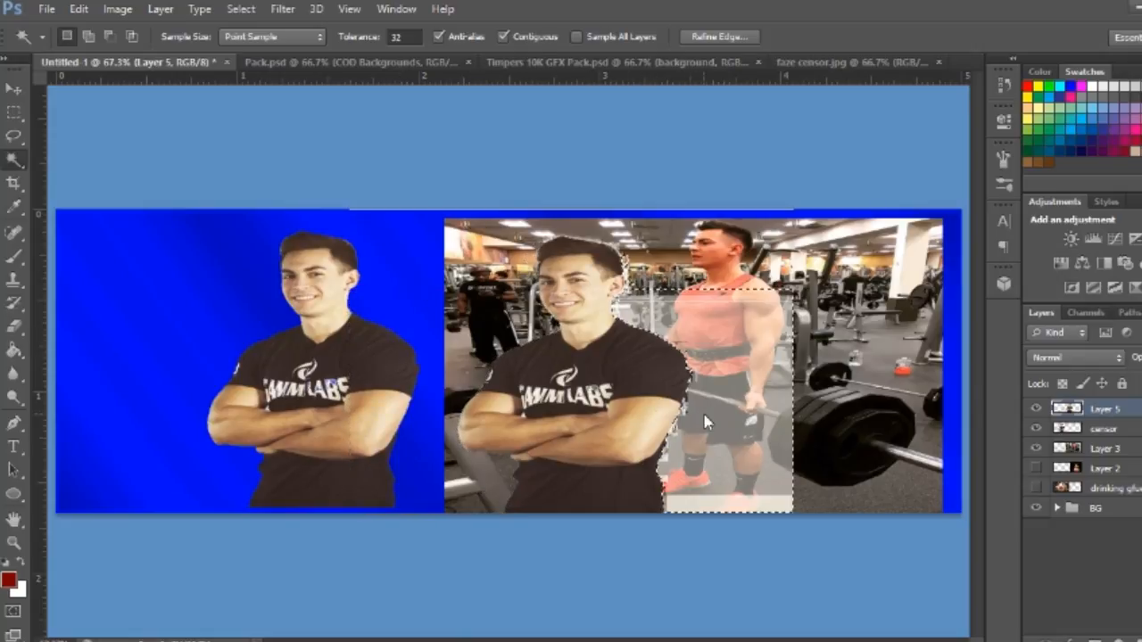
key("Delete")
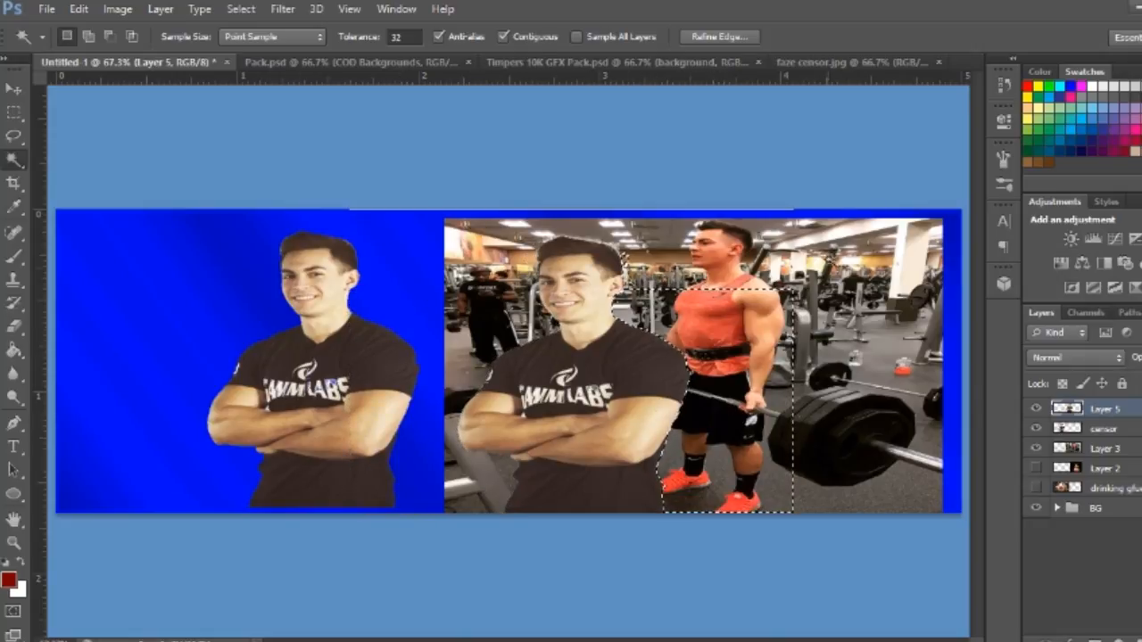
Clear the Magic Wand selection on Layer 5 and delete that whole layer with the duplicate cut-out.
left_click(614, 243)
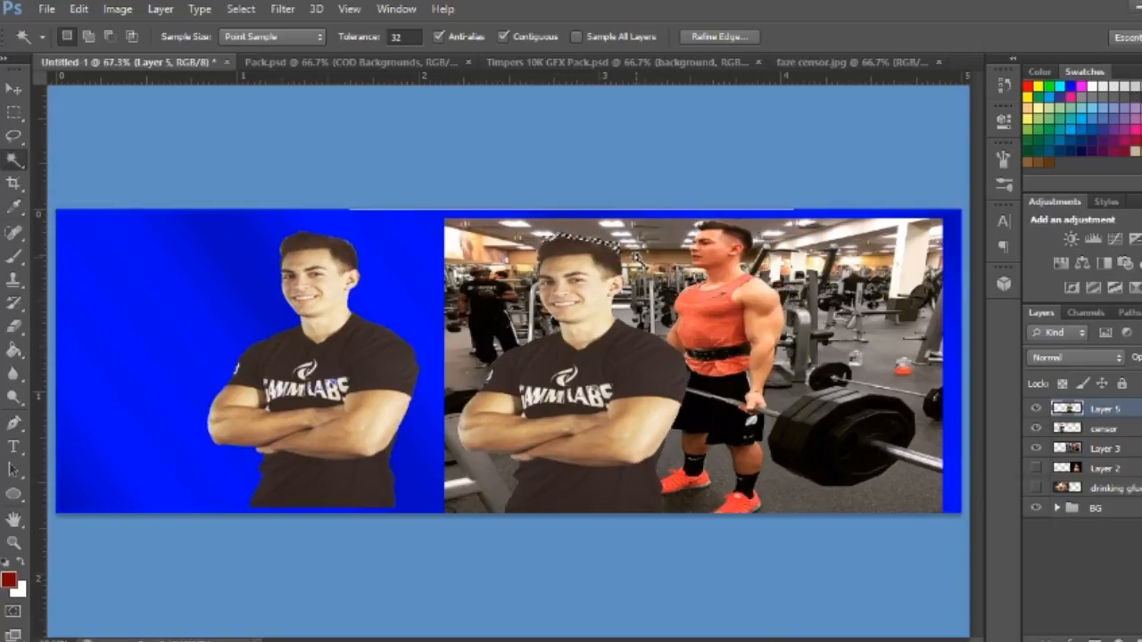
left_click(14, 111)
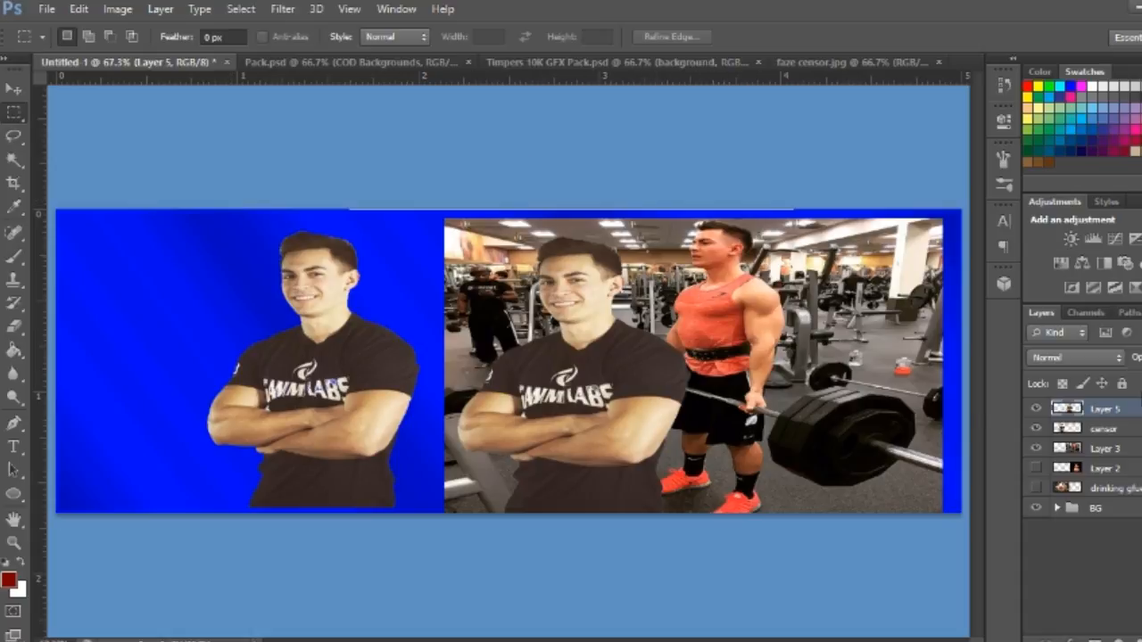
key("Delete")
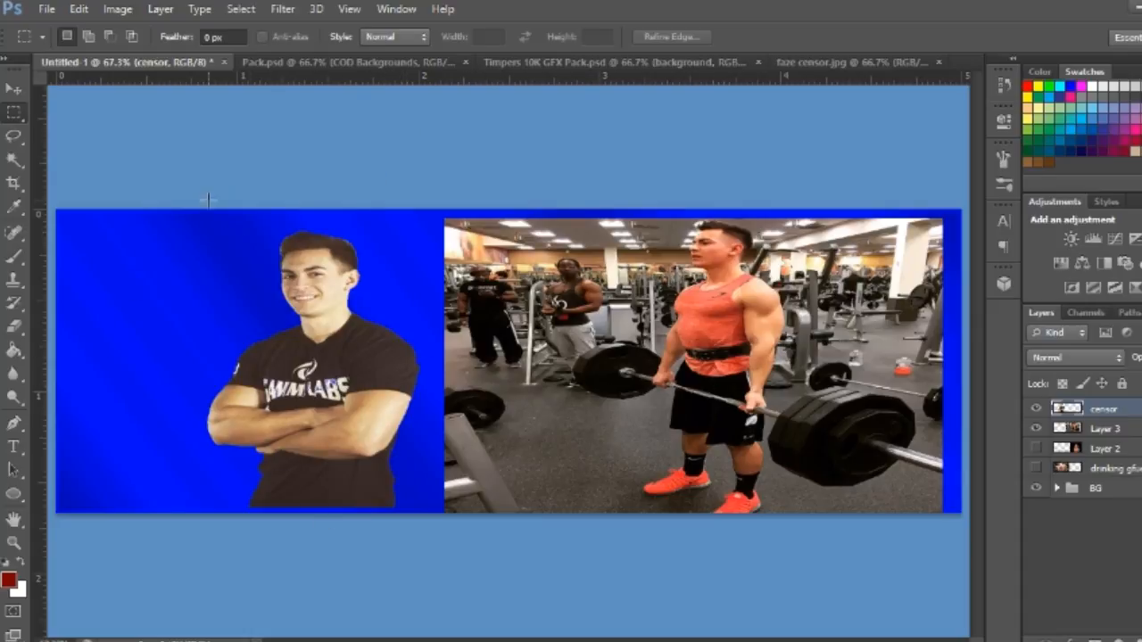
Inspect the censor cut-out's hair edges, and move the cut-out slightly left with his torso resting on the banner's lower edge.
left_click(14, 542)
left_click_drag(284, 242, 277, 337)
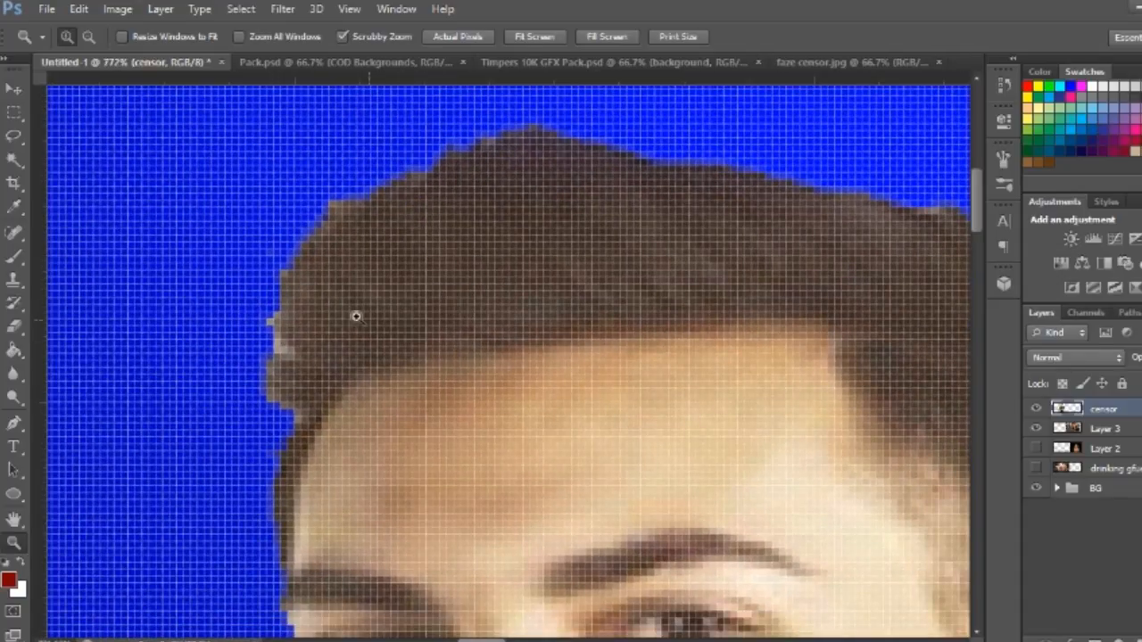
left_click(535, 36)
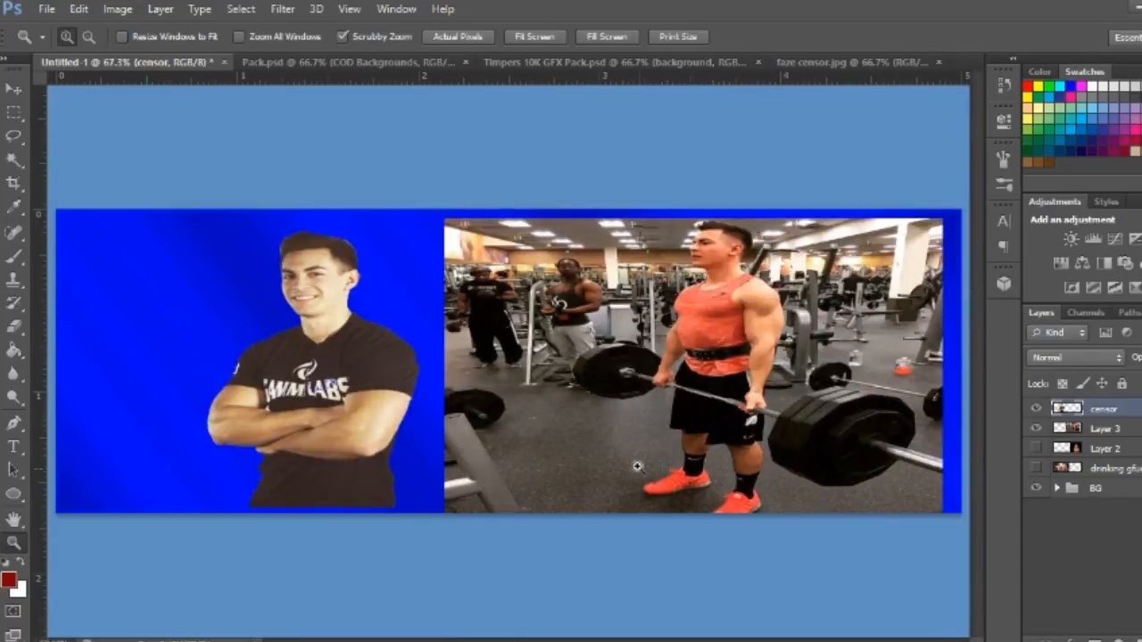
key("v")
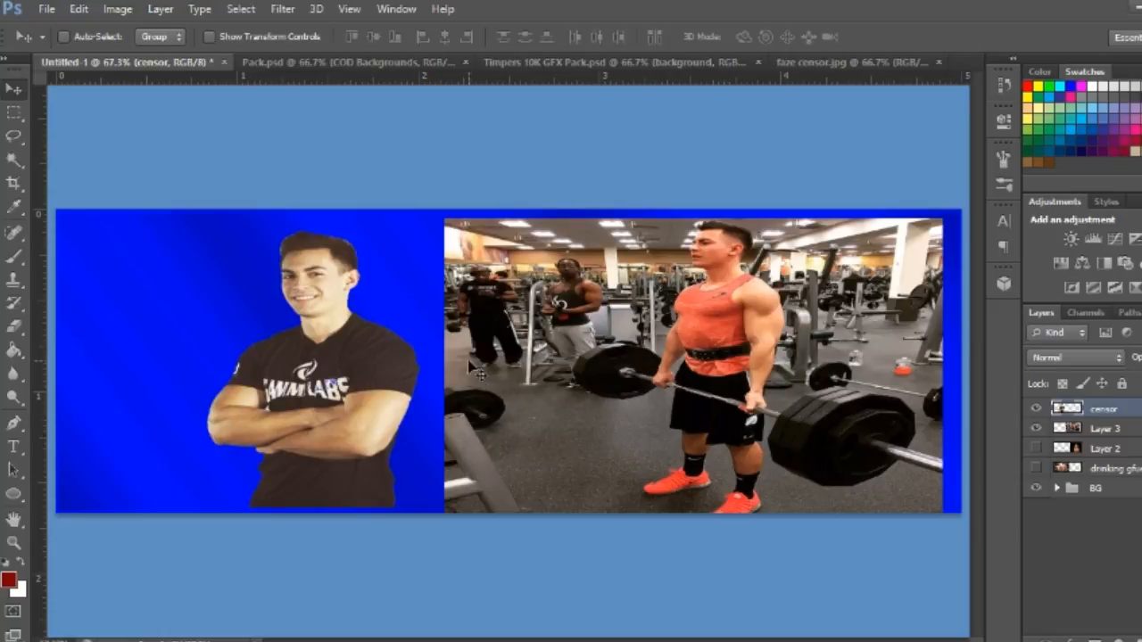
left_click_drag(299, 458, 286, 359)
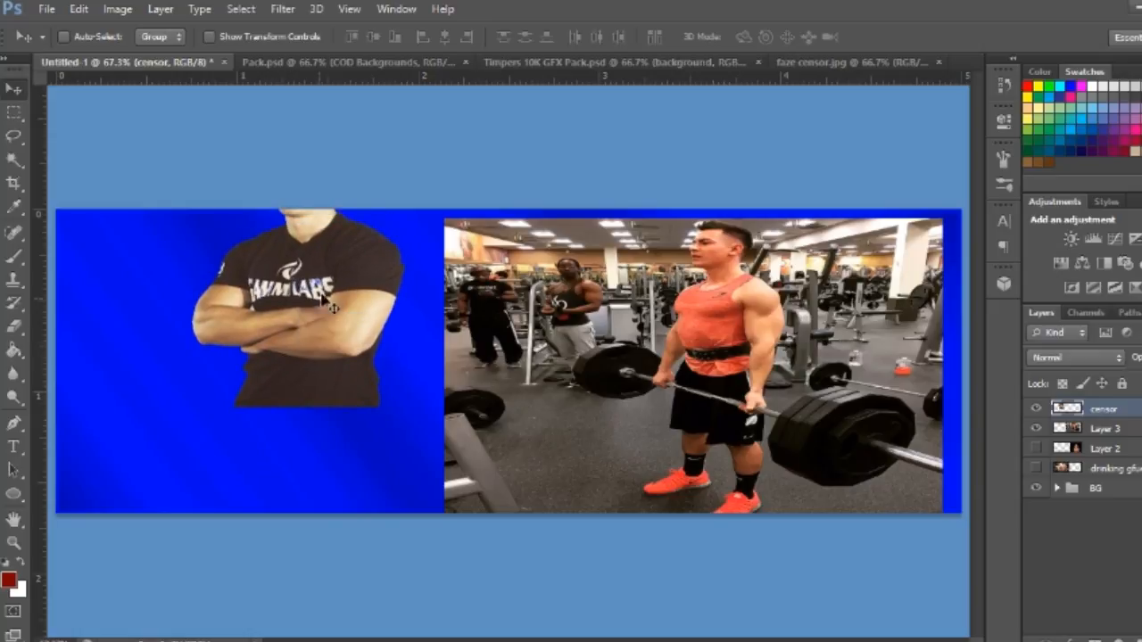
left_click_drag(321, 278, 314, 359)
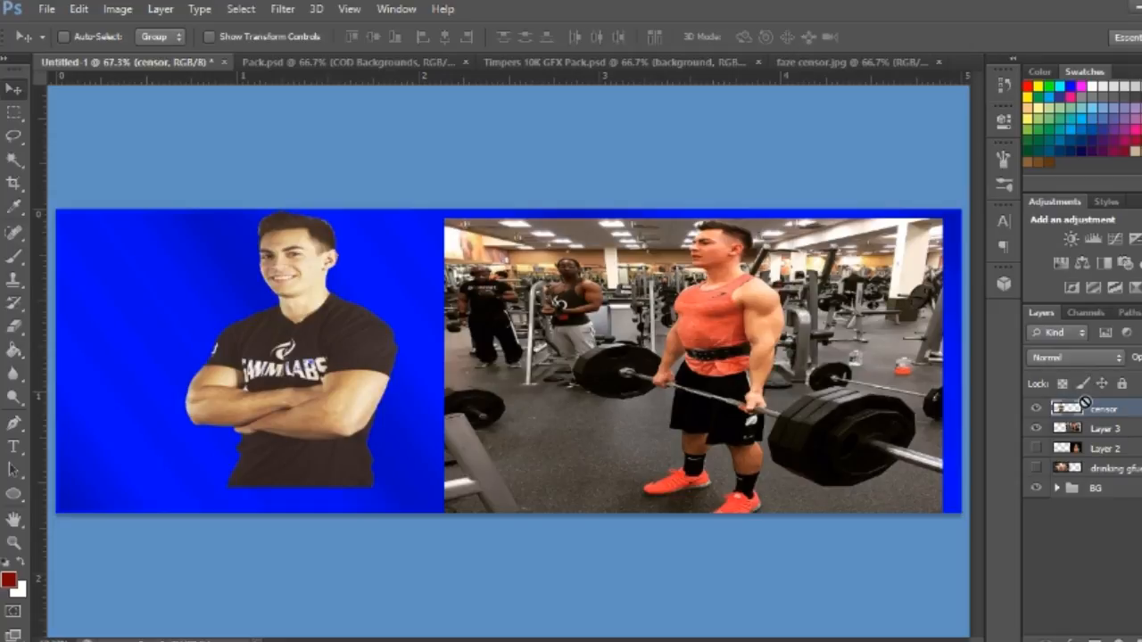
key("ctrl+t")
mouse_move(361, 409)
left_mouse_down()
mouse_move(373, 438)
mouse_move(355, 420)
left_mouse_up()
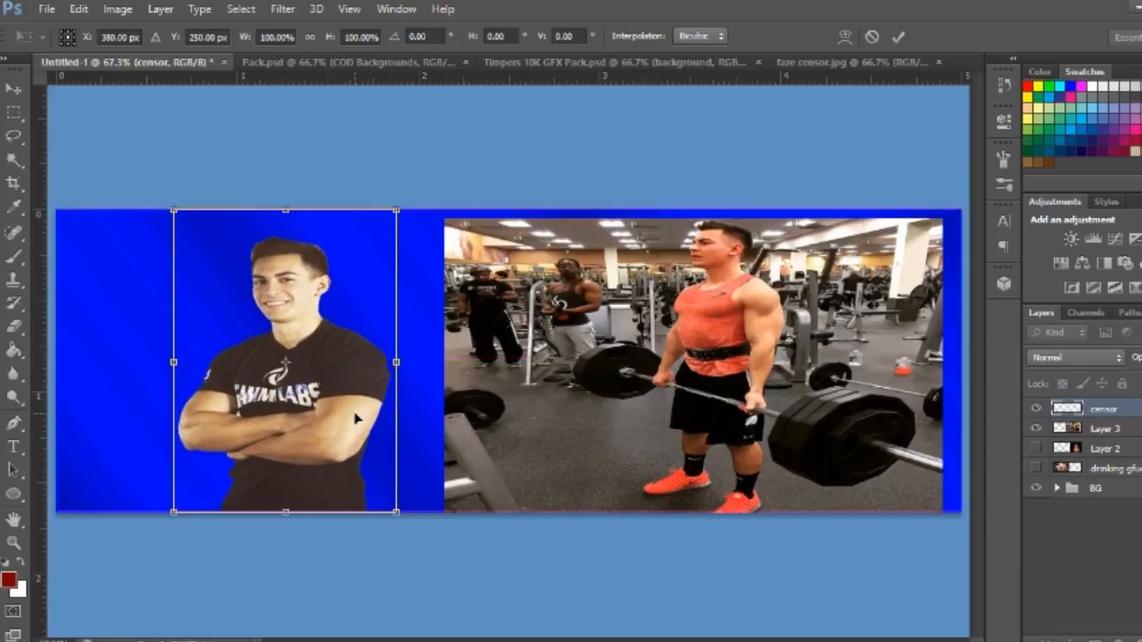
Flip the censor cut-out horizontally and shift it slightly further toward the banner's left end.
right_click(355, 417)
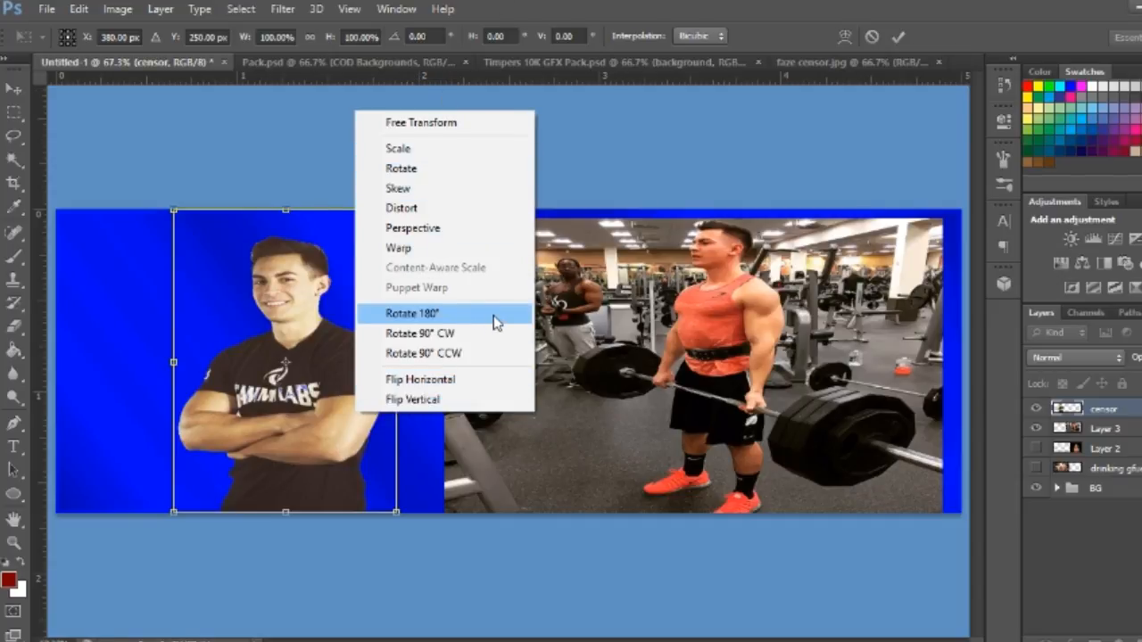
left_click(471, 383)
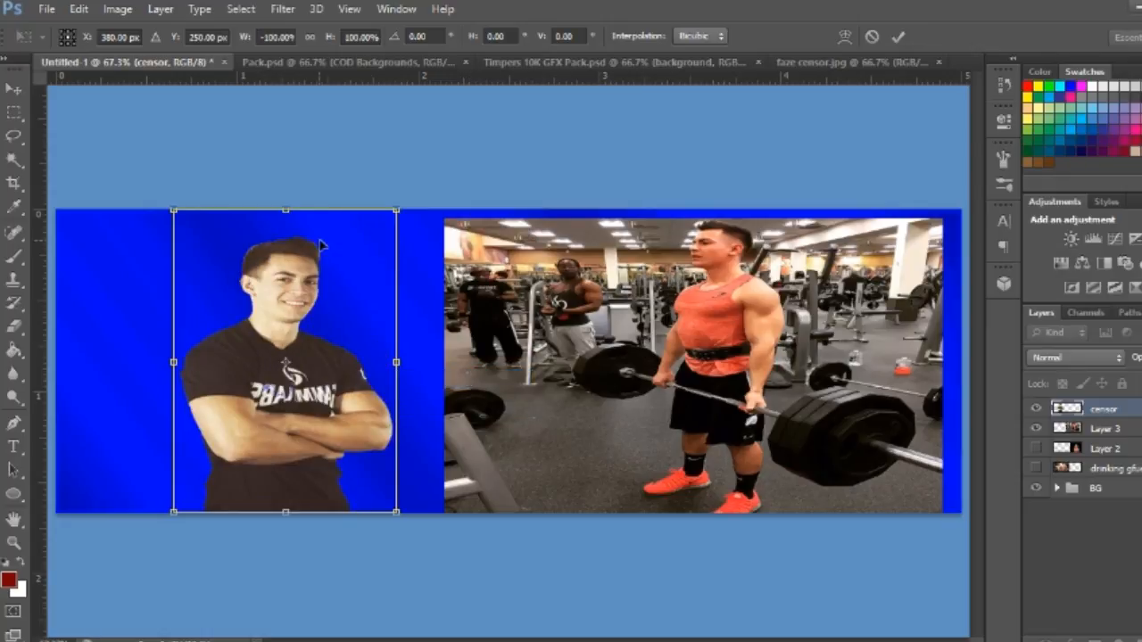
key("Return")
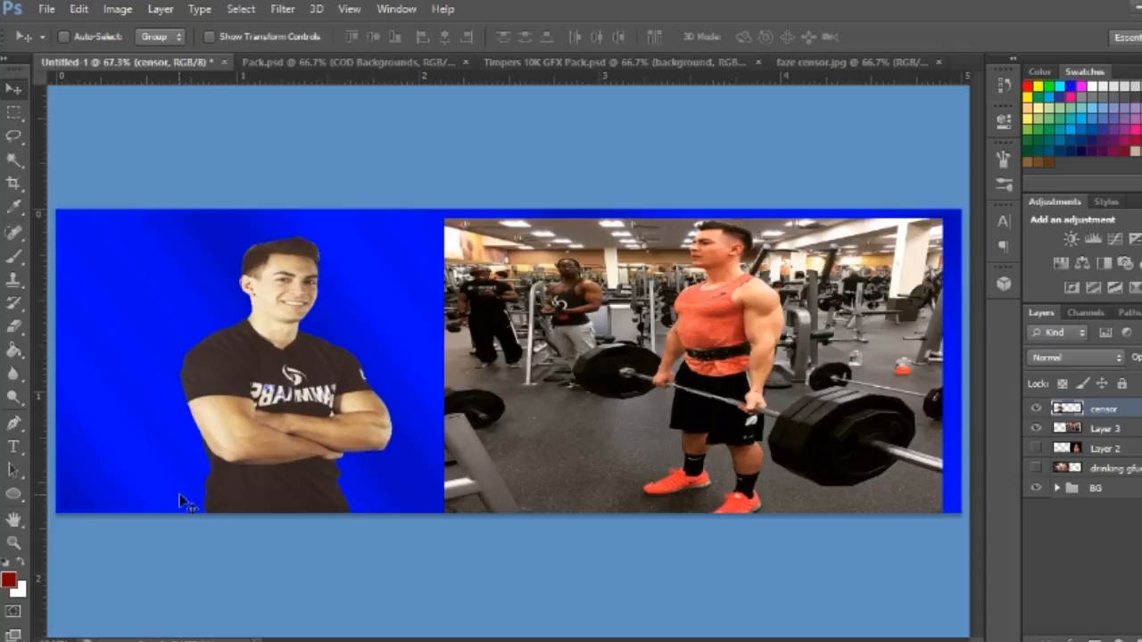
left_click_drag(239, 470, 213, 470)
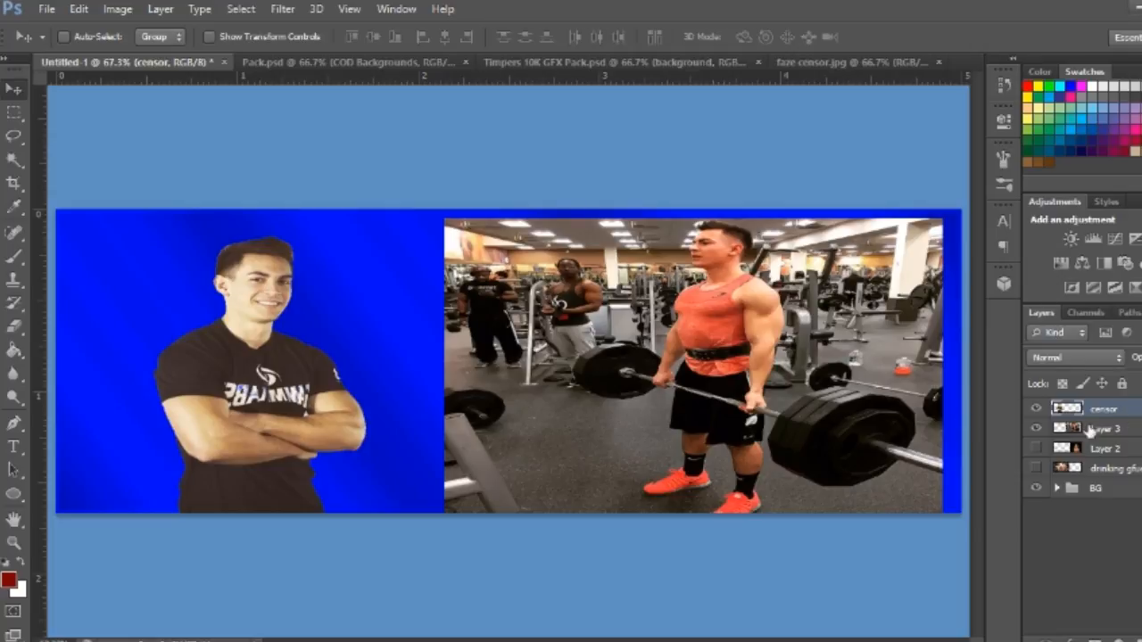
Show the Layer 2 and drinking photos, hide the censor and Layer 3 photos, and select Layer 2.
left_click(1037, 448)
left_click(1036, 468)
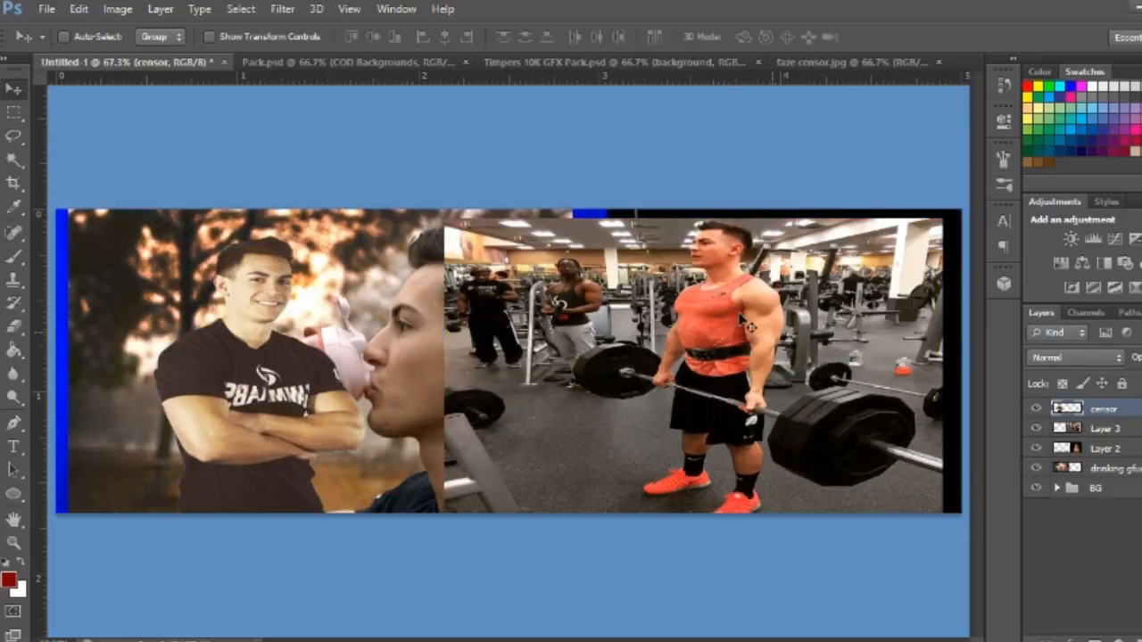
mouse_move(636, 419)
left_mouse_down()
mouse_move(572, 395)
mouse_move(701, 393)
mouse_move(649, 419)
mouse_move(635, 401)
mouse_move(635, 420)
left_mouse_up()
left_click(1036, 408)
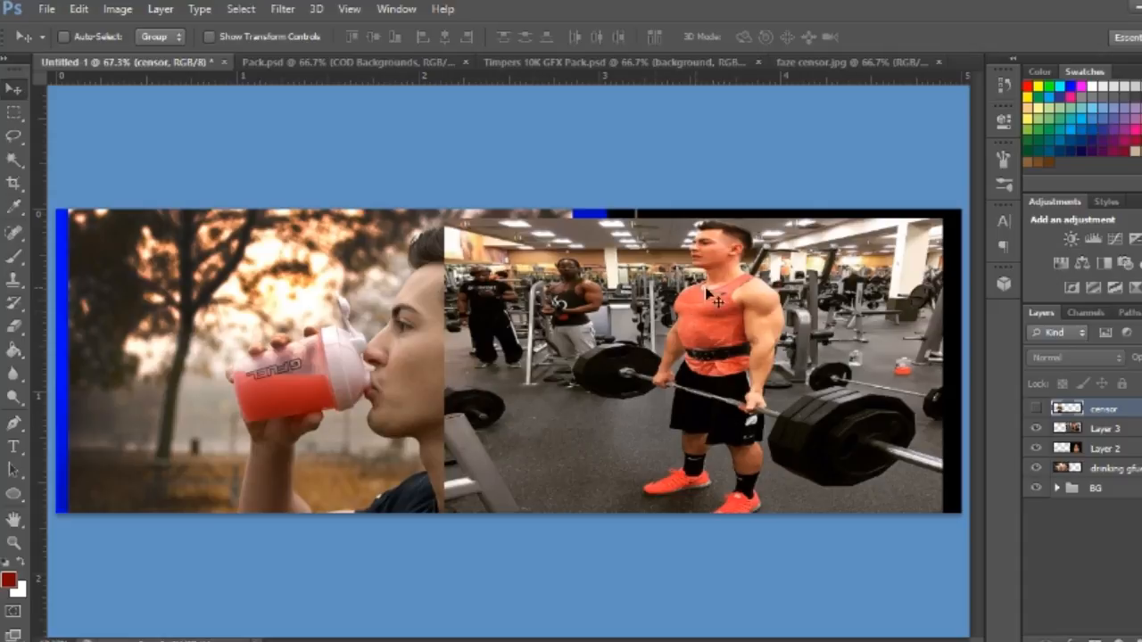
left_click(1036, 430)
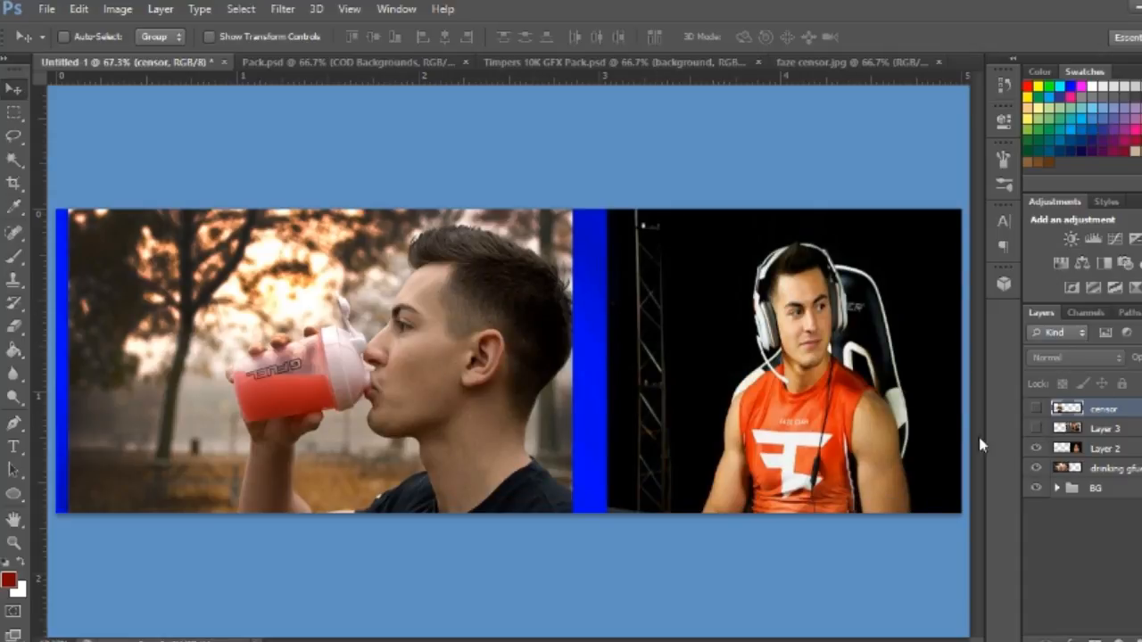
left_click(818, 419)
left_click(1105, 448)
mouse_move(678, 416)
left_mouse_down()
mouse_move(661, 415)
mouse_move(679, 421)
left_mouse_up()
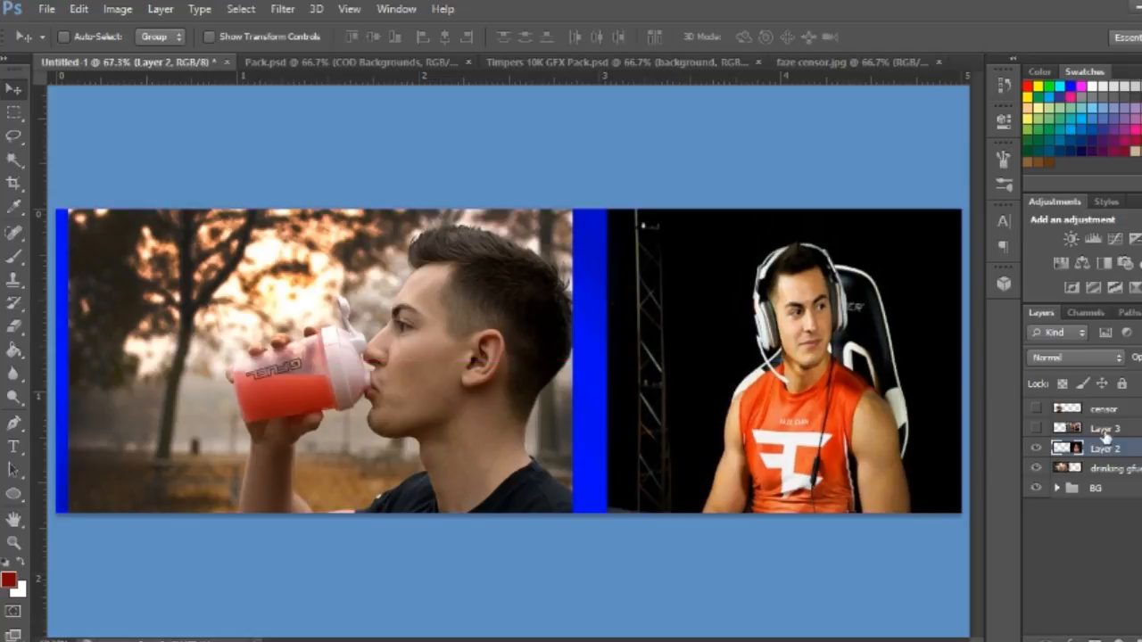
Leave only the Layer 3 gym photo visible above the background group and move it left toward the banner's middle.
left_click(1036, 448)
left_click(1036, 429)
left_click(1036, 428)
left_click(1036, 467)
left_click(1035, 470)
left_click(1036, 428)
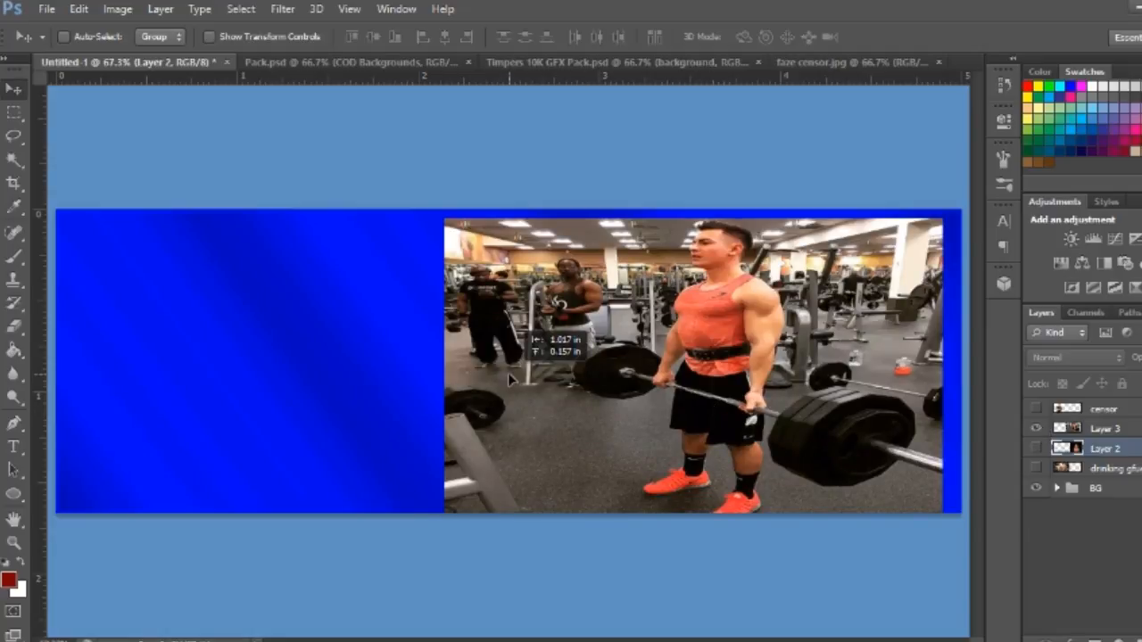
left_click(1057, 429)
left_click_drag(730, 382, 479, 373)
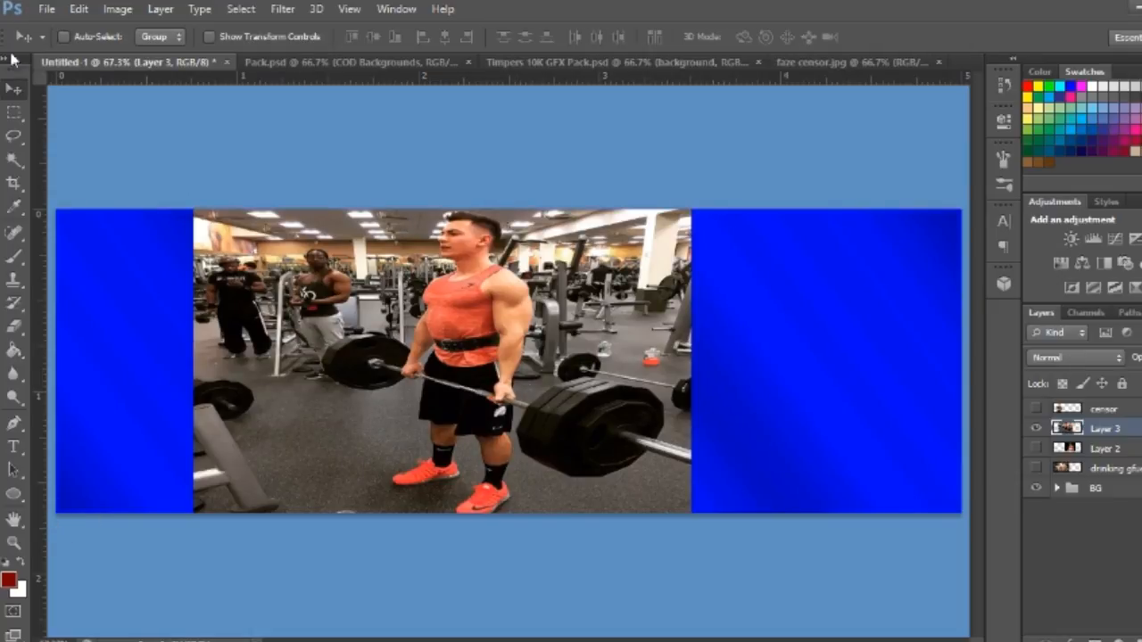
Try fading the gym photo's left side and upper-right corner with a soft 400 px Eraser, and undo the strokes.
left_click(14, 326)
key("bracketright")
key("bracketright")
key("bracketright")
key("bracketright")
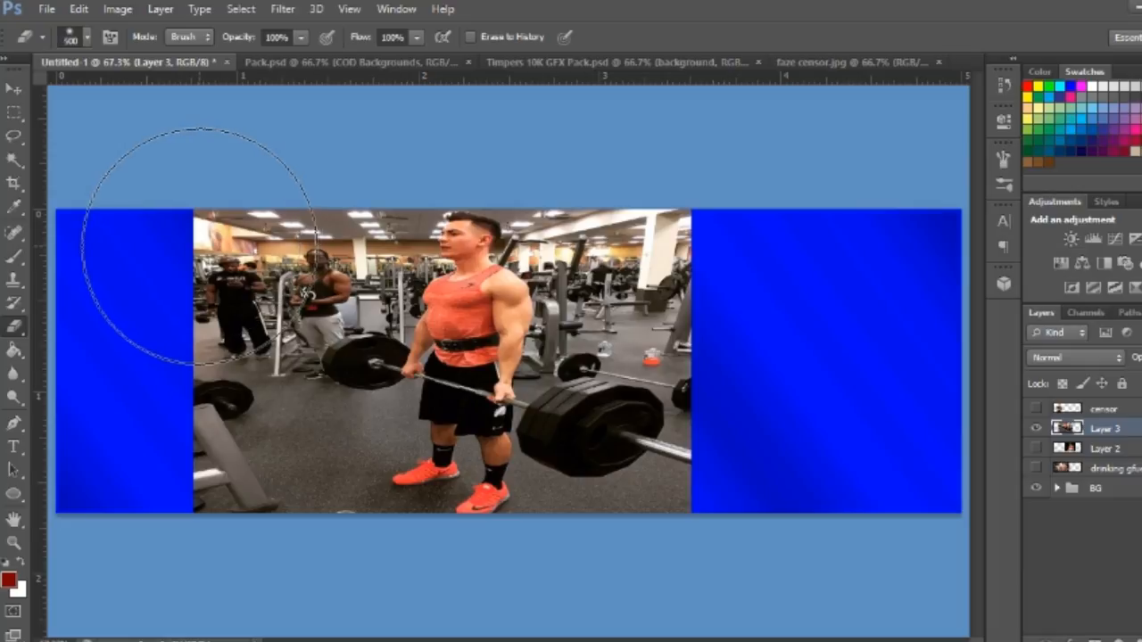
key("bracketright")
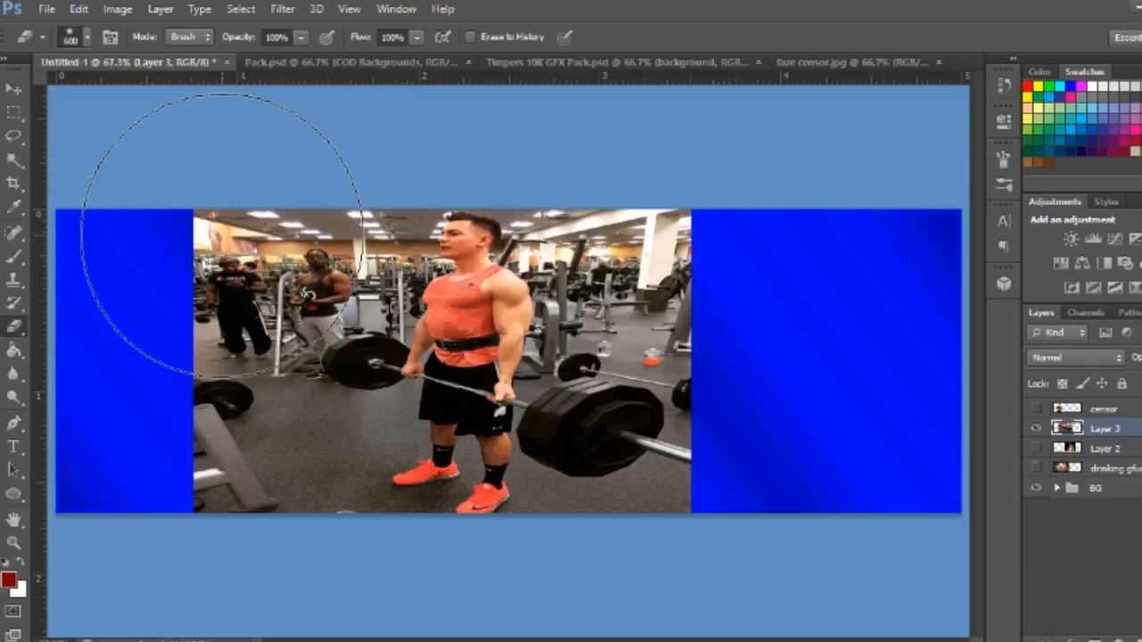
key("bracketleft")
key("bracketleft")
mouse_move(214, 210)
left_mouse_down()
mouse_move(177, 282)
mouse_move(134, 473)
mouse_move(160, 496)
mouse_move(274, 523)
left_mouse_up()
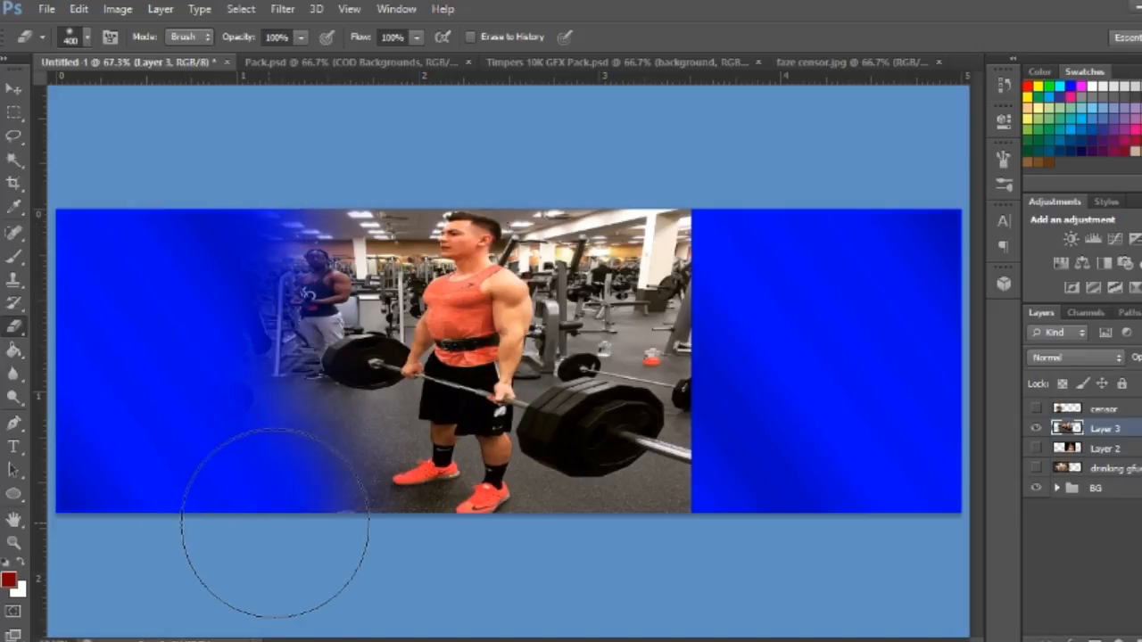
mouse_move(740, 179)
left_mouse_down()
mouse_move(695, 233)
mouse_move(699, 219)
left_mouse_up()
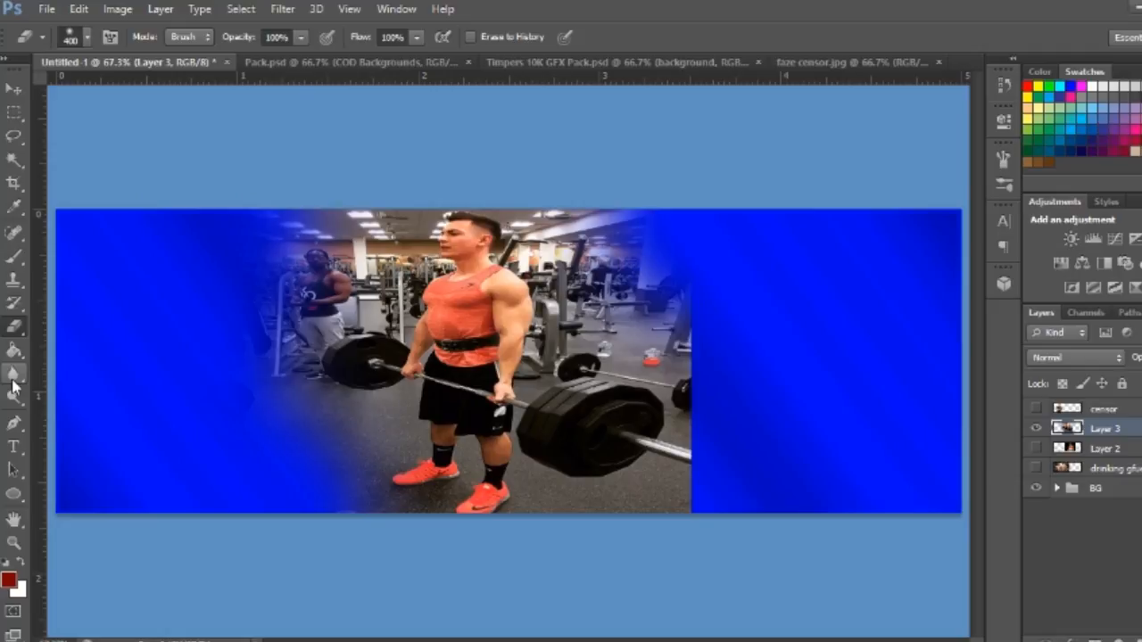
key("ctrl+alt+z")
key("ctrl+alt+z")
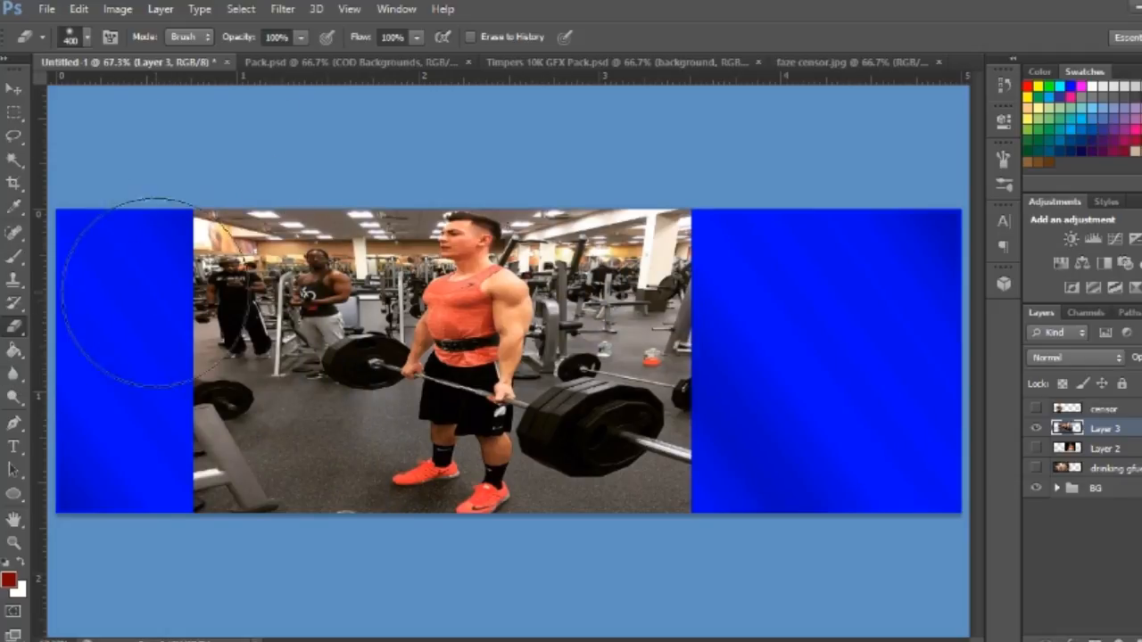
Try a narrower Eraser fade along only the gym photo's left edge, and undo it.
mouse_move(166, 255)
left_mouse_down()
mouse_move(154, 283)
mouse_move(129, 405)
mouse_move(141, 502)
left_mouse_up()
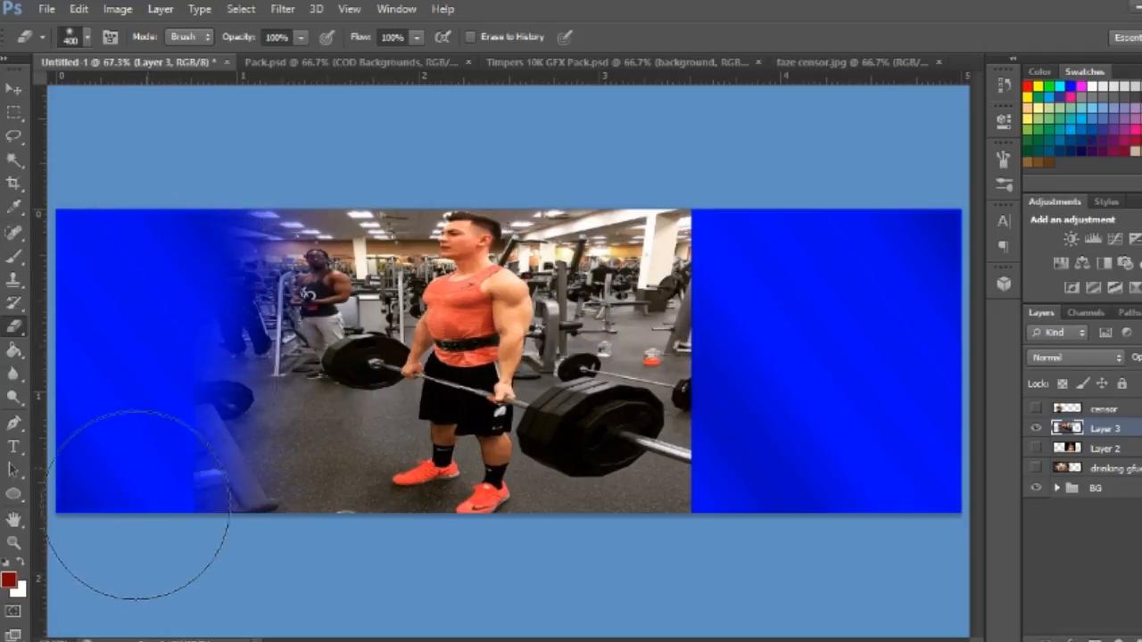
key("ctrl+alt+z")
key("ctrl+alt+z")
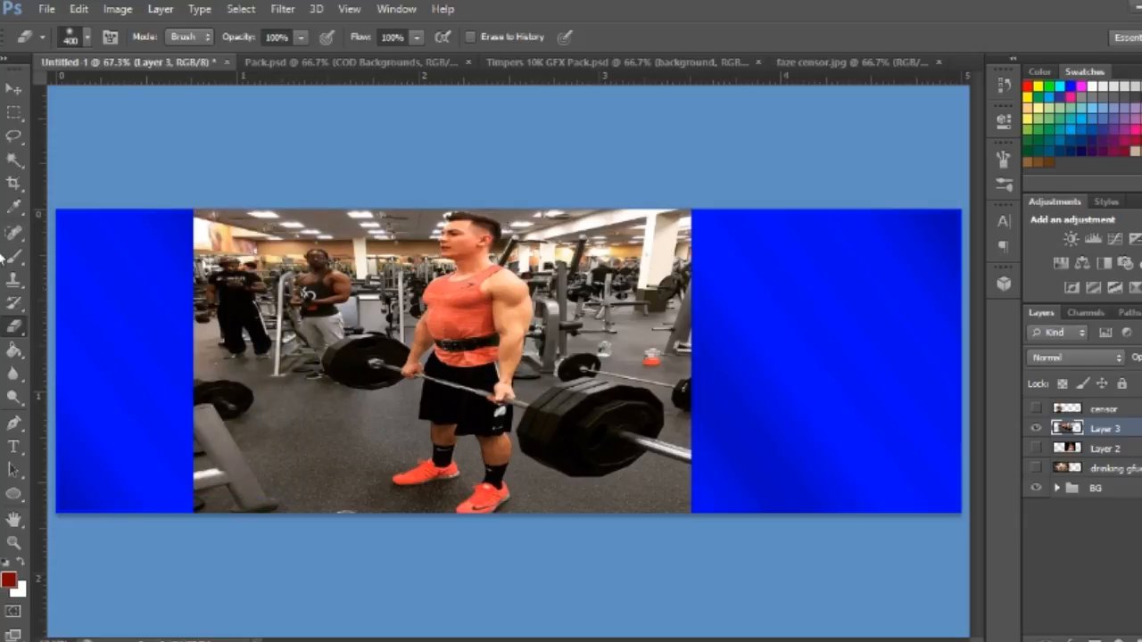
Outline a triangle with the Pen tool on the gym floor beside the lifter's legs and turn the path into a selection.
left_click(13, 542)
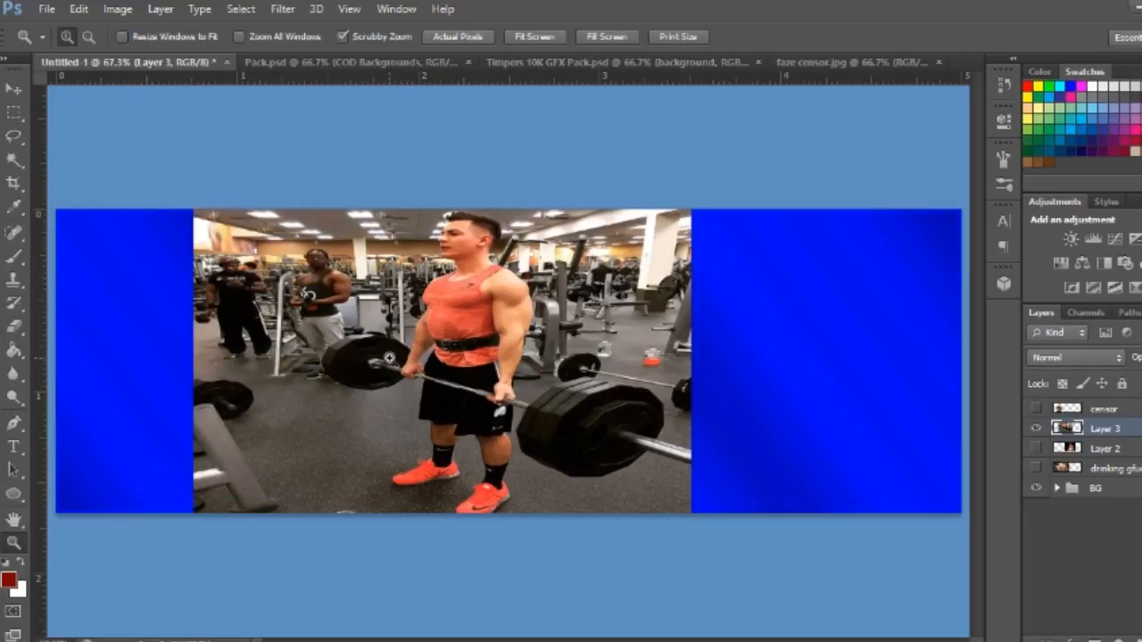
left_click(389, 358)
left_click(389, 358)
scroll(419, 375, "down", 3)
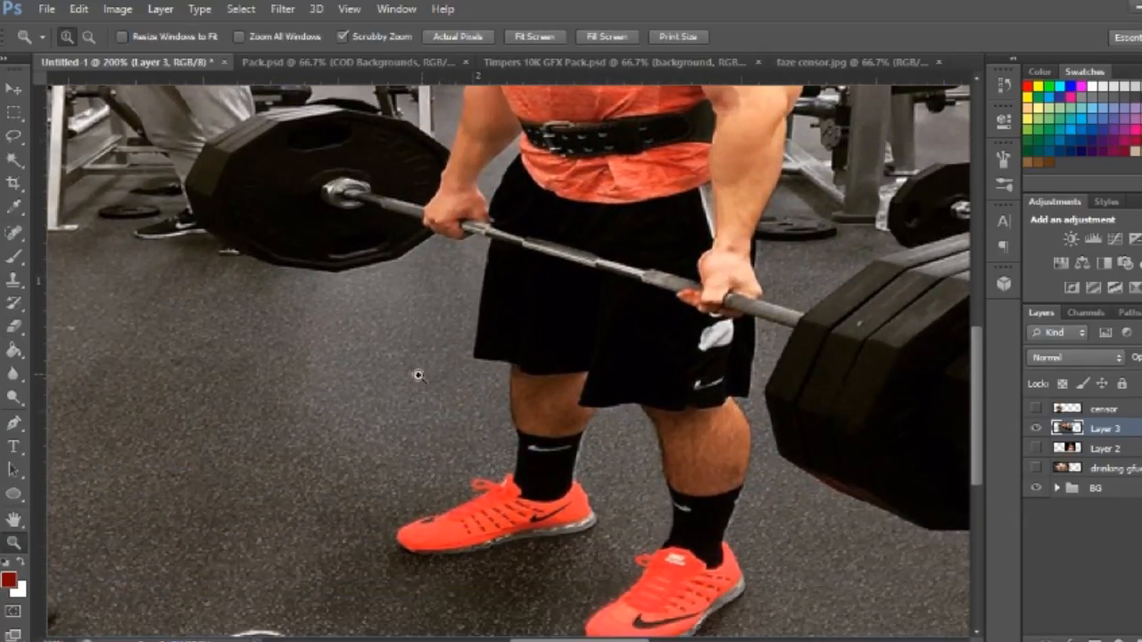
scroll(140, 357, "down", 2)
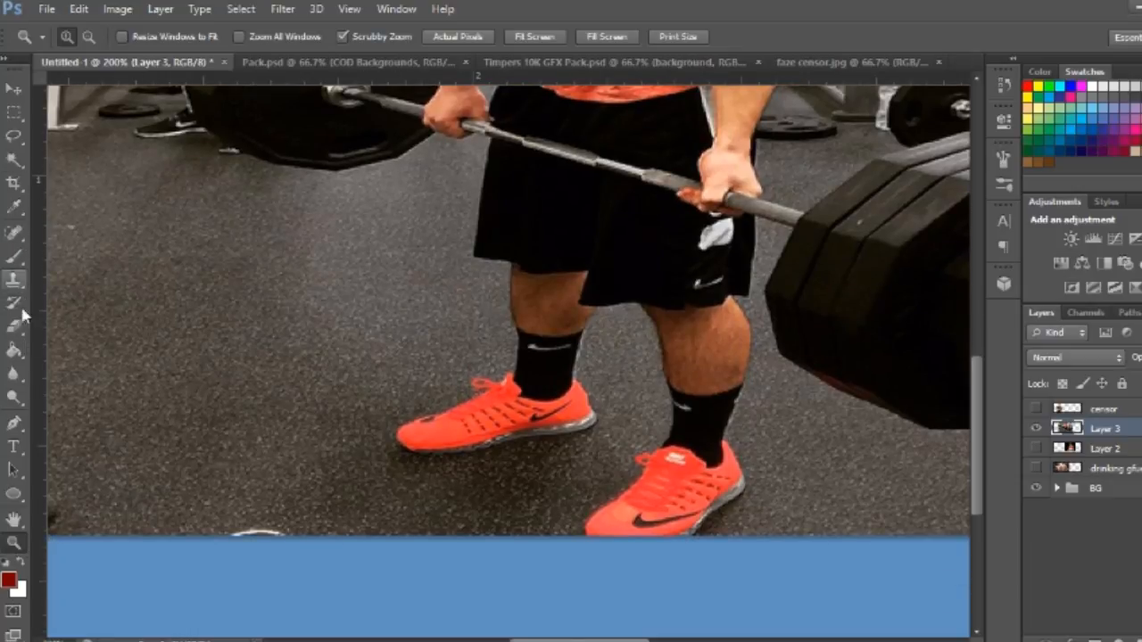
left_click(13, 423)
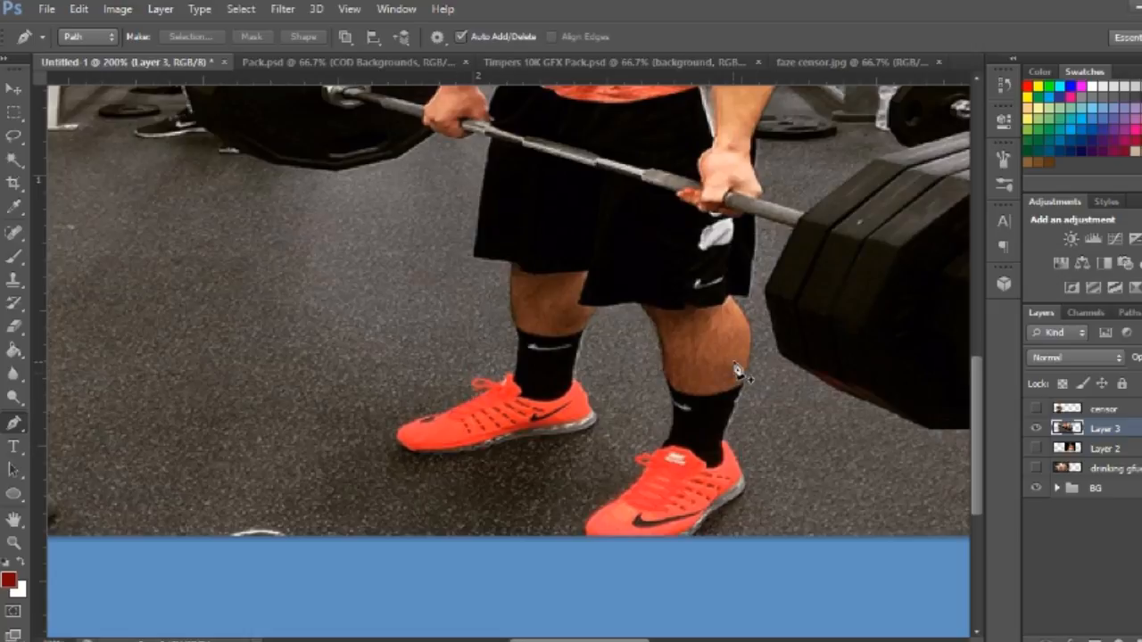
scroll(754, 450, "up", 2)
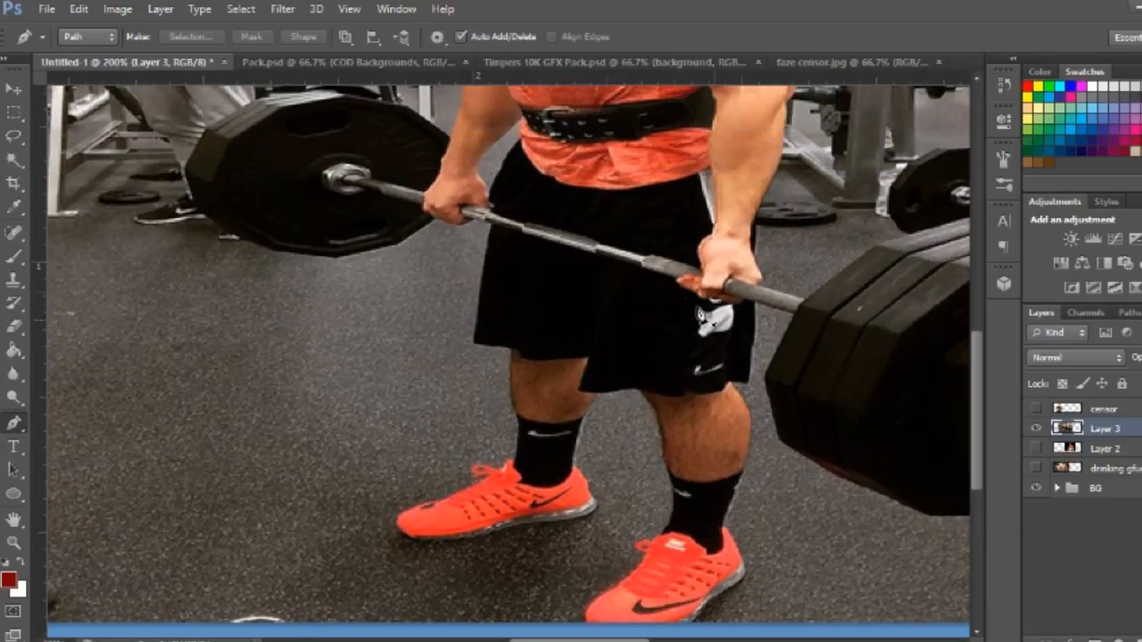
scroll(497, 274, "up", 3)
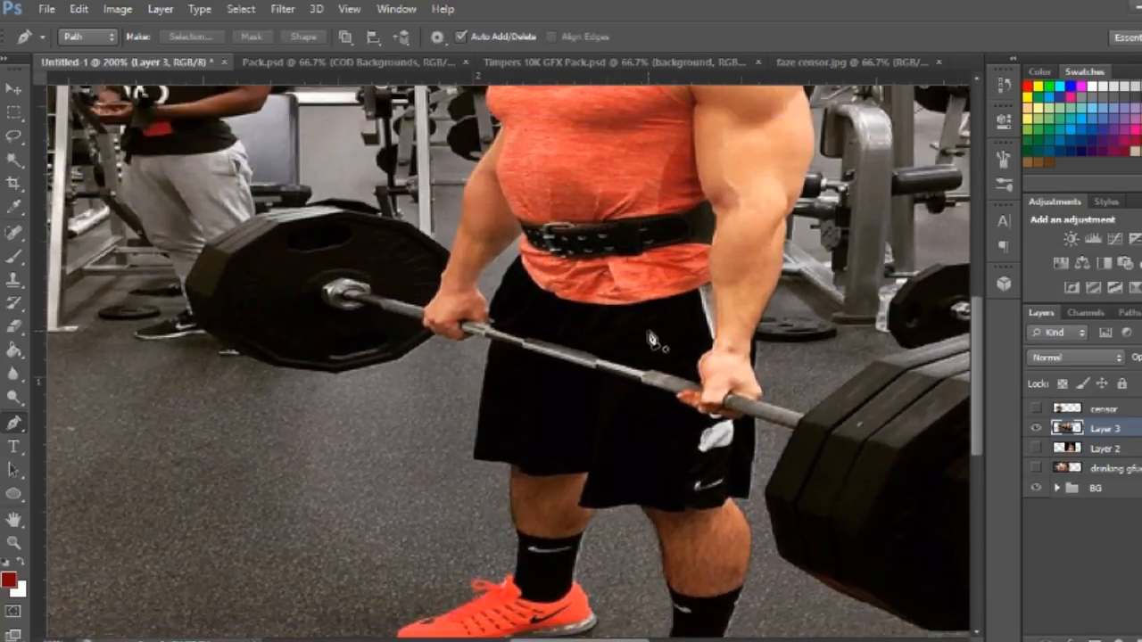
scroll(654, 328, "down", 2)
scroll(653, 329, "down", 2)
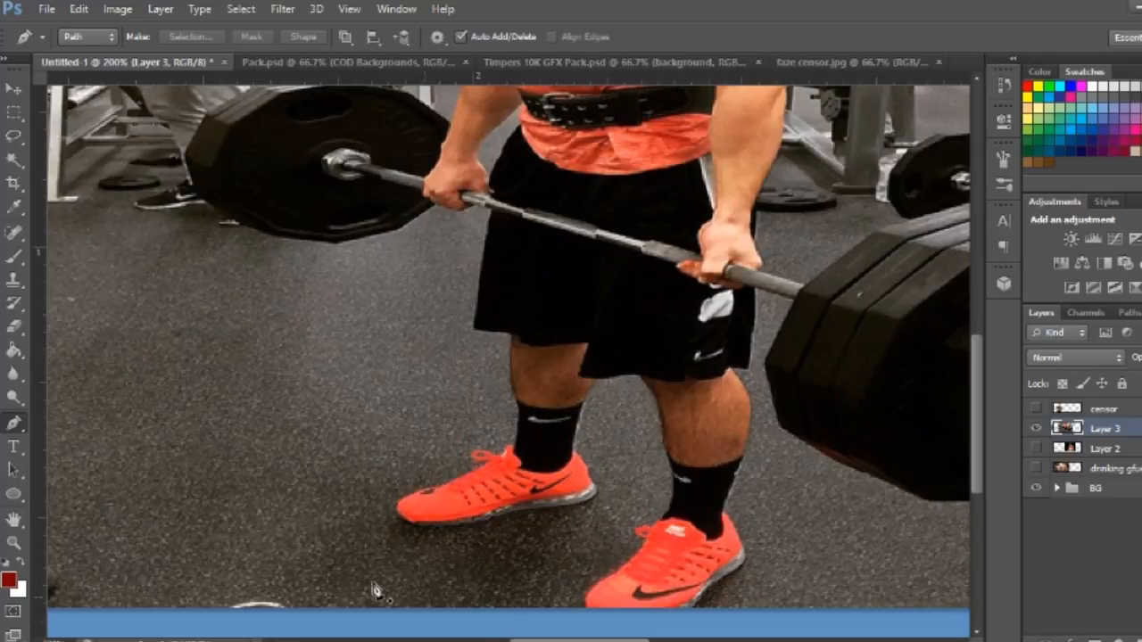
left_click(151, 410)
left_click(254, 519)
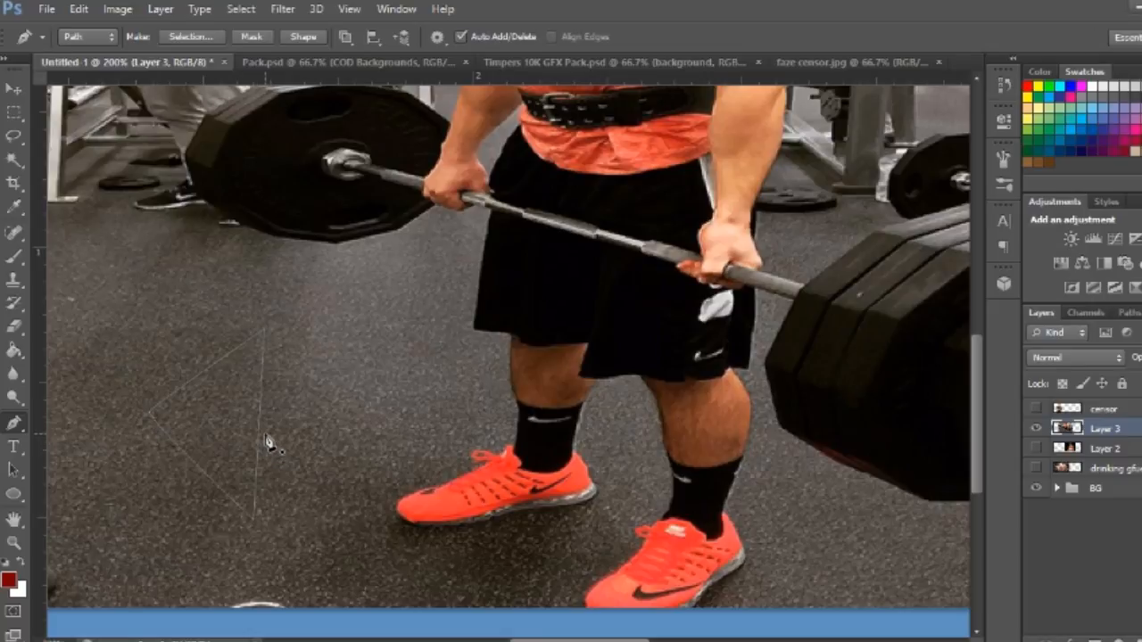
right_click(222, 432)
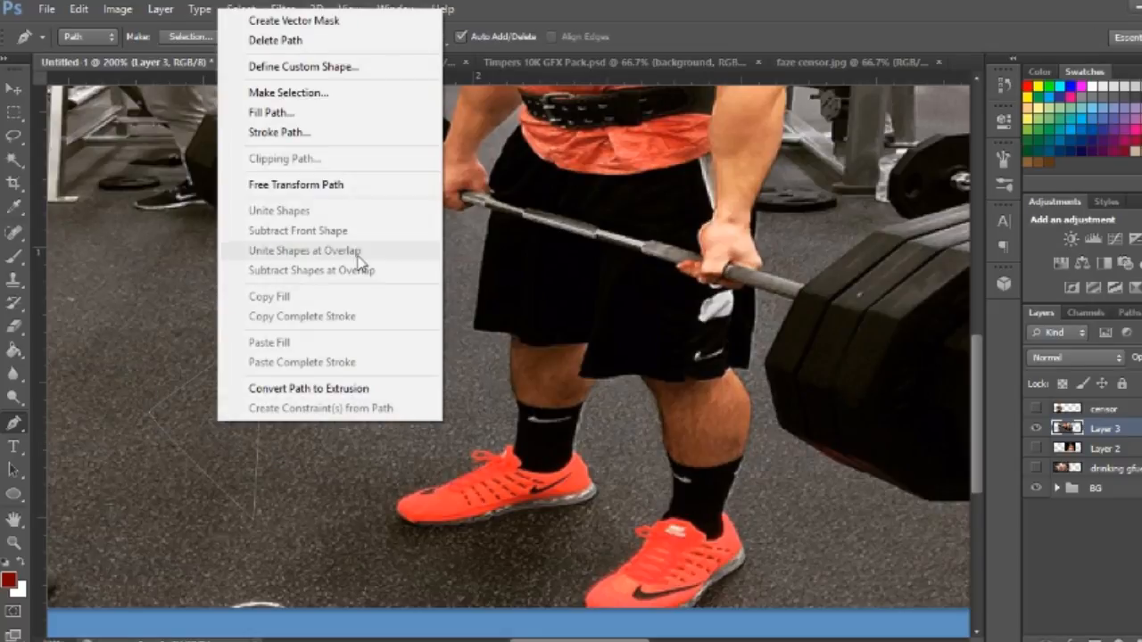
left_click(362, 93)
key("Return")
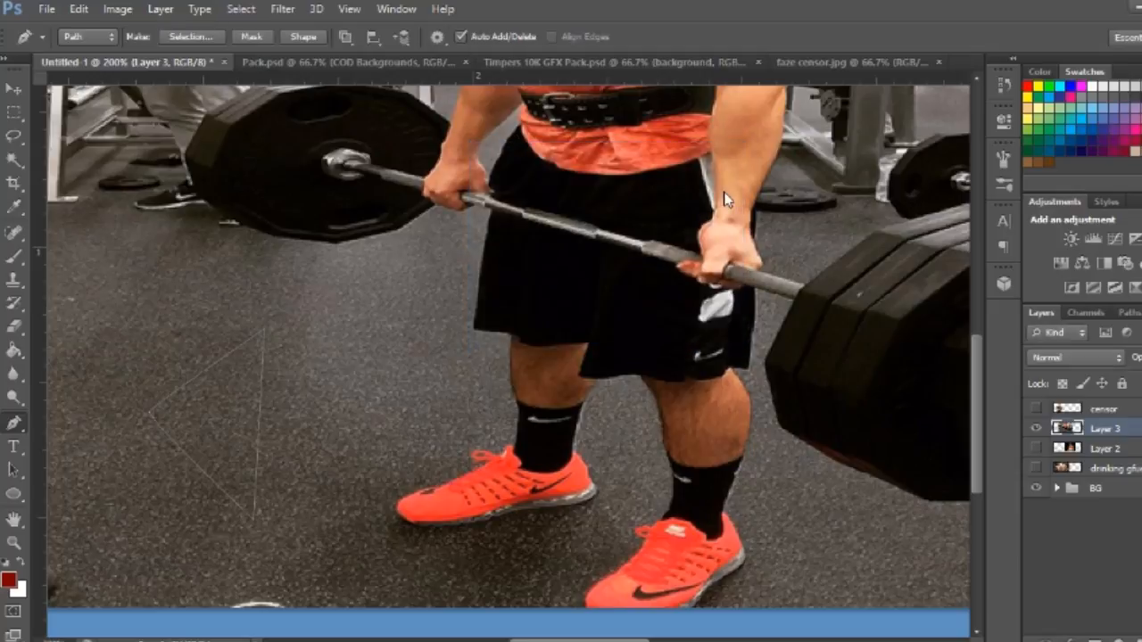
Try deleting the selected triangle from the gym photo, undo the deletion, and deselect.
key("alt+BackSpace")
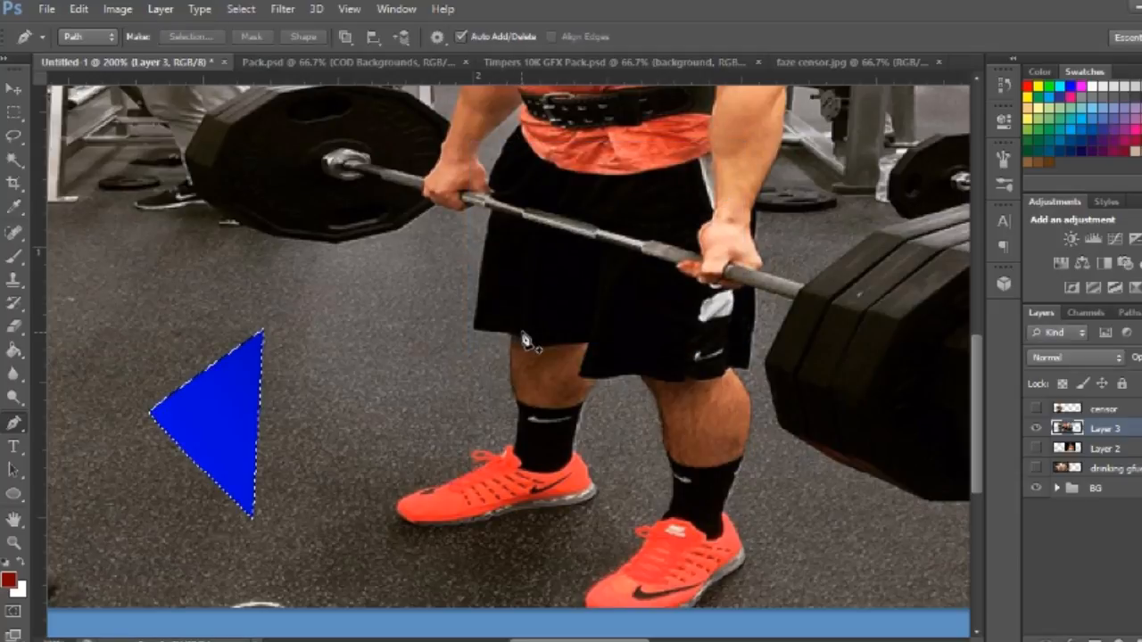
key("ctrl+z")
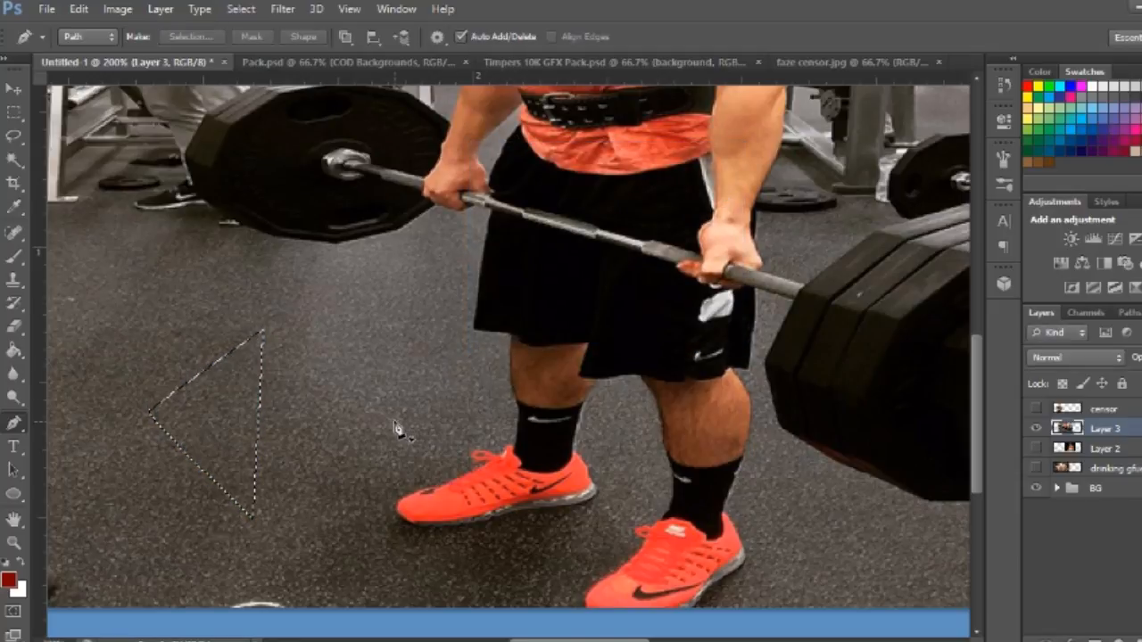
left_click(13, 114)
left_click(238, 252)
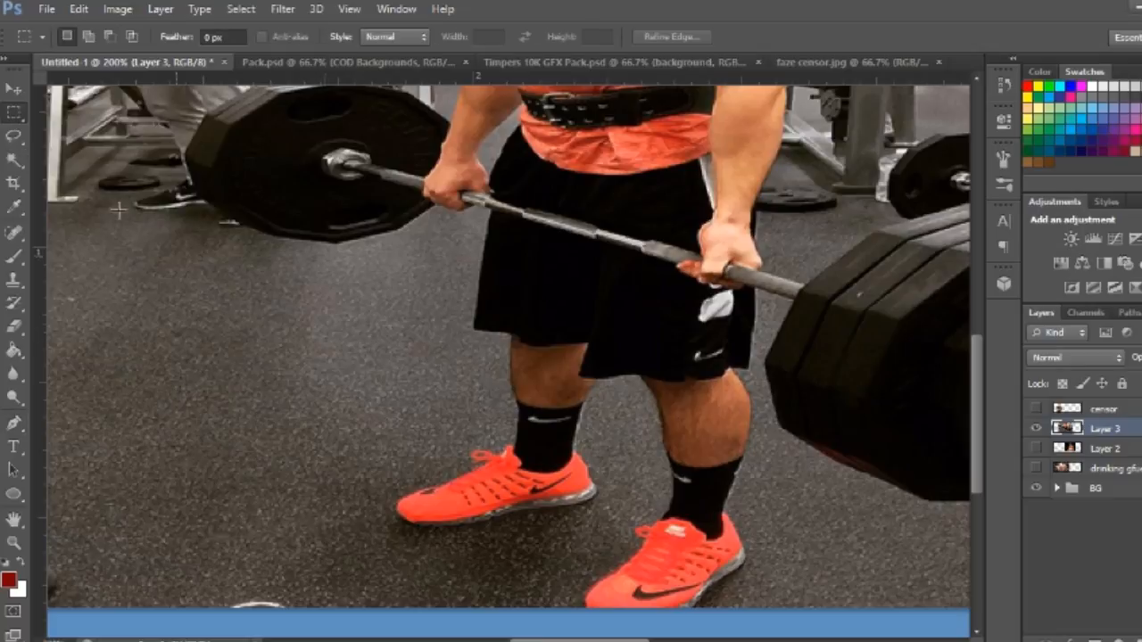
Trace the floor area around the toe and sole of the lifter's rear shoe with the Pen tool and convert the path to a selection.
left_click(13, 423)
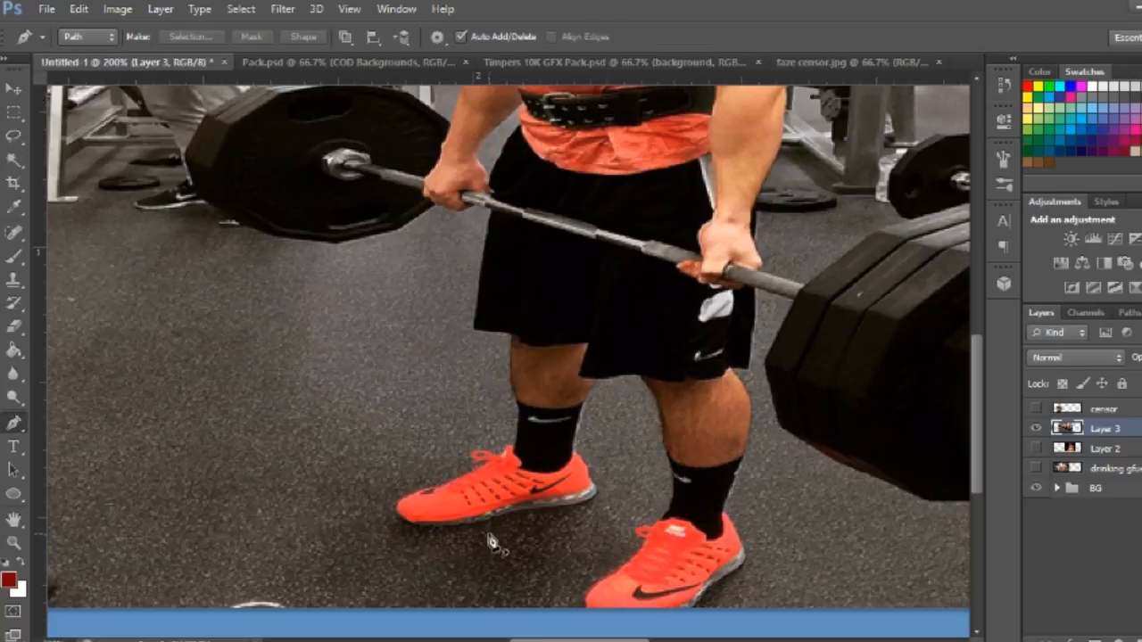
left_click(557, 509)
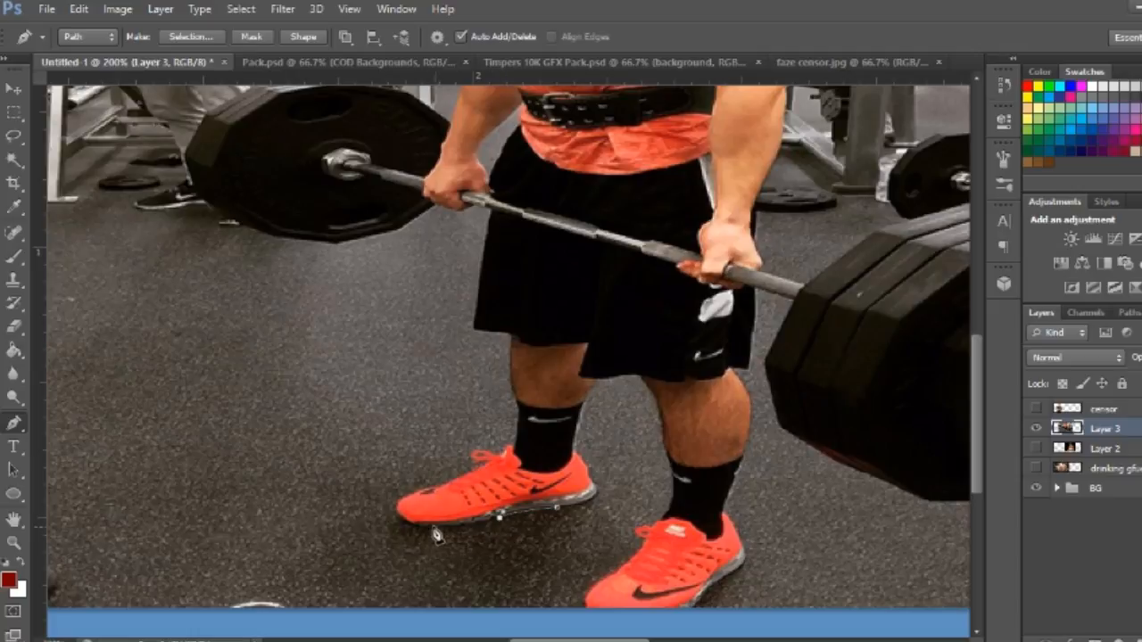
left_click_drag(410, 526, 379, 525)
left_click(371, 453)
left_click_drag(375, 556, 426, 580)
left_click(550, 587)
right_click(530, 550)
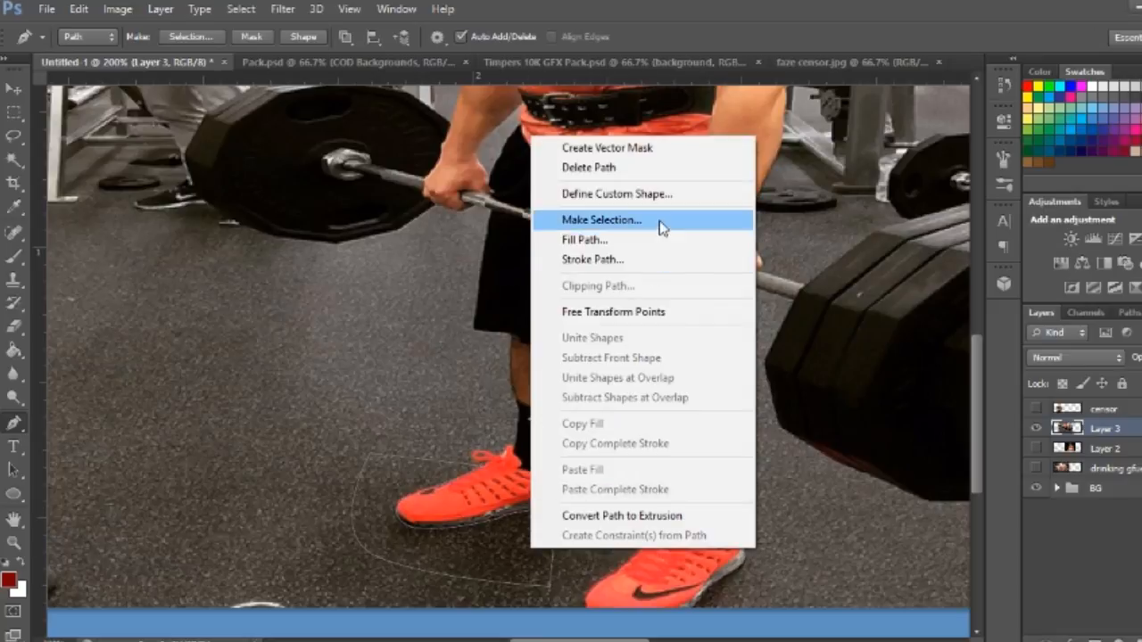
left_click(662, 224)
left_click(705, 189)
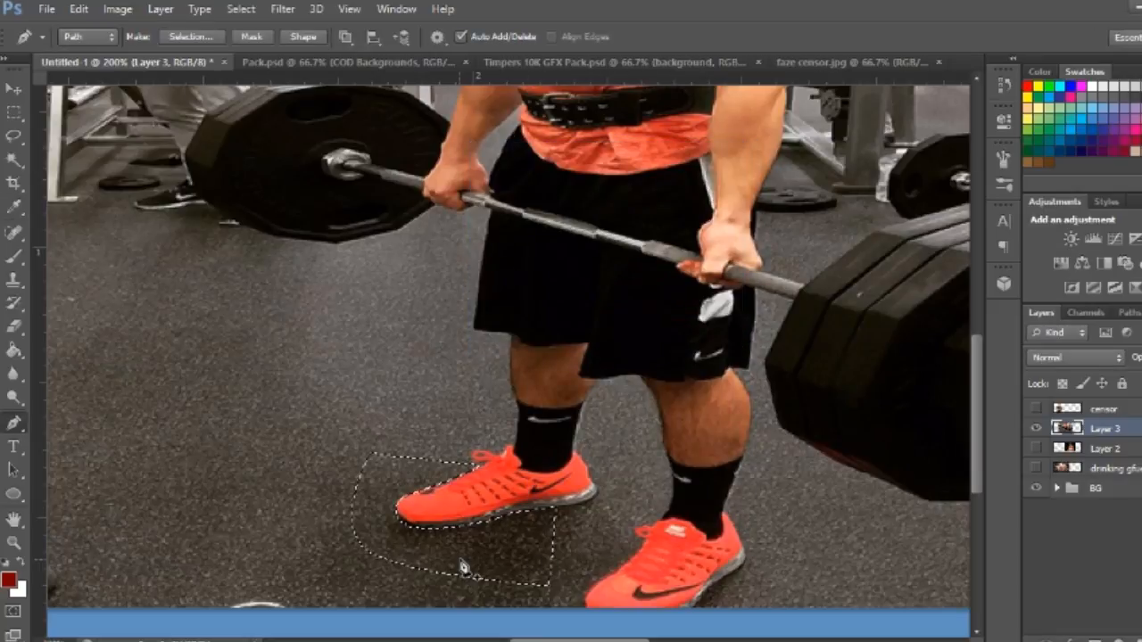
Try deleting the selected floor around the shoe from the gym photo, undo the cut-out, and clear the selection.
key("alt+BackSpace")
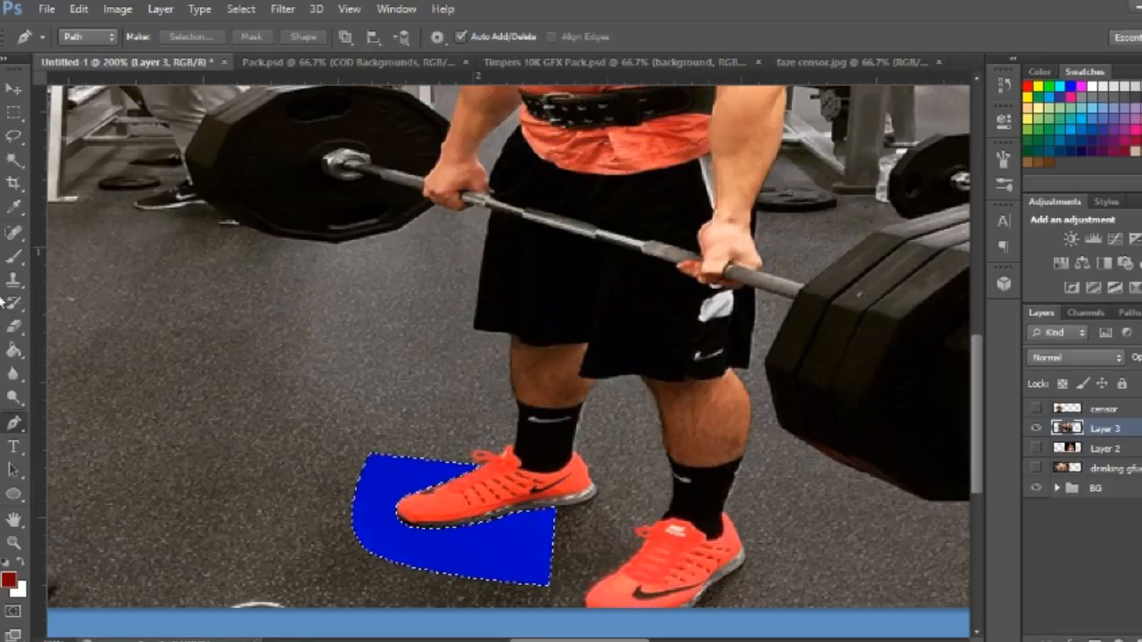
left_click(13, 112)
left_click(302, 360)
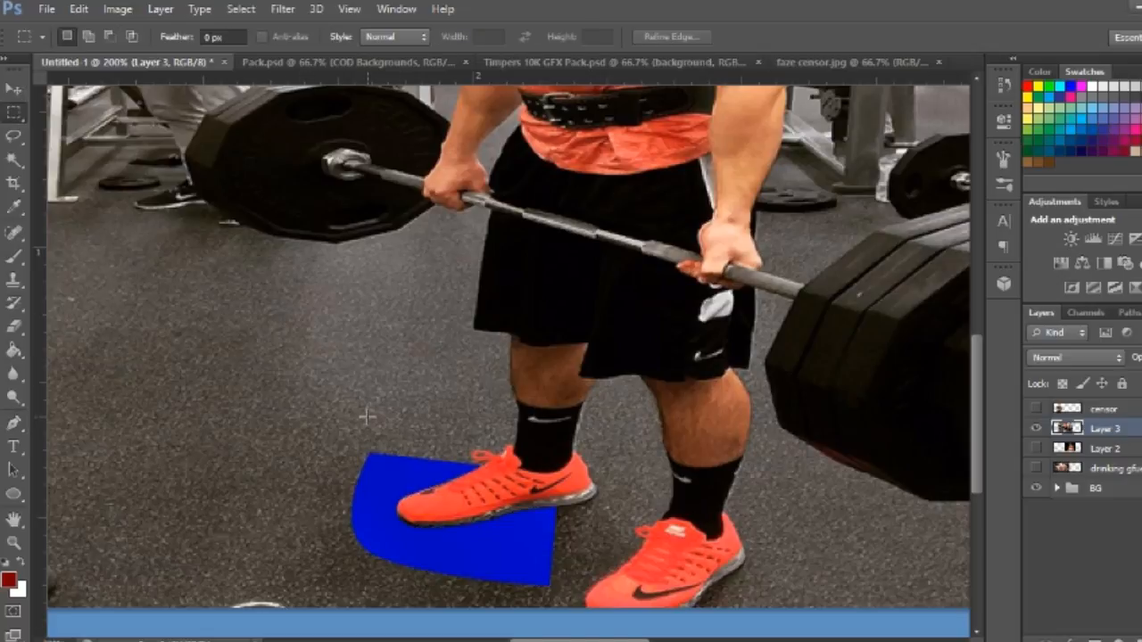
key("ctrl+z")
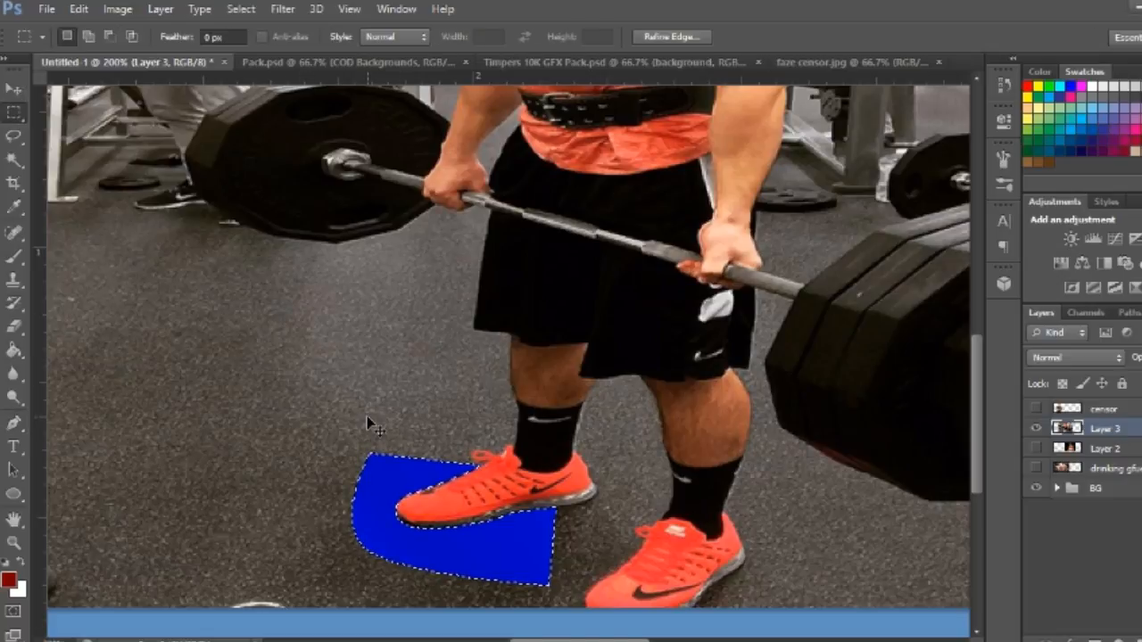
key("ctrl+z")
key("ctrl+alt+z")
key("ctrl+alt+z")
left_click(233, 414)
Flip the gym photo horizontally and move it flush with the banner's left edge.
left_click(13, 542)
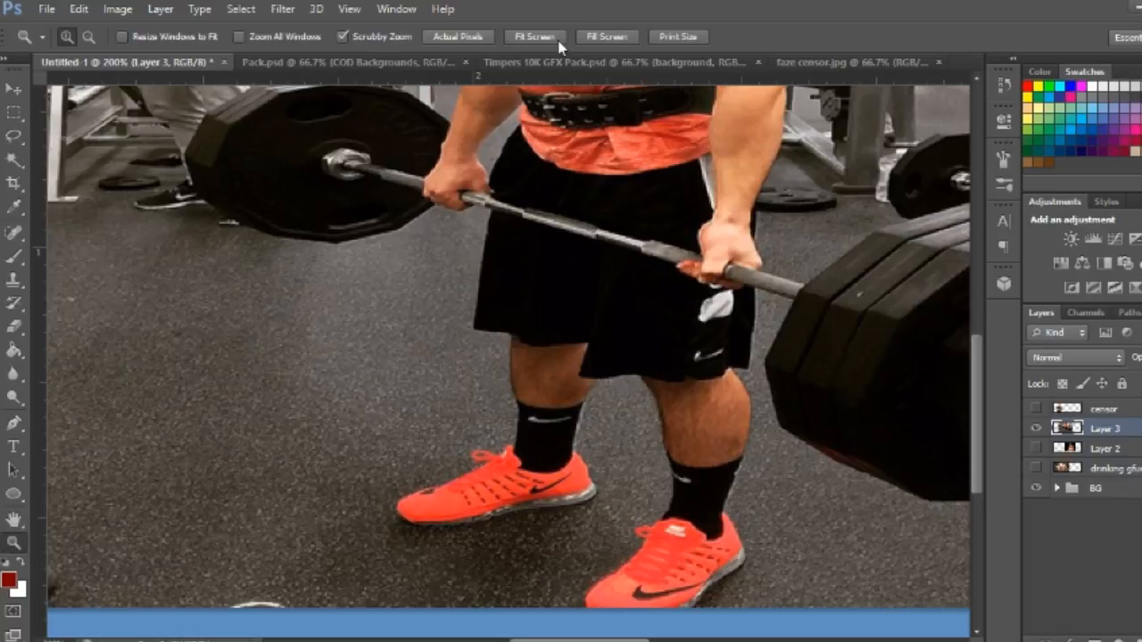
left_click(534, 36)
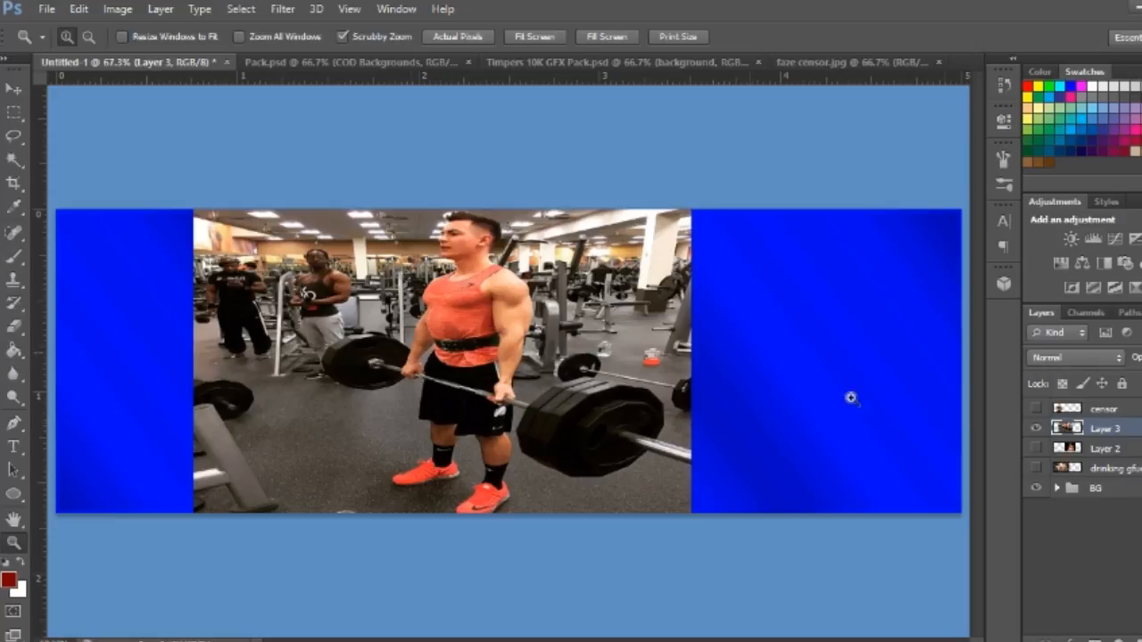
left_click(13, 89)
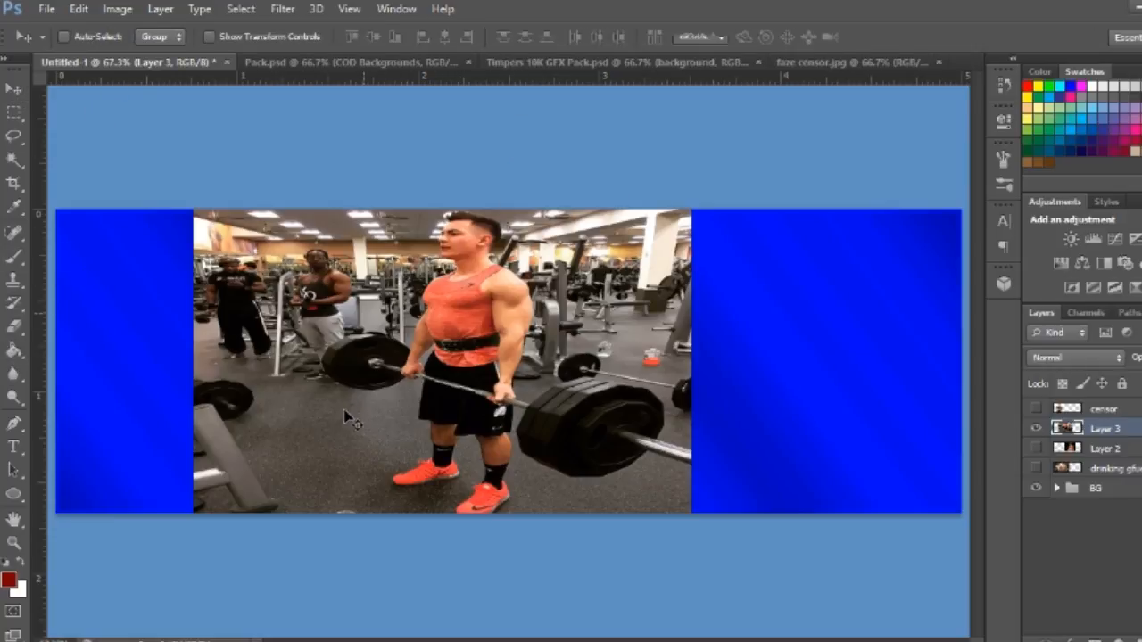
key("ctrl+t")
right_click(502, 423)
left_click(589, 389)
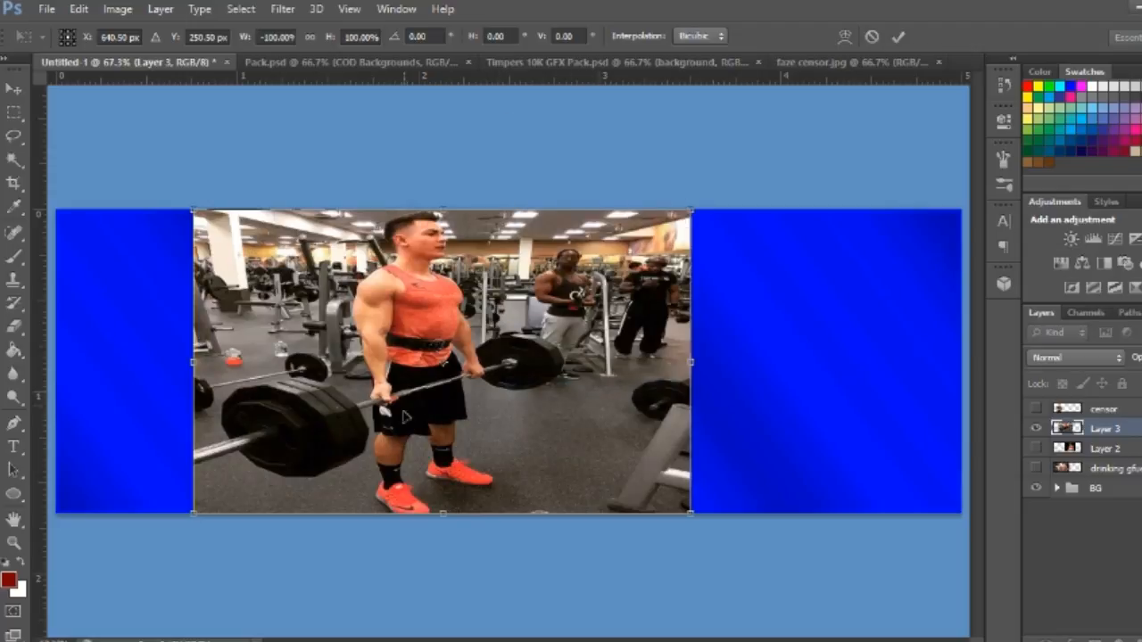
key("Return")
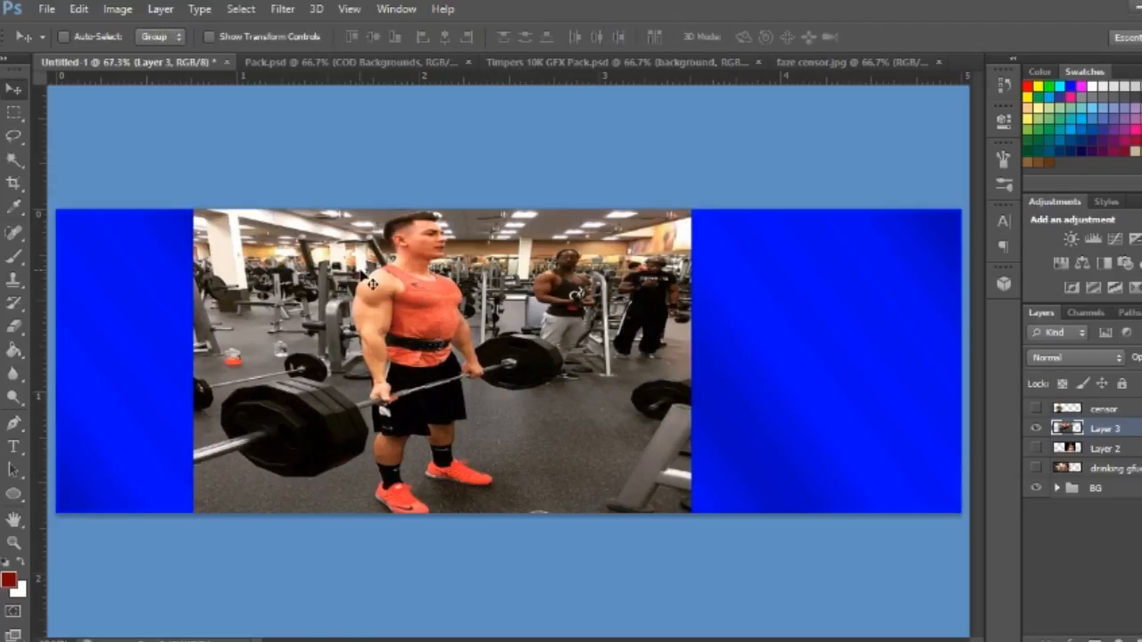
left_click_drag(348, 366, 210, 365)
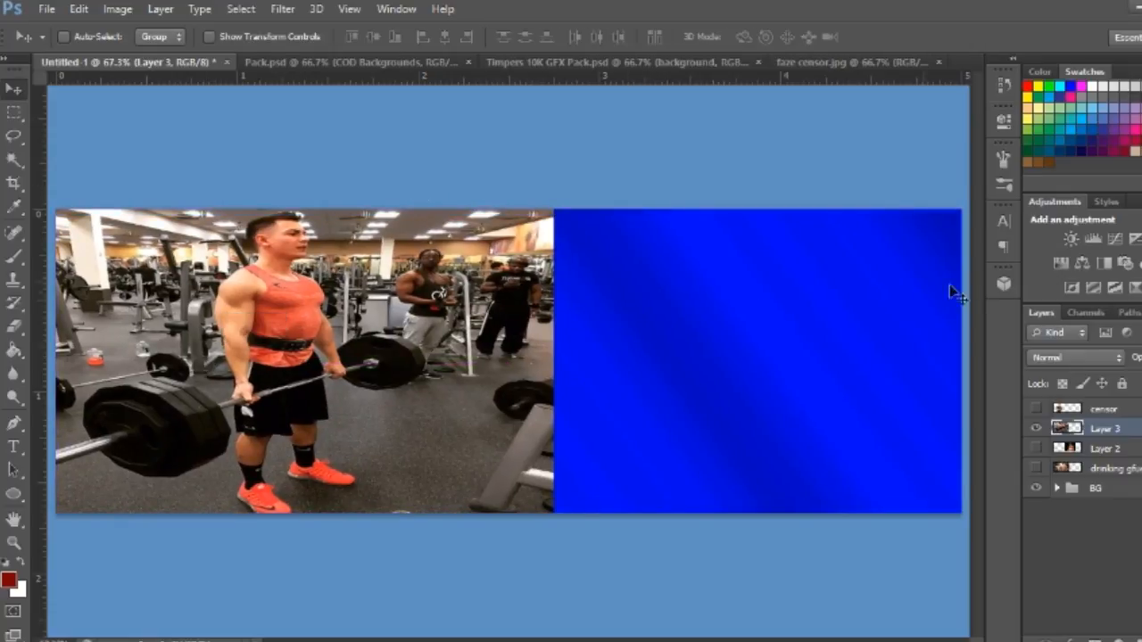
Show the Layer 2 headset photo and move it into the banner's lower-right corner.
left_click(1036, 449)
mouse_move(676, 394)
left_mouse_down()
mouse_move(808, 412)
mouse_move(701, 386)
mouse_move(670, 390)
left_mouse_up()
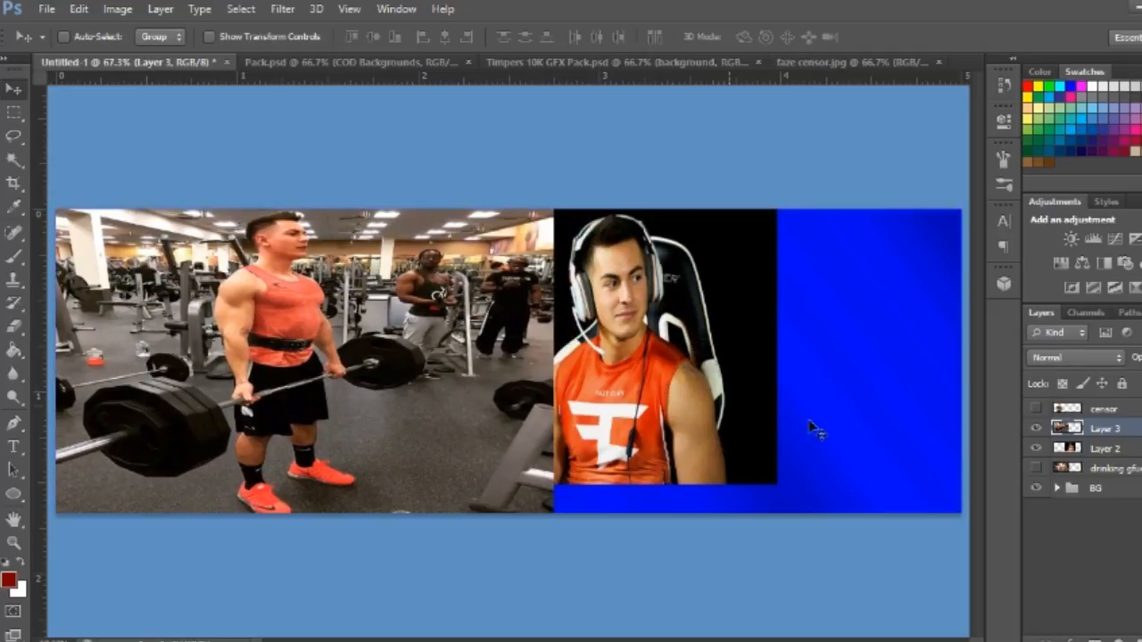
left_click(1111, 454)
left_click_drag(730, 428, 913, 458)
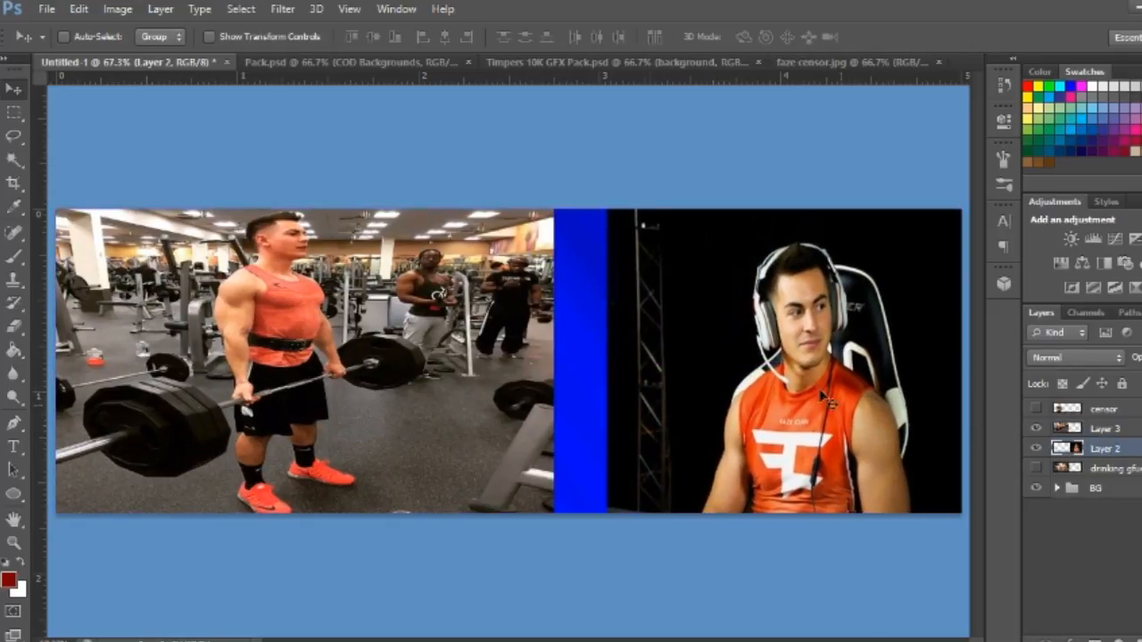
Show the drinking gfuel photo, bring its layer to the top of the stack, and move it right over the gym photo.
left_click(1037, 469)
mouse_move(561, 396)
left_mouse_down()
mouse_move(584, 392)
mouse_move(563, 395)
left_mouse_up()
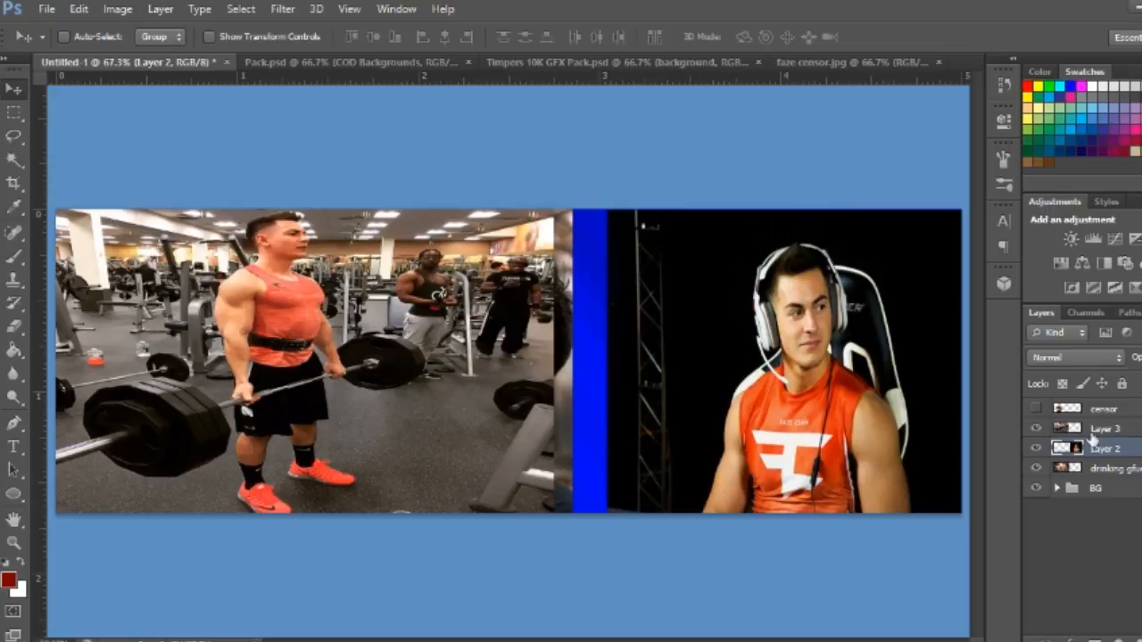
left_click(1112, 430)
left_click_drag(1105, 467, 1107, 404)
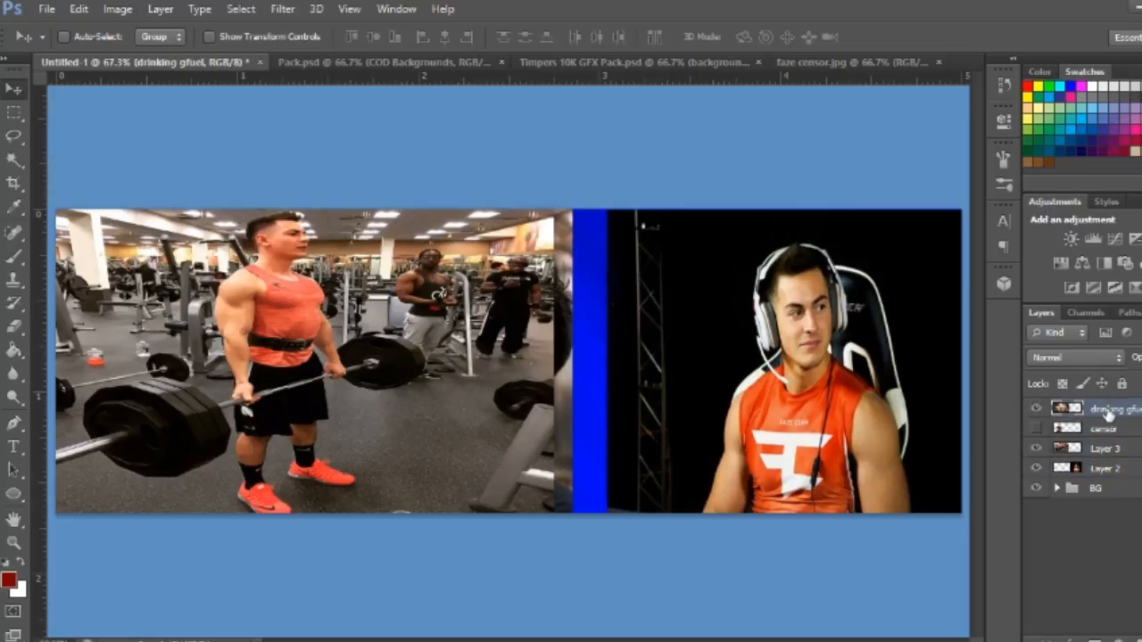
left_click_drag(489, 417, 528, 411)
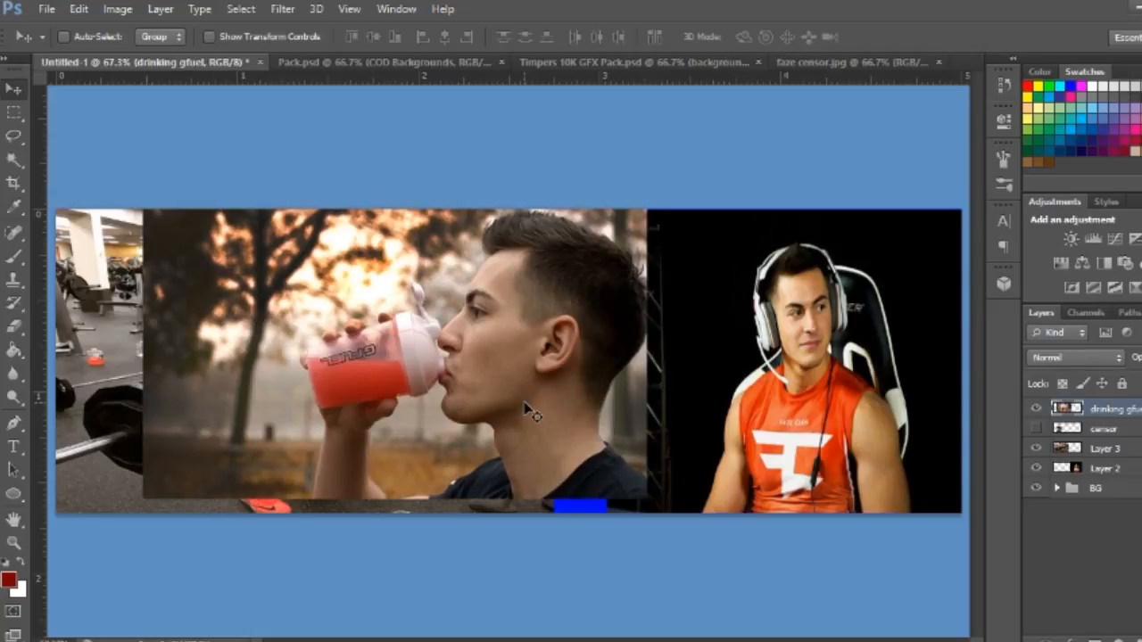
Flip the drinking gfuel photo horizontally and position it against the banner's left edge, covering its full height.
key("ctrl+t")
right_click(540, 435)
left_click(589, 393)
left_click_drag(468, 425, 488, 439)
key("Return")
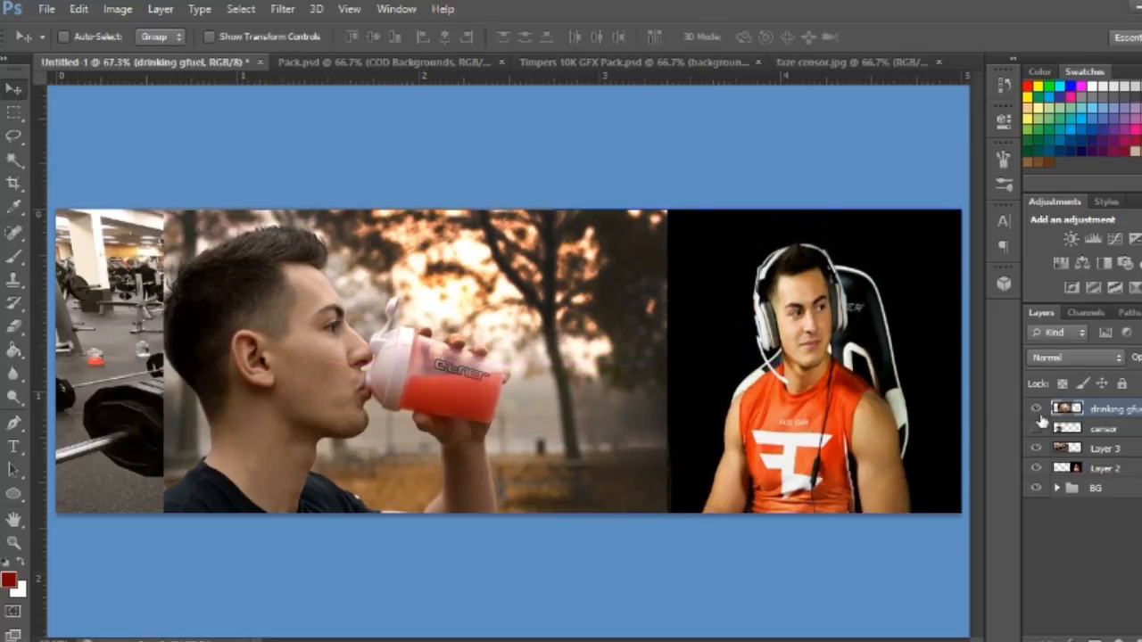
left_click_drag(406, 417, 293, 333)
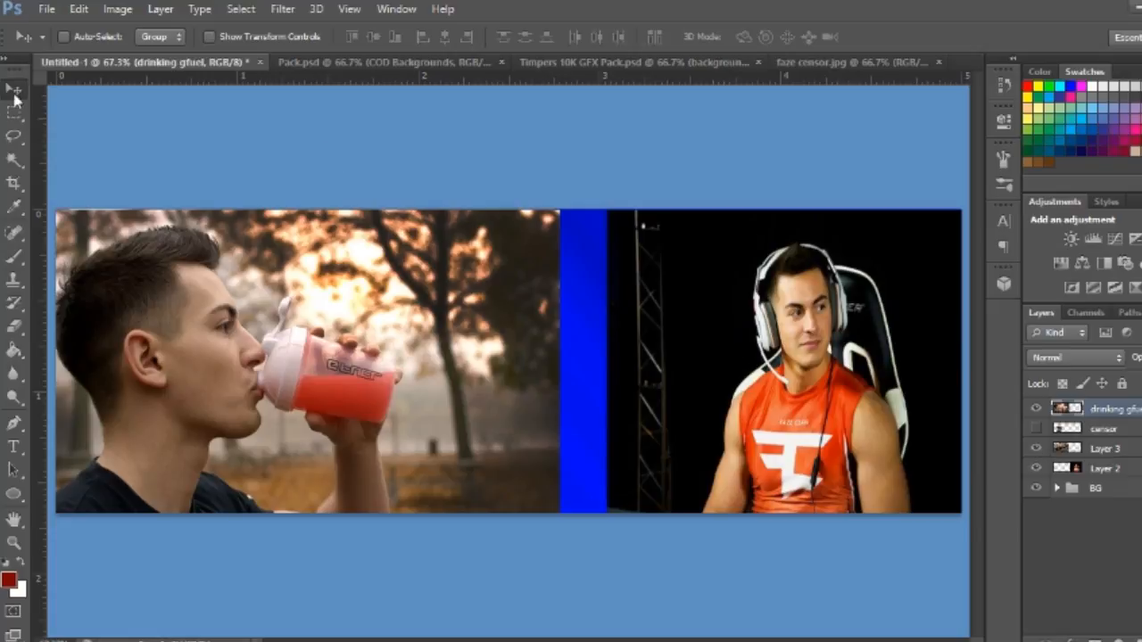
Erase the right side of the drinking gfuel photo with a 400 px soft Eraser to blend it into the gym photo, comparing the layer hidden and shown.
left_click(15, 326)
mouse_move(563, 239)
left_mouse_down()
mouse_move(577, 263)
mouse_move(559, 212)
mouse_move(617, 435)
mouse_move(593, 484)
mouse_move(558, 497)
mouse_move(503, 240)
mouse_move(474, 176)
mouse_move(535, 406)
mouse_move(454, 308)
mouse_move(433, 156)
mouse_move(385, 196)
mouse_move(387, 183)
mouse_move(440, 216)
left_mouse_up()
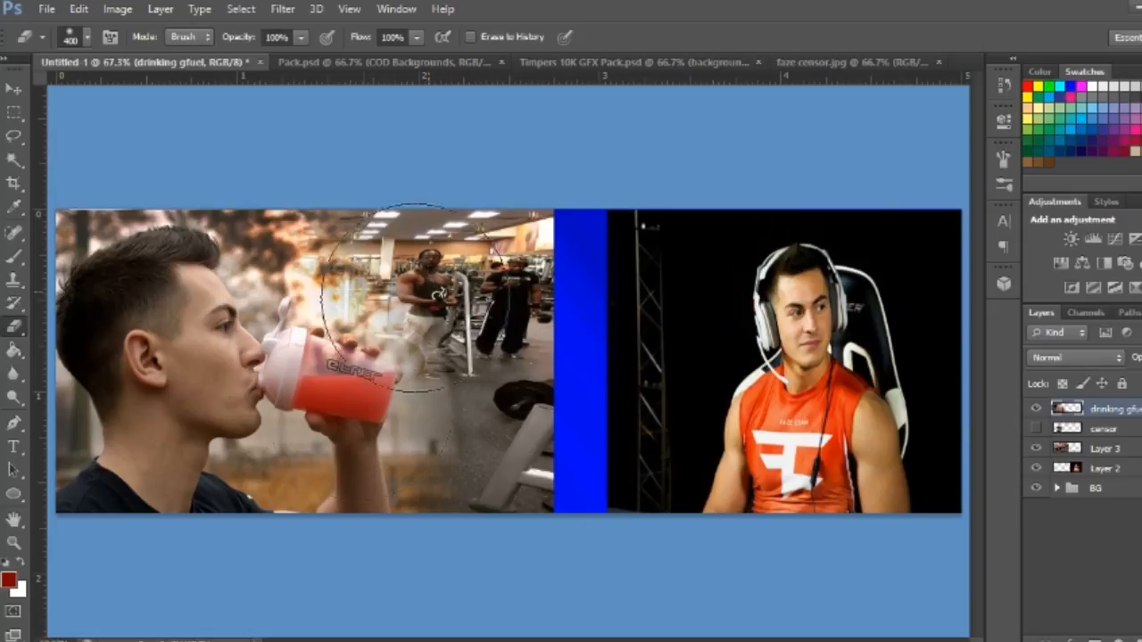
left_click_drag(205, 330, 265, 449)
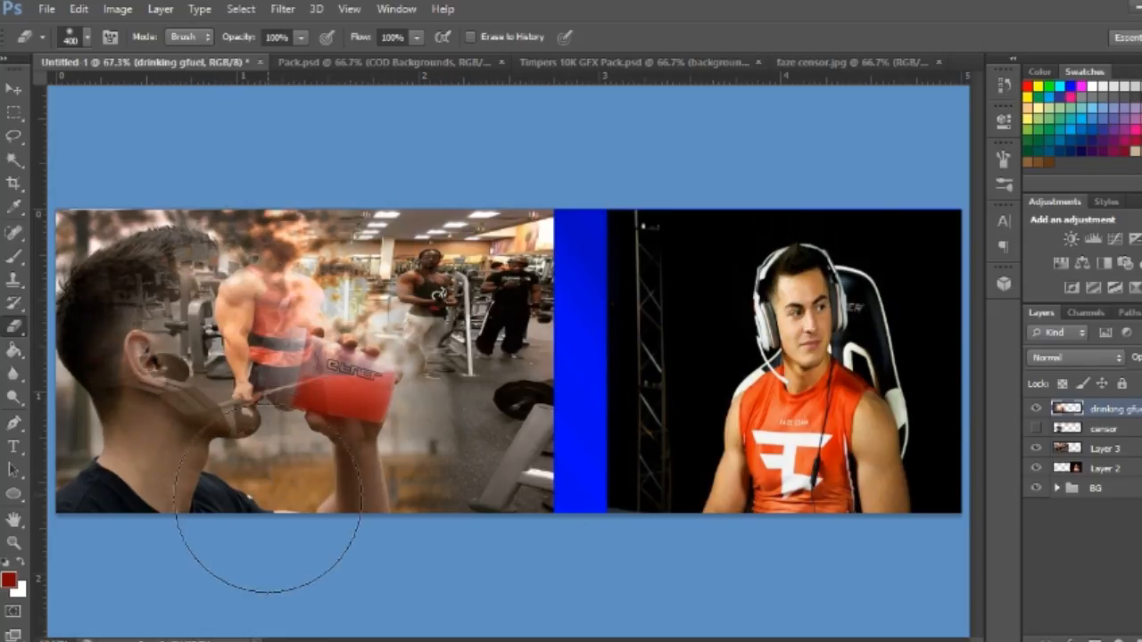
key("ctrl+z")
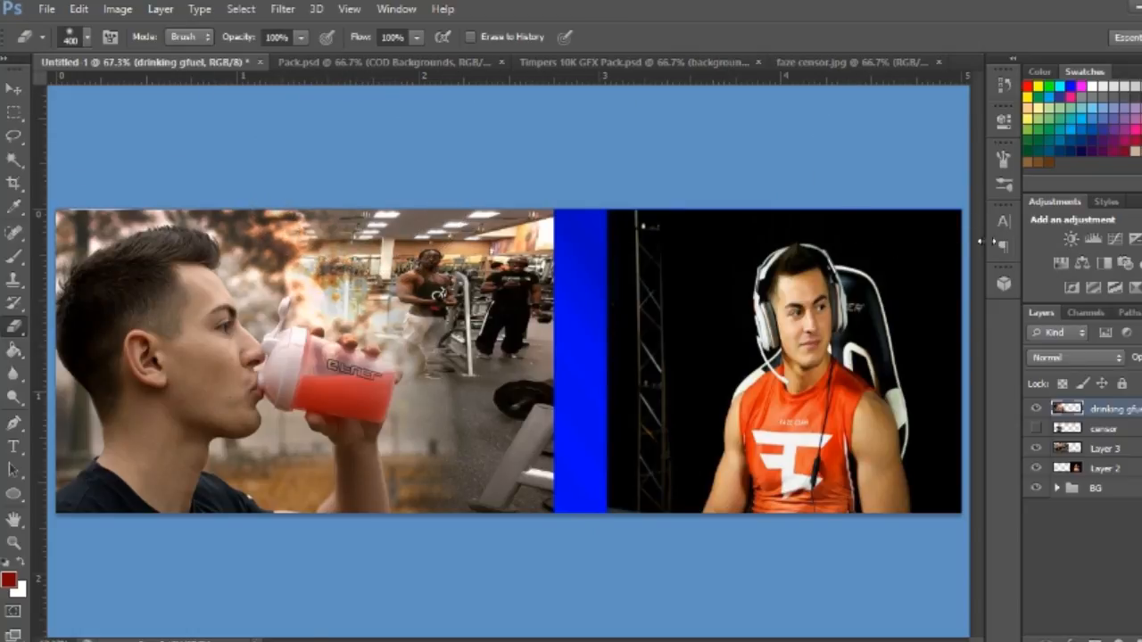
left_click(1036, 410)
left_click(1035, 410)
left_click(1035, 410)
left_click(1035, 411)
left_click(1035, 410)
left_click(1035, 411)
Move the Layer 3 gym photo right so the weightlifter stands in the middle, between the drinking and headset photos.
left_click(1058, 451)
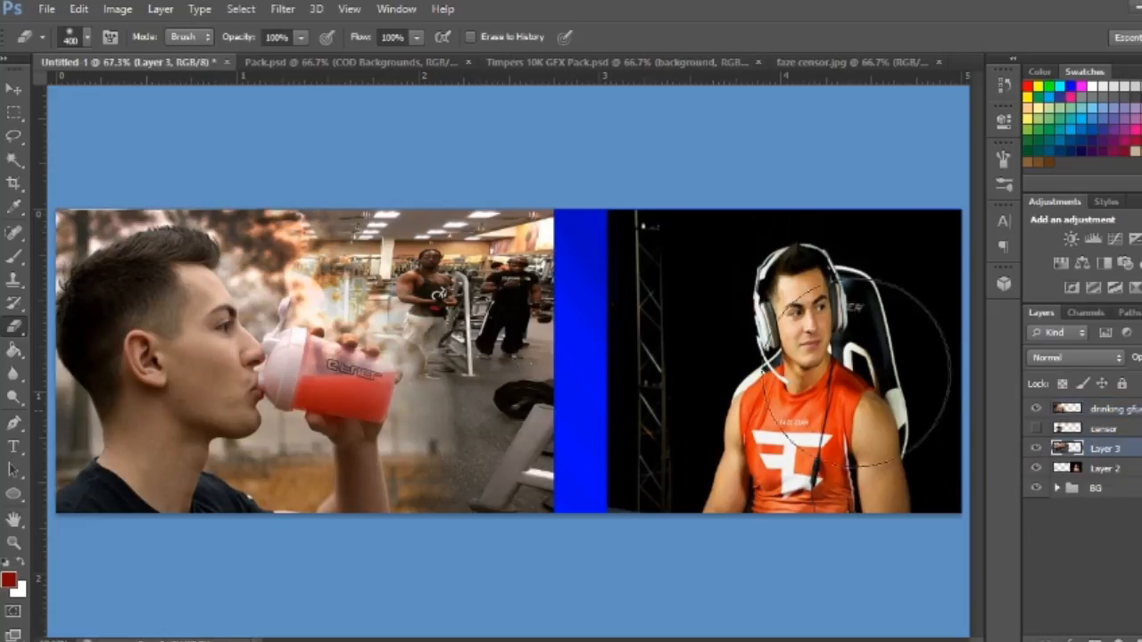
left_click(16, 88)
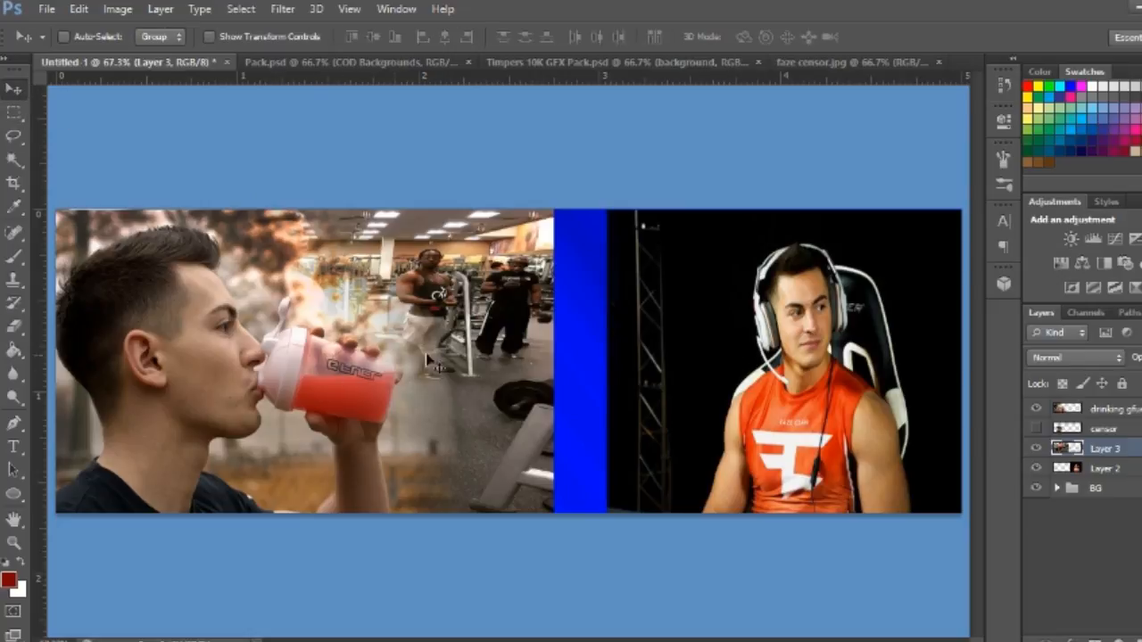
left_click_drag(460, 341, 671, 337)
left_click_drag(671, 287, 679, 297)
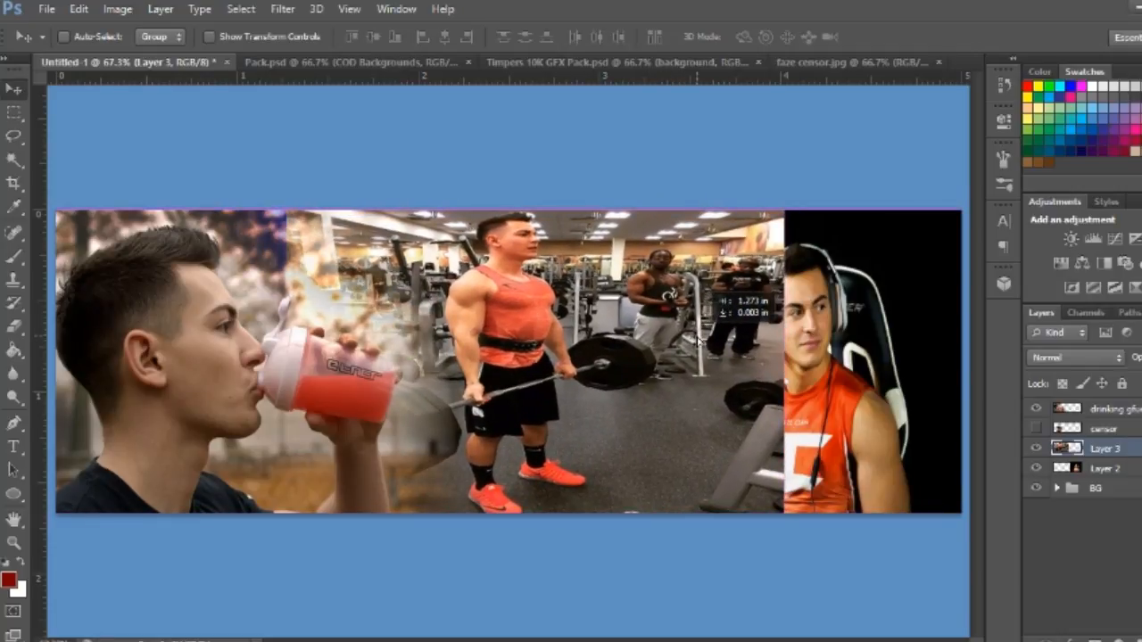
left_click_drag(695, 339, 677, 341)
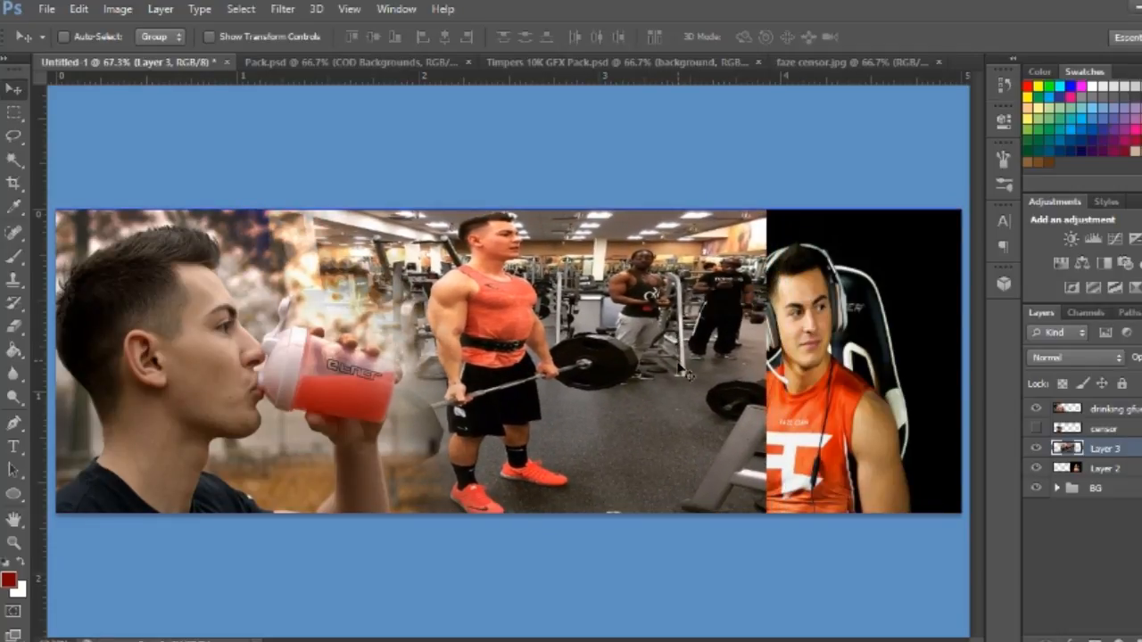
Shift the gym photo further right and stretch it horizontally to 110.67% width with Free Transform.
key("ctrl+t")
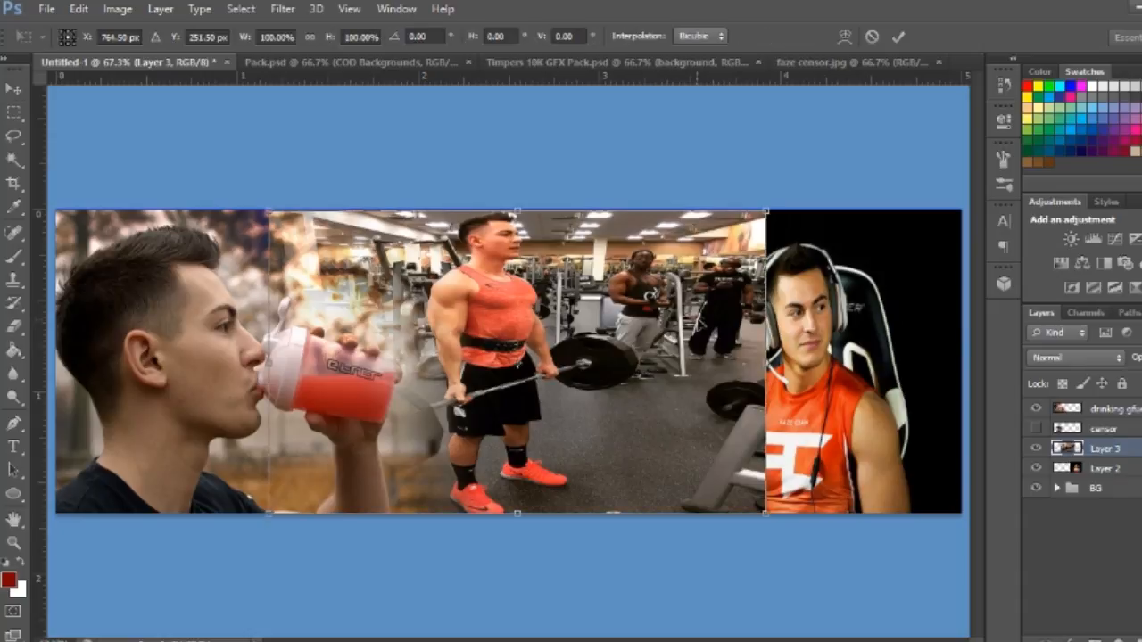
left_click_drag(761, 365, 849, 344)
left_click_drag(264, 367, 297, 376)
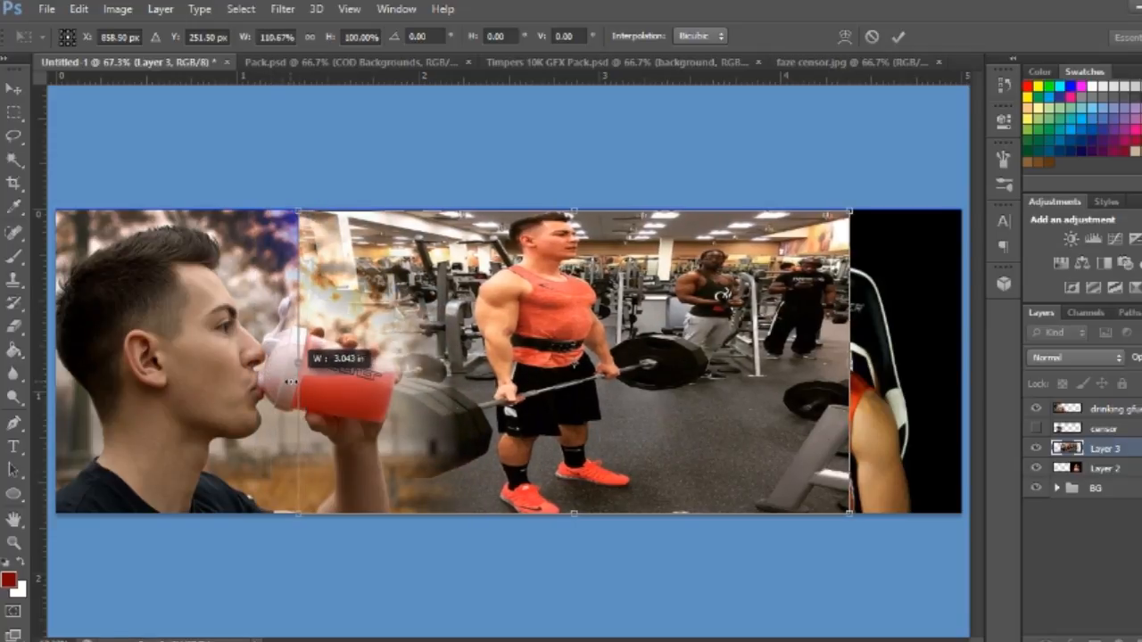
key("Return")
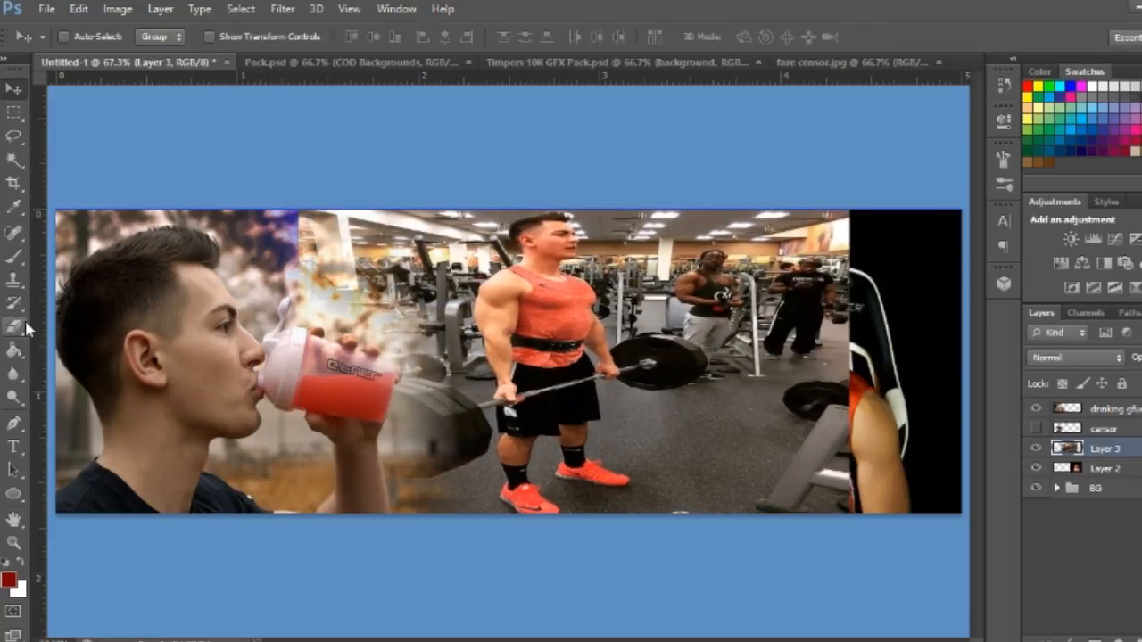
Erase the right side of the gym photo, reducing the soft Eraser to 150 px, so it fades into the headset photo's black background.
key("e")
mouse_move(875, 248)
left_mouse_down()
mouse_move(871, 171)
mouse_move(859, 306)
mouse_move(880, 509)
mouse_move(791, 566)
mouse_move(814, 438)
left_mouse_up()
key("bracketleft")
key("bracketleft")
key("bracketleft")
key("bracketleft")
key("bracketleft")
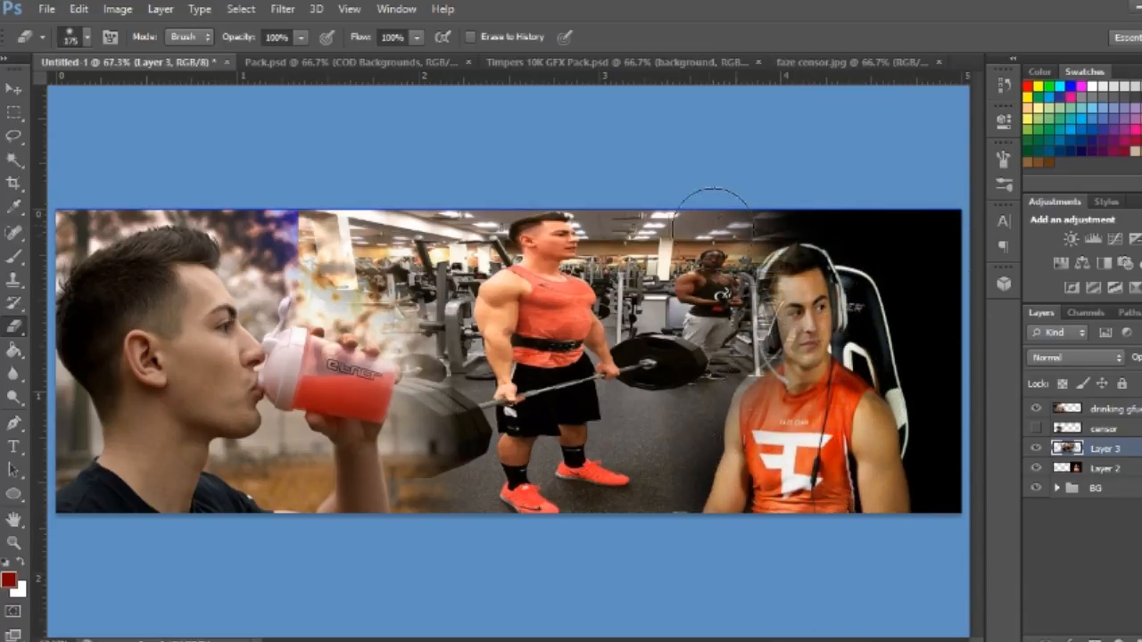
mouse_move(755, 194)
left_mouse_down()
mouse_move(773, 344)
mouse_move(786, 267)
mouse_move(734, 224)
mouse_move(705, 295)
mouse_move(720, 385)
mouse_move(741, 323)
mouse_move(768, 419)
mouse_move(718, 459)
mouse_move(744, 469)
mouse_move(687, 464)
mouse_move(777, 464)
mouse_move(657, 523)
left_mouse_up()
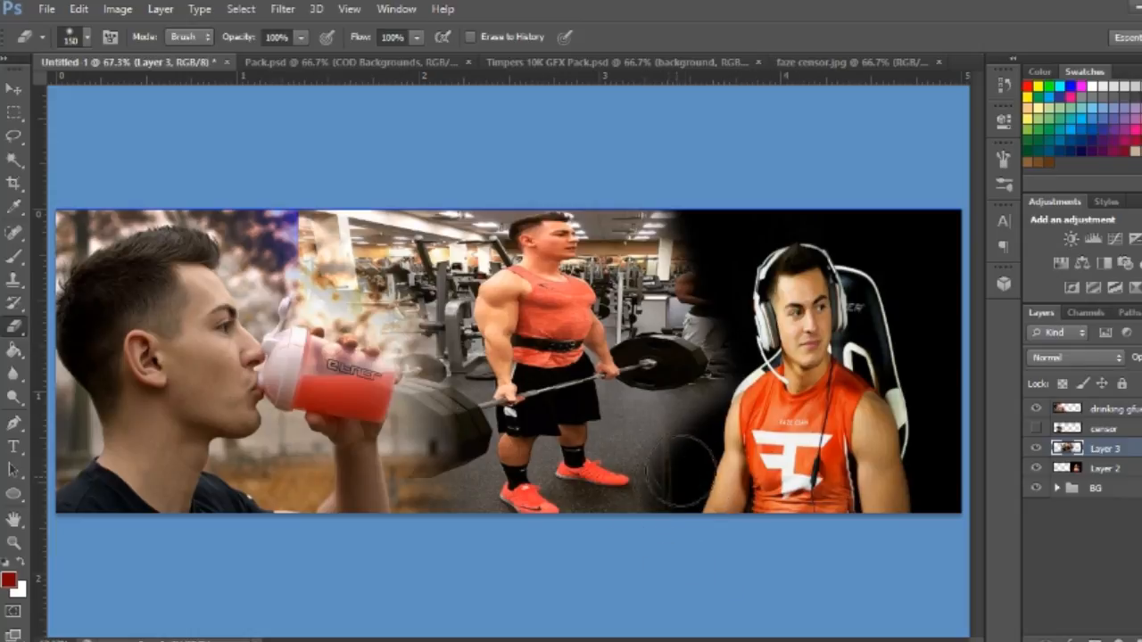
mouse_move(727, 224)
left_mouse_down()
mouse_move(694, 204)
mouse_move(696, 255)
mouse_move(719, 306)
mouse_move(652, 140)
left_mouse_up()
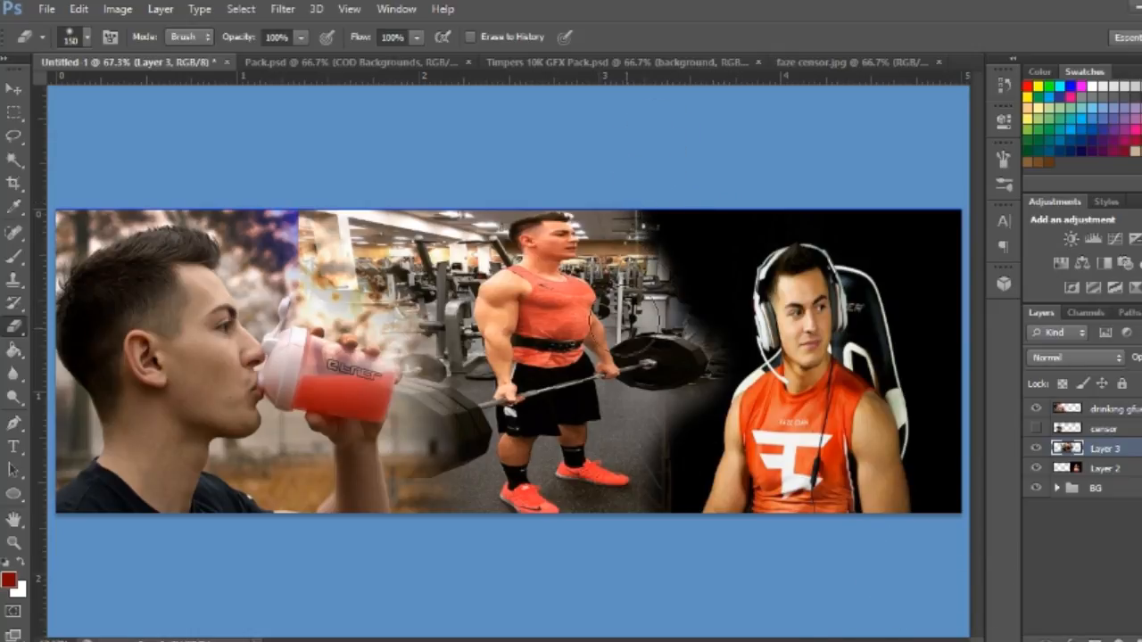
Enlarge the Layer 2 headset photo with Free Transform, stretching it upward to 107.20% height and widening both sides, and nudge it right.
left_click(1092, 470)
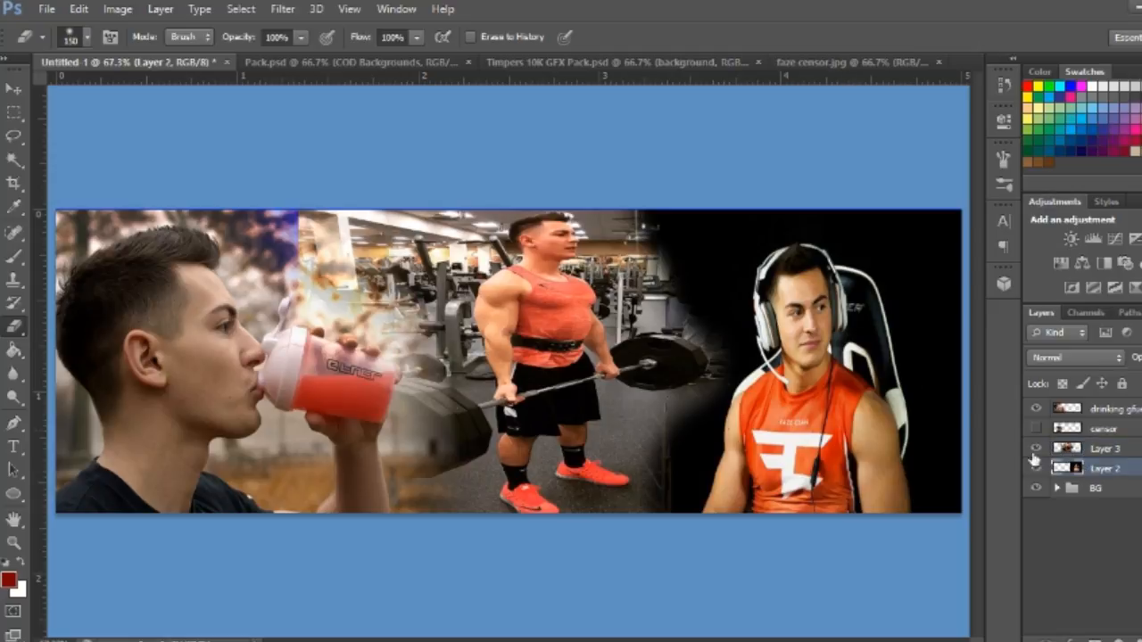
left_click(13, 90)
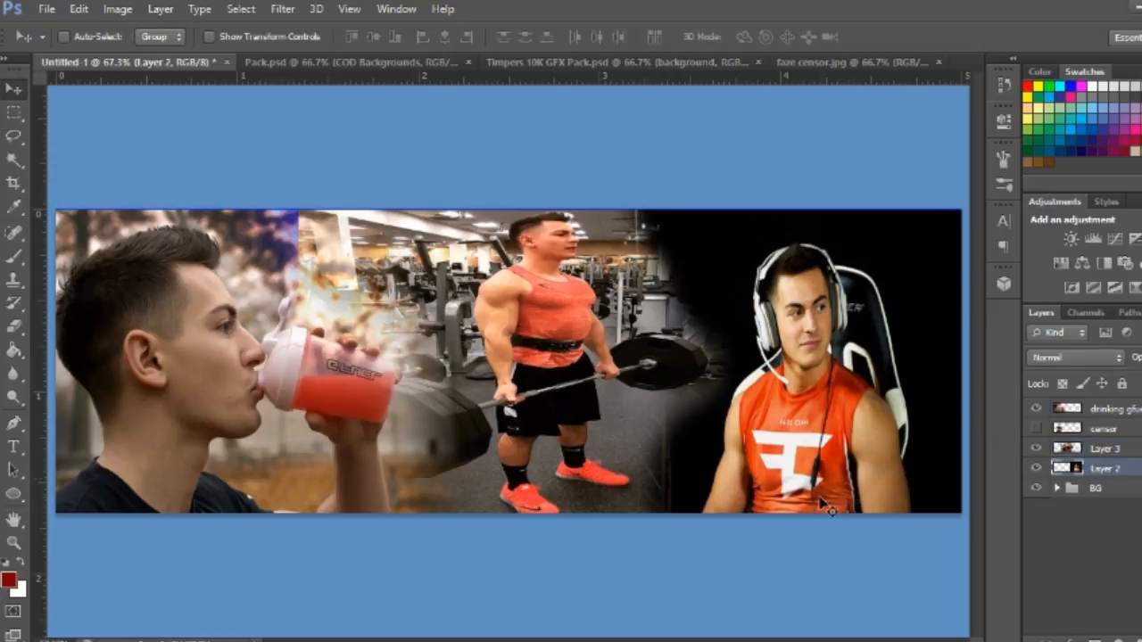
key("ctrl+t")
left_click_drag(786, 201, 813, 195)
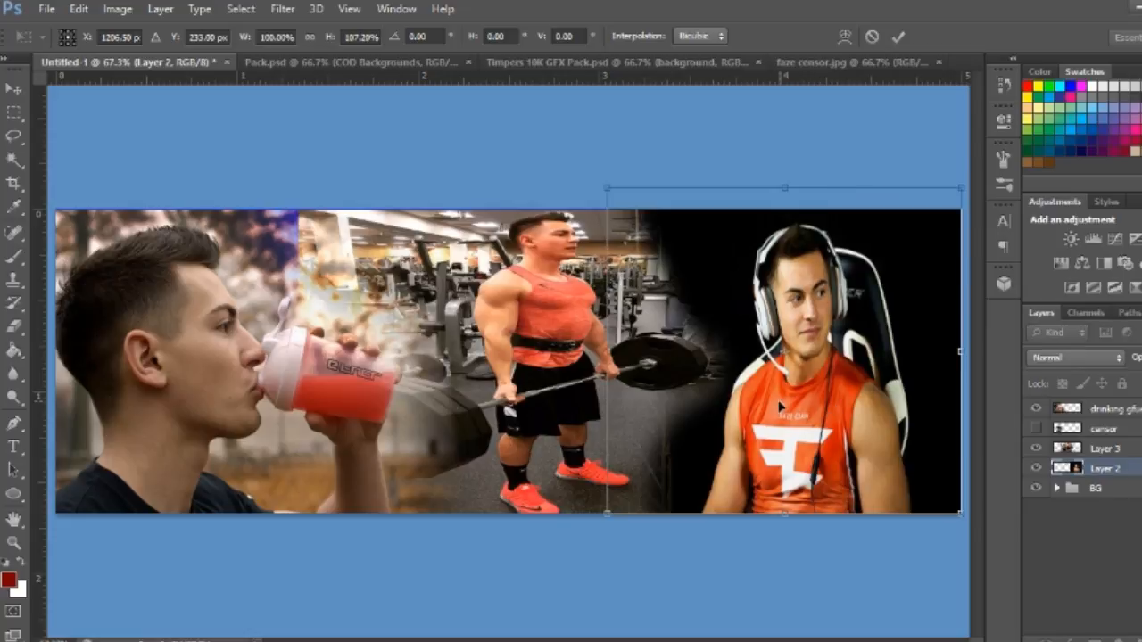
left_click_drag(607, 351, 519, 351)
left_click_drag(961, 352, 1007, 353)
left_click_drag(839, 466, 864, 464)
key("Return")
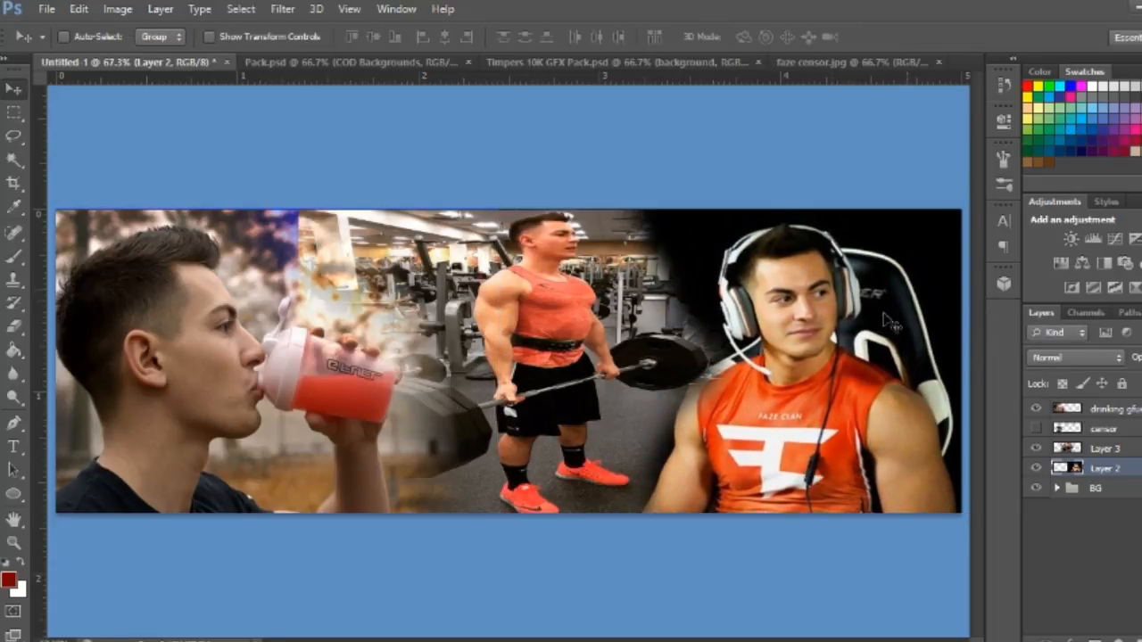
Move the censor layer to the top of the stack, place its cutout near the banner's centre, and hide the layer.
left_click(1036, 431)
left_click_drag(1107, 429, 1104, 405)
left_click_drag(207, 425, 482, 427)
left_click(1036, 408)
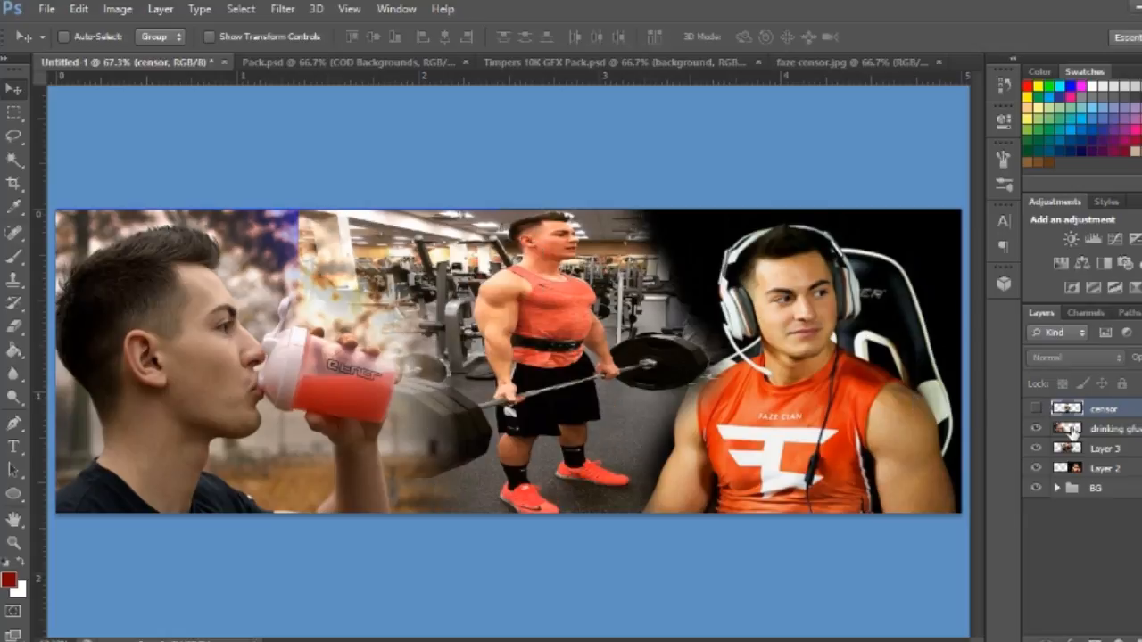
Group the drinking gfuel, Layer 3 and Layer 2 photo layers together.
left_click(1124, 431, "ctrl")
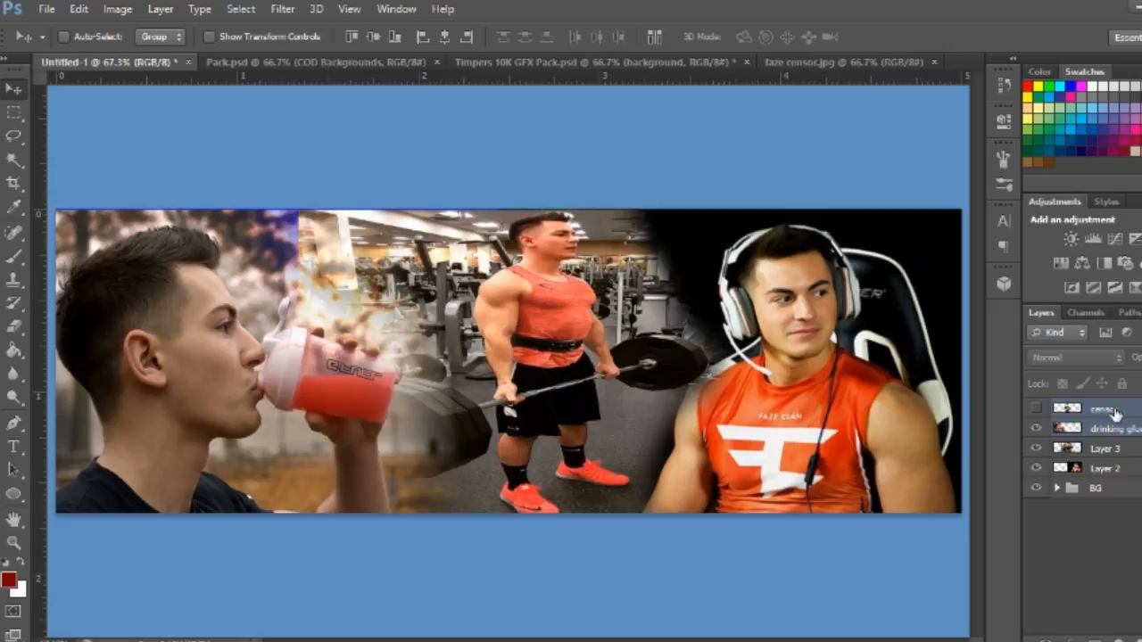
left_click(1110, 415)
left_click(1119, 430)
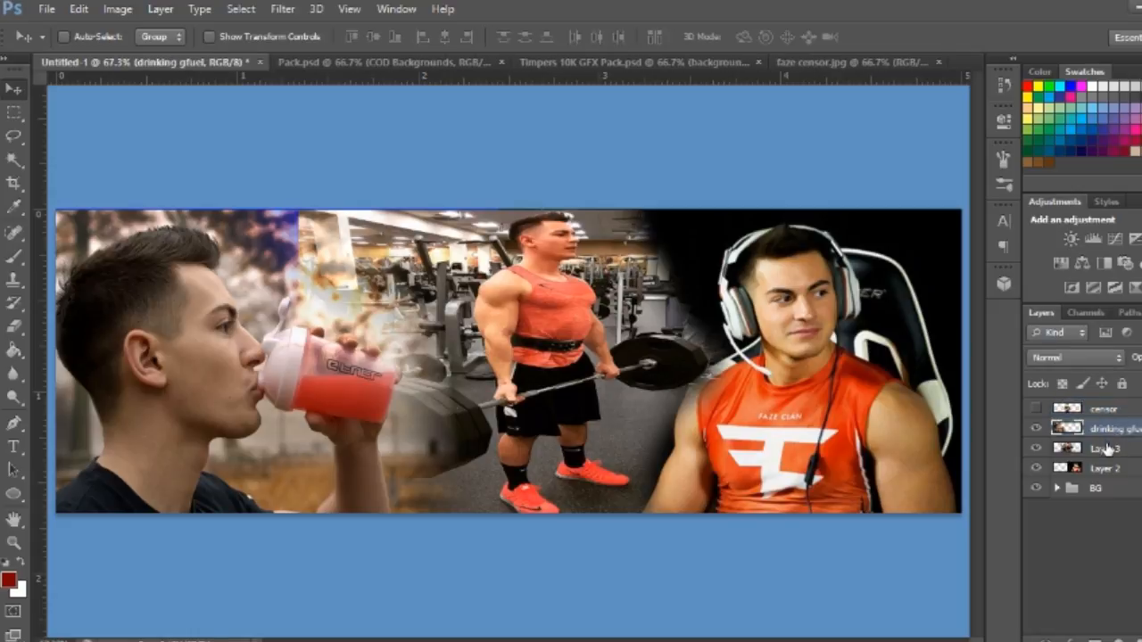
left_click(1107, 449, "shift")
left_click(1111, 470, "shift")
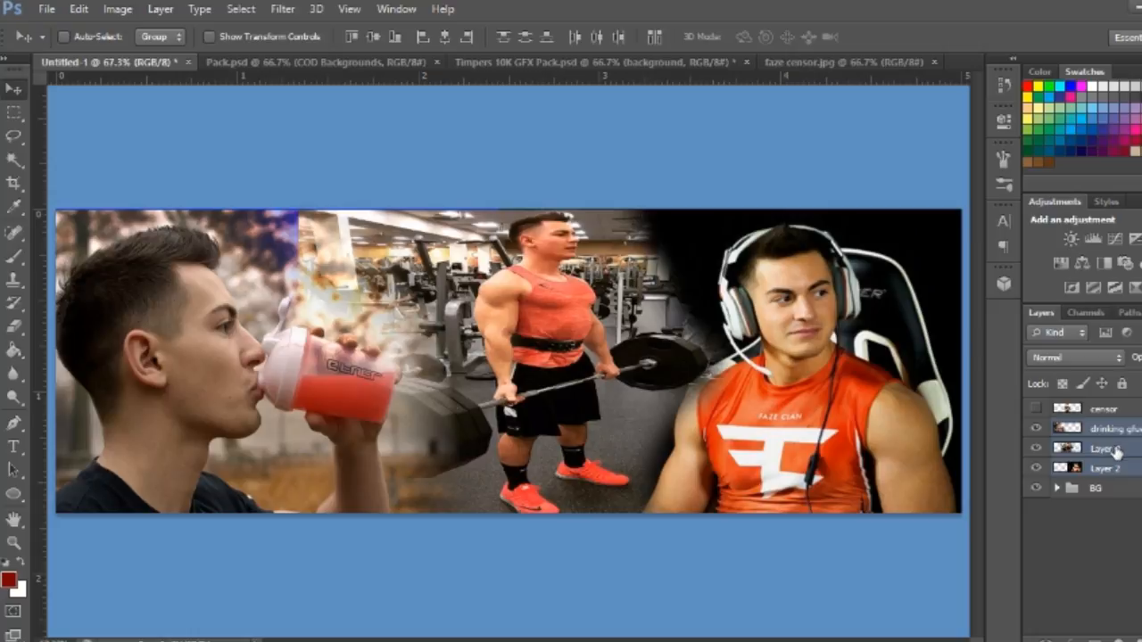
key("ctrl+g")
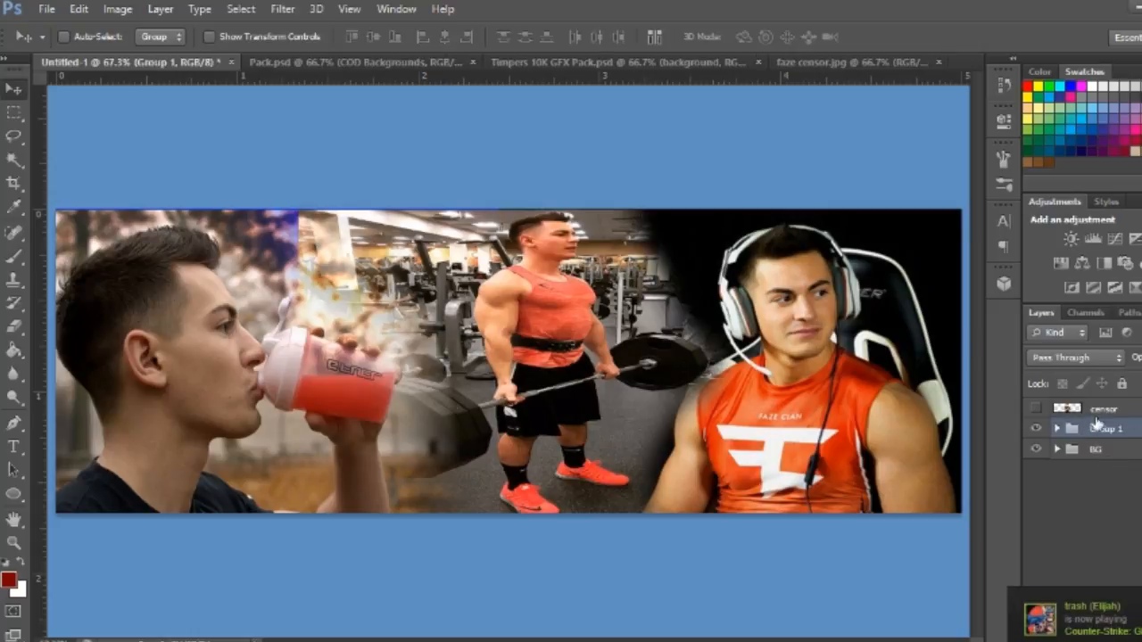
Try the Multiply blend mode on Group 1, show the censor layer against it, and return the group to Pass Through.
left_click(1097, 363)
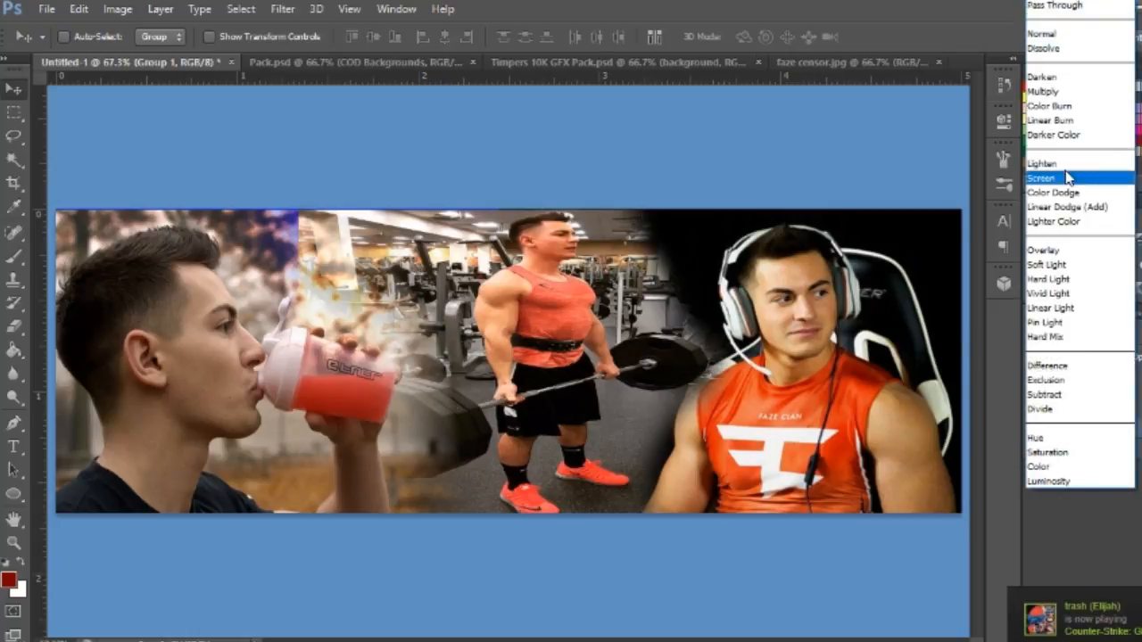
left_click(1065, 92)
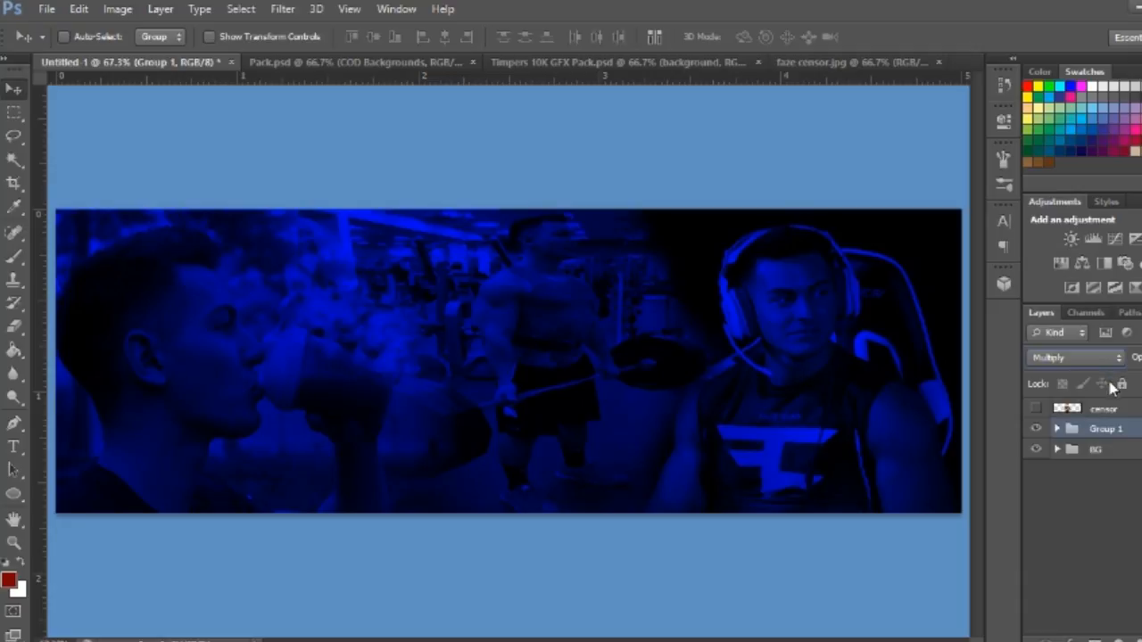
left_click(1036, 428)
left_click(1037, 407)
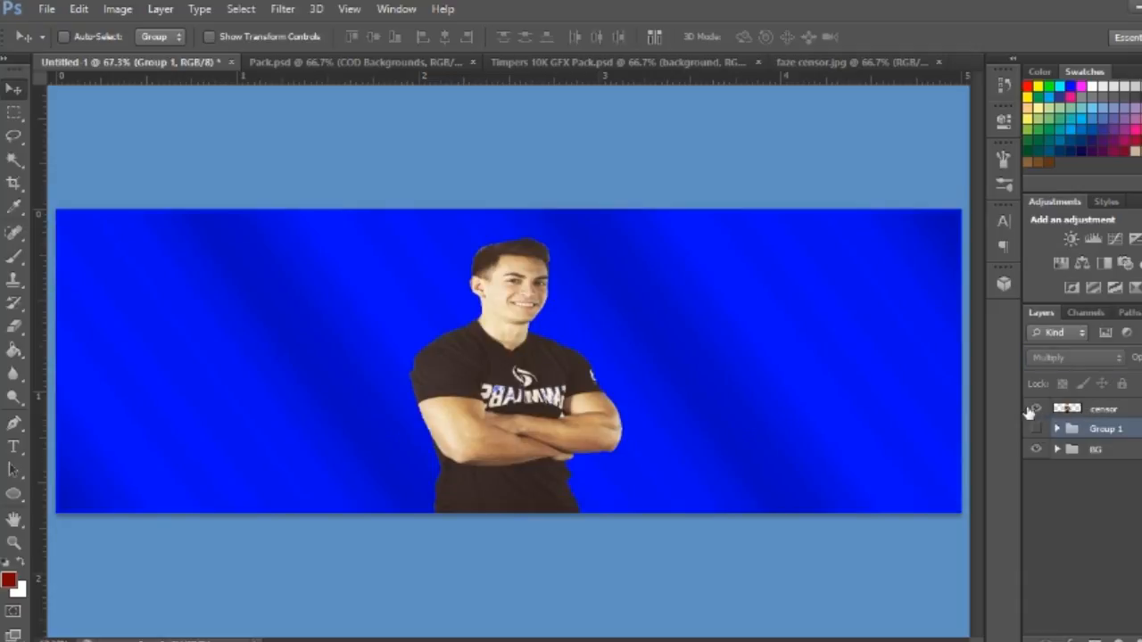
left_click(1036, 429)
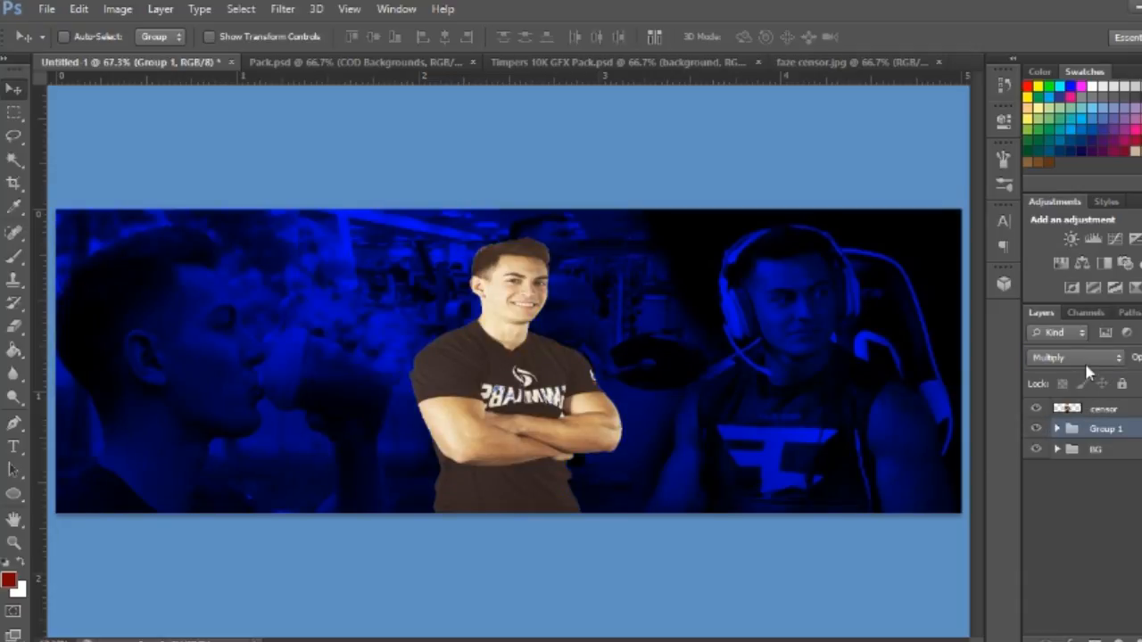
left_click(1094, 358)
left_click(1062, 9)
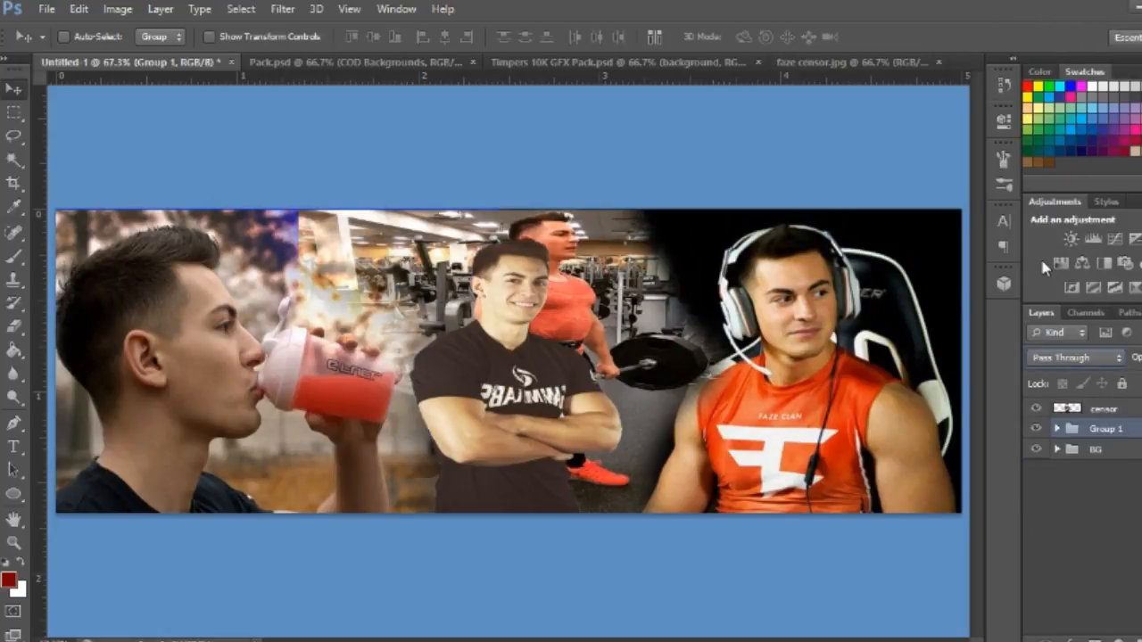
Move the censor cutout left so it stands between the drinking photo's face and the weightlifter.
left_click(1107, 412)
left_click_drag(491, 368, 303, 373)
left_click_drag(439, 310, 312, 369)
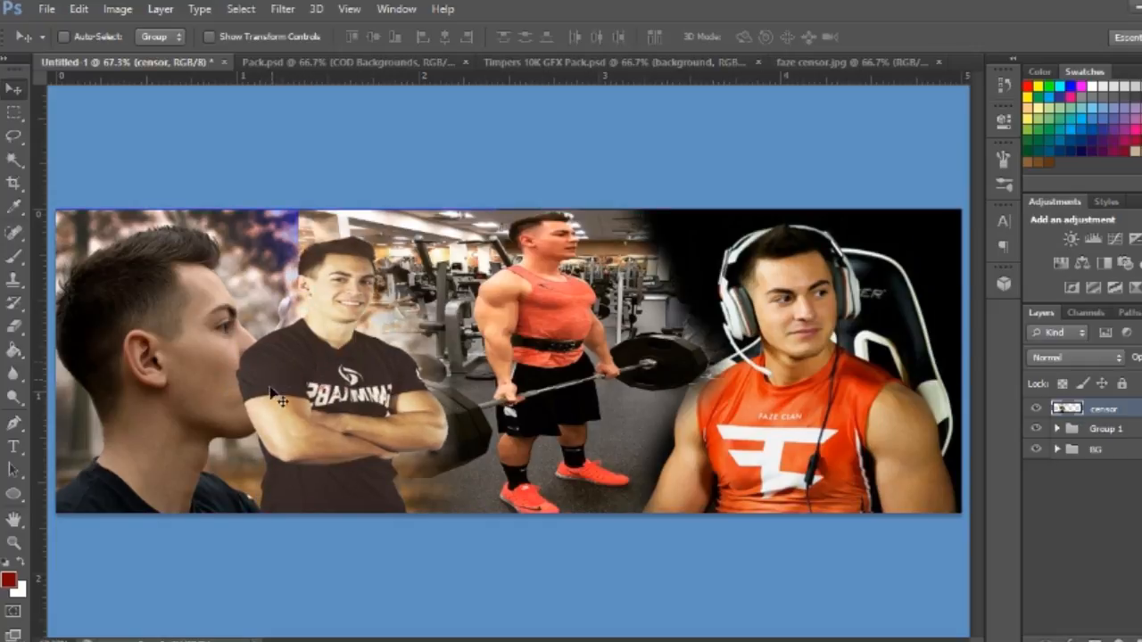
Set Group 1's blend mode to Multiply and its opacity to 80%.
left_click(1076, 429)
left_click(1037, 429, "alt")
left_click(1037, 429, "alt")
left_click(1087, 356)
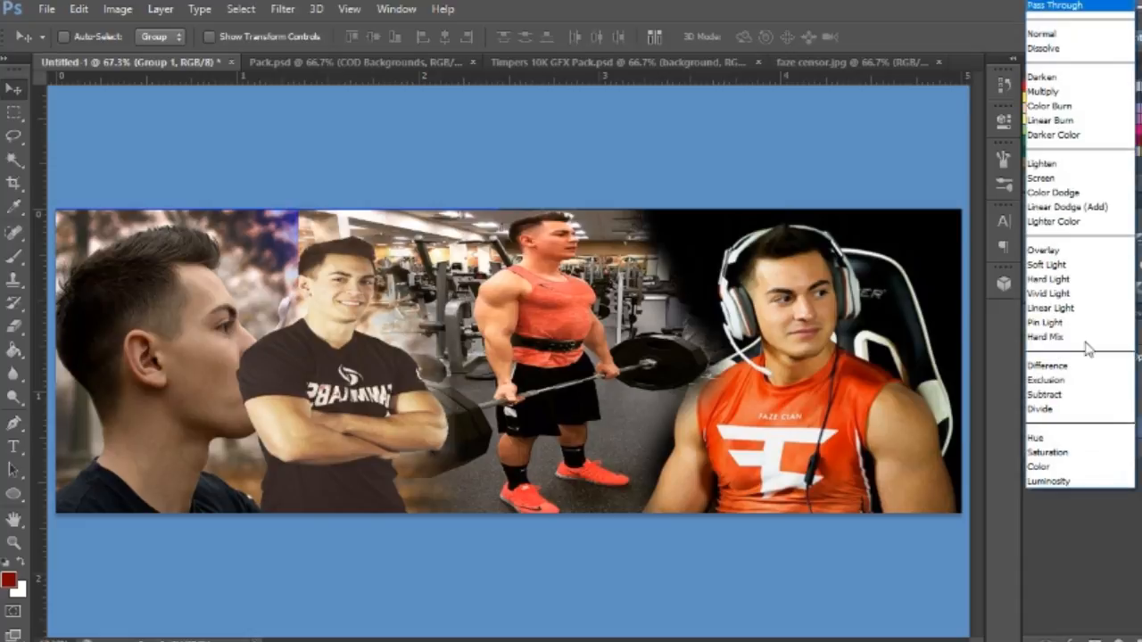
left_click(1062, 92)
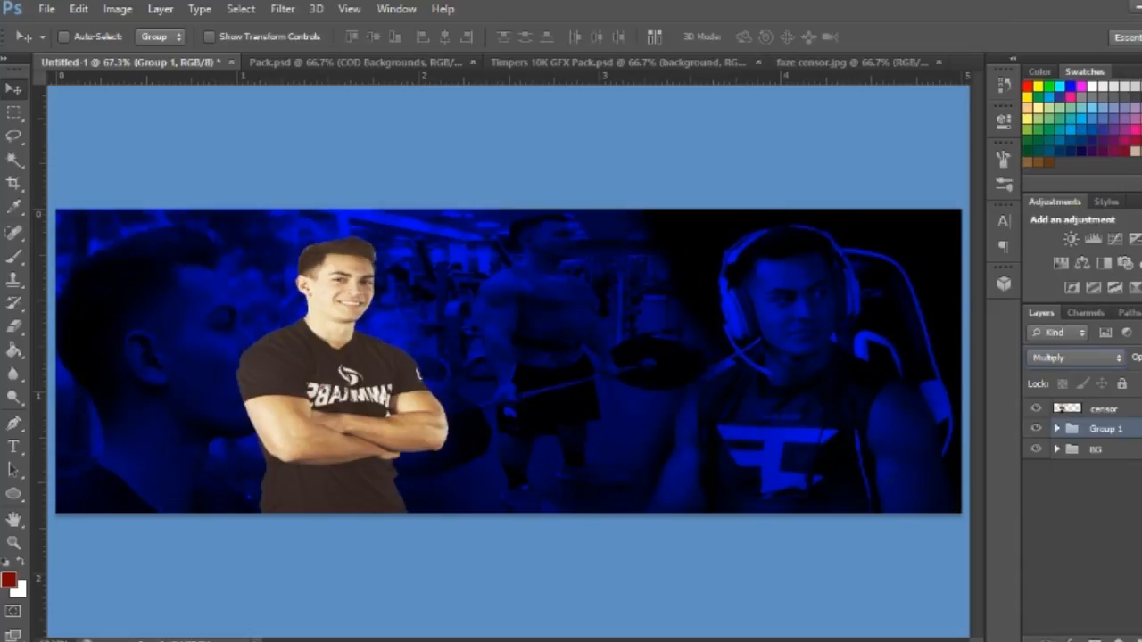
left_click(1141, 358)
left_click(1085, 360)
type("80")
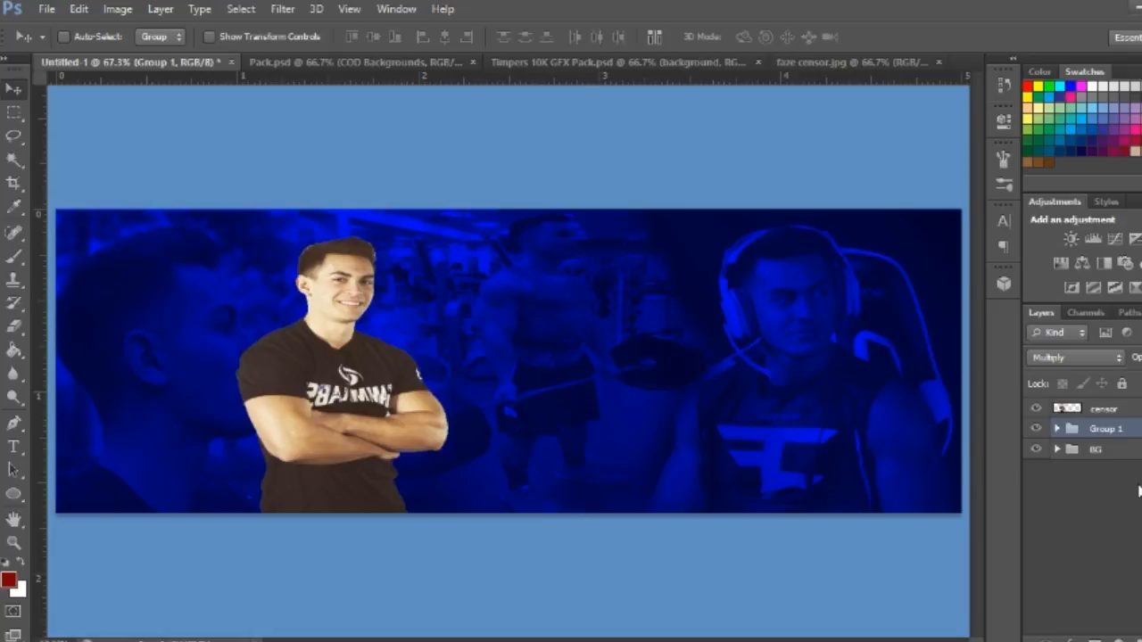
Expand the BG group to inspect its layers, collapse it, and select Group 1.
left_click(1051, 454)
left_click(1057, 449)
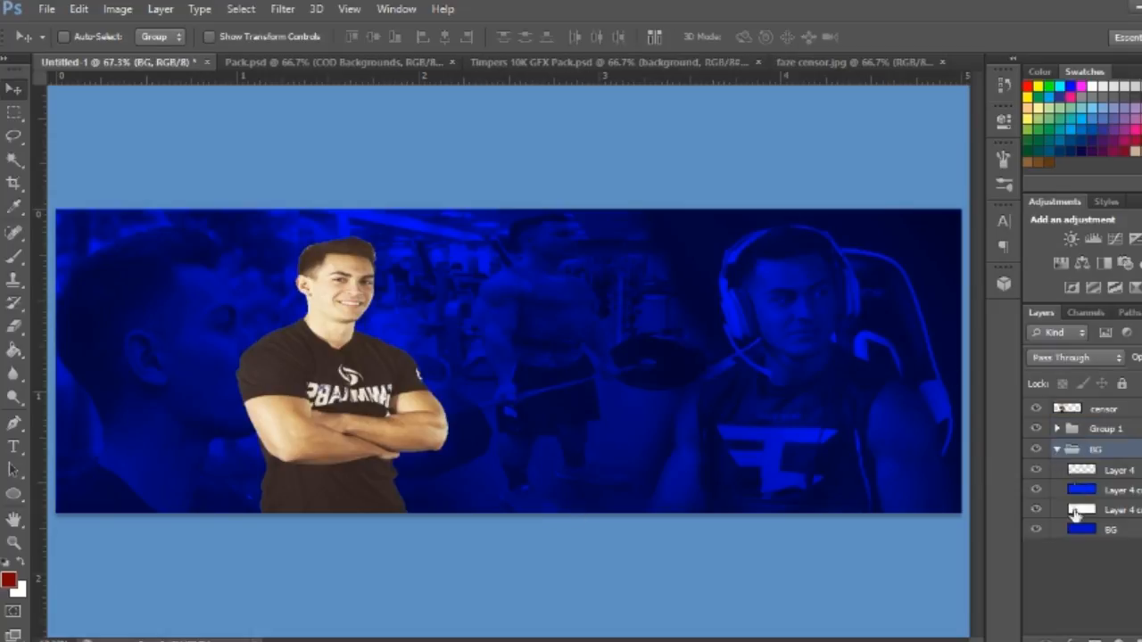
left_click(1111, 531)
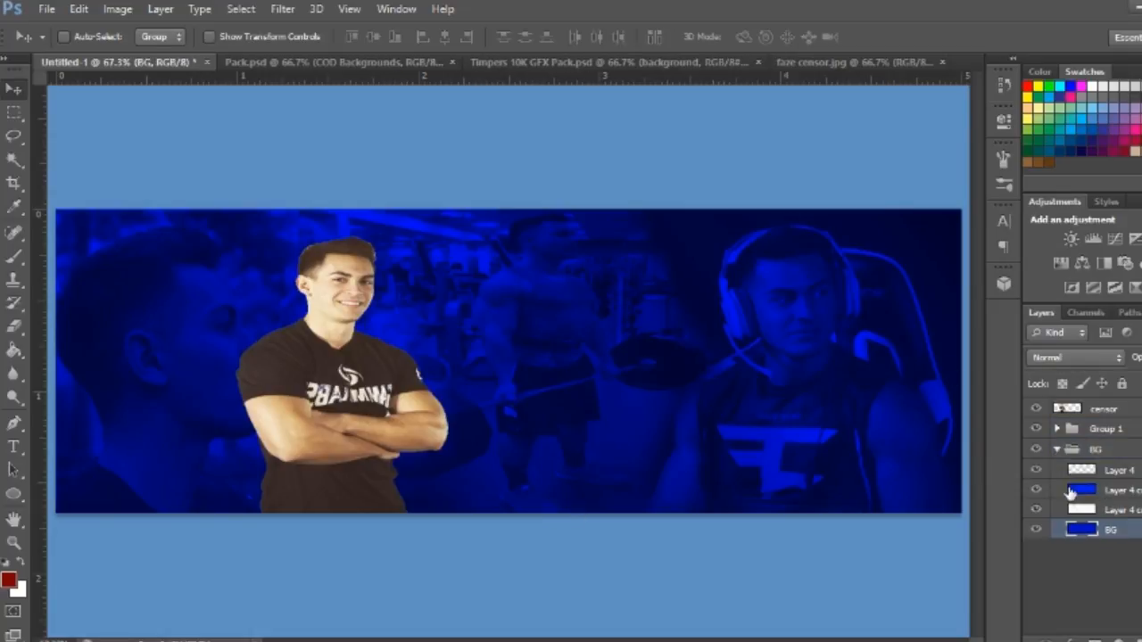
left_click(1057, 449)
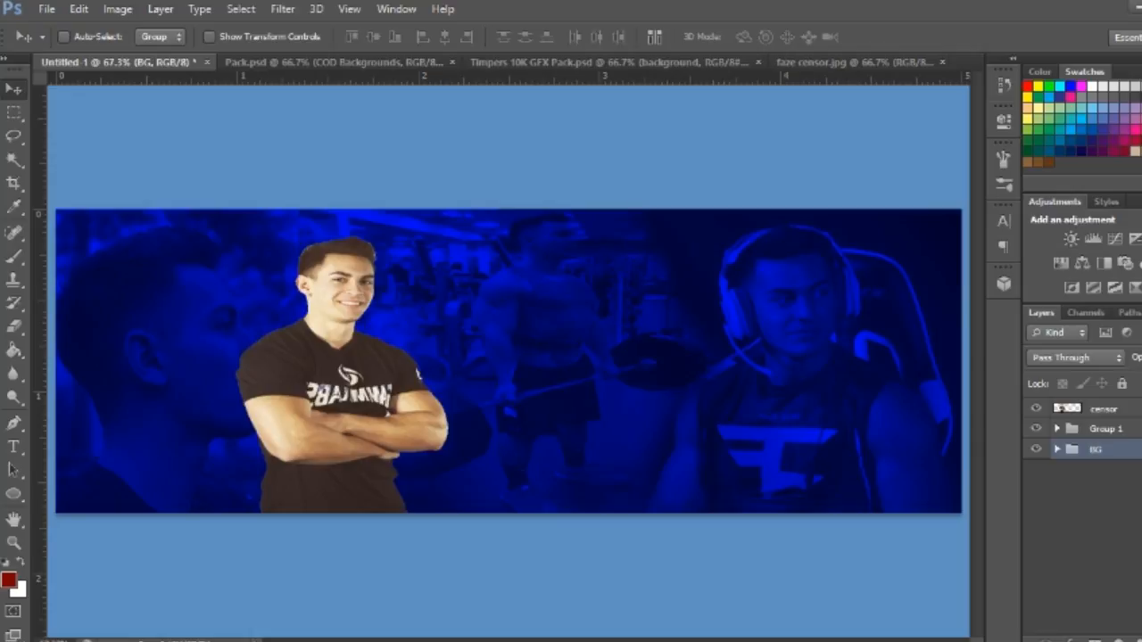
left_click(1122, 428)
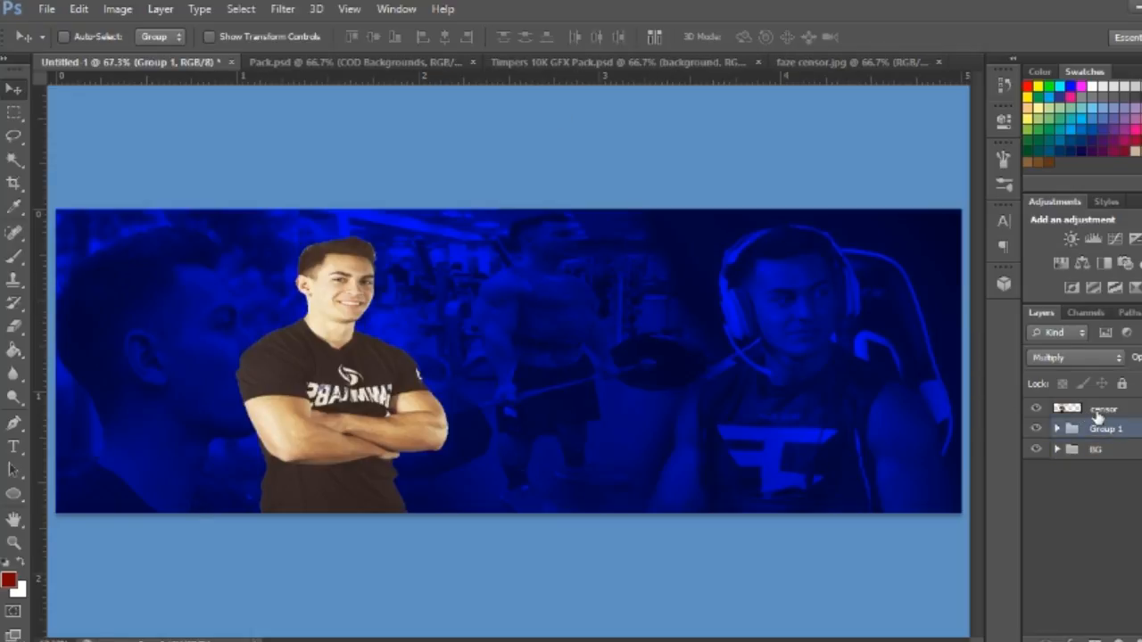
Add a new empty layer directly above the censor layer.
left_click(1099, 412)
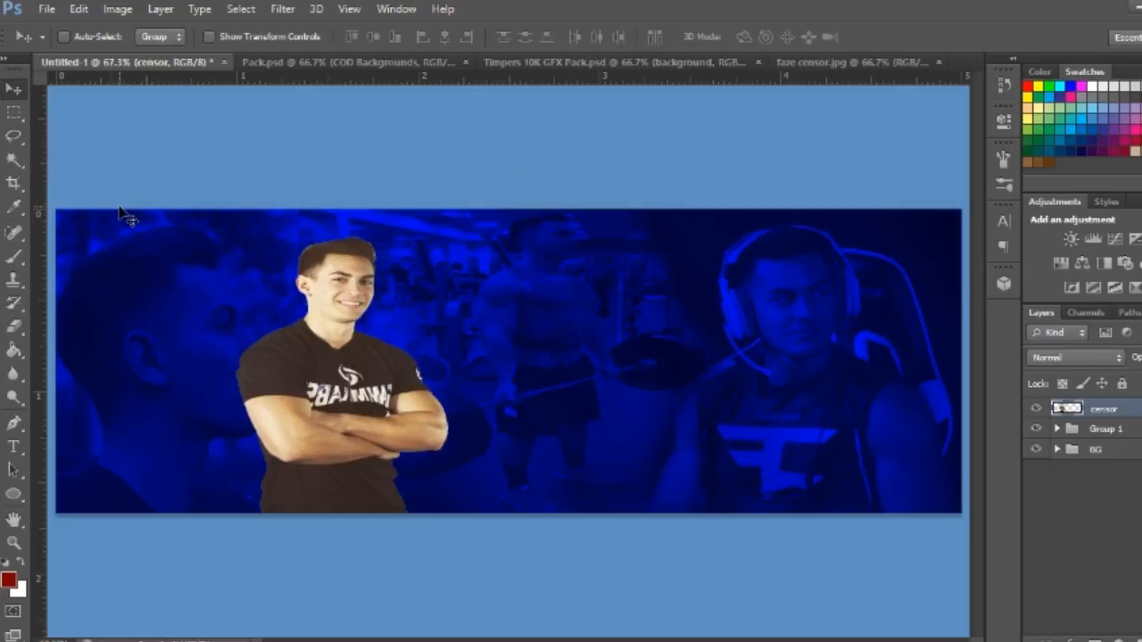
left_click(329, 7)
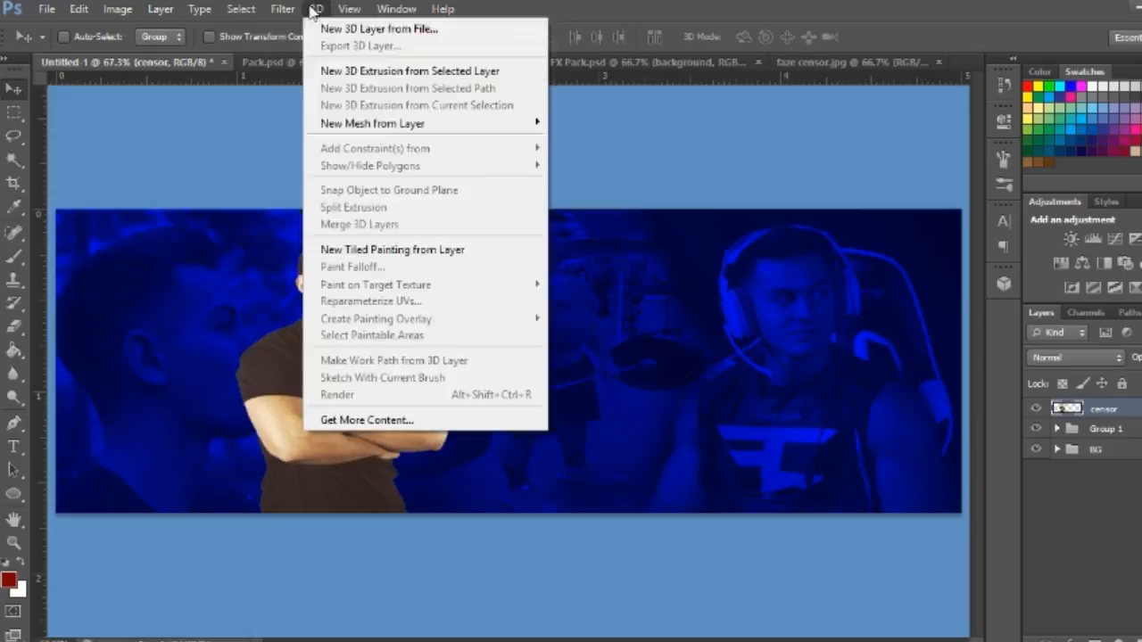
left_click(663, 171)
key("ctrl+alt+shift+n")
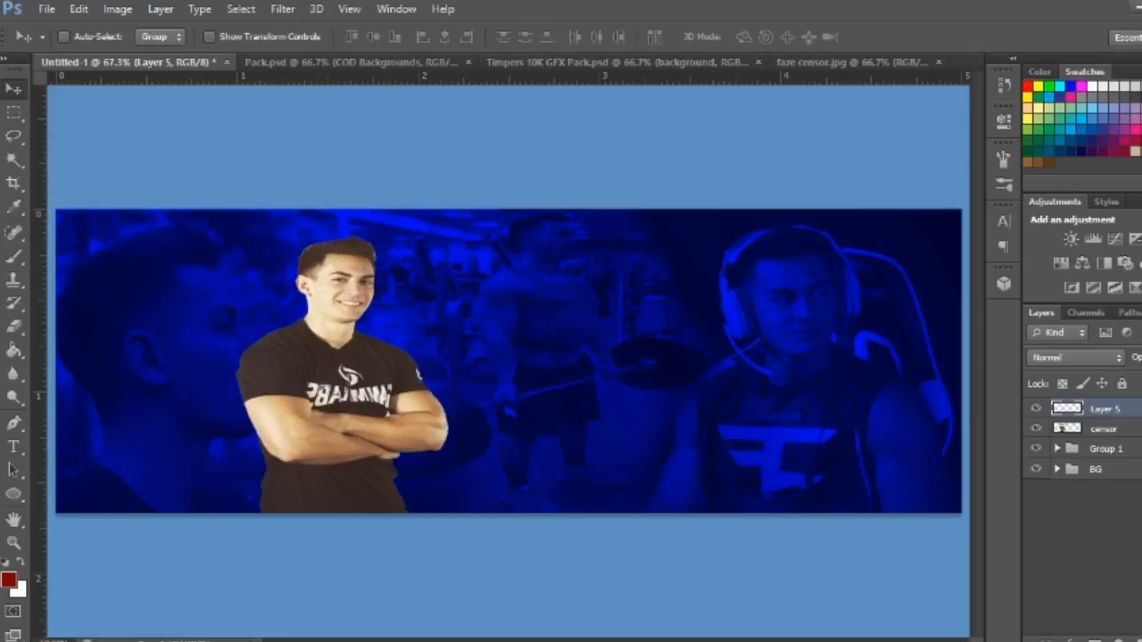
Move the censor cutout slightly right and reselect the new empty layer above it.
left_click(1102, 429)
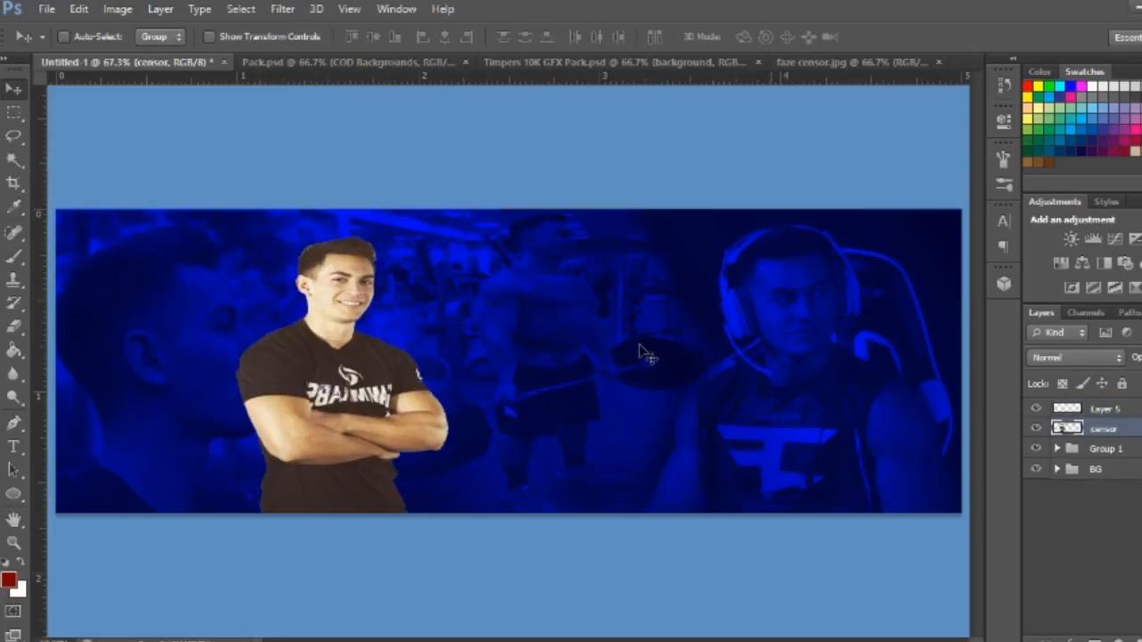
mouse_move(335, 371)
left_mouse_down()
mouse_move(357, 351)
mouse_move(351, 370)
left_mouse_up()
left_click(1116, 409)
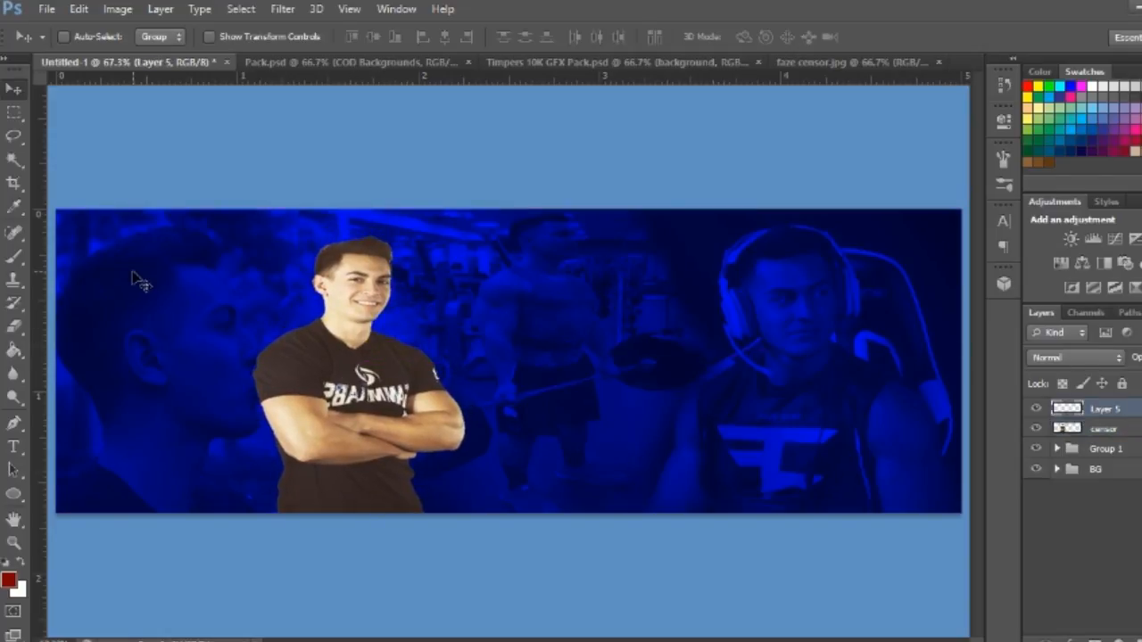
Confirm dark red 7b0000 as the foreground colour and select the whole banner with the Rectangular Marquee tool.
left_click(7, 582)
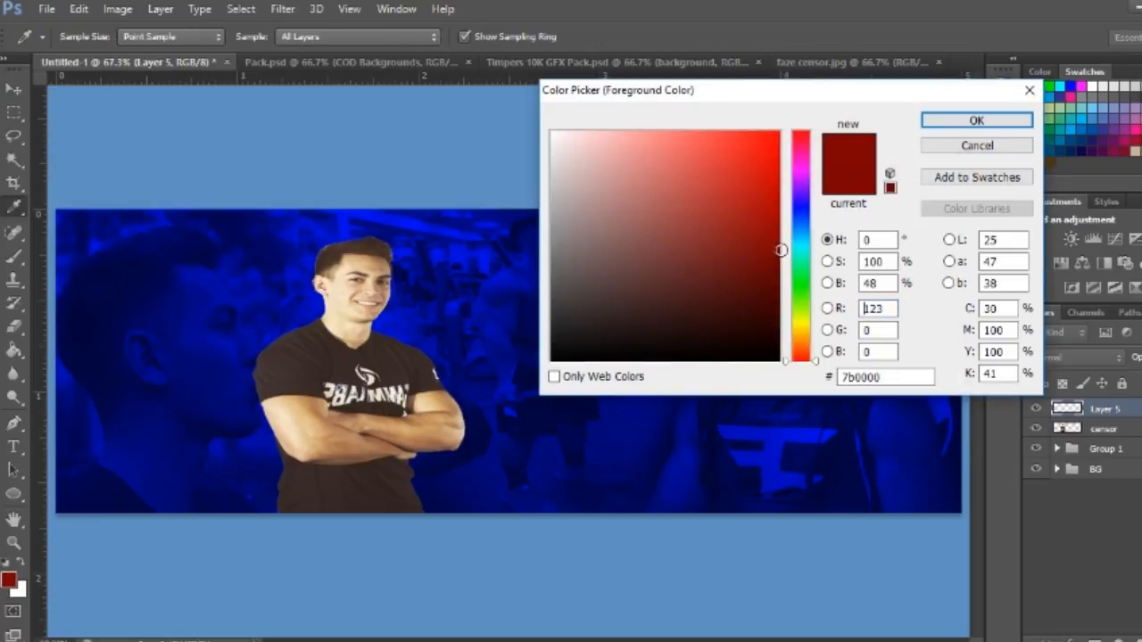
left_click(977, 121)
key("v")
left_click(14, 112)
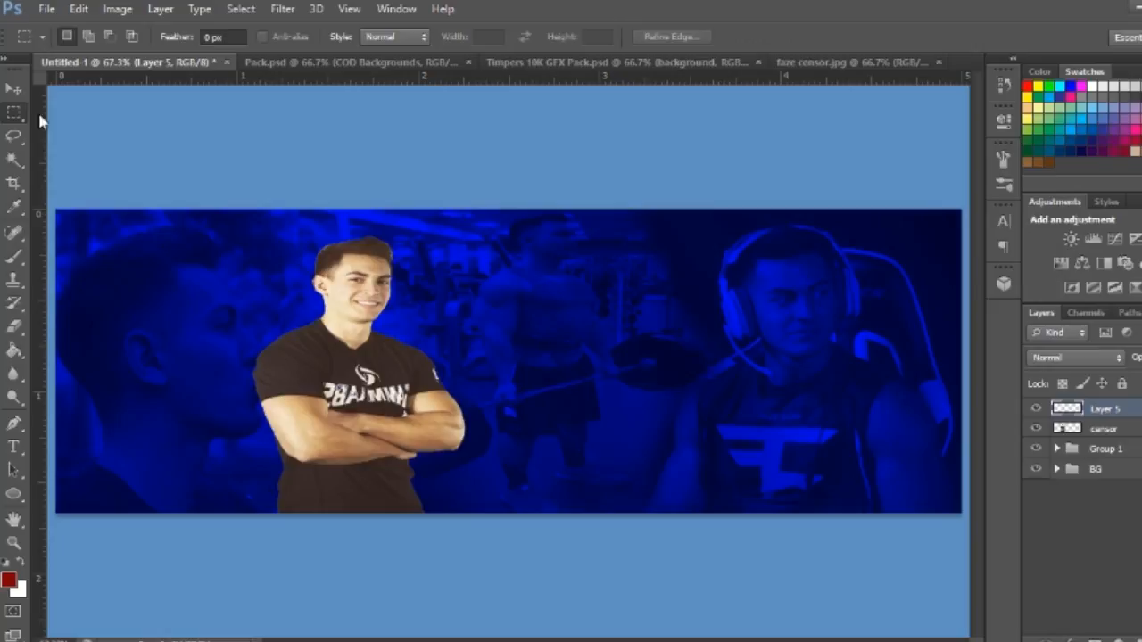
left_click_drag(54, 208, 962, 514)
Convert the full-banner selection into a thin border selection around the banner's edges.
right_click(839, 482)
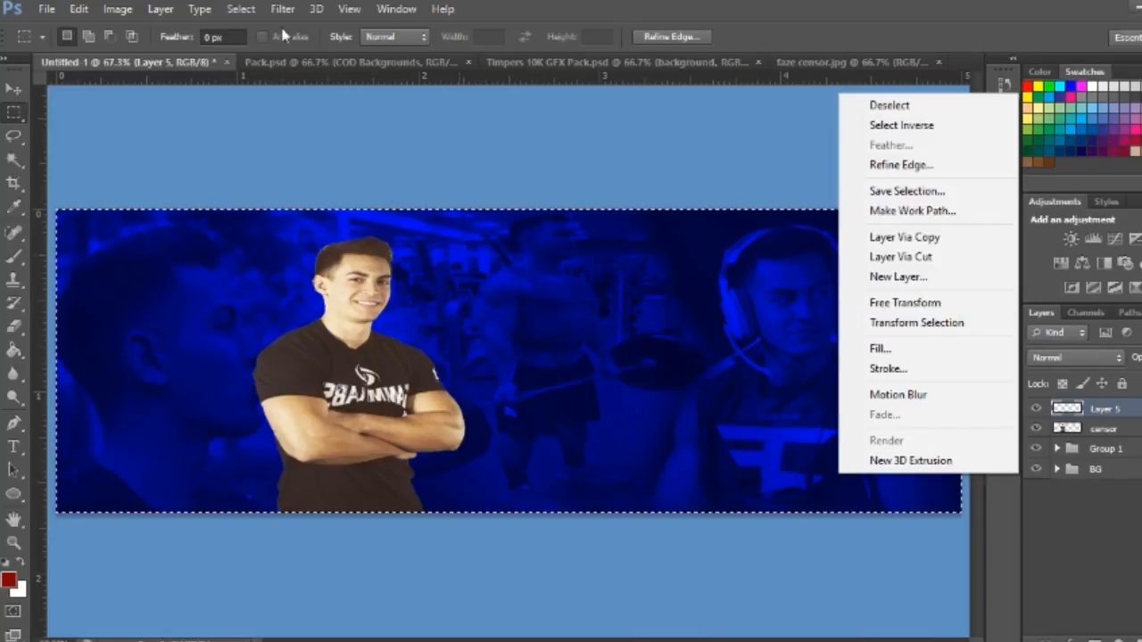
left_click(359, 12)
left_click(245, 9)
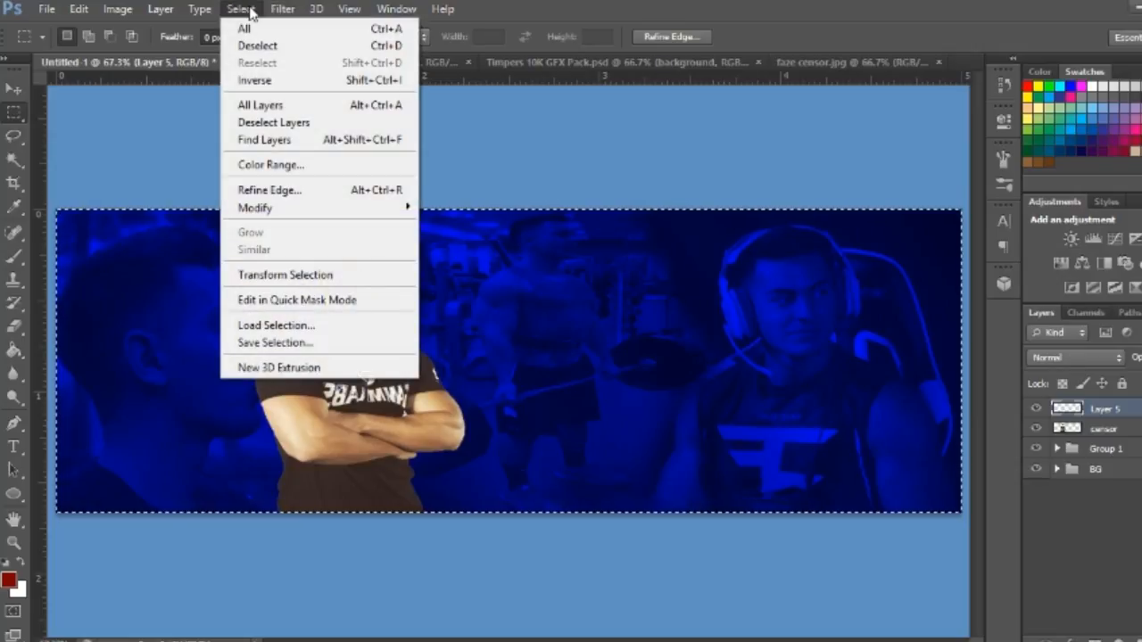
mouse_move(259, 207)
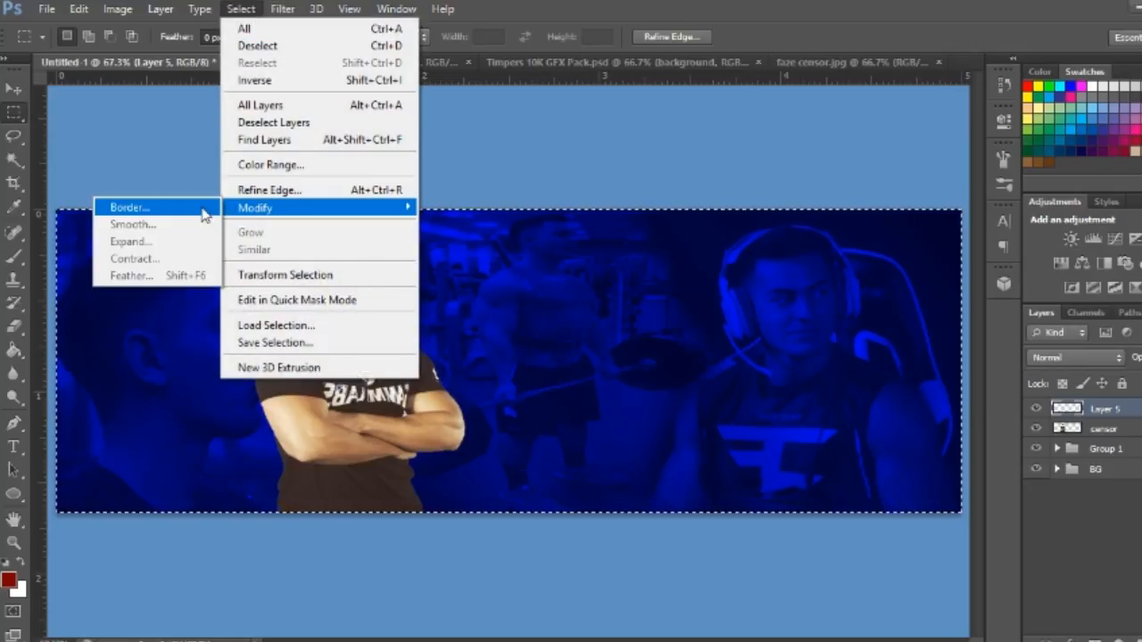
left_click(123, 207)
left_click(678, 249)
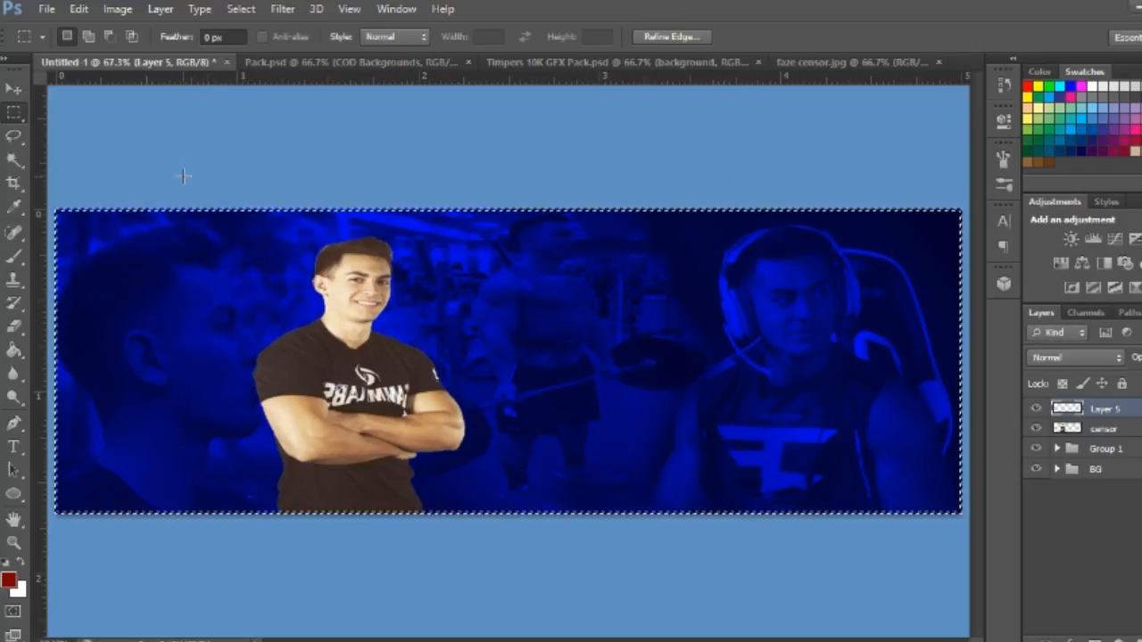
Fill the border selection with the dark red foreground colour, deselect, and set the layer's blend mode to Linear Dodge (Add).
right_click(340, 257)
left_click(419, 513)
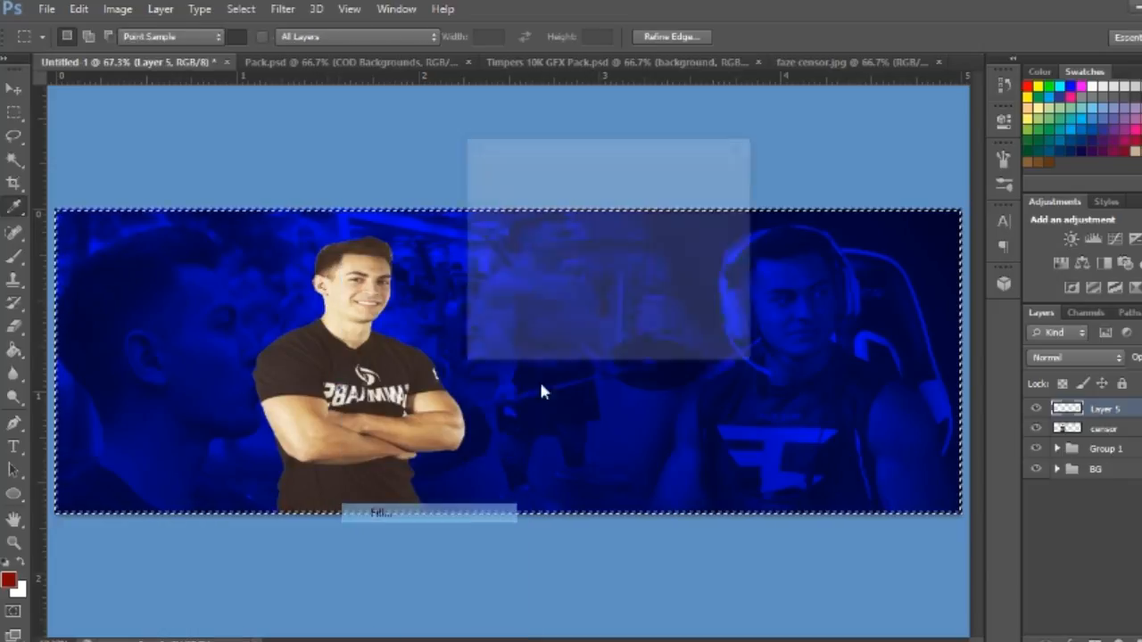
left_click(638, 197)
left_click(576, 215)
left_click(709, 182)
key("m")
key("ctrl+d")
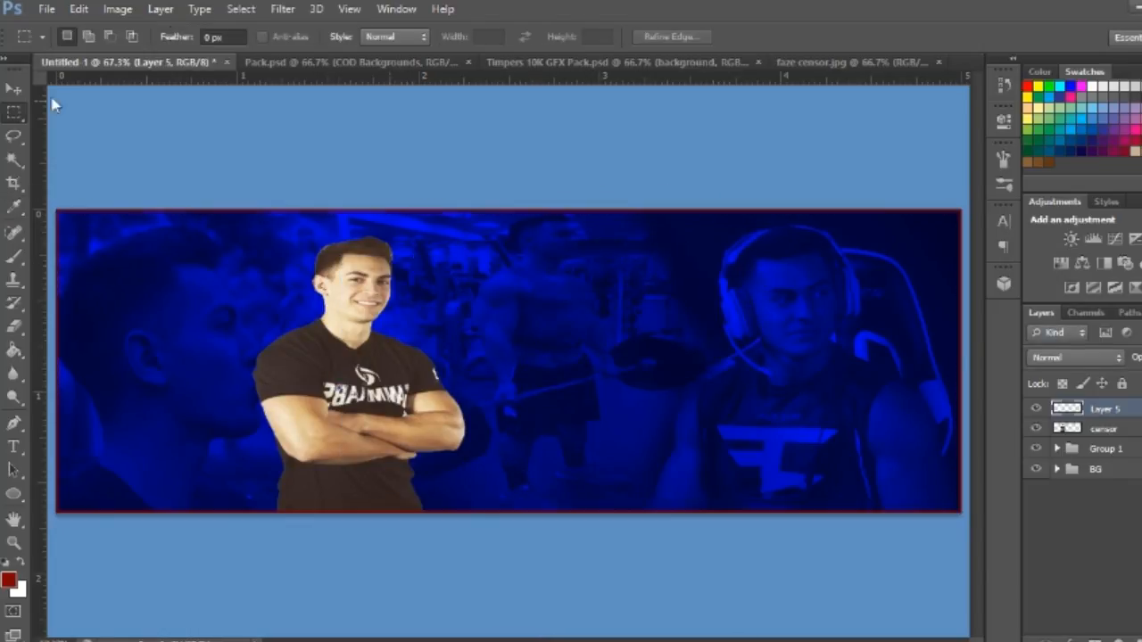
left_click(1066, 357)
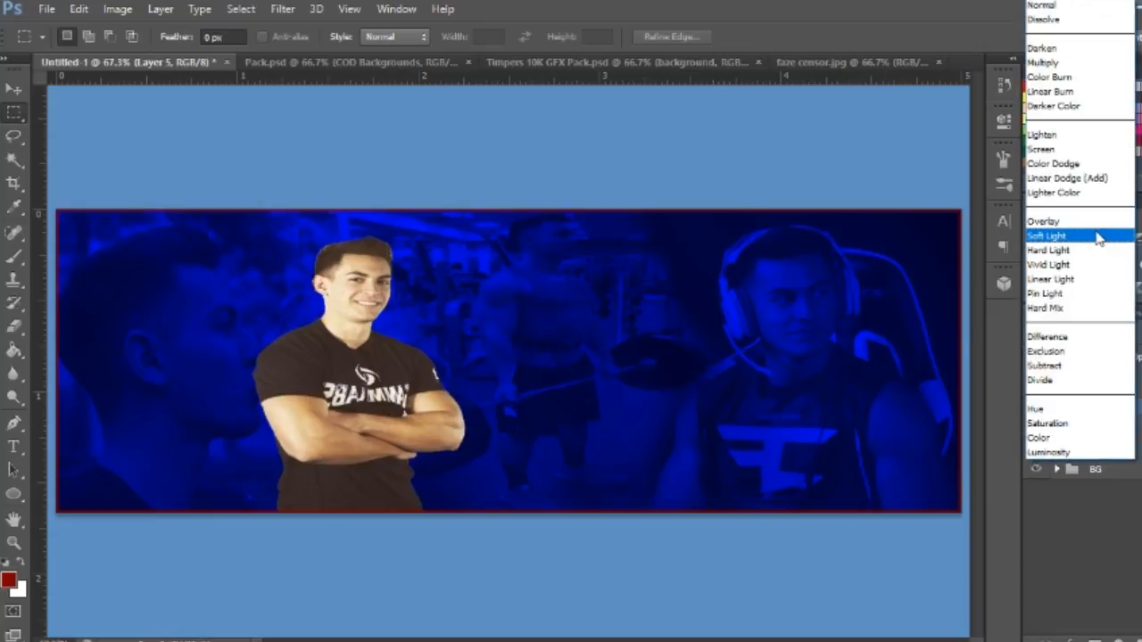
left_click(1106, 181)
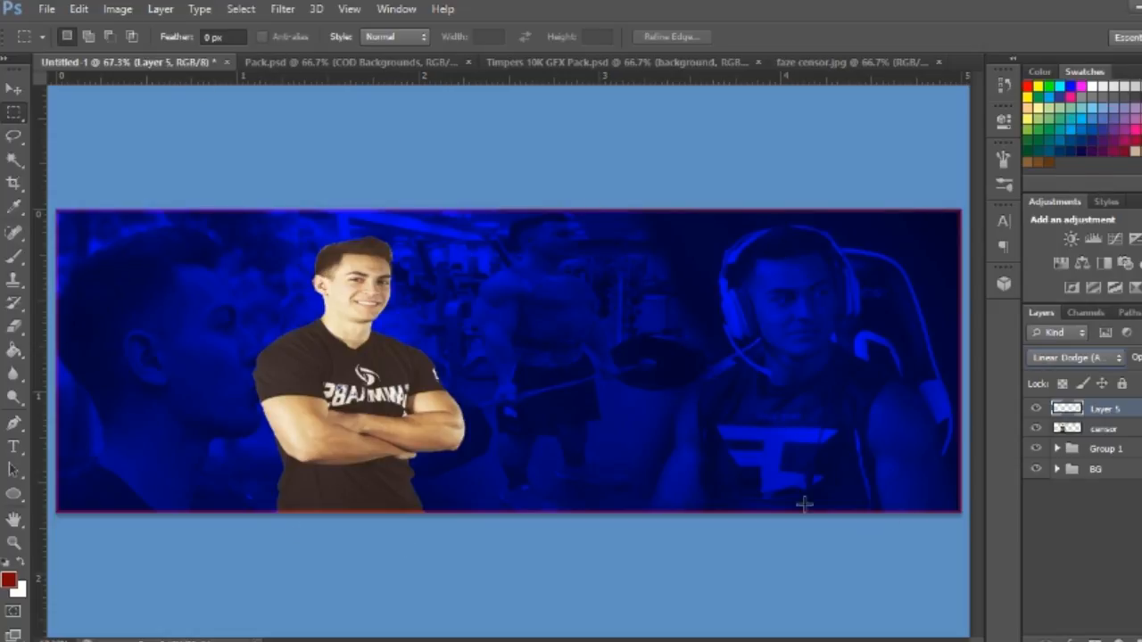
Expand the BG group and hide Group 1, the censor layer and Layer 5 to show only the striped background.
left_click(1057, 449)
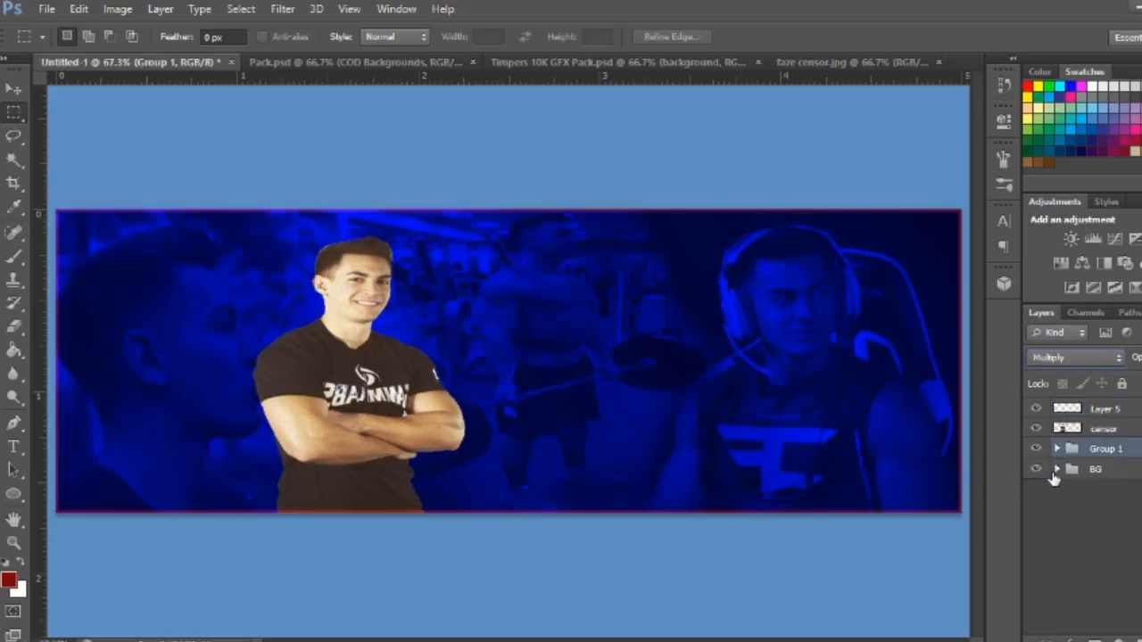
left_click(1058, 470)
left_click(1058, 470)
mouse_move(1035, 449)
left_mouse_down()
mouse_move(1036, 426)
mouse_move(1042, 437)
left_mouse_up()
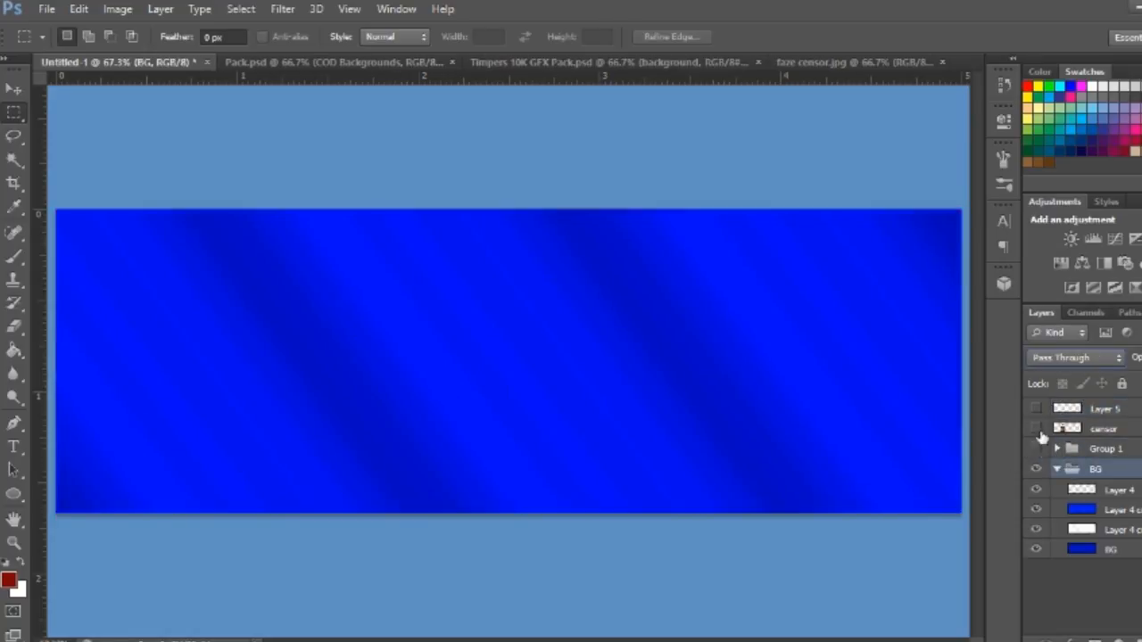
Add a new layer named White above Layer 4 copy 7 inside the BG group.
left_click(1116, 511)
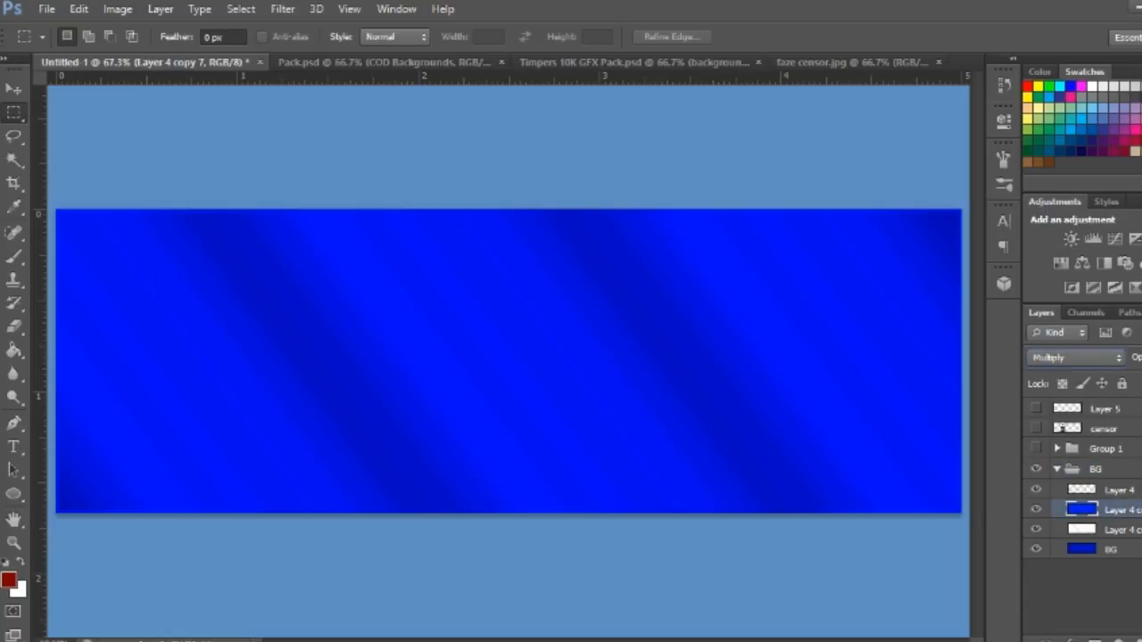
left_click(1141, 639)
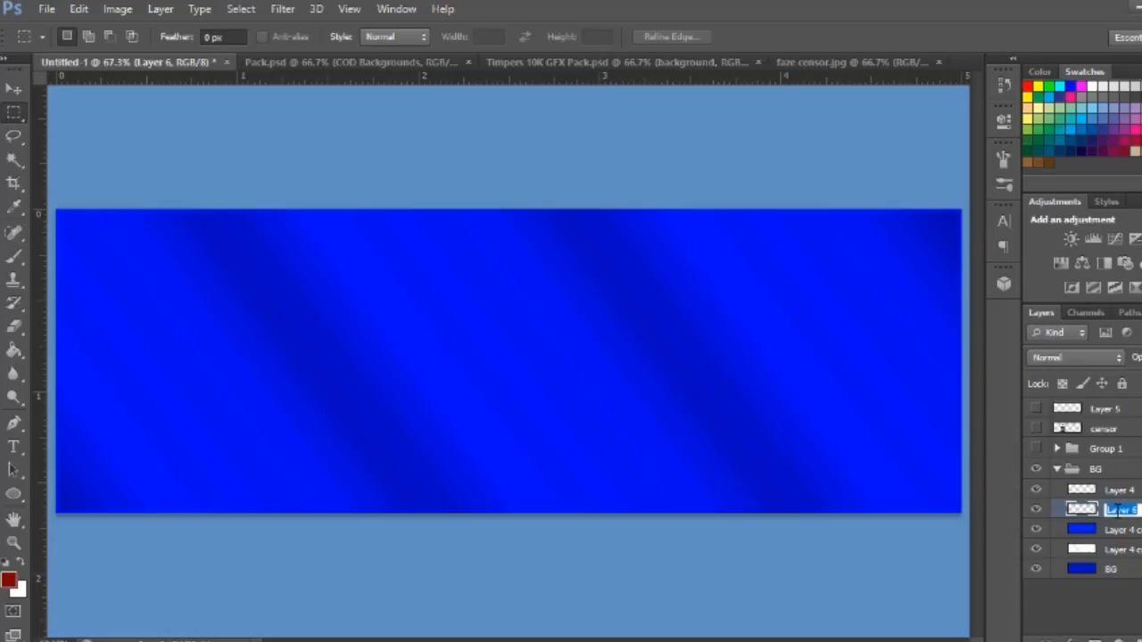
key("Return")
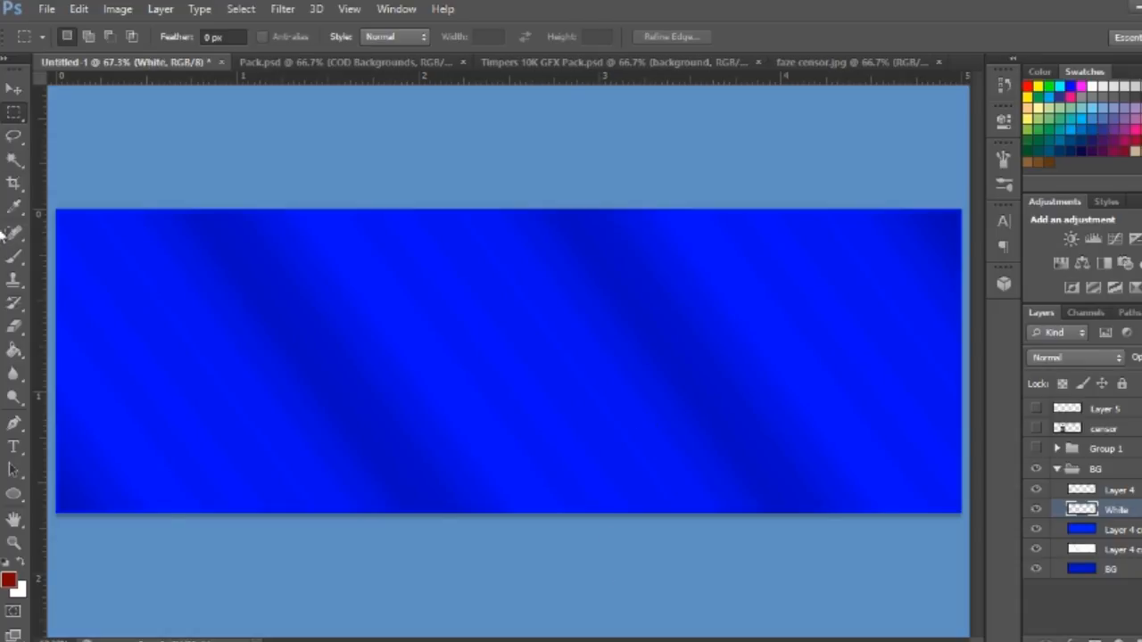
Paint white along the banner's top and bottom edges on the White layer with a soft round 600 px brush.
left_click(13, 257)
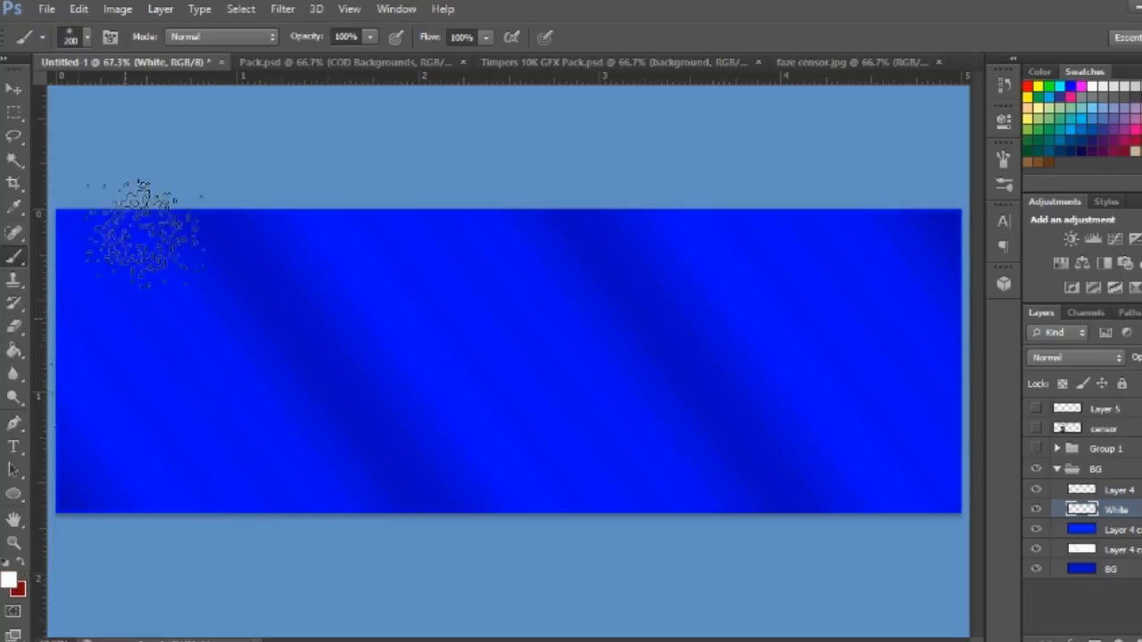
left_click(86, 38)
left_click(31, 174)
left_click(815, 3)
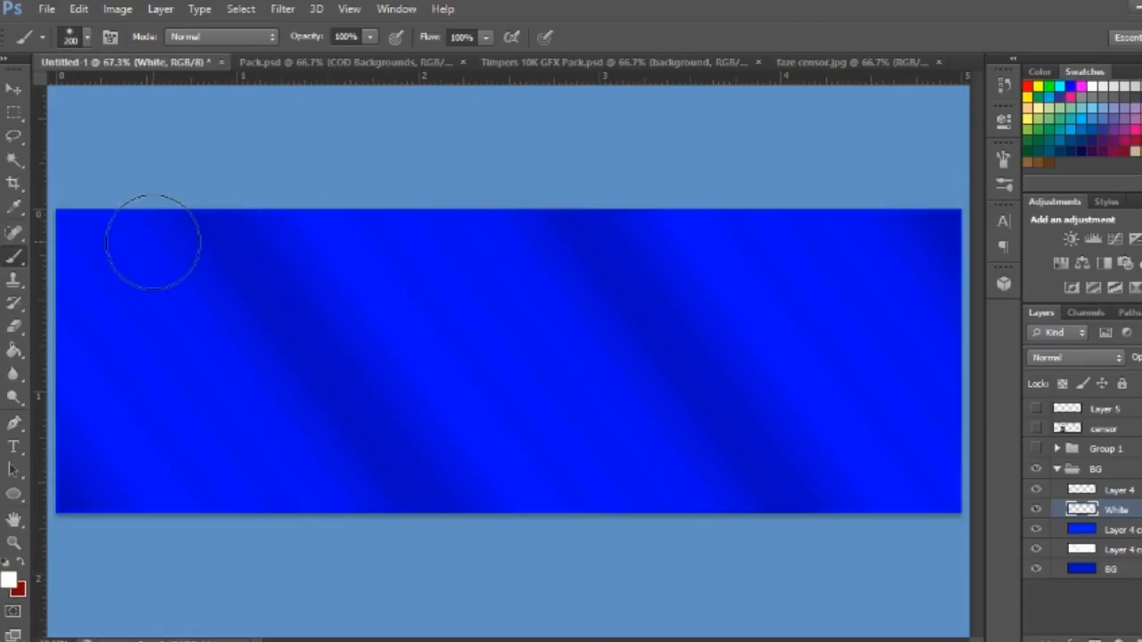
key("bracketright")
key("bracketright")
key("bracketright")
key("bracketright")
key("bracketright")
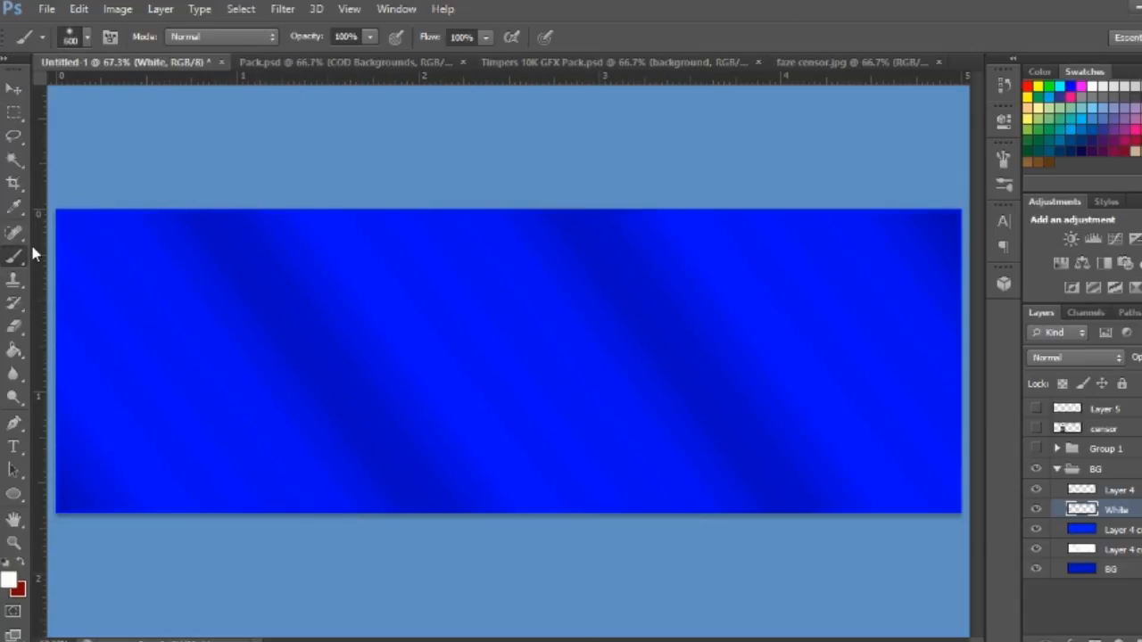
mouse_move(80, 268)
left_mouse_down()
mouse_move(116, 230)
mouse_move(486, 170)
mouse_move(928, 161)
left_mouse_up()
mouse_move(274, 598)
left_mouse_down()
mouse_move(655, 612)
mouse_move(857, 603)
left_mouse_up()
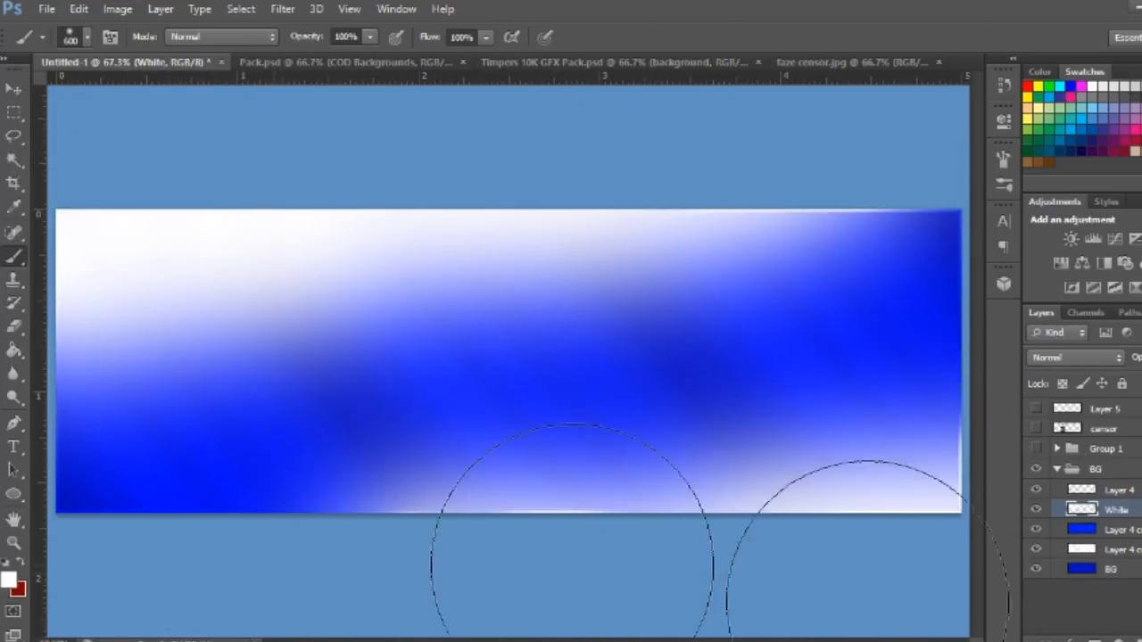
Try the Overlay blend mode on the White layer, toggle its visibility to compare, and return it to Normal.
left_click(1070, 357)
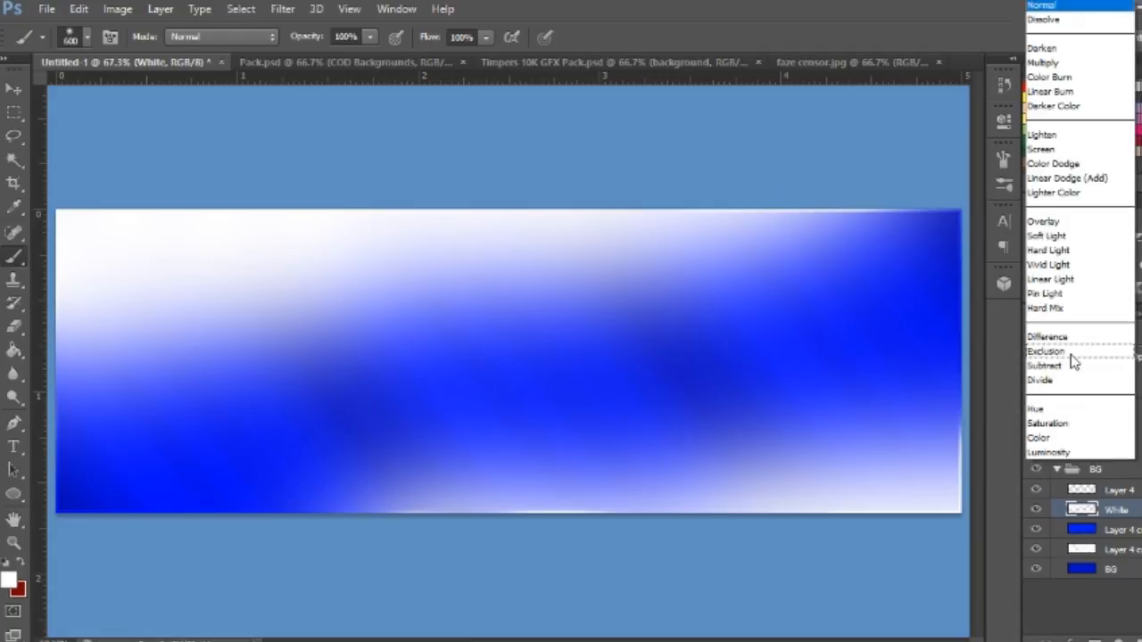
left_click(1077, 223)
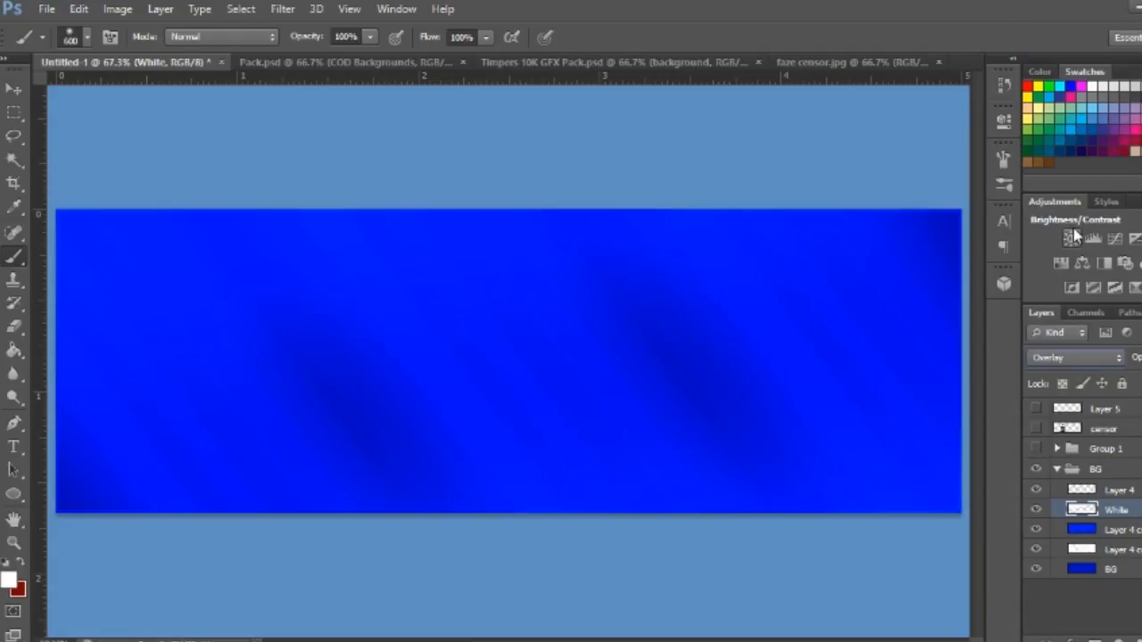
left_click(1036, 511)
left_click(1036, 511)
left_click(1036, 512)
left_click(1036, 511)
left_click(1036, 512)
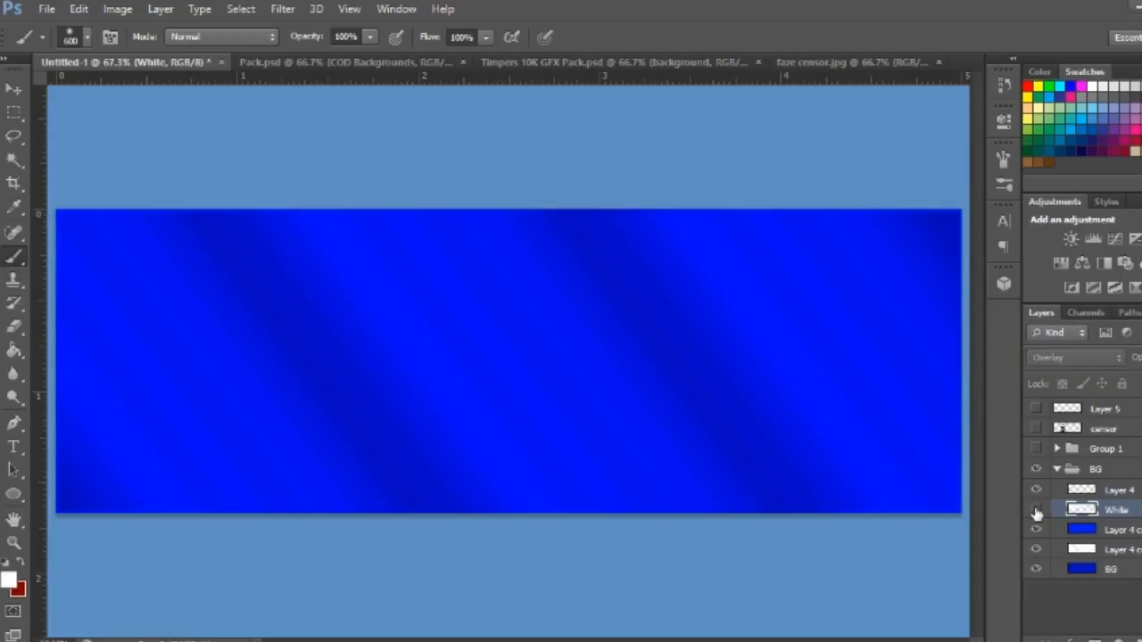
left_click(1037, 511)
left_click(1075, 357)
left_click(1068, 11)
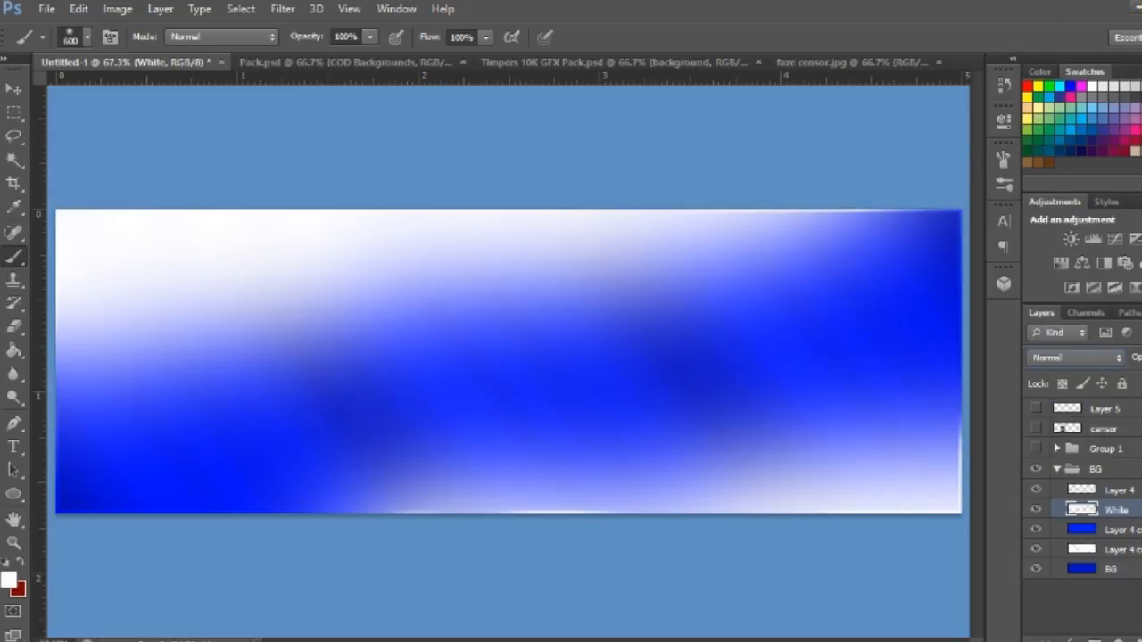
Lower the White layer's opacity to a faint haze, then collapse the BG group and show Group 1, censor and Layer 5 again.
left_click_drag(1141, 378, 1131, 378)
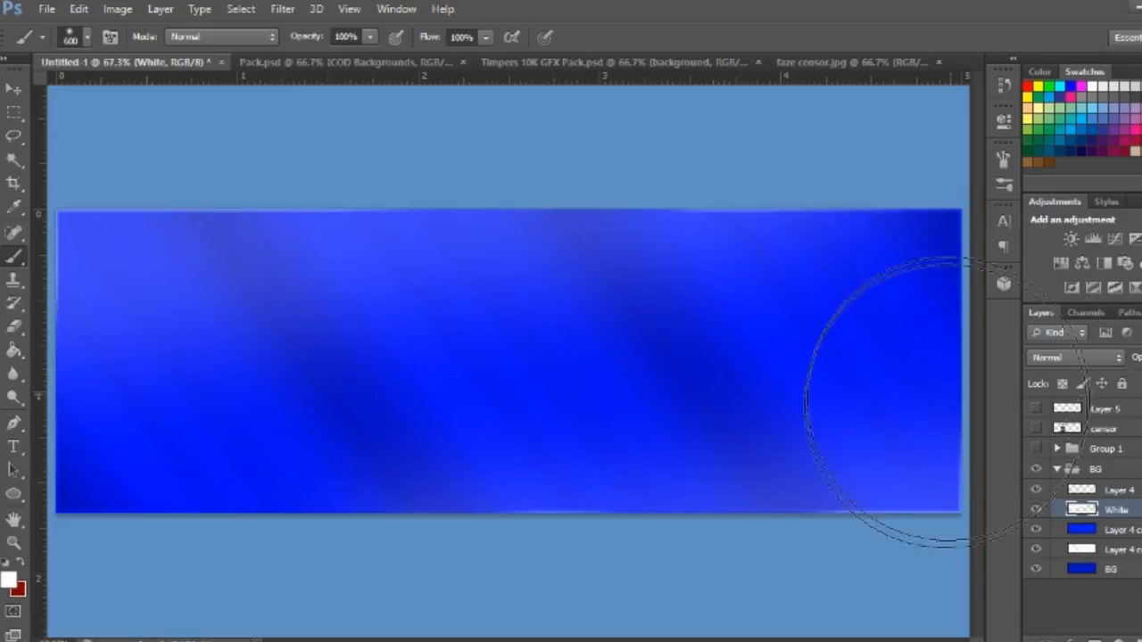
left_click(1057, 470)
left_click(1036, 448)
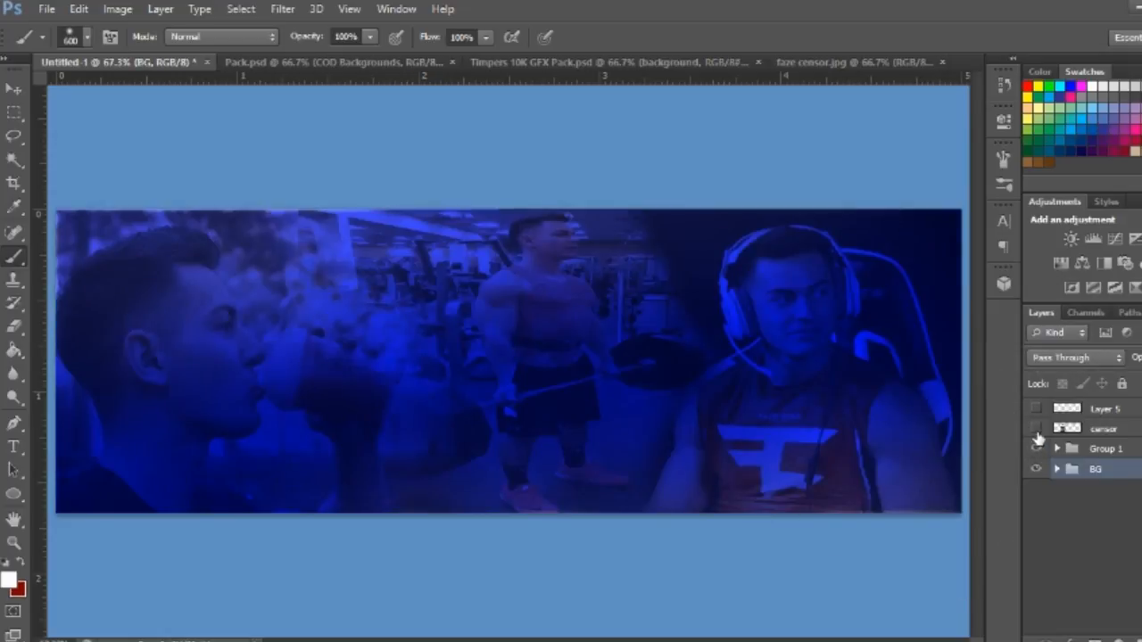
left_click(1035, 428)
left_click(1035, 409)
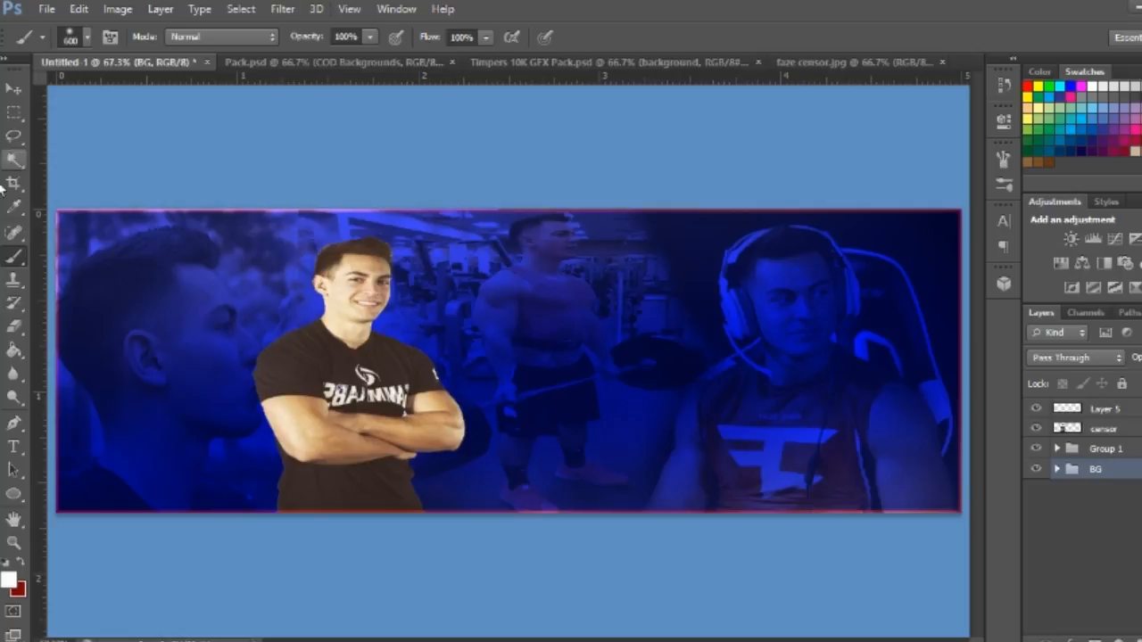
Erase parts of Layer 5 with a large round eraser, resizing the brush between 300 and 500 px.
left_click(14, 325)
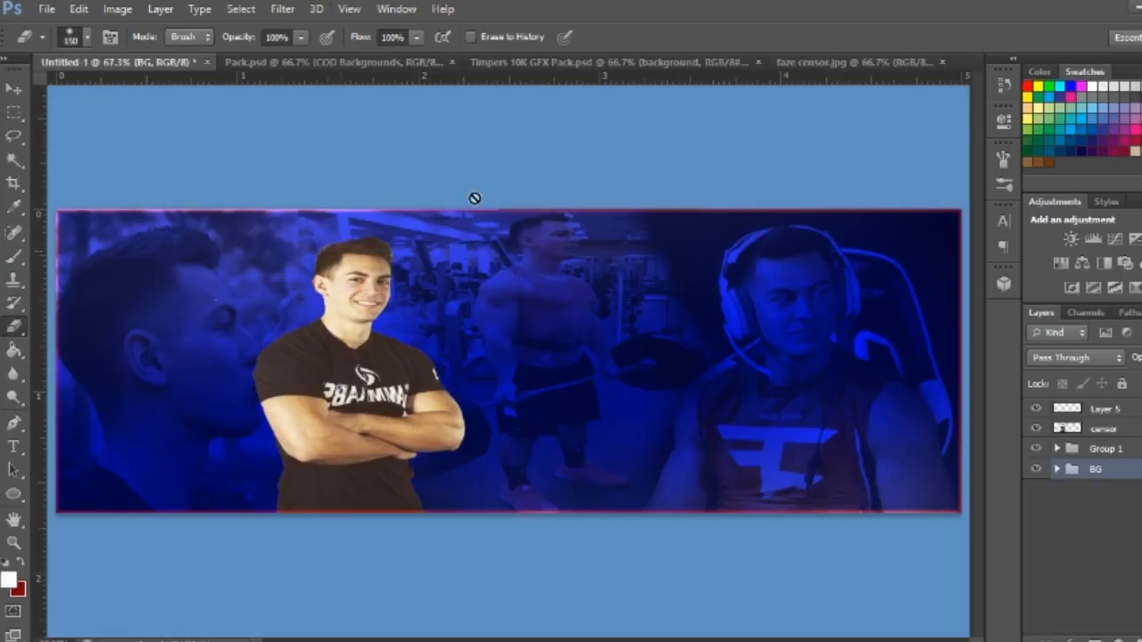
left_click(1105, 408)
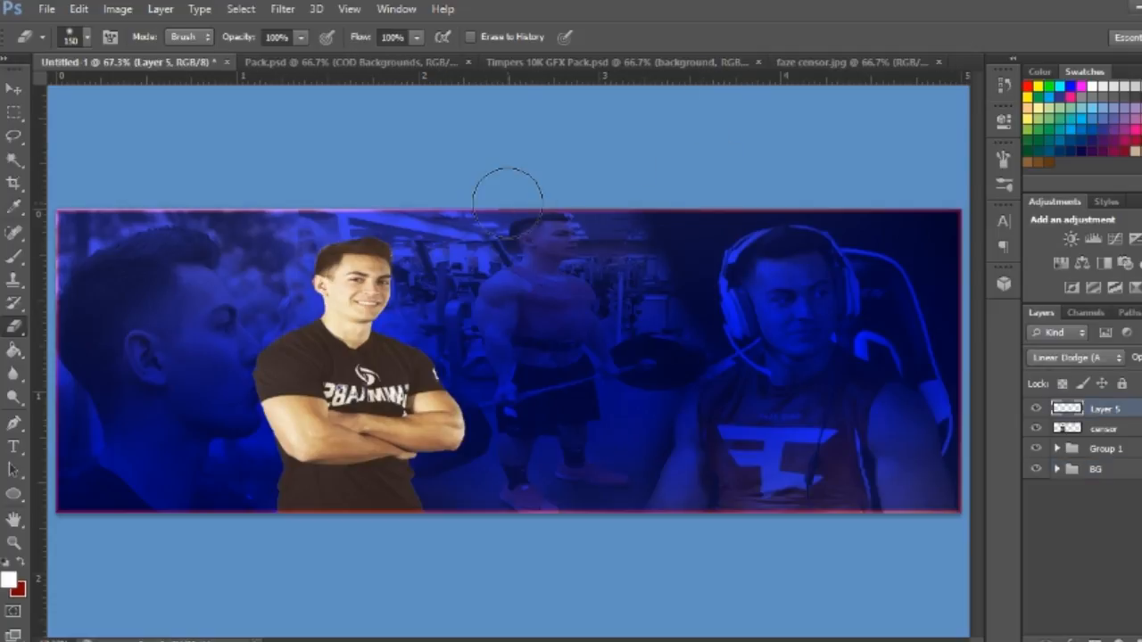
key("bracketright")
key("bracketright")
key("bracketright")
key("bracketright")
key("bracketright")
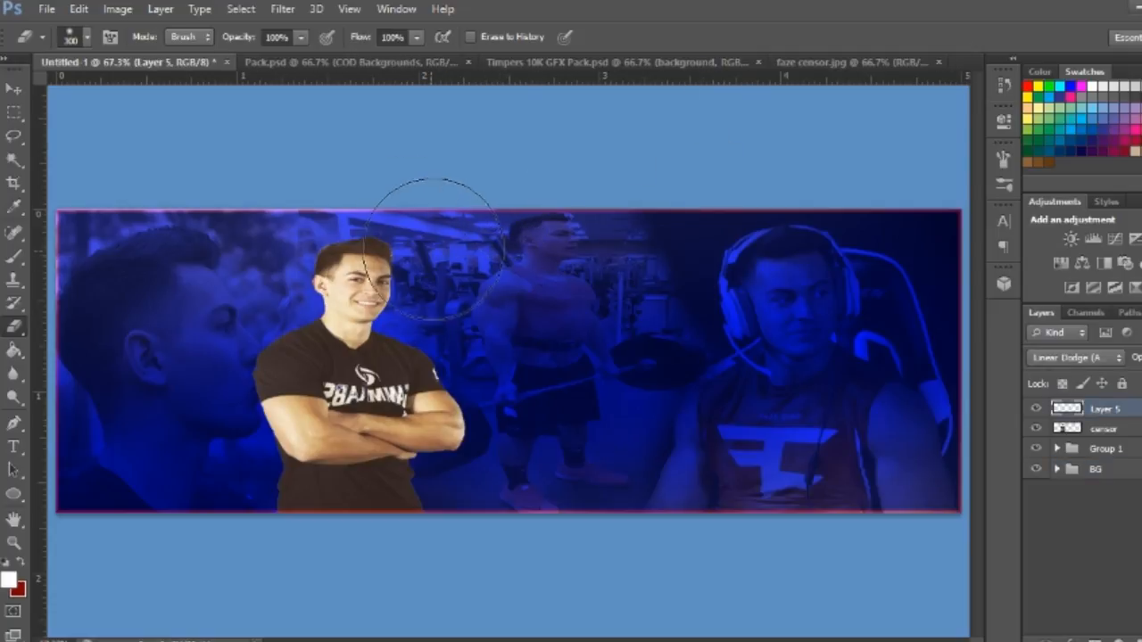
key("bracketright")
key("bracketright")
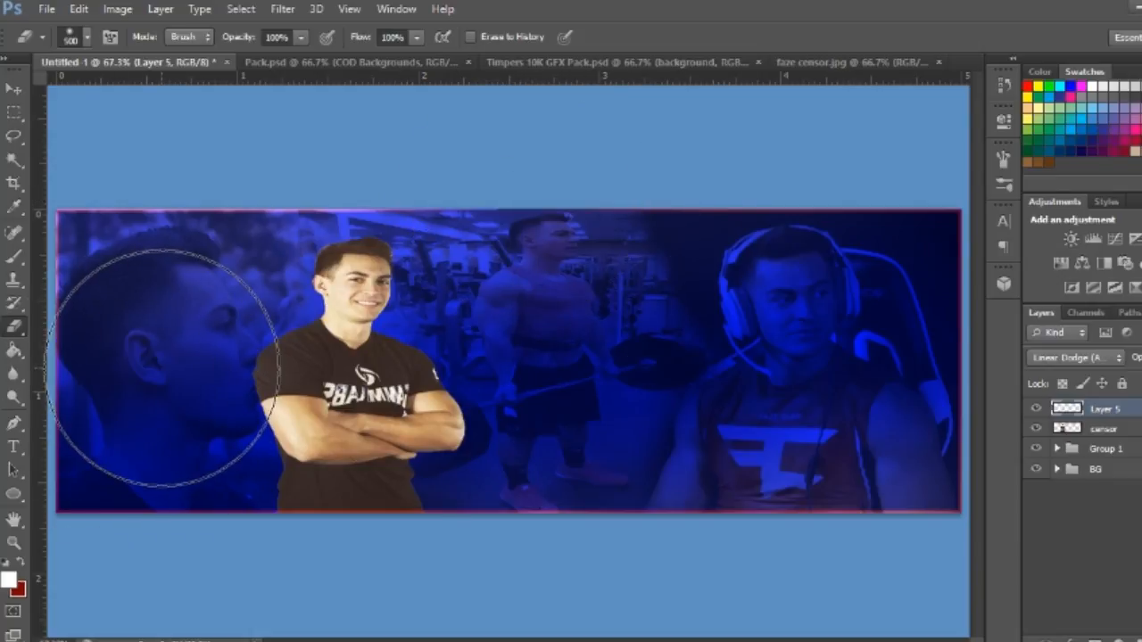
key("bracketleft")
key("bracketleft")
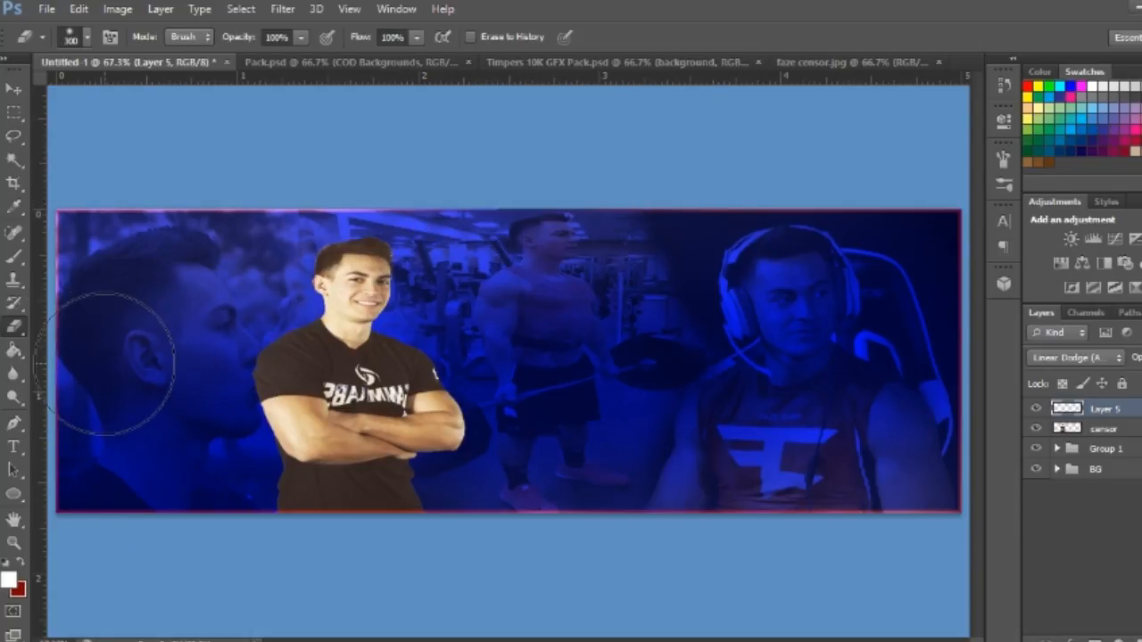
key("bracketright")
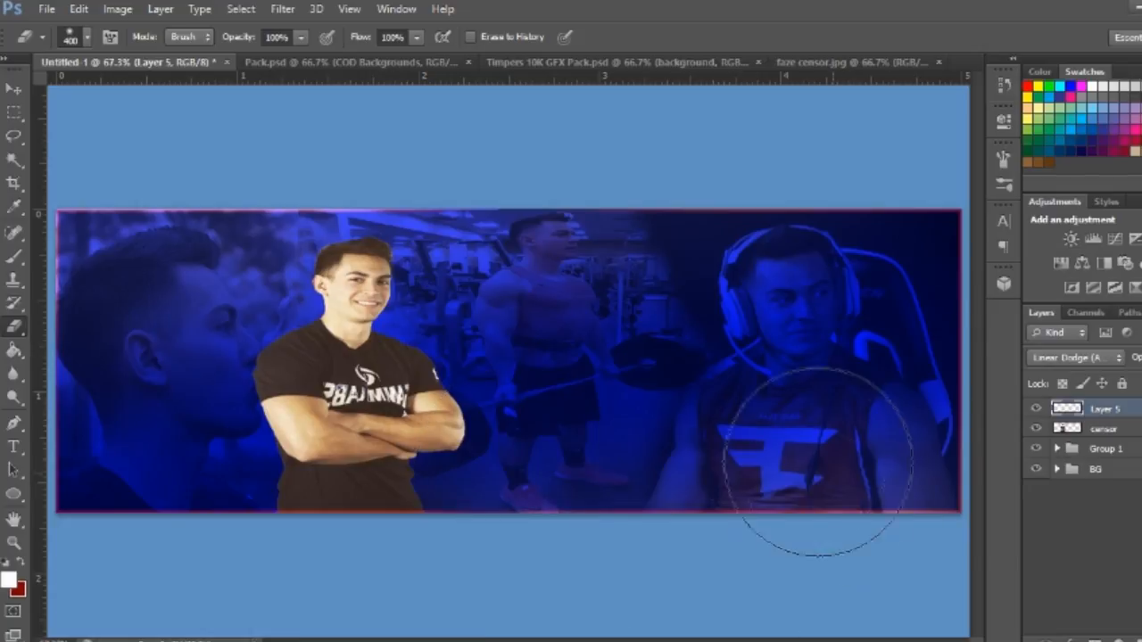
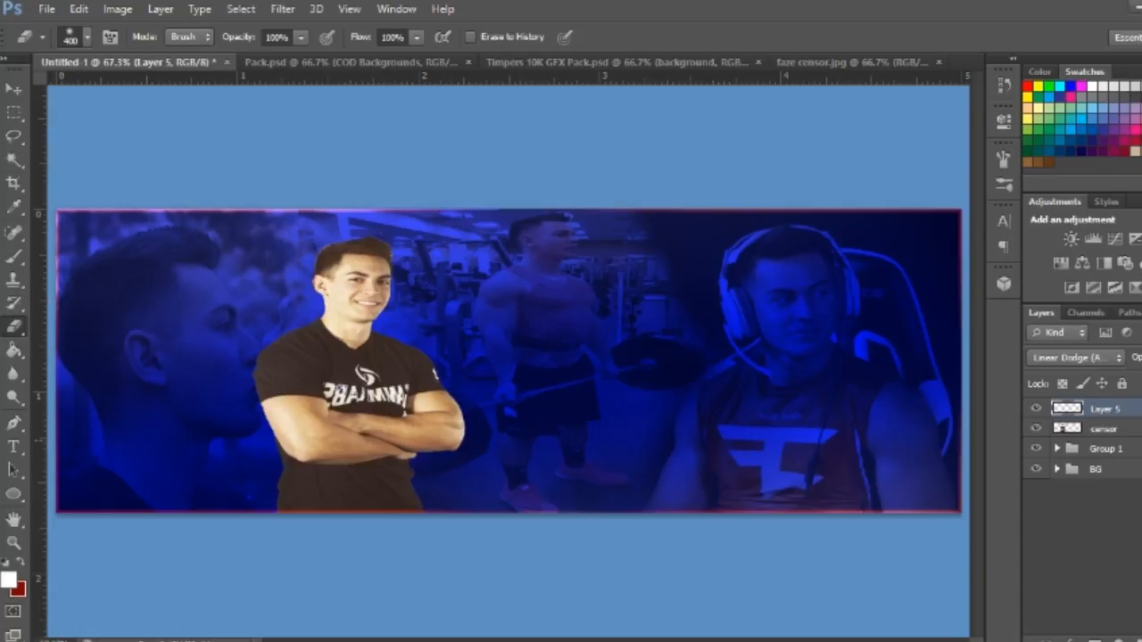
Set the foreground colour to light blue #389fff.
left_click(7, 583)
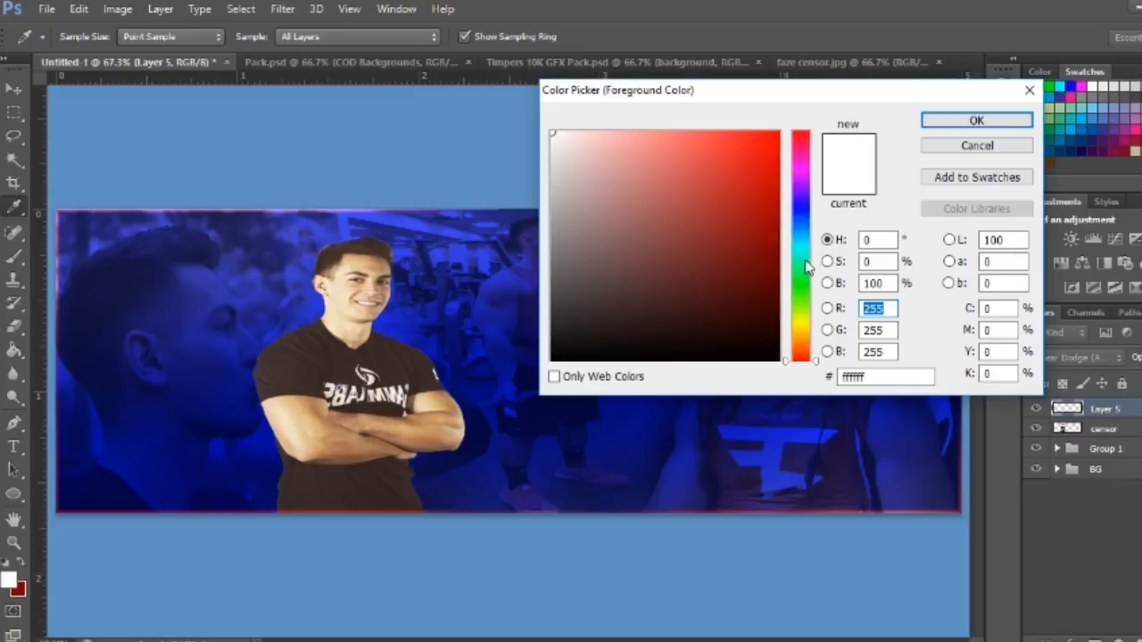
mouse_move(813, 250)
left_mouse_down()
mouse_move(809, 203)
mouse_move(811, 233)
left_mouse_up()
mouse_move(739, 220)
left_mouse_down()
mouse_move(783, 258)
mouse_move(783, 179)
mouse_move(798, 145)
mouse_move(770, 117)
mouse_move(660, 97)
mouse_move(730, 99)
left_mouse_up()
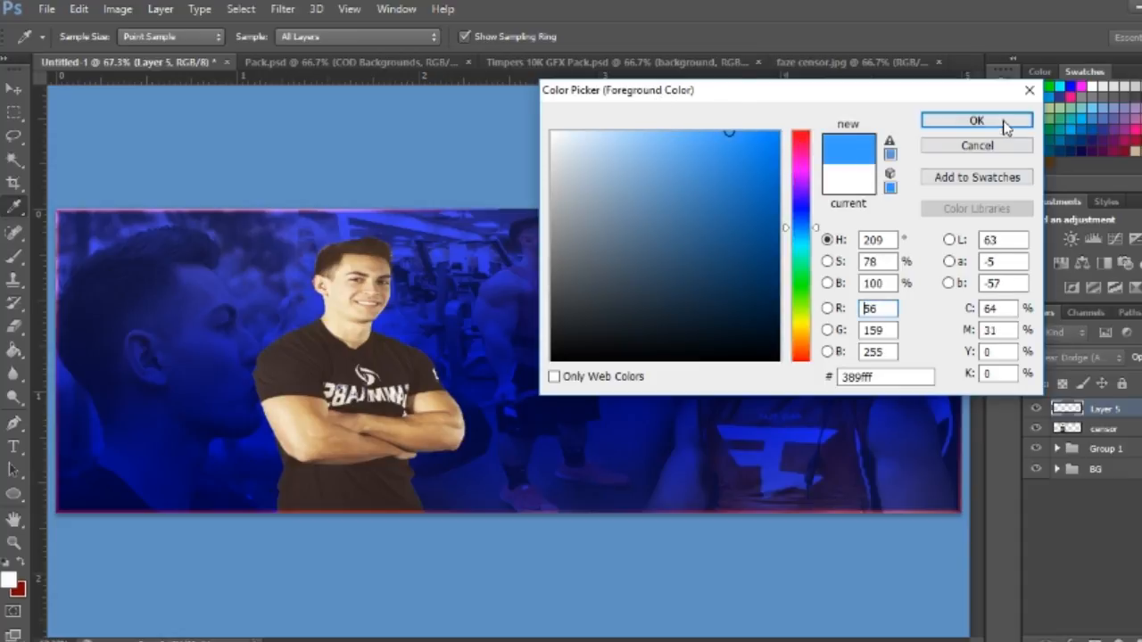
left_click(976, 122)
key("e")
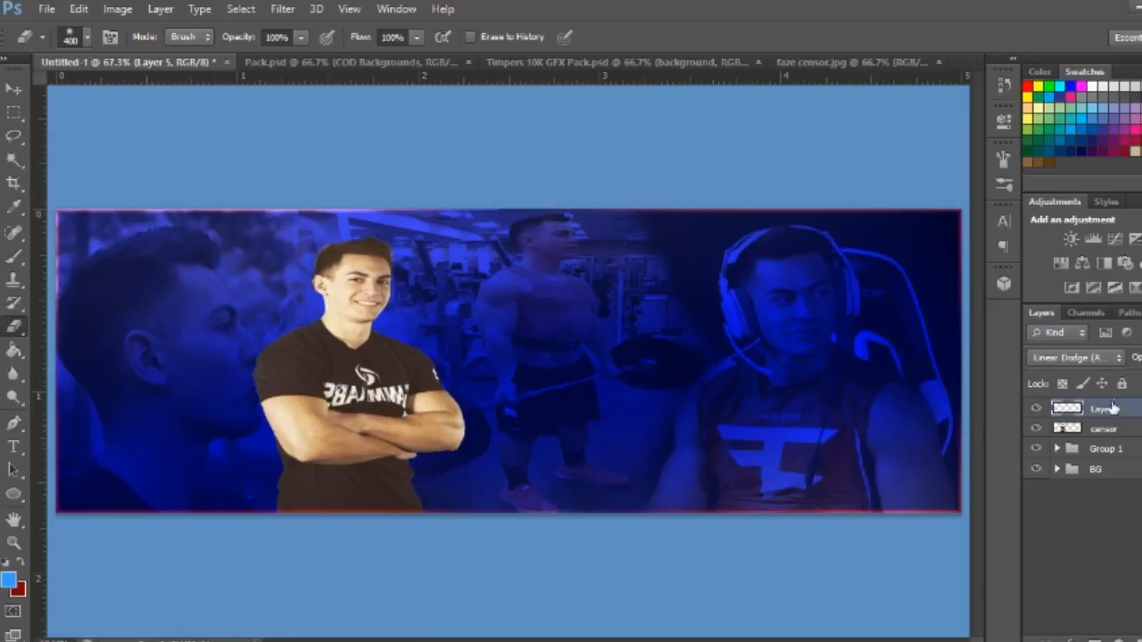
Add a new layer above Layer 5 and activate the Rectangular Marquee tool.
key("ctrl+shift+alt+n")
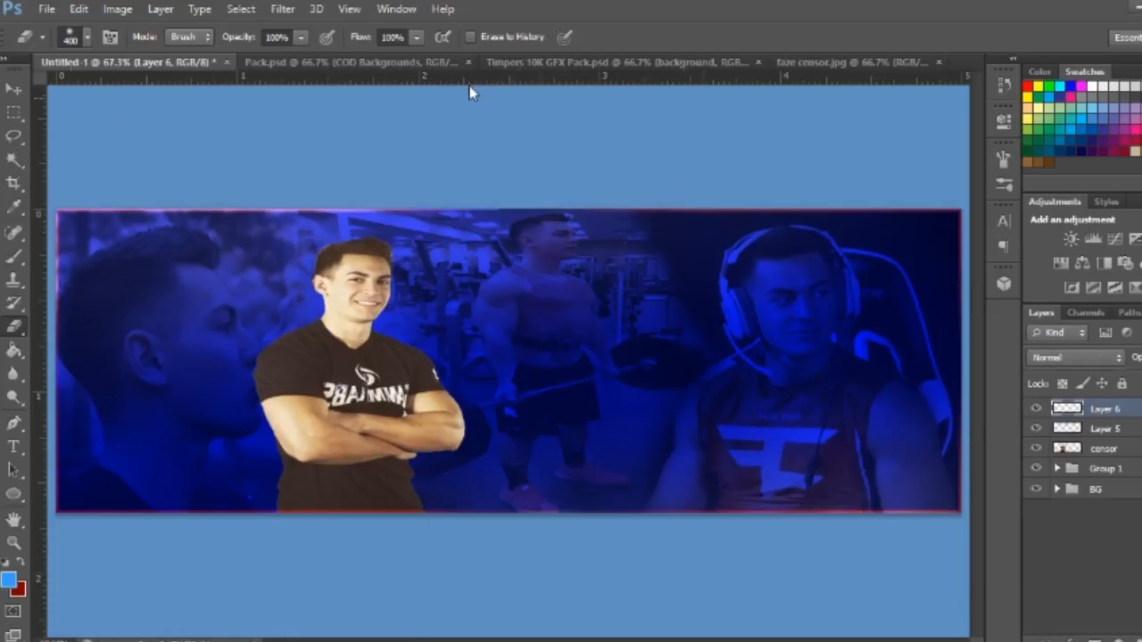
left_click(14, 112)
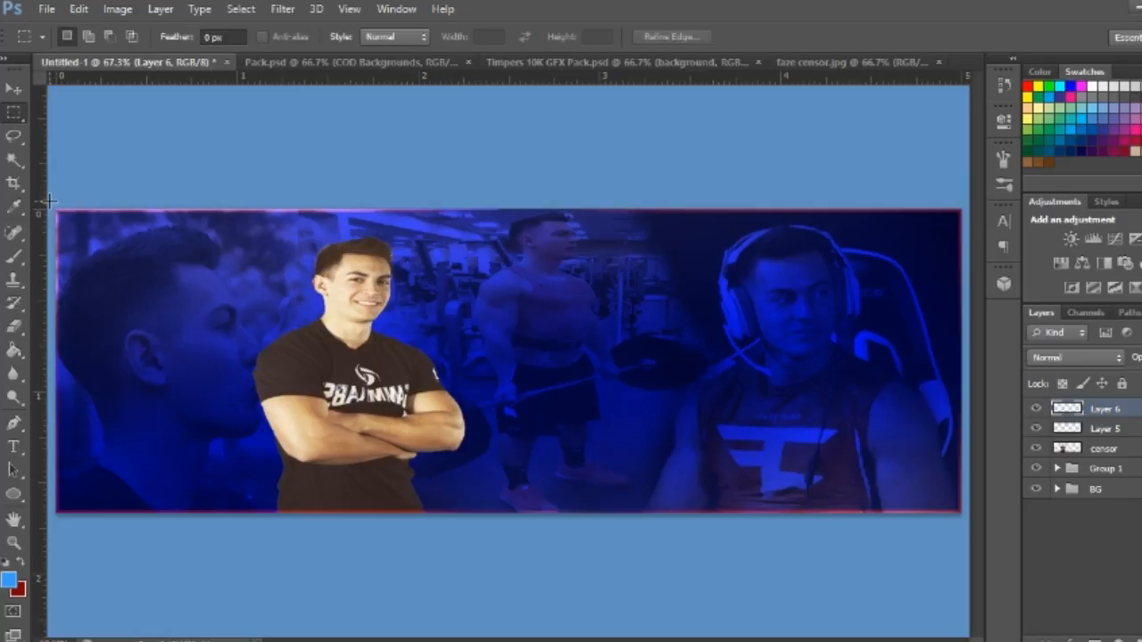
Select the full banner area with a rectangular marquee and convert it to a border selection.
left_click_drag(55, 210, 961, 514)
right_click(652, 418)
left_click(475, 19)
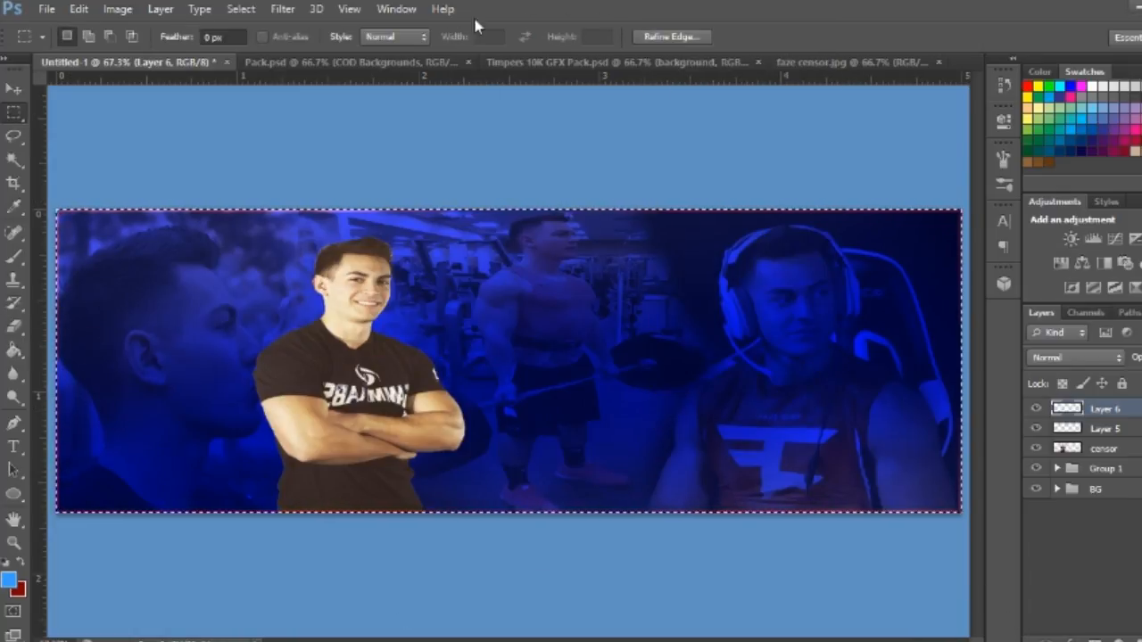
left_click(241, 9)
mouse_move(286, 209)
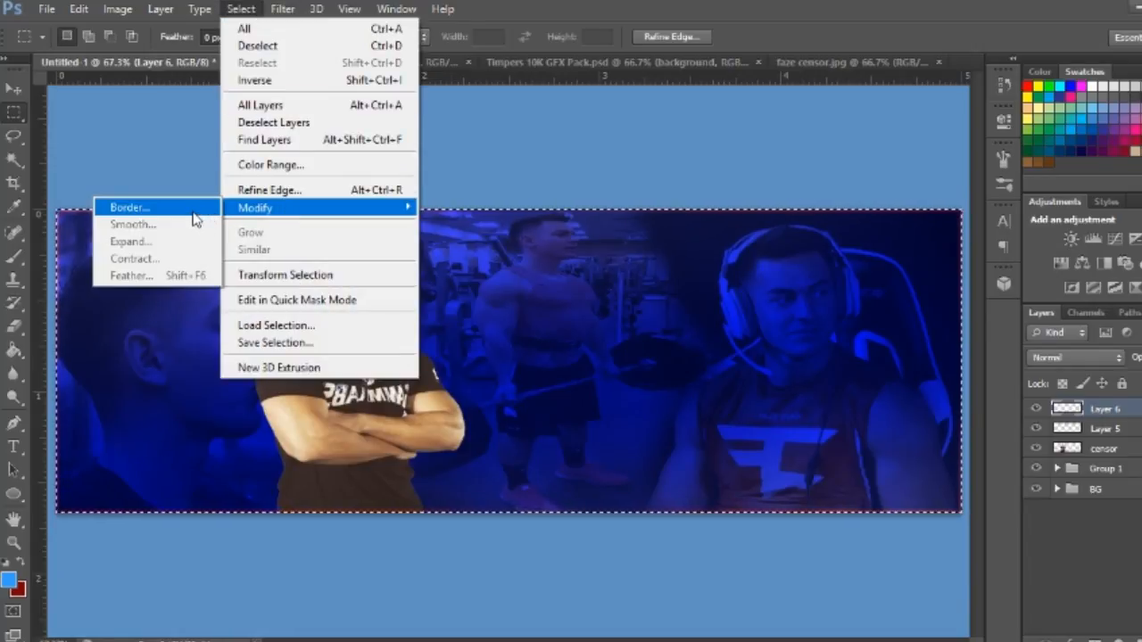
left_click(124, 208)
left_click(660, 227)
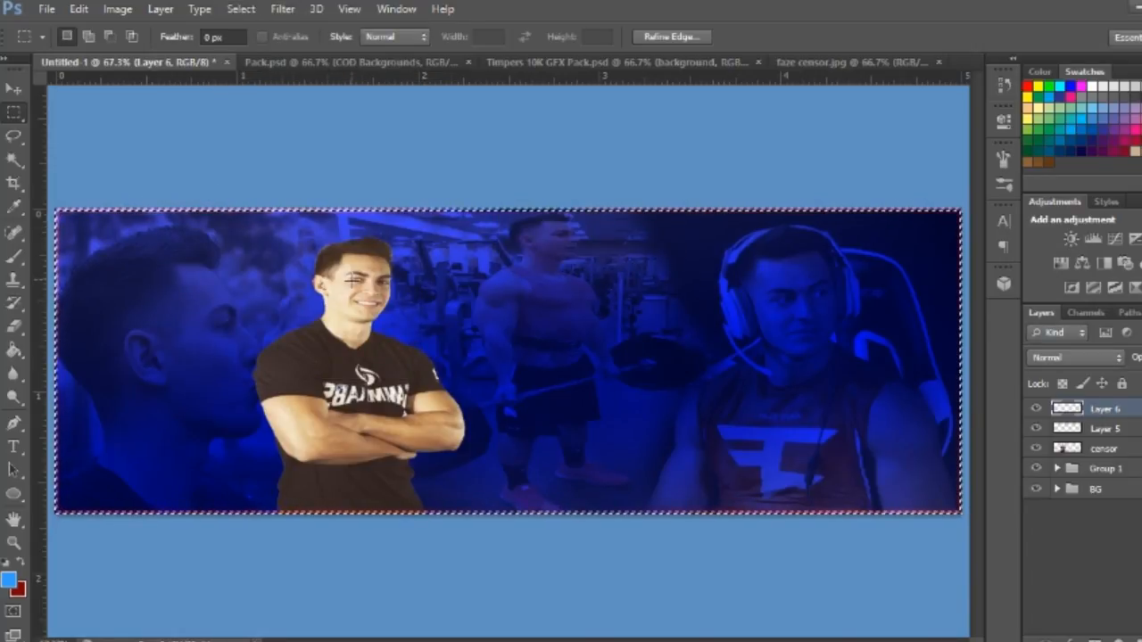
Fill the border selection on Layer 6 with the foreground color and set the layer to Linear Dodge (Add), with nothing left selected.
right_click(358, 277)
left_click(399, 530)
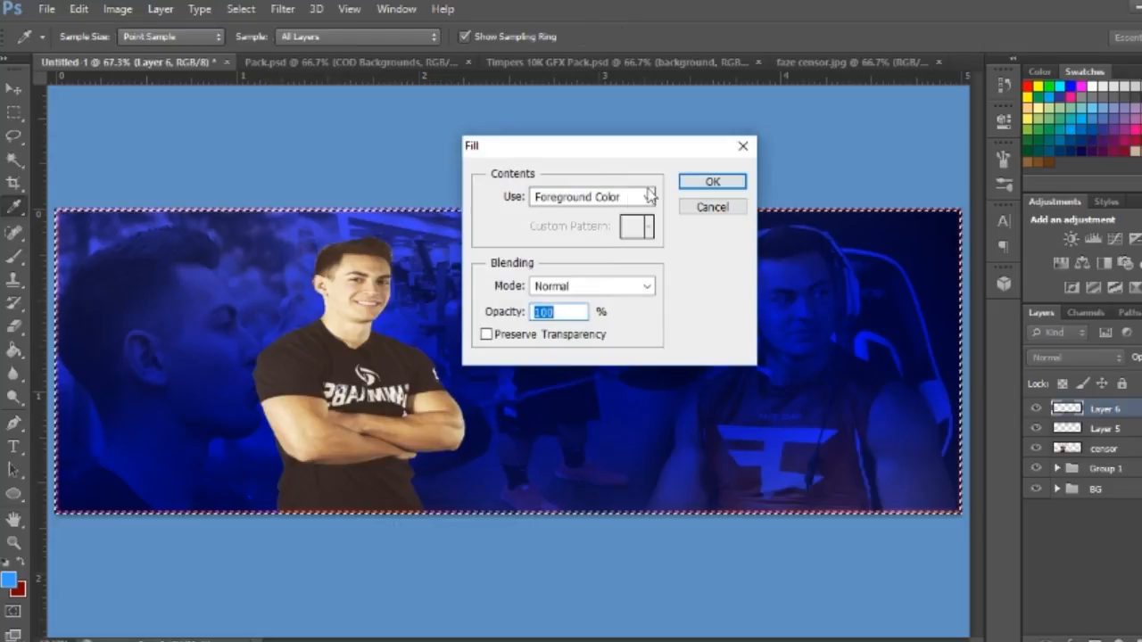
left_click(701, 187)
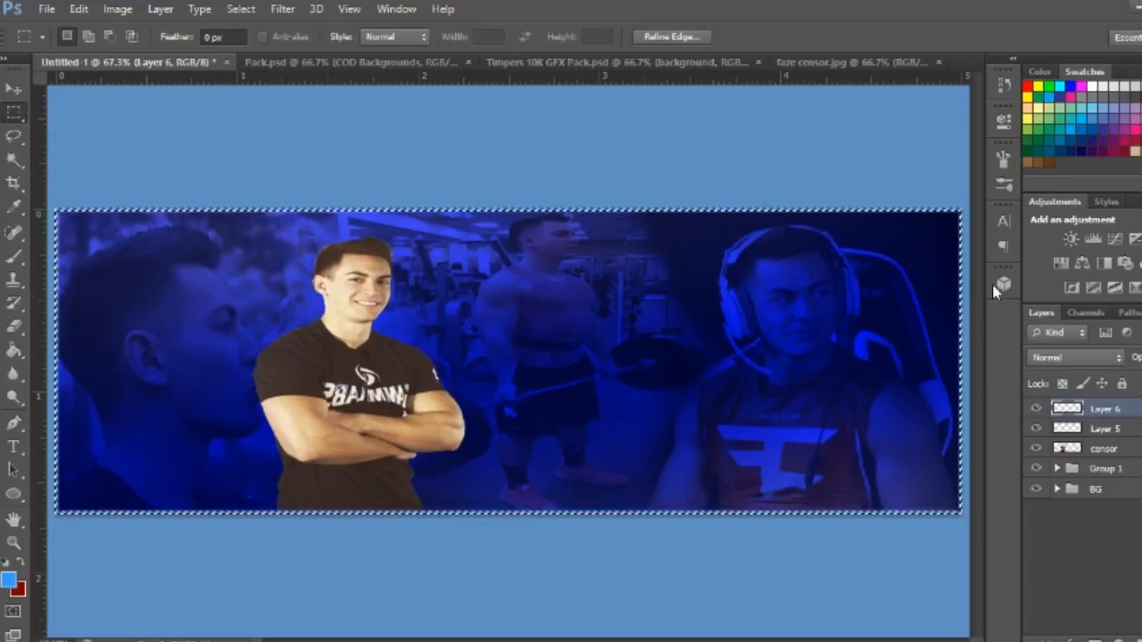
left_click(1053, 358)
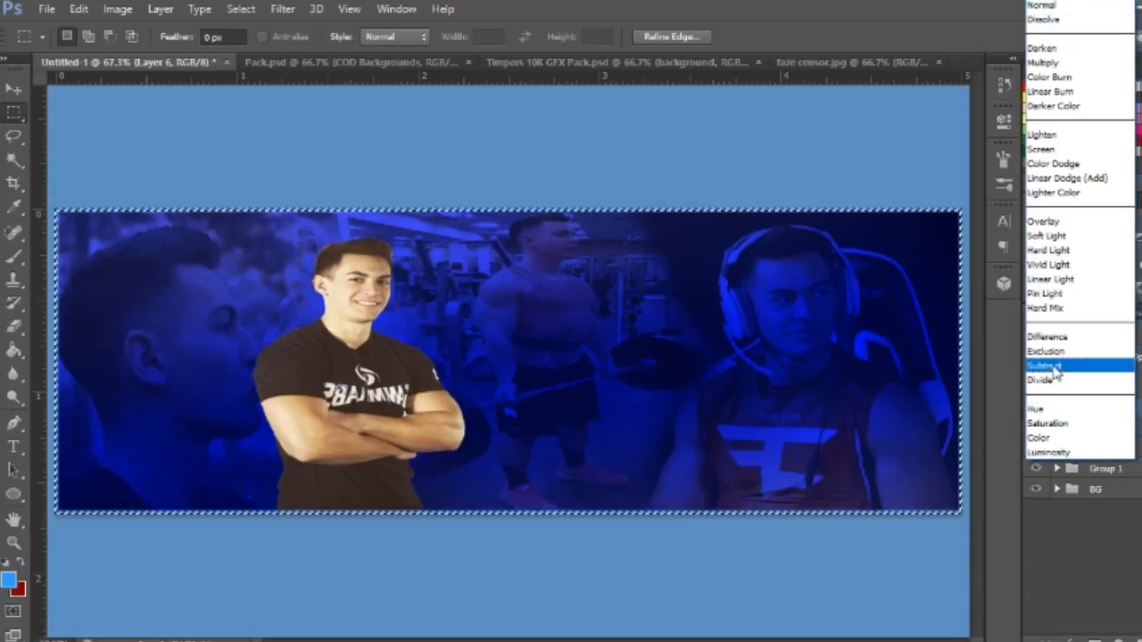
left_click(1086, 178)
key("ctrl+d")
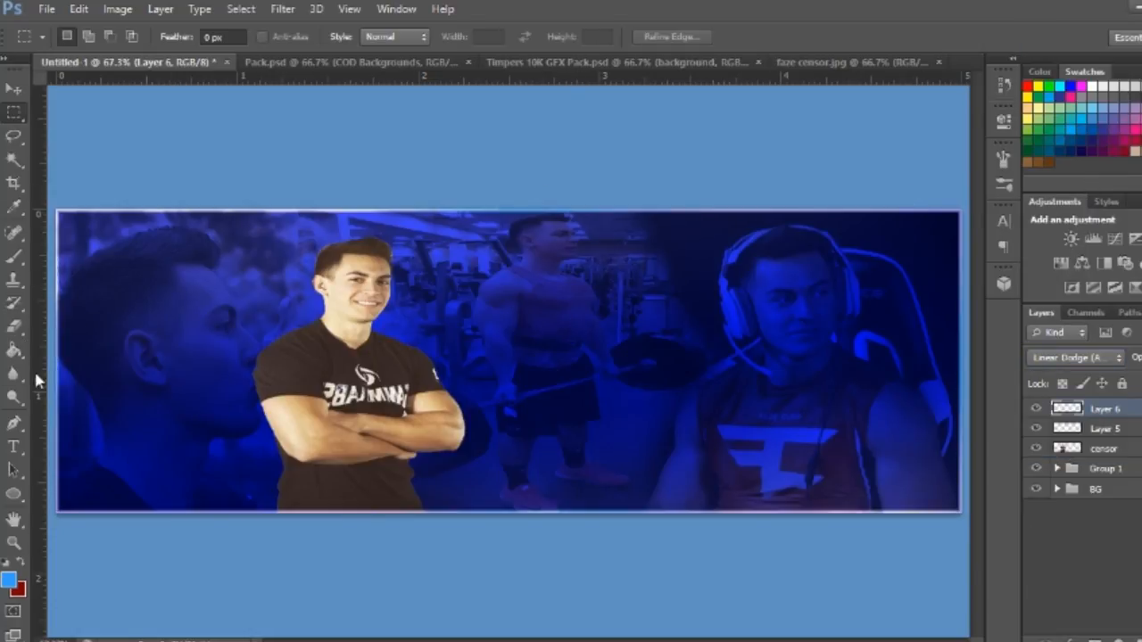
Erase parts of the Layer 6 border with a 400-pixel eraser brush at full opacity.
left_click(14, 326)
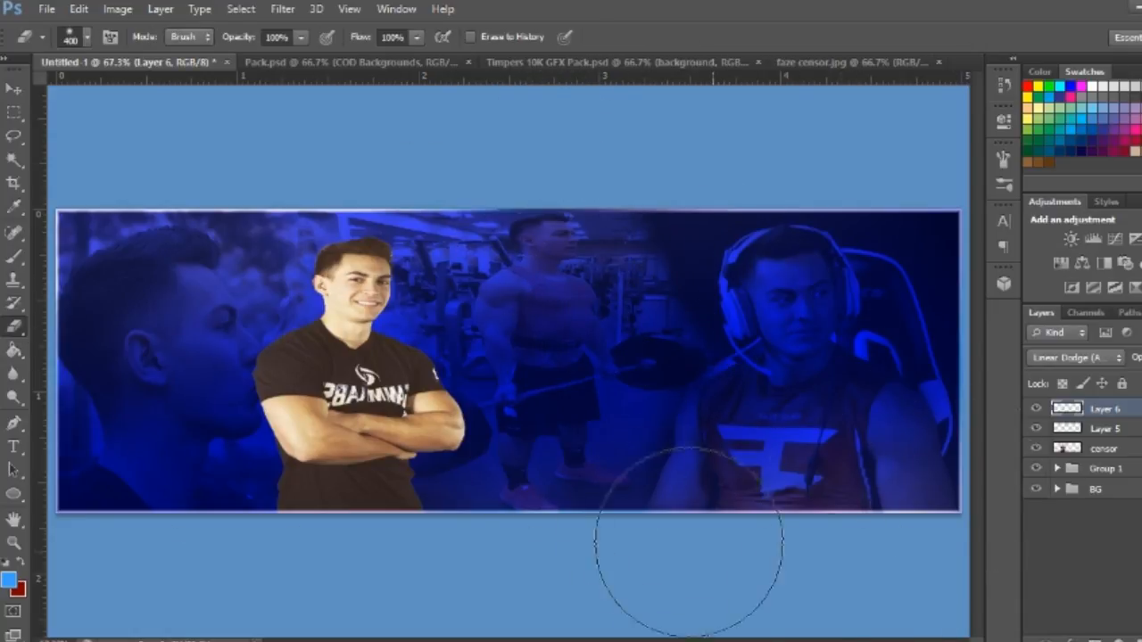
left_click(1058, 470)
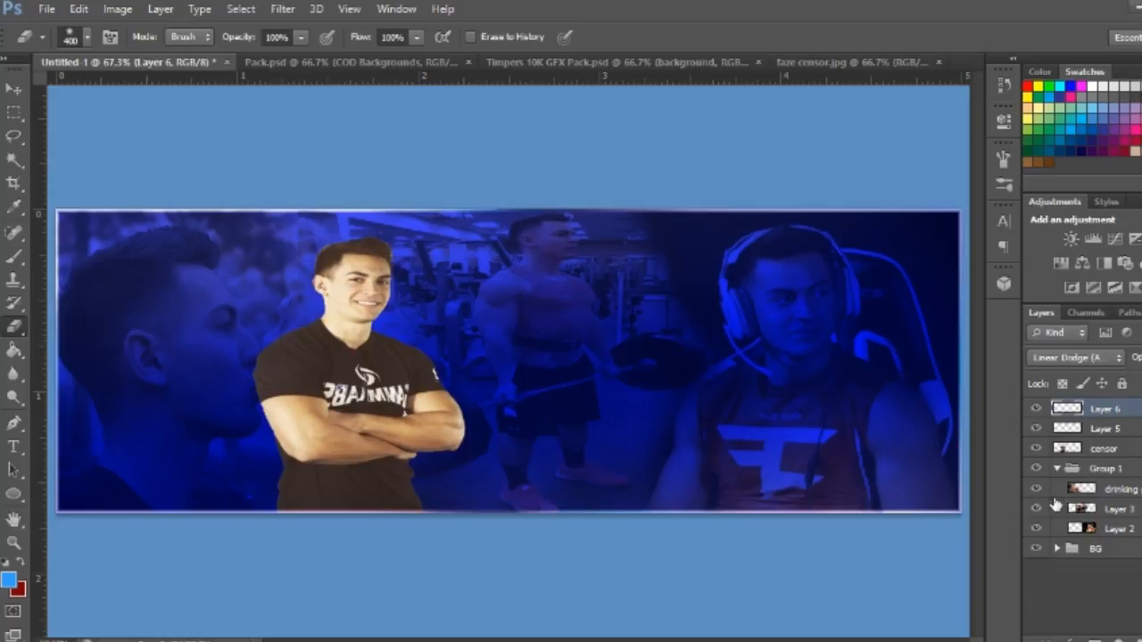
left_click(1057, 470)
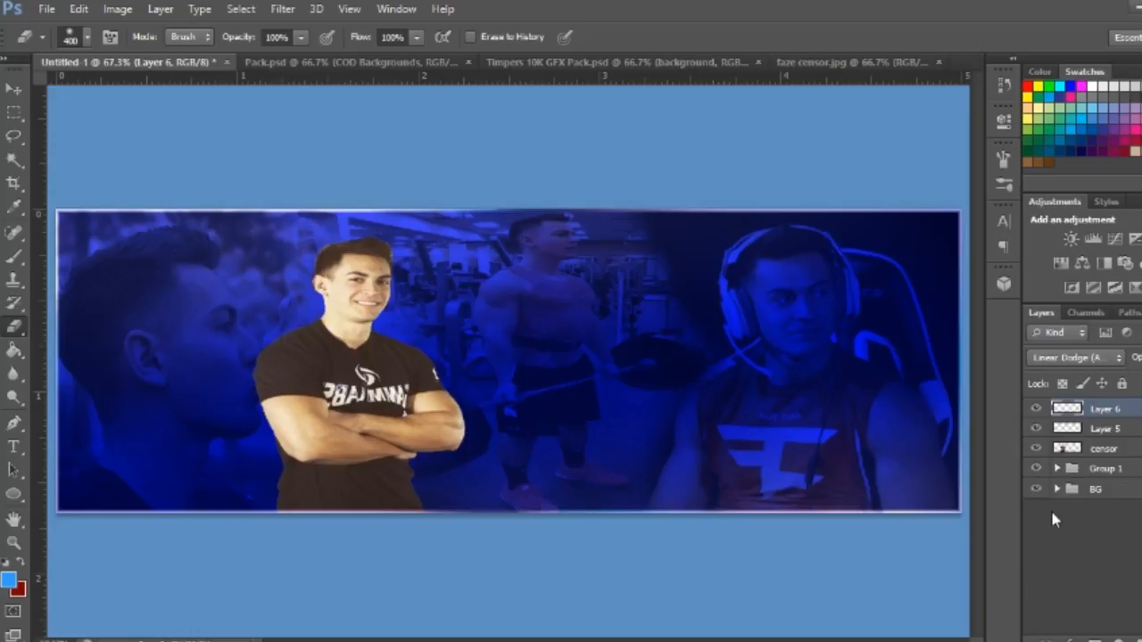
Compare the banner with and without the White layer inside the BG group.
left_click(1059, 490)
left_click(1113, 530)
left_click(1036, 530)
left_click(1037, 530)
left_click(1037, 530)
left_click(1037, 530)
left_click(1037, 531)
left_click(1037, 530)
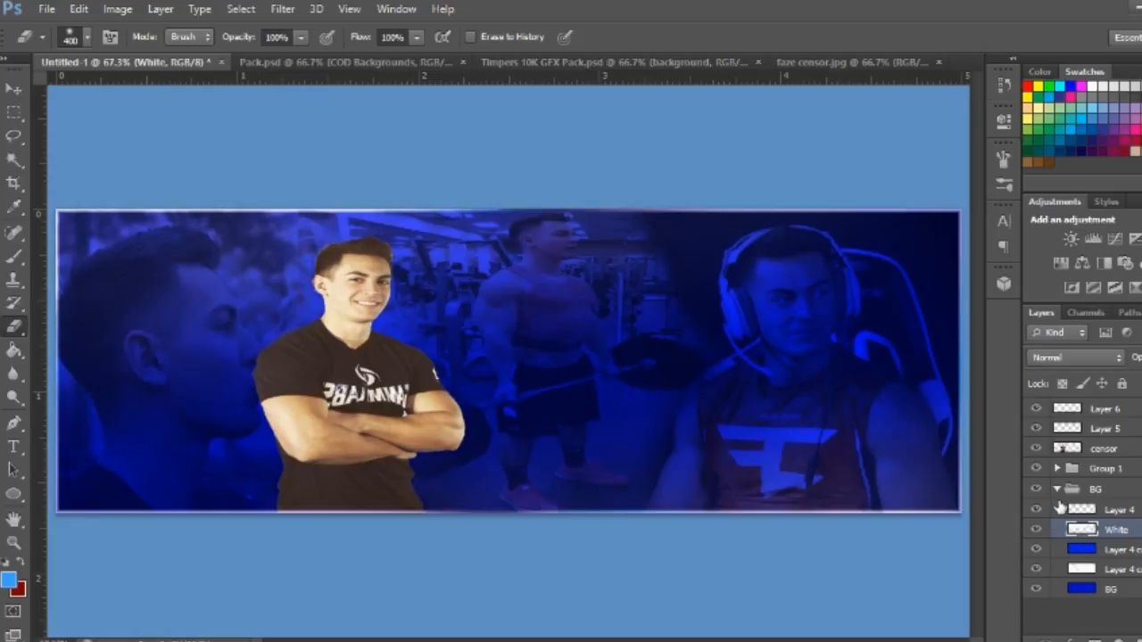
left_click(1058, 489)
Erase more of the Layer 6 border with broad strokes so the banner's outline fades unevenly.
left_click(1136, 408)
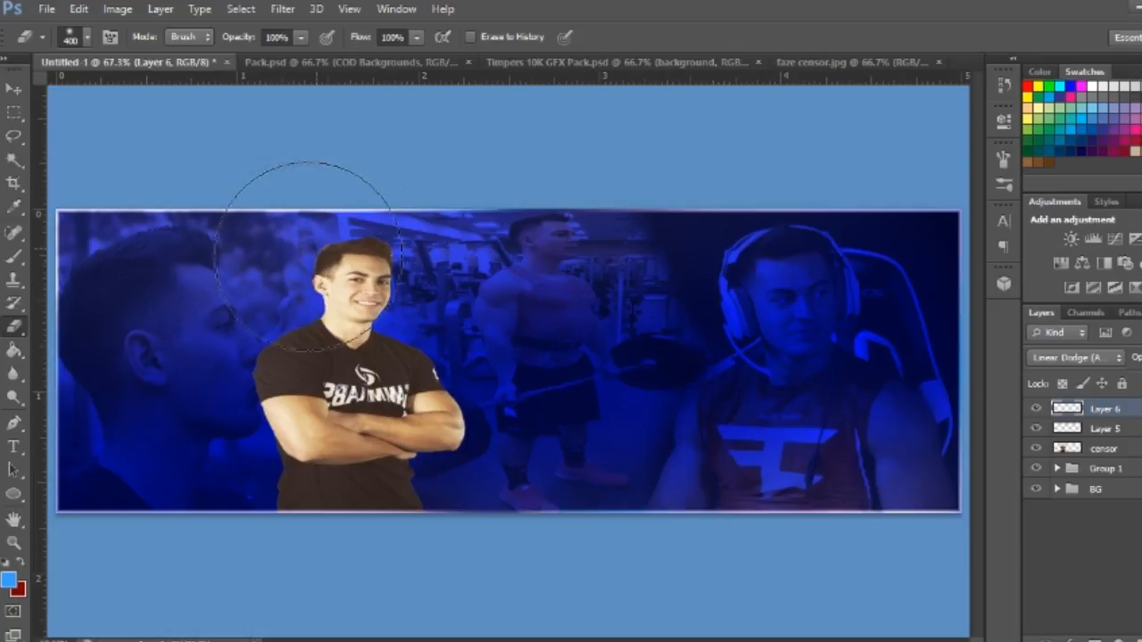
mouse_move(228, 242)
left_mouse_down()
mouse_move(199, 416)
mouse_move(441, 461)
mouse_move(508, 461)
mouse_move(619, 530)
mouse_move(528, 480)
mouse_move(853, 319)
mouse_move(915, 437)
mouse_move(825, 455)
mouse_move(745, 641)
mouse_move(875, 349)
mouse_move(616, 483)
mouse_move(442, 395)
mouse_move(680, 394)
mouse_move(844, 306)
mouse_move(865, 435)
mouse_move(829, 379)
mouse_move(857, 368)
left_mouse_up()
mouse_move(550, 170)
left_mouse_down()
mouse_move(506, 262)
mouse_move(469, 250)
mouse_move(292, 289)
mouse_move(348, 302)
mouse_move(363, 219)
mouse_move(183, 349)
mouse_move(141, 357)
mouse_move(140, 500)
mouse_move(171, 554)
mouse_move(304, 564)
mouse_move(454, 424)
mouse_move(572, 267)
mouse_move(771, 177)
mouse_move(626, 402)
mouse_move(645, 424)
mouse_move(808, 321)
left_mouse_up()
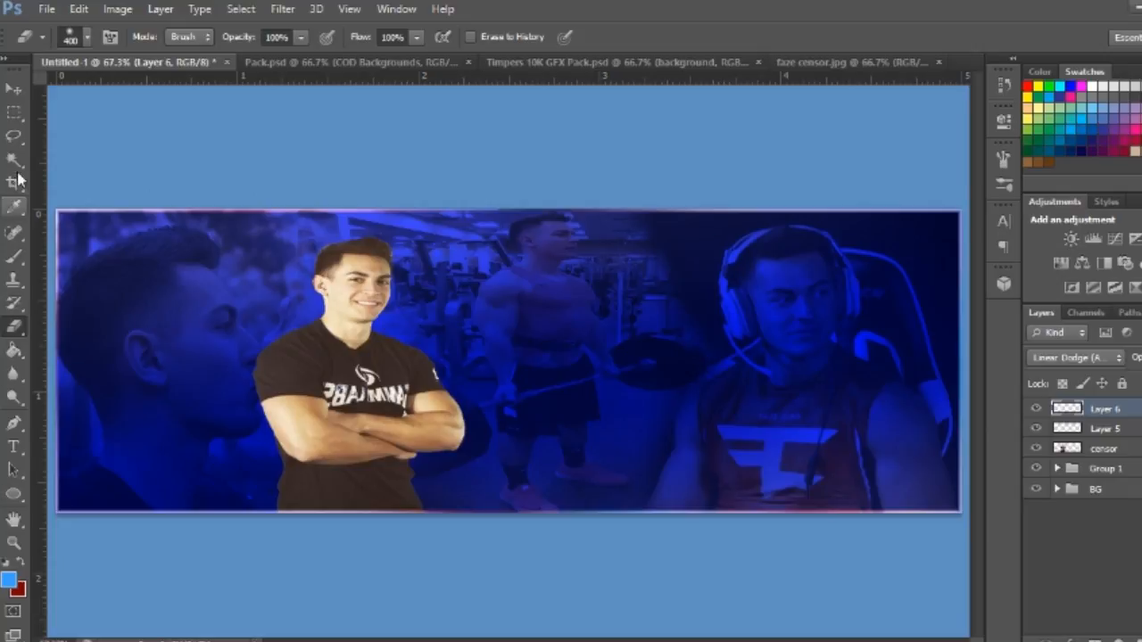
left_click(14, 90)
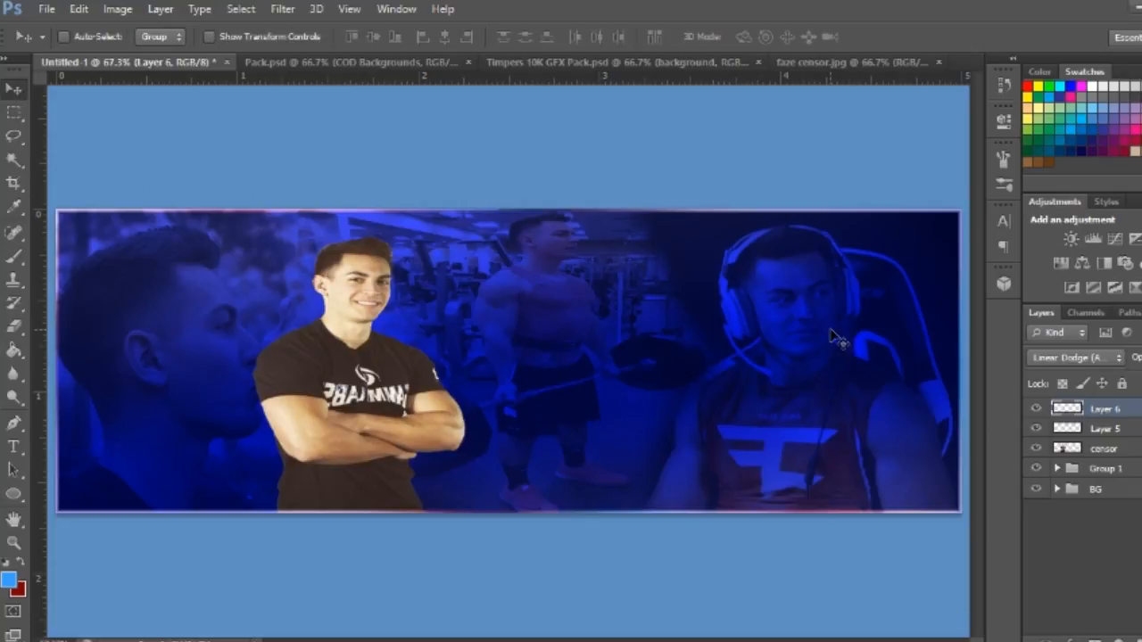
Try a duplicate of Group 1 beneath the original, and delete the copy.
left_click(1096, 468)
left_click(1056, 469)
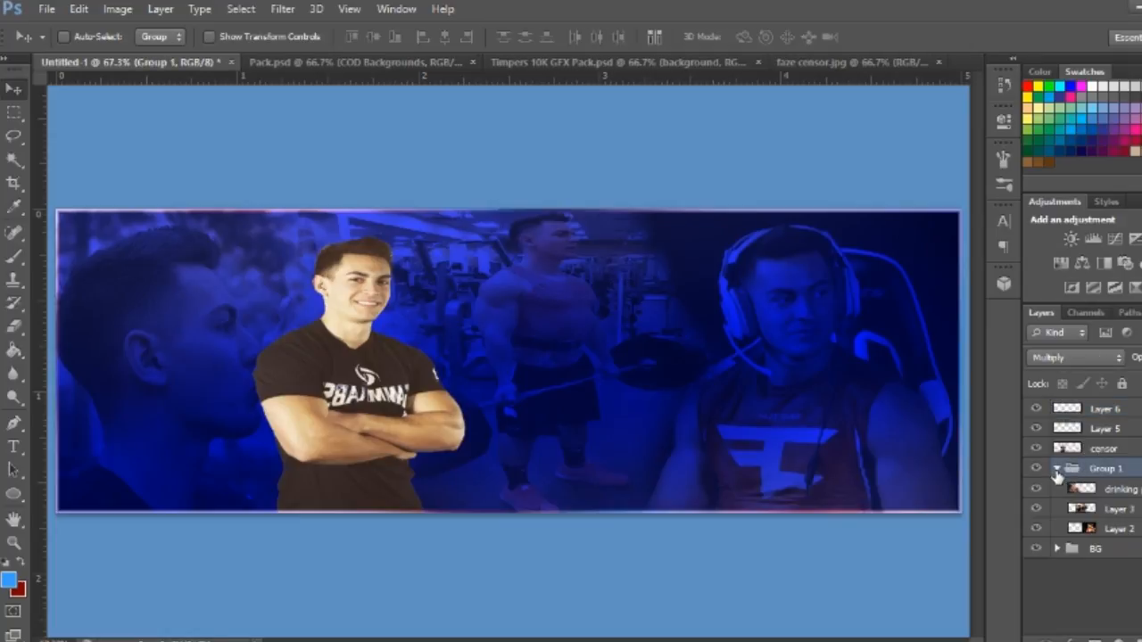
left_click(1056, 470)
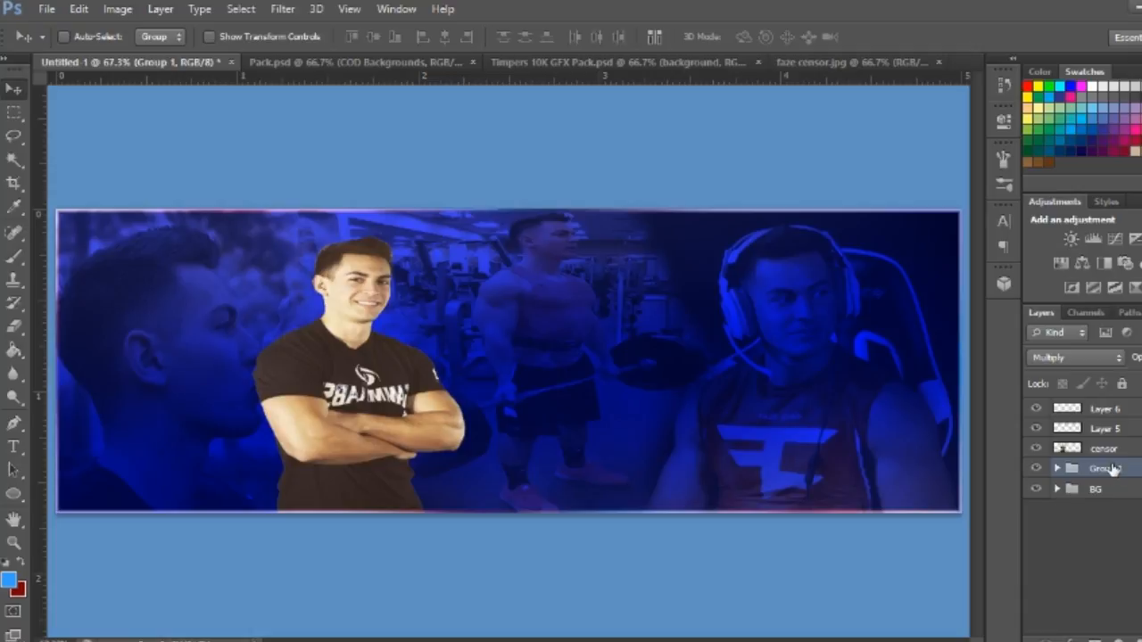
key("ctrl+j")
mouse_move(1127, 477)
left_mouse_down()
mouse_move(1126, 501)
mouse_move(1122, 489)
left_mouse_up()
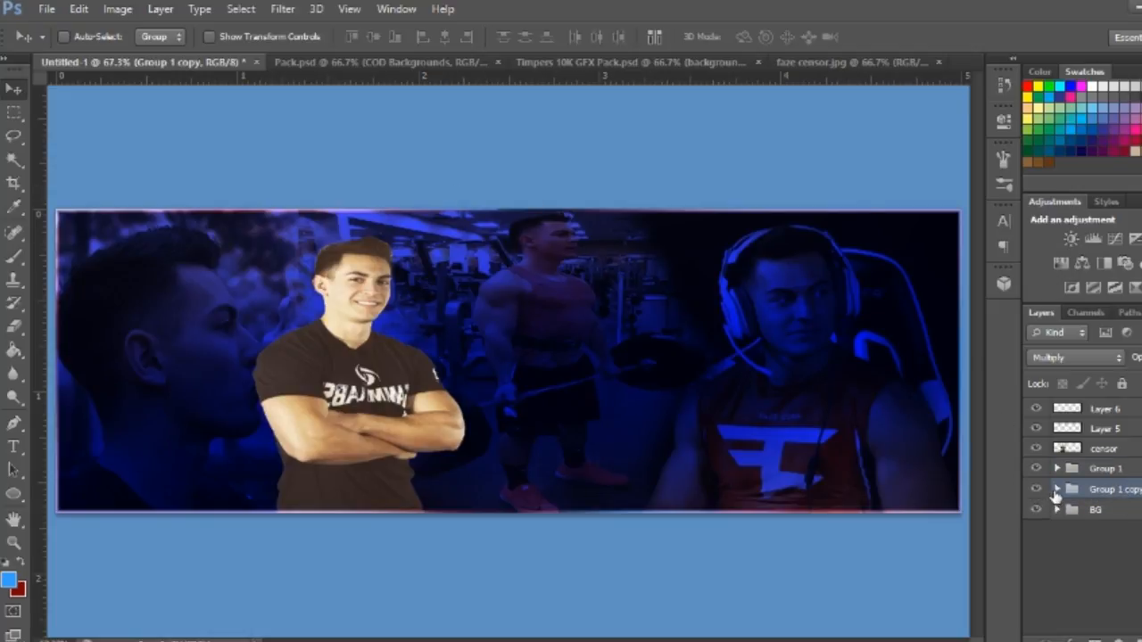
left_click(1056, 491)
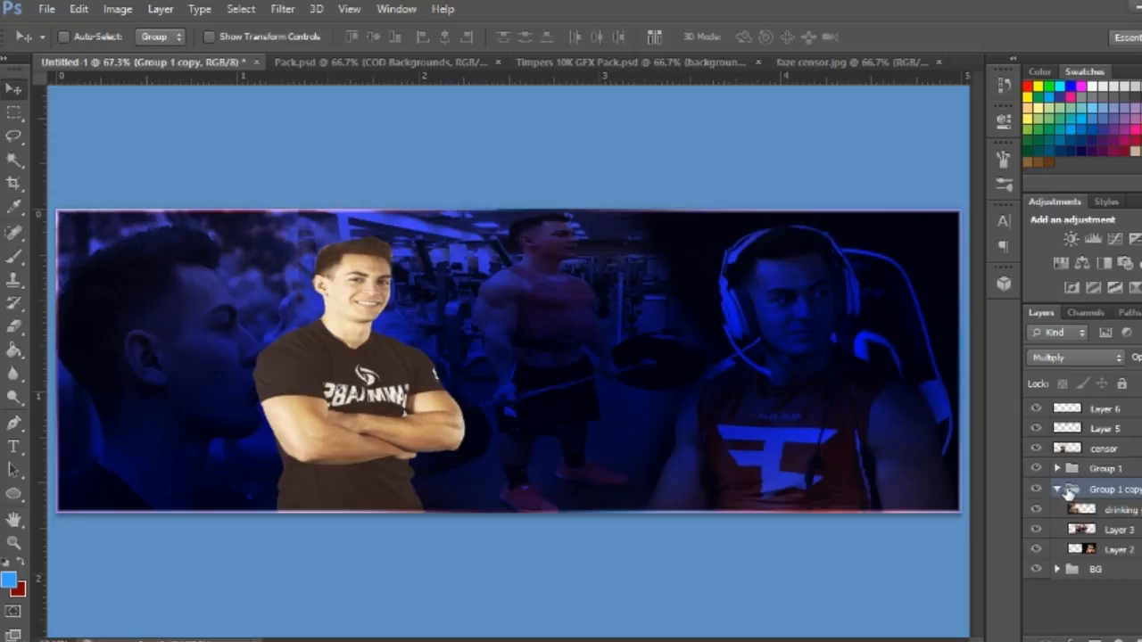
left_click(1058, 490)
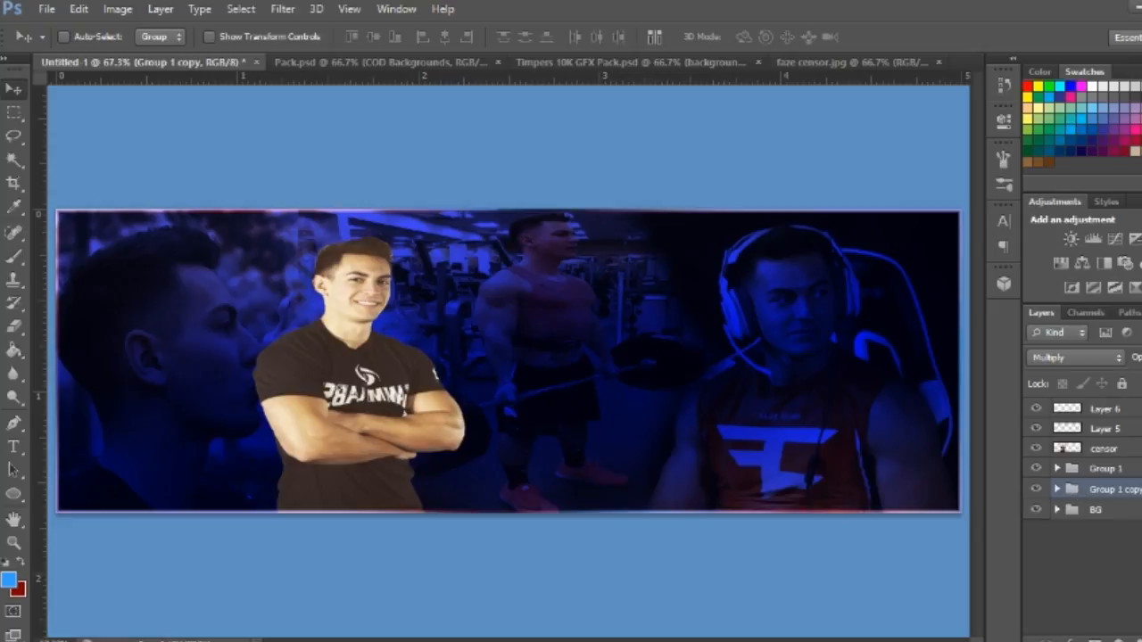
key("Delete")
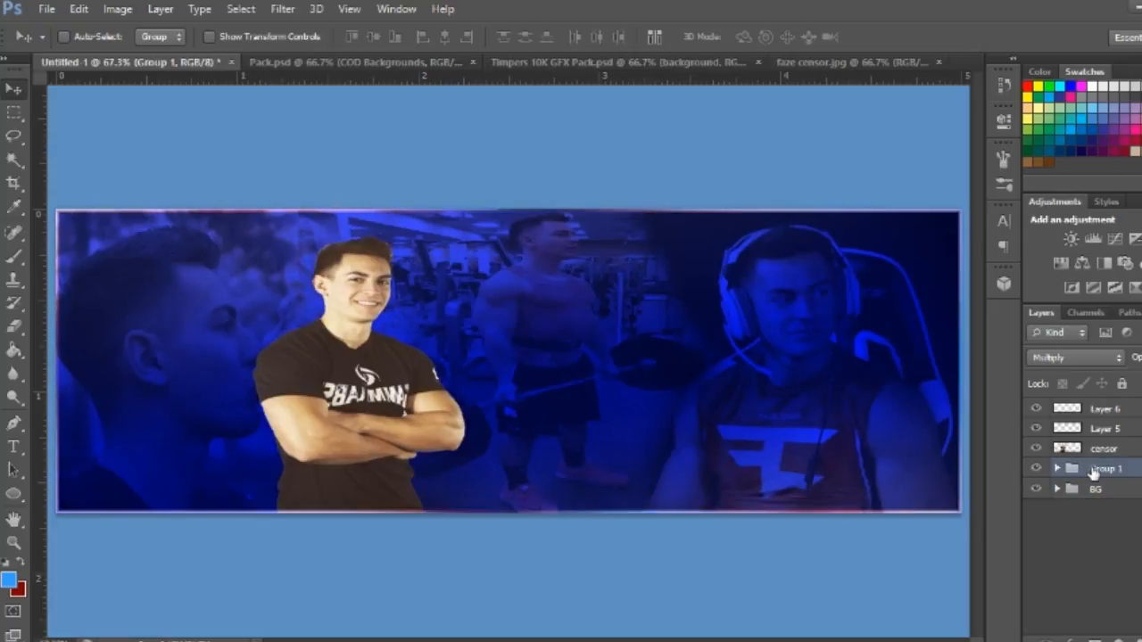
Merge Group 1 and its three photo layers into a single layer.
left_click(1056, 469)
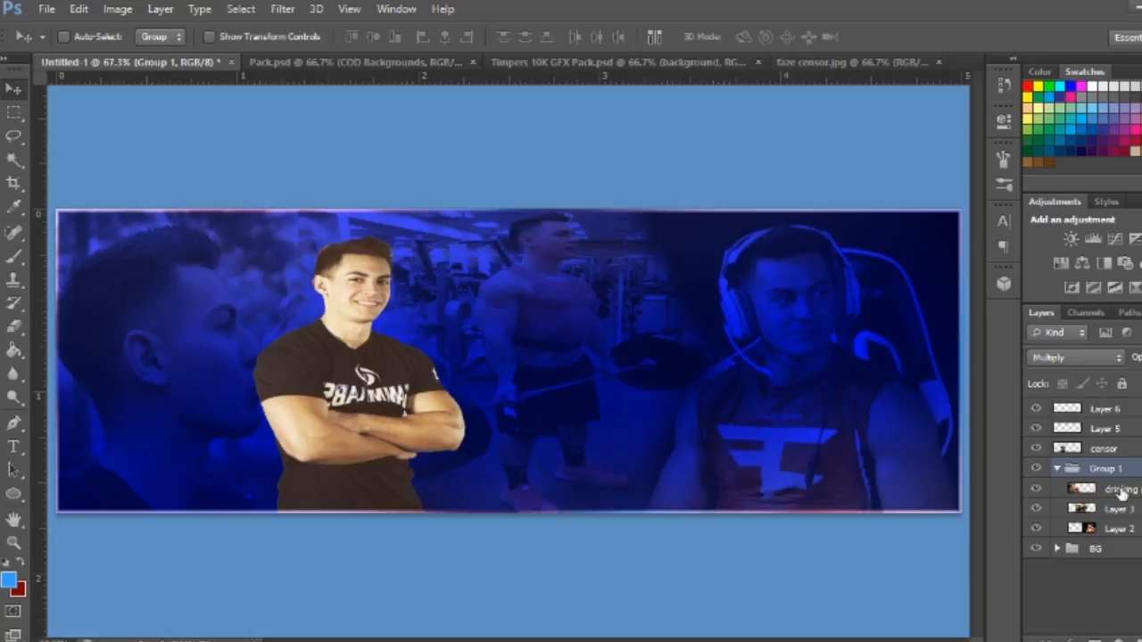
left_click(1121, 490, "shift")
left_click(1121, 510, "shift")
left_click(1119, 529, "shift")
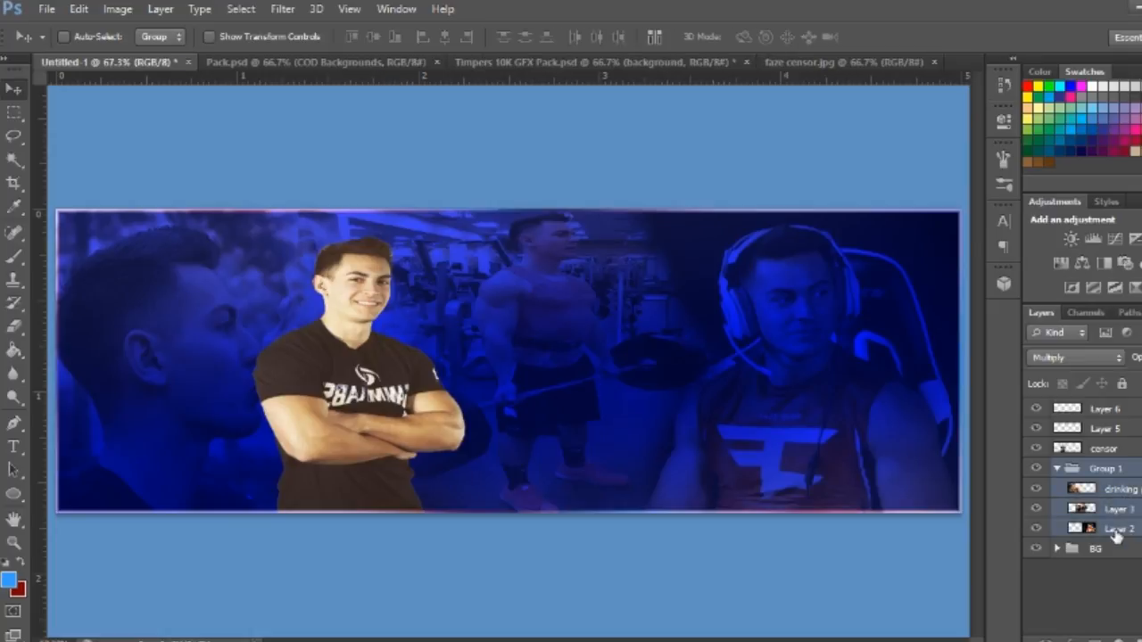
key("ctrl+e")
key("ctrl+e")
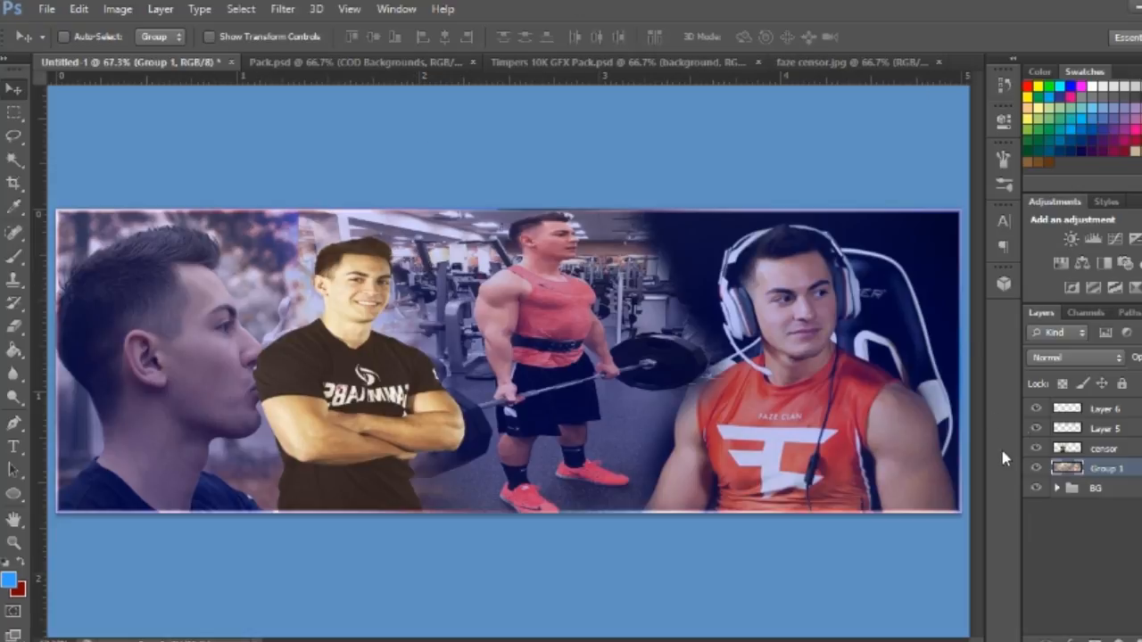
Try the Multiply, Dissolve, Darken and Linear Burn blend modes on the merged Group 1 layer.
left_click(1089, 355)
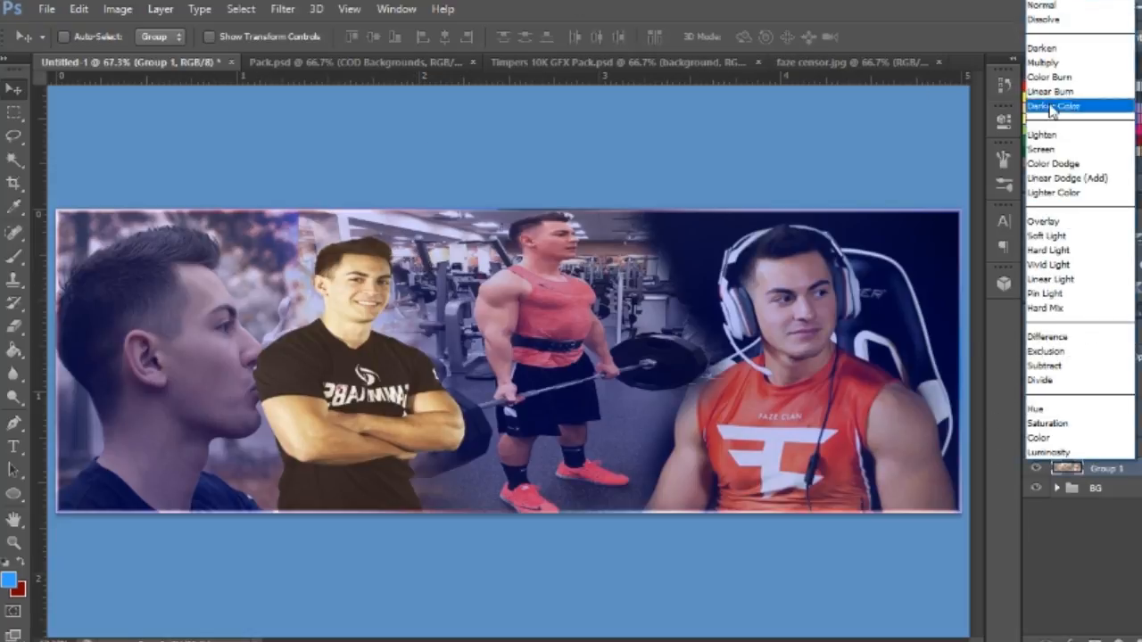
left_click(1068, 67)
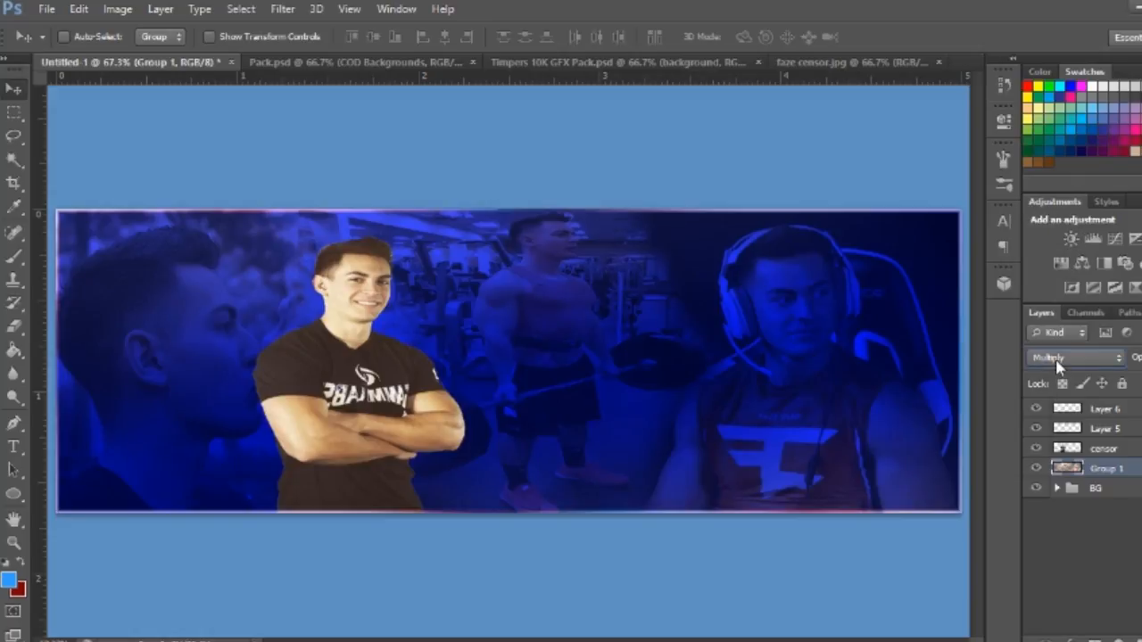
left_click(1064, 359)
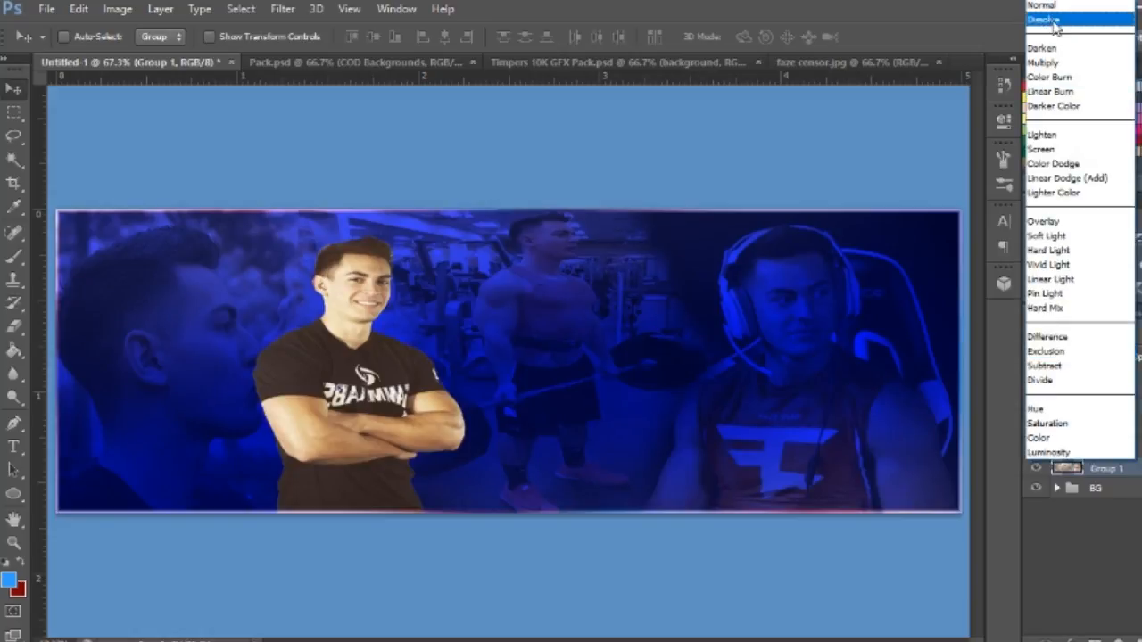
left_click(1055, 20)
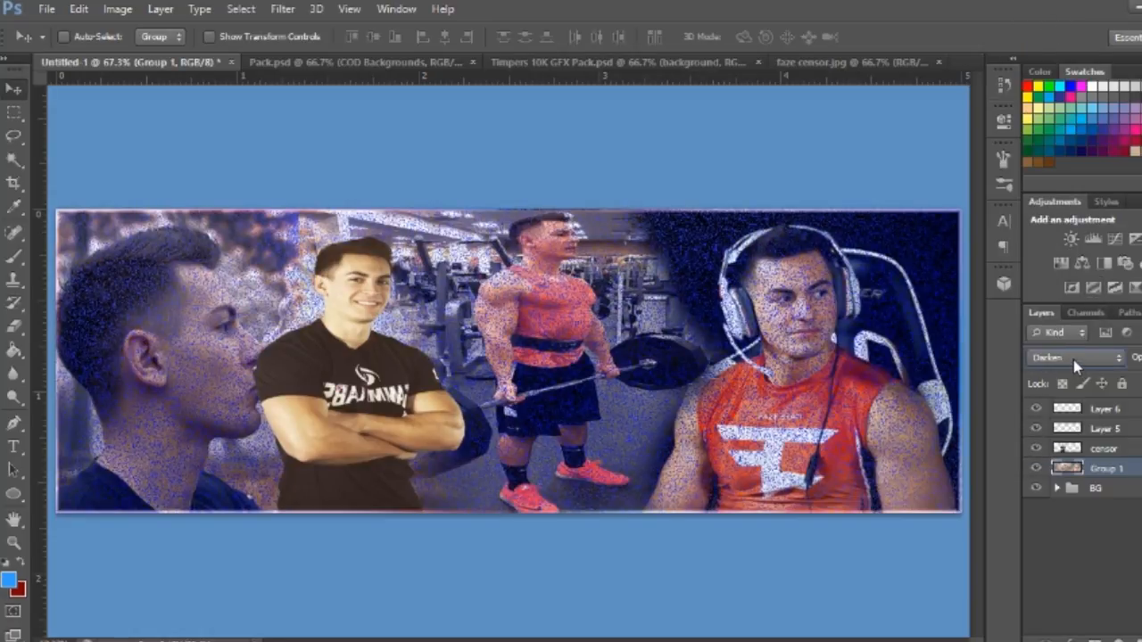
scroll(1073, 359, "down", 1)
left_click(1094, 353)
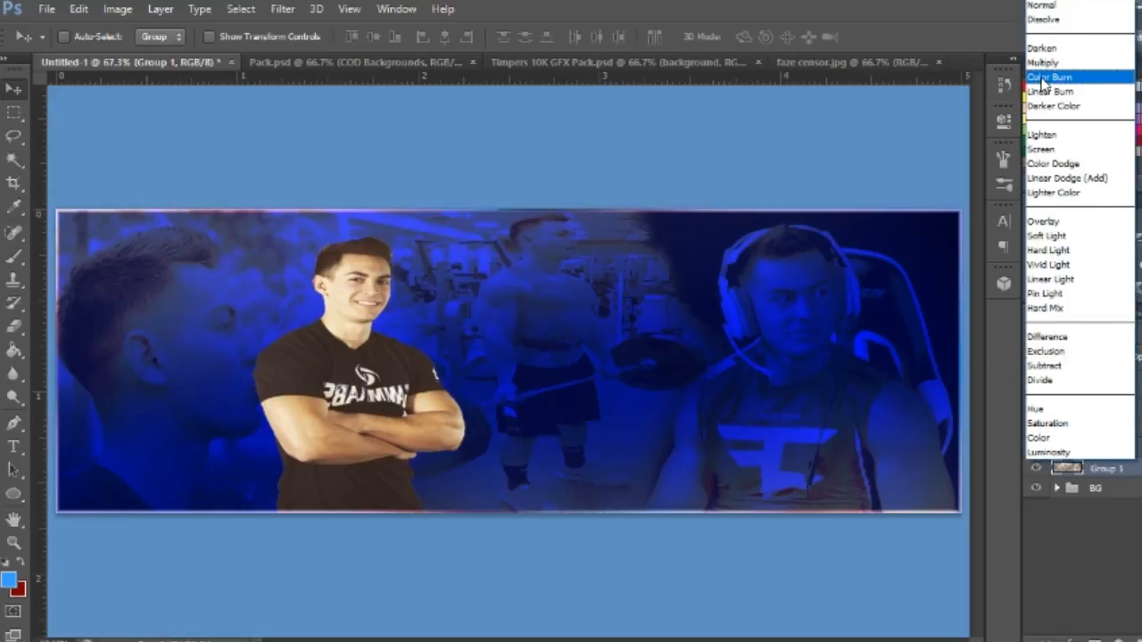
left_click(1093, 512)
left_click(1117, 360)
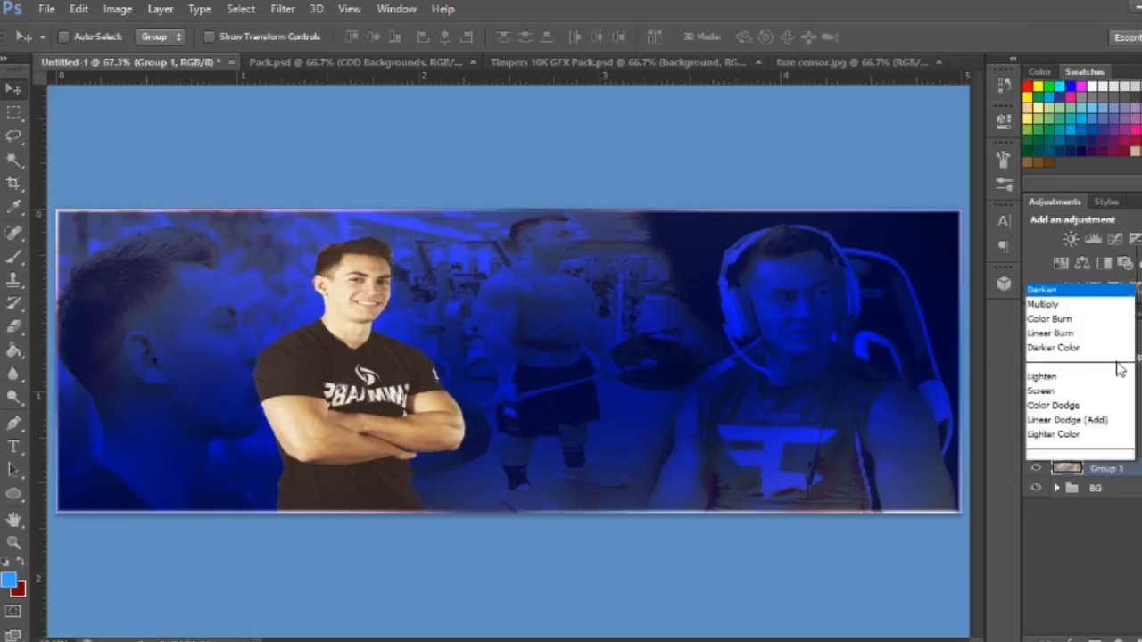
left_click(1080, 93)
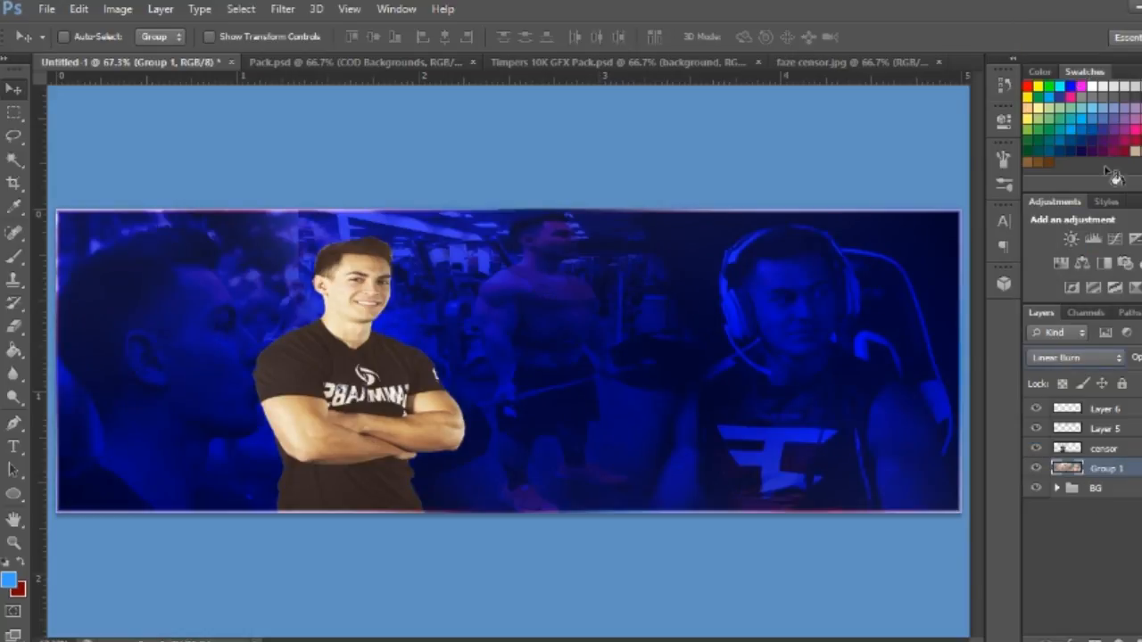
Try lighter and contrast blend modes on the Group 1 layer, including Screen, Linear Dodge (Add) and Hard Light.
key("Down")
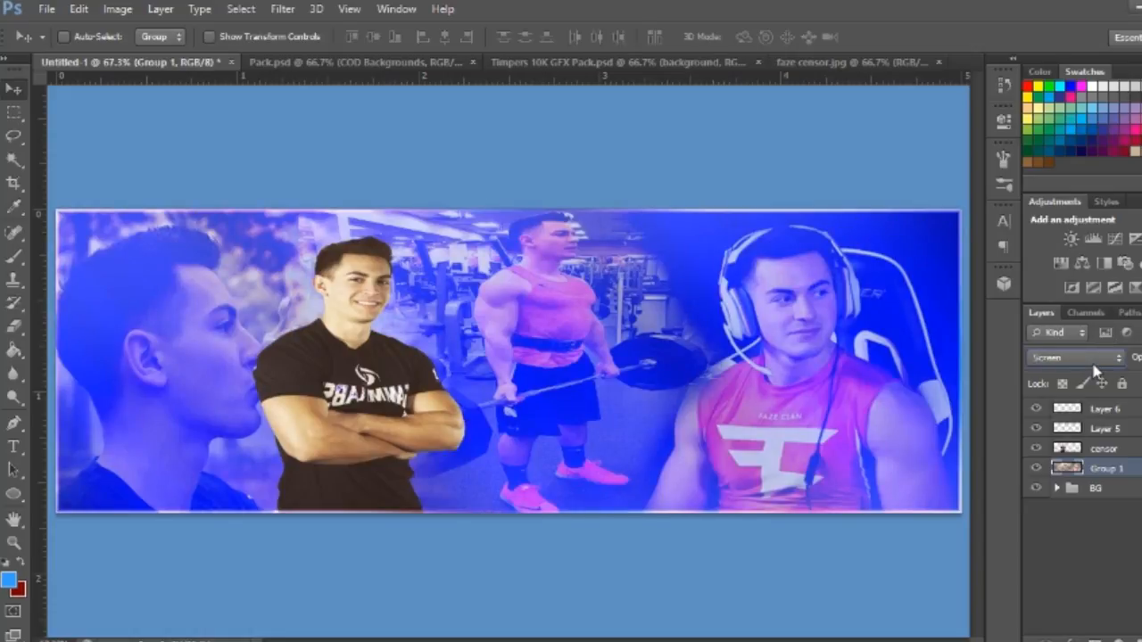
key("Down")
key("Down")
key("Down")
key("Down")
key("Up")
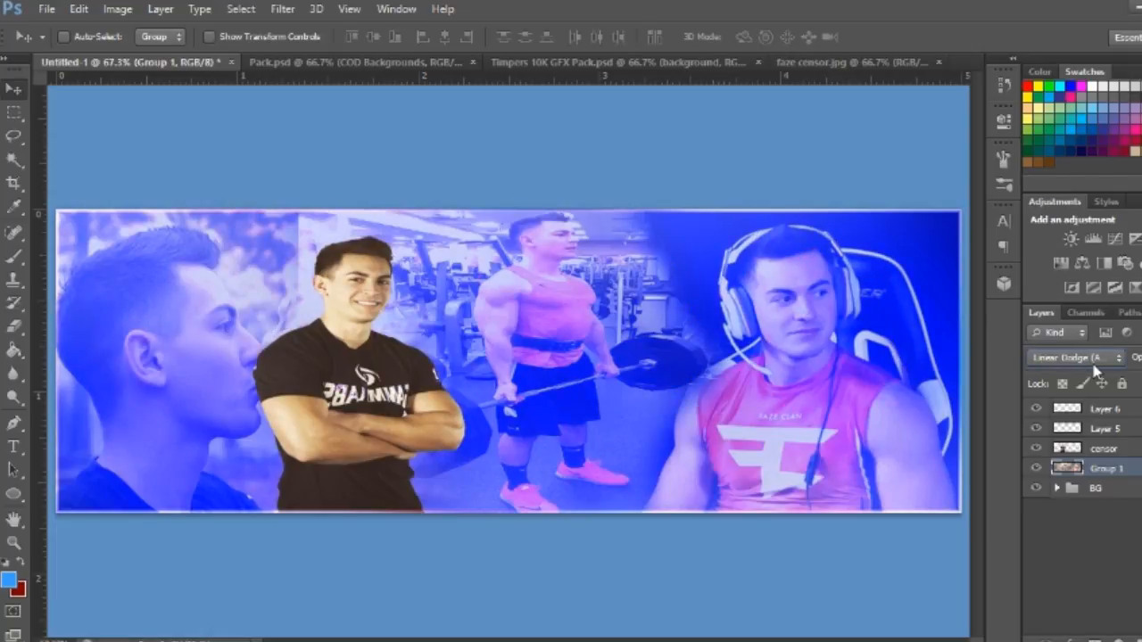
key("Down")
key("Up")
key("Down")
key("Down")
key("Down")
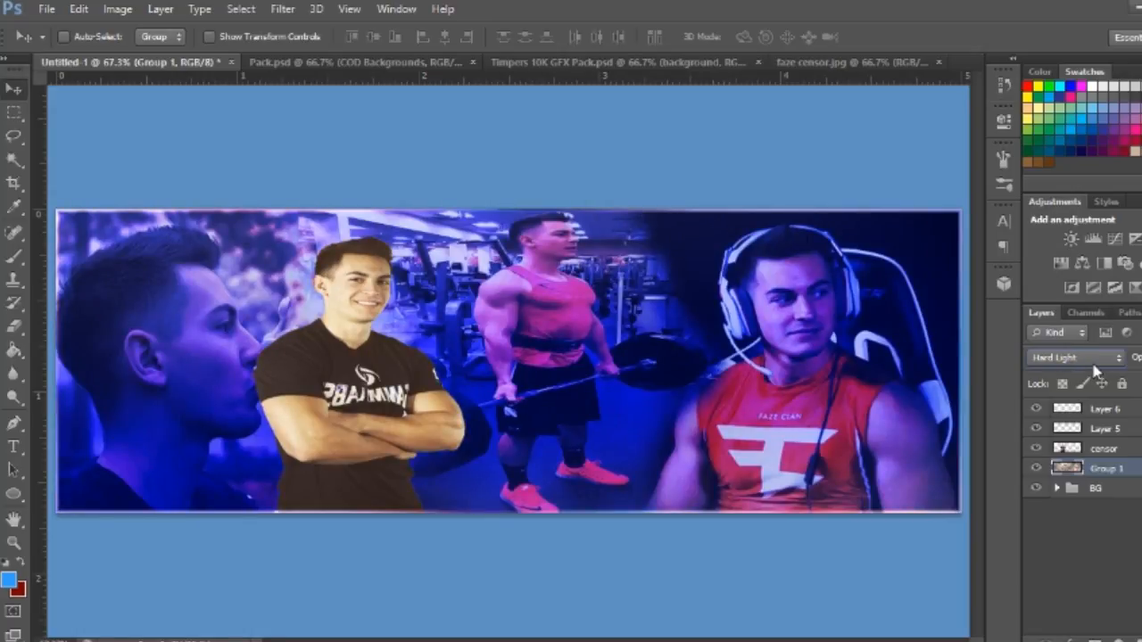
Try further blend modes on Group 1, including Linear Light, Hard Mix, Subtract and Luminosity.
key("Down")
key("Down")
key("Up")
key("Down")
key("Up")
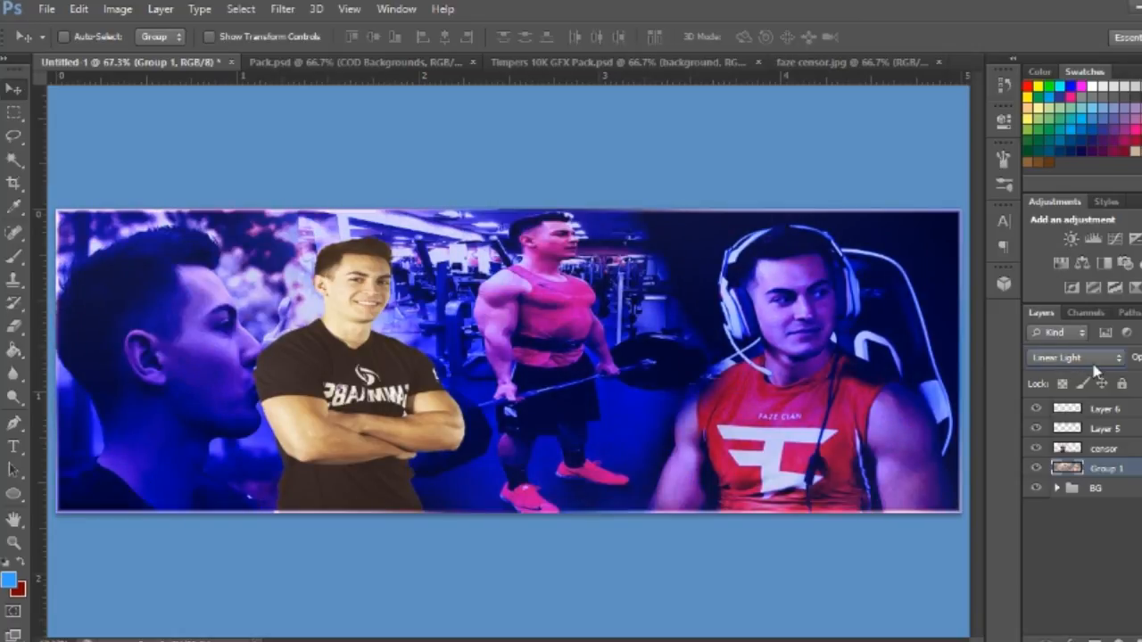
key("Down")
key("Down")
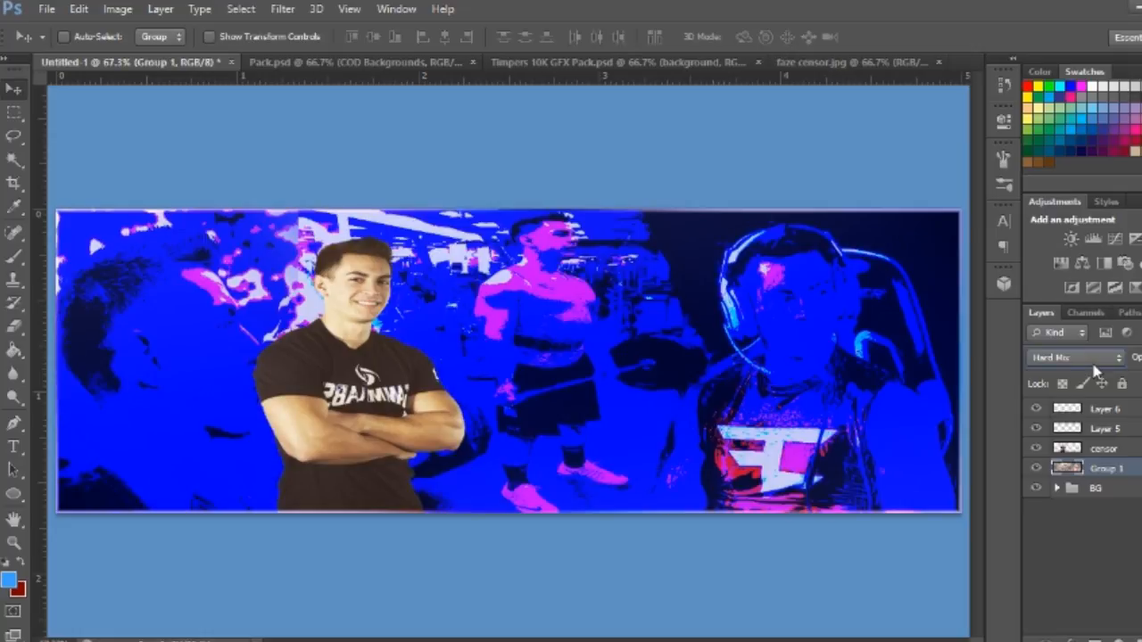
key("Down")
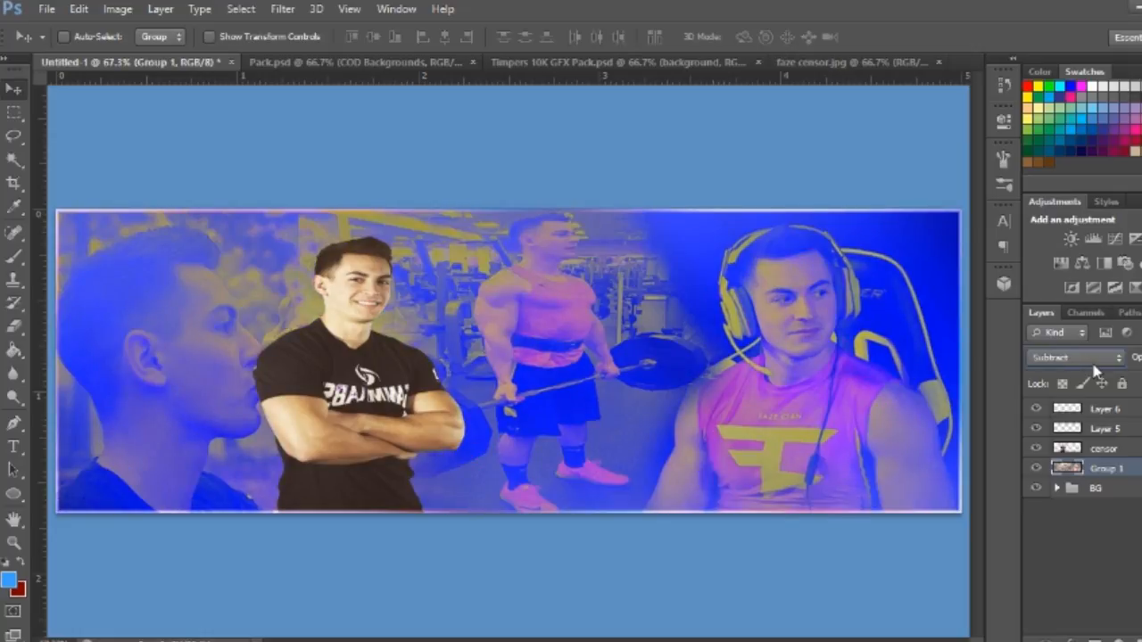
key("Down")
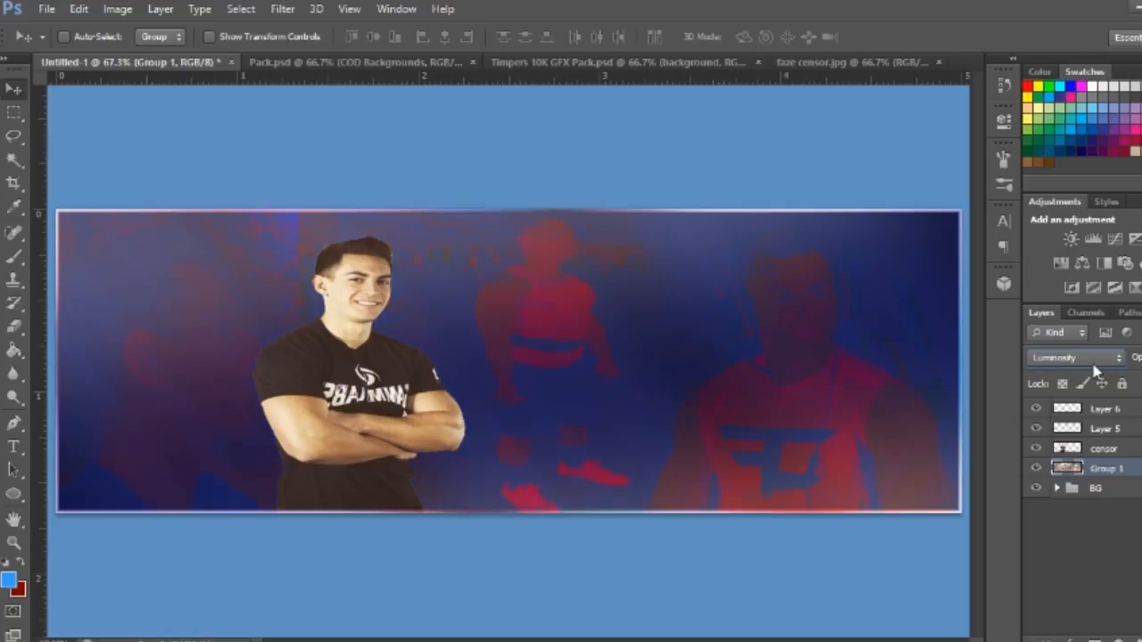
Set the Group 1 layer's blend mode back to Normal and compare the banner with the layer hidden and shown.
left_click(1095, 366)
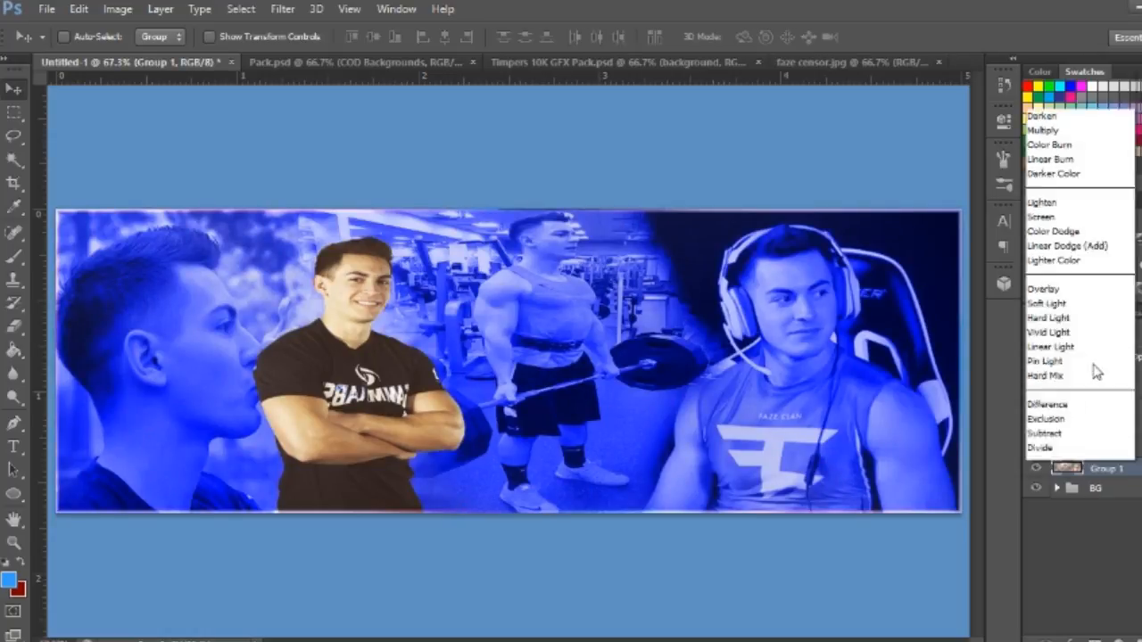
left_click(1077, 7)
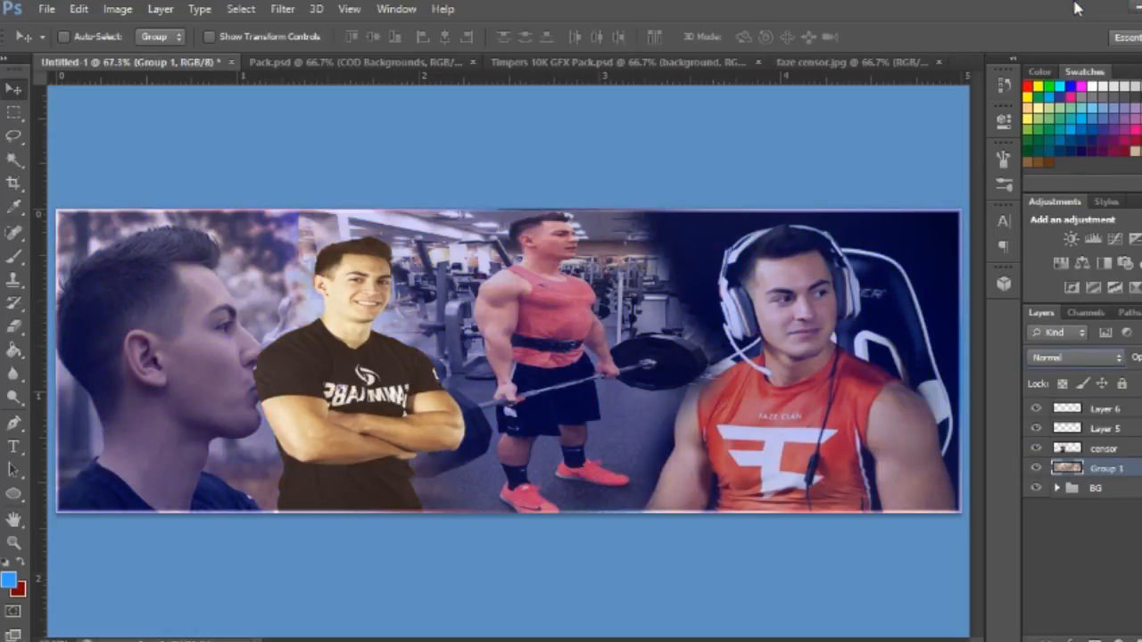
left_click(1036, 468)
left_click(1036, 468)
left_click(1036, 468)
left_click(1036, 468)
Try adjusting the opacity of the Group 1 layer.
left_click(1141, 358)
left_click_drag(1141, 379, 1141, 379)
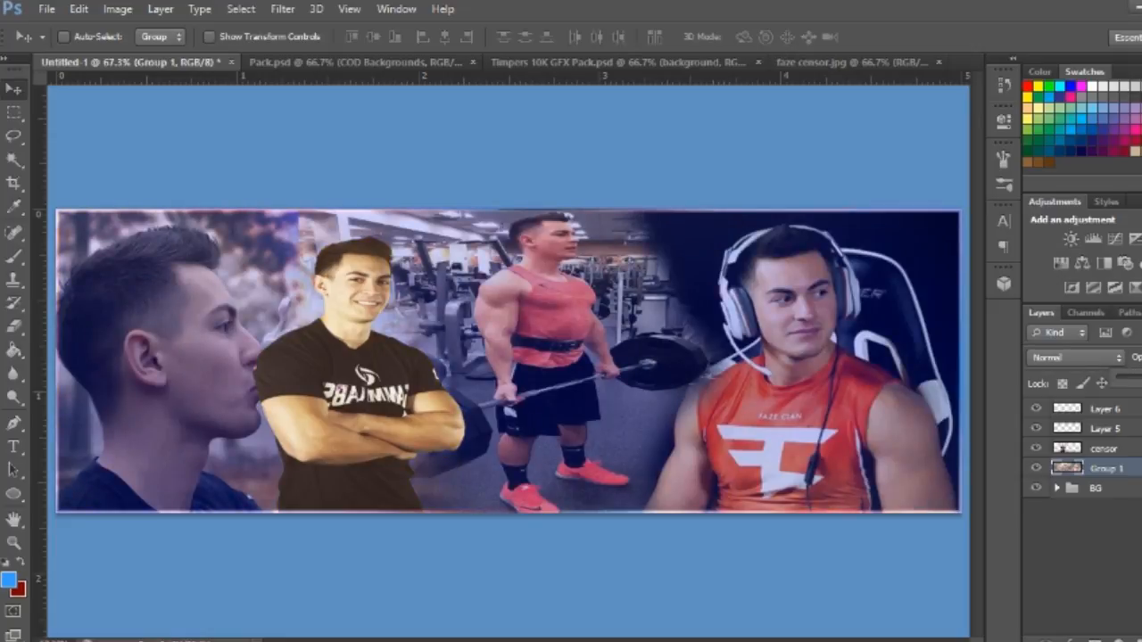
left_click(1111, 561)
left_click(1104, 469)
left_click(1123, 526)
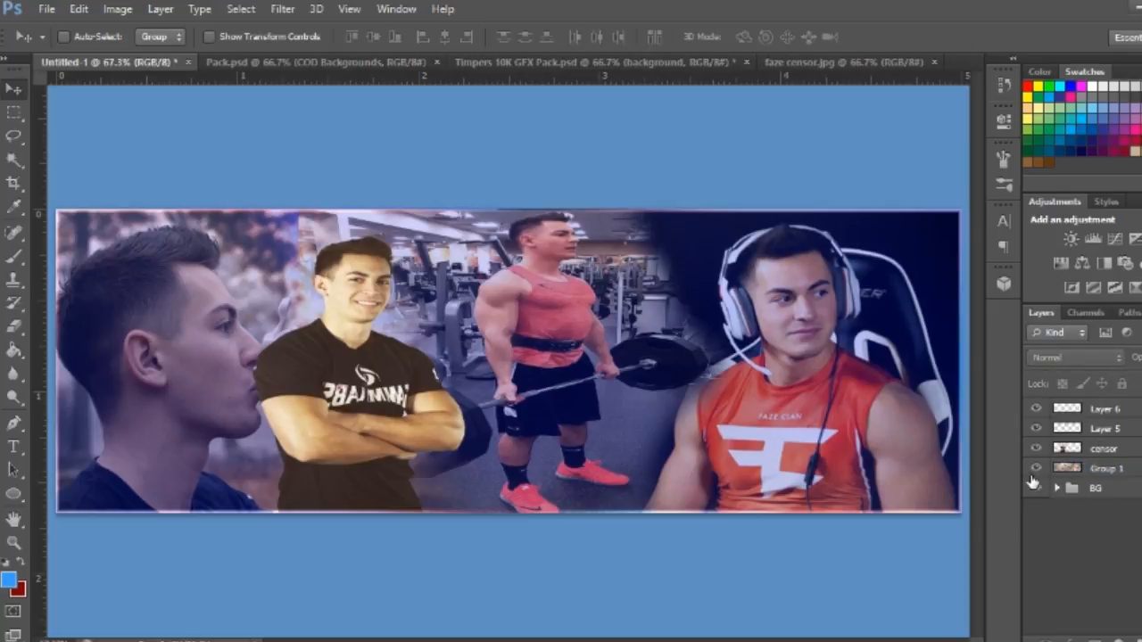
Try a duplicate of the Group 1 layer, comparing the banner with and without it, and delete the copy.
left_click(1099, 473)
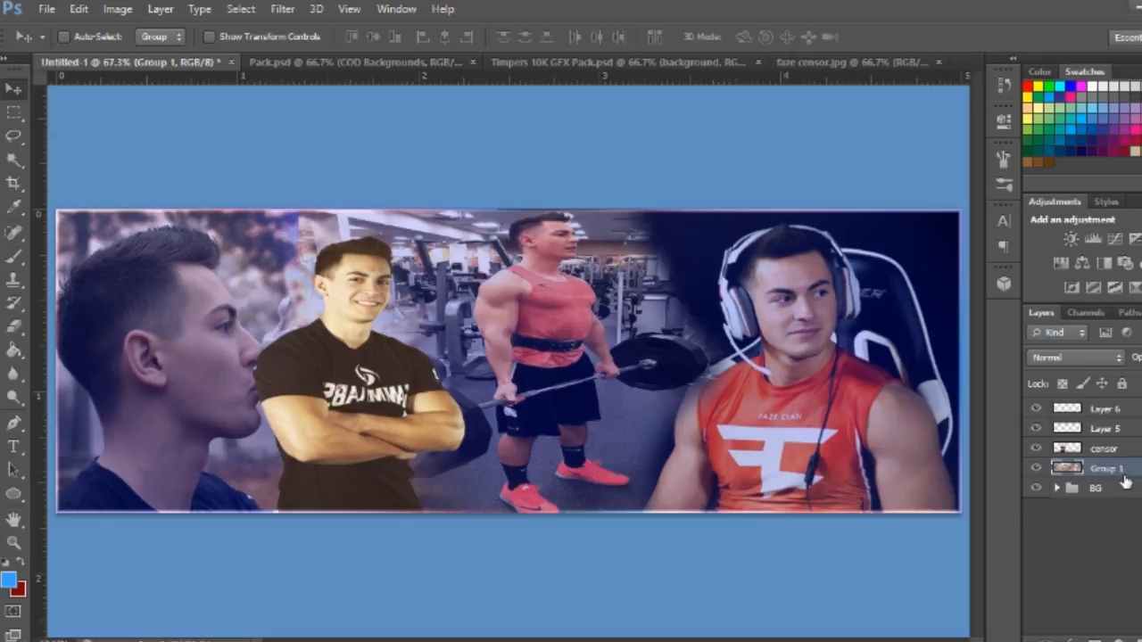
key("ctrl+j")
mouse_move(1111, 469)
left_mouse_down()
mouse_move(1115, 503)
mouse_move(1111, 470)
left_mouse_up()
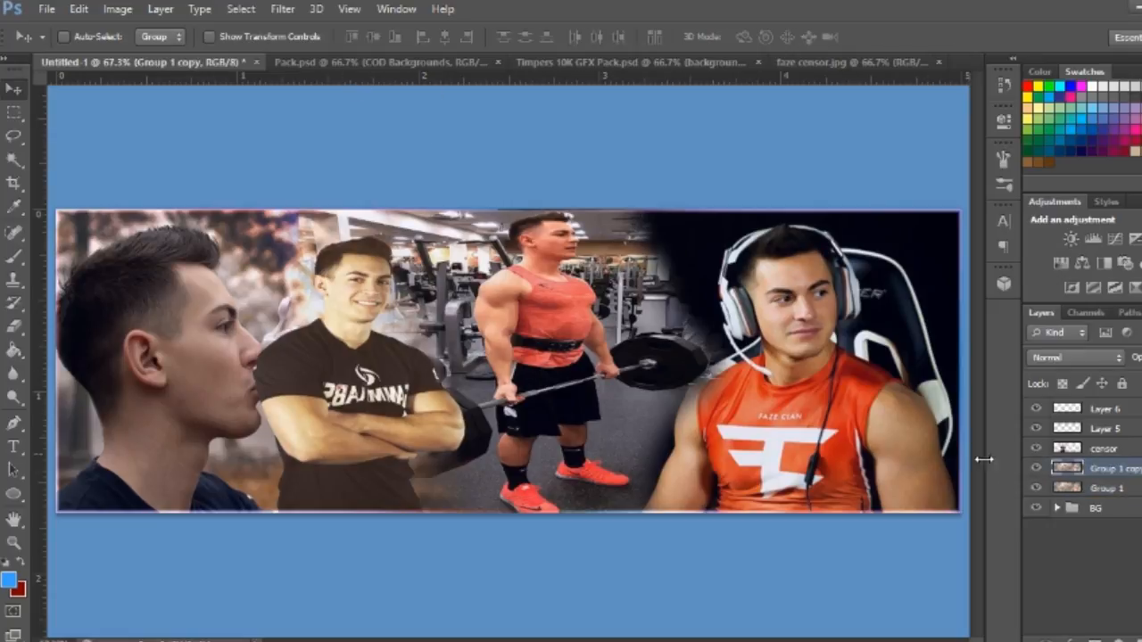
left_click(1035, 470)
left_click(1035, 470)
left_click(1035, 469)
left_click(1035, 469)
left_click(1036, 471)
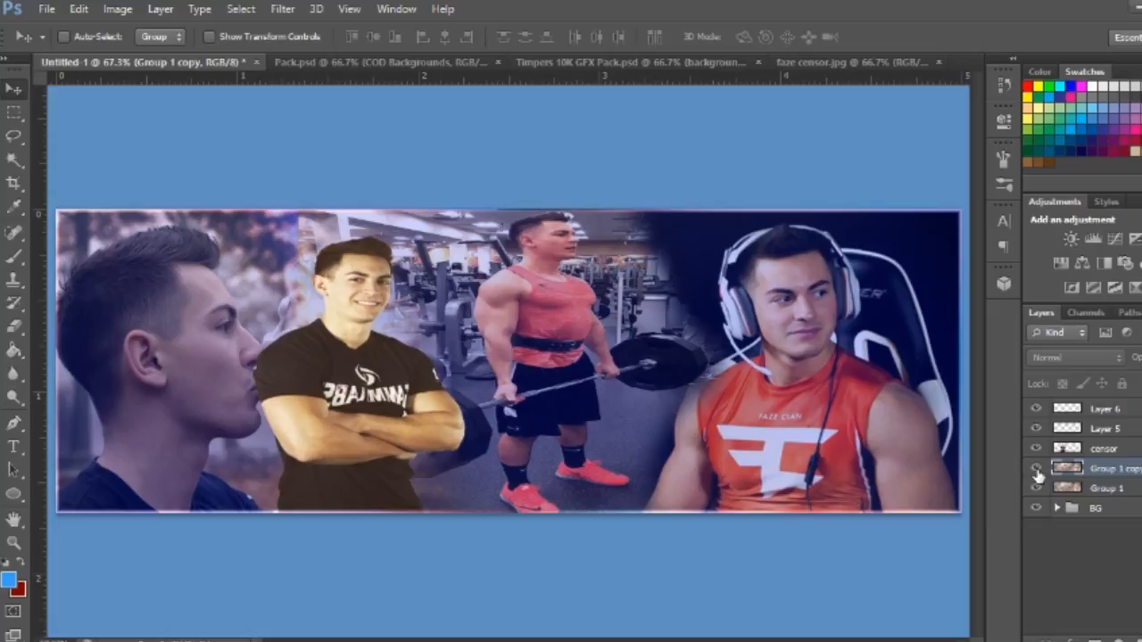
left_click(1036, 472)
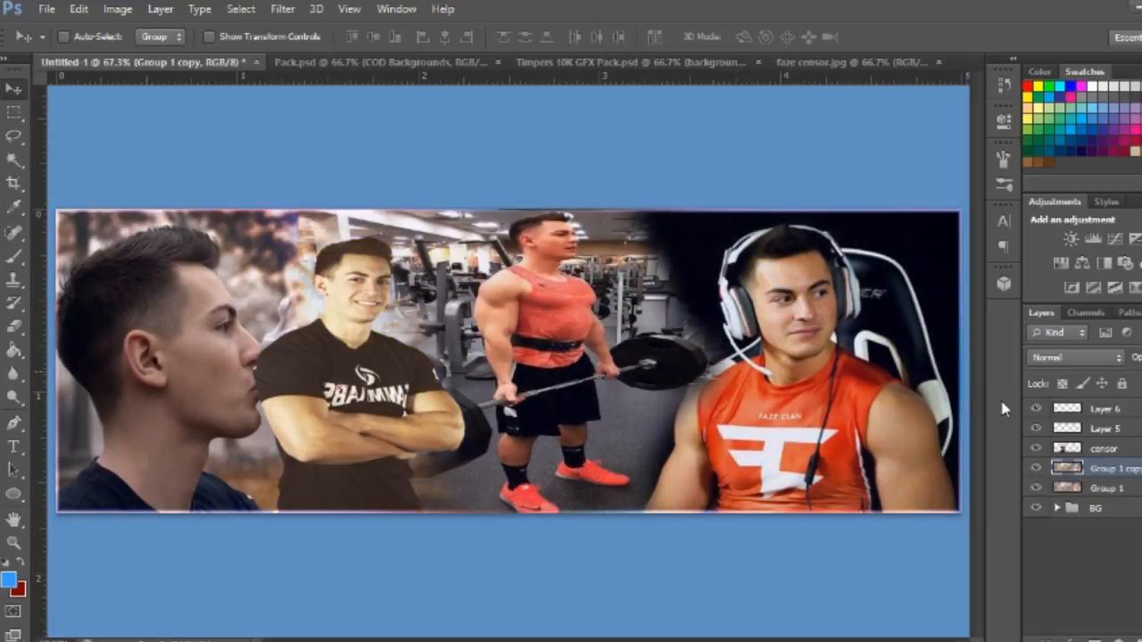
key("Delete")
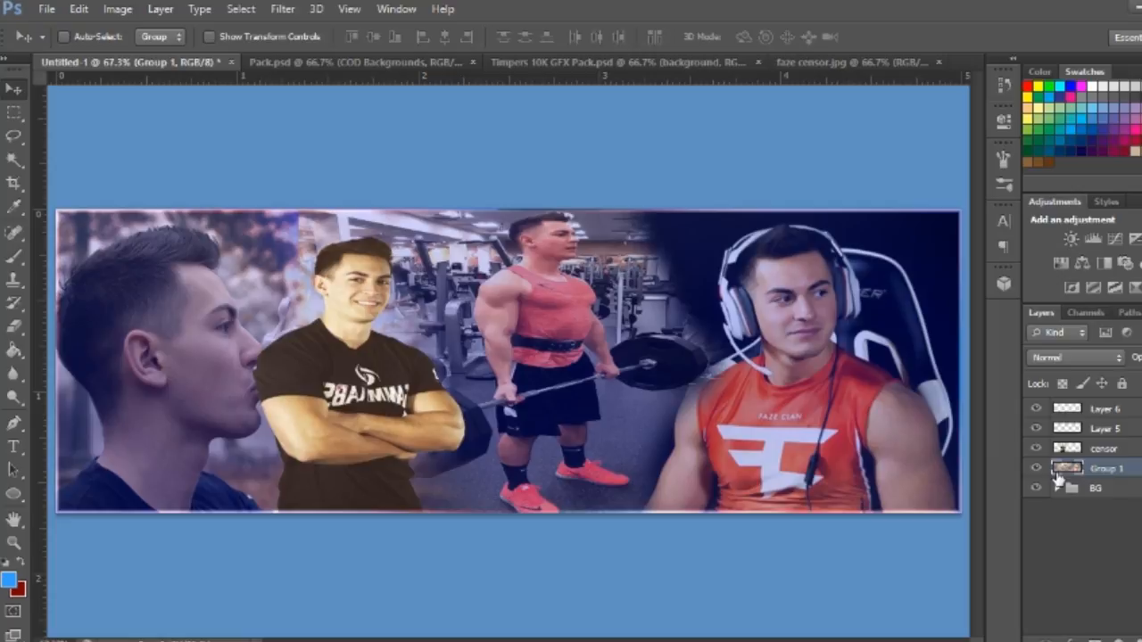
Apply a Gaussian Blur with a 1.5-pixel radius to the Group 1 photo layer.
left_click(282, 9)
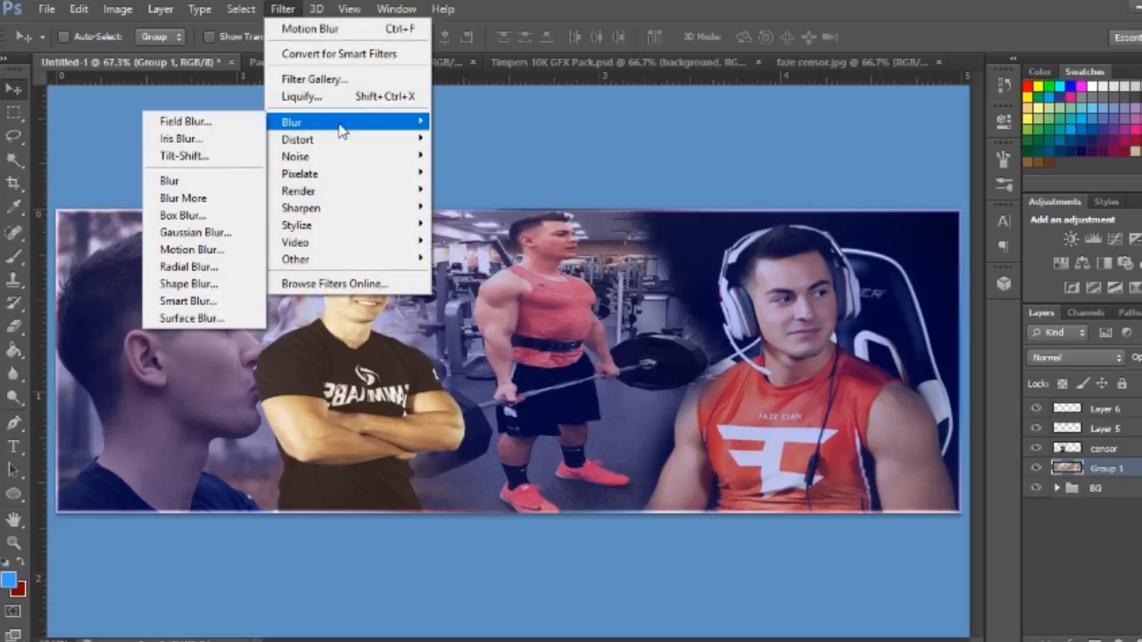
left_click(1126, 520)
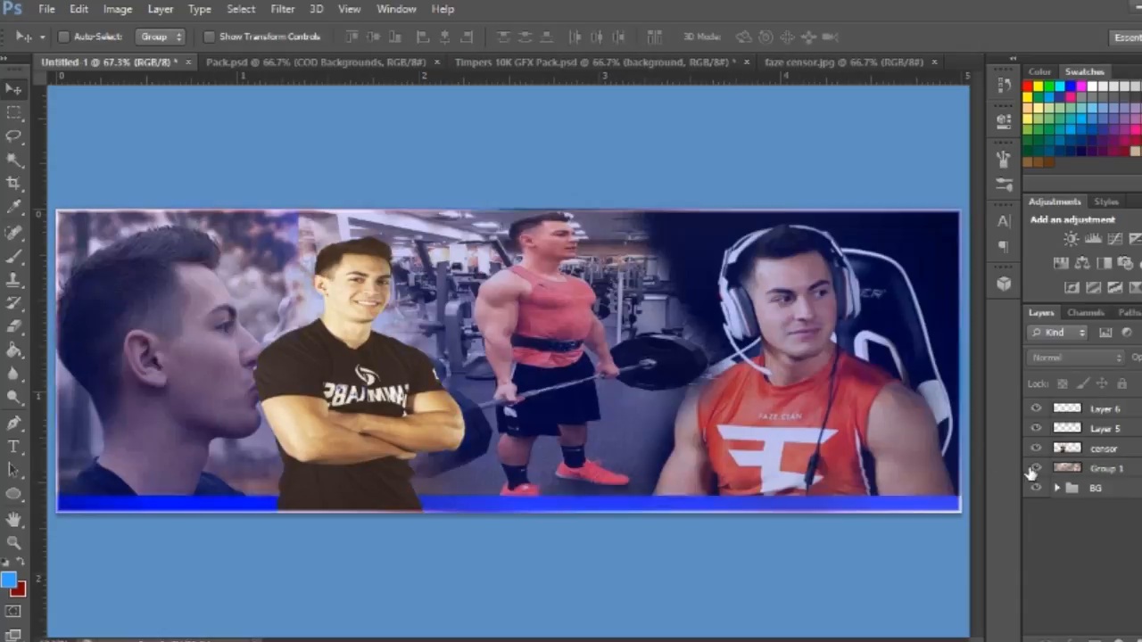
left_click(1086, 471)
left_click(283, 9)
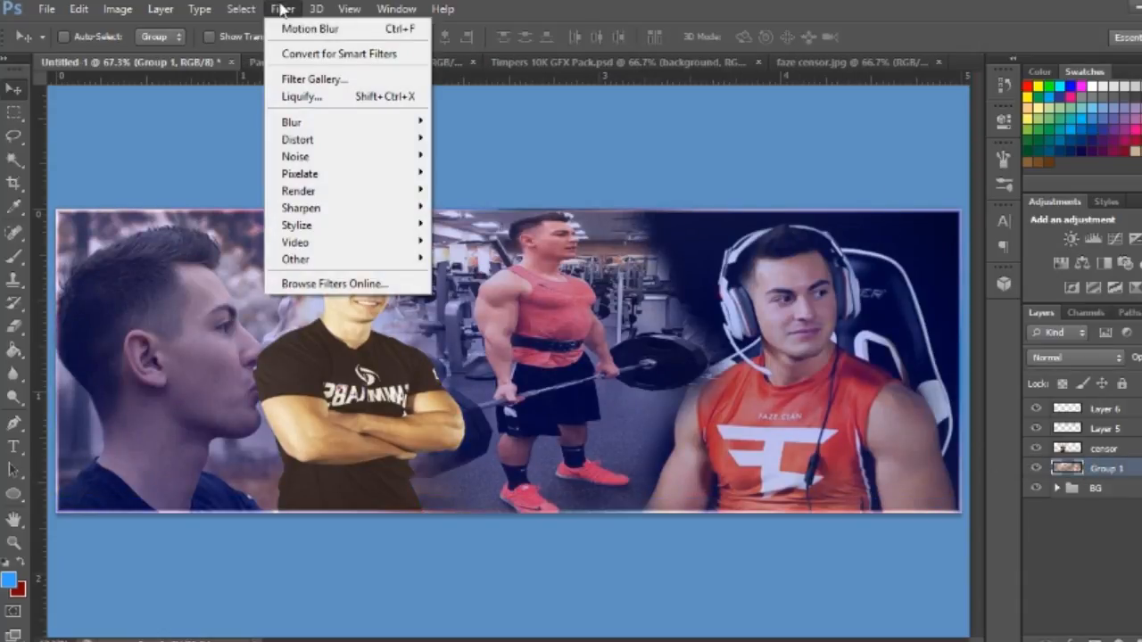
mouse_move(316, 121)
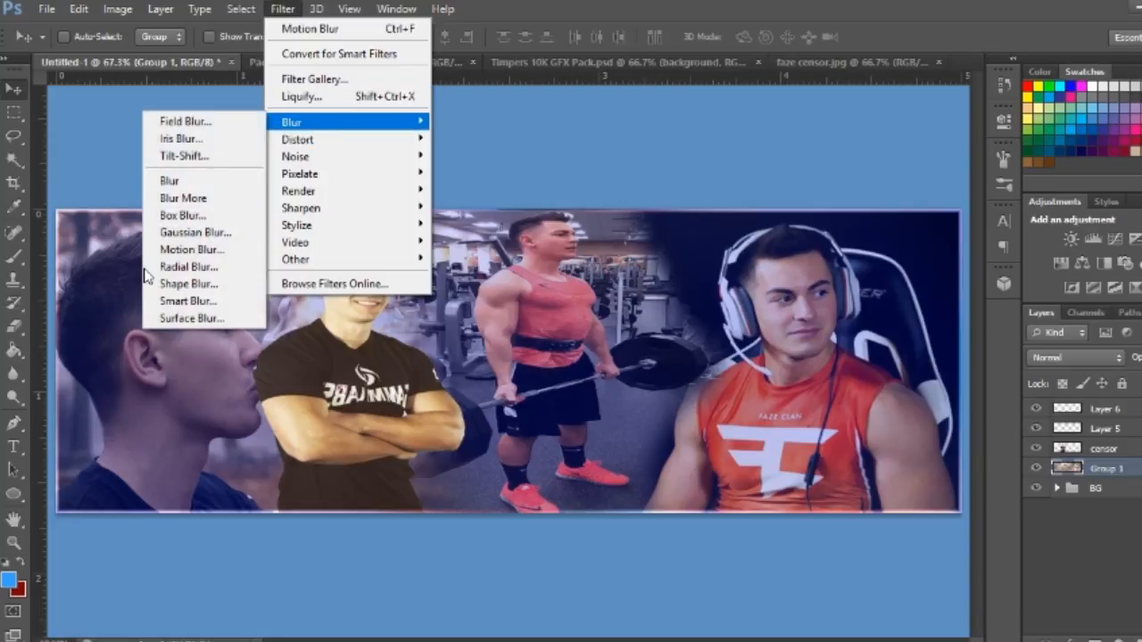
left_click(188, 233)
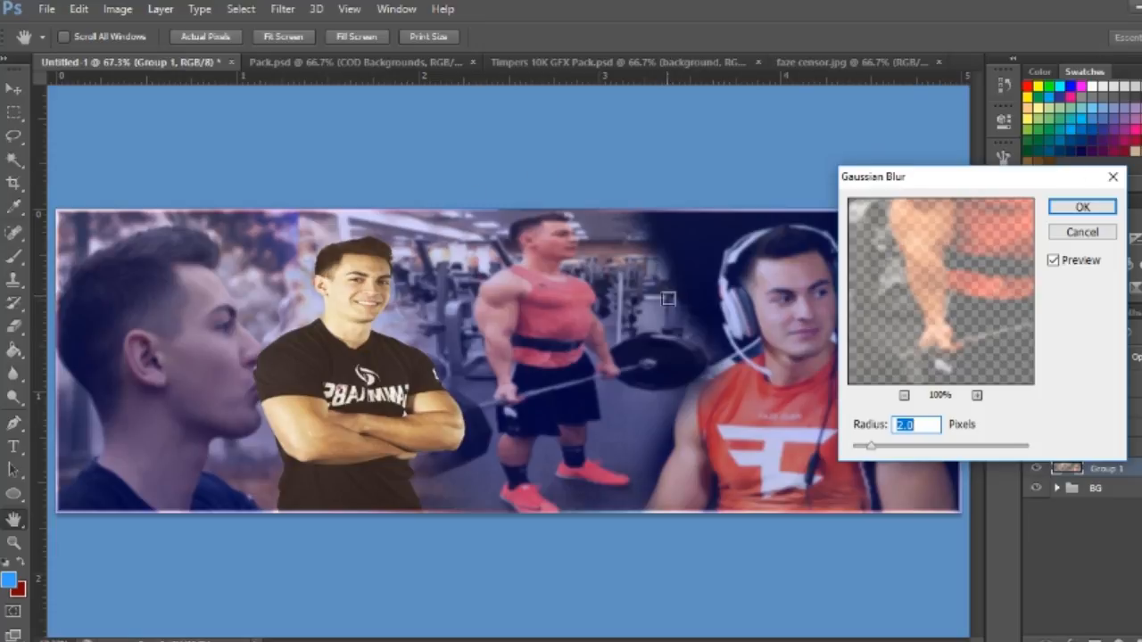
type("1.")
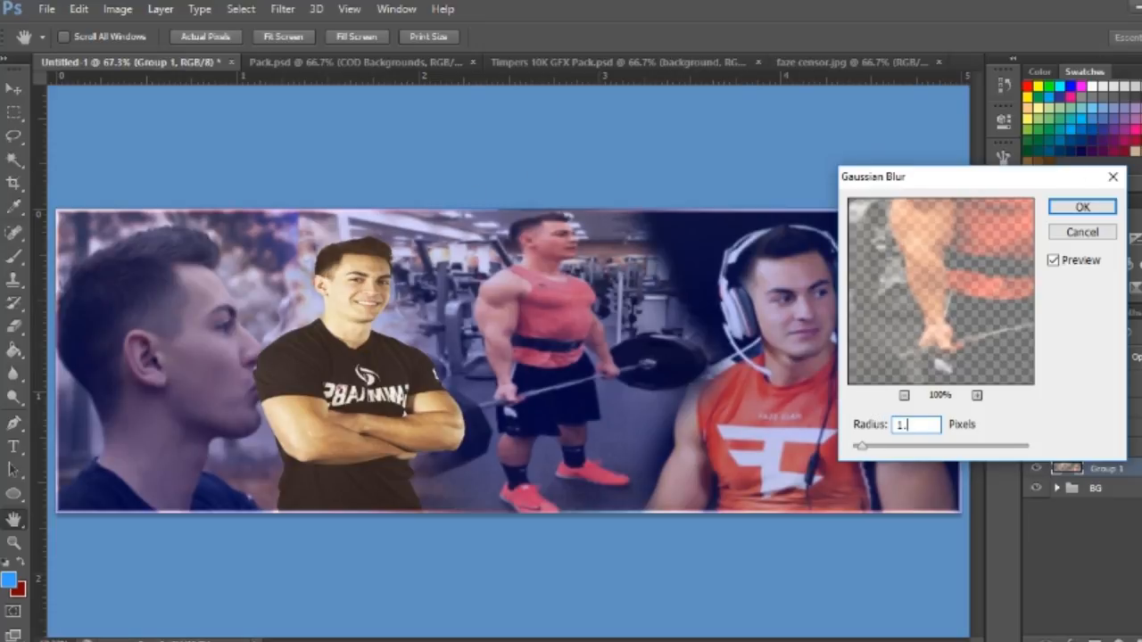
type("5")
key("Return")
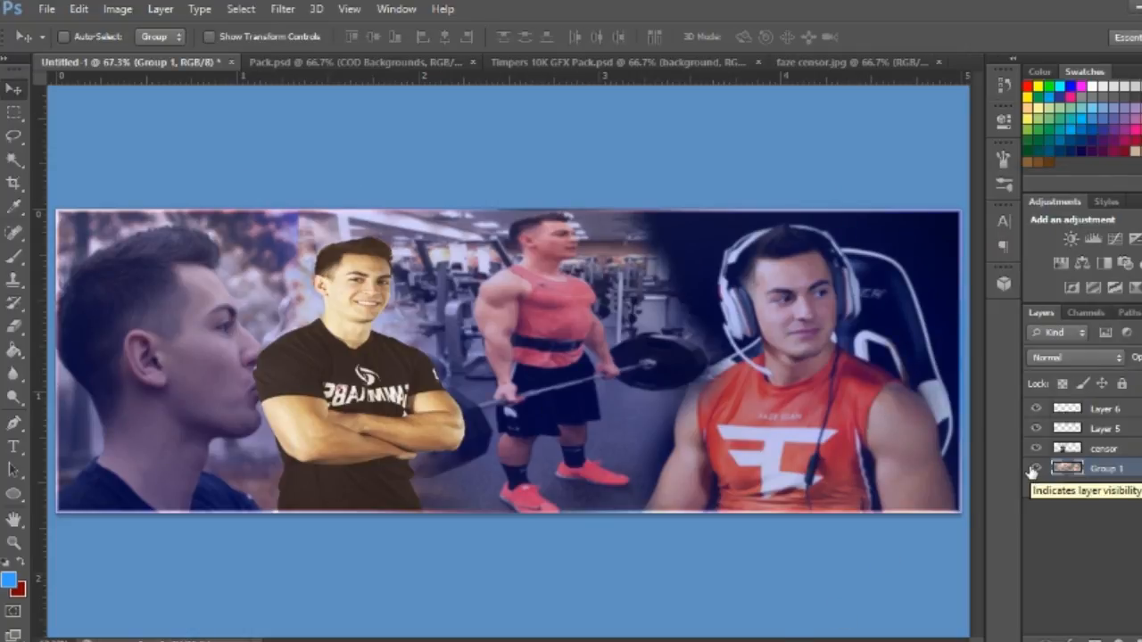
Compare the banner with and without the Layer 6 border, and merge Layer 5 and Layer 6 into one layer.
left_click(1035, 411)
left_click(1035, 410)
left_click(1035, 411)
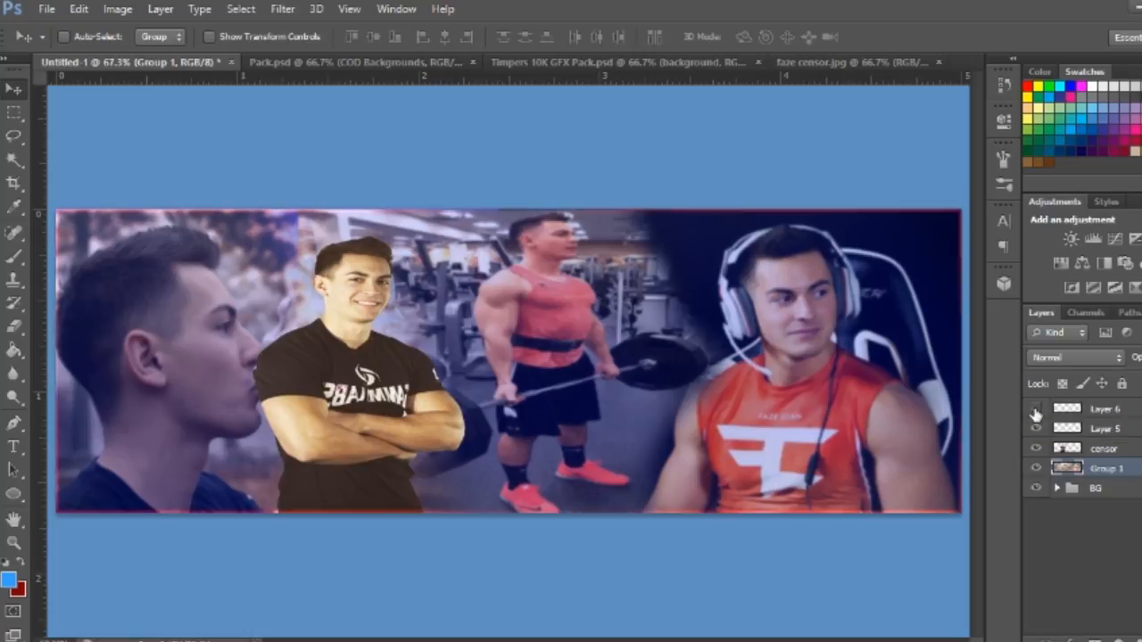
left_click(1035, 410)
left_click(1103, 449)
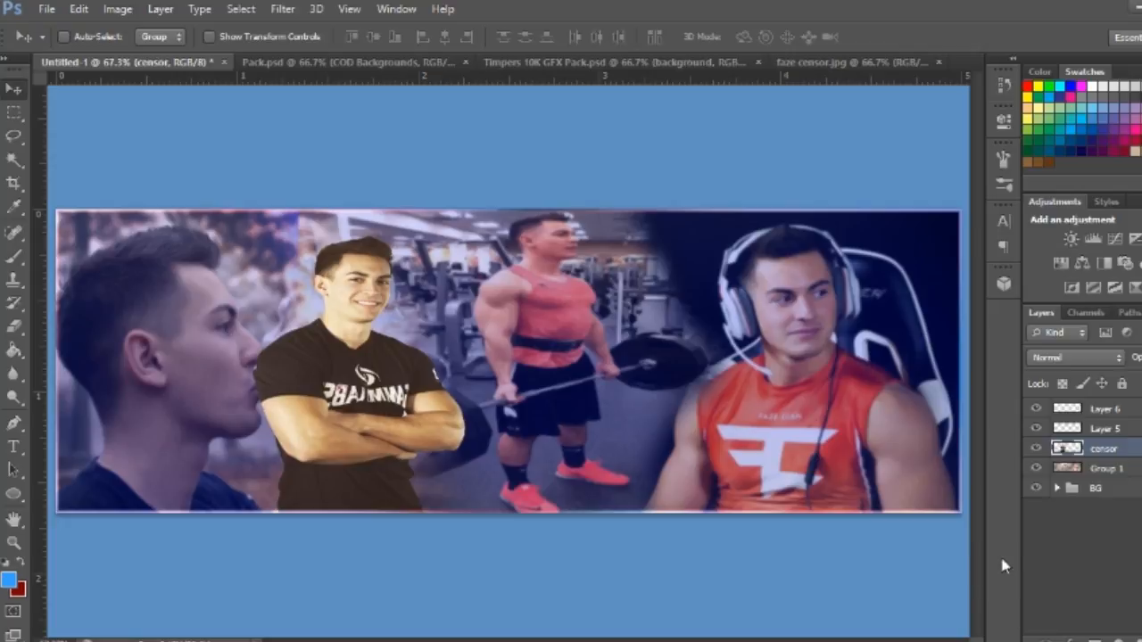
left_click(1118, 431)
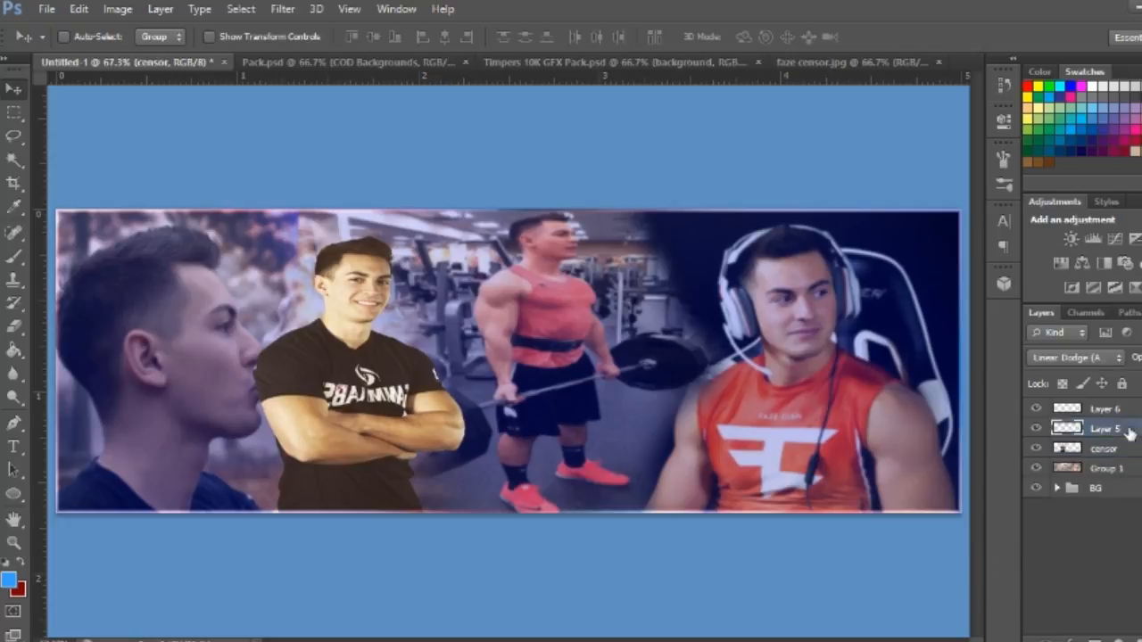
left_click(1133, 410, "ctrl")
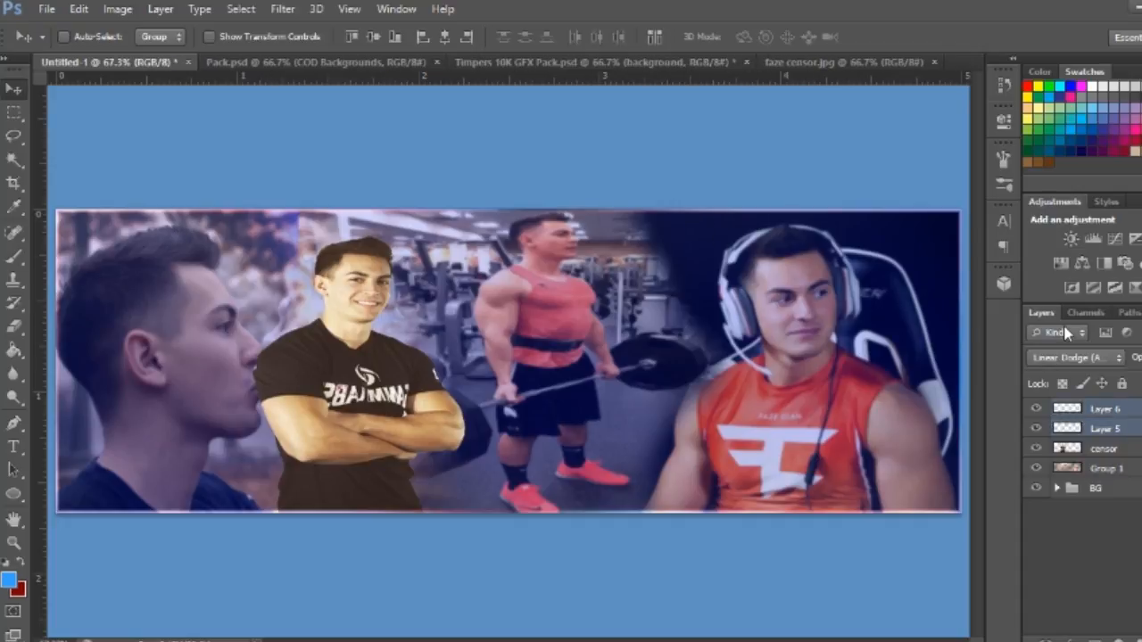
key("ctrl+e")
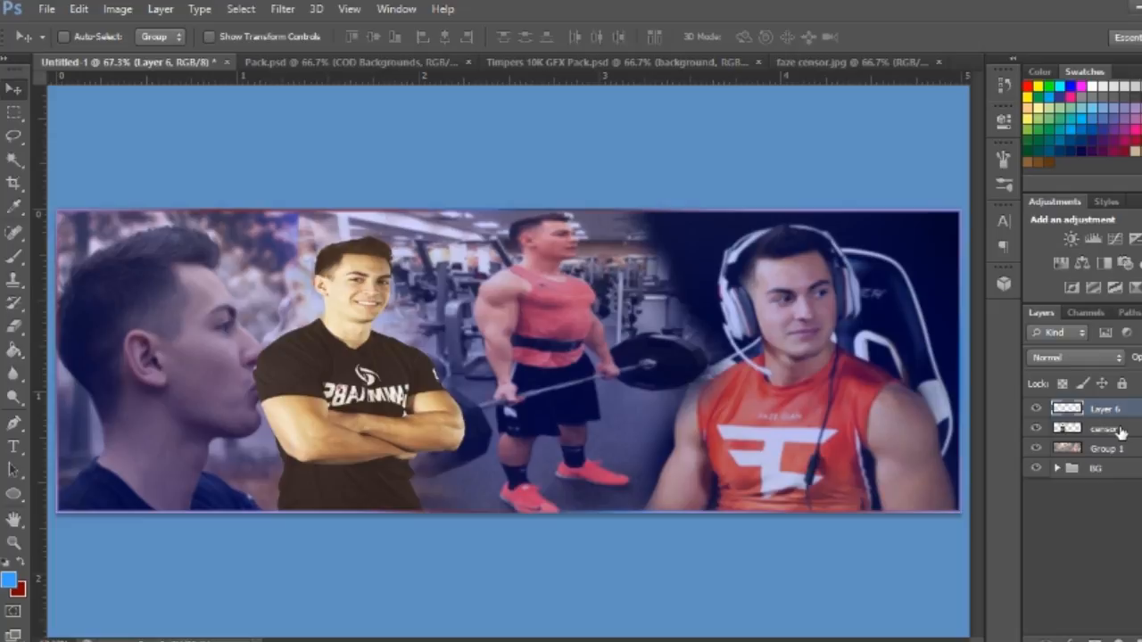
Examine the merged border layer and the censor layer by hiding and showing each one repeatedly.
left_click(1035, 409)
left_click(1035, 408)
left_click(1035, 408)
left_click(1036, 409)
left_click(1035, 409)
left_click(1035, 408)
left_click(1037, 429)
left_click(1037, 429)
left_click(1037, 429)
left_click(1037, 429)
Reposition the main figure on the censor layer between the face profile and the weightlifter photo.
left_click(1082, 431)
left_click_drag(352, 390, 288, 394)
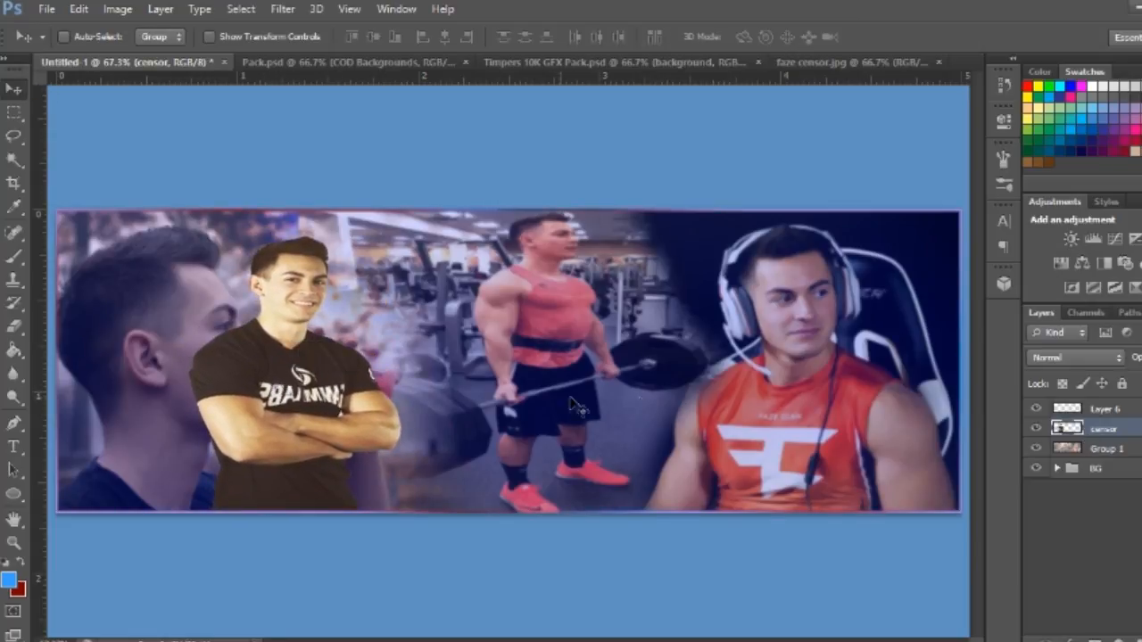
left_click_drag(250, 433, 396, 429)
Transform the censor figure to about 115% of its width and slightly reduce its height from above.
key("ctrl+t")
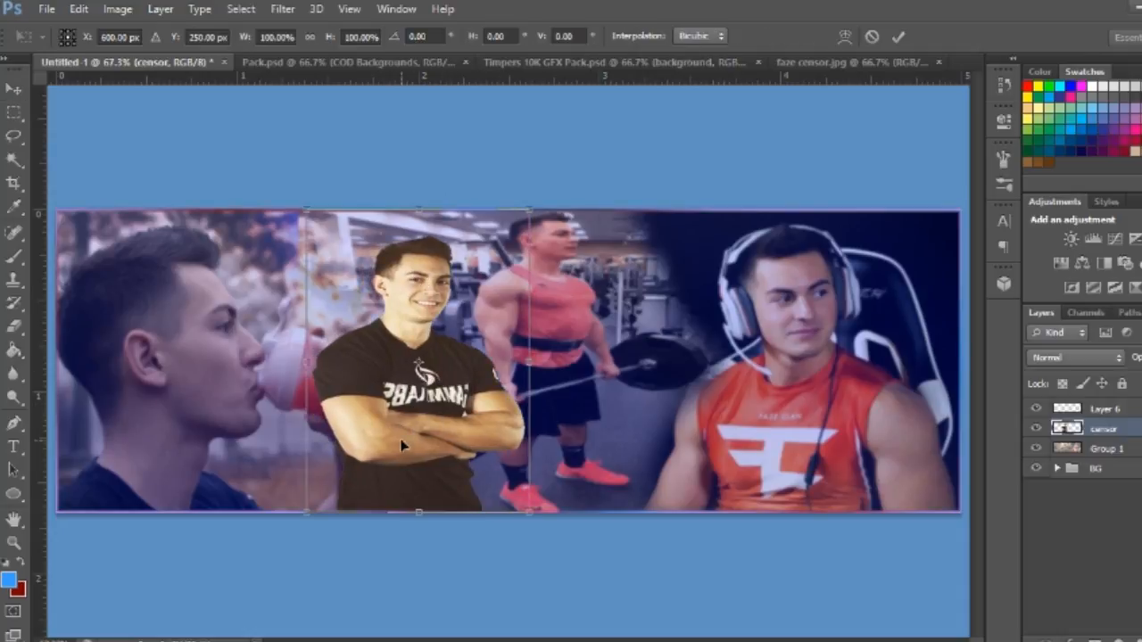
left_click_drag(307, 362, 271, 362)
mouse_move(336, 420)
left_mouse_down()
mouse_move(349, 419)
mouse_move(337, 420)
left_mouse_up()
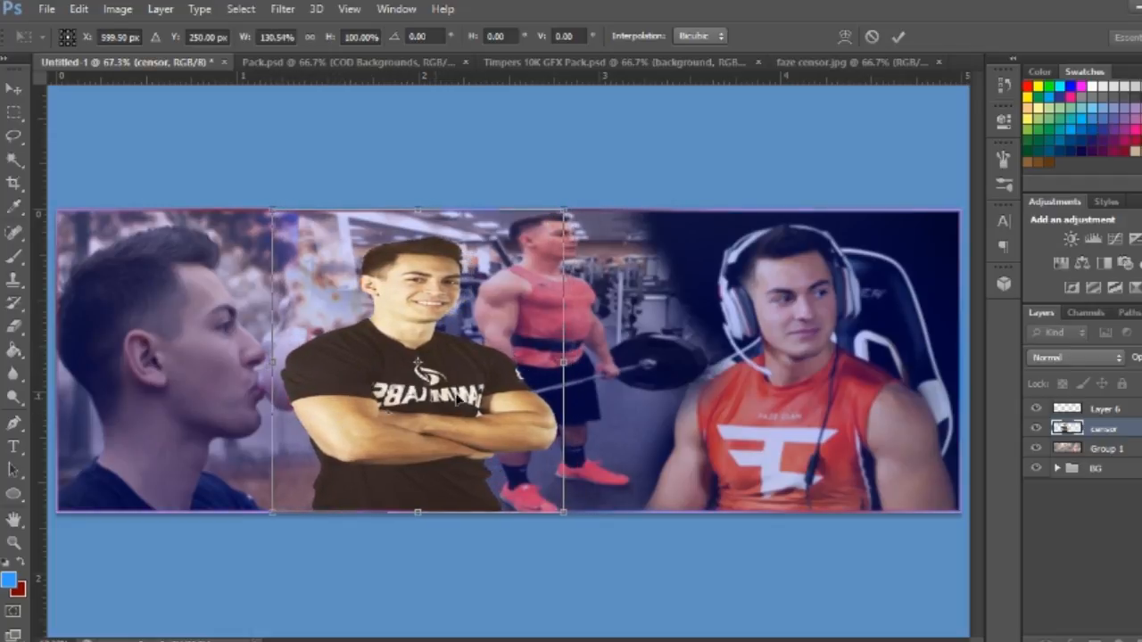
left_click_drag(566, 363, 546, 363)
left_click_drag(419, 211, 425, 226)
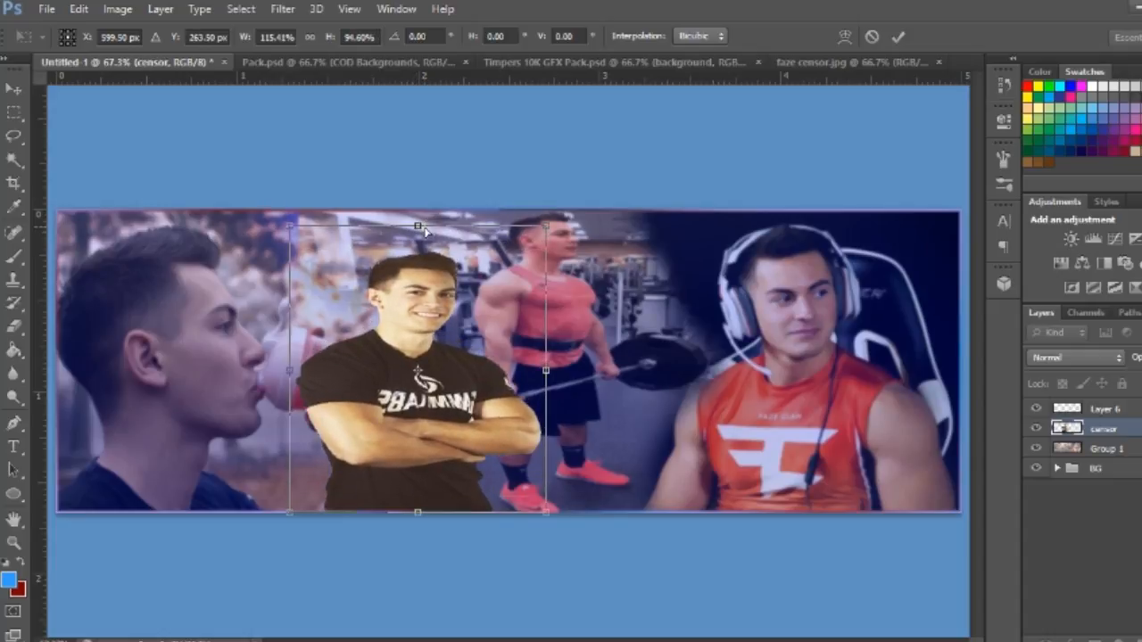
key("ctrl+z")
left_click_drag(417, 208, 462, 226)
key("Return")
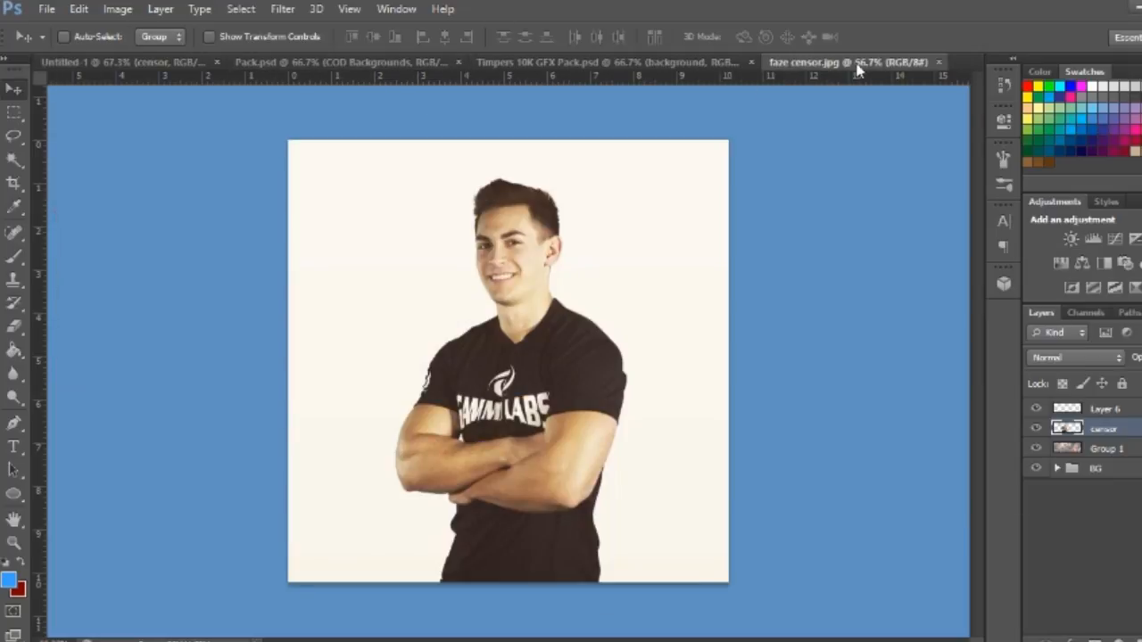
Close the faze censor.jpg document and switch to Timpers 10K GFX Pack.psd.
left_click(843, 62)
left_click(939, 63)
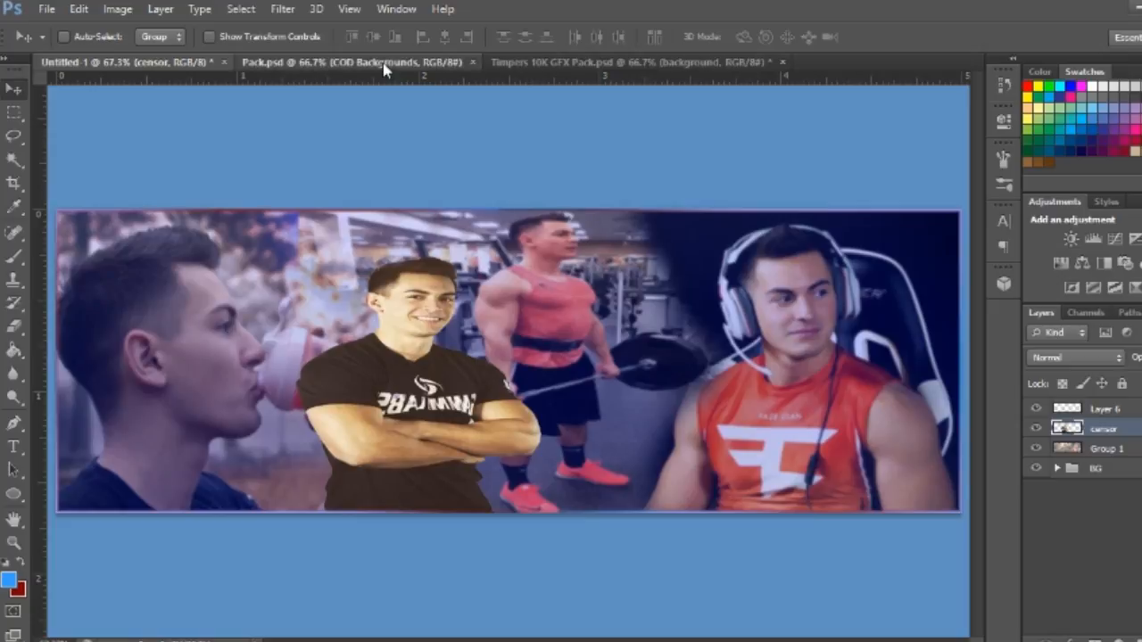
left_click(393, 62)
left_click(517, 62)
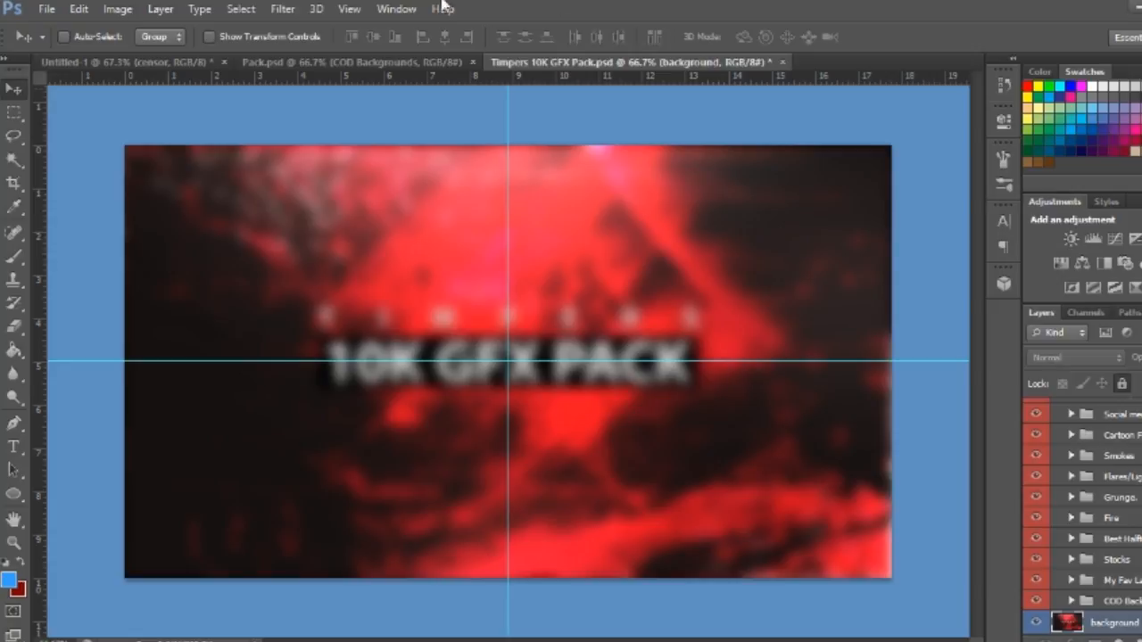
Look through Pack.psd and Timpers 10K GFX Pack.psd alongside the banner, finishing on the Untitled-1 document.
left_click(371, 63)
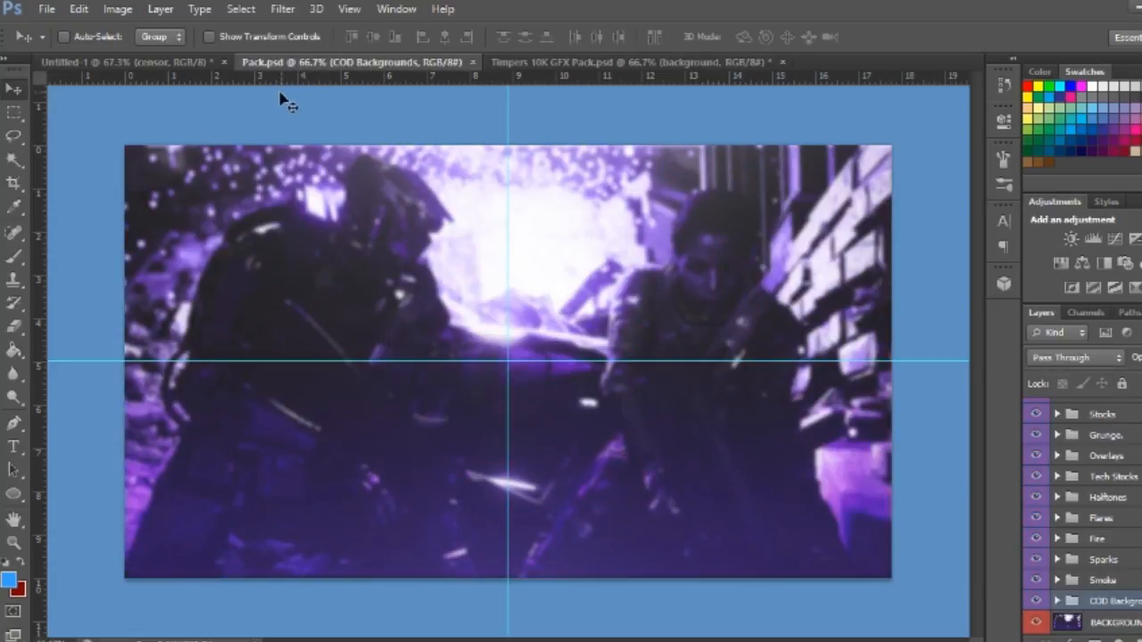
left_click(141, 62)
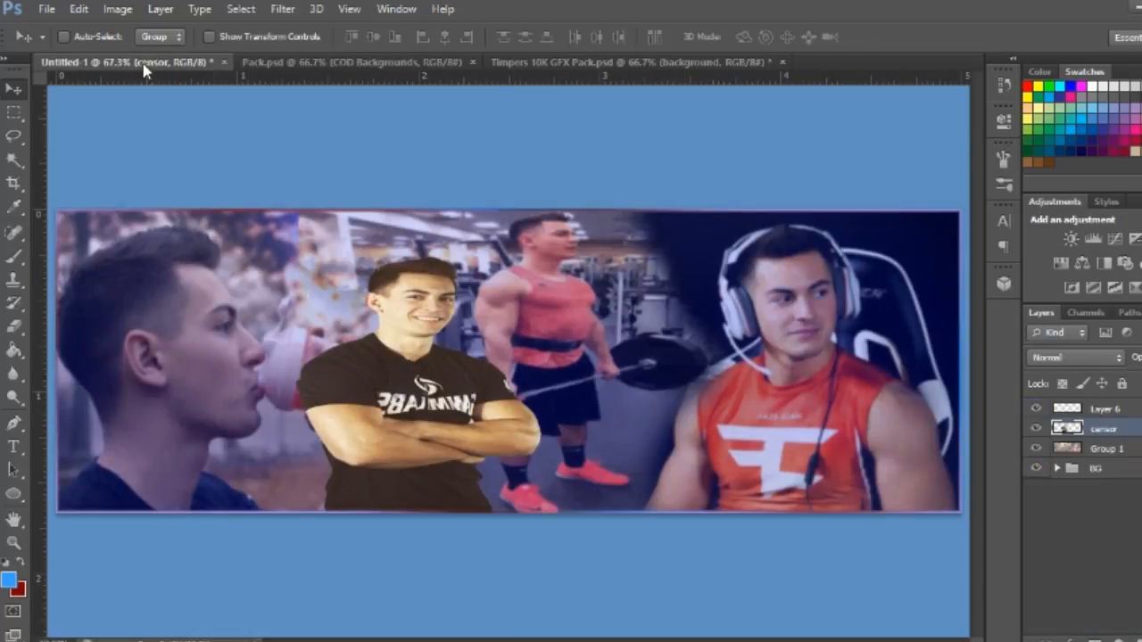
left_click(435, 62)
left_click(721, 62)
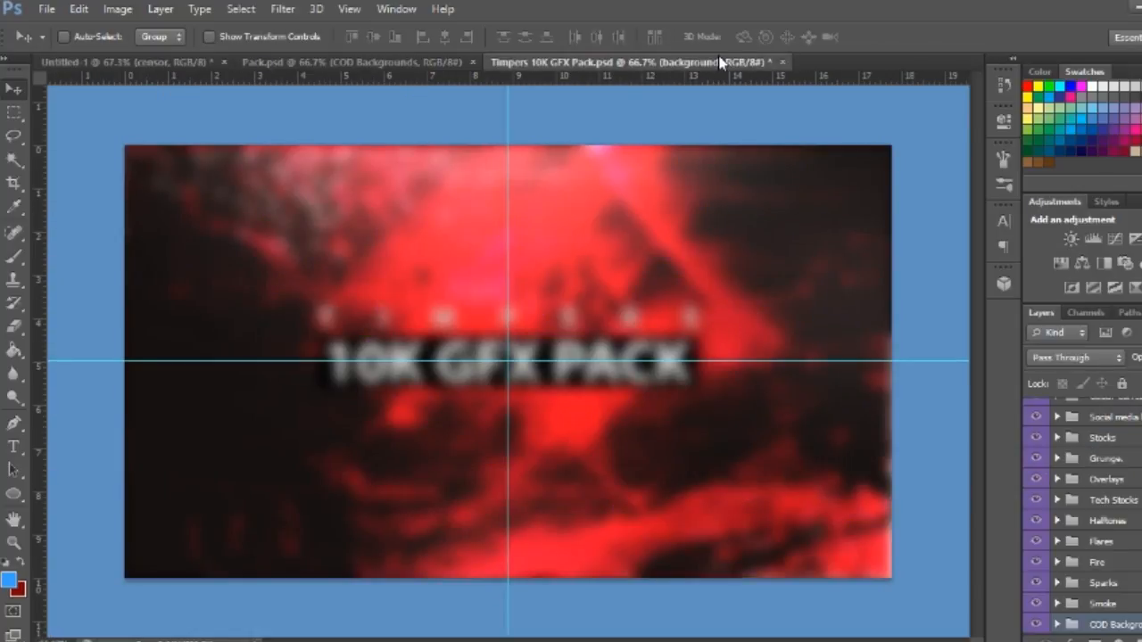
left_click(390, 62)
left_click(193, 61)
left_click(429, 62)
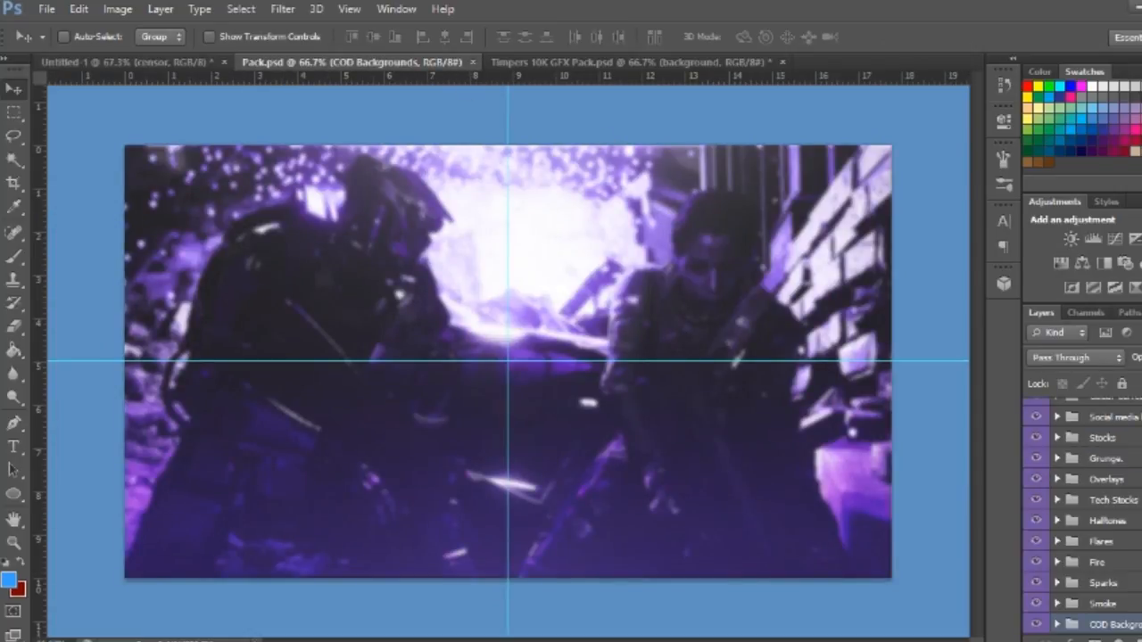
left_click(1058, 481)
left_click(1058, 480)
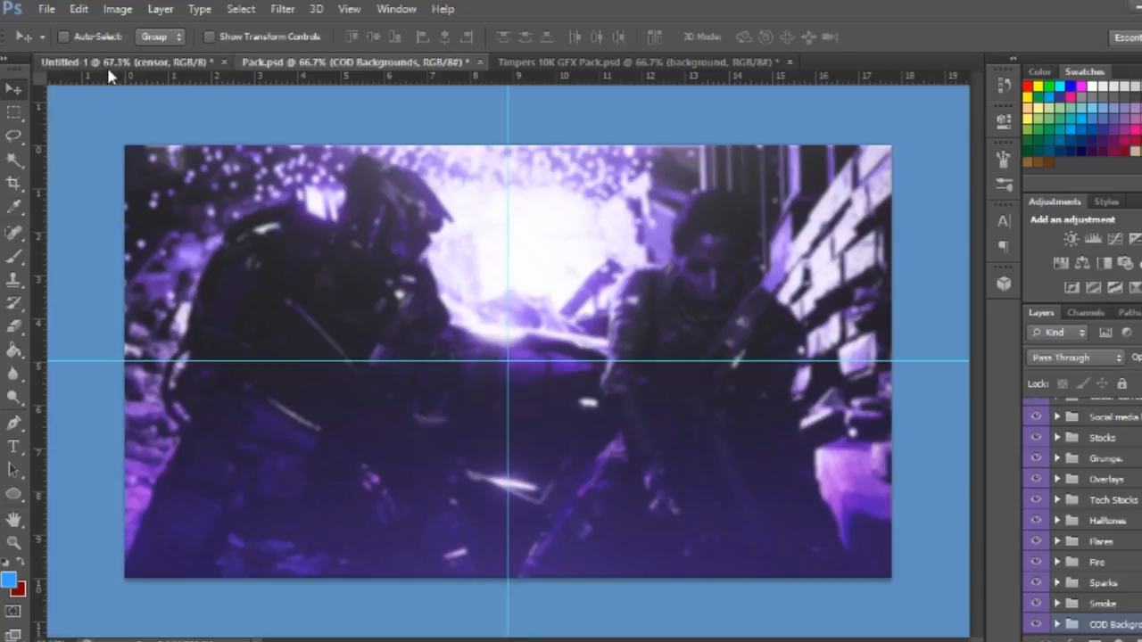
left_click(71, 61)
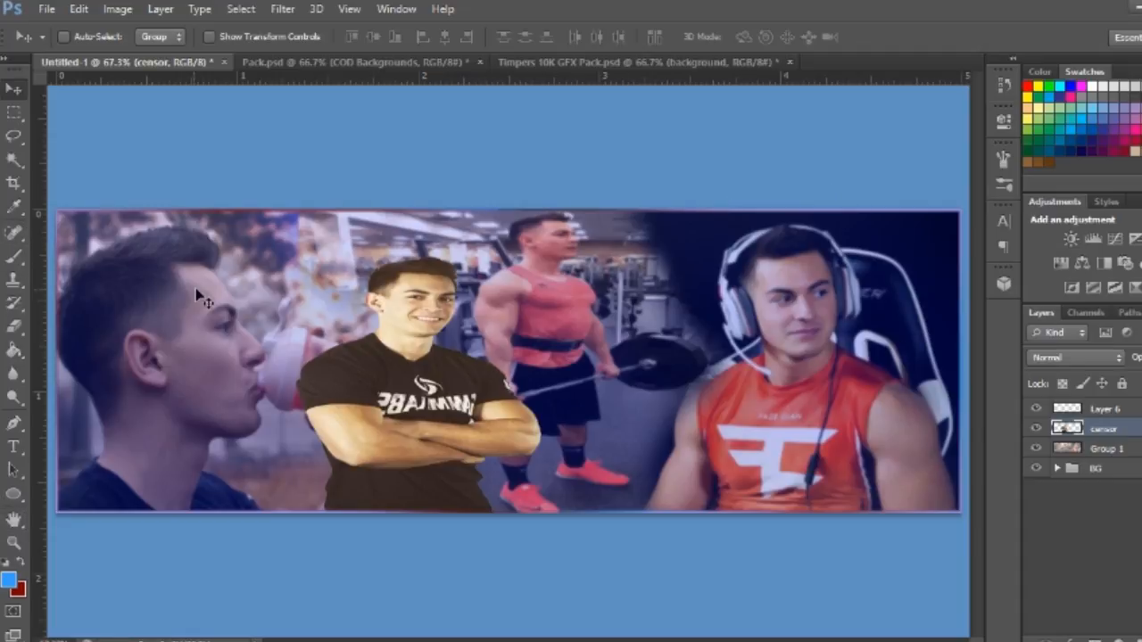
Add a new layer at the top of the stack and paint dark red along the banner's lower-left and upper-right edges with a soft 500 px brush.
left_click(1141, 641)
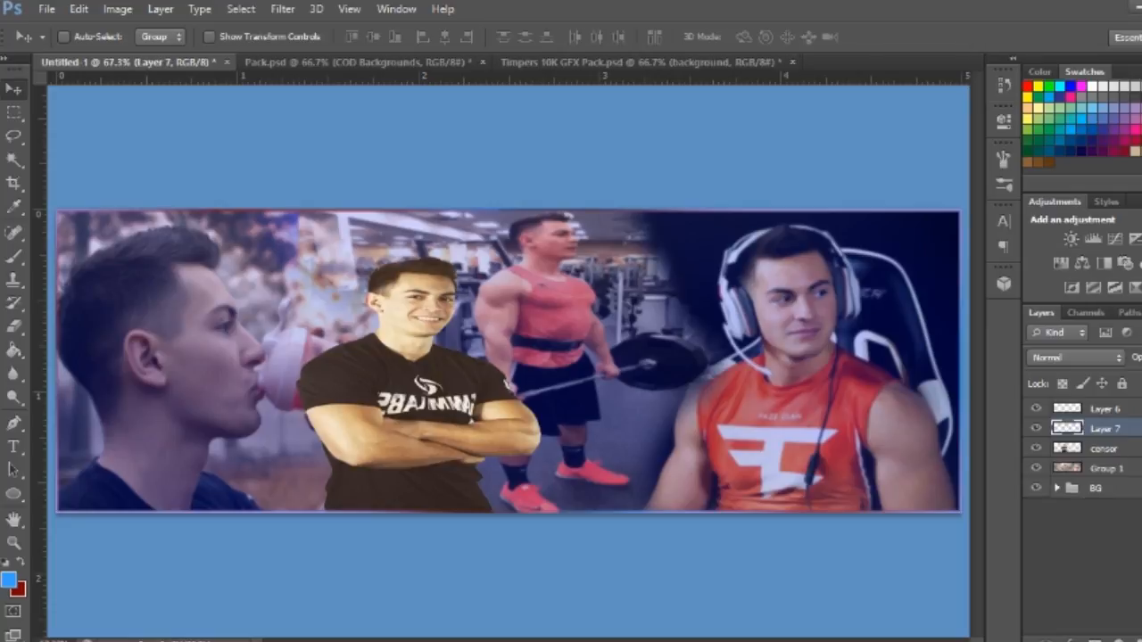
left_click_drag(1133, 428, 1139, 409)
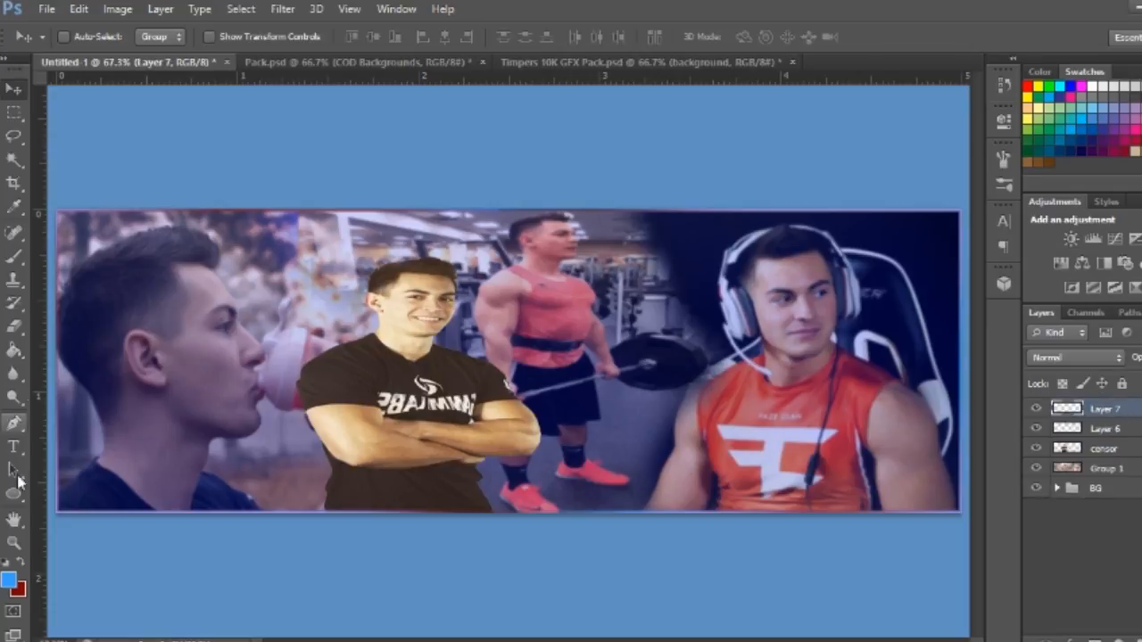
left_click(19, 564)
key("e")
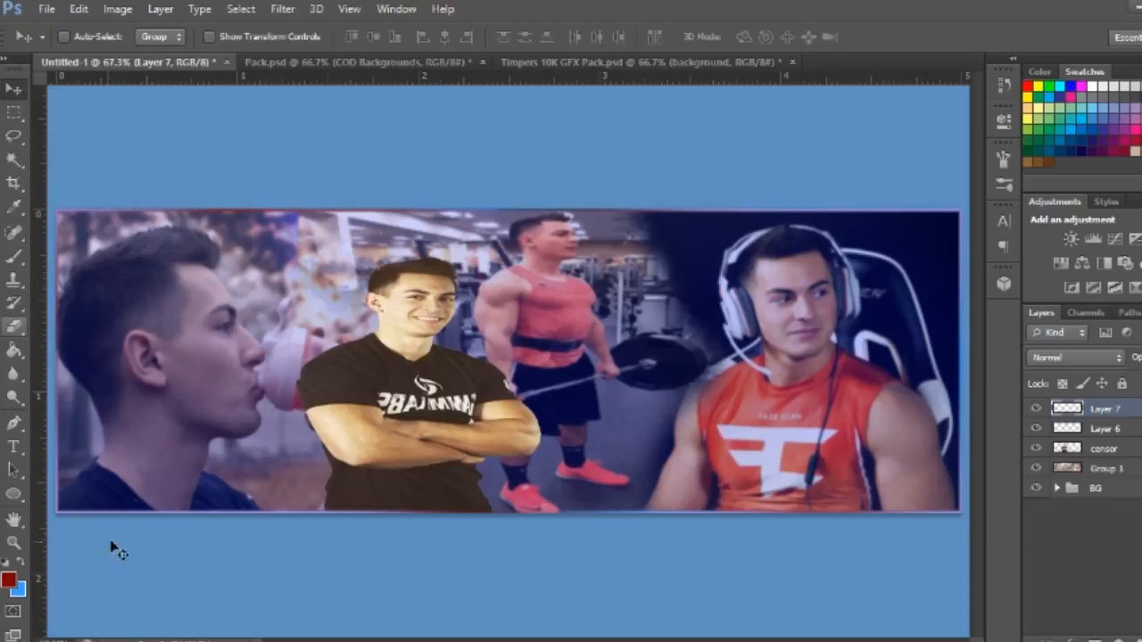
left_click(15, 257)
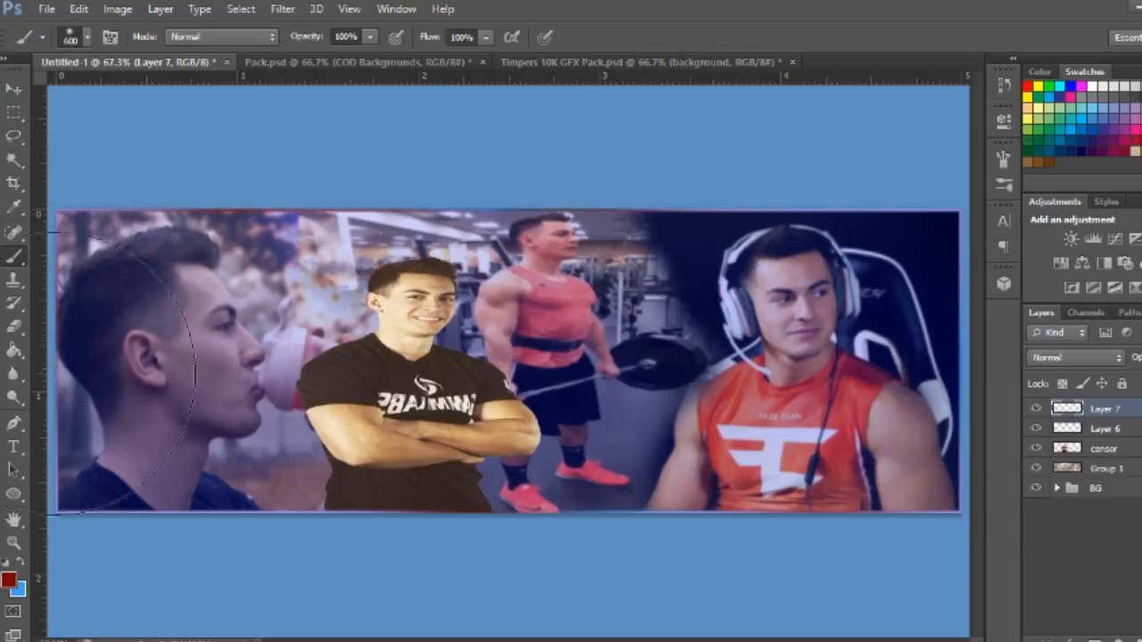
key("bracketleft")
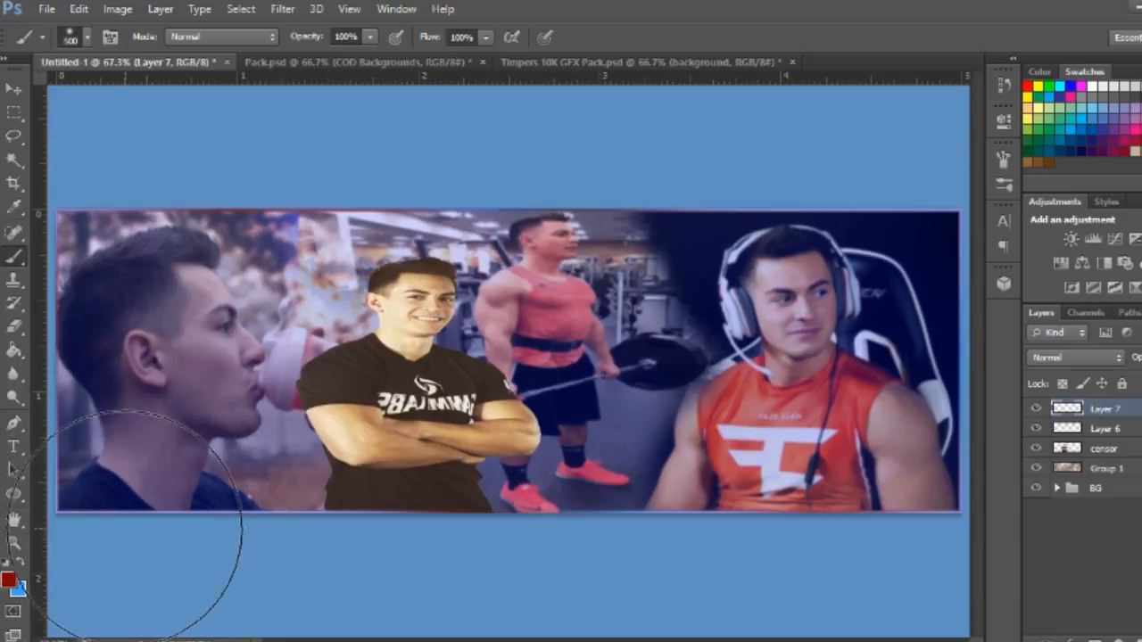
mouse_move(98, 485)
left_mouse_down()
mouse_move(151, 545)
mouse_move(691, 615)
left_mouse_up()
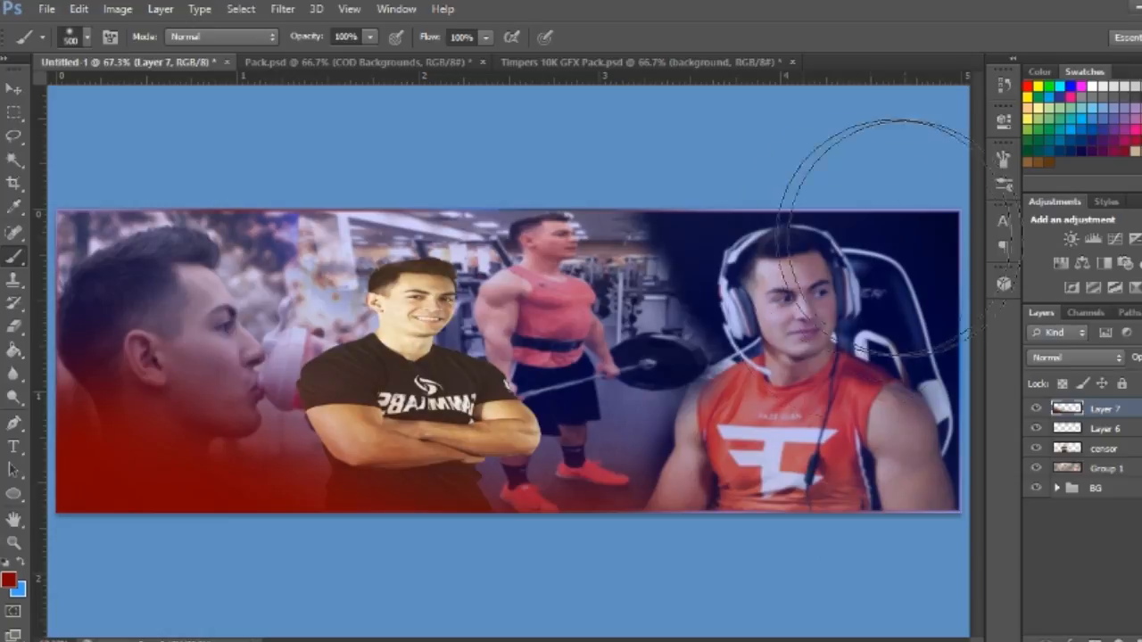
mouse_move(464, 120)
left_mouse_down()
mouse_move(508, 131)
mouse_move(689, 143)
mouse_move(883, 134)
left_mouse_up()
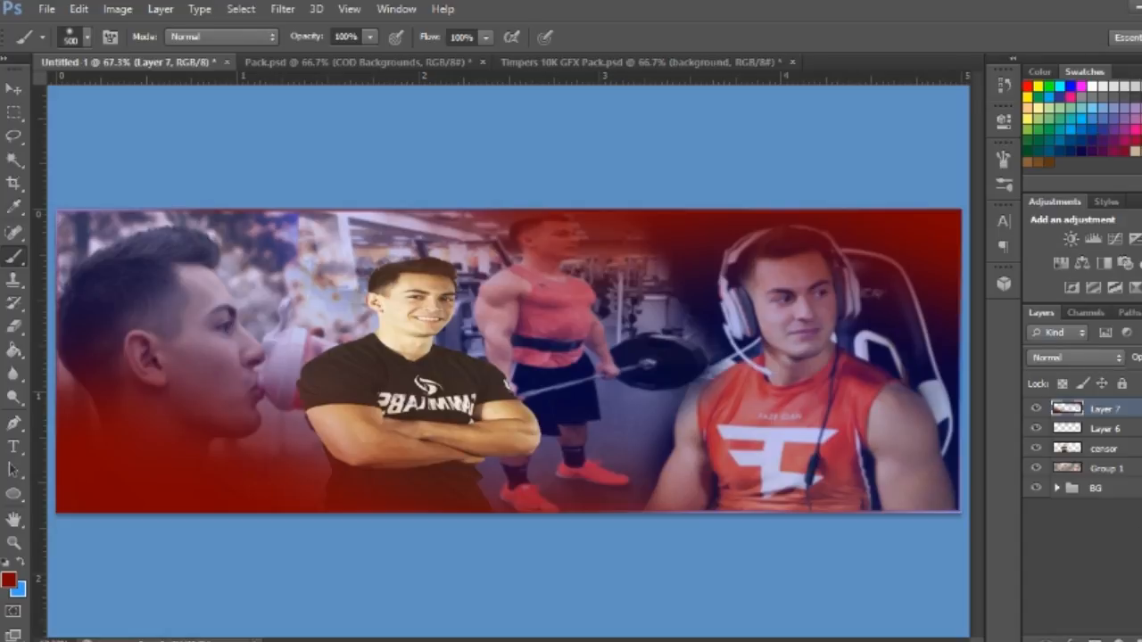
key("ctrl+alt+shift+n")
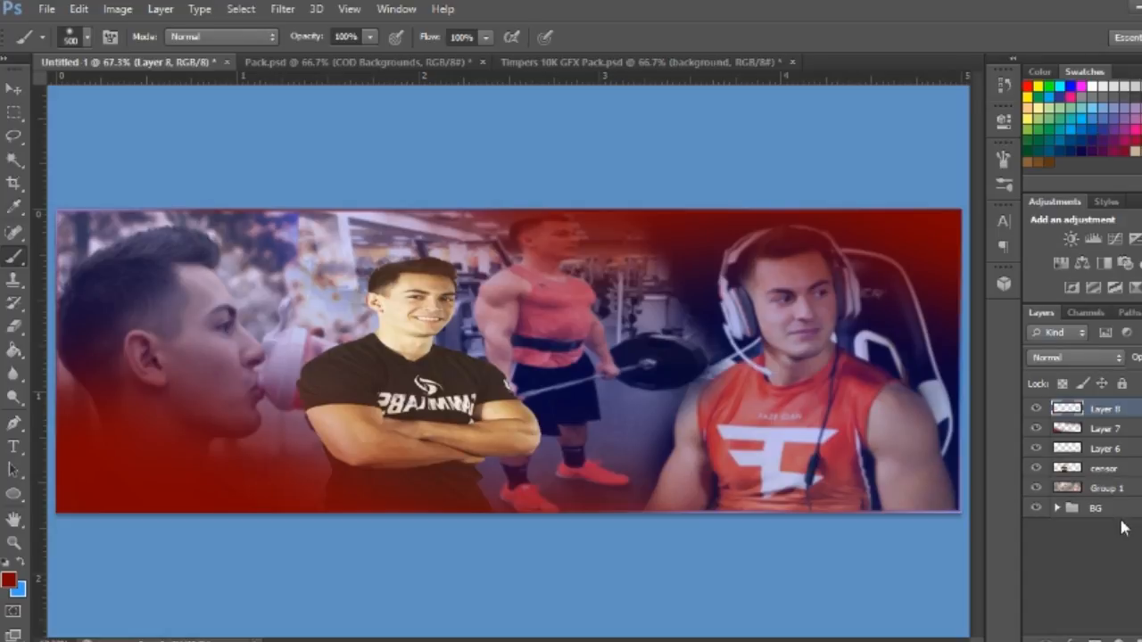
key("ctrl+z")
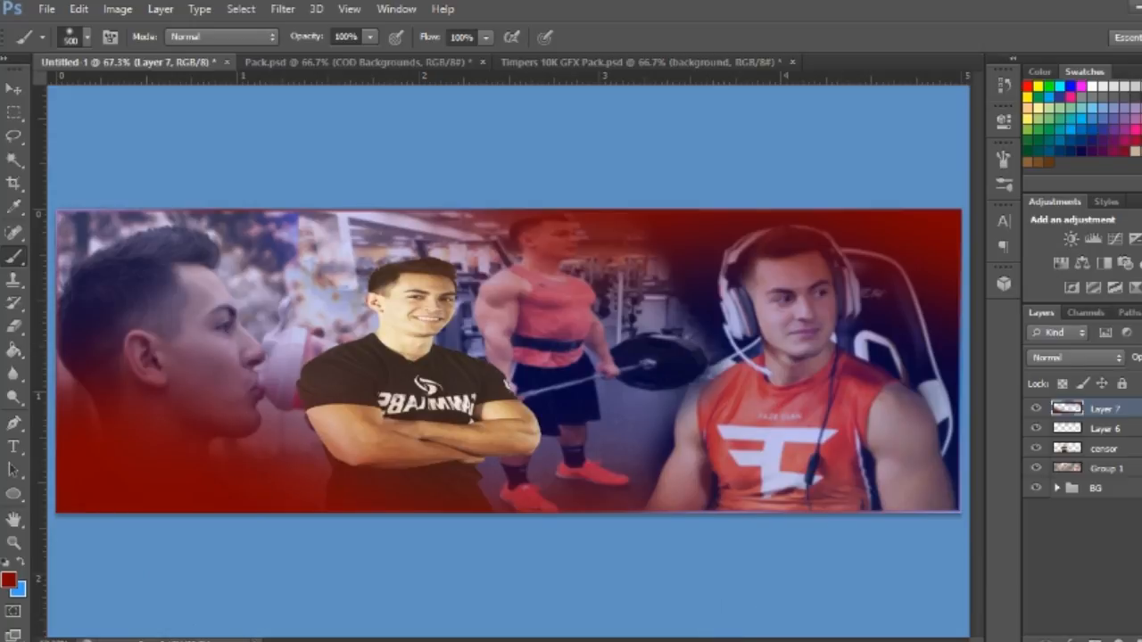
Paint soft blue along the banner's top edge, its lower-right edge and over the back of the profile head.
left_click(19, 570)
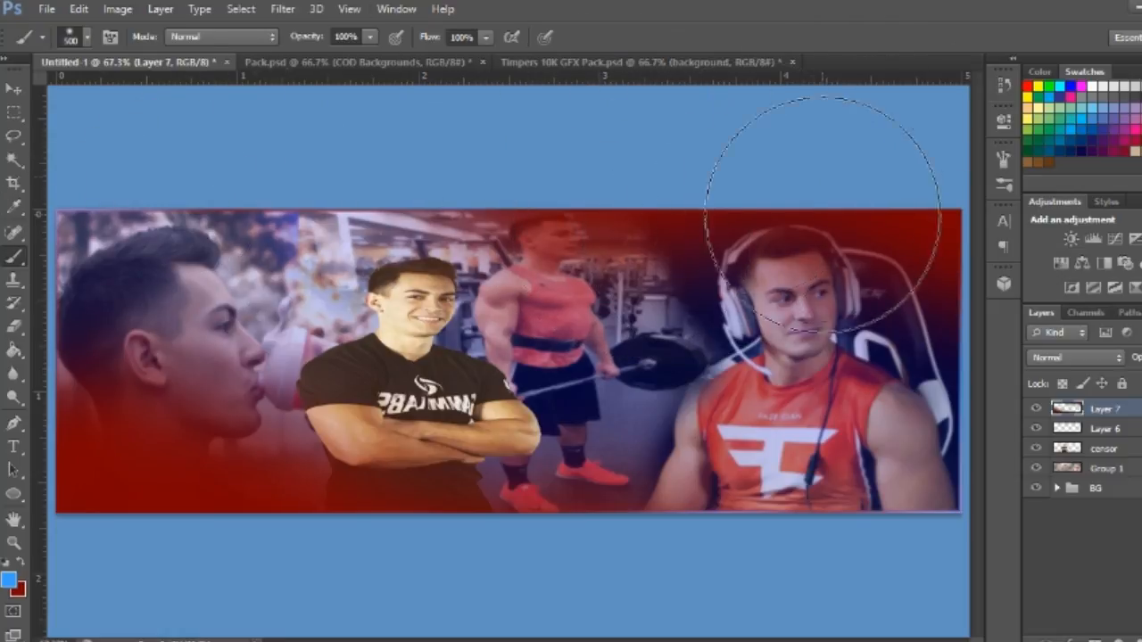
left_click_drag(200, 125, 784, 223)
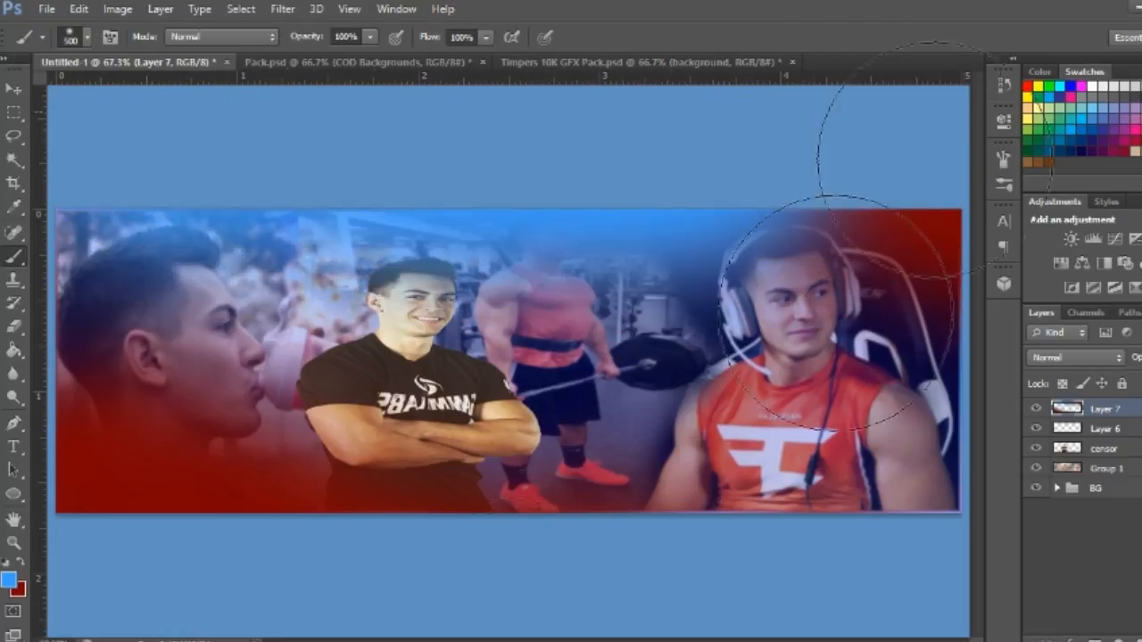
left_click_drag(526, 563, 964, 571)
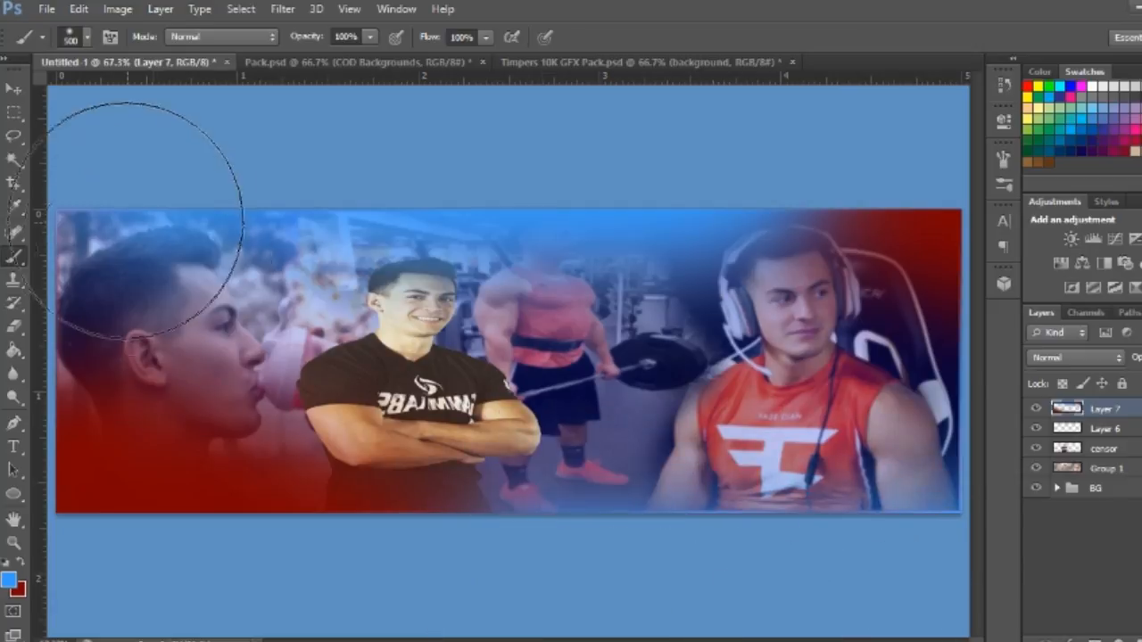
left_click(101, 280)
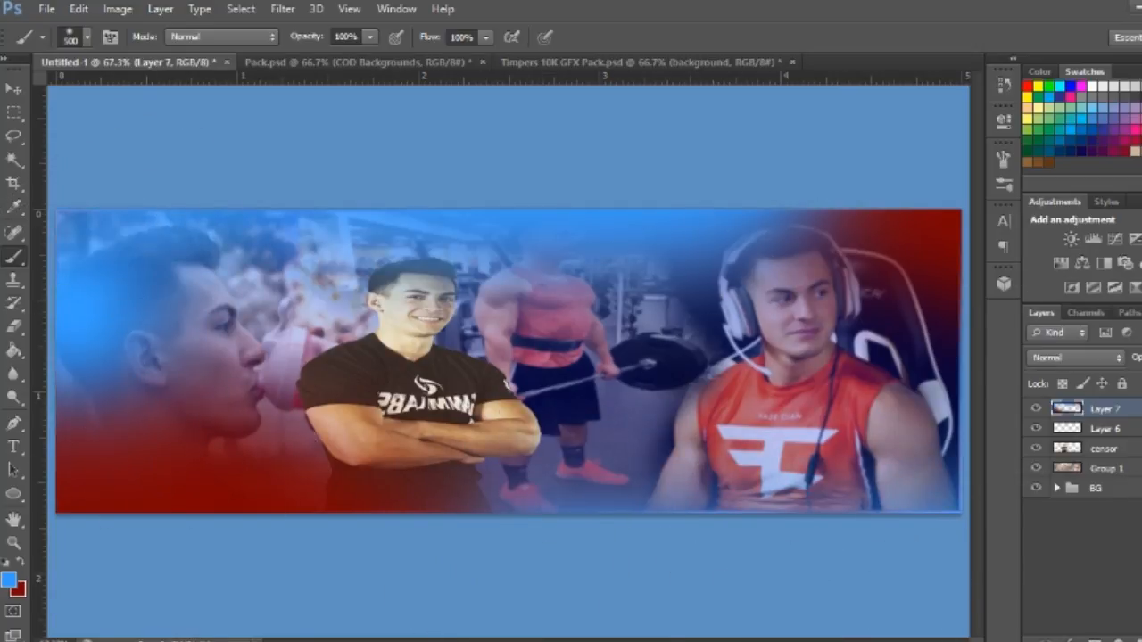
Set the painted color layer's blend mode to Linear Dodge (Add) and lower its opacity to a faint tint.
left_click(1098, 358)
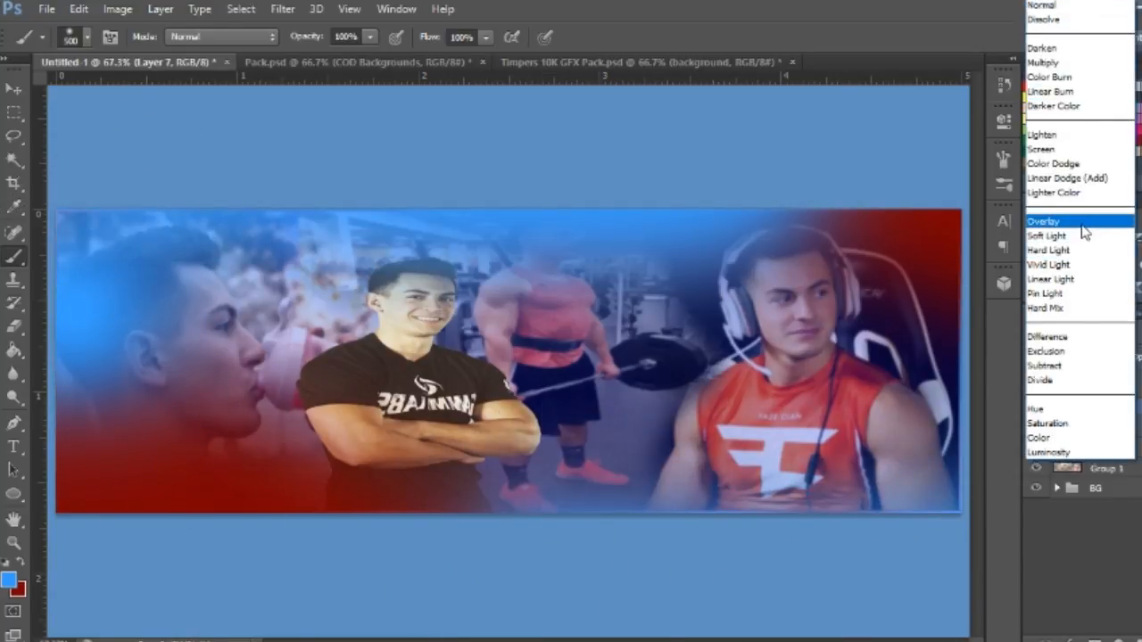
left_click(1089, 179)
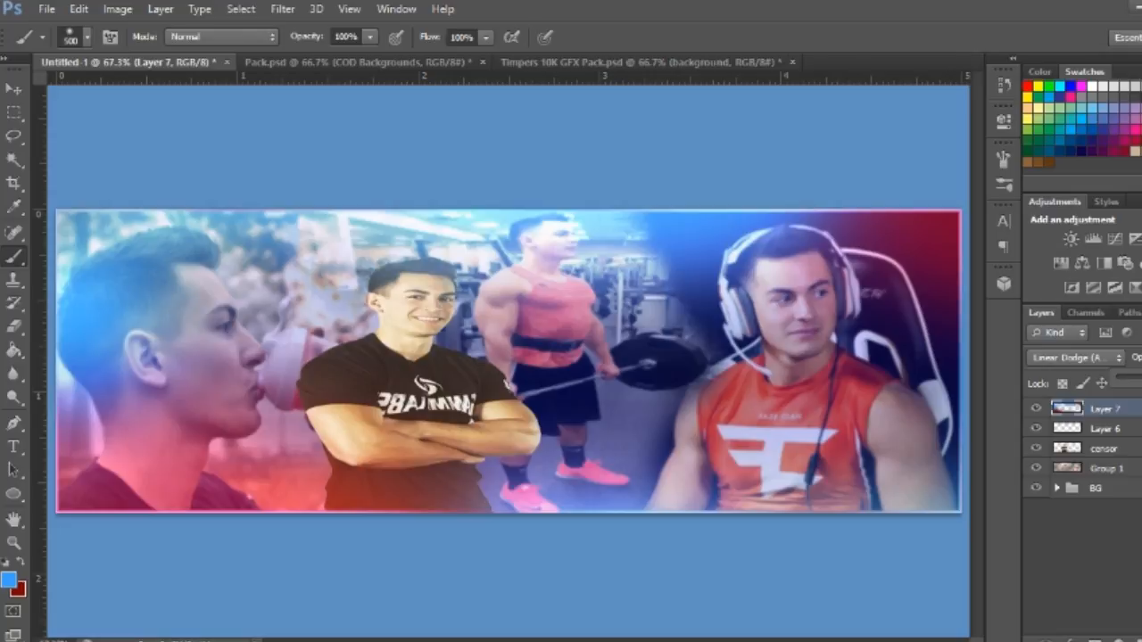
left_click_drag(1141, 378, 1135, 378)
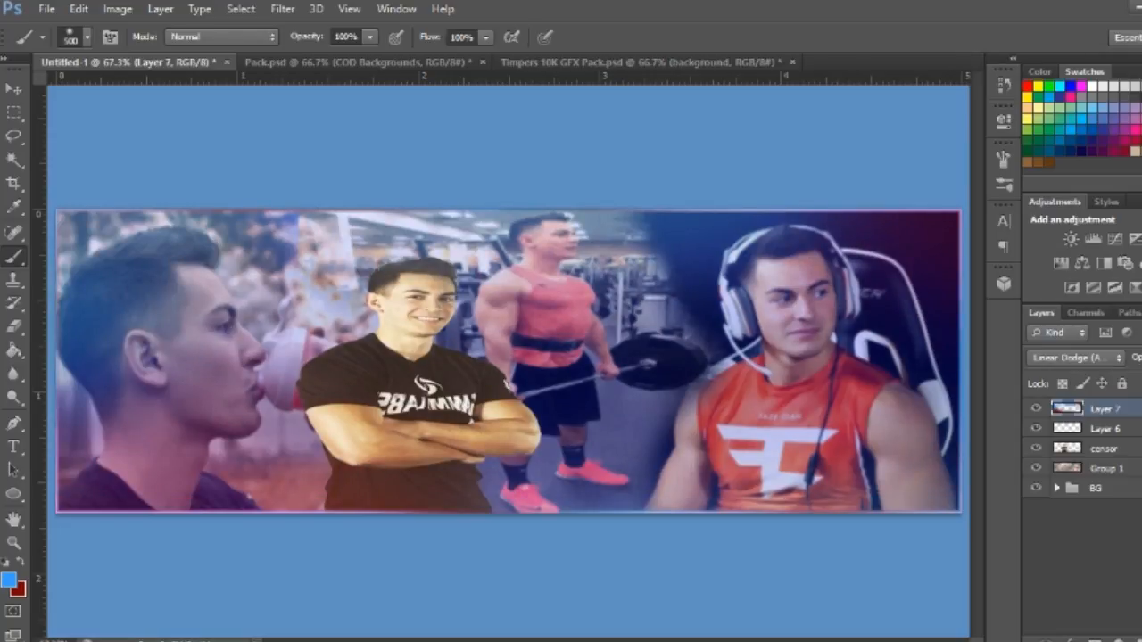
key("ctrl+alt+z")
key("ctrl+alt+z")
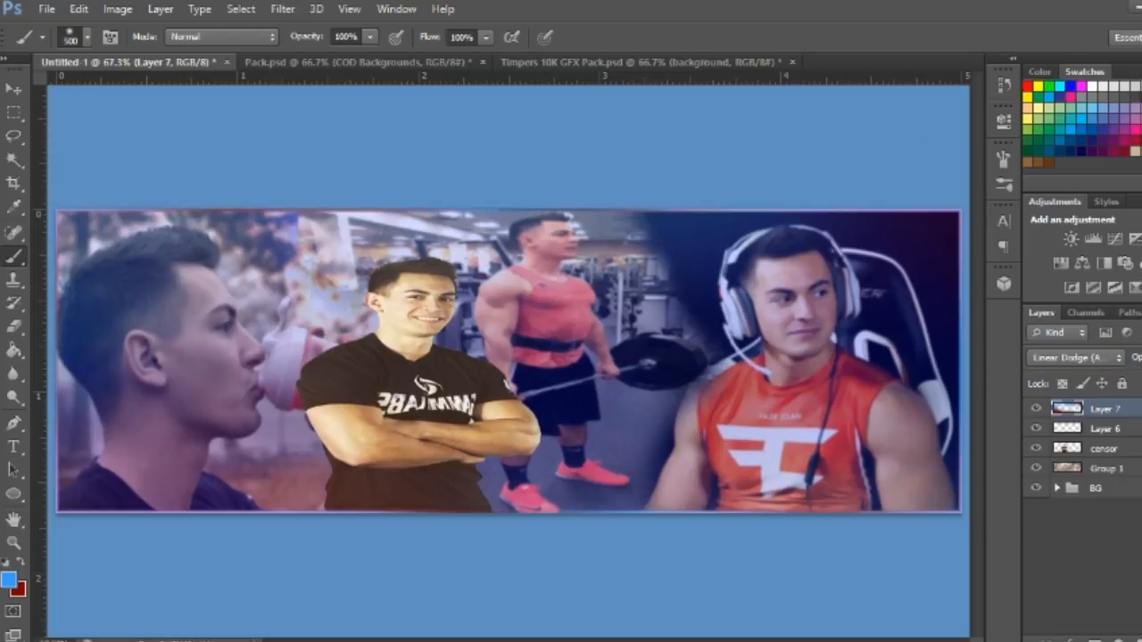
key("ctrl+alt+z")
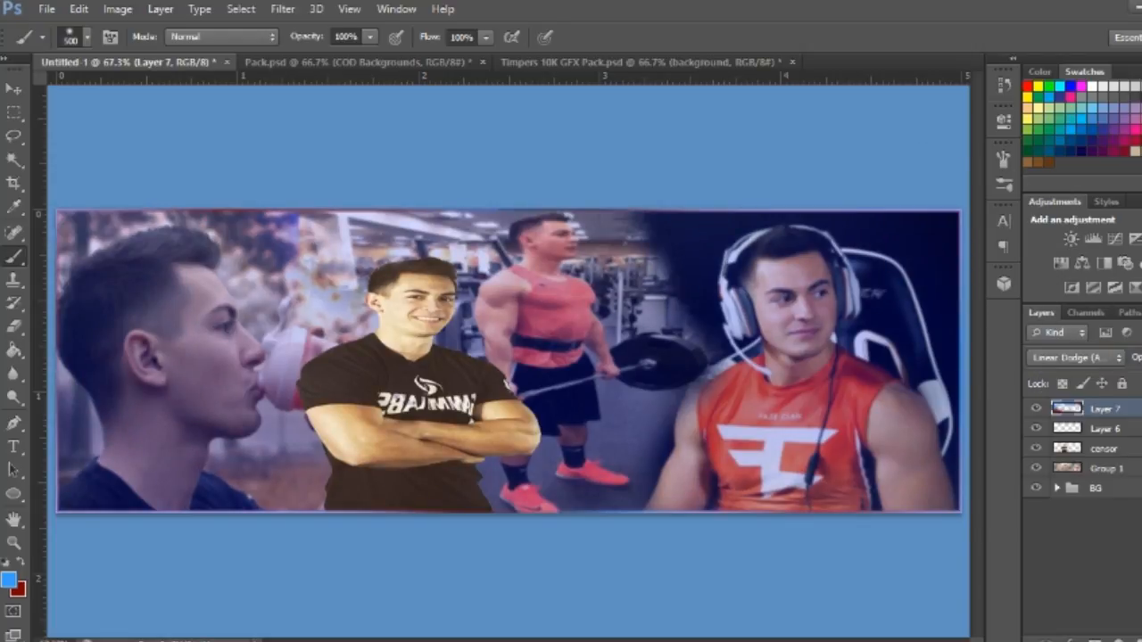
key("ctrl+shift+z")
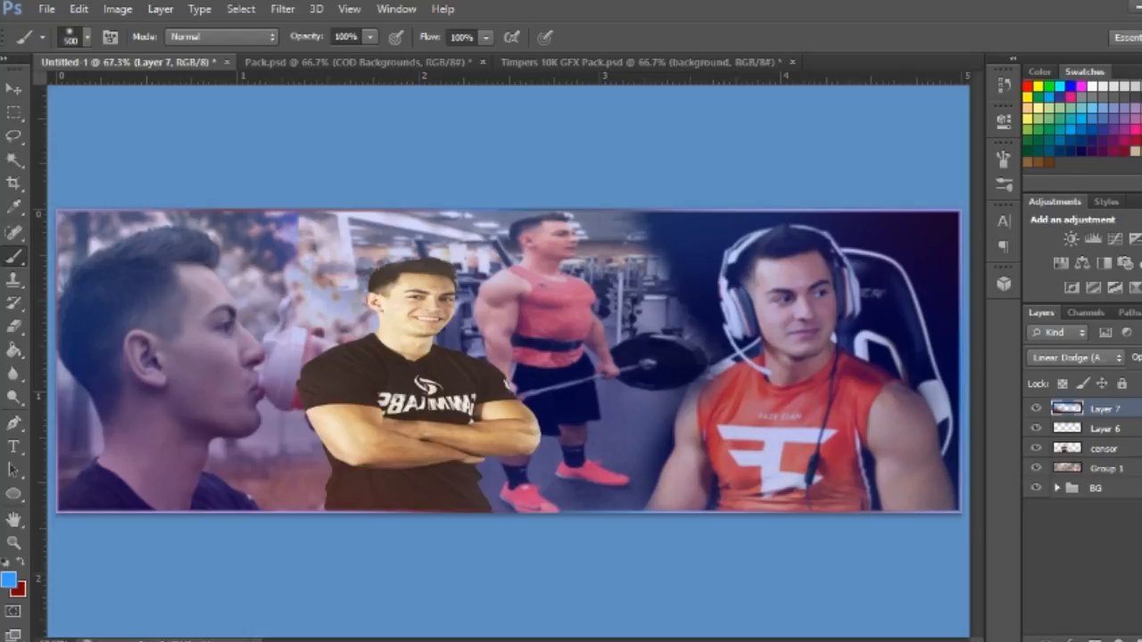
Compare the banner with and without the painted color layer and rename that layer side colors.
left_click(1037, 409)
left_click(1037, 409)
left_click(1037, 409)
left_click(1037, 409)
left_click(1037, 409)
left_click_drag(1115, 412, 1085, 394)
double_click(1104, 410)
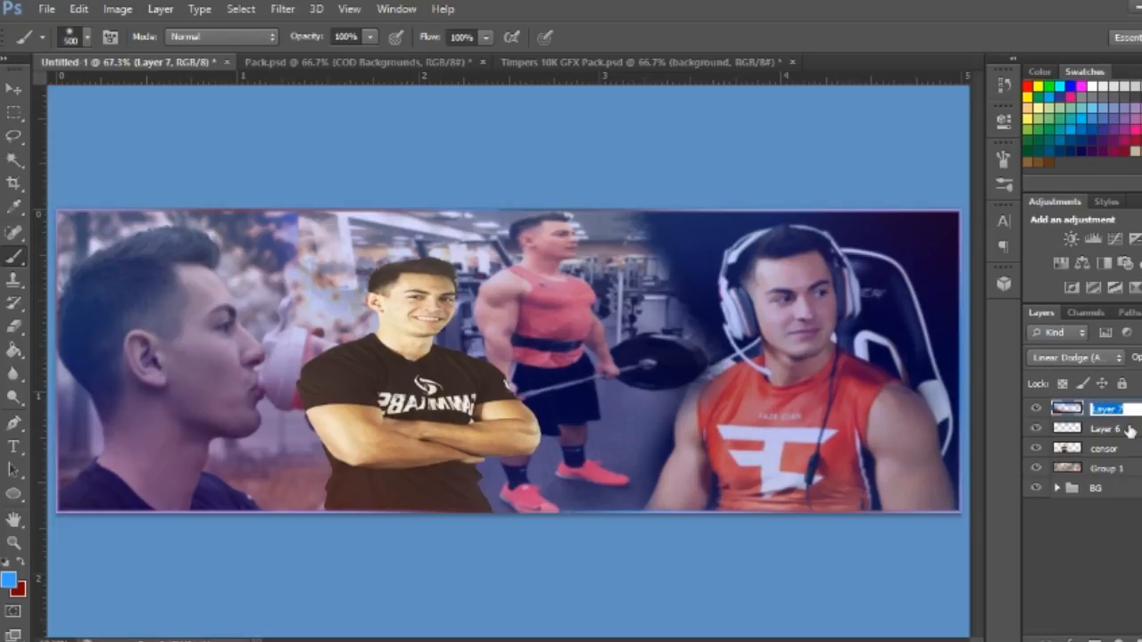
type("ed")
type(" colors")
key("Return")
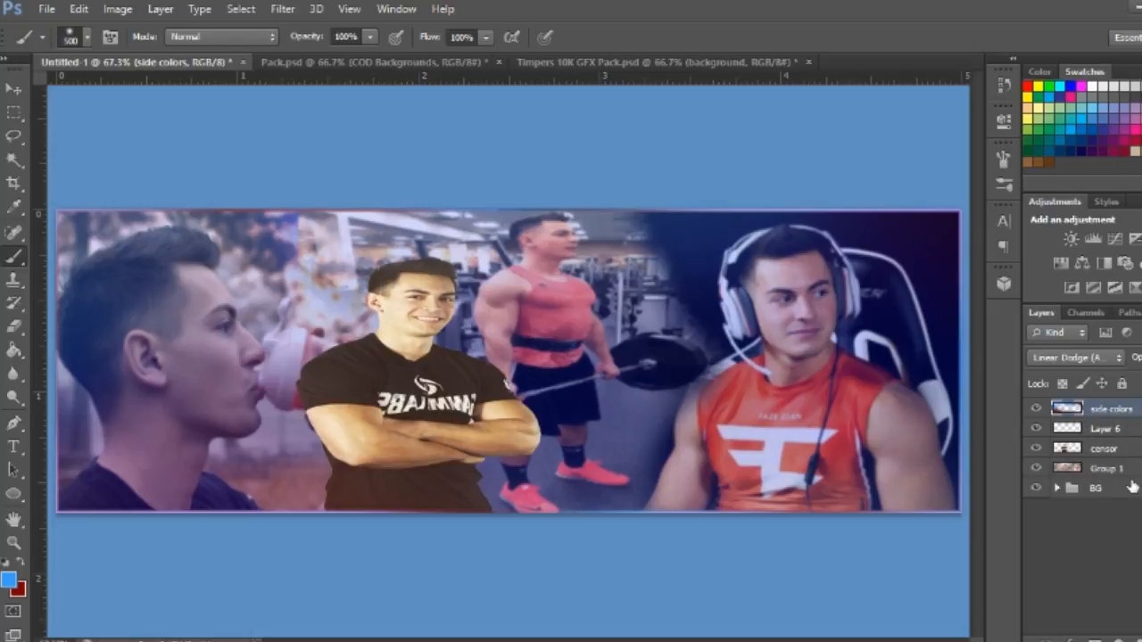
Add a new empty layer and place it directly beneath the censor layer.
left_click(1119, 452)
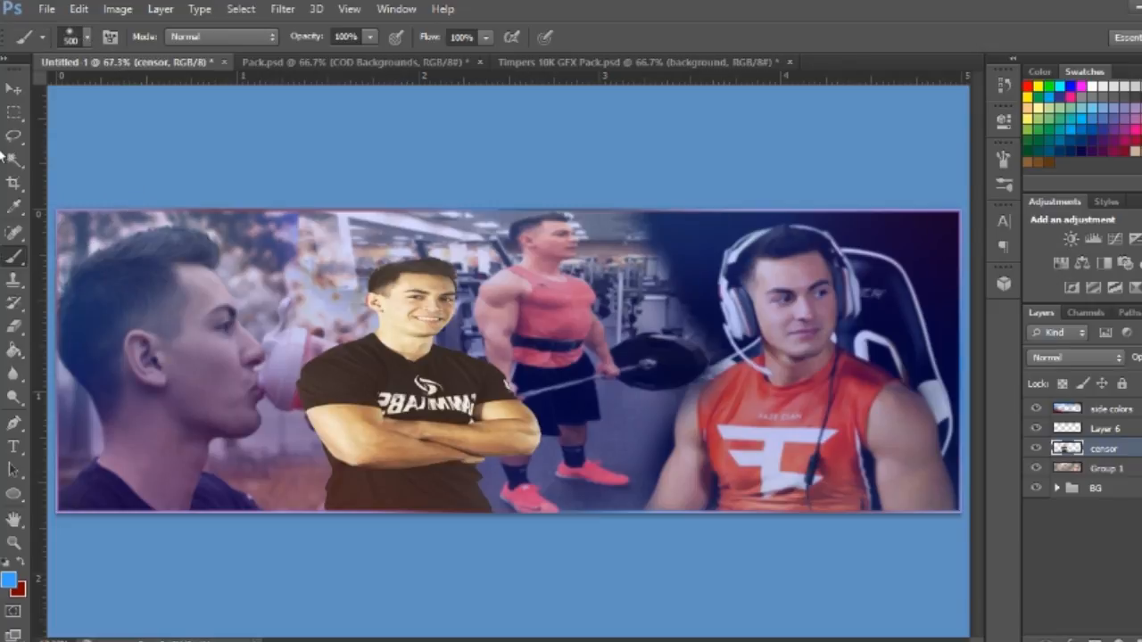
left_click(12, 90)
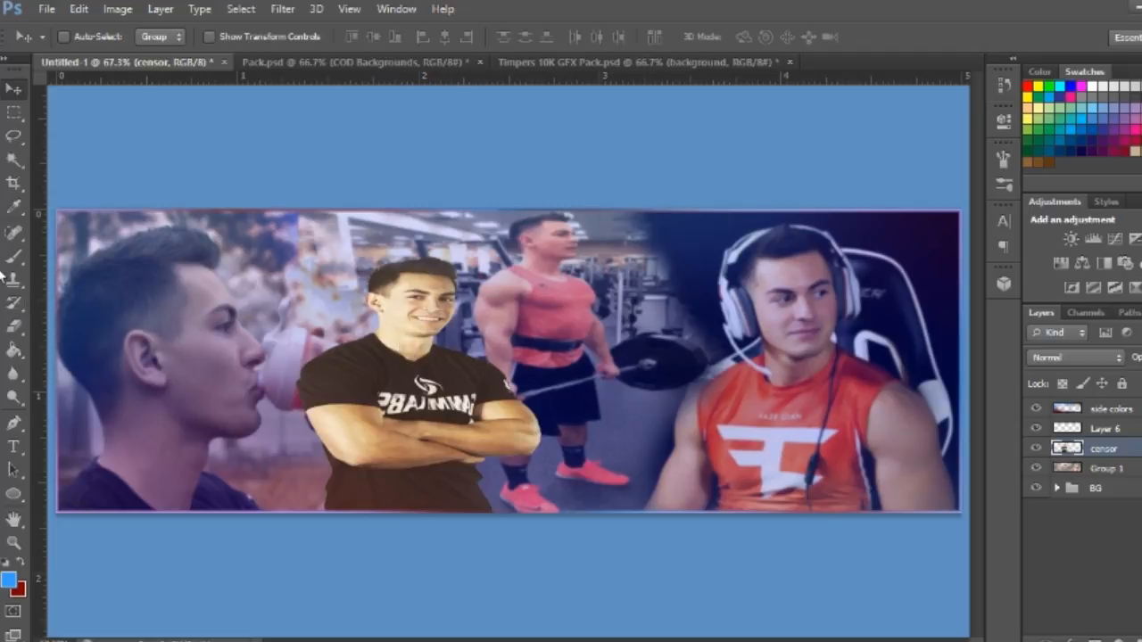
key("ctrl+shift+alt+n")
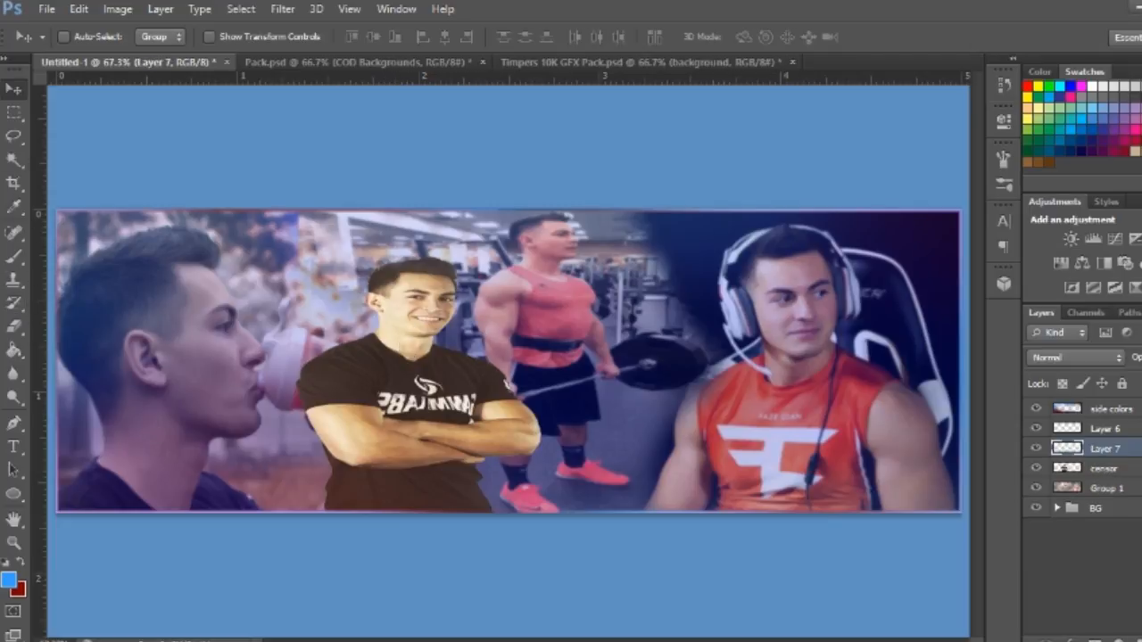
left_click_drag(1119, 452, 1120, 480)
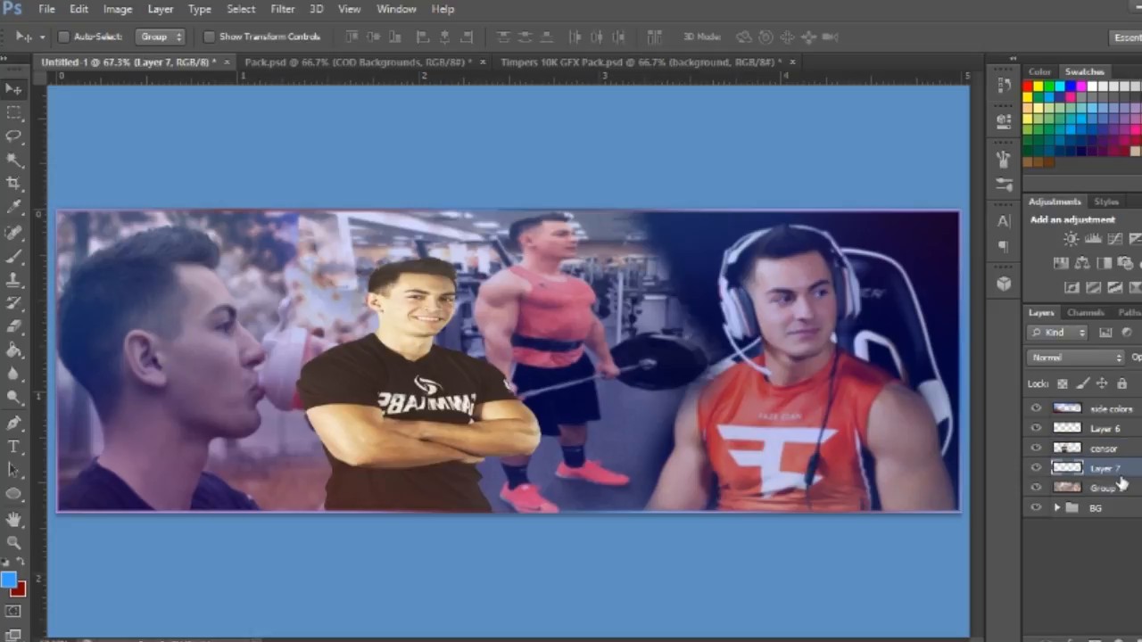
Choose the 39 px spatter brush tip for painting on the new layer behind the main figure.
left_click(14, 259)
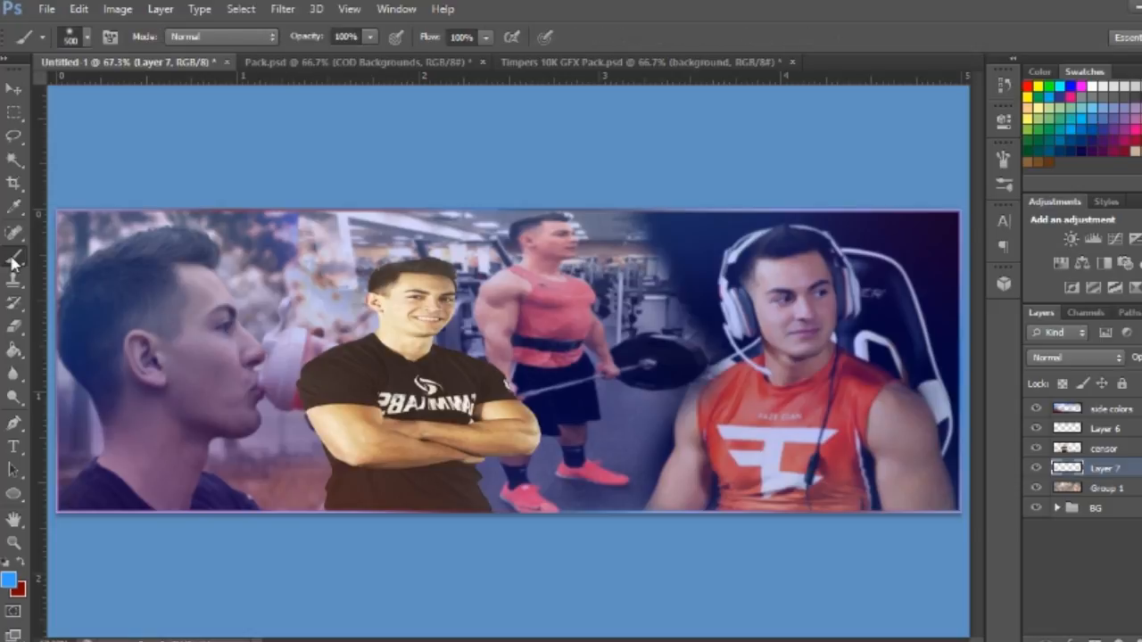
left_click(89, 37)
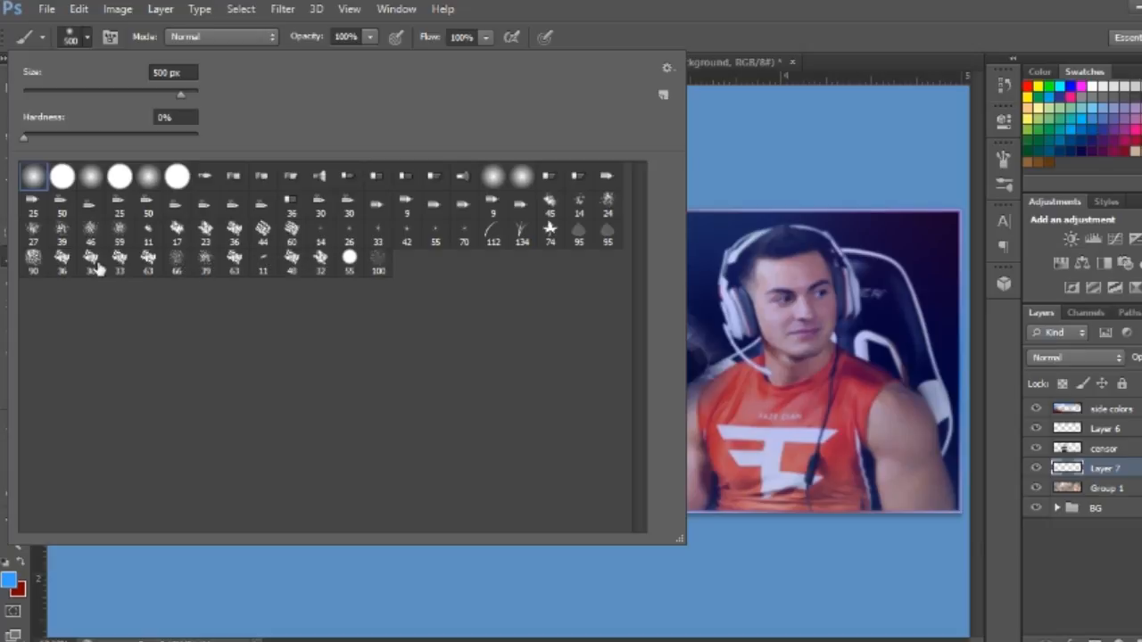
left_click(62, 233)
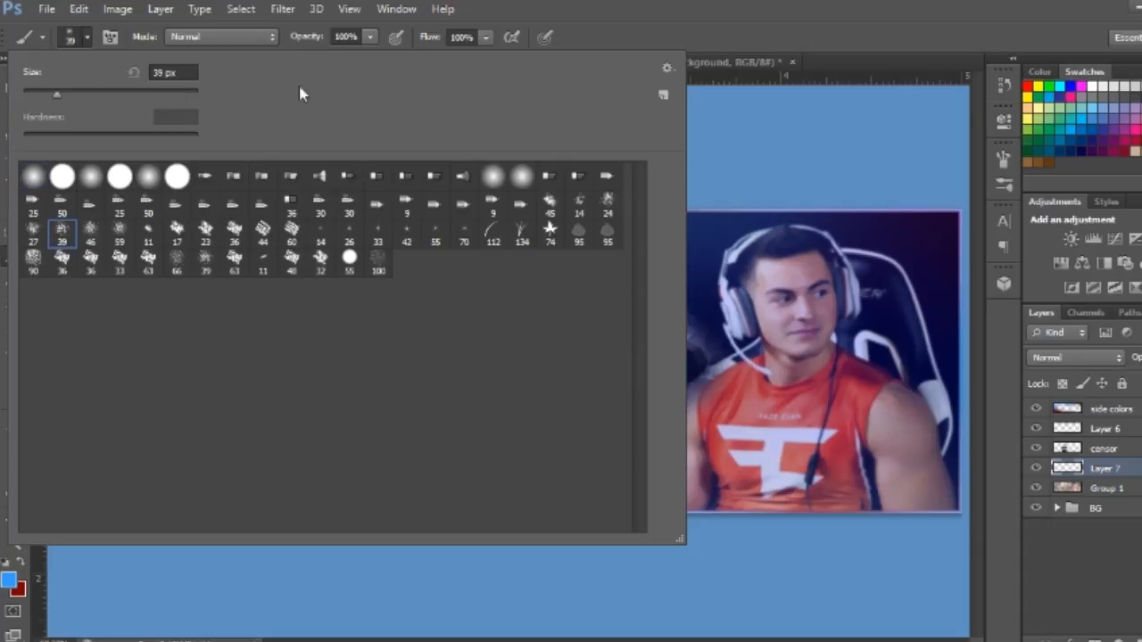
left_click(824, 10)
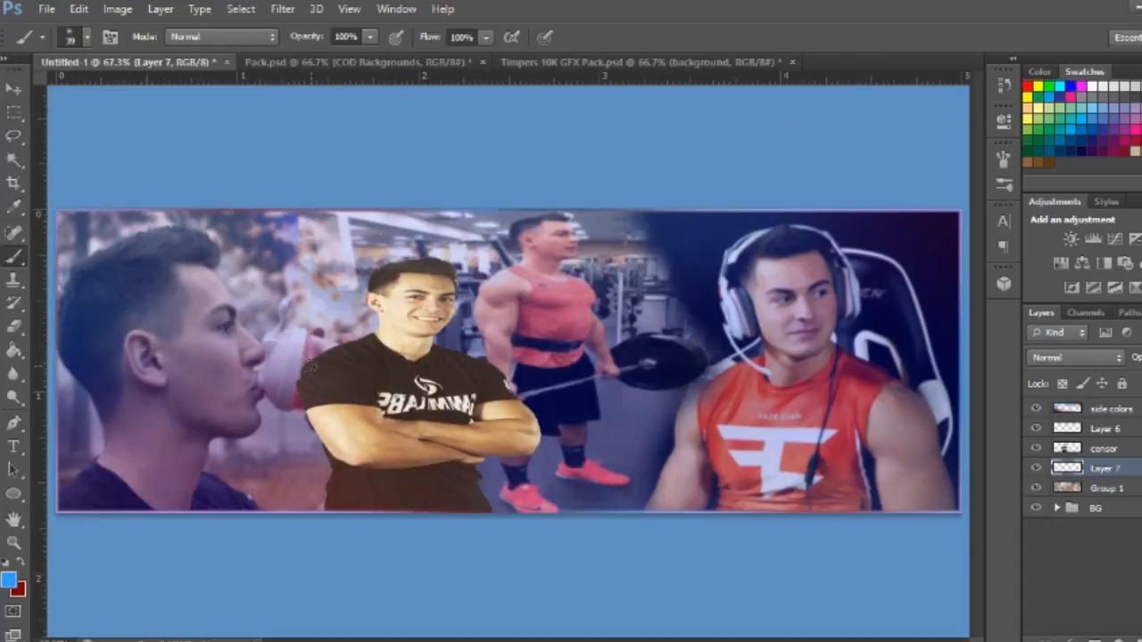
Set the foreground color to dark red 770014 for the brush.
left_click(9, 581)
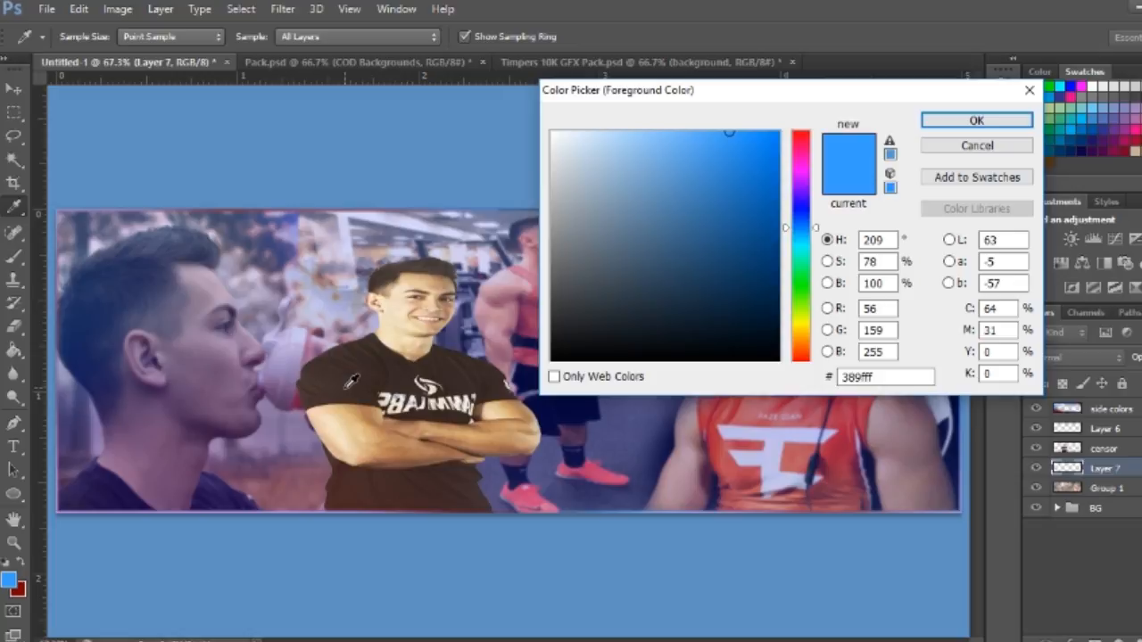
left_click_drag(795, 305, 830, 136)
left_click_drag(775, 204, 814, 257)
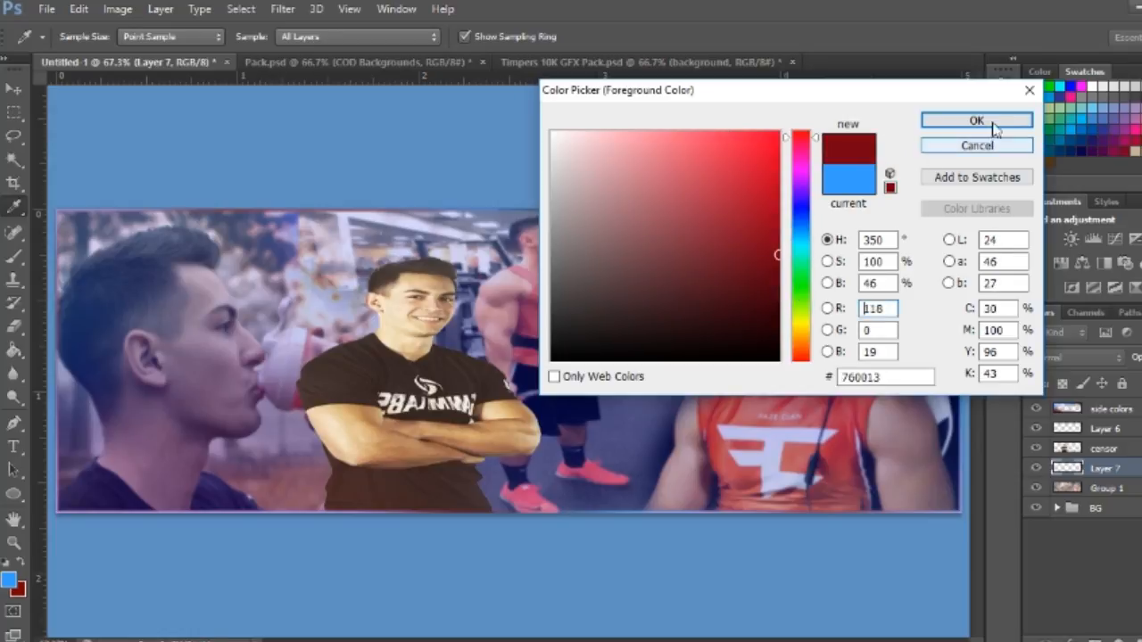
left_click_drag(770, 247, 778, 254)
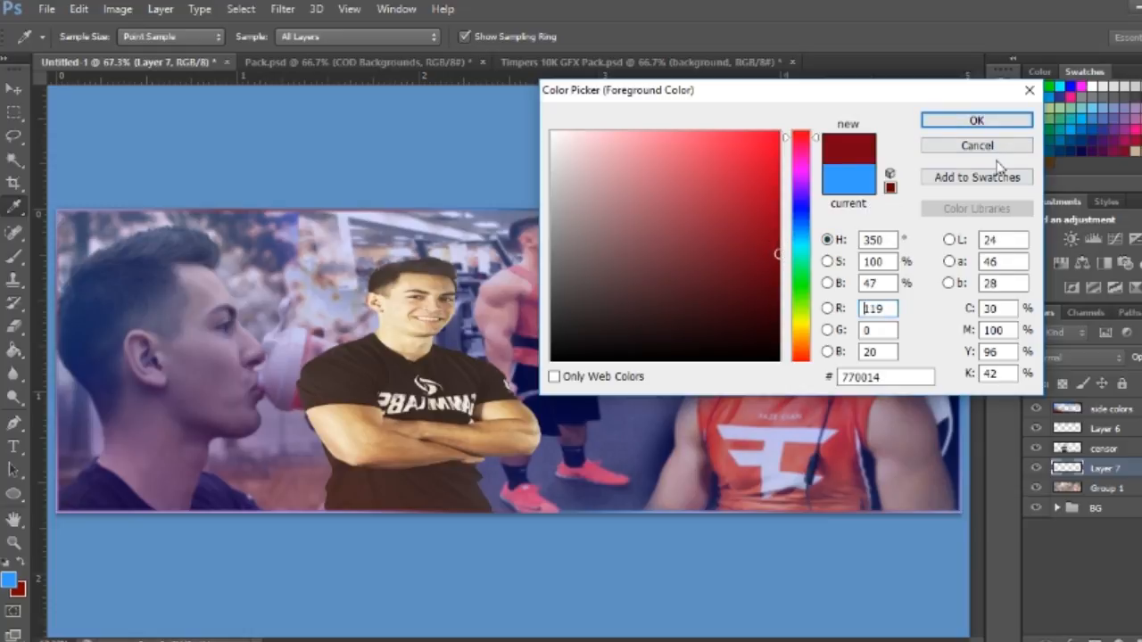
left_click(976, 120)
key("b")
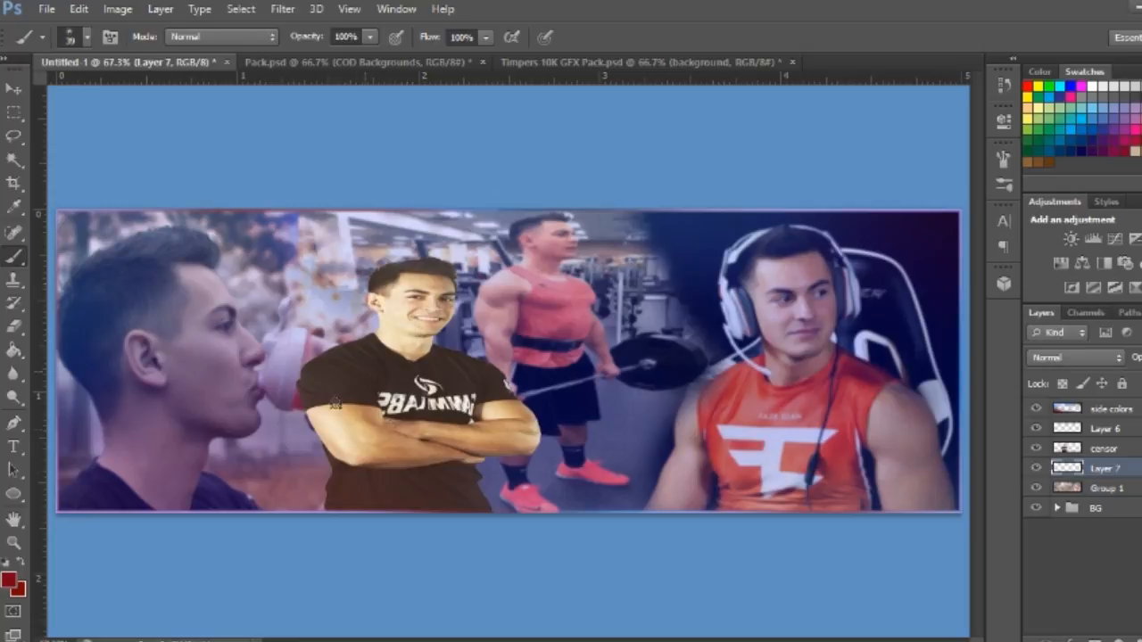
Enlarge the spatter brush to 300 px and stamp dark red spatters behind the main figure's arms and torso.
key("bracketright")
key("bracketright")
key("bracketright")
key("bracketright")
key("bracketright")
key("bracketright")
key("bracketright")
key("bracketright")
key("bracketright")
key("bracketright")
key("bracketright")
key("bracketright")
key("bracketright")
key("bracketright")
key("bracketleft")
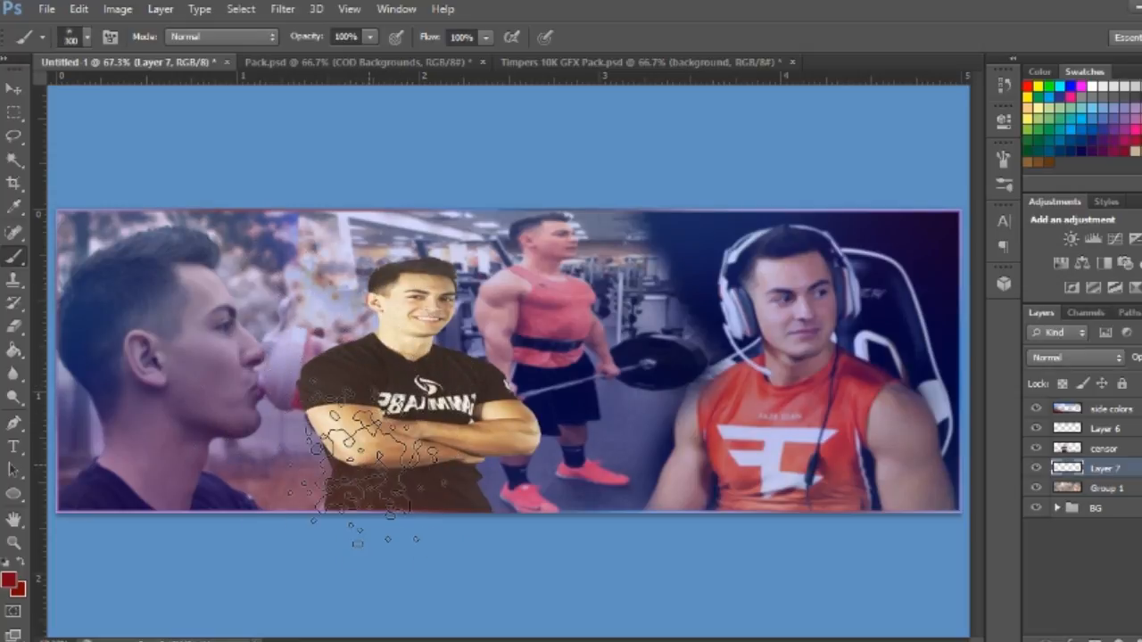
left_click(344, 478)
left_click(350, 417)
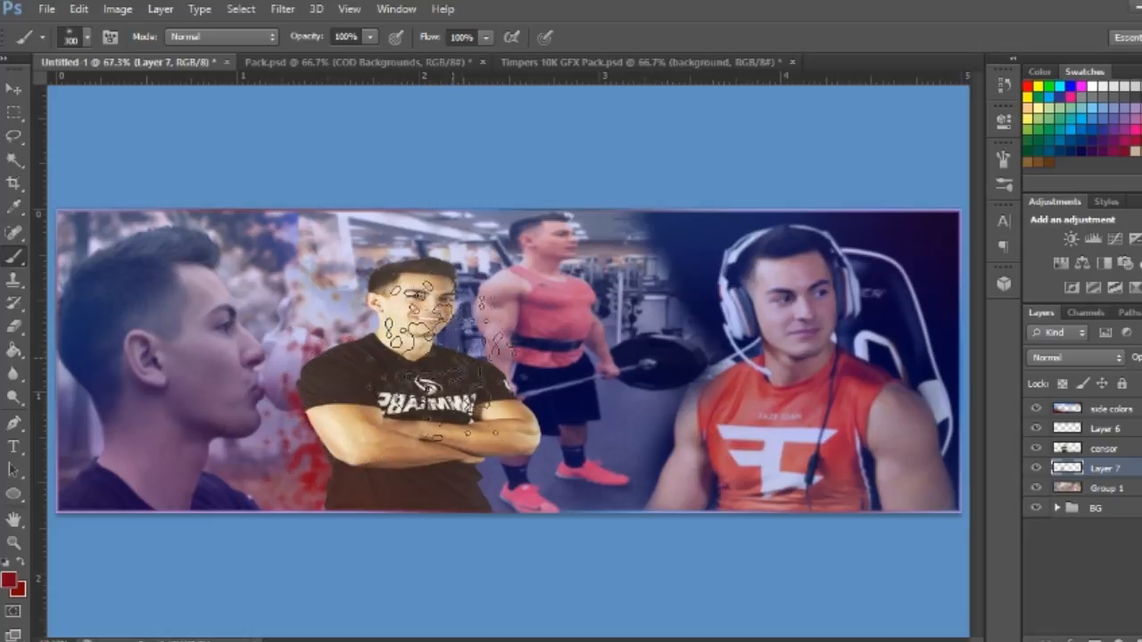
left_click(435, 366)
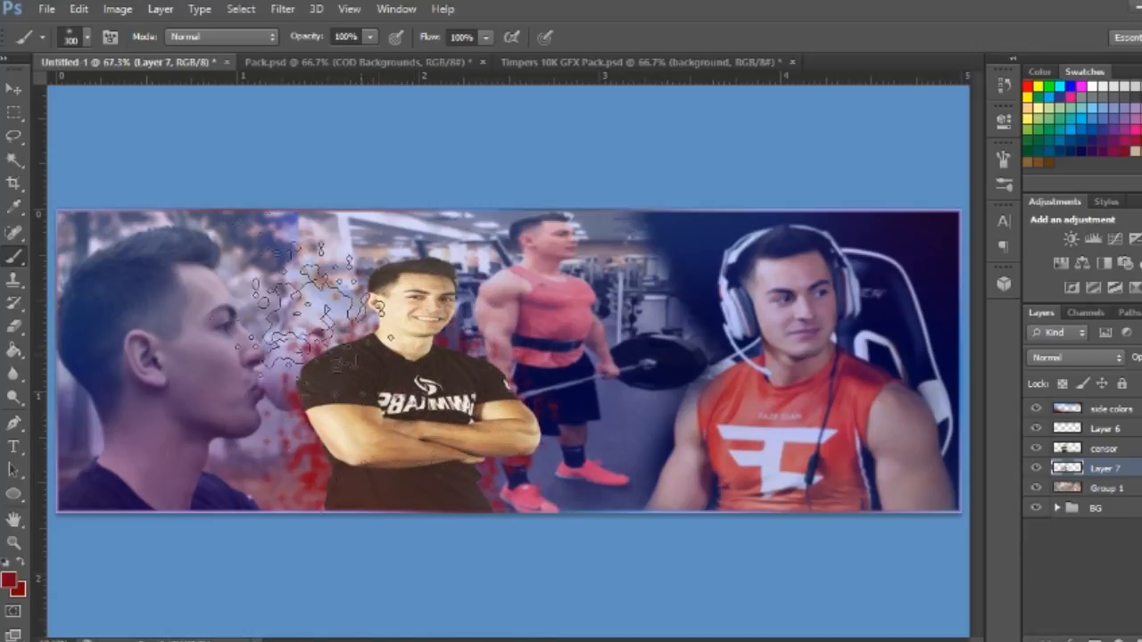
Stamp more dark red spatters behind the main figure's head and shoulder, reducing the brush to 200 px.
left_click(426, 300)
key("bracketleft")
key("bracketleft")
left_click(352, 308)
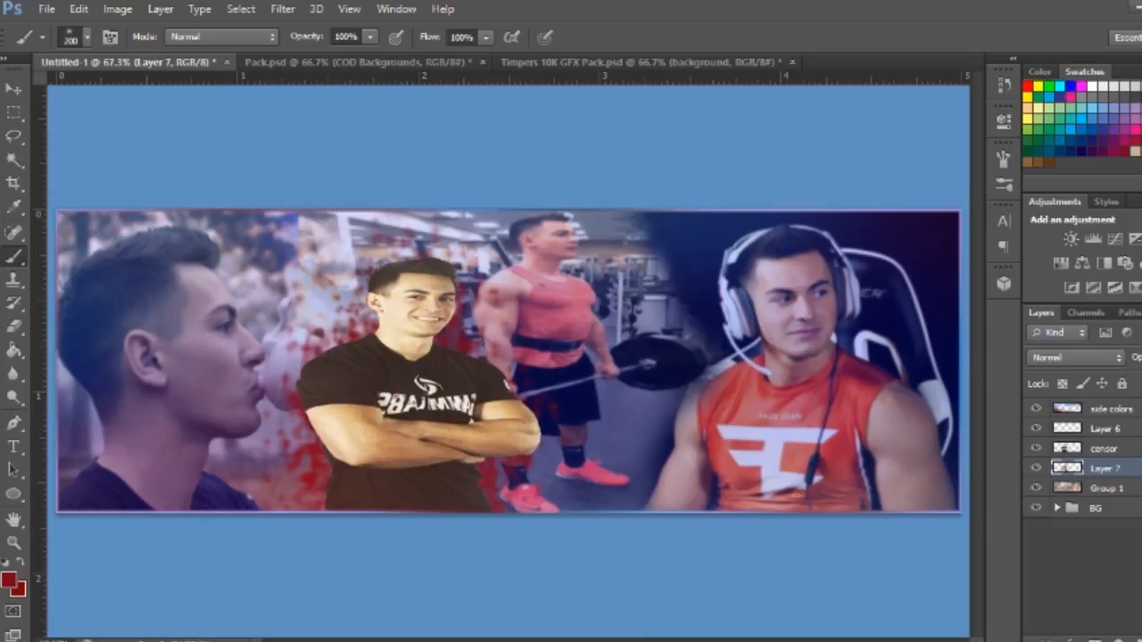
Try the Overlay blend mode on the spatter layer and settle on Linear Dodge (Add).
left_click(1084, 357)
left_click(1079, 180)
left_click(1077, 358)
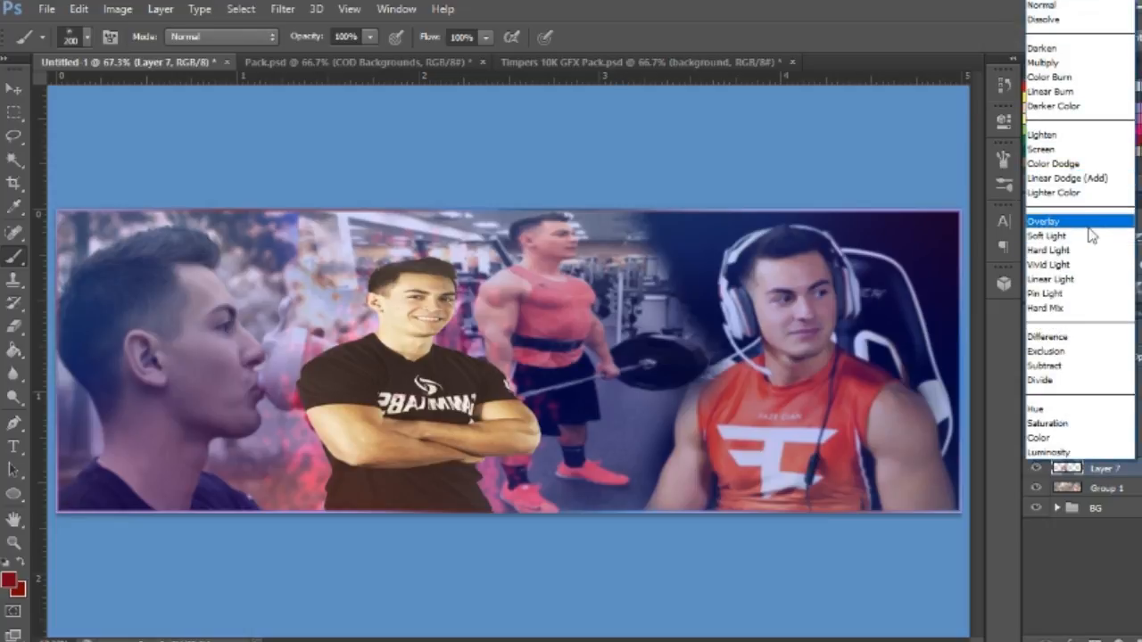
left_click(1093, 220)
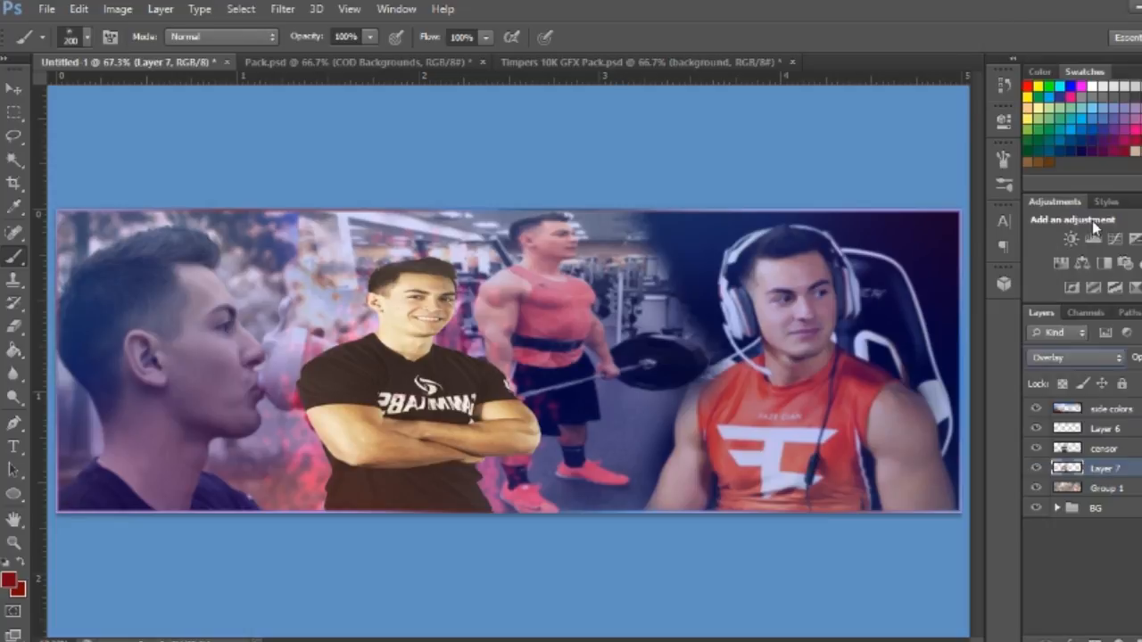
left_click(1075, 357)
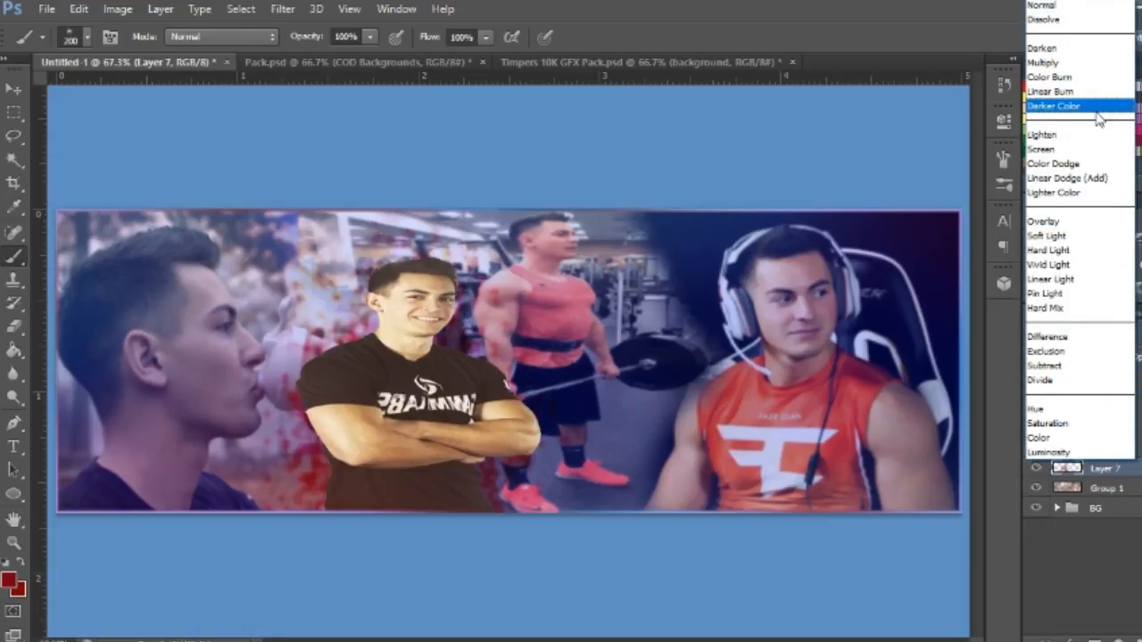
left_click(1082, 179)
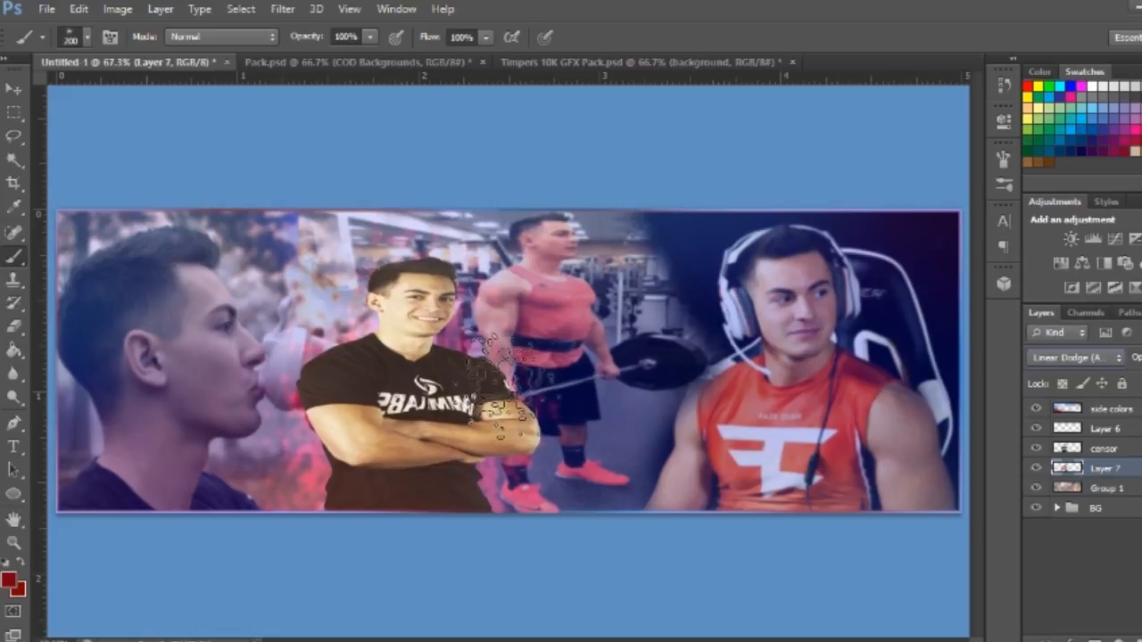
Scale the spatter layer up around its center to about 119% width and 121% height.
left_click(14, 89)
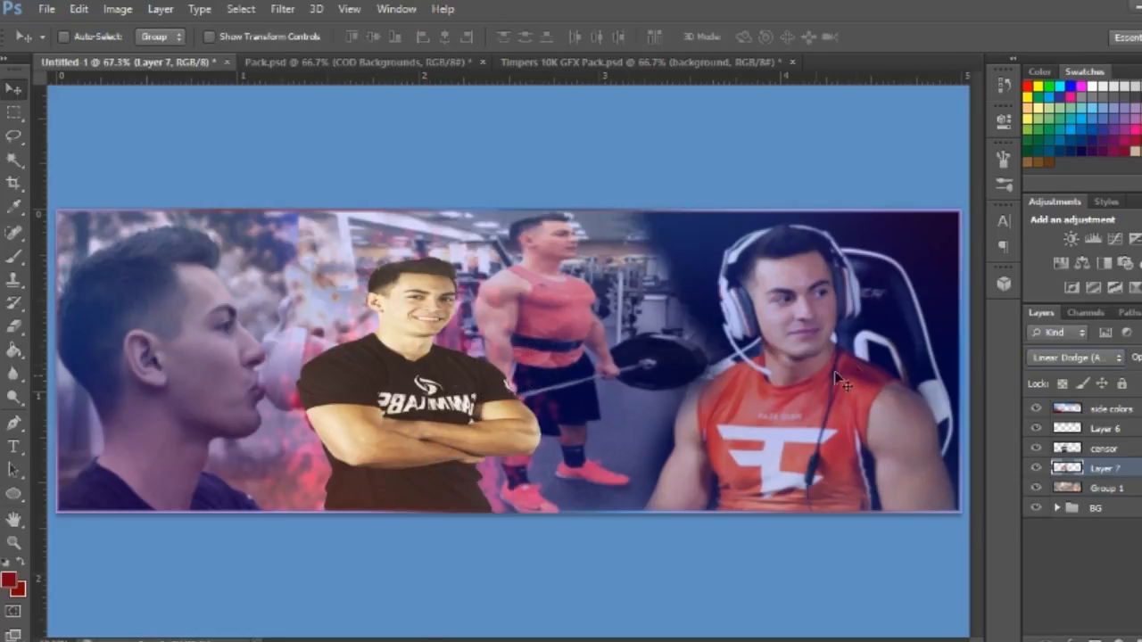
left_click(1037, 468)
key("ctrl+t")
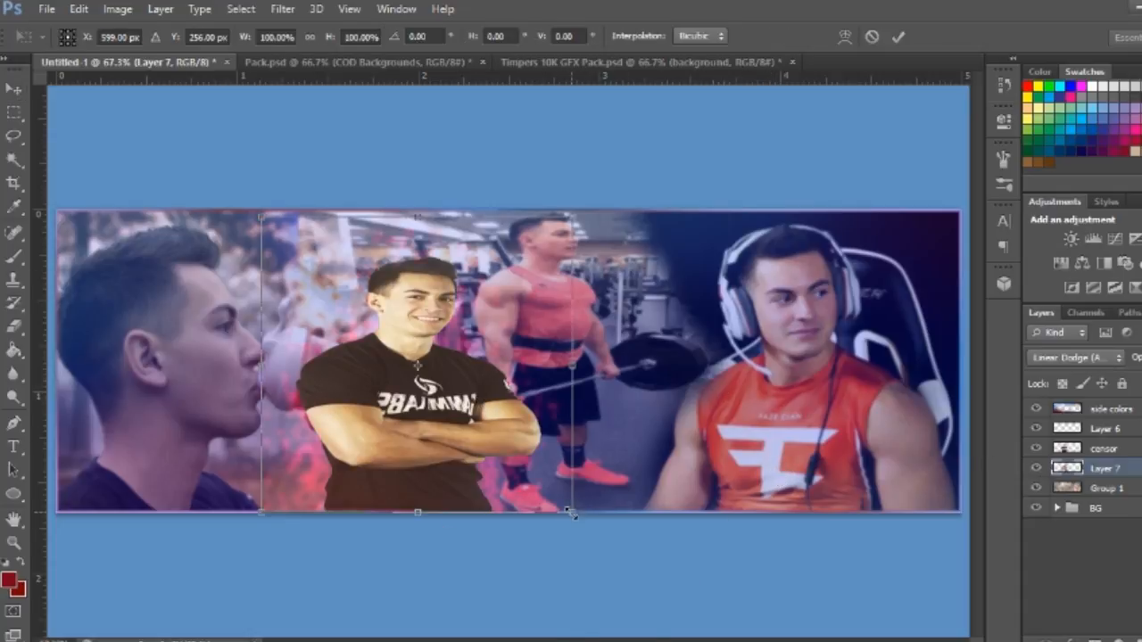
left_click_drag(572, 511, 604, 543)
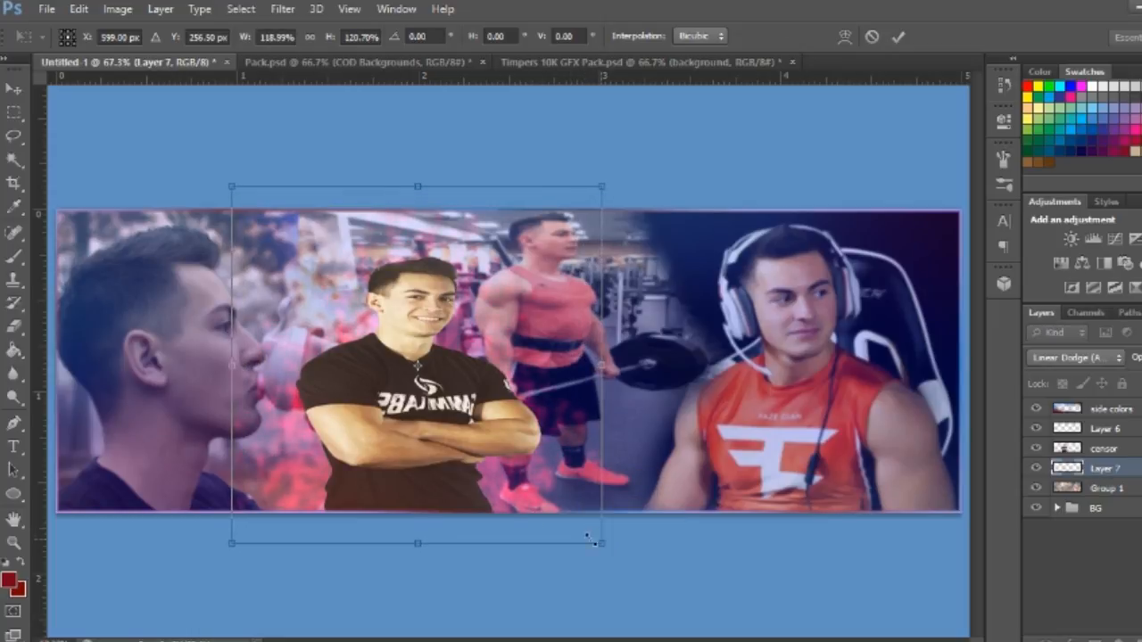
double_click(520, 512)
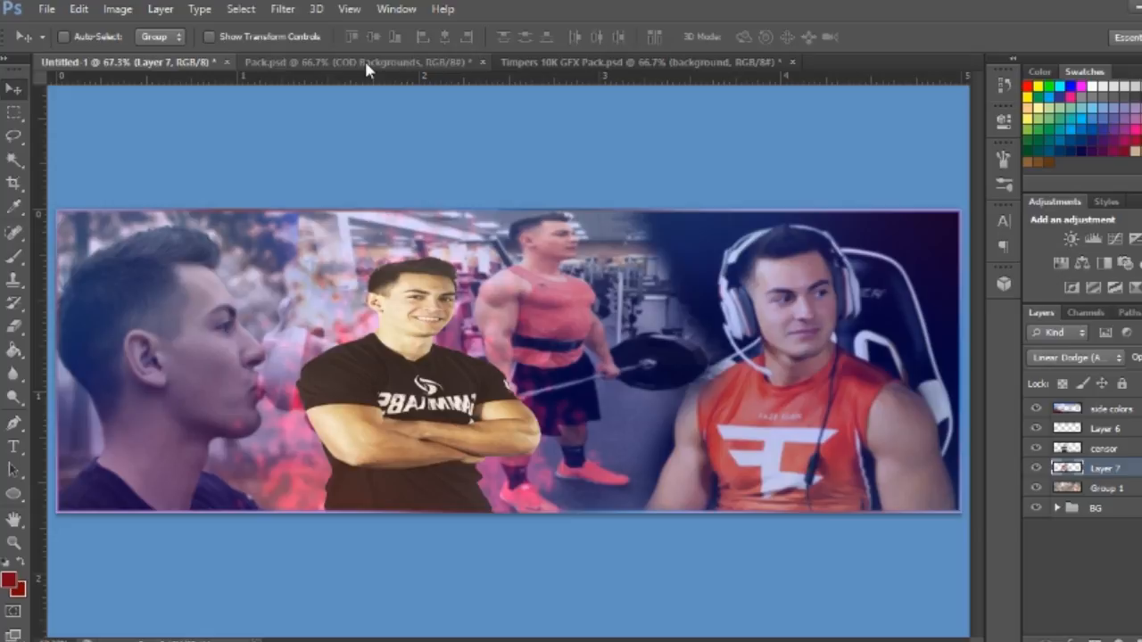
Switch to Pack.psd and preview the first two images in its Stocks group.
left_click(365, 61)
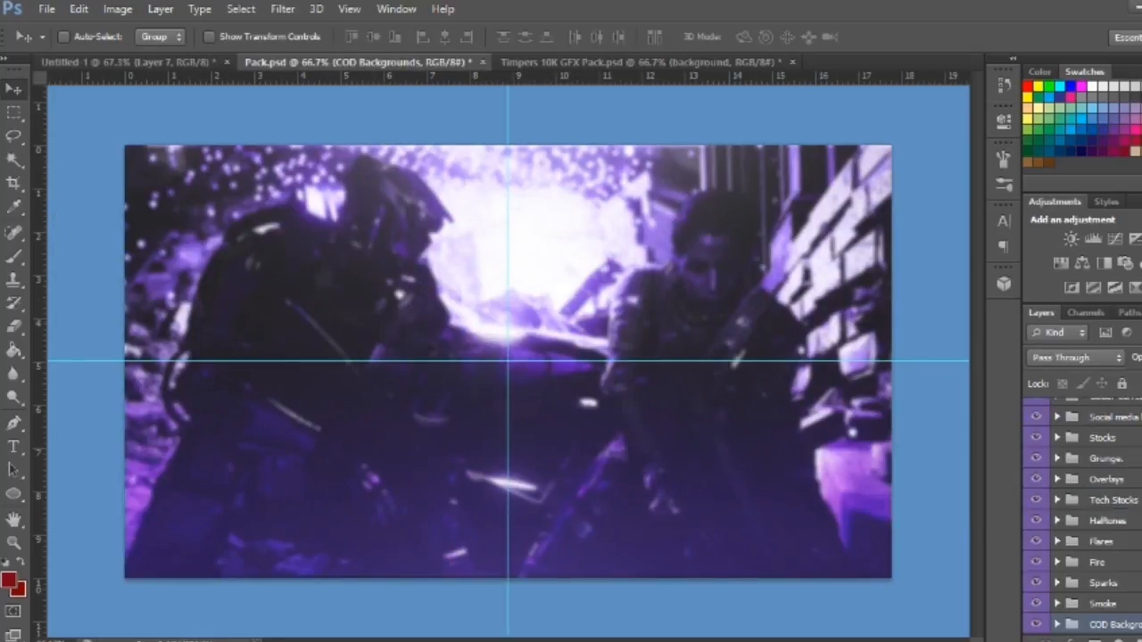
scroll(1082, 517, "up", 2)
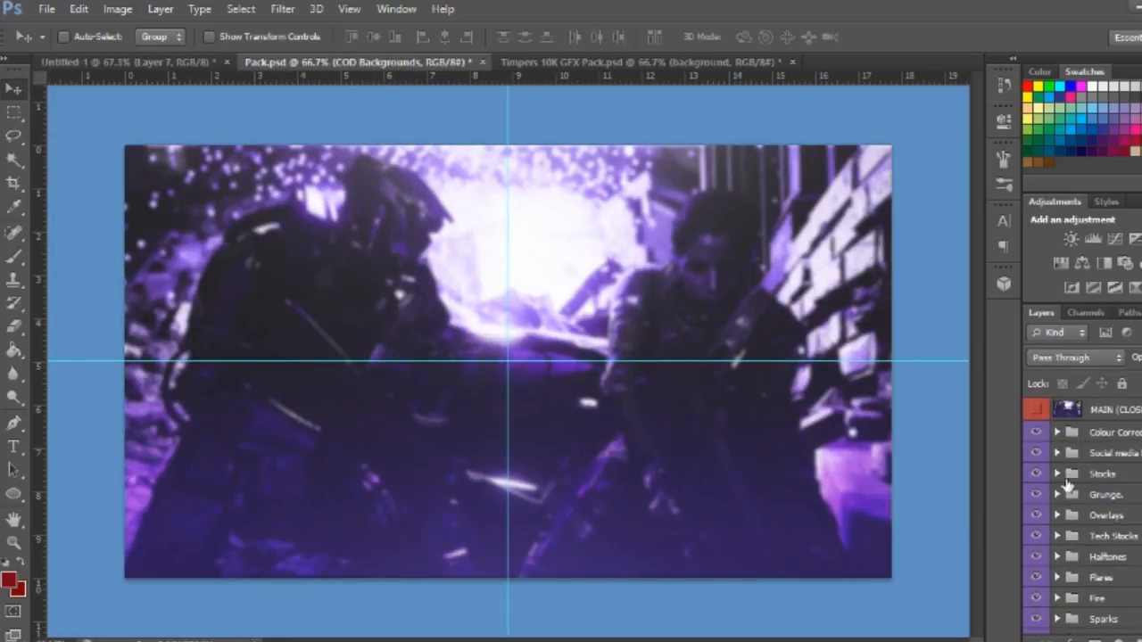
left_click(1057, 474)
left_click(1037, 496)
left_click(1037, 520)
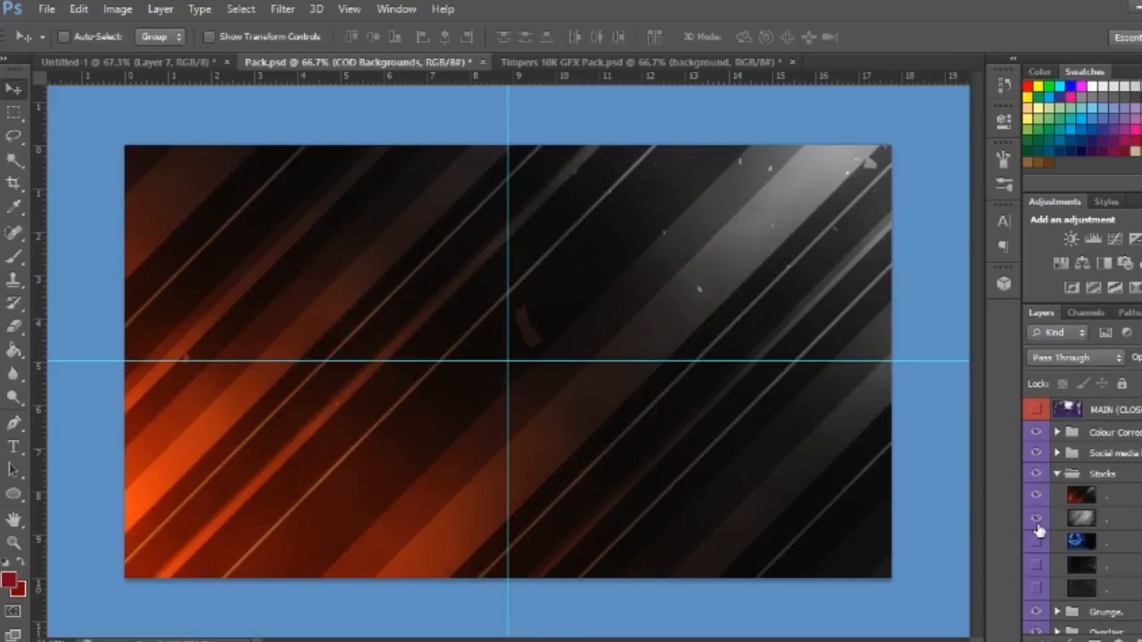
left_click(1036, 498)
left_click(1038, 518)
left_click(1038, 519)
left_click(1037, 519)
left_click(1055, 474)
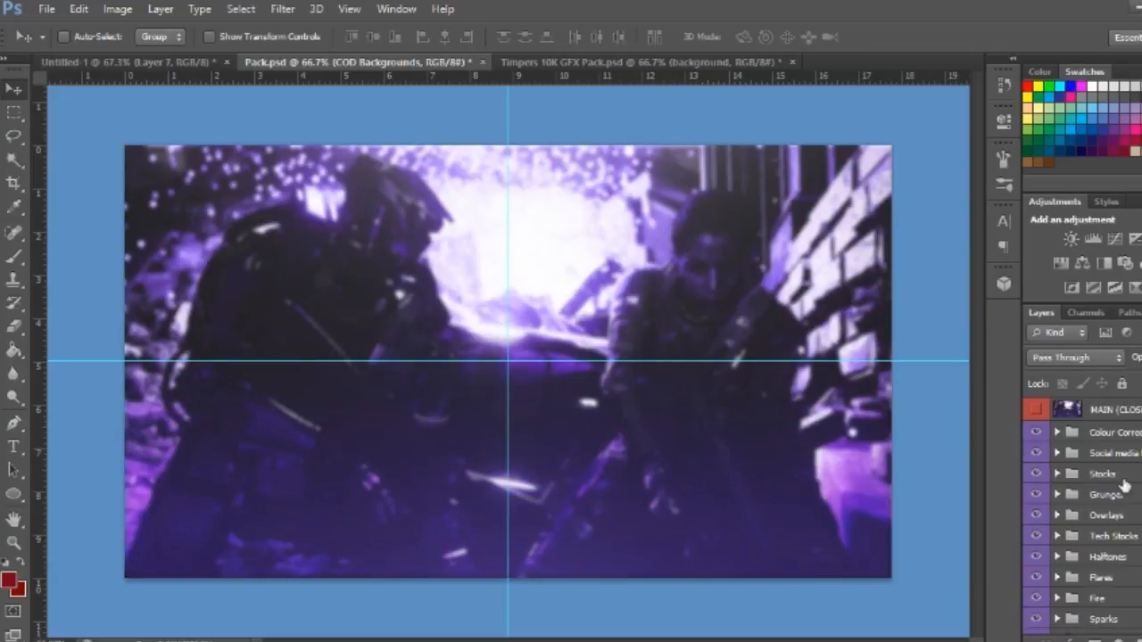
Preview several textures in the Grunge group of Pack.psd, hiding each one again.
left_click(1057, 495)
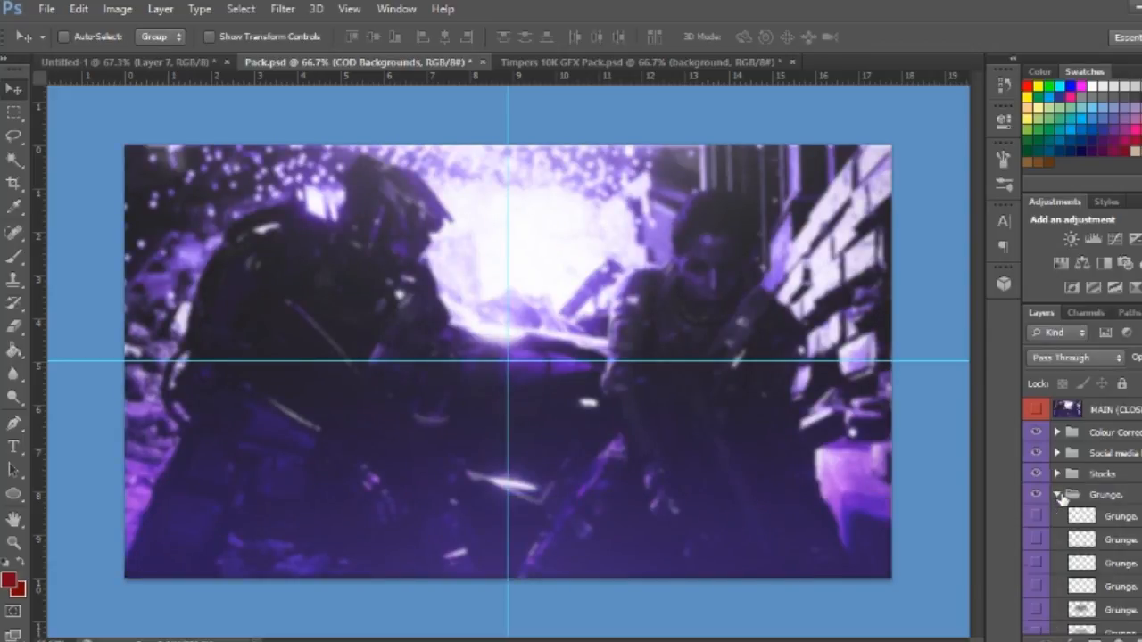
left_click(1038, 565)
left_click(1038, 565)
left_click(1038, 564)
left_click(1037, 558)
left_click(1037, 543)
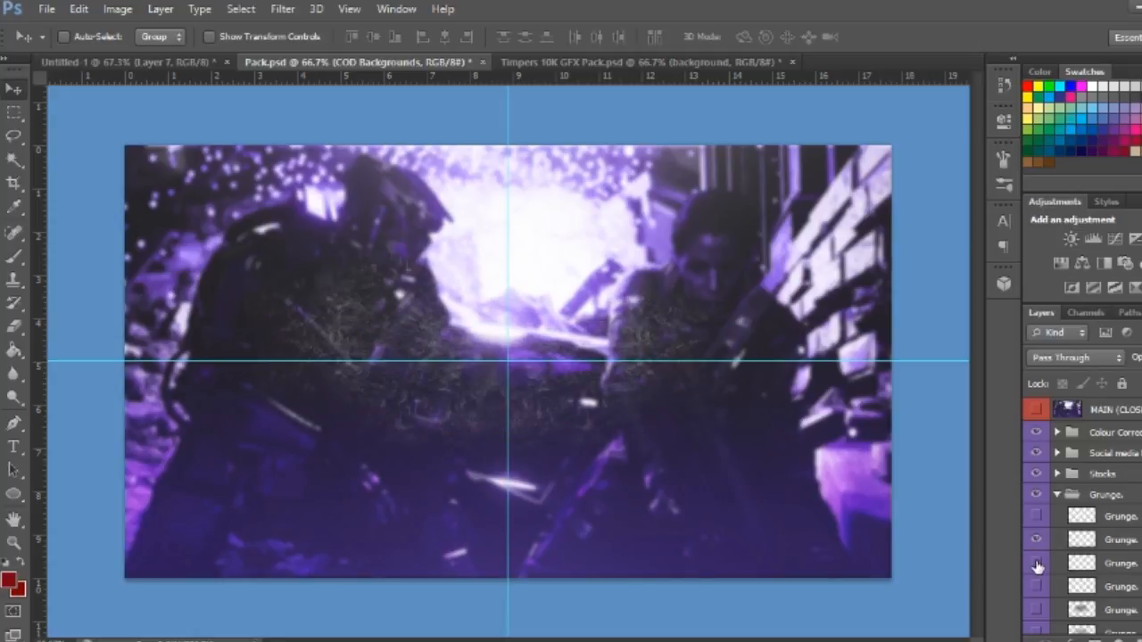
left_click(1038, 542)
scroll(1071, 517, "down", 5)
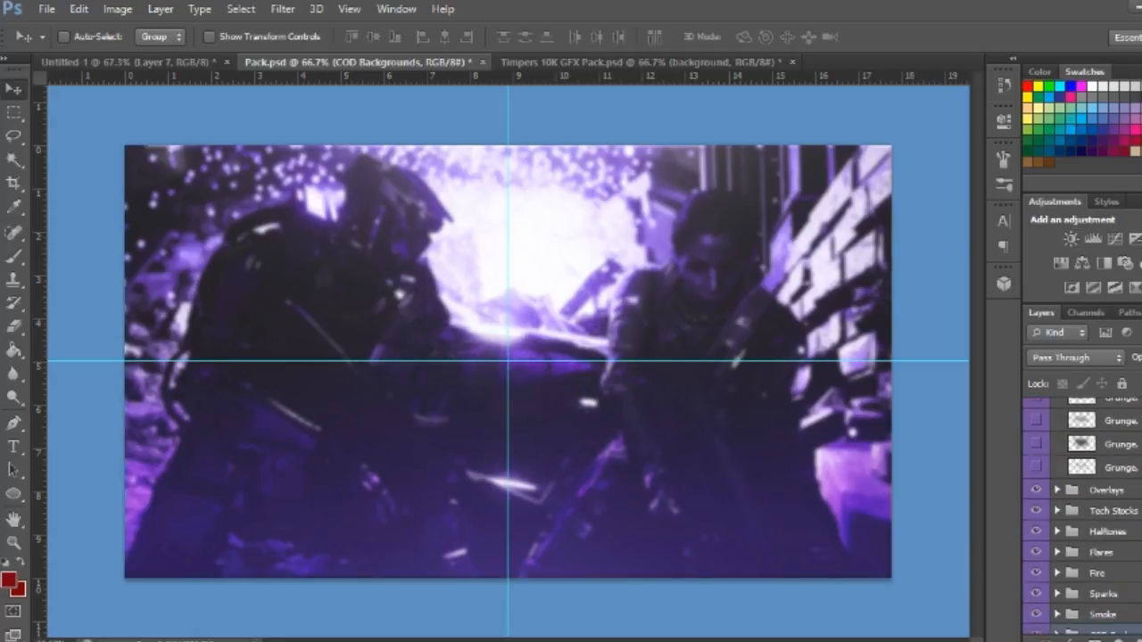
left_click(1034, 444)
left_click(1034, 443)
left_click(1035, 420)
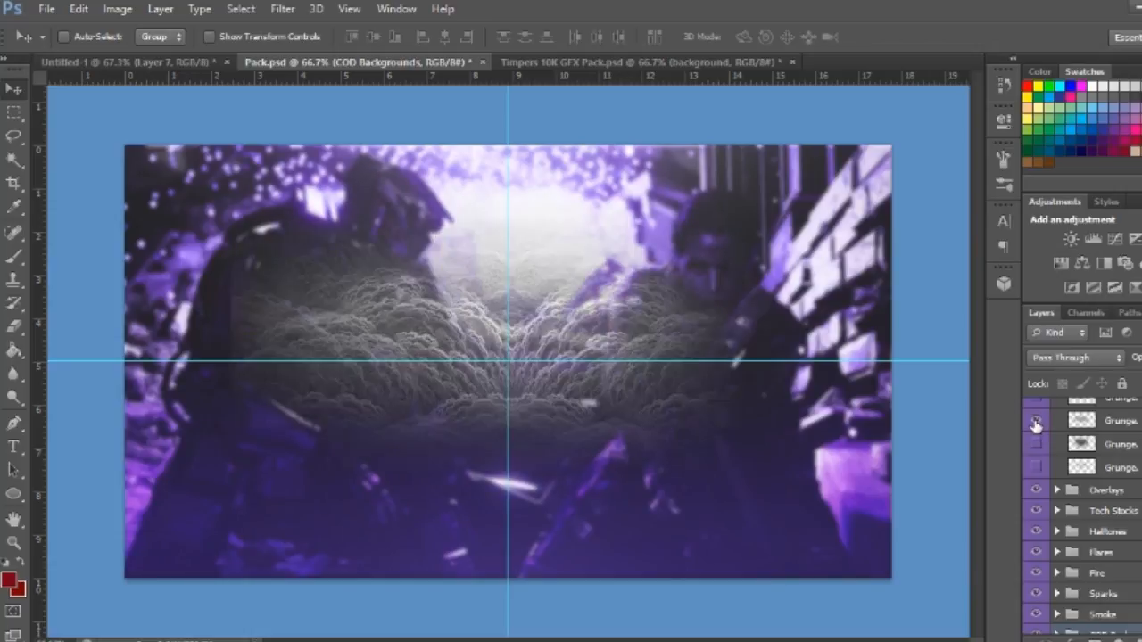
left_click(1035, 421)
Preview the B/W and Purple textures in the Overlays group.
left_click(1057, 491)
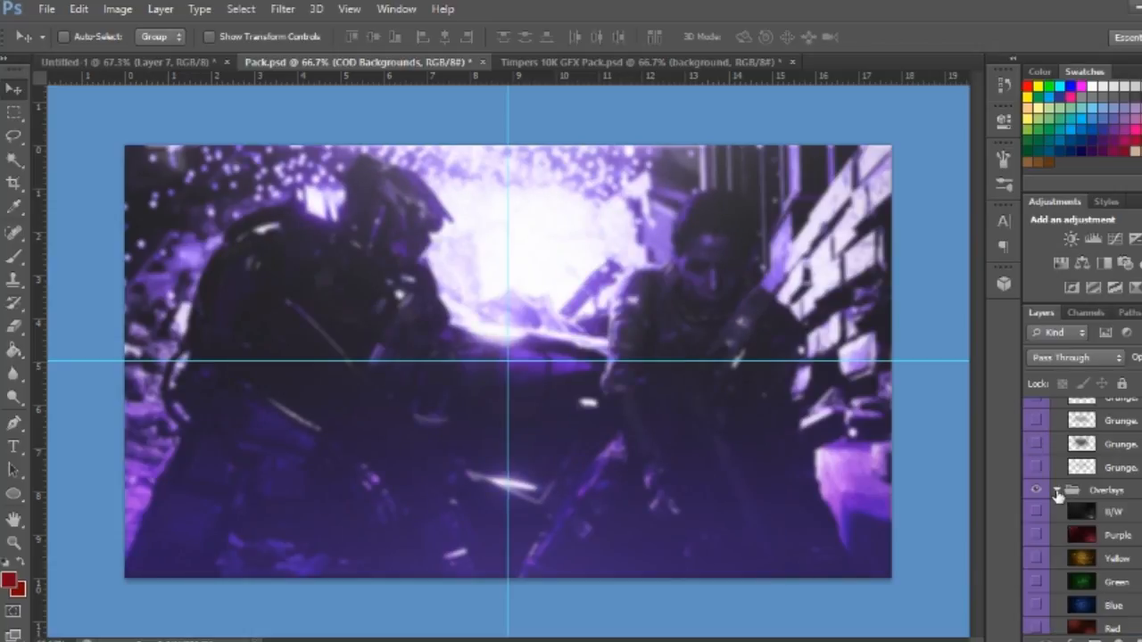
left_click(1037, 511)
left_click(1038, 511)
left_click(1038, 511)
left_click(1037, 511)
left_click(1037, 535)
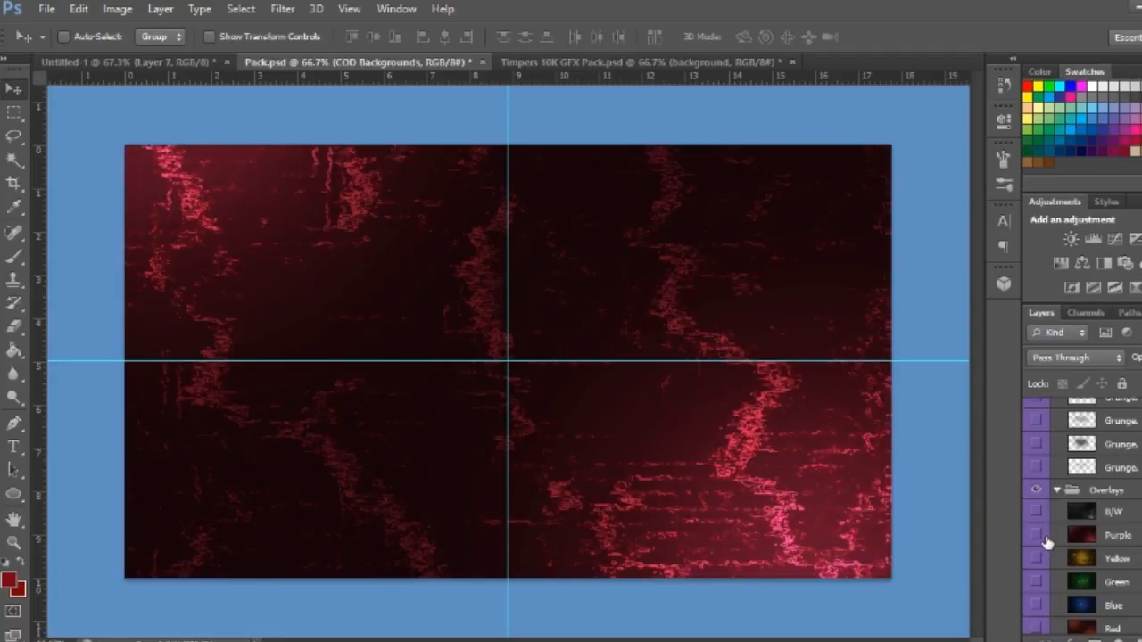
left_click(1037, 534)
scroll(1097, 517, "down", 3)
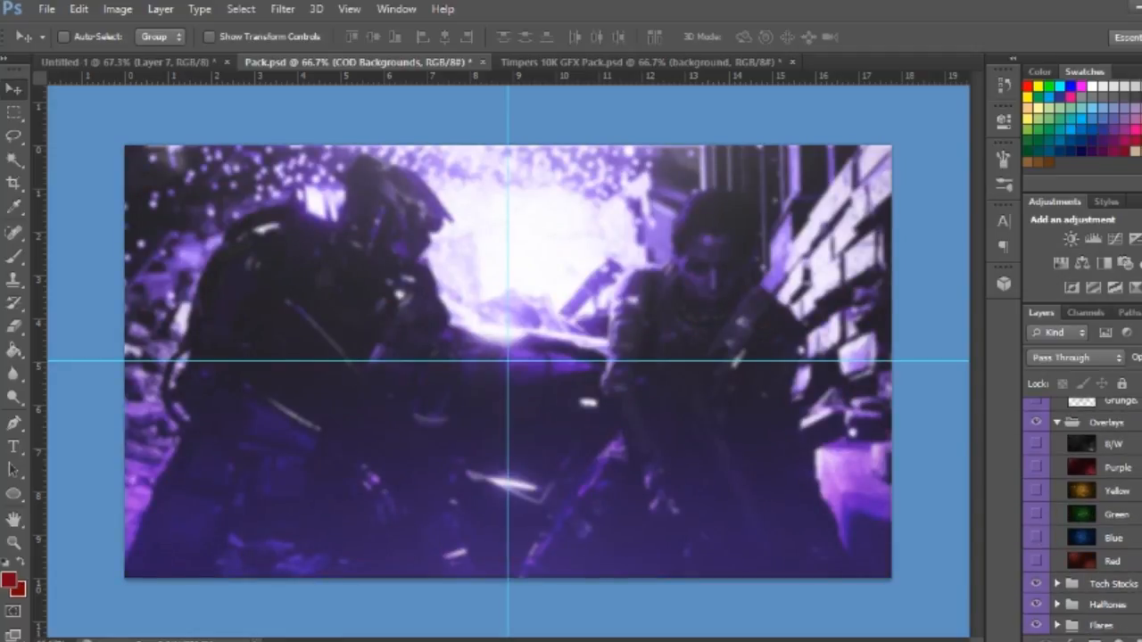
Preview the Yellow, Green, Blue and Red textures in the Overlays group.
left_click(1117, 489)
left_click(1037, 488)
left_click(1037, 488)
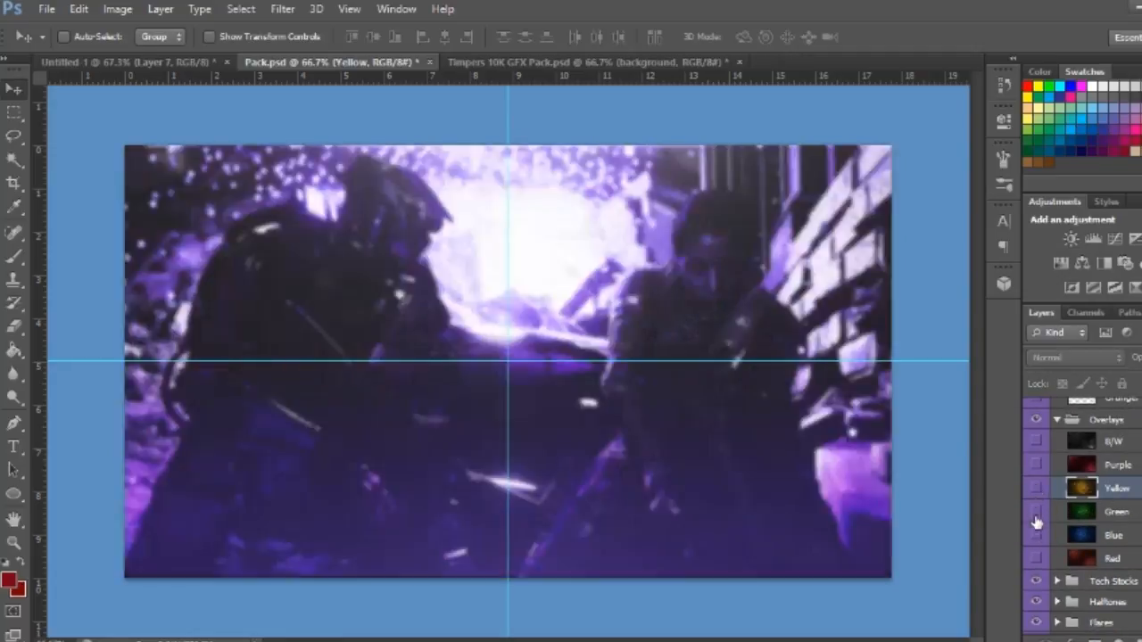
left_click(1036, 512)
left_click(1037, 517)
left_click(1037, 534)
left_click(1039, 535)
left_click(1037, 558)
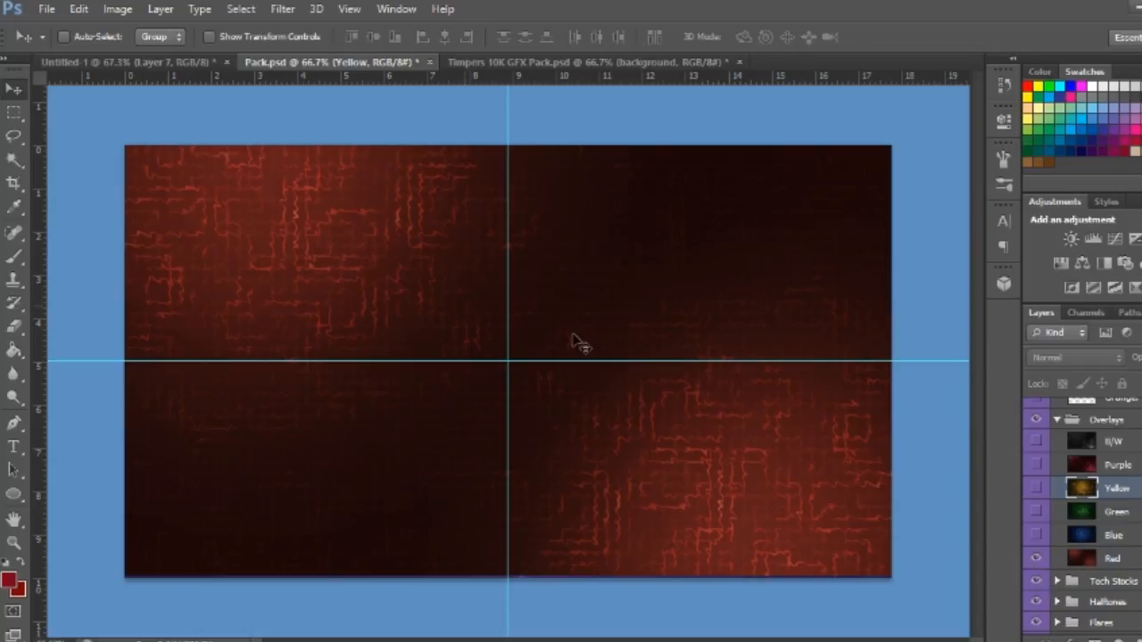
Try the Red overlay from the pack in the banner above the spatter layer and undo its placement.
left_click(1080, 561)
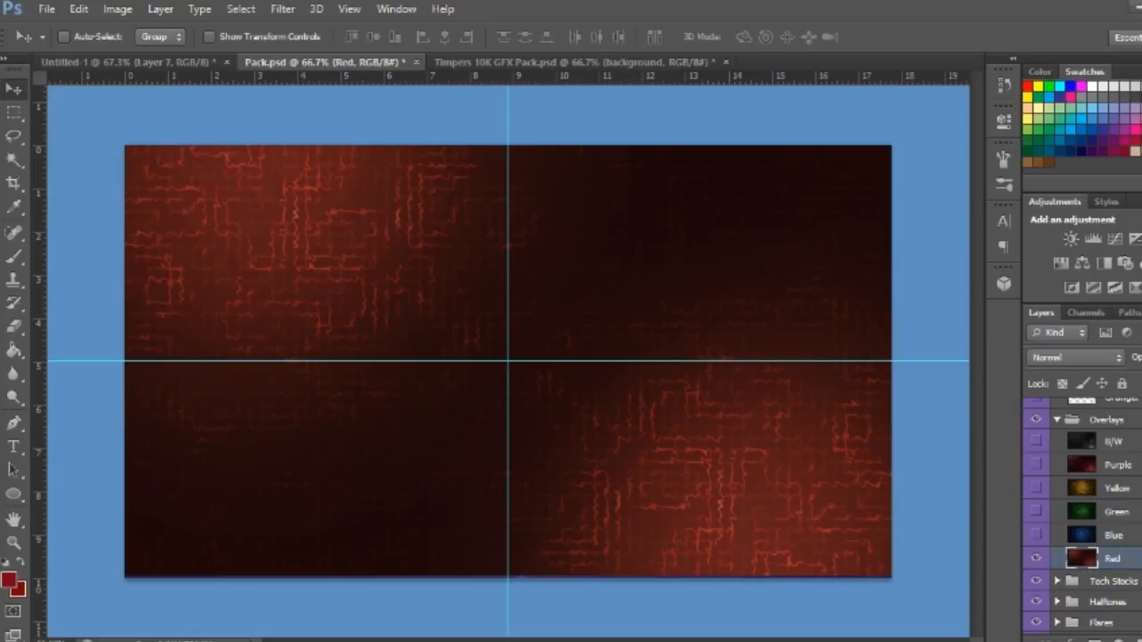
left_click(1036, 489)
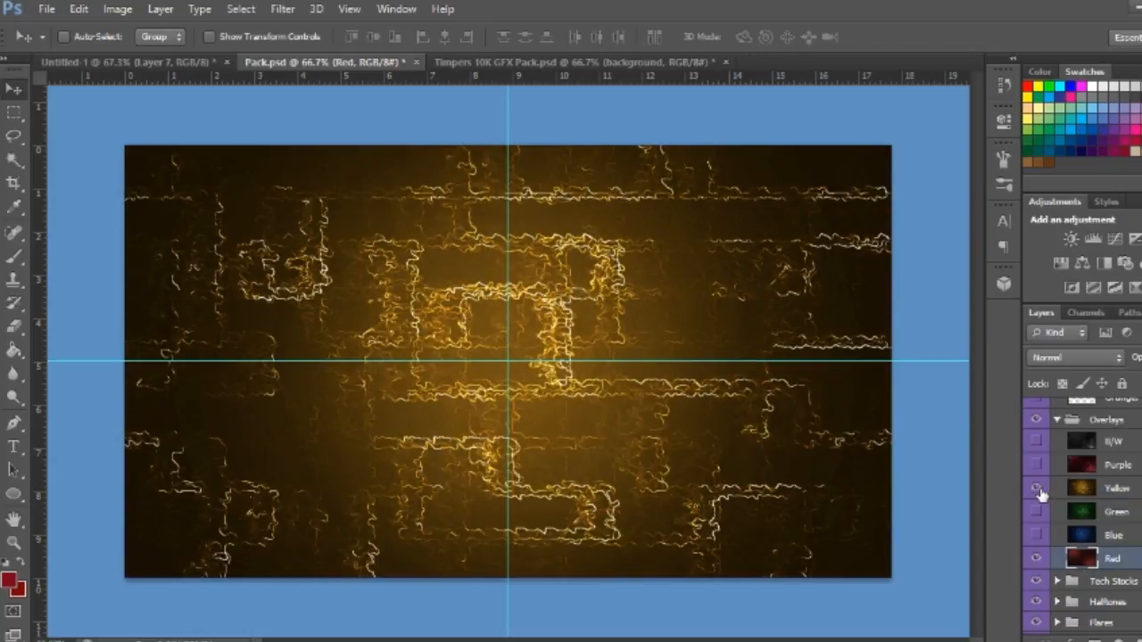
left_click_drag(378, 304, 549, 385)
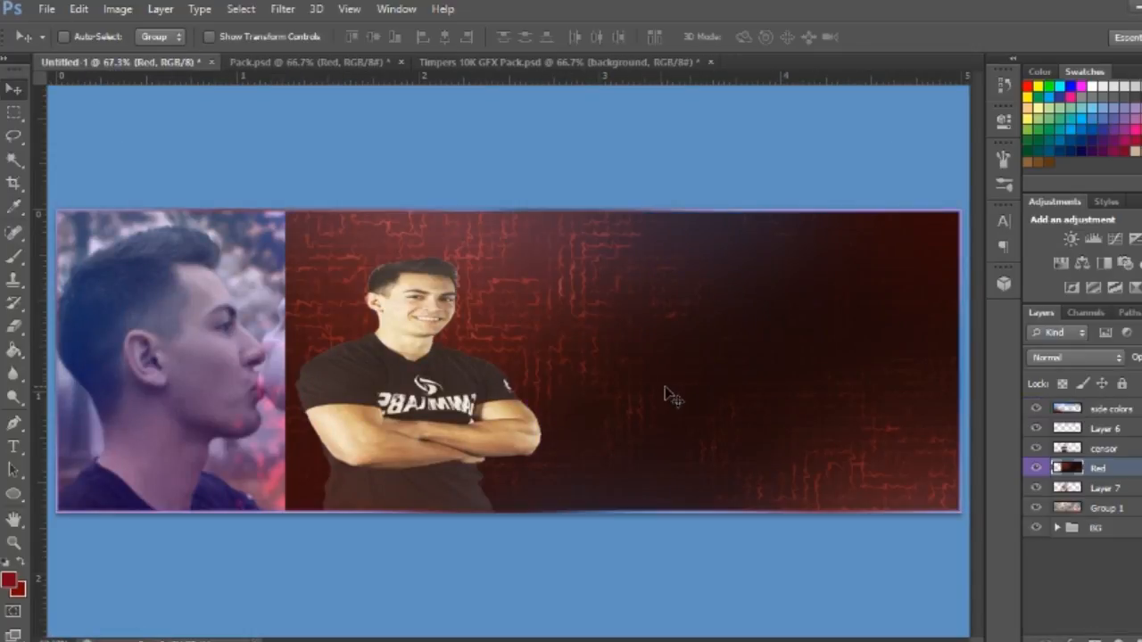
key("ctrl+z")
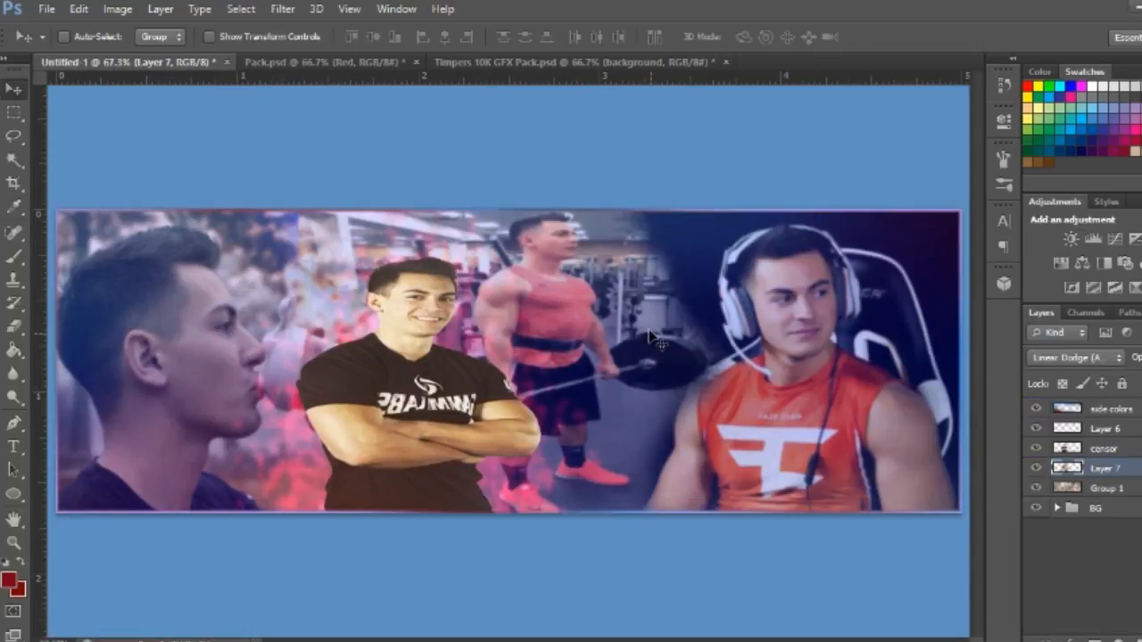
Bring the Yellow overlay from Pack.psd into the banner beneath the main figure and center it over the background.
left_click(571, 63)
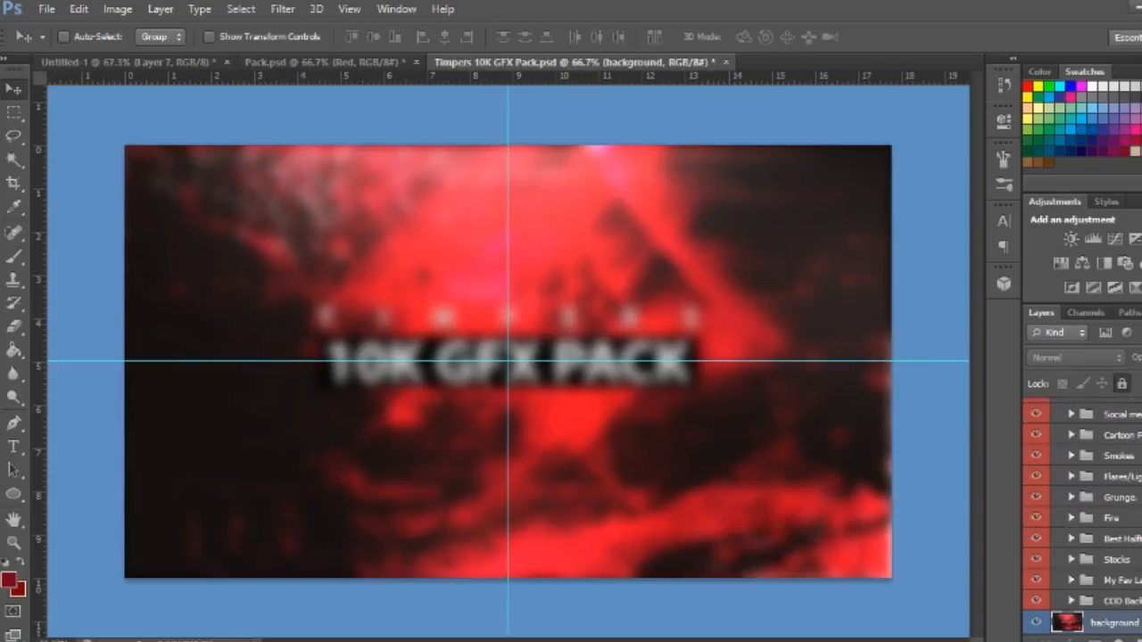
left_click(390, 64)
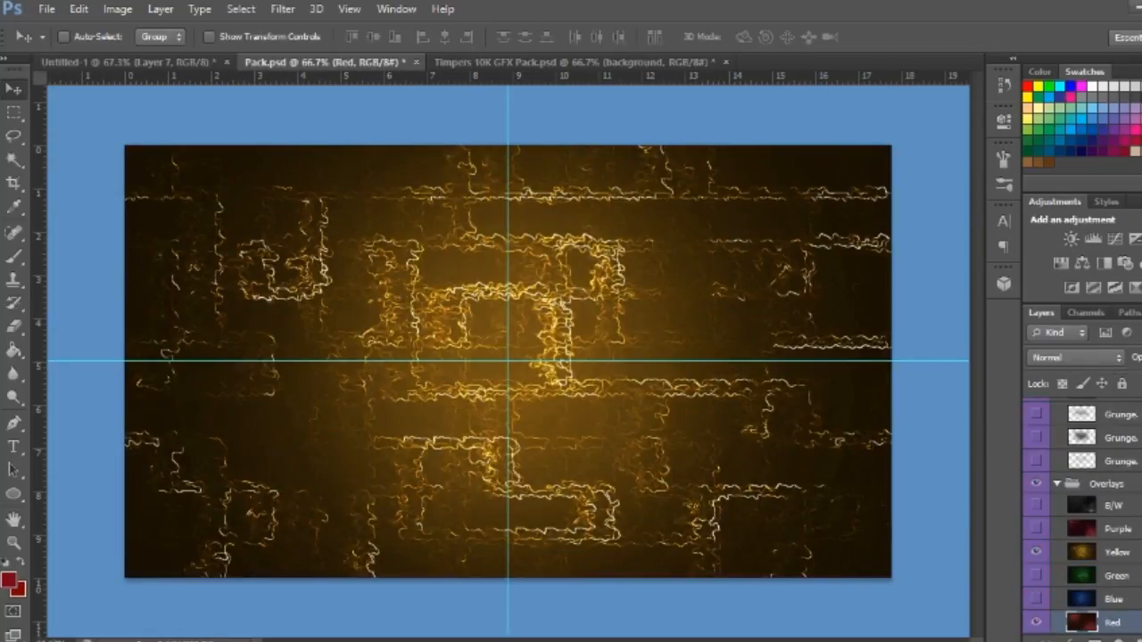
left_click(1118, 553)
left_click_drag(625, 496, 576, 350)
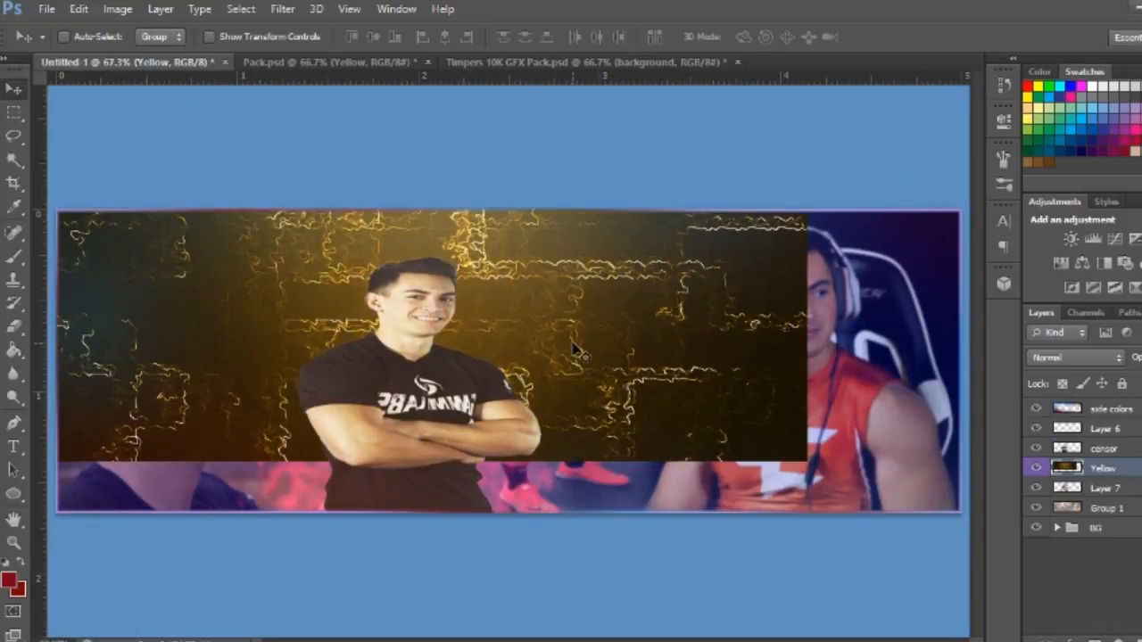
left_click_drag(602, 390, 640, 428)
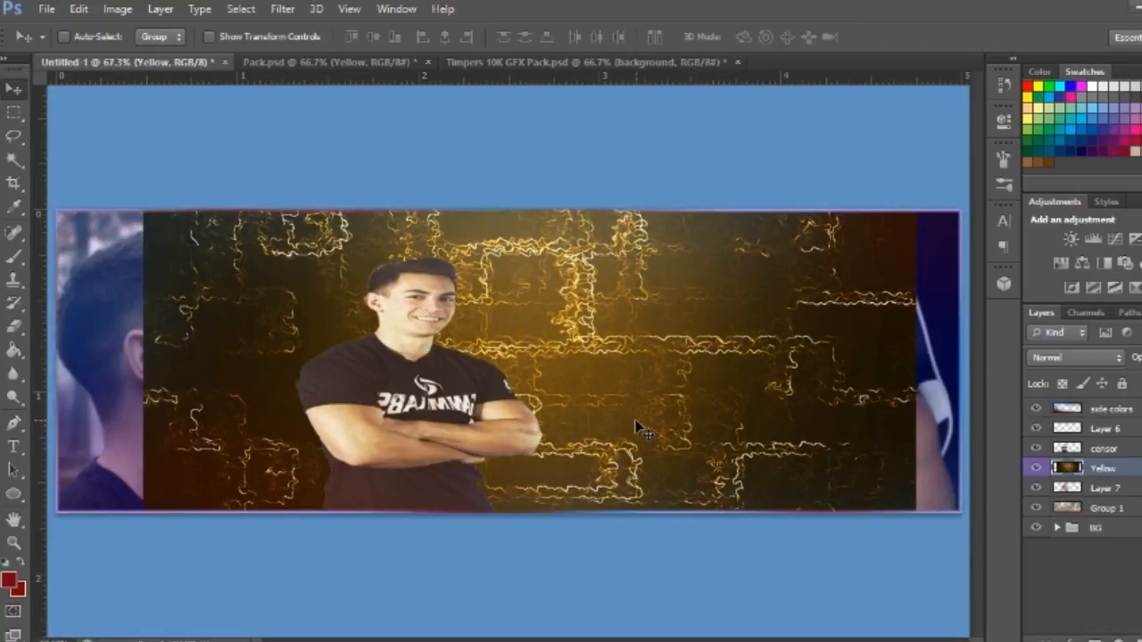
Squash the Yellow overlay vertically to 69.44% so it fits the banner's height.
key("ctrl+t")
left_click_drag(510, 152, 493, 169)
left_click_drag(514, 117, 514, 212)
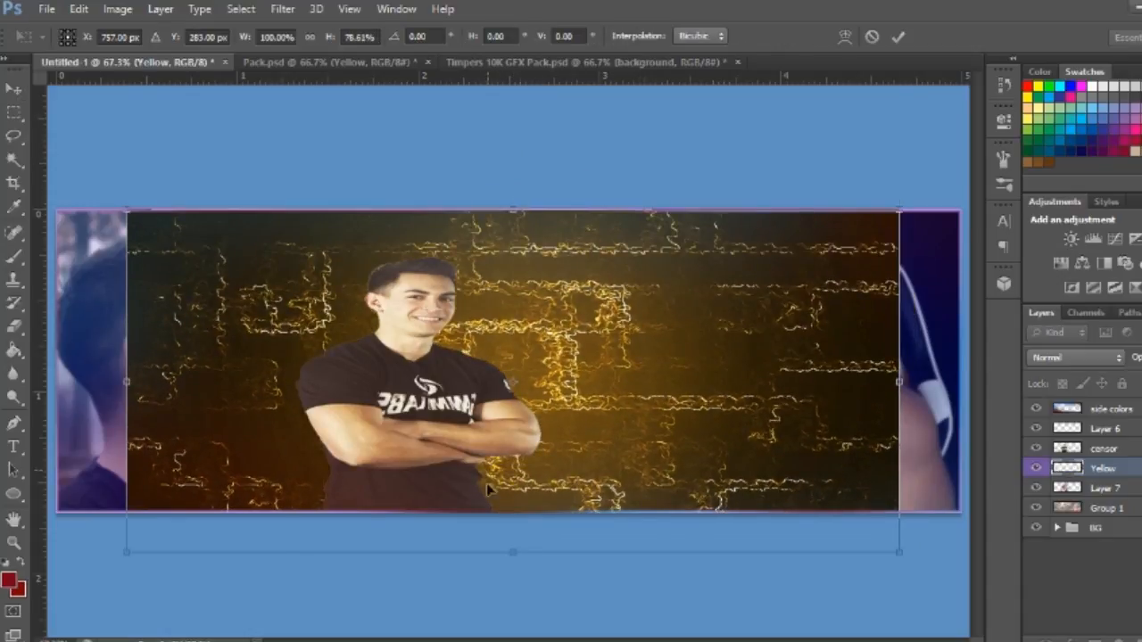
left_click_drag(513, 554, 513, 510)
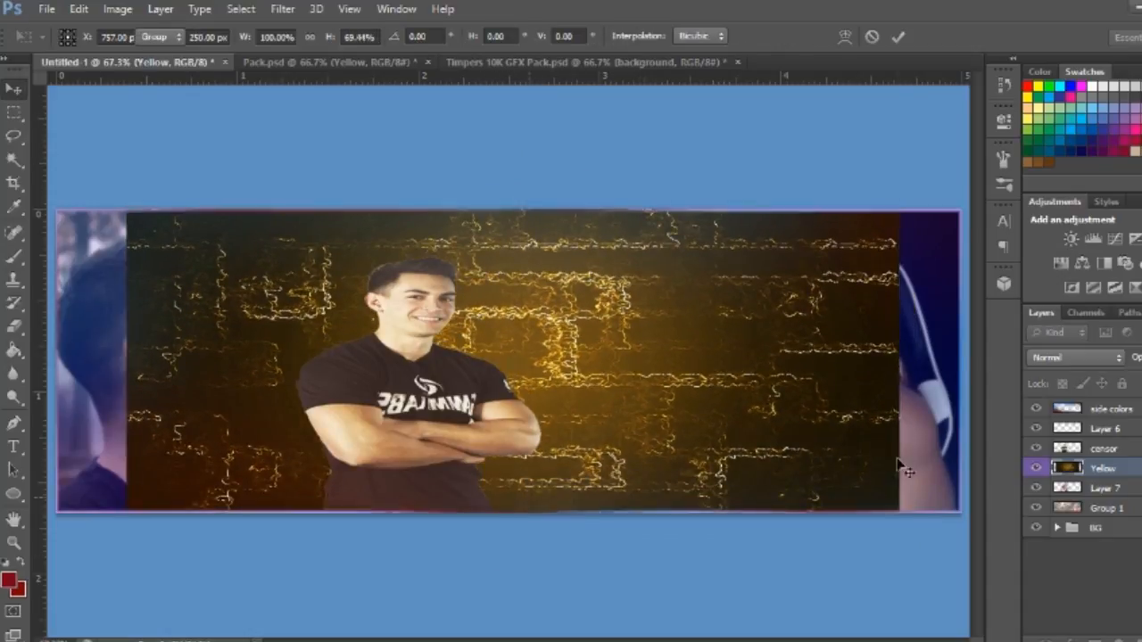
key("Return")
Move the Yellow overlay above the side colors layer and set its blending mode to Overlay.
left_click_drag(1113, 477, 1105, 404)
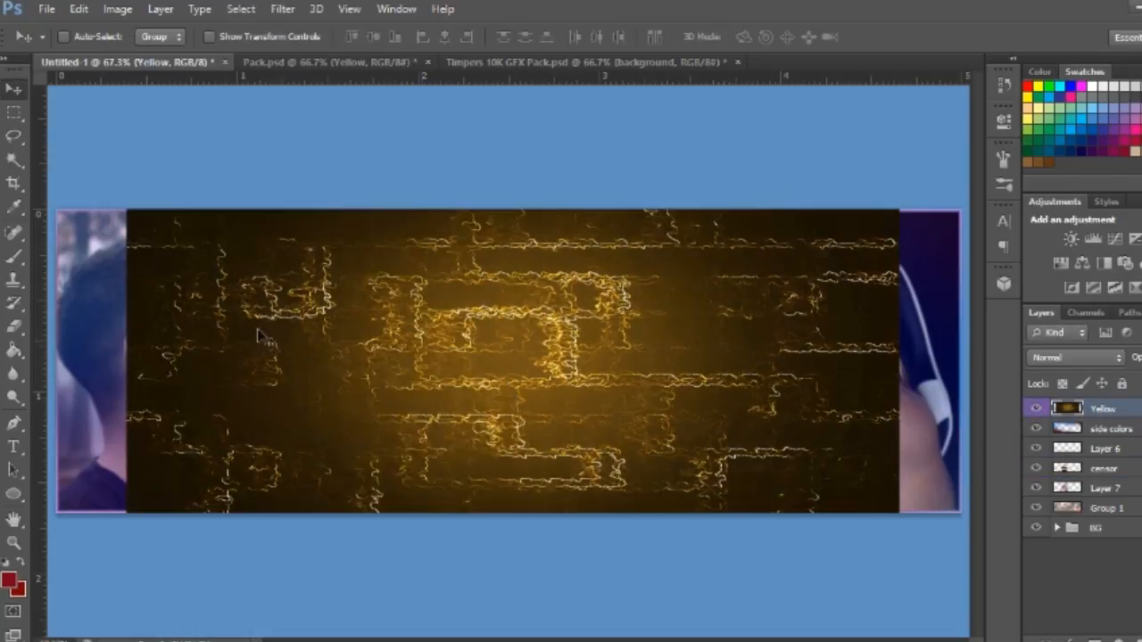
left_click(1044, 358)
left_click(1094, 223)
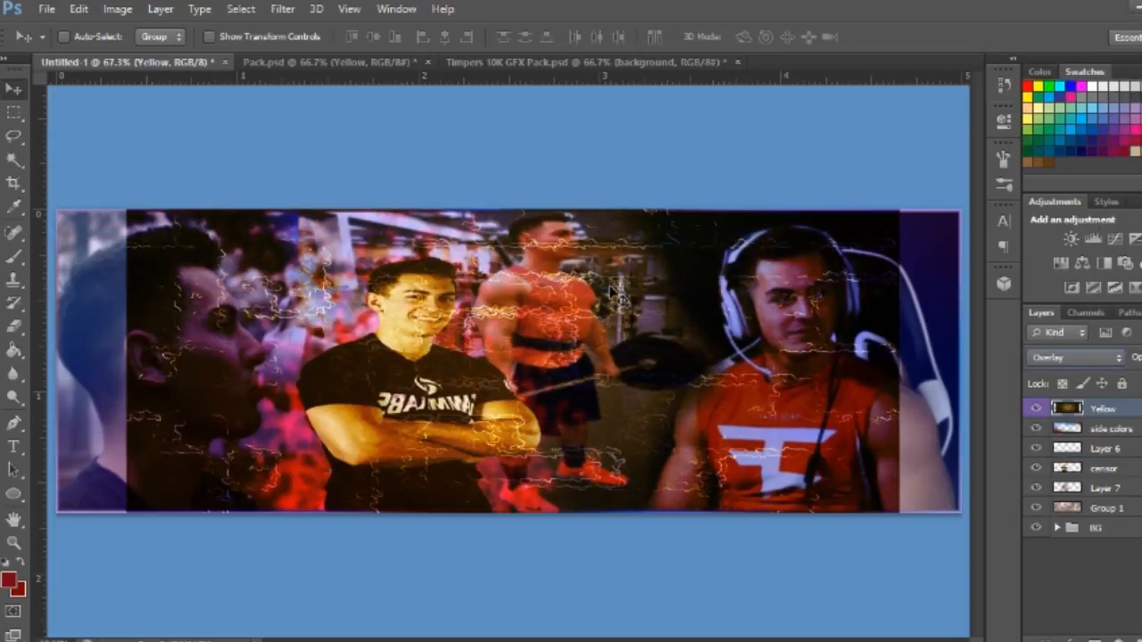
Shift the Yellow overlay's hue to +10.
key("ctrl+u")
mouse_move(897, 236)
left_mouse_down()
mouse_move(981, 244)
mouse_move(908, 250)
left_mouse_up()
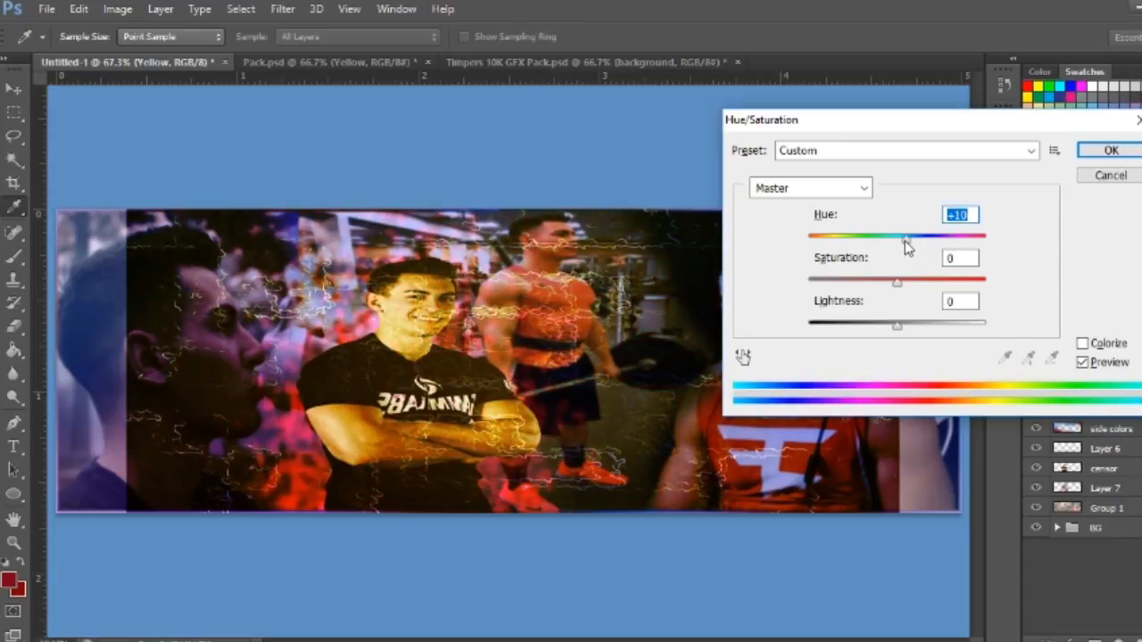
left_click(1098, 152)
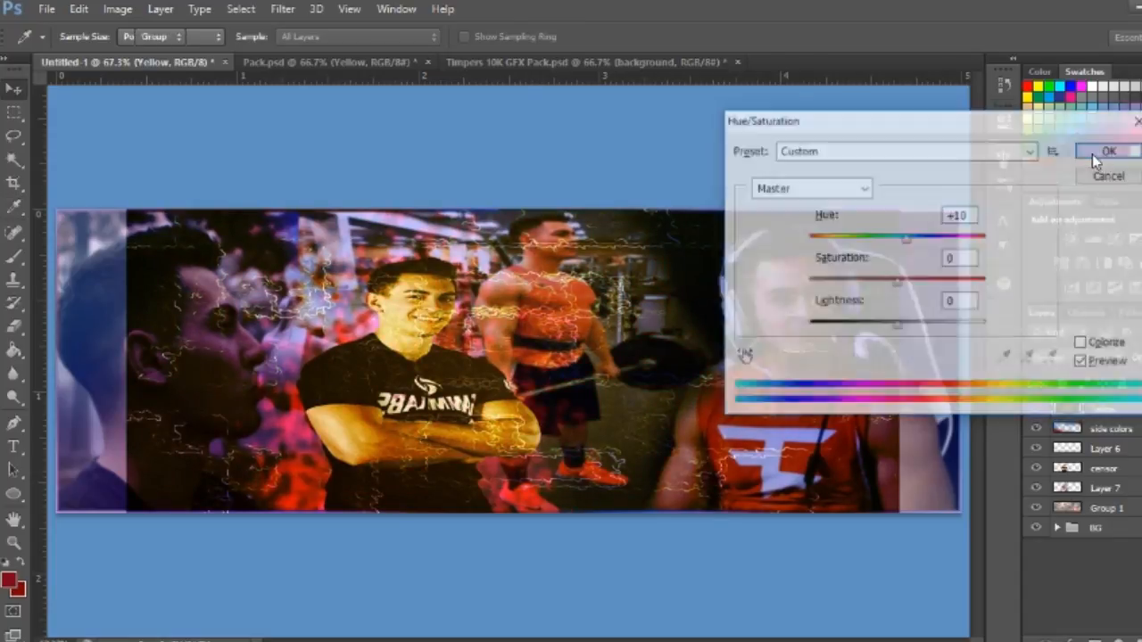
key("v")
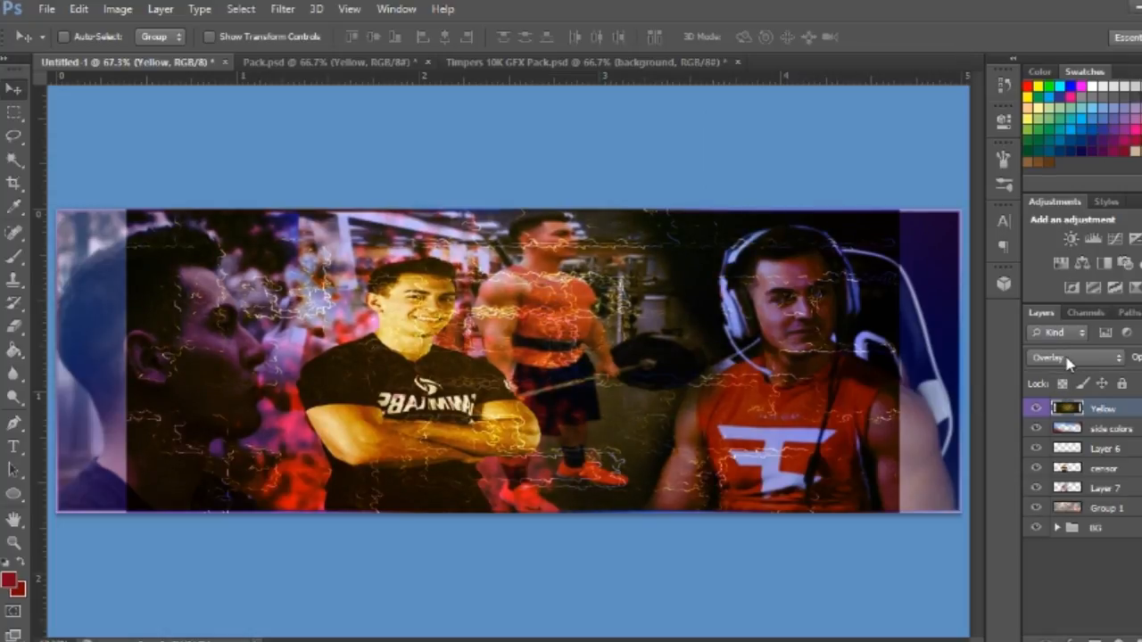
Revert the Yellow overlay to Normal blending and its original hue, keeping it above the side colors layer.
scroll(1068, 364, "up", 12)
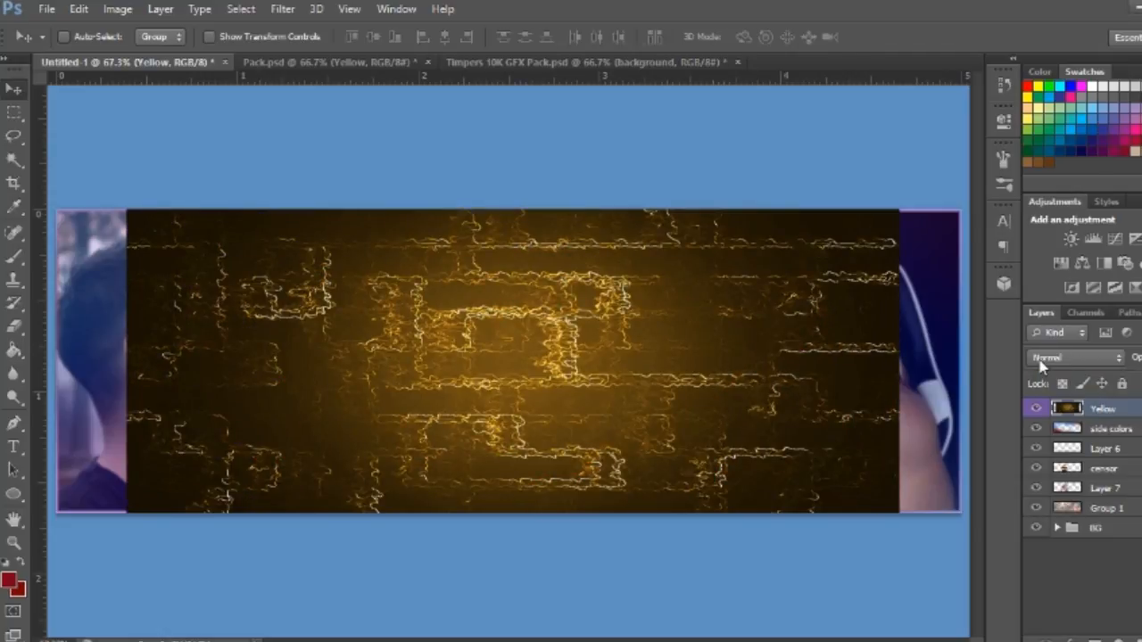
key("ctrl+bracketleft")
key("ctrl+bracketleft")
key("ctrl+bracketleft")
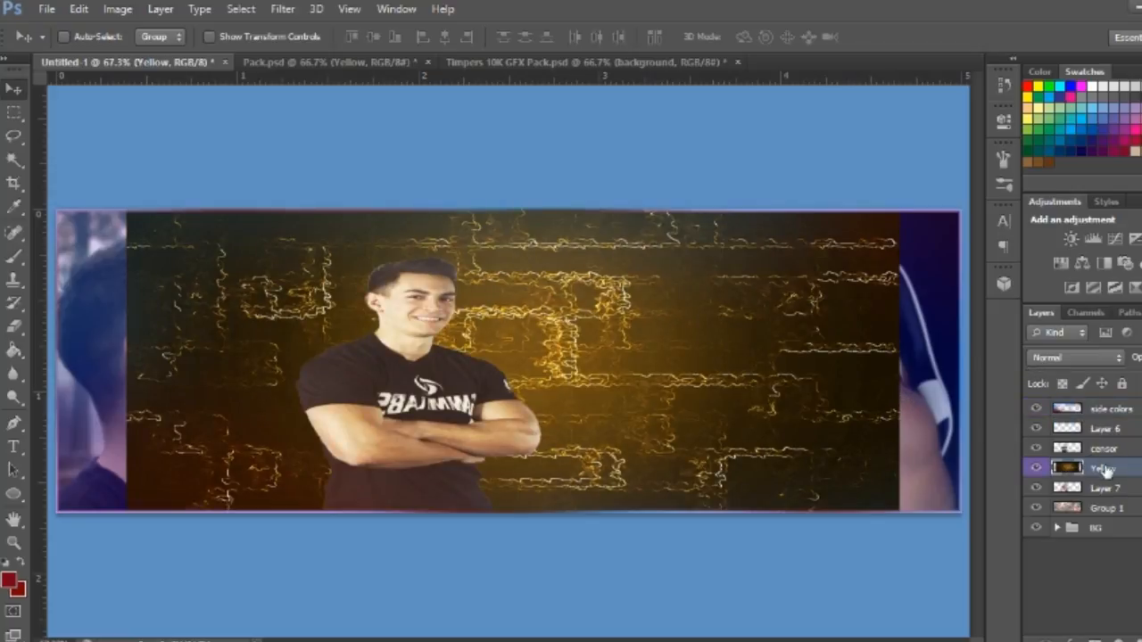
left_click_drag(1106, 471, 1109, 403)
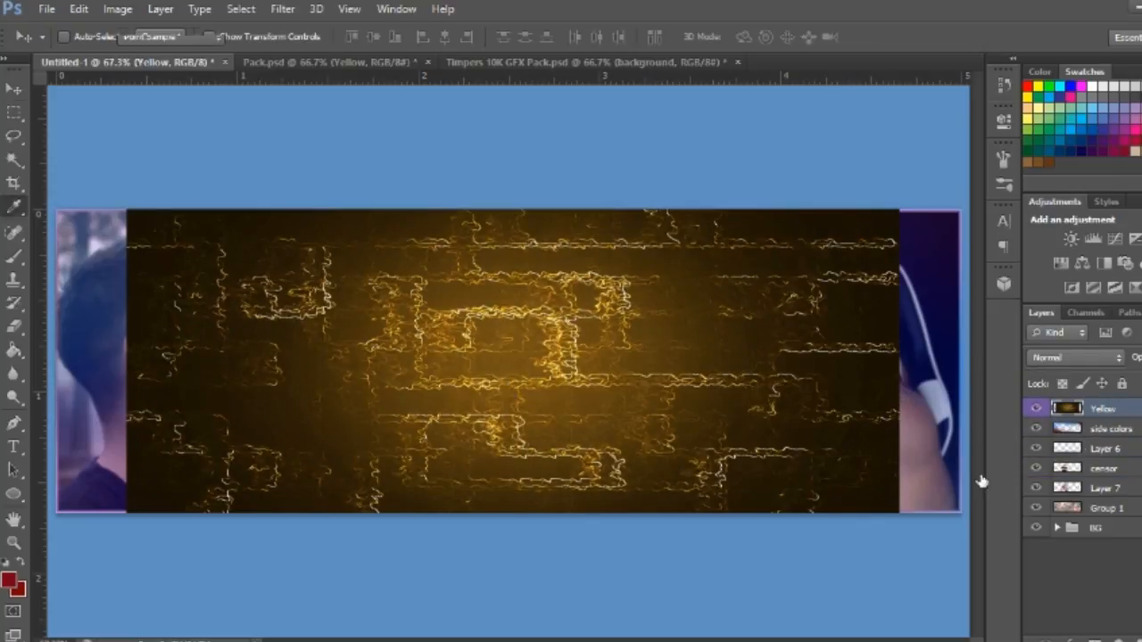
Shift the Yellow overlay's hue toward red and set its blending mode to Overlay.
key("ctrl+u")
left_click_drag(895, 237, 863, 247)
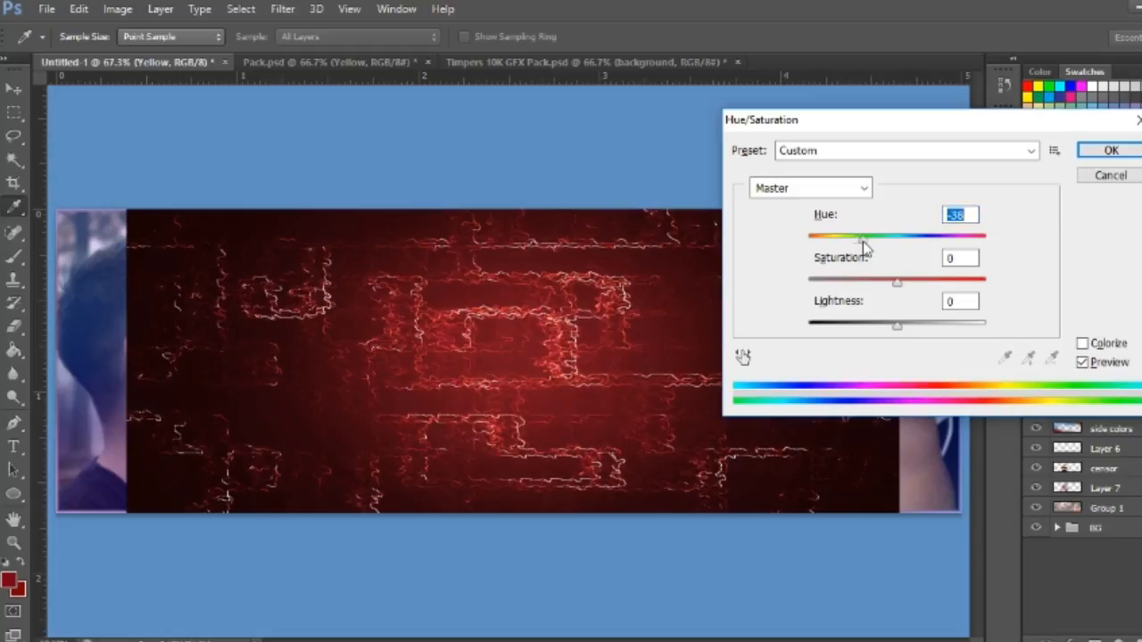
left_click(1111, 150)
left_click(1073, 357)
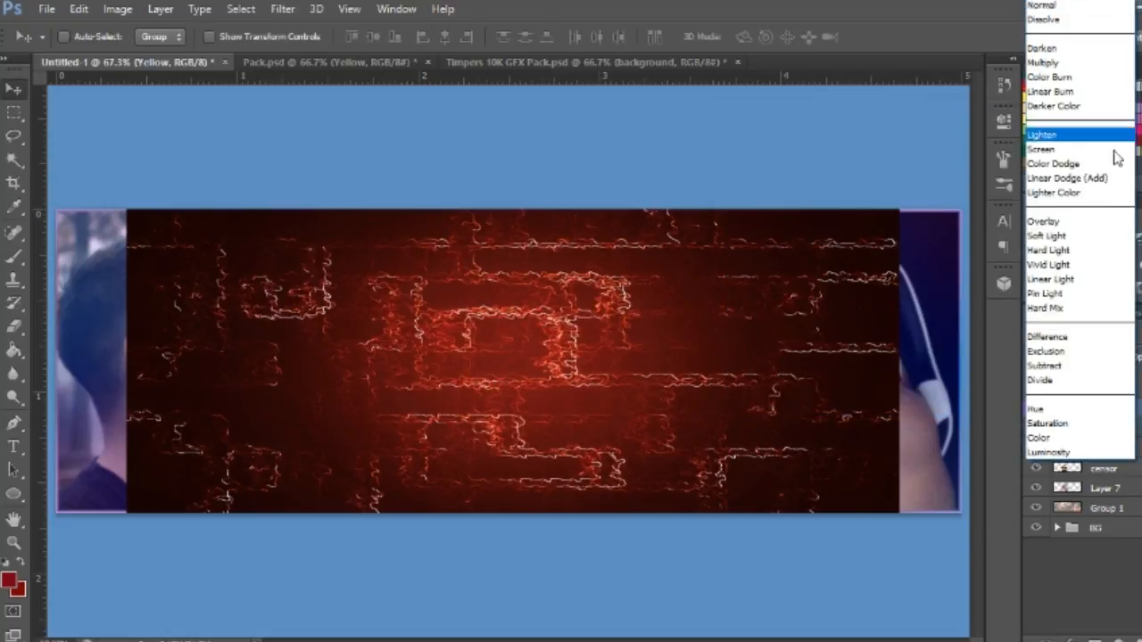
left_click(1049, 219)
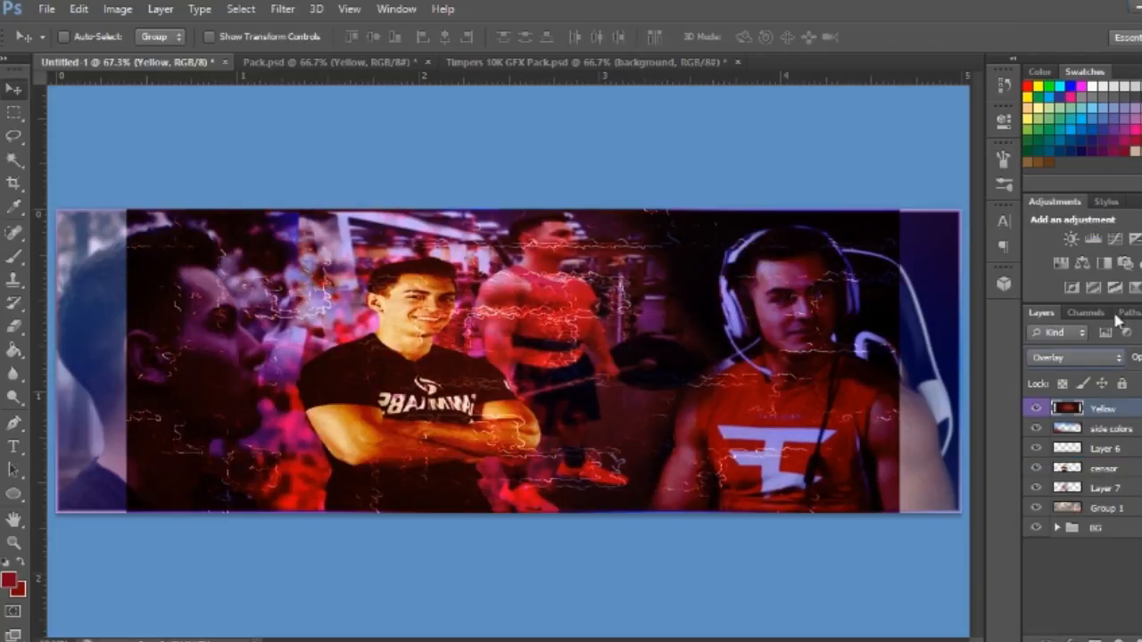
Try the recolored overlay beneath the censor layer in different positions, and remove it from the banner.
left_click_drag(1123, 415, 1104, 477)
left_click_drag(301, 333, 504, 406)
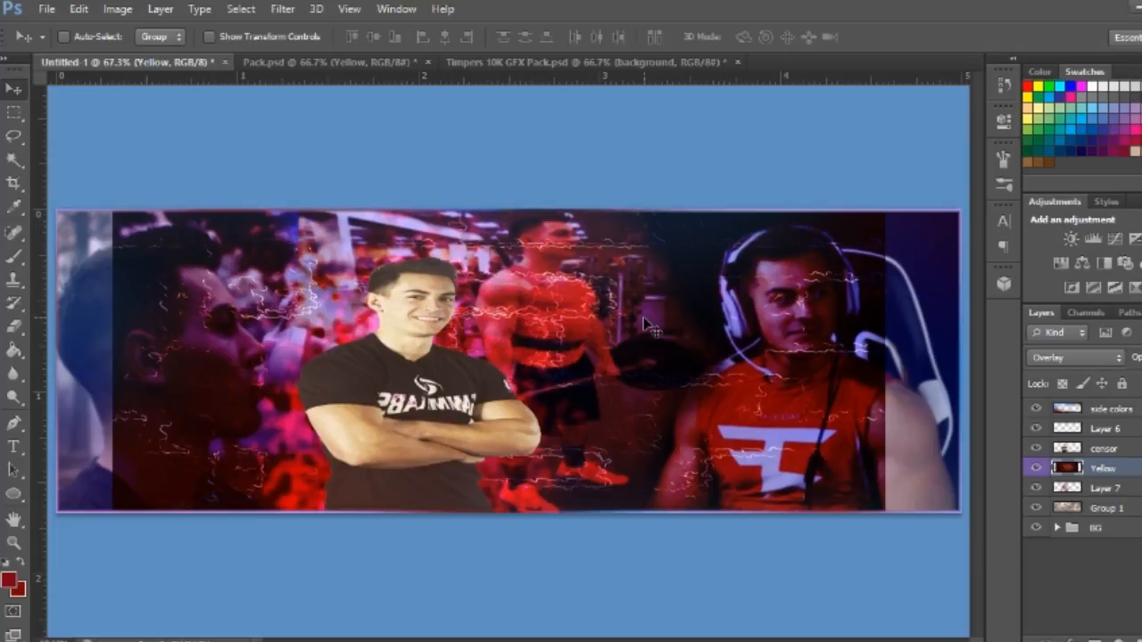
left_click_drag(703, 346, 649, 358)
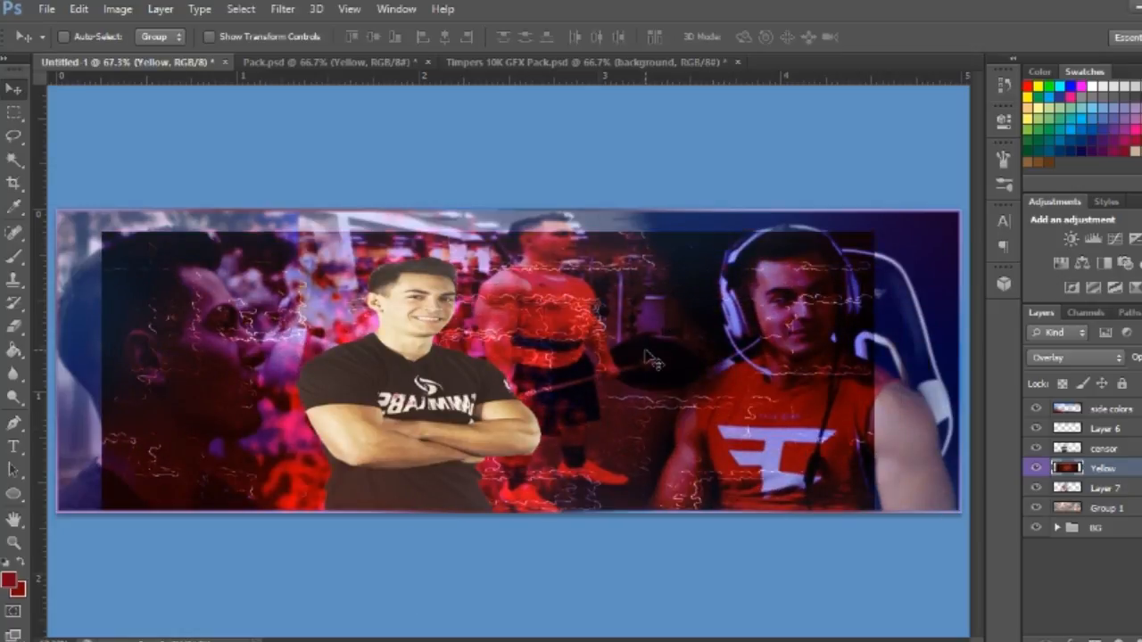
key("Delete")
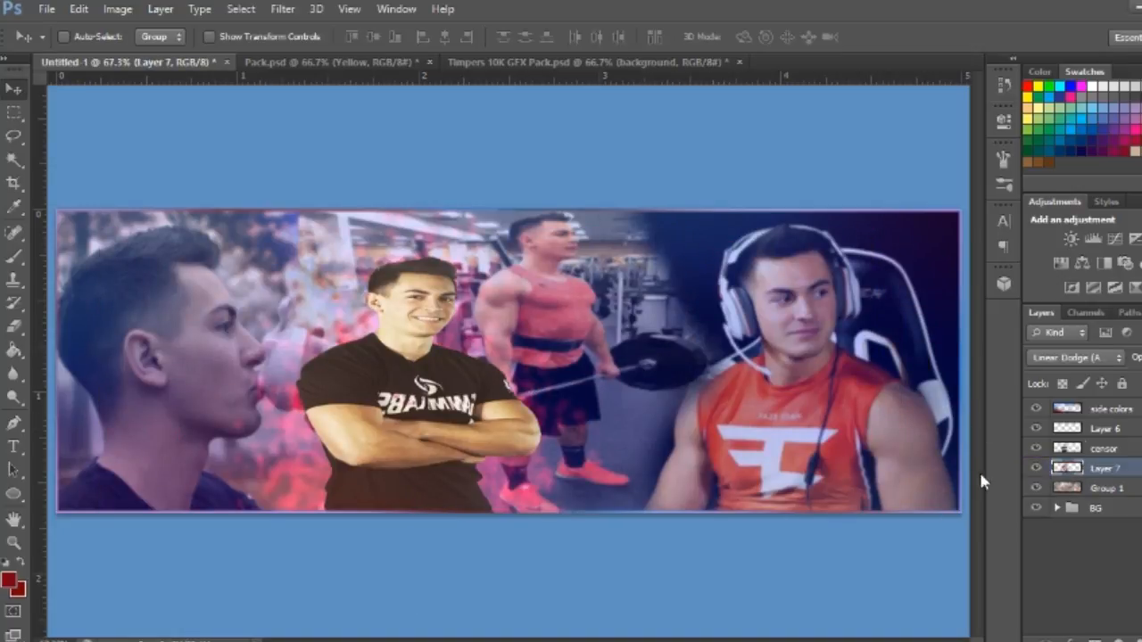
Expand the Halftones group in Pack.psd, hide the Yellow overlay and show halftone 2.
left_click(348, 62)
scroll(1080, 517, "down", 5)
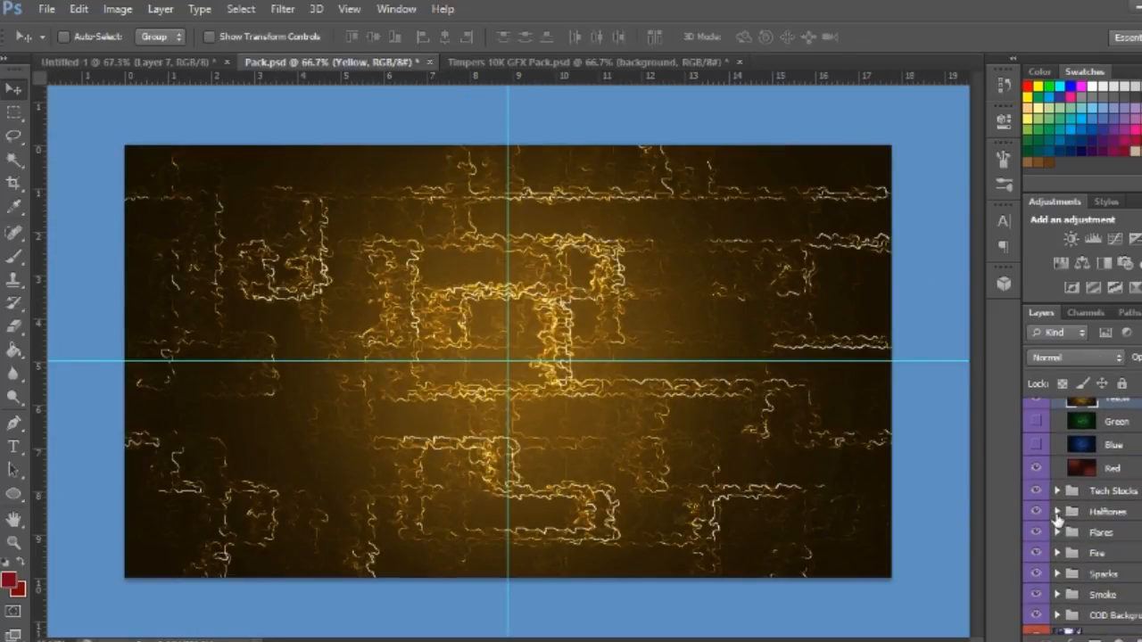
left_click(1057, 513)
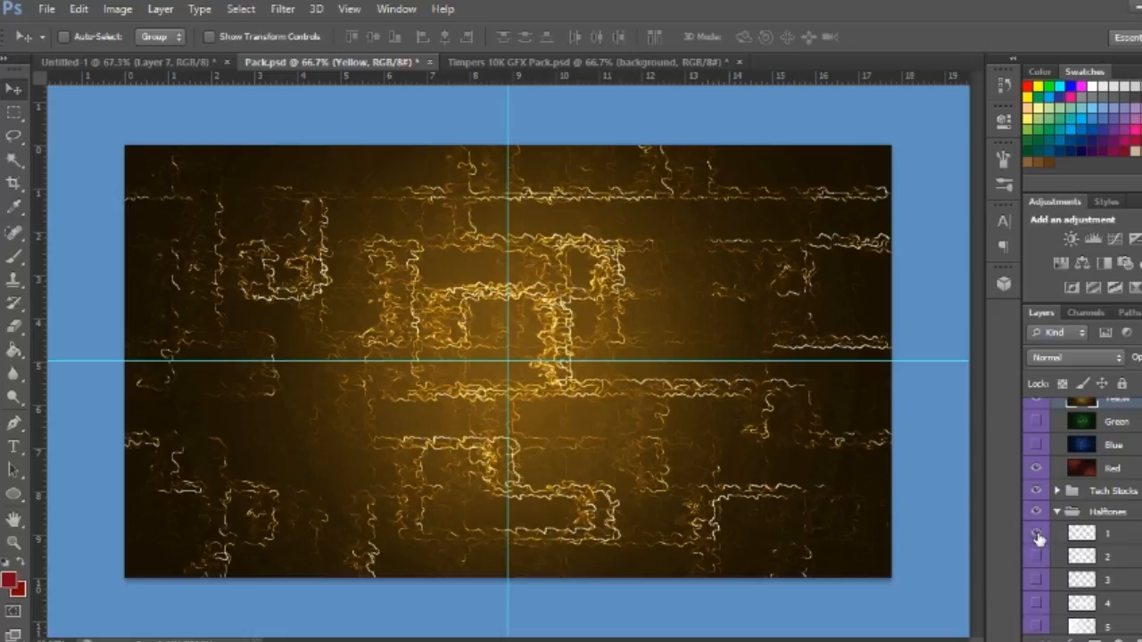
left_click(1037, 403)
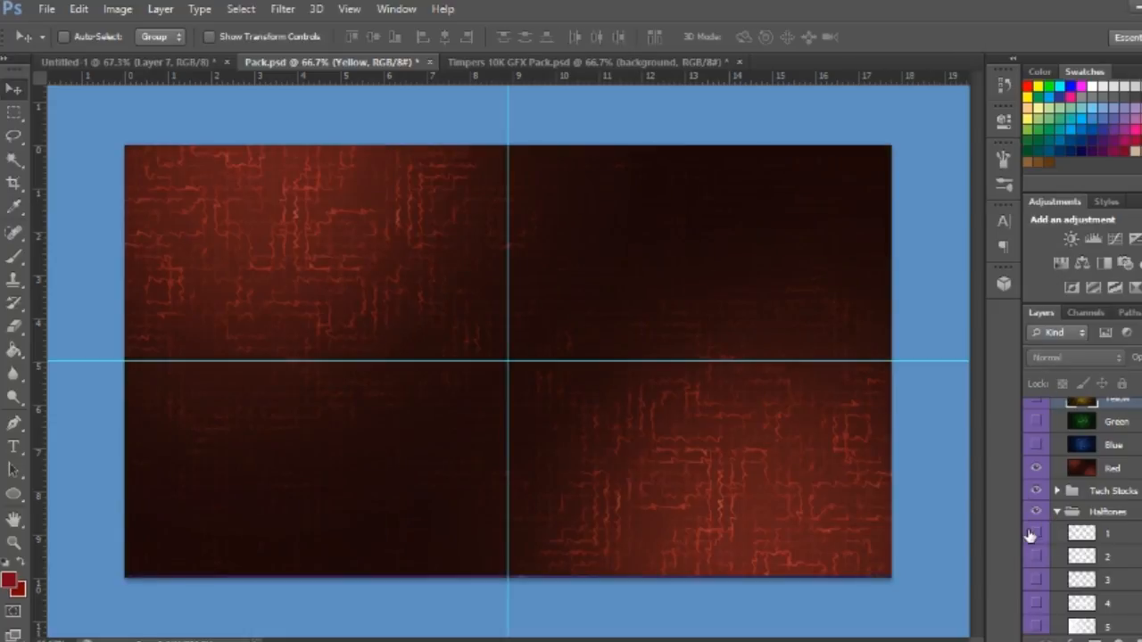
left_click(1037, 554)
scroll(1083, 513, "down", 3)
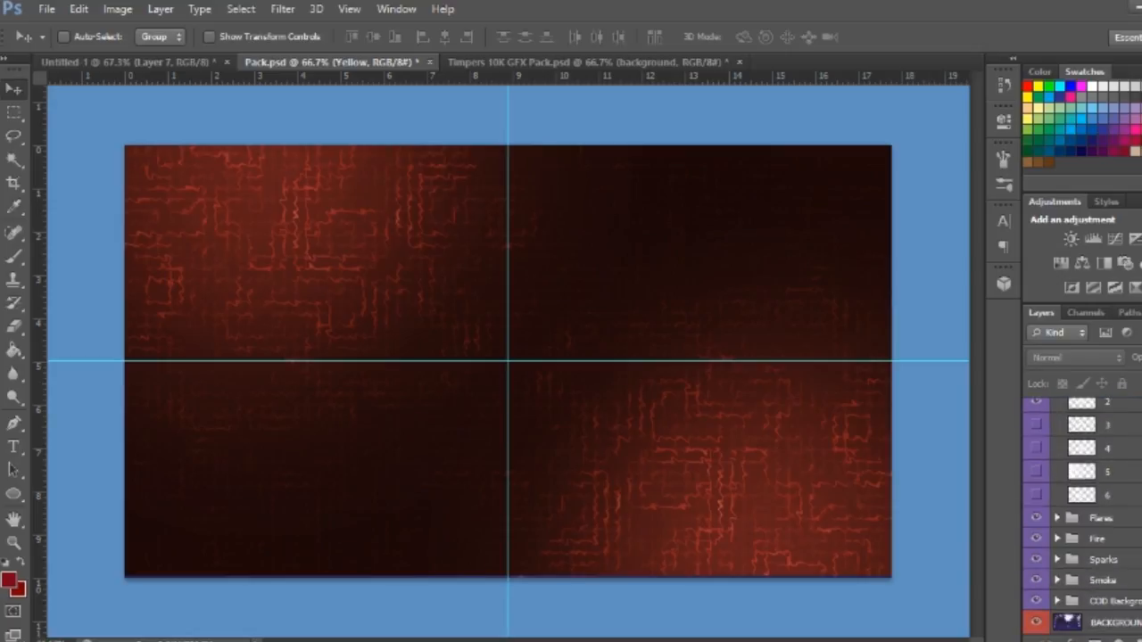
Expand the Flares, Sparks and Fire groups in Pack.psd to browse their textures.
left_click(1057, 518)
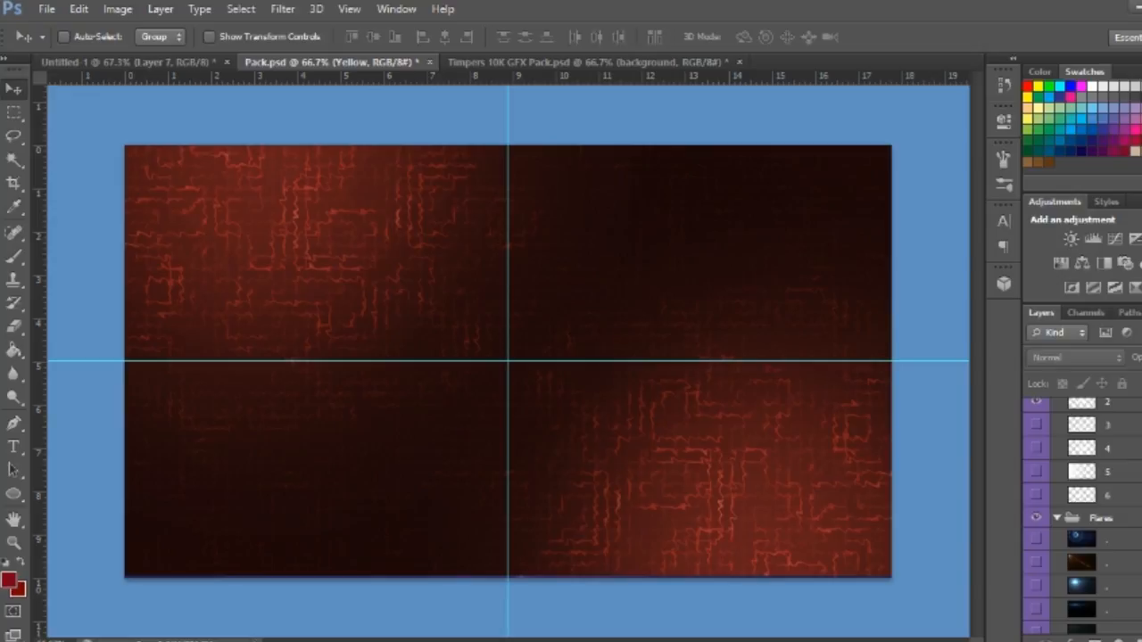
left_click(1106, 584)
scroll(1131, 587, "down", 2)
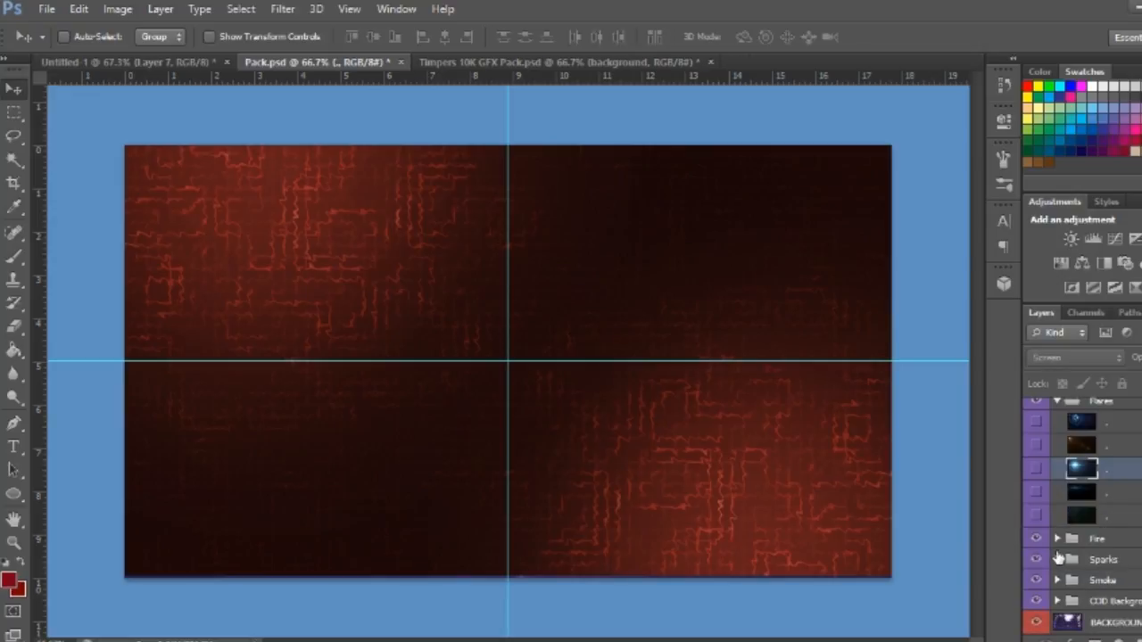
left_click(1057, 561)
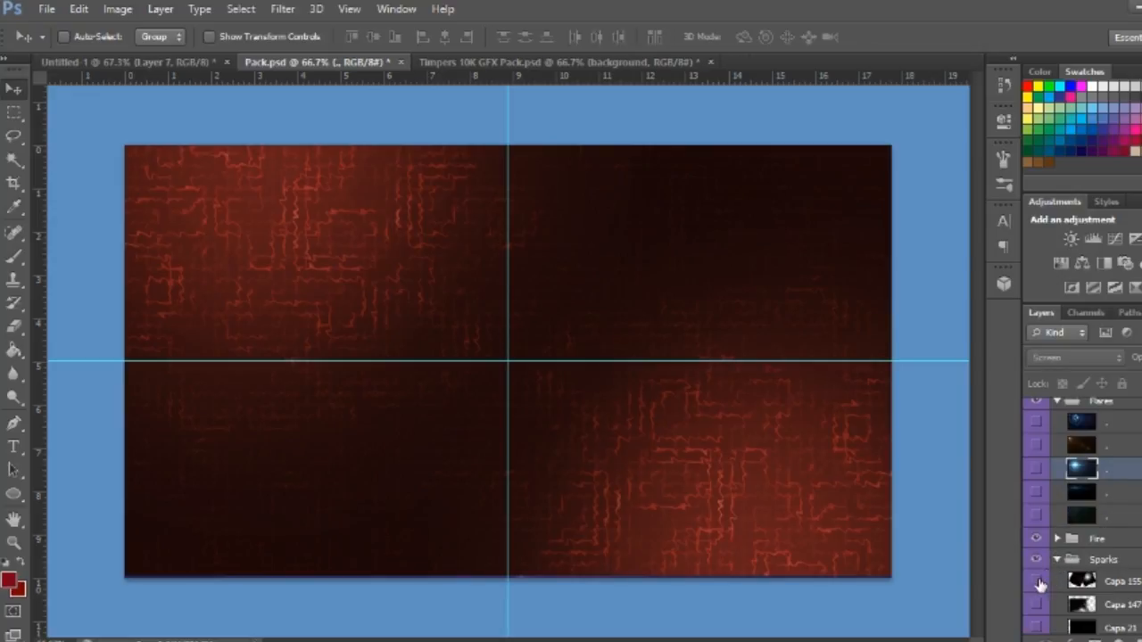
left_click(1058, 540)
Hide the Red overlay in Pack.psd and preview the "sexy!" texture in the Sparks group.
scroll(1082, 516, "down", 5)
scroll(1083, 516, "up", 5)
scroll(1108, 532, "down", 5)
left_click(1039, 551)
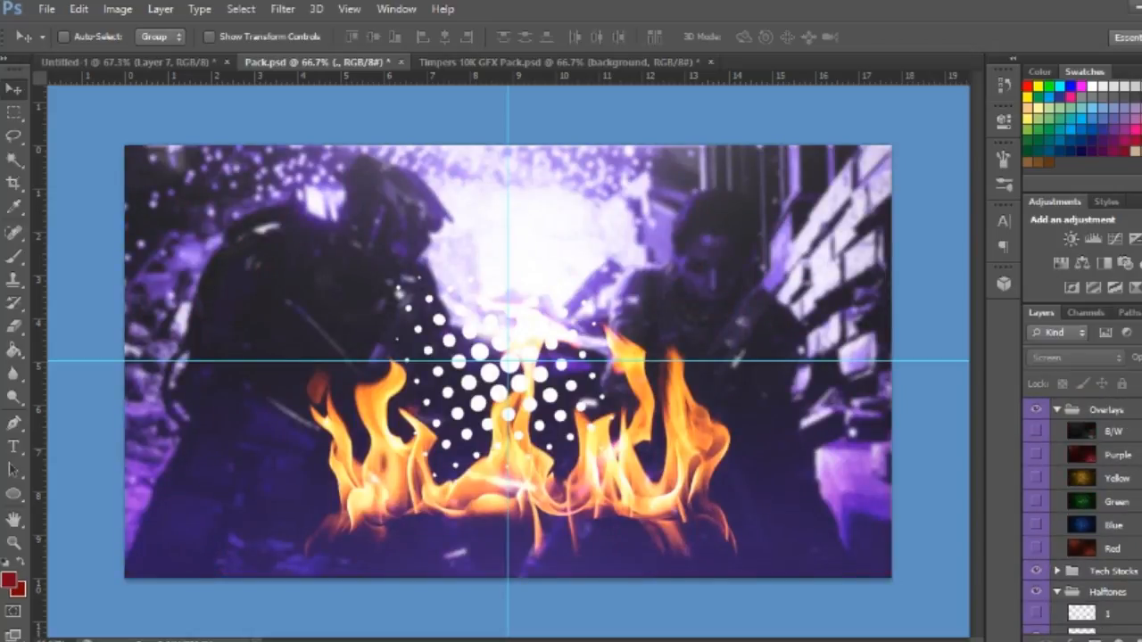
scroll(1040, 550, "up", 5)
scroll(1080, 517, "down", 5)
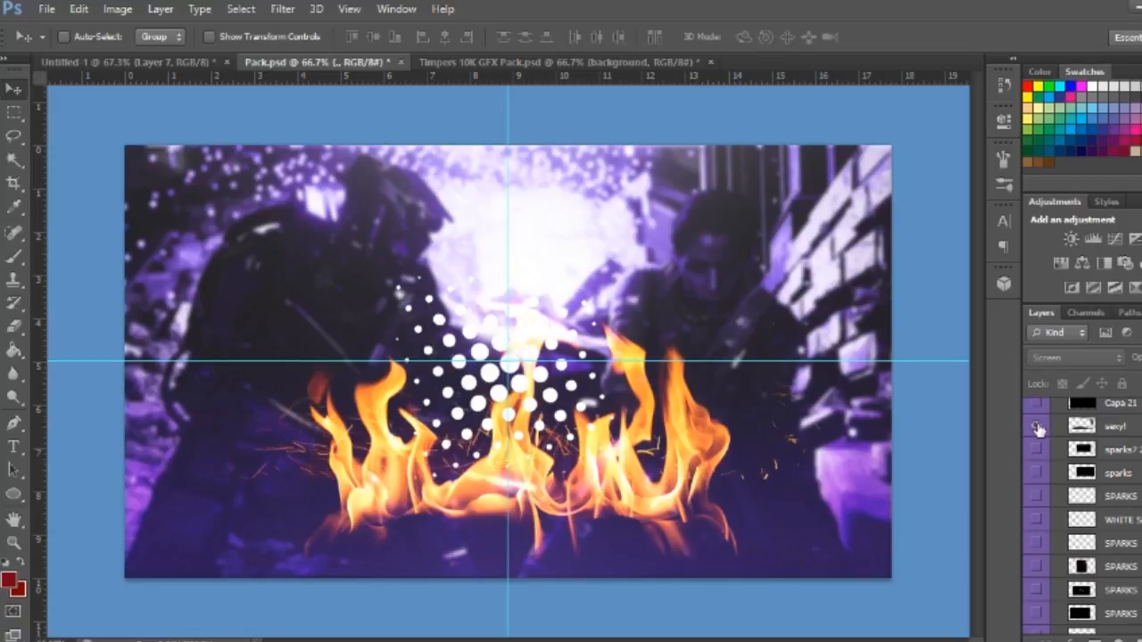
scroll(1080, 516, "down", 10)
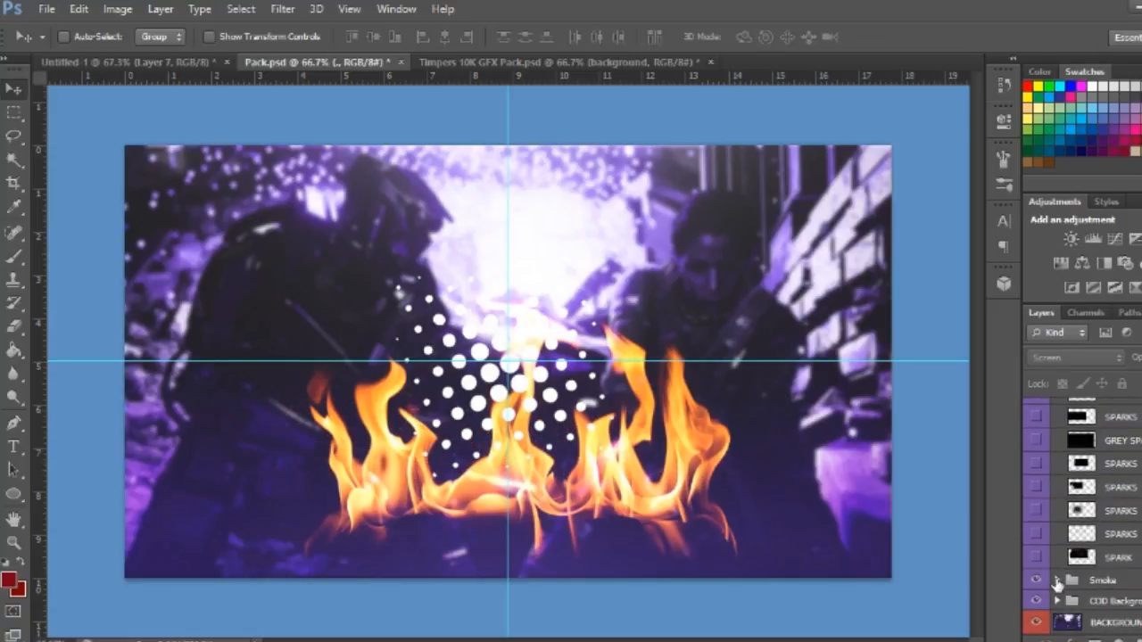
Expand the Smoke group in Pack.psd and preview the third smoke texture by showing and hiding it repeatedly.
left_click(1057, 581)
scroll(1080, 513, "down", 3)
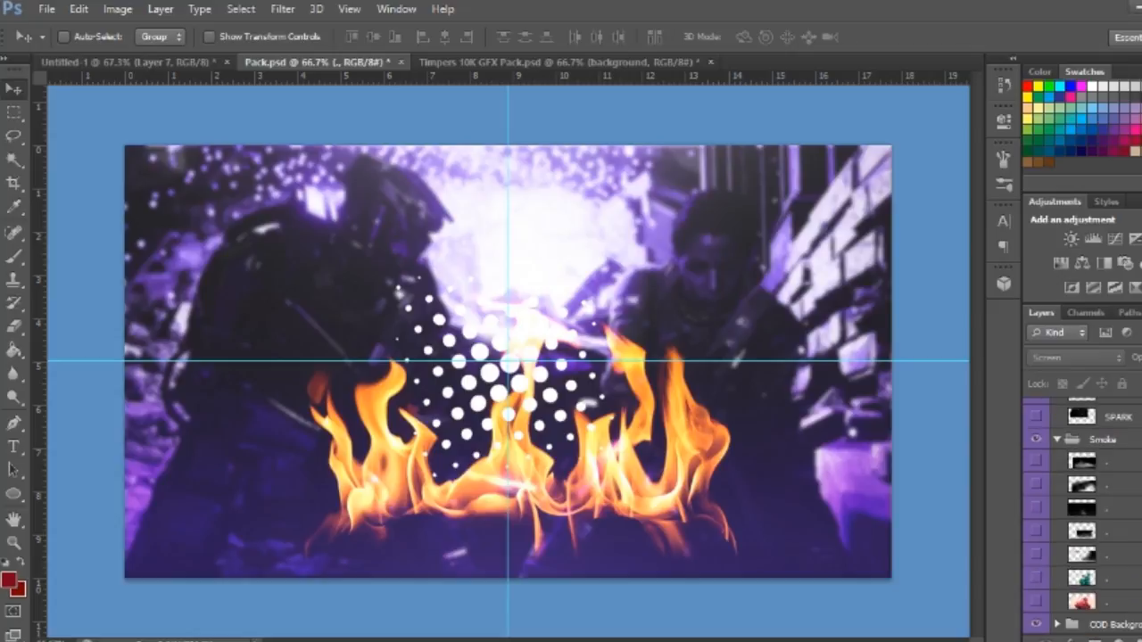
left_click(1041, 509)
left_click(1040, 509)
left_click(1040, 509)
left_click(1040, 508)
left_click(1040, 509)
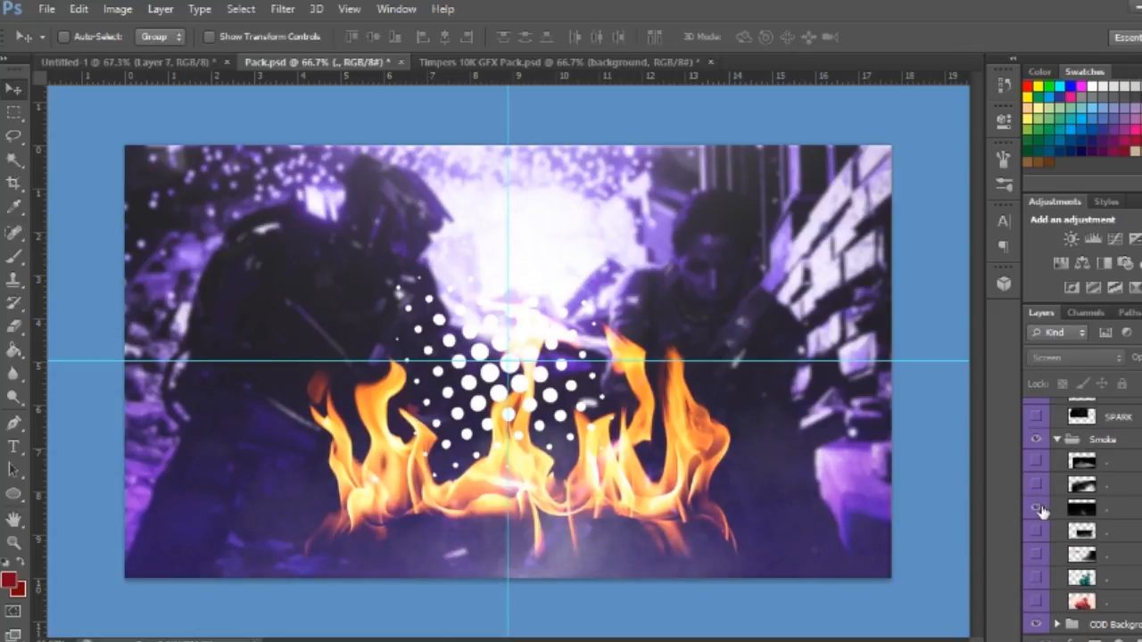
left_click(1041, 508)
left_click(1040, 509)
Copy the third smoke texture into the banner, placing it above the censor layer and over the main figure.
left_click(1107, 510)
left_click_drag(779, 491, 641, 476)
left_click_drag(1124, 473, 1131, 447)
left_click_drag(430, 450, 475, 392)
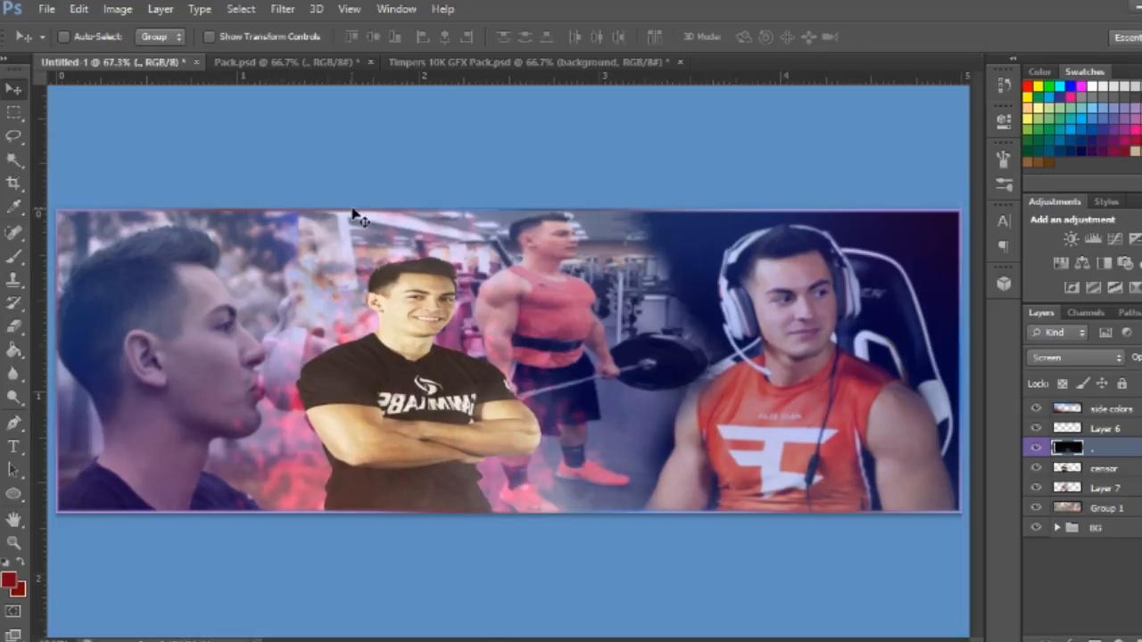
Free-transform the smoke texture to about 95% width and 67% height, spanning the banner's full width and overlapping its lower edge.
key("ctrl+t")
left_click_drag(568, 186, 569, 211)
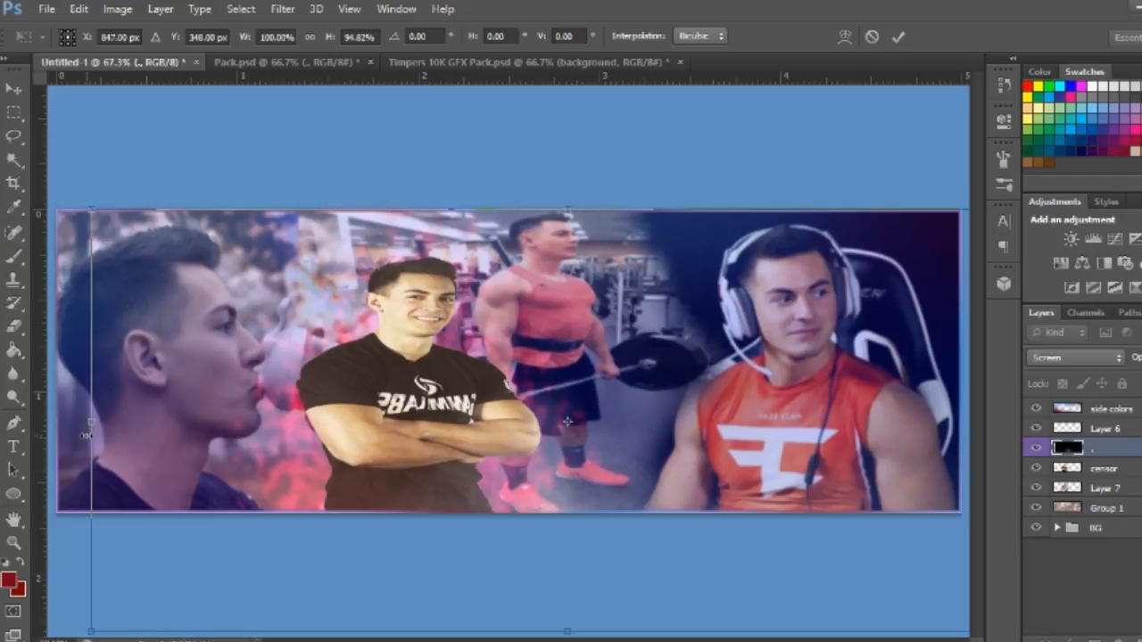
left_click_drag(86, 435, 56, 435)
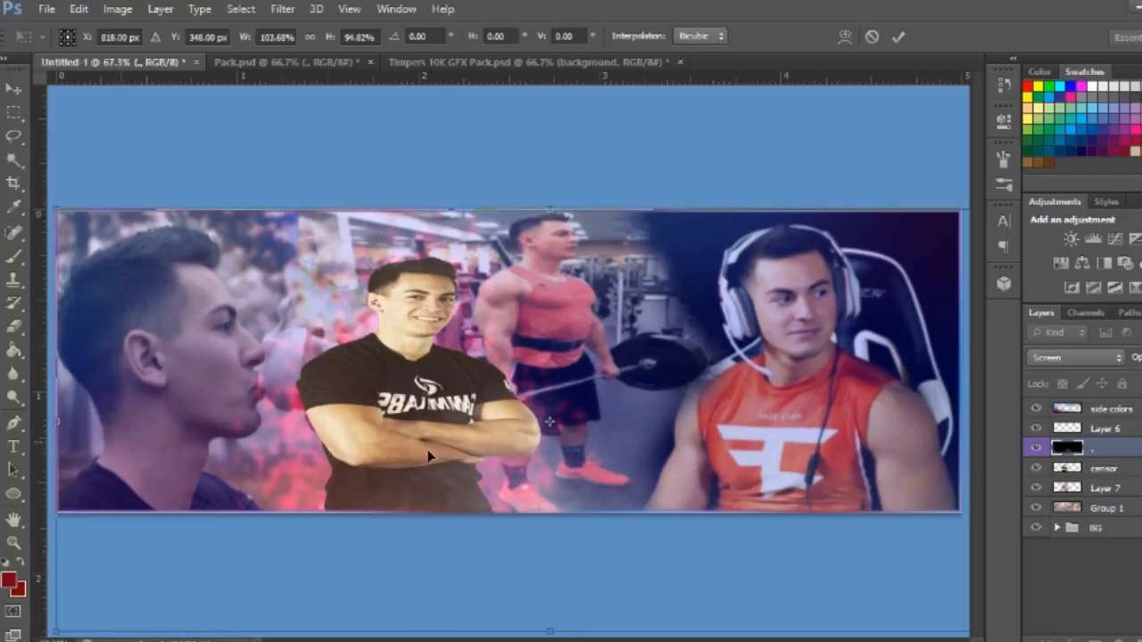
left_click_drag(769, 459, 671, 451)
left_click_drag(933, 421, 716, 444)
left_click_drag(469, 486, 587, 475)
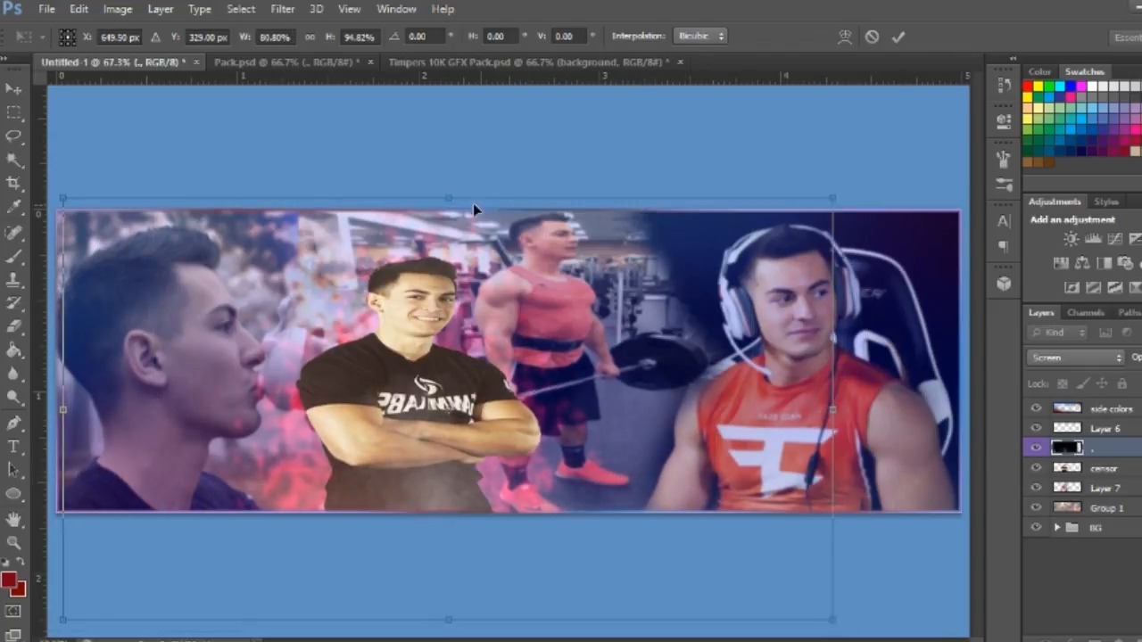
left_click_drag(450, 198, 441, 352)
left_click_drag(400, 553, 407, 495)
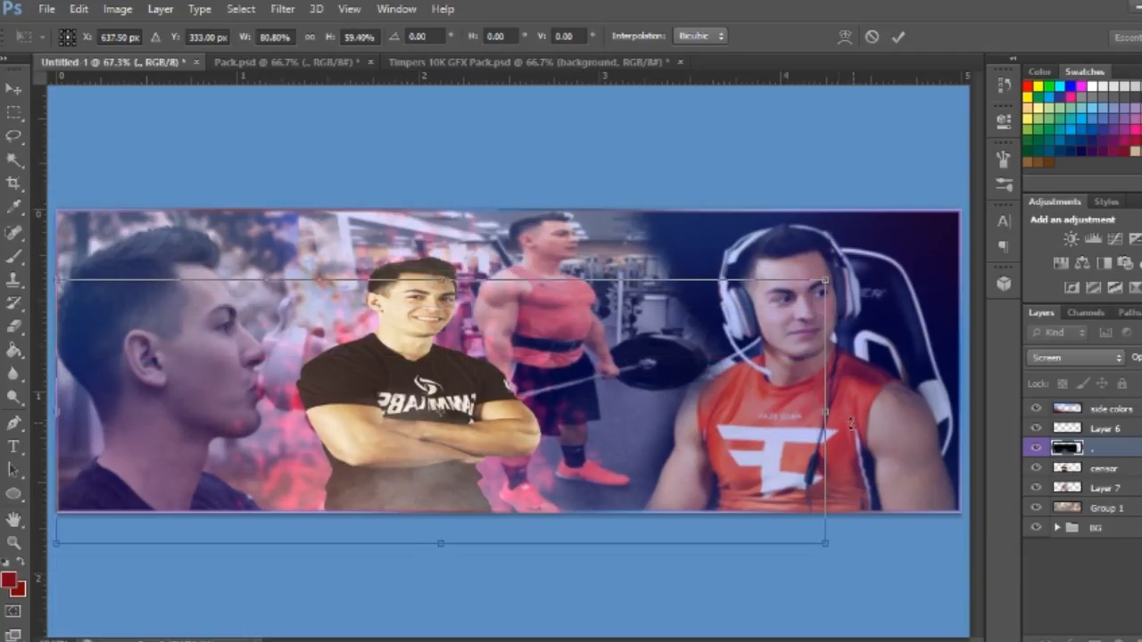
left_click_drag(821, 413, 961, 395)
left_click_drag(501, 544, 523, 579)
left_click_drag(509, 279, 555, 284)
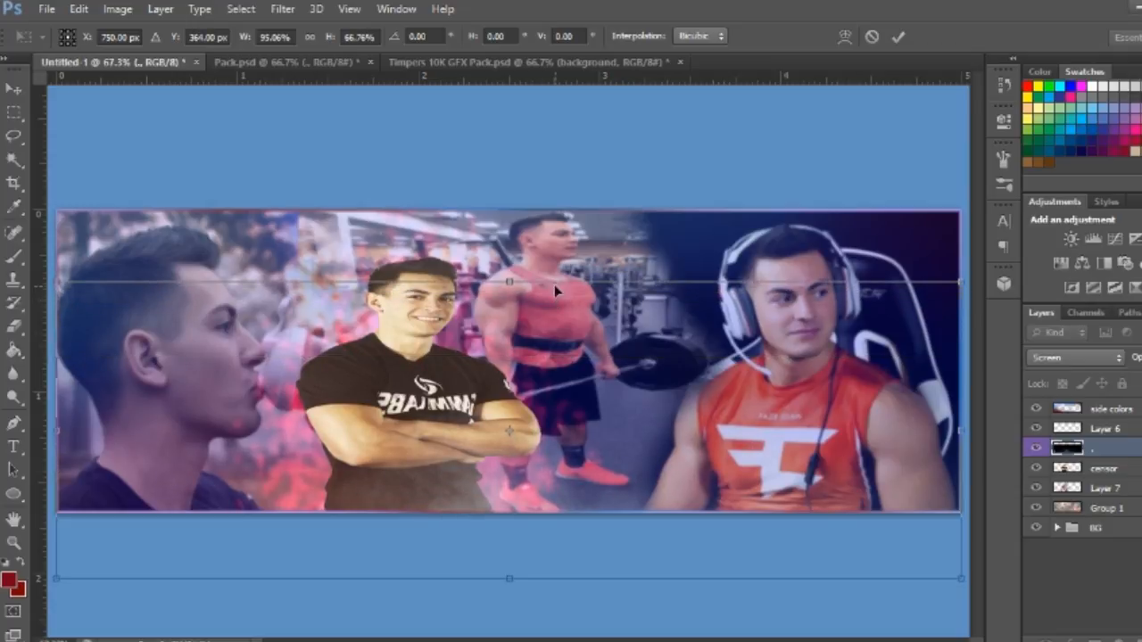
key("Return")
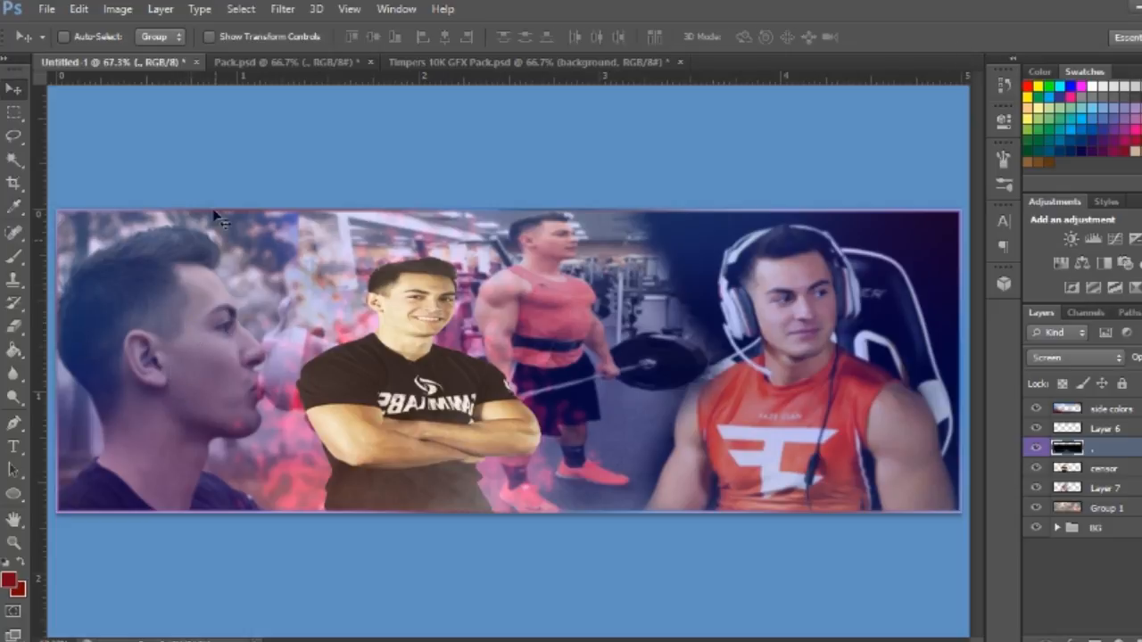
Create a new empty layer for brushwork and place it above the side colors layer.
left_click(14, 255)
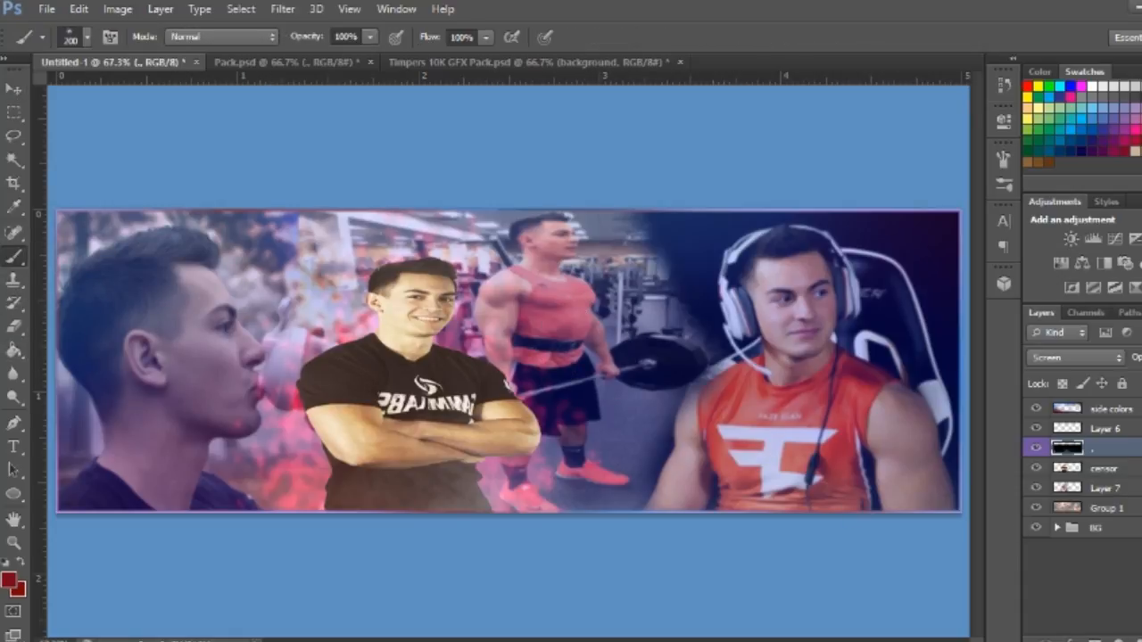
left_click(1140, 641)
left_click_drag(1104, 449, 1114, 406)
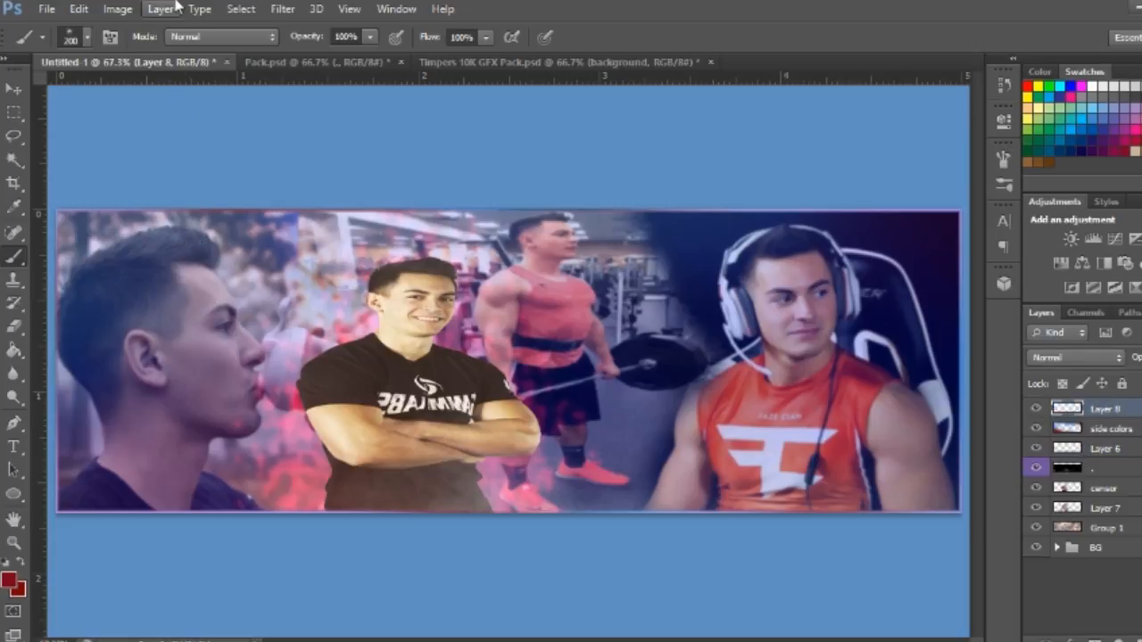
Choose the 60 px textured brush tip for the Brush tool and enlarge it to 200 px.
left_click(87, 38)
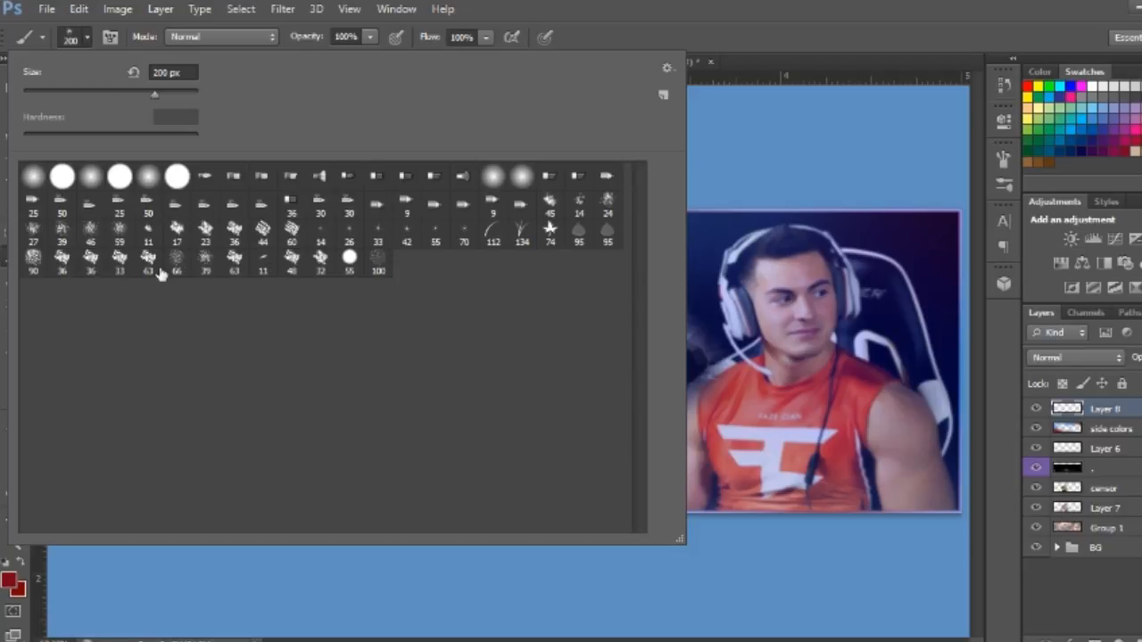
left_click(290, 234)
key("Return")
key("bracketright")
key("bracketright")
key("bracketright")
key("bracketright")
key("bracketright")
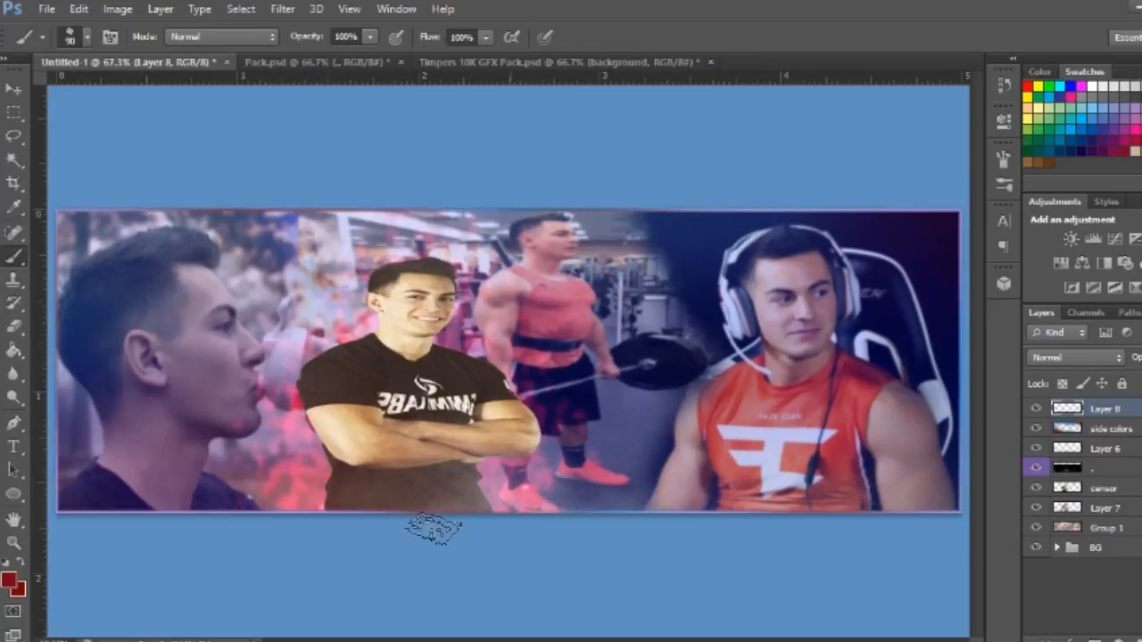
Set the foreground color to white (ffffff).
left_click(8, 581)
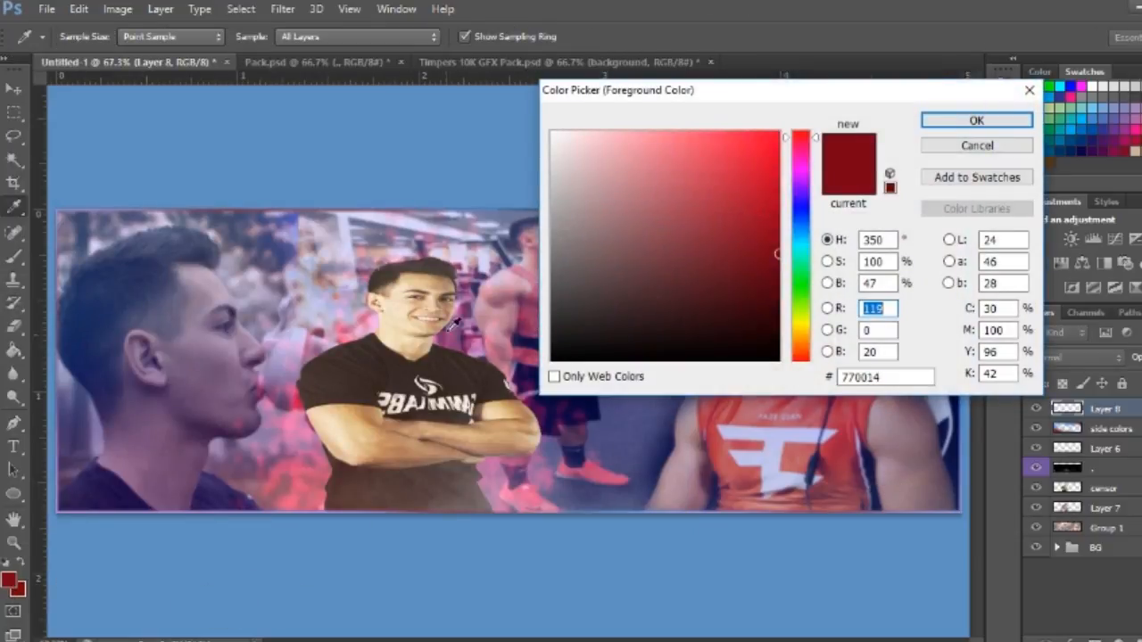
left_click(665, 171)
left_click_drag(580, 157, 473, 94)
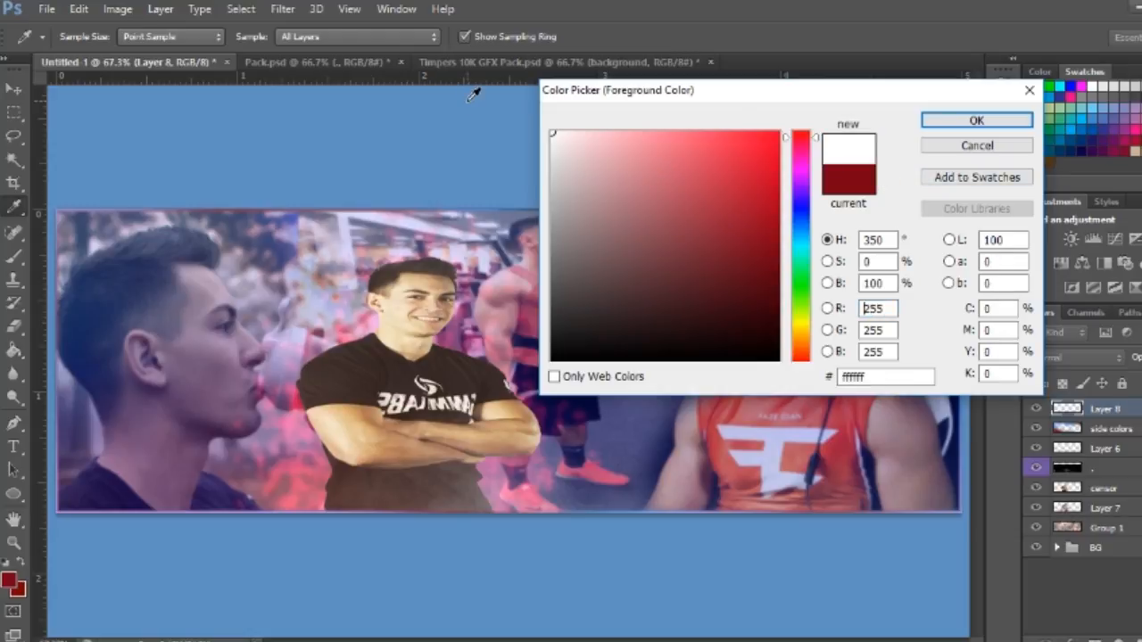
left_click(950, 121)
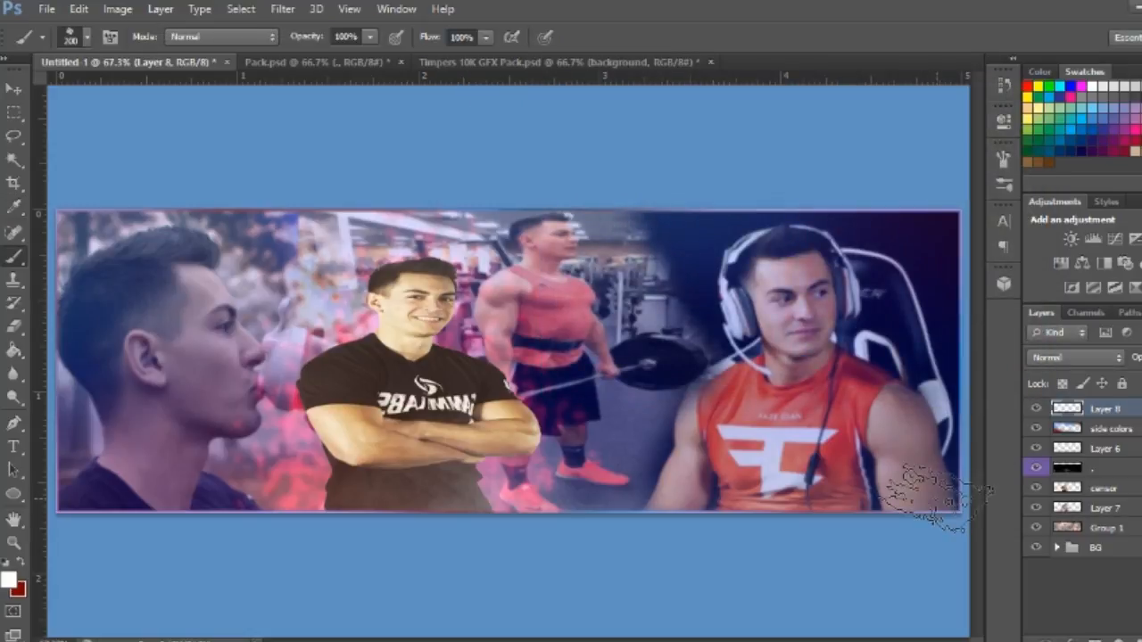
Enlarge the brush to 800 px, stamp white texture over the banner's lower-right corner and set Layer 8 to Overlay.
key("bracketright")
key("bracketright")
key("bracketright")
key("bracketright")
key("bracketright")
key("bracketright")
key("bracketright")
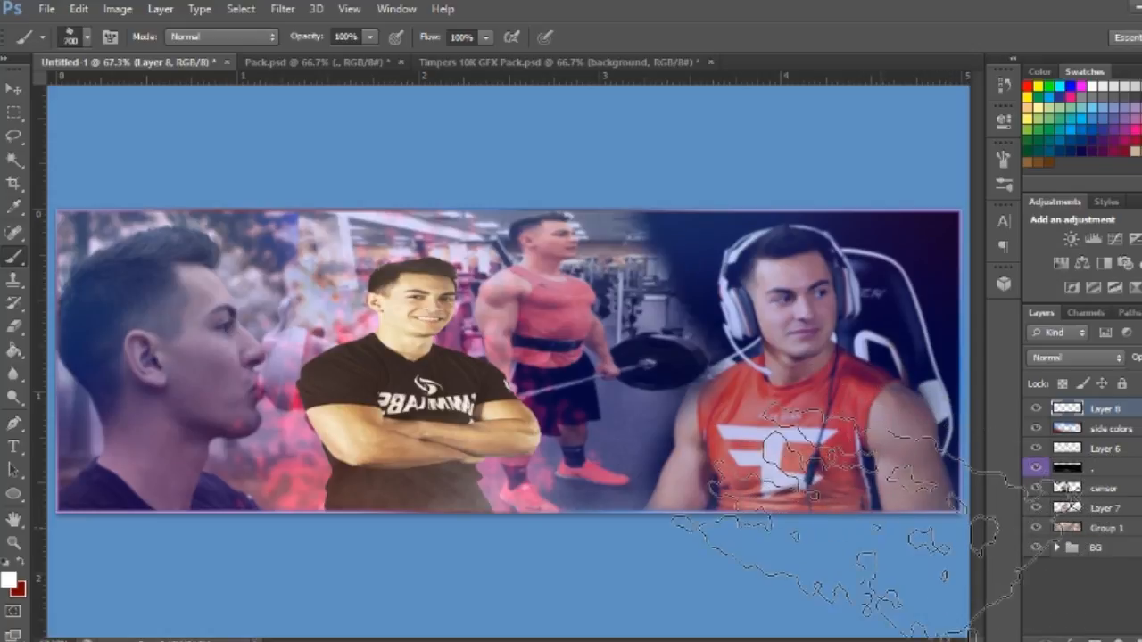
left_click(1098, 358)
left_click(1070, 222)
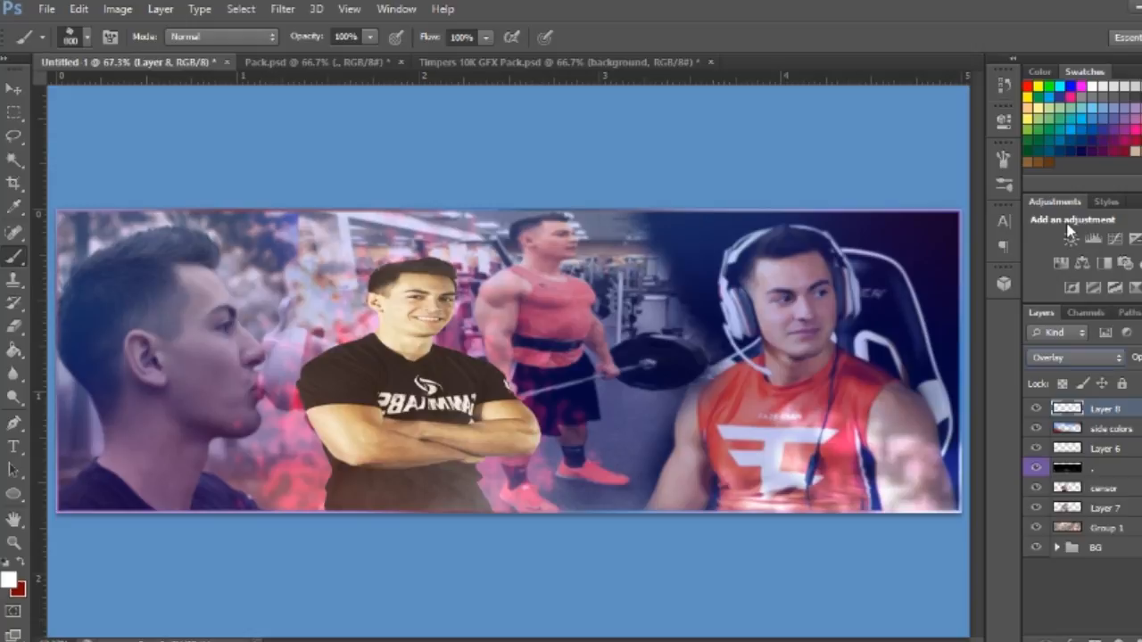
Reduce the opacity of Layer 8 to soften the white texture over the figure in the orange shirt.
left_click(1141, 358)
left_click_drag(1141, 377, 1138, 378)
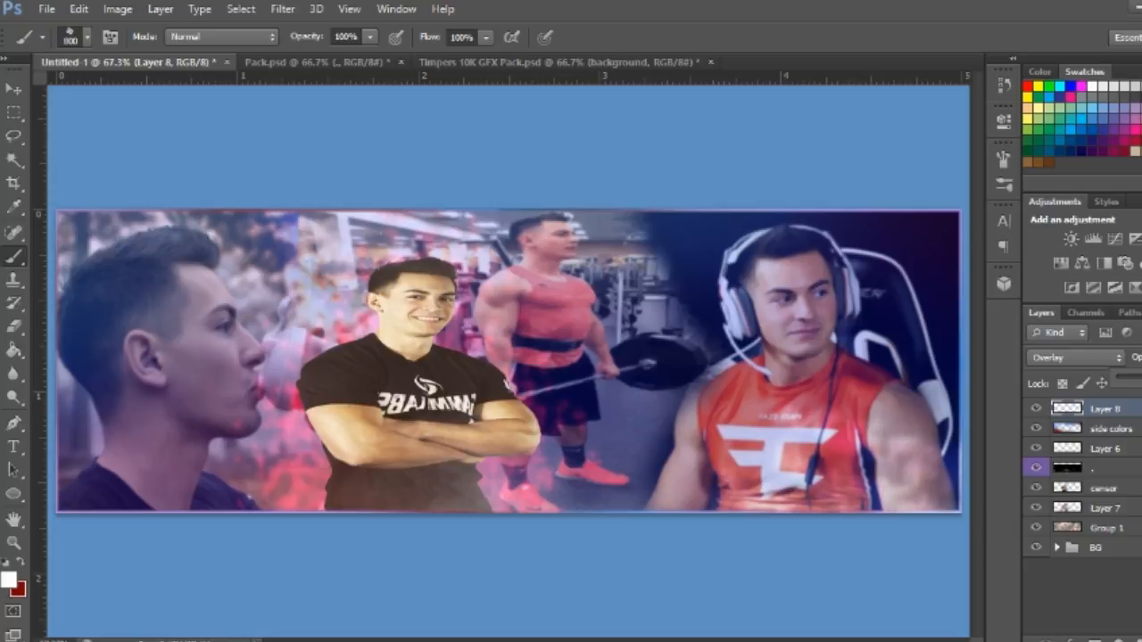
left_click_drag(1135, 377, 1141, 378)
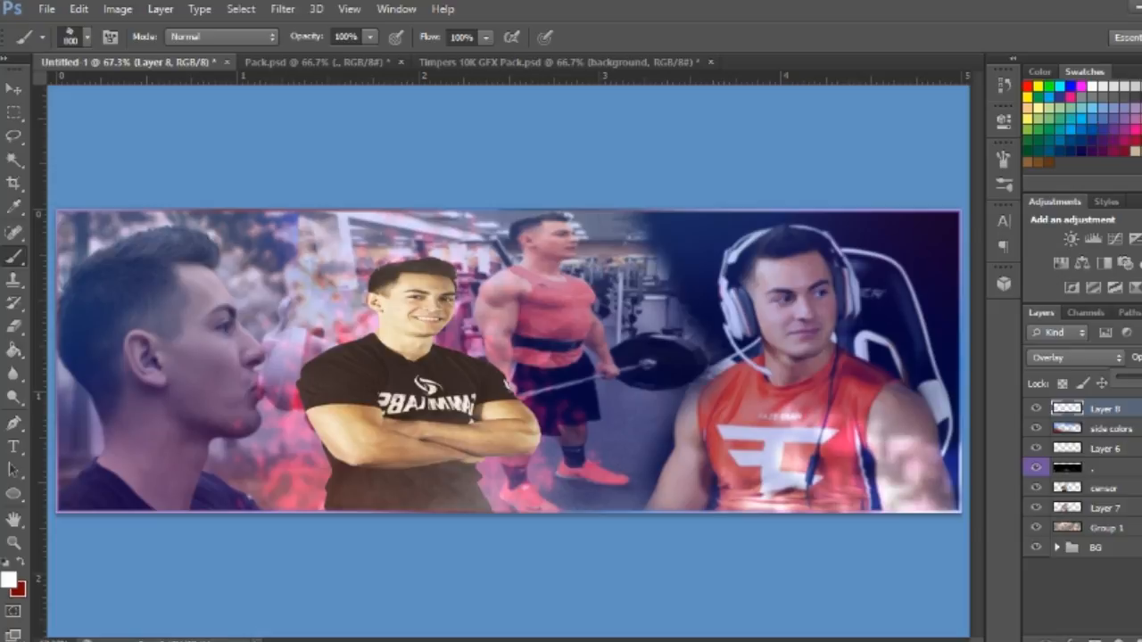
left_click_drag(1141, 378, 1133, 377)
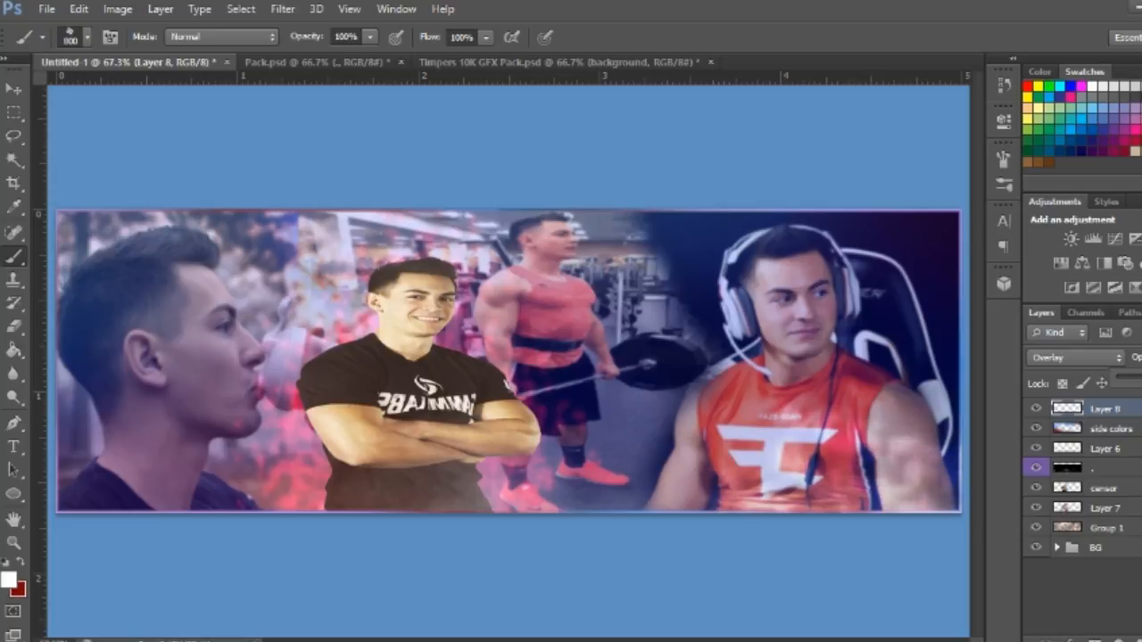
key("Return")
Duplicate Layer 8, move the copy to the banner's upper-left area and flip it vertically.
left_click(16, 89)
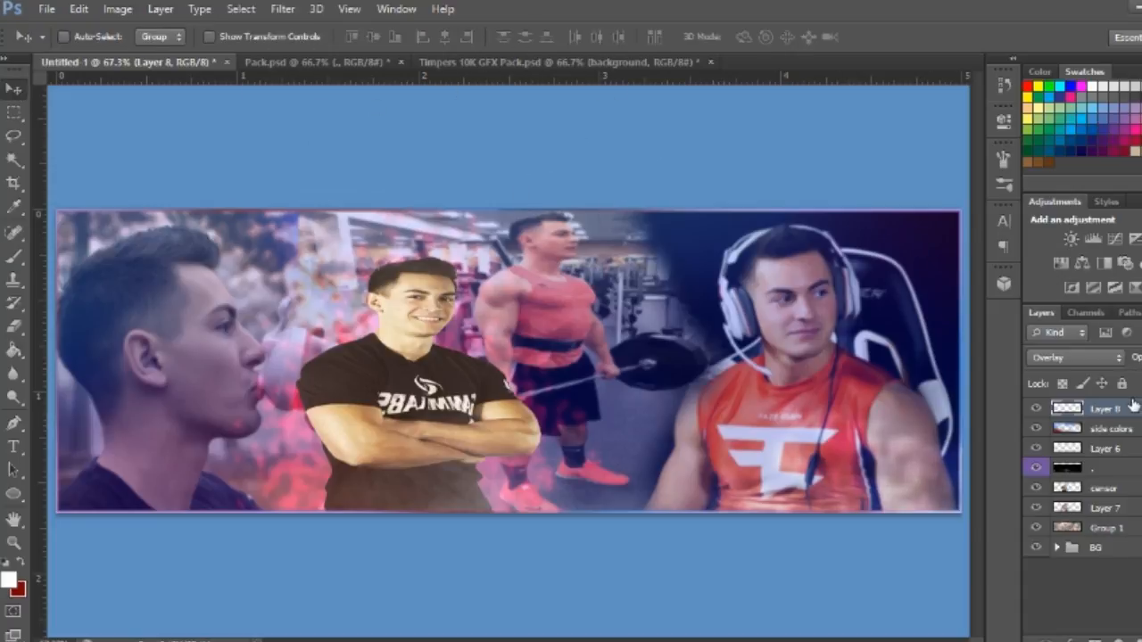
key("ctrl+j")
left_click_drag(852, 455, 259, 251)
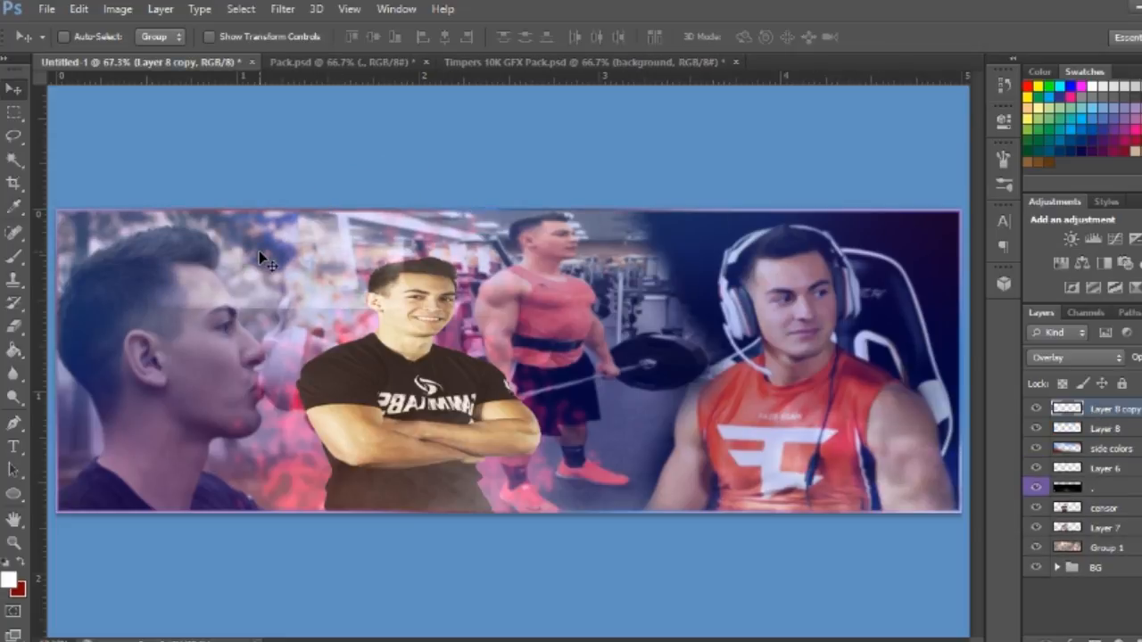
key("ctrl+t")
right_click(359, 262)
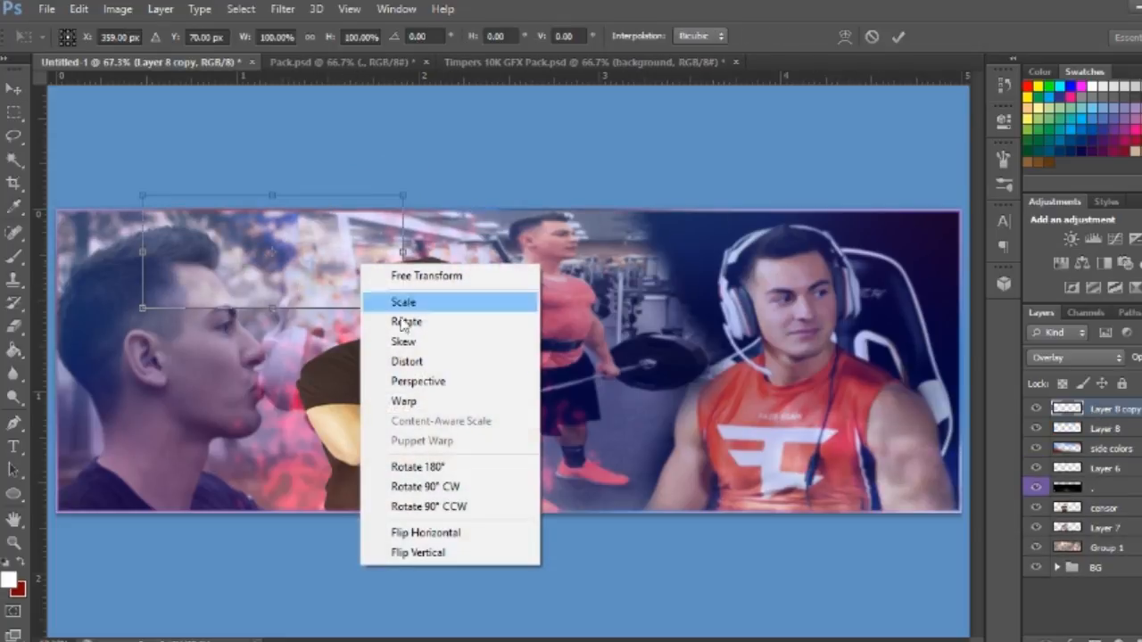
left_click(442, 553)
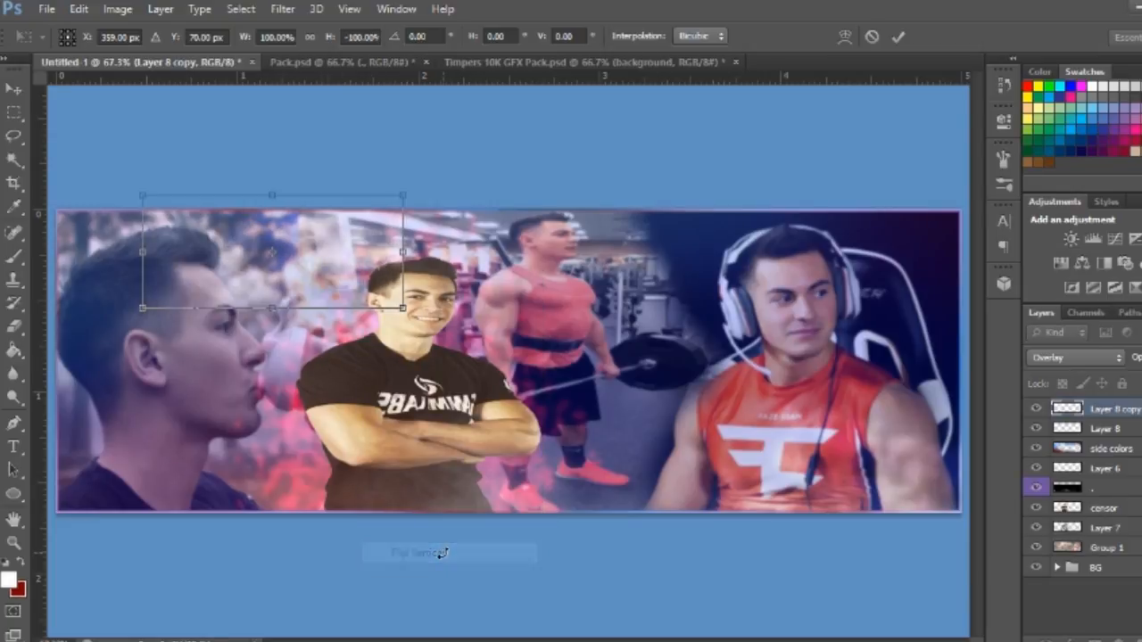
left_click_drag(310, 289, 236, 290)
key("Return")
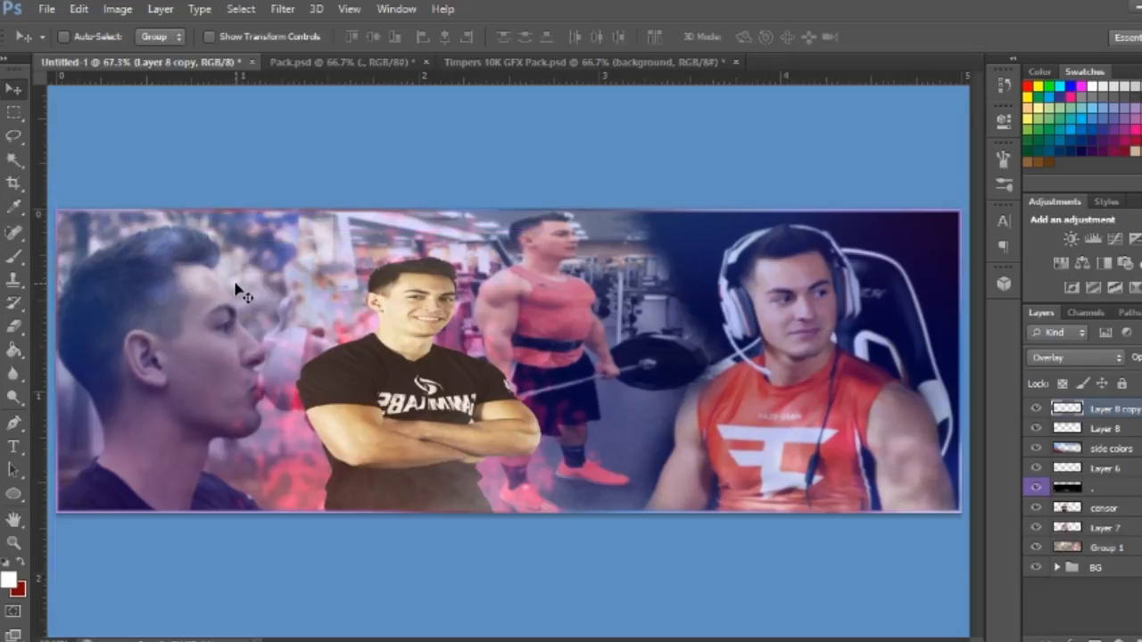
Flip the duplicated texture horizontally and reposition it around the head of the figure in profile.
key("ctrl+t")
right_click(286, 260)
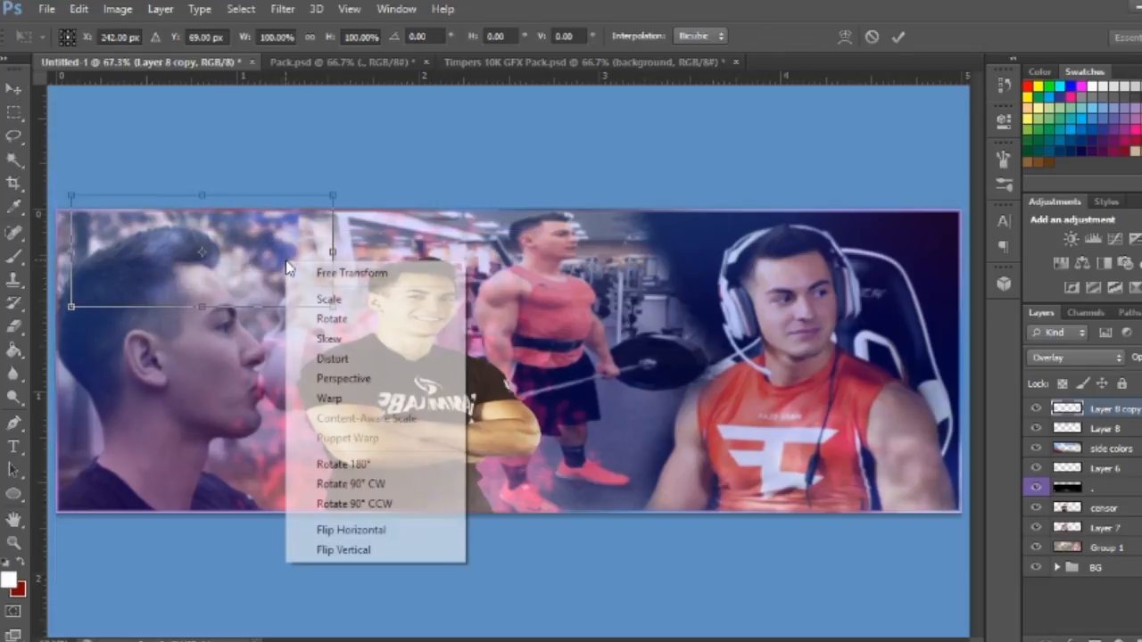
left_click(398, 534)
left_click_drag(207, 272, 193, 283)
left_click_drag(265, 279, 264, 279)
key("Return")
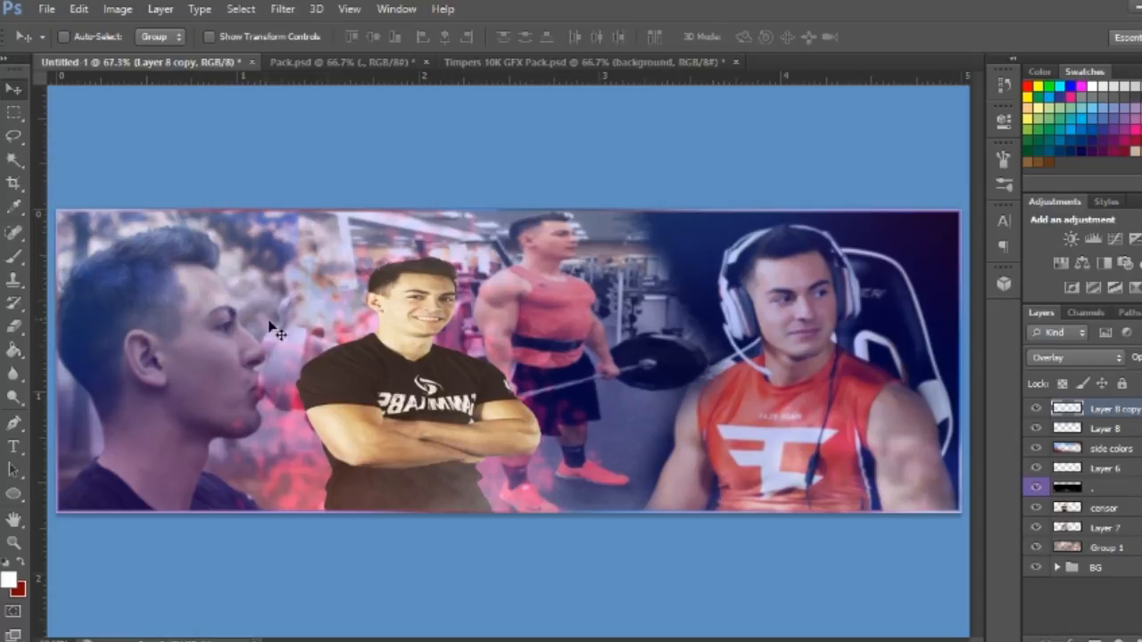
left_click_drag(228, 266, 276, 264)
Merge Layer 8 with its copy and hide and show the merged layer to compare its effect.
left_click(1131, 428, "shift")
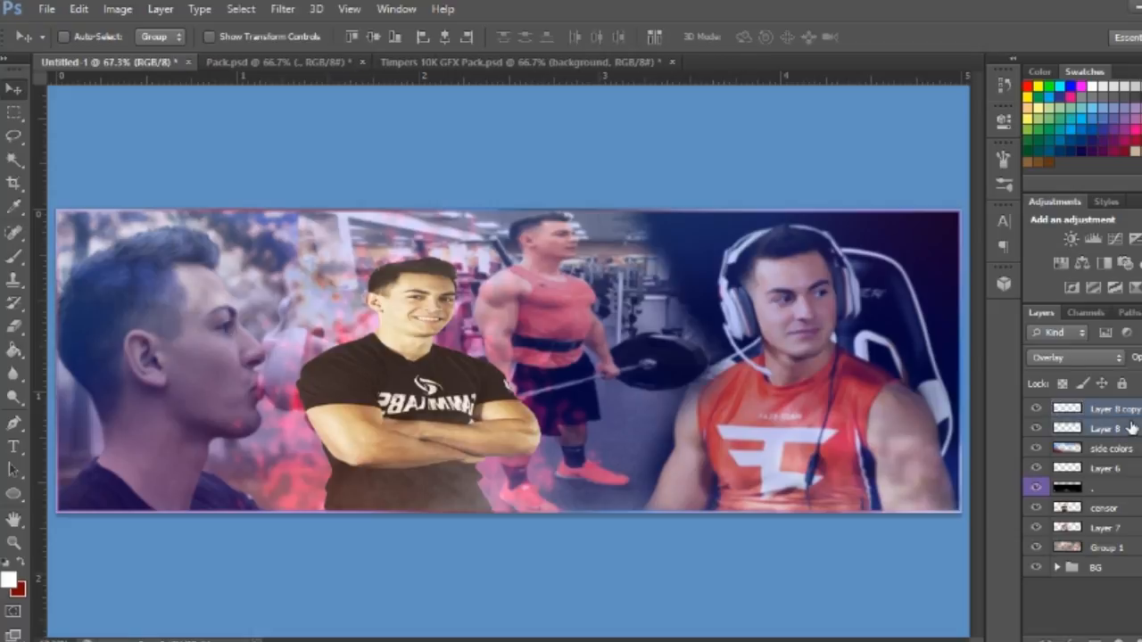
key("ctrl+e")
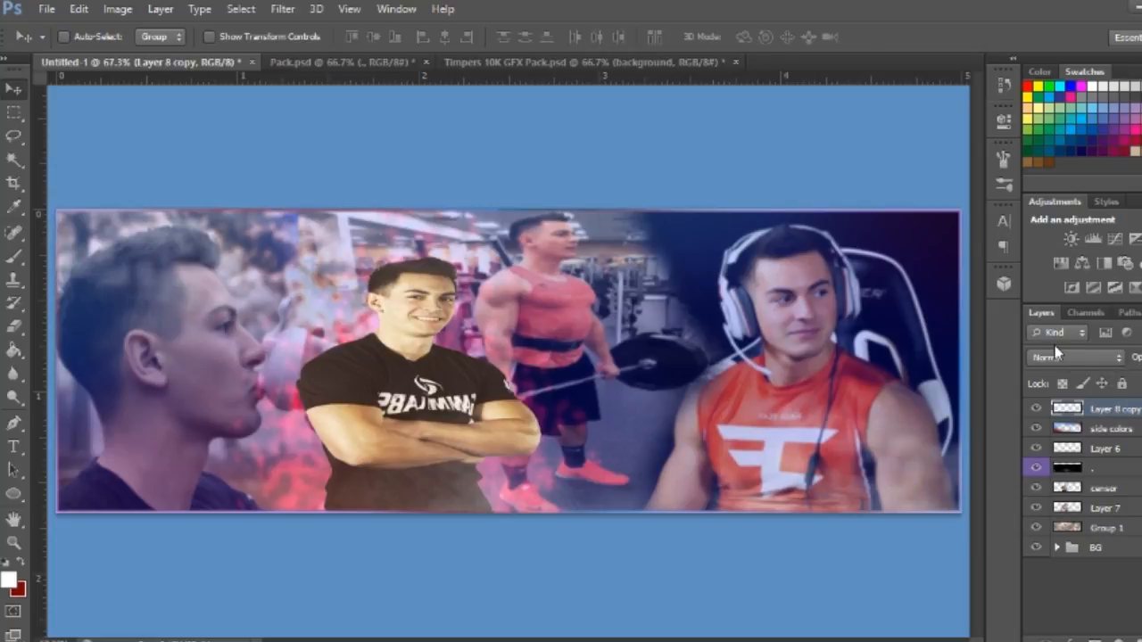
left_click(1036, 409)
left_click(1037, 409)
Add the text "FAZE" in 43.76 pt Cartoon Marker across the right half of the banner.
left_click(13, 446)
left_click(684, 374)
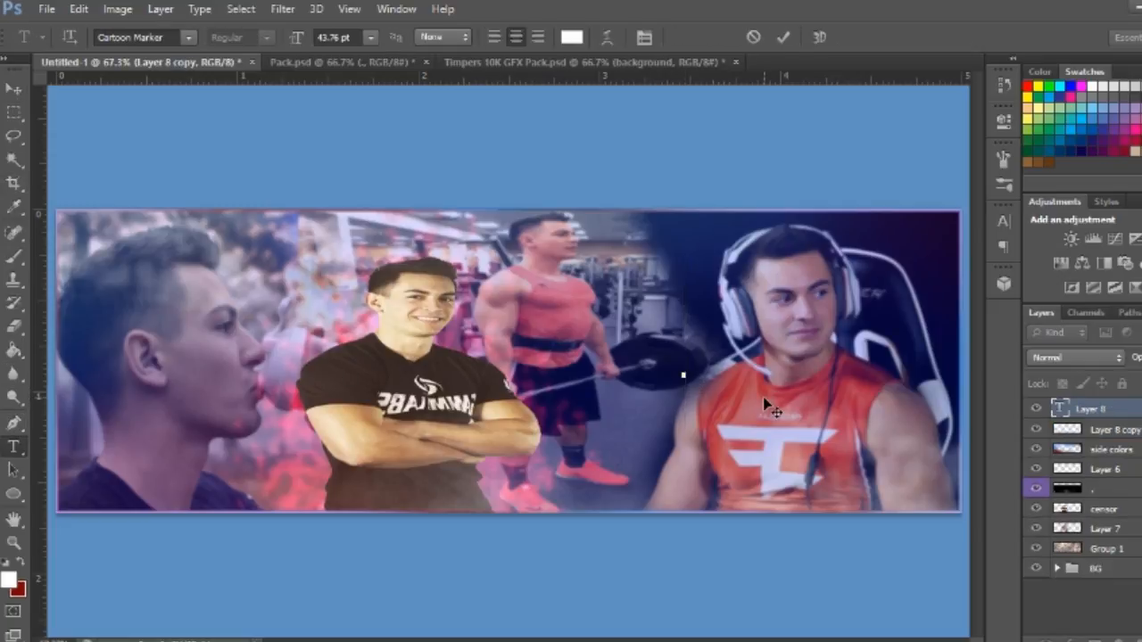
type("FAZE")
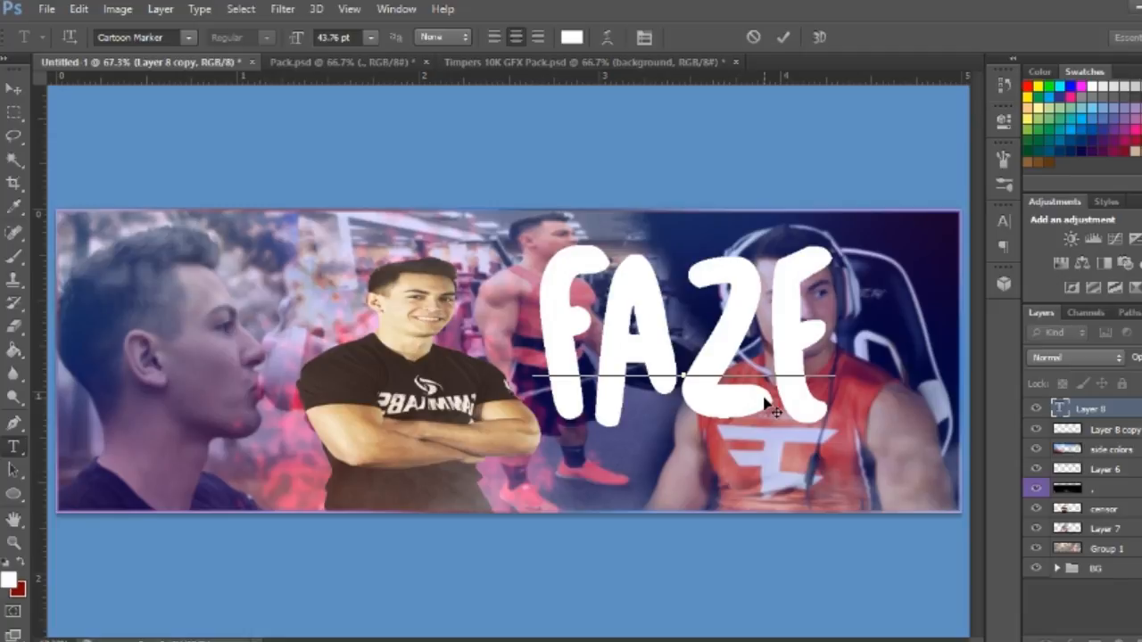
Dismiss the low-battery notice and recolor all of the FAZE text to pure red (ff0000).
key("ctrl+a")
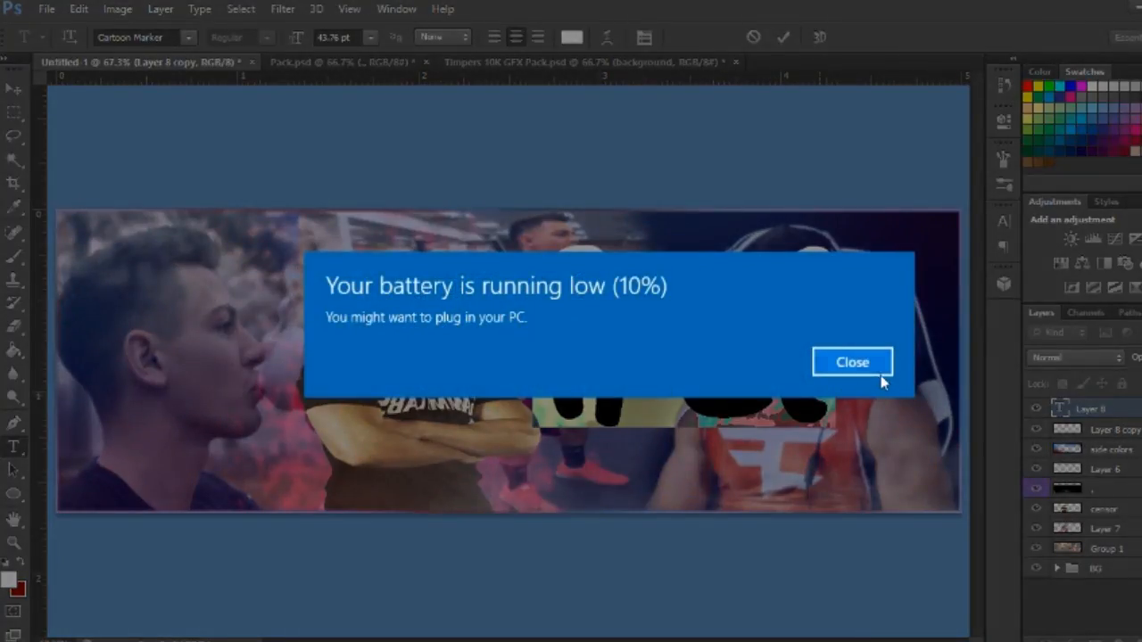
left_click(881, 375)
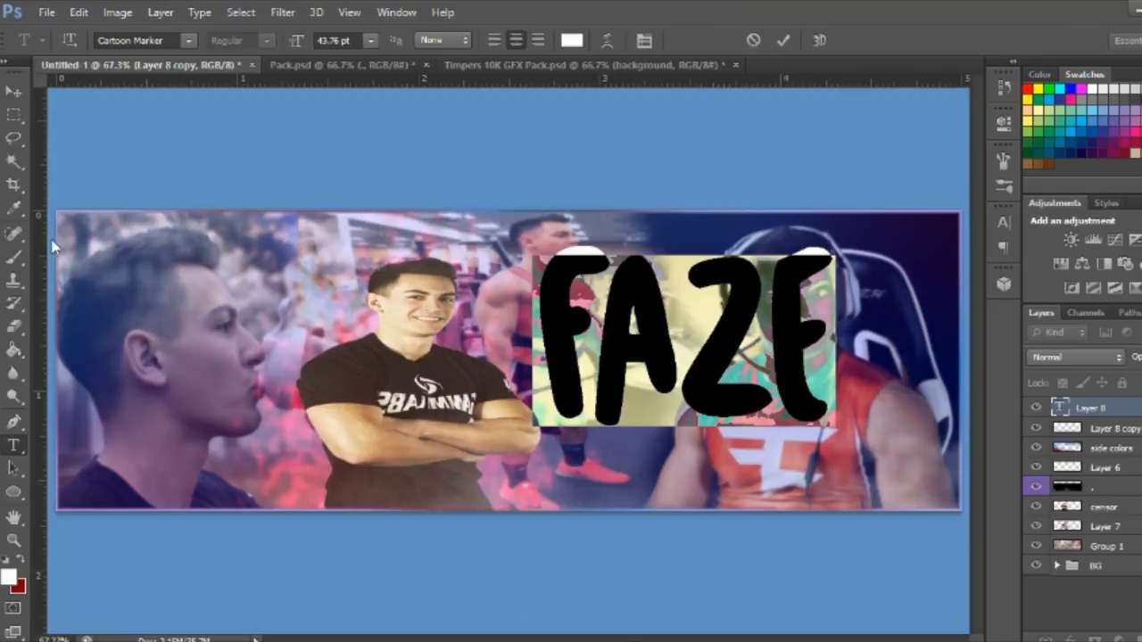
left_click(10, 580)
left_click_drag(729, 202, 825, 141)
left_click(801, 135)
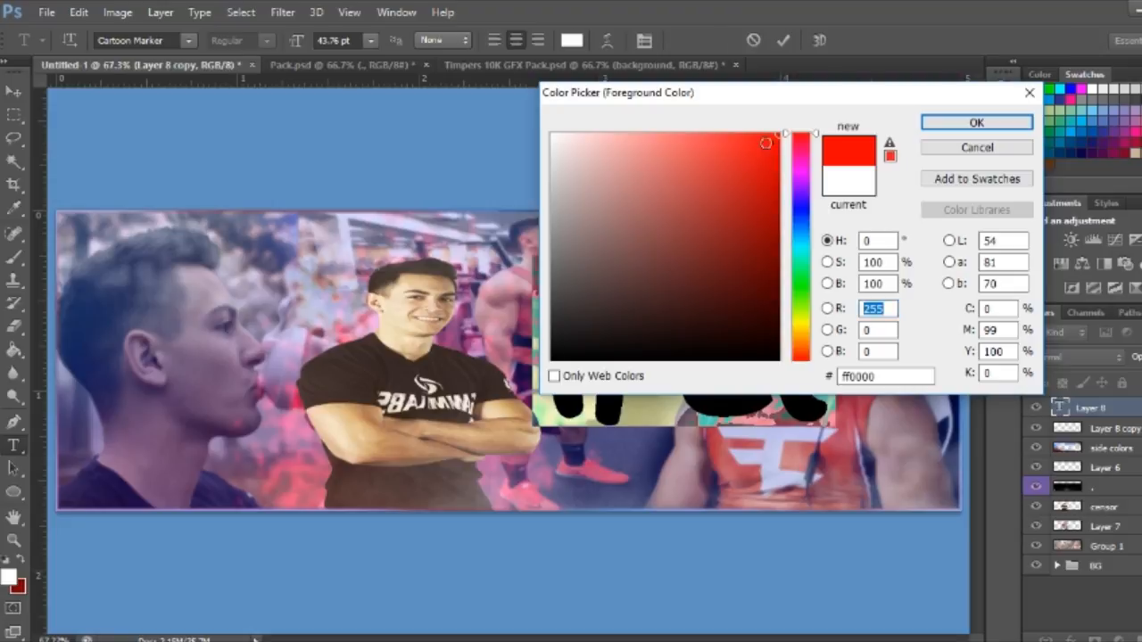
left_click(753, 156)
left_click_drag(764, 143, 829, 98)
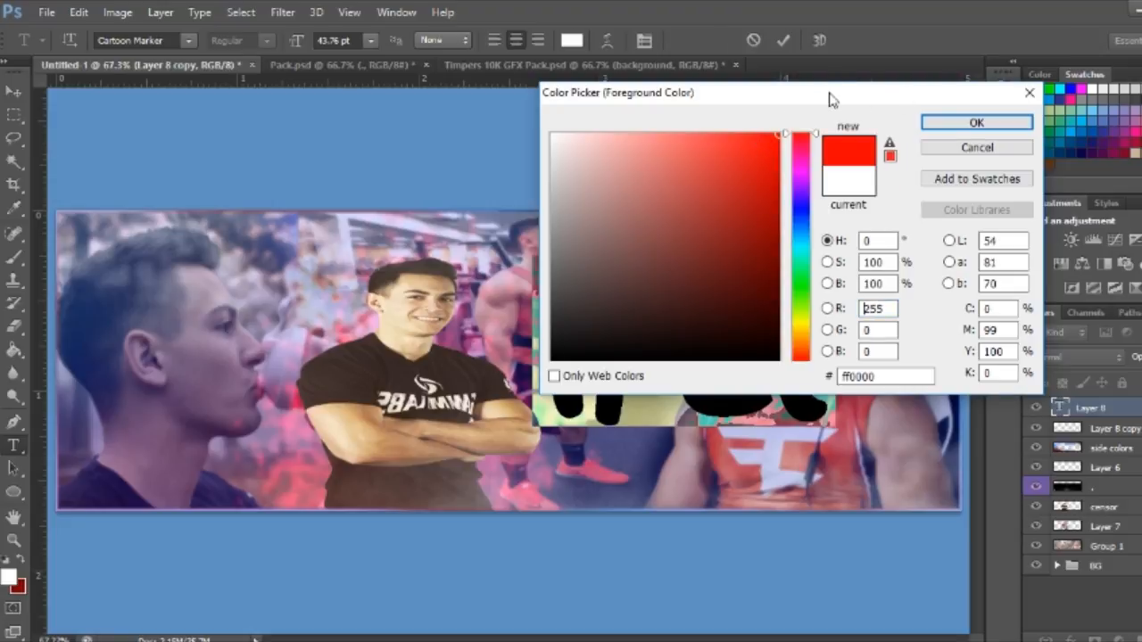
left_click(955, 122)
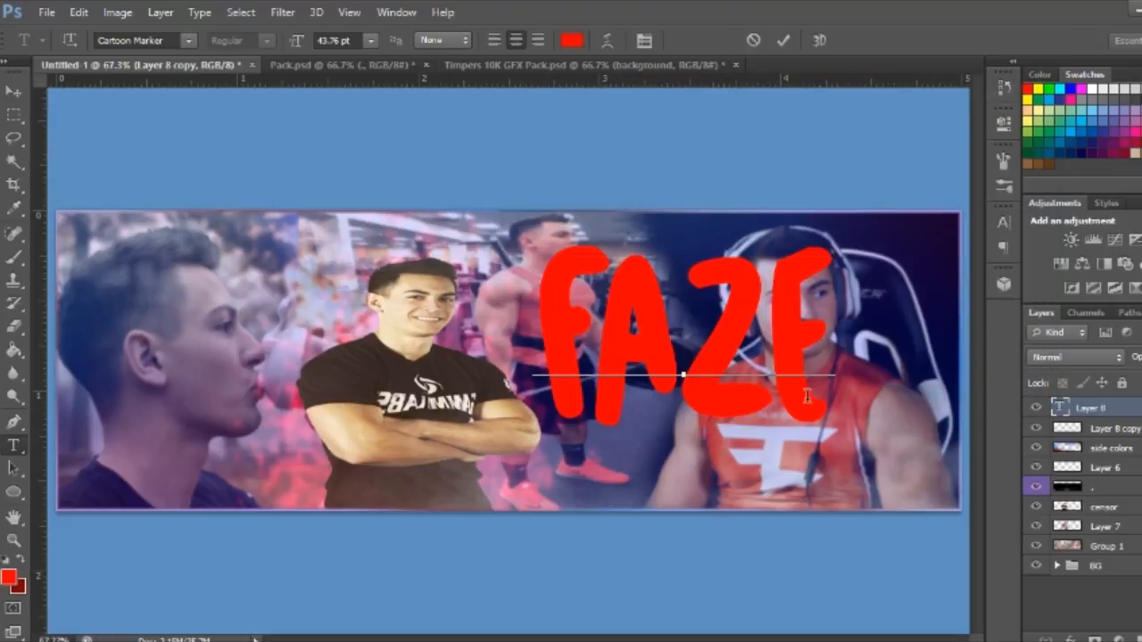
left_click_drag(839, 338, 529, 373)
key("ctrl+Return")
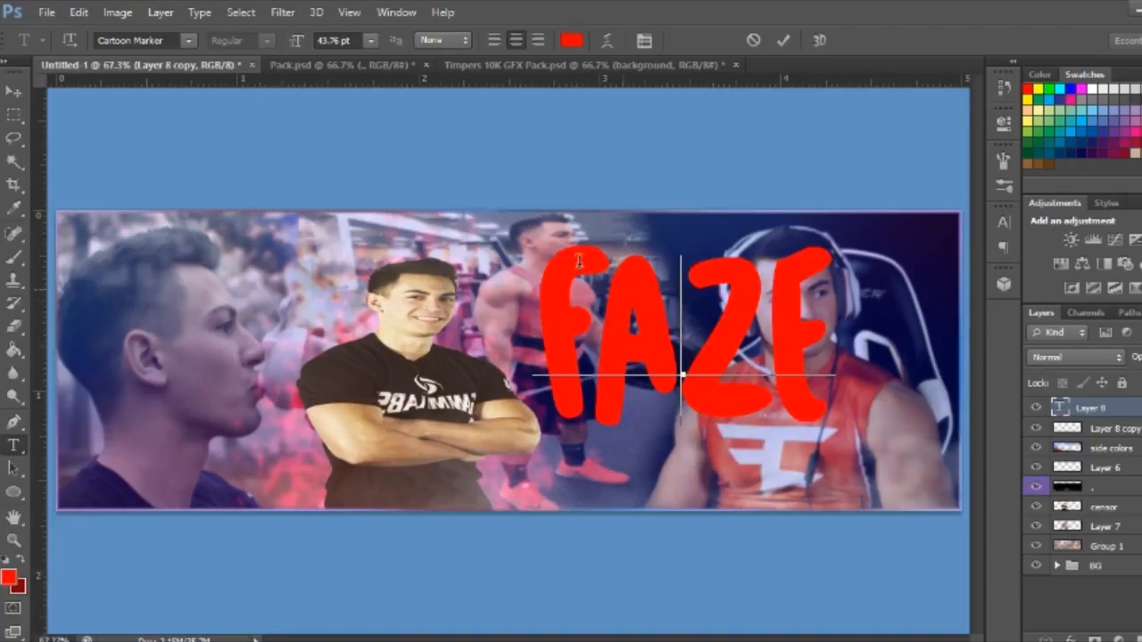
Scale the FAZE text down to a small, slightly flattened title and place it just beside the shoulder of the headset figure.
left_click(14, 92)
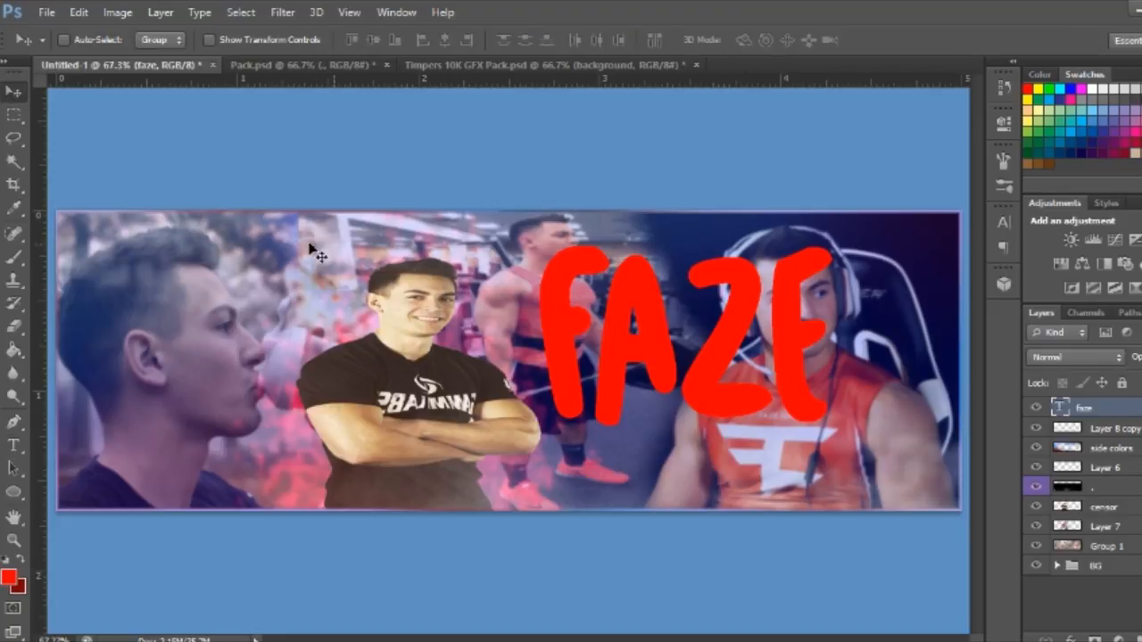
left_click_drag(612, 348, 626, 366)
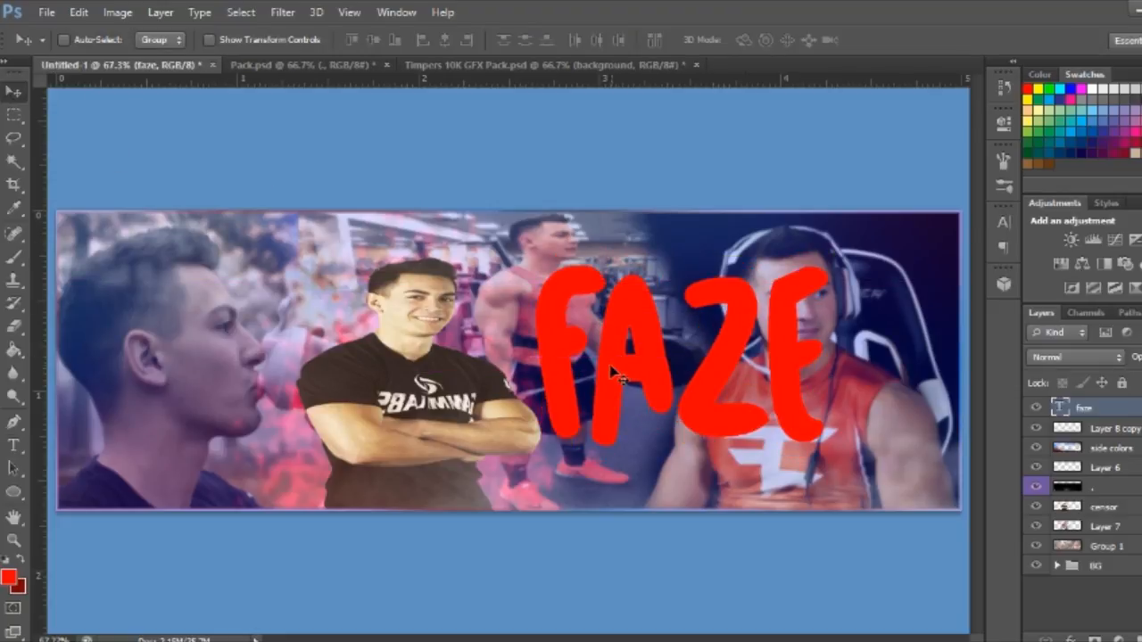
key("ctrl+t")
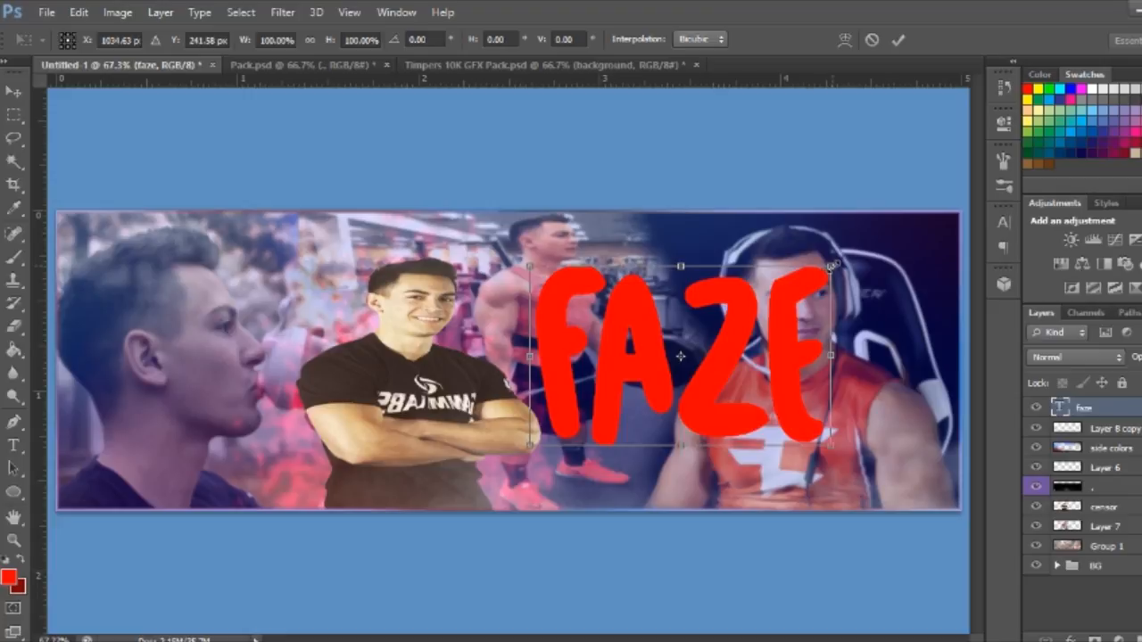
left_click_drag(833, 266, 759, 334)
left_click_drag(713, 380, 703, 402)
left_click_drag(593, 380, 627, 378)
key("Return")
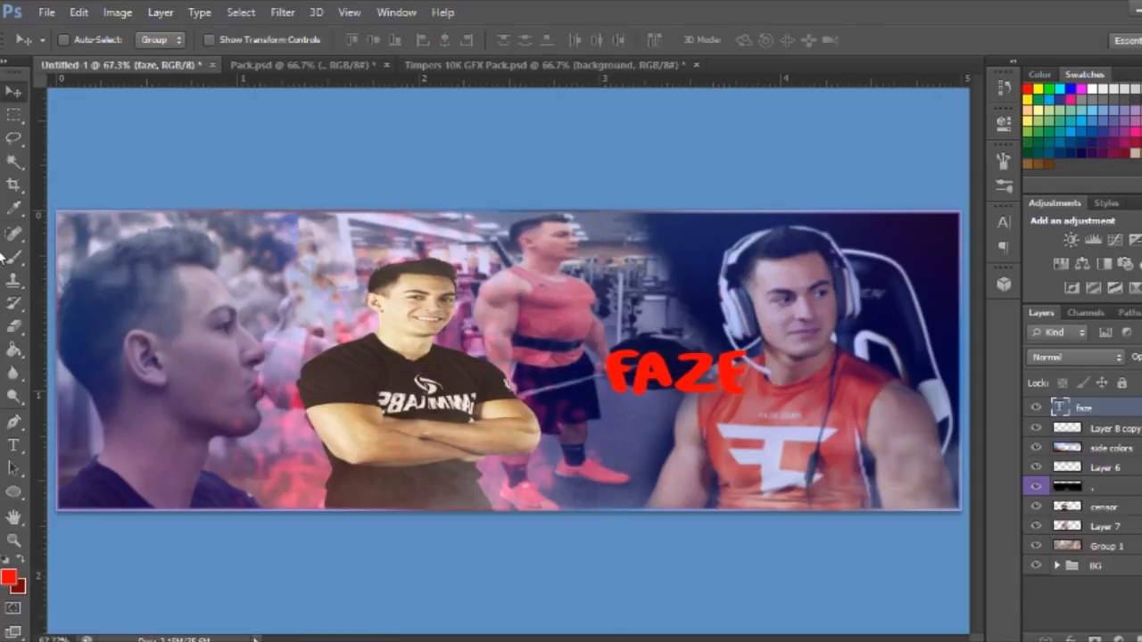
key("ctrl+t")
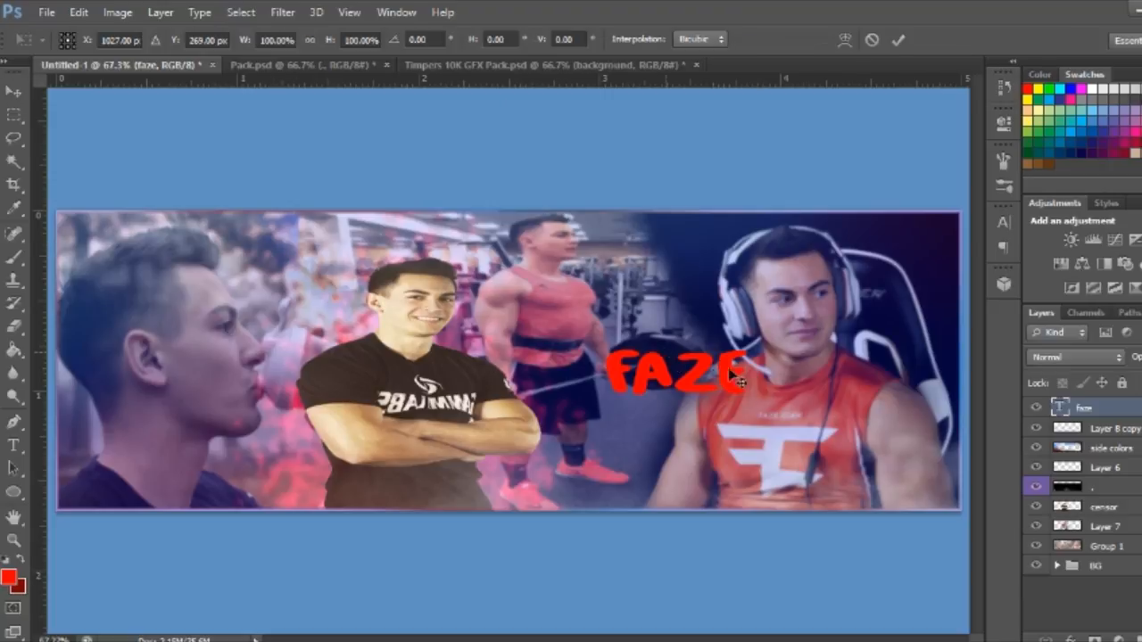
left_click_drag(746, 353, 704, 373)
key("Return")
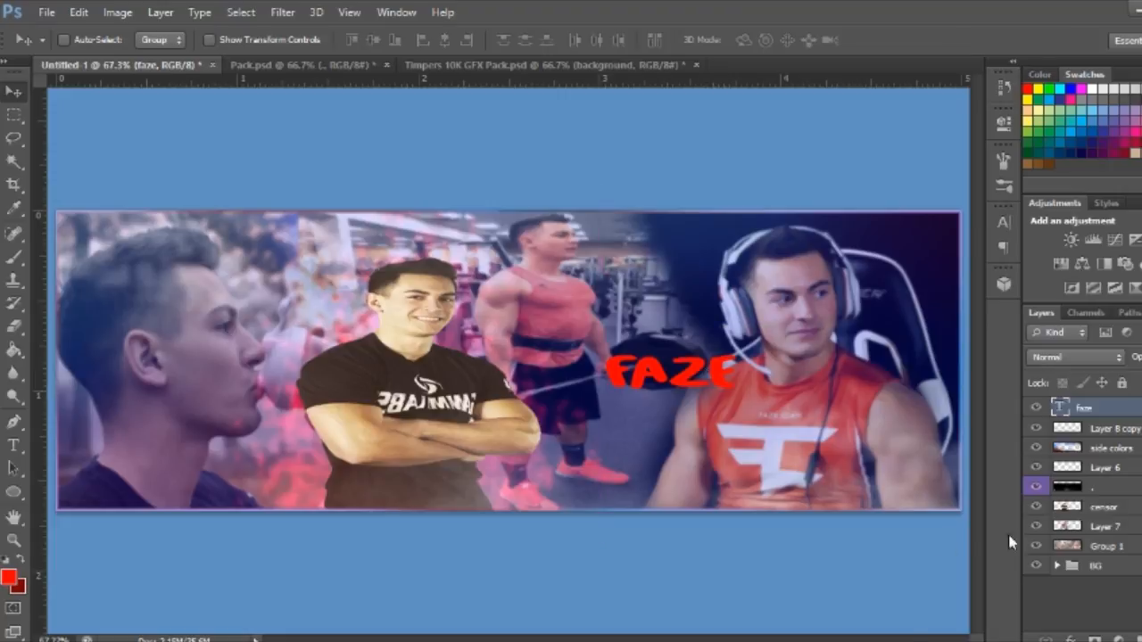
Add the text "censor" across the middle of the banner and set its font to Gadugi.
left_click(13, 445)
left_click(568, 371)
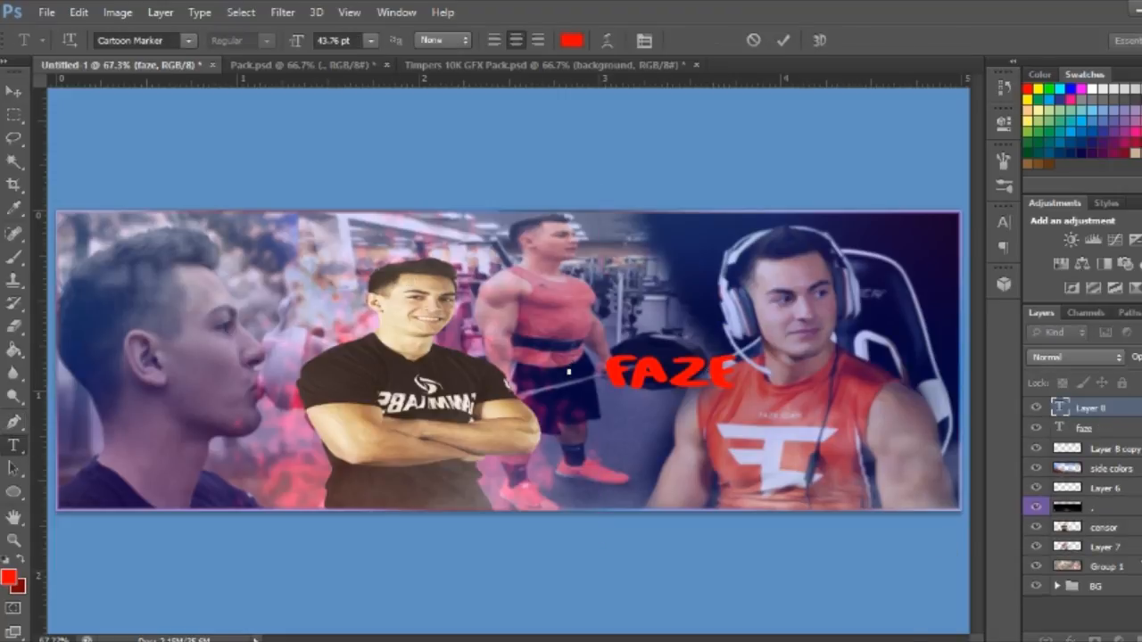
type("CENSOR")
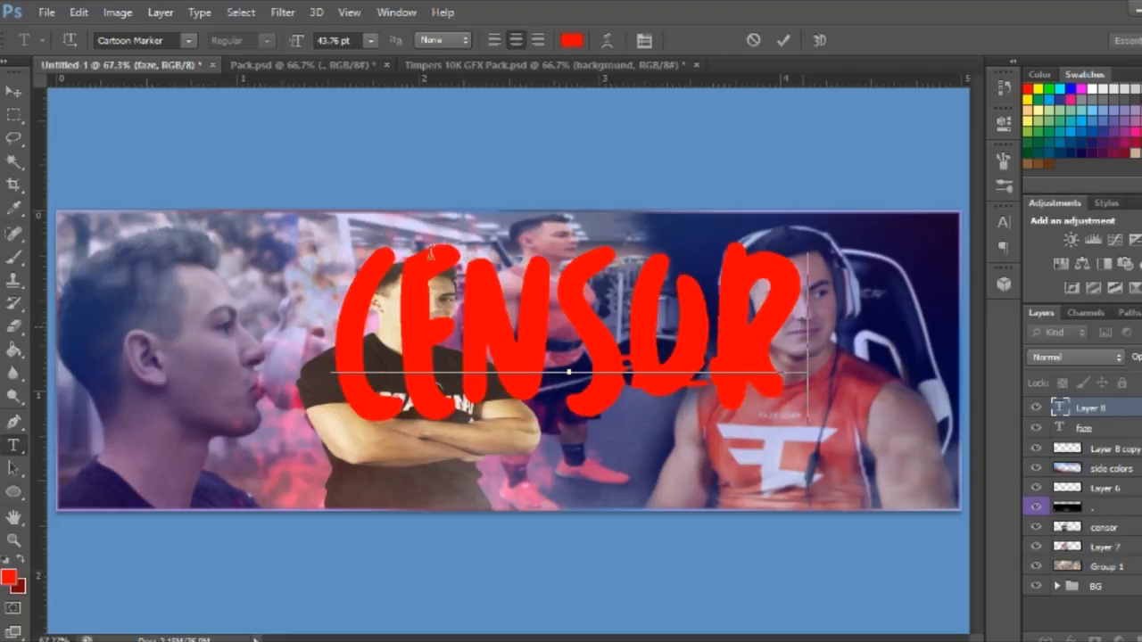
key("ctrl+a")
left_click(188, 40)
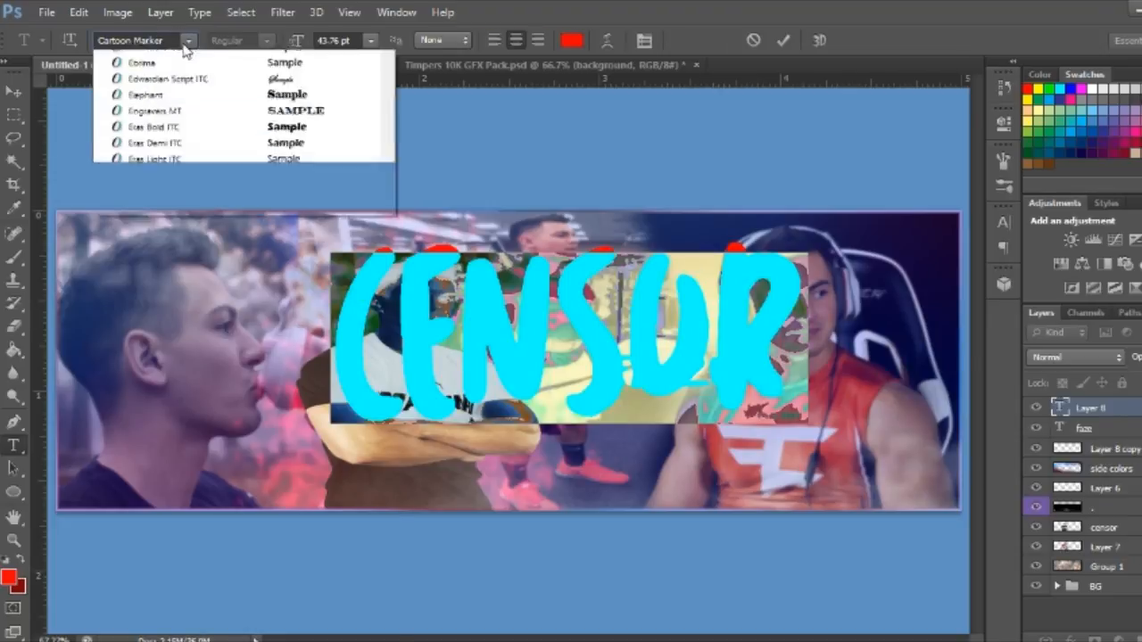
left_click_drag(390, 205, 379, 259)
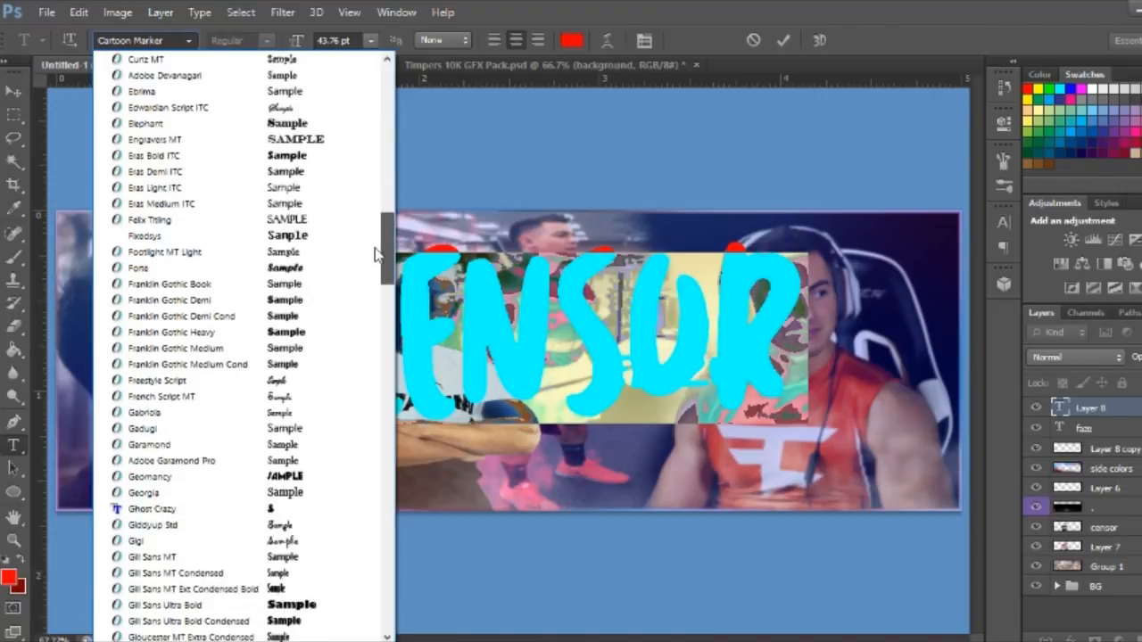
left_click(318, 429)
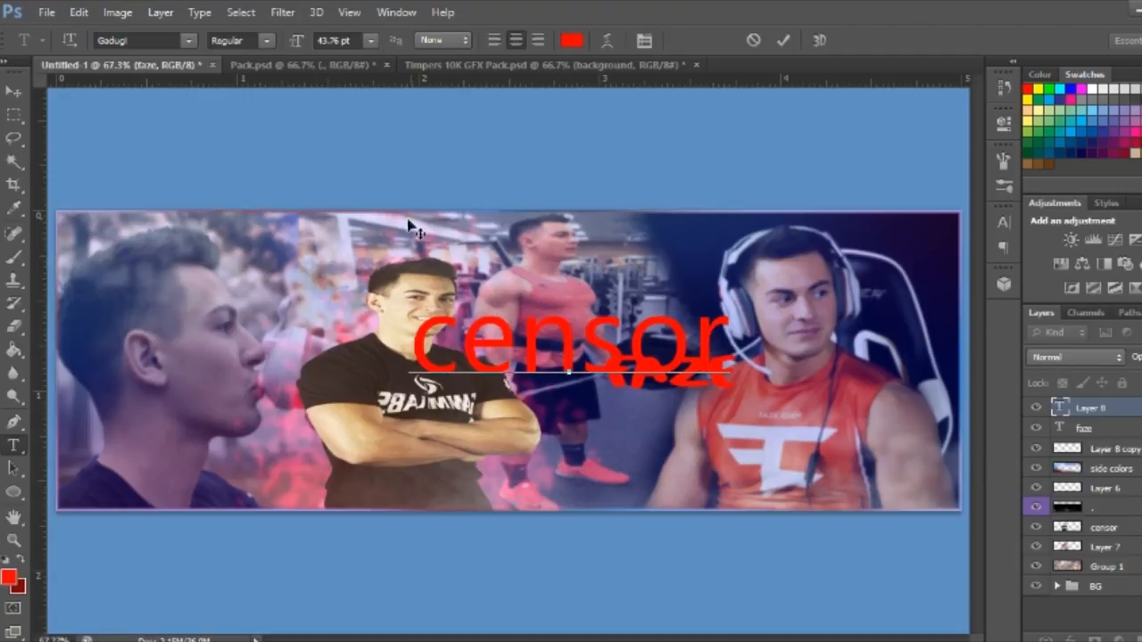
Recolor the whole "censor" text to white.
key("ctrl+a")
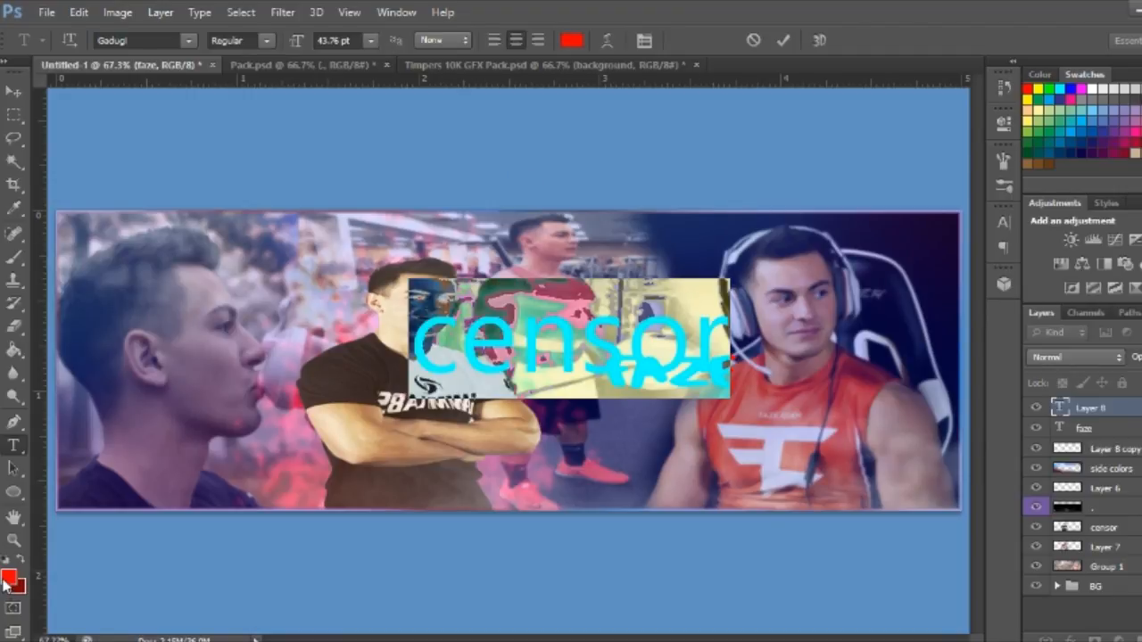
left_click(8, 580)
left_click(701, 243)
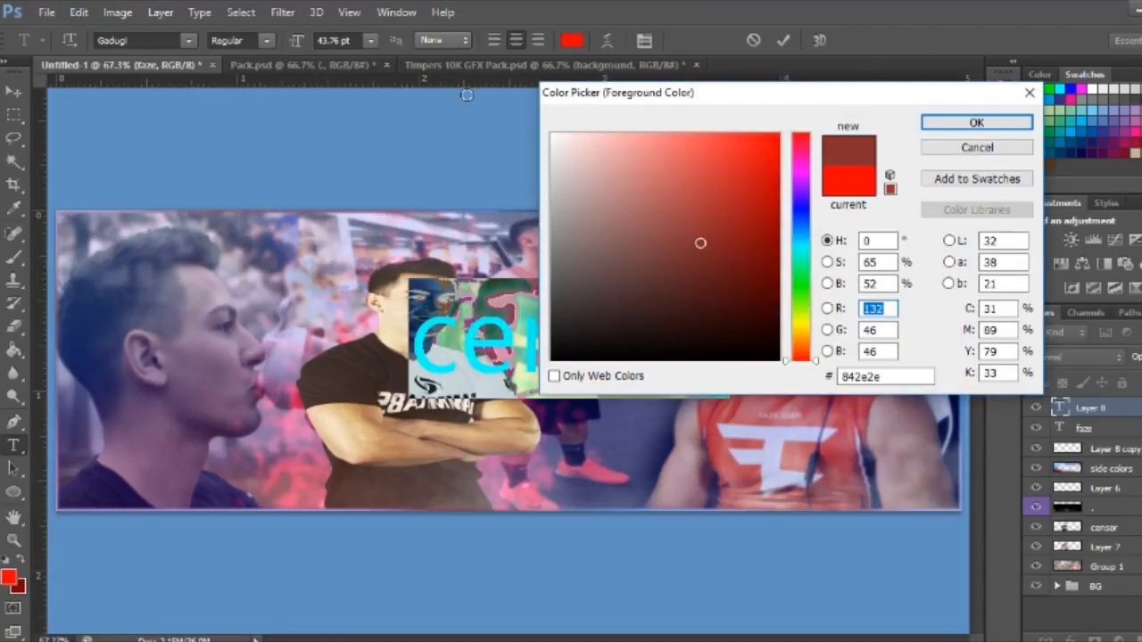
left_click_drag(466, 94, 474, 88)
left_click(975, 125)
left_click(693, 344)
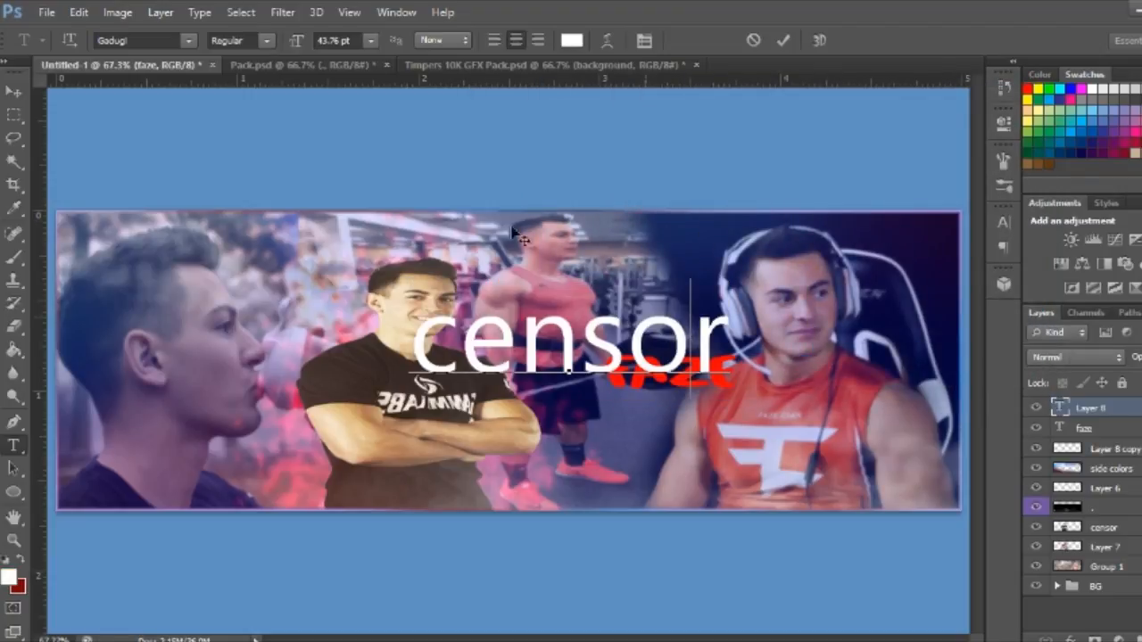
Move the "censor" text over the FAZE title and scale it to about 39% width and 40% height to match the title's size.
left_click(14, 91)
left_click_drag(592, 335, 892, 362)
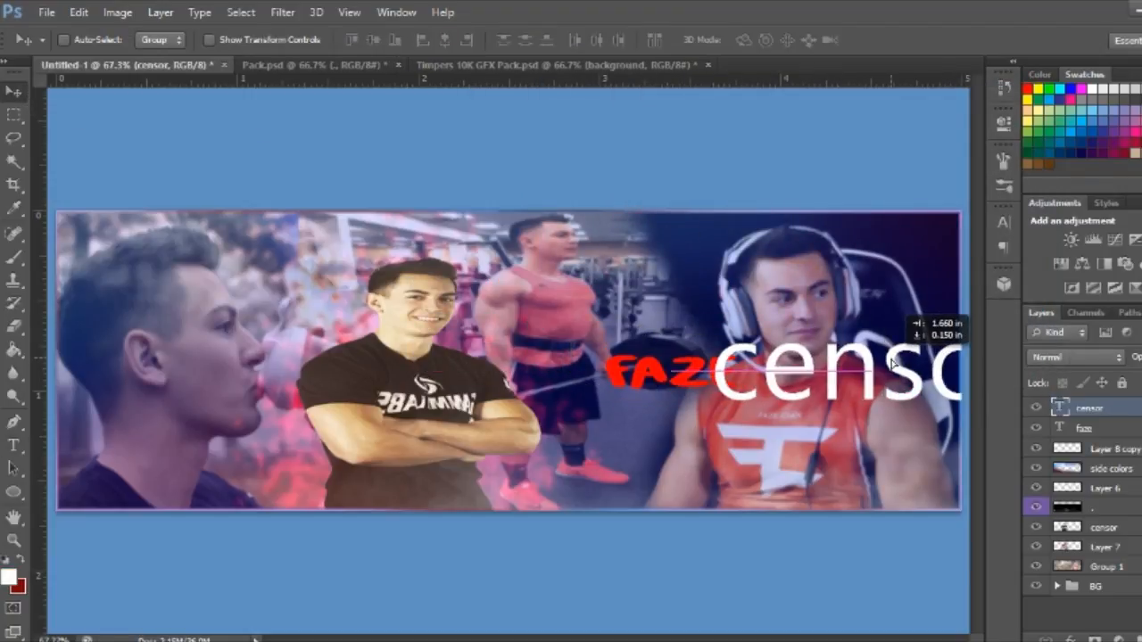
left_click_drag(787, 396, 713, 403)
key("ctrl+t")
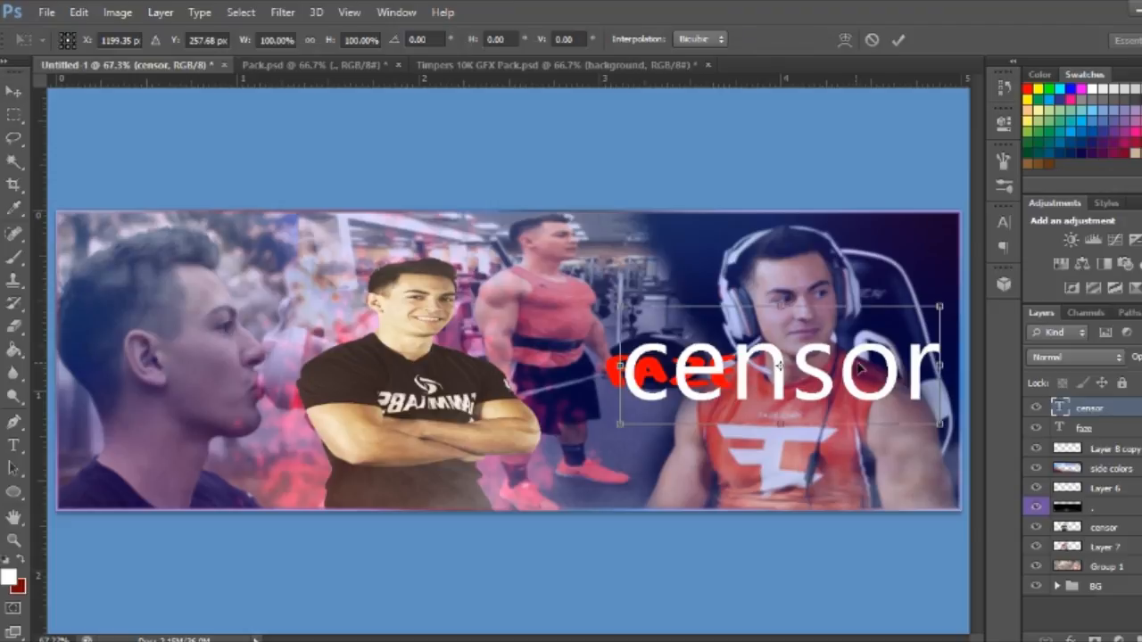
left_click_drag(940, 306, 843, 341)
left_click_drag(758, 379, 672, 340)
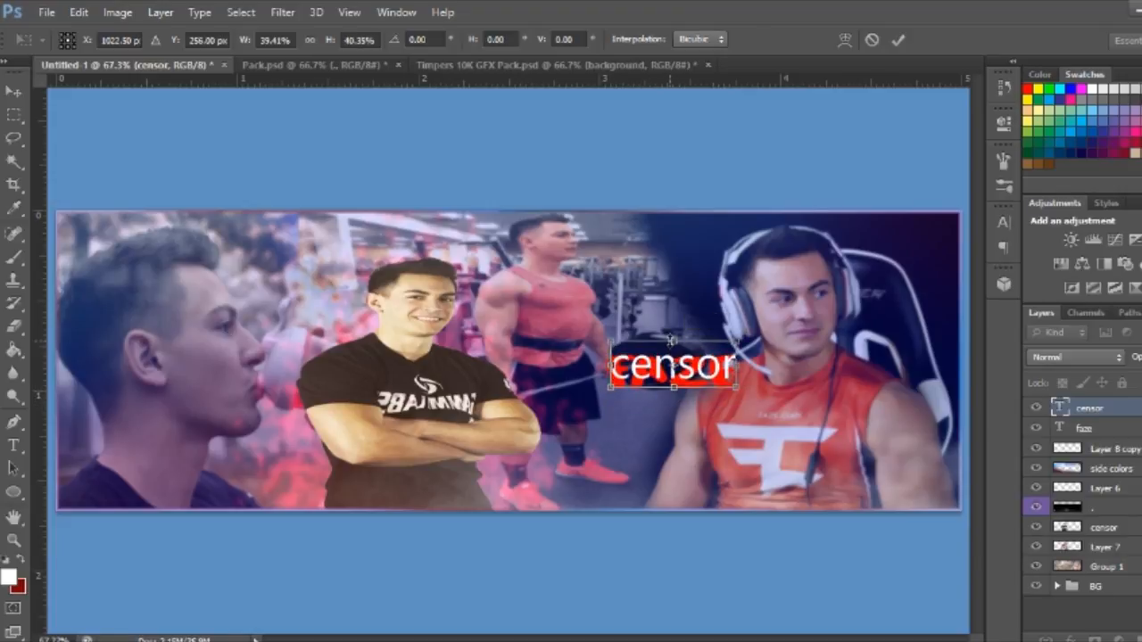
Stretch the "censor" text to 41.67% width and 53.46% height and place it directly after the FAZE title.
left_click_drag(674, 387, 675, 397)
left_click_drag(611, 368, 603, 370)
mouse_move(736, 369)
left_mouse_down()
mouse_move(751, 370)
mouse_move(736, 370)
left_mouse_up()
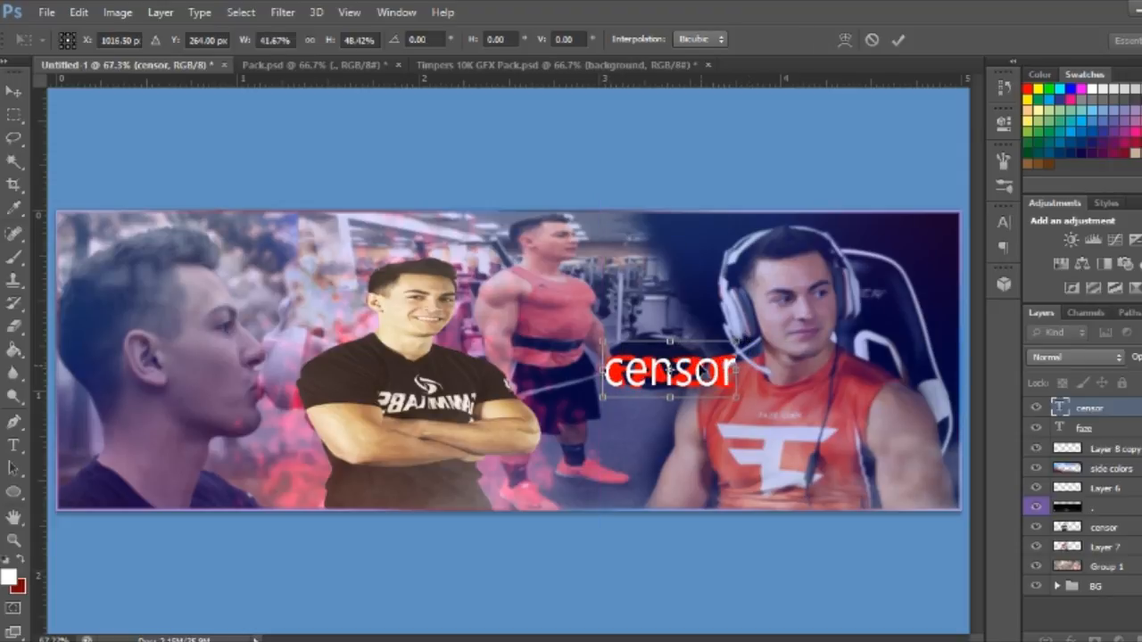
left_click_drag(675, 332, 671, 333)
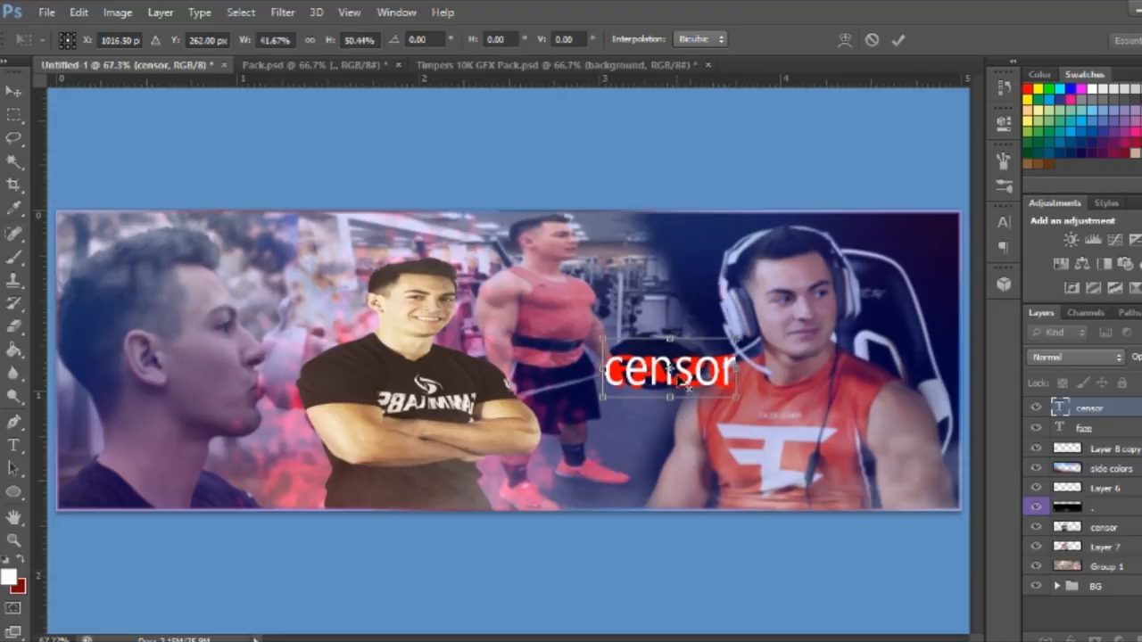
left_click_drag(668, 402, 770, 374)
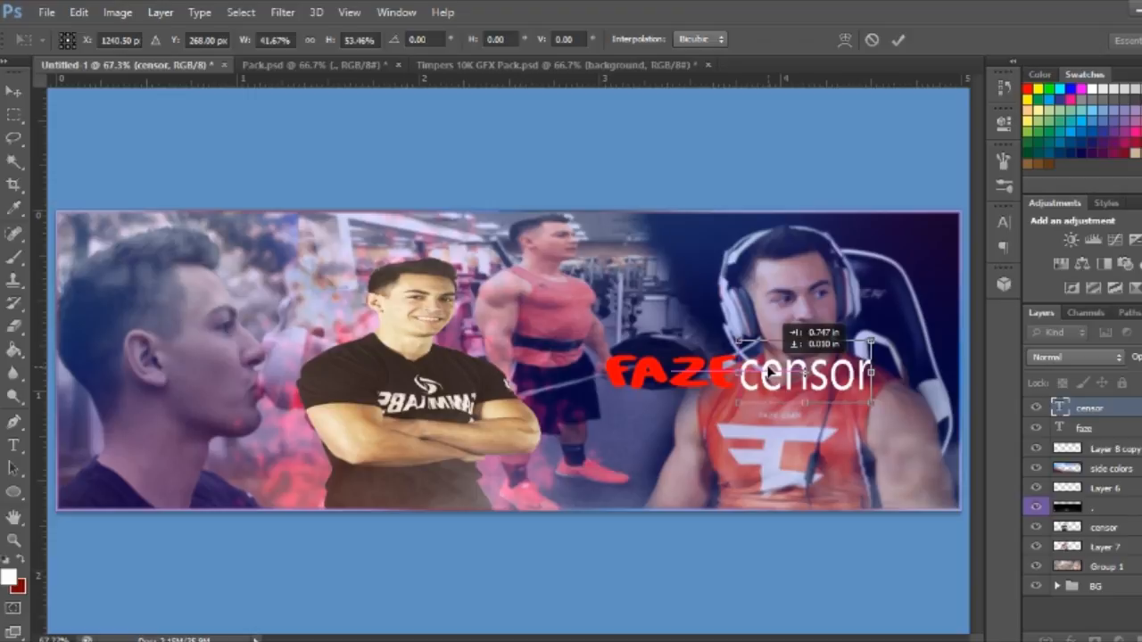
key("Return")
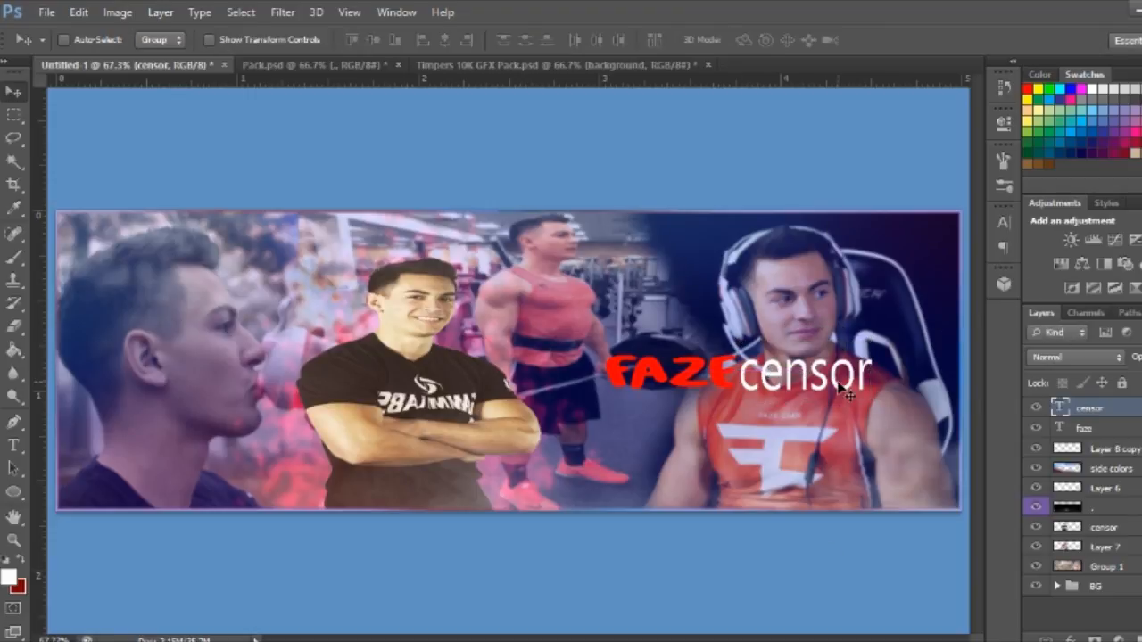
Nudge the "censor" text to the right to leave a small gap after the FAZE title.
key("Right")
key("Right")
key("Right")
key("Right")
key("Right")
key("Right")
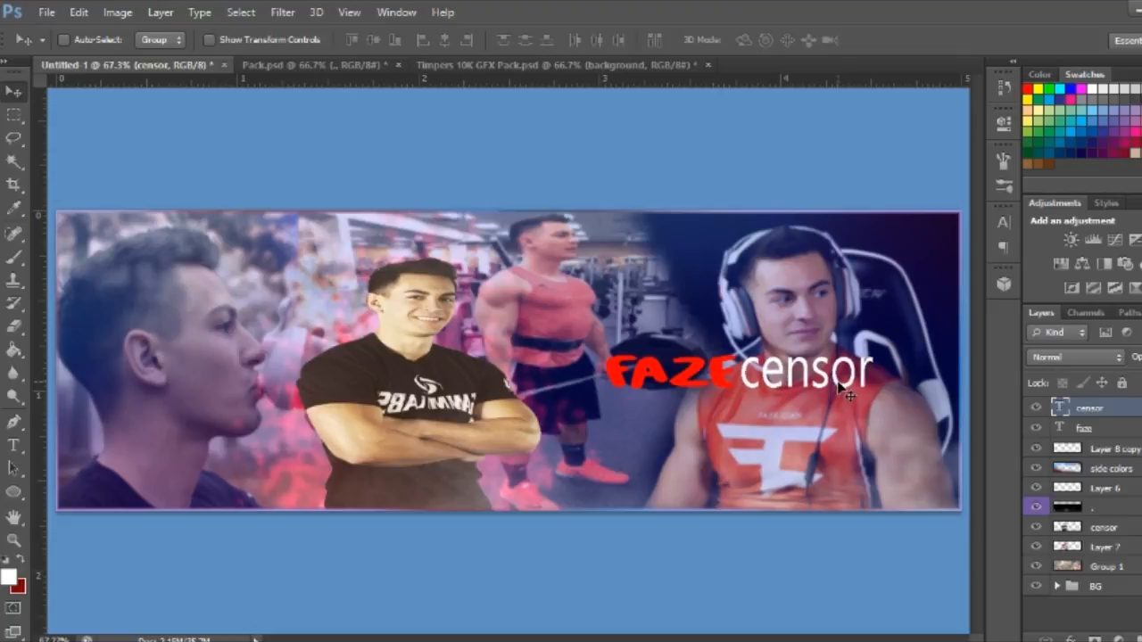
key("Right")
key("Right")
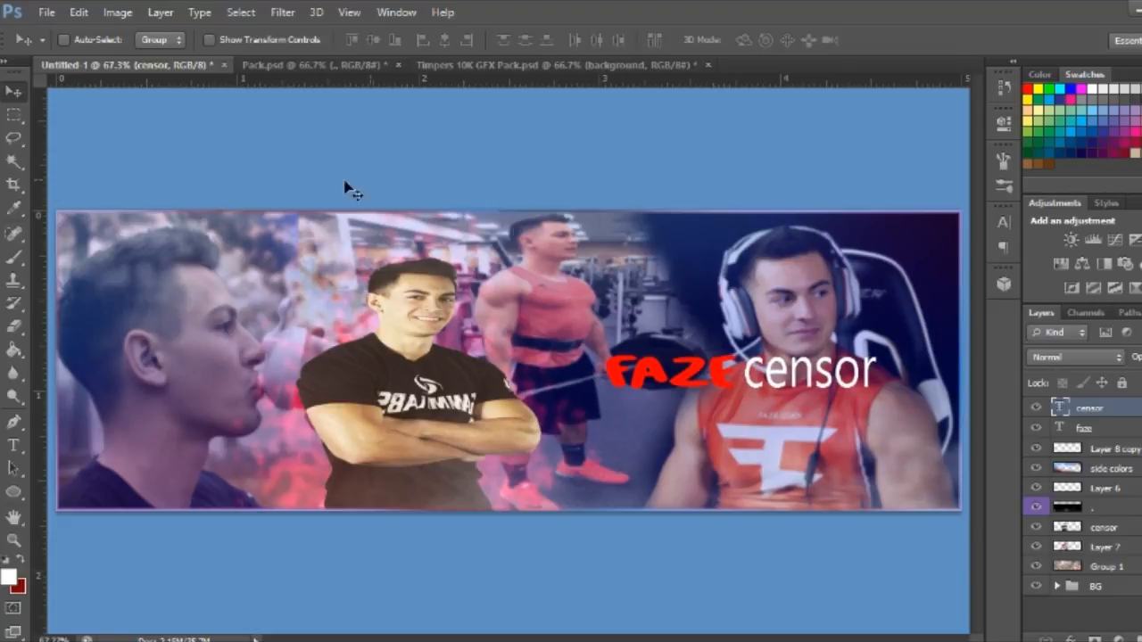
Add the white text "official member of faze" in 43.76 pt Gadugi across the banner.
left_click(13, 446)
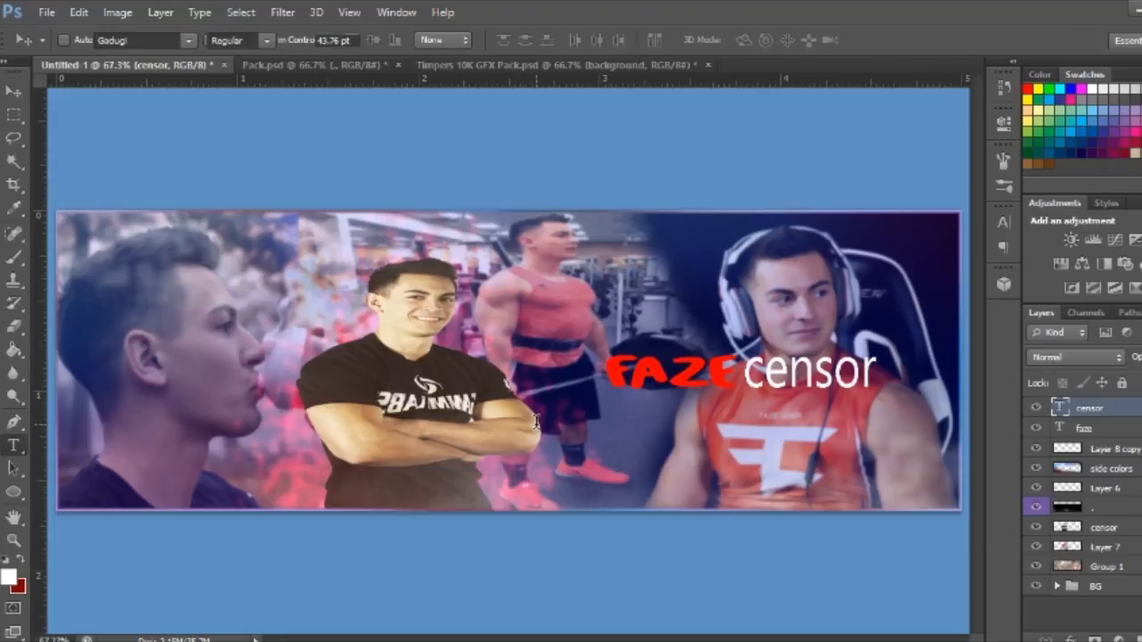
left_click(537, 421)
type("of")
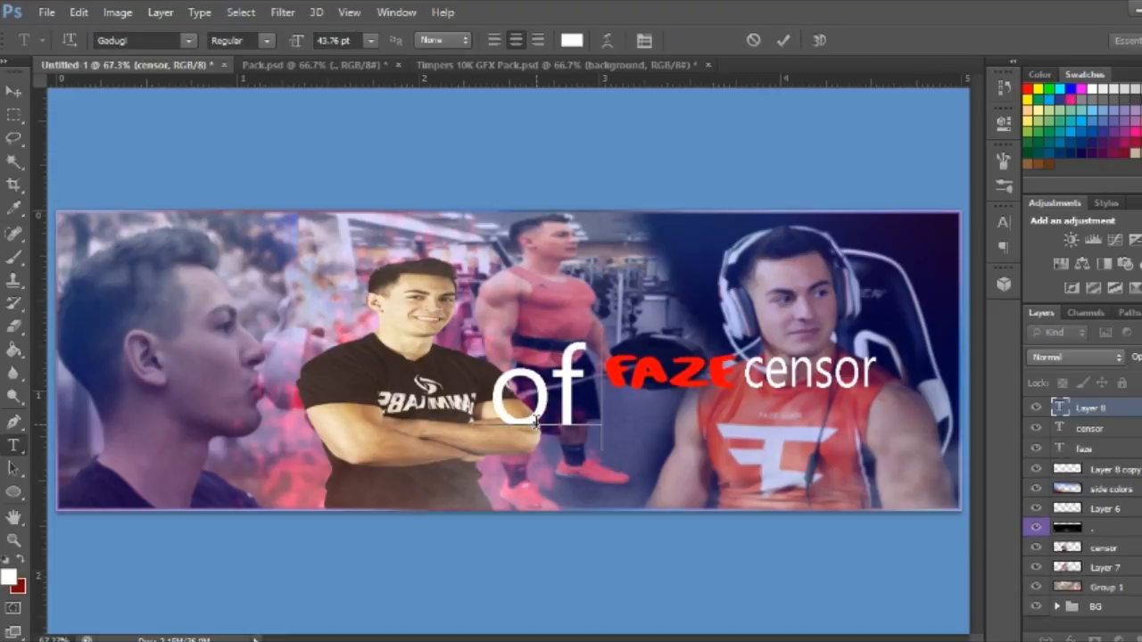
type("ficial")
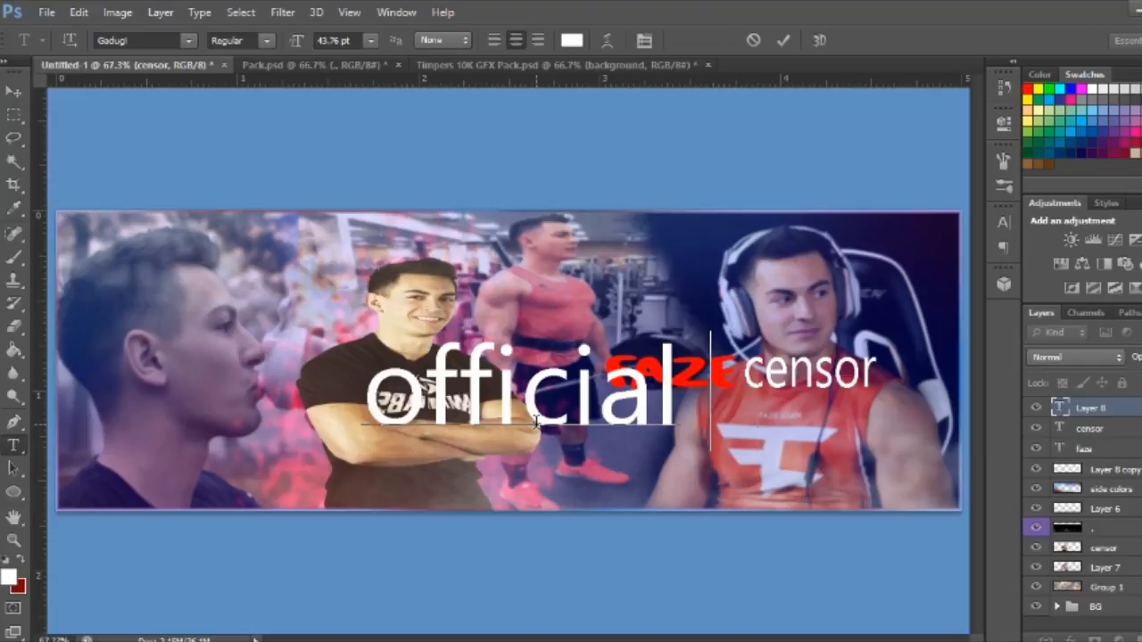
type(" member of")
type(" t")
type("a")
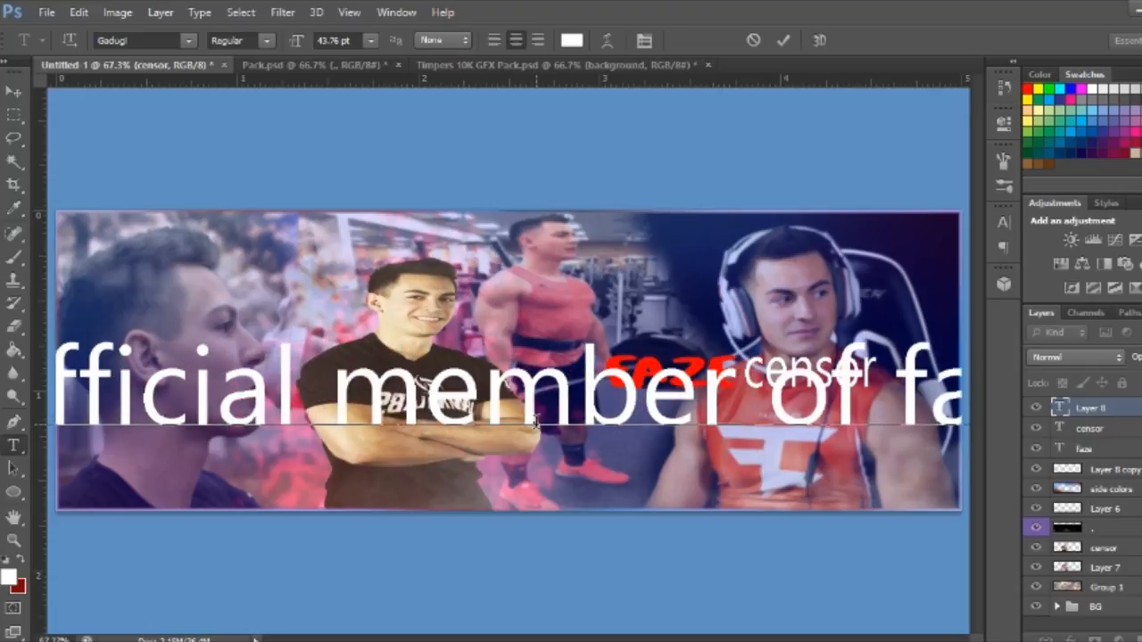
Scale the "official member of faze" text down to a small tagline and place it directly beneath the FAZE title.
left_click(14, 91)
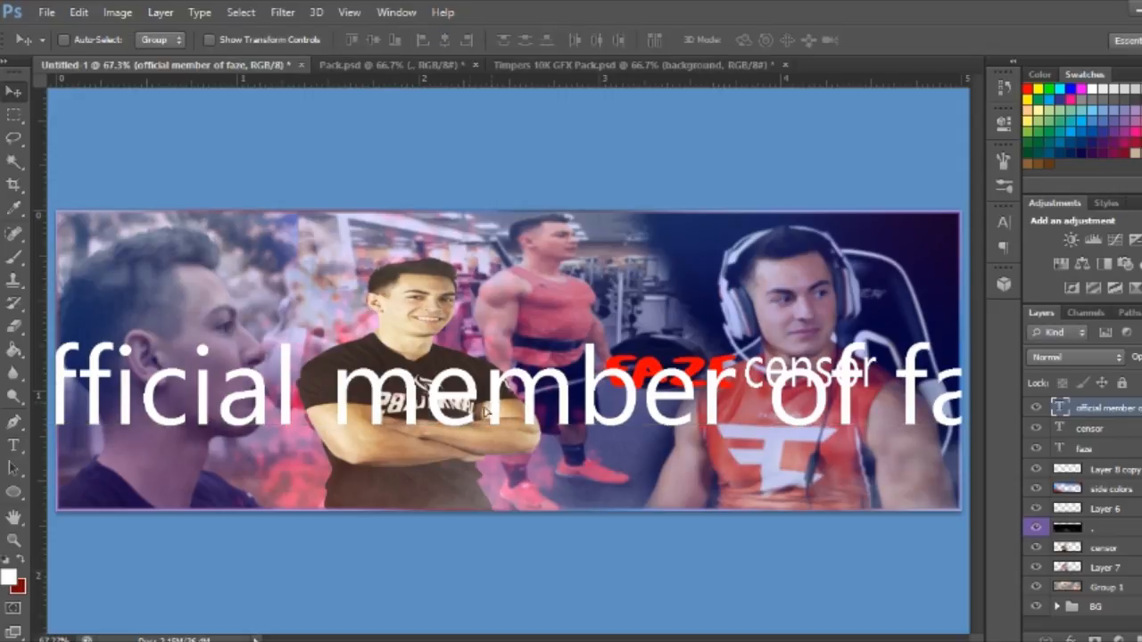
left_click_drag(489, 401, 463, 423)
key("ctrl+t")
left_click_drag(855, 388, 715, 390)
left_click_drag(921, 355, 634, 408)
key("Return")
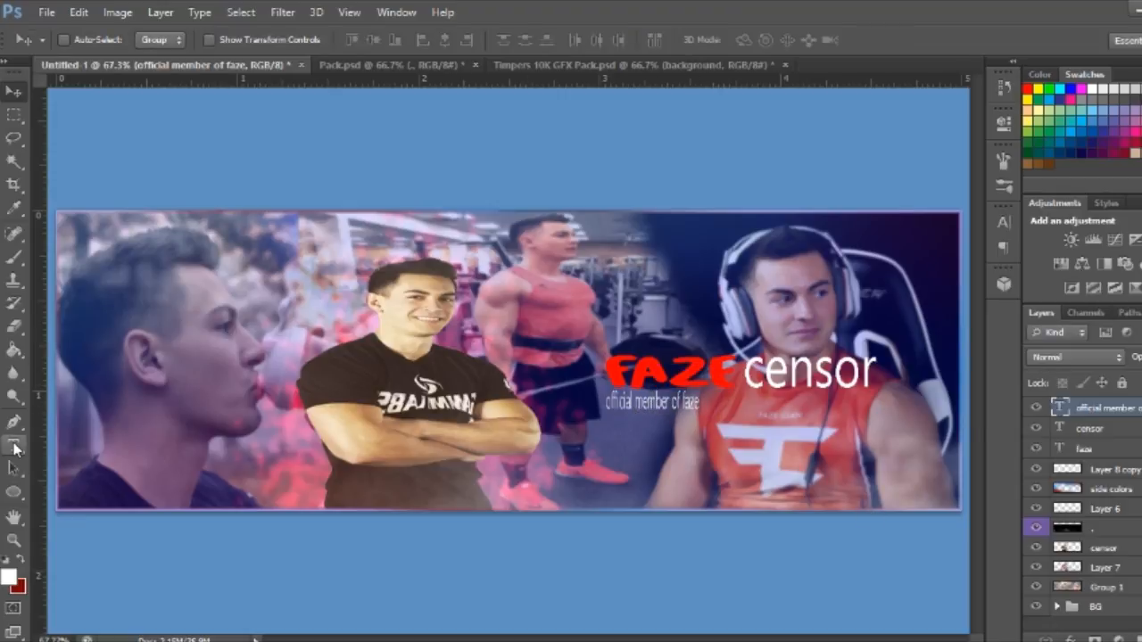
Set the font style of the "official member of faze" tagline to Bold.
left_click(14, 447)
left_click_drag(702, 402, 605, 403)
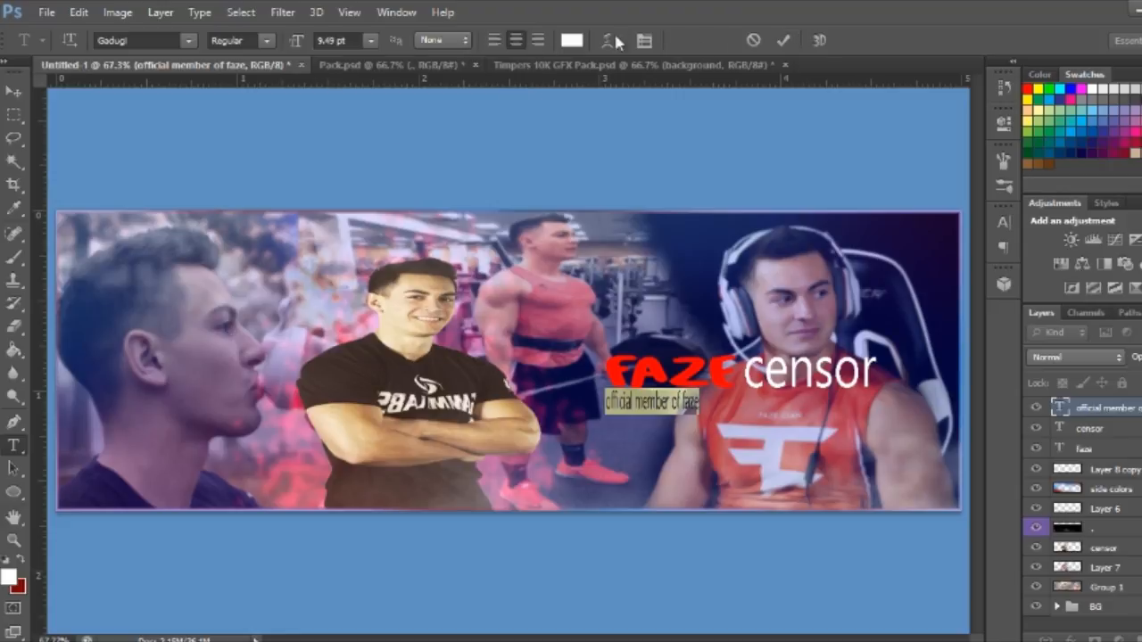
left_click(266, 40)
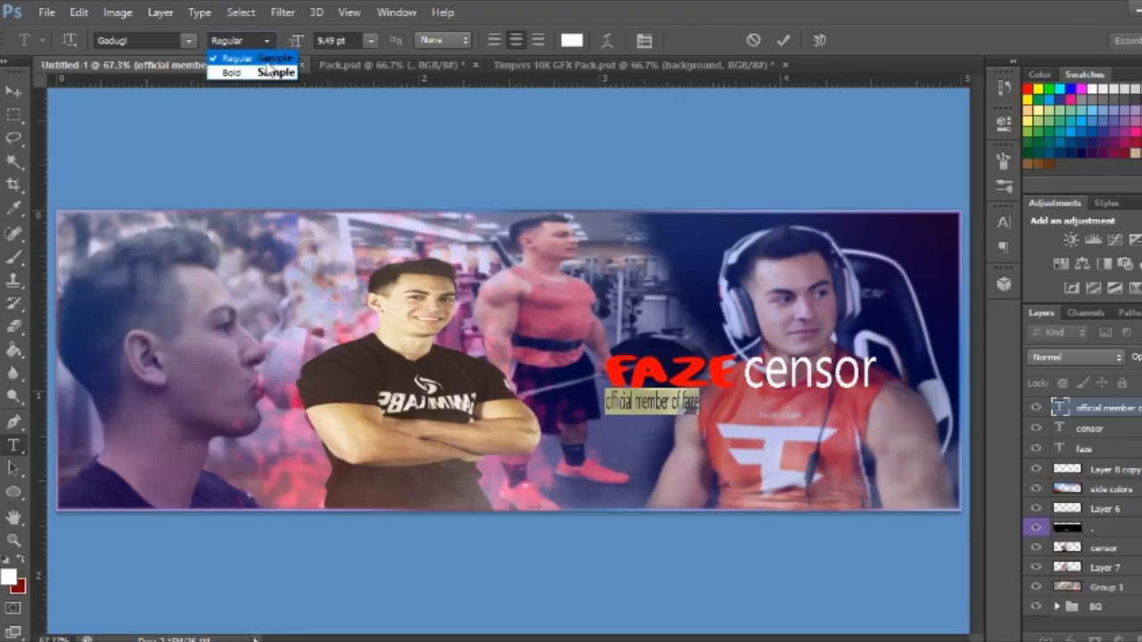
left_click(231, 72)
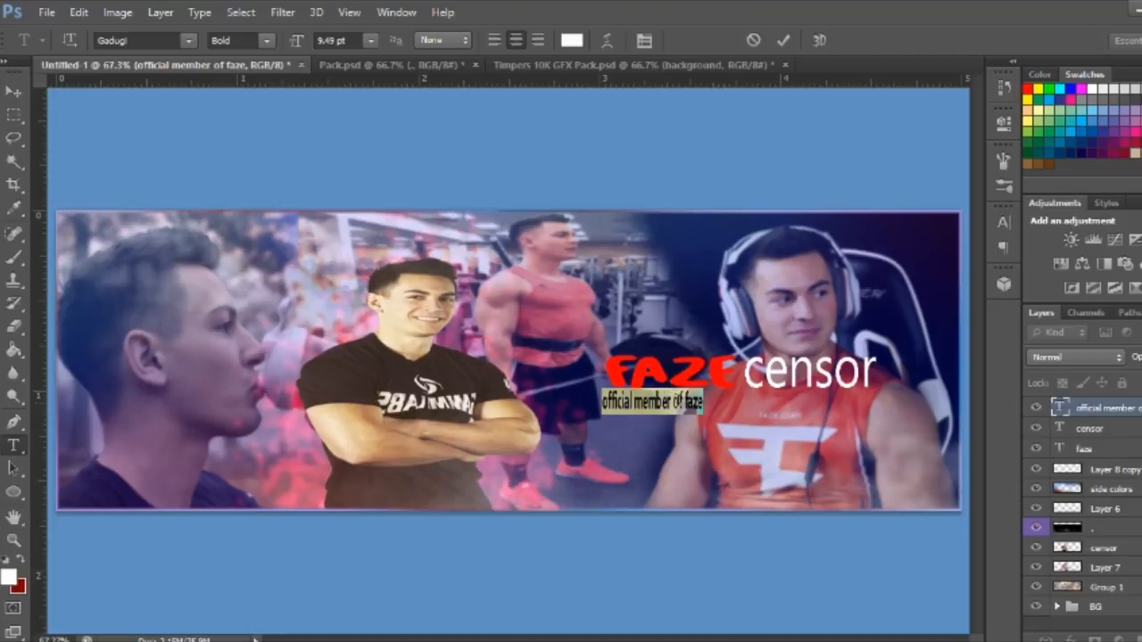
left_click(679, 401)
Center the tagline beneath the combined FAZE censor title and nudge it up closer to the title.
left_click(14, 91)
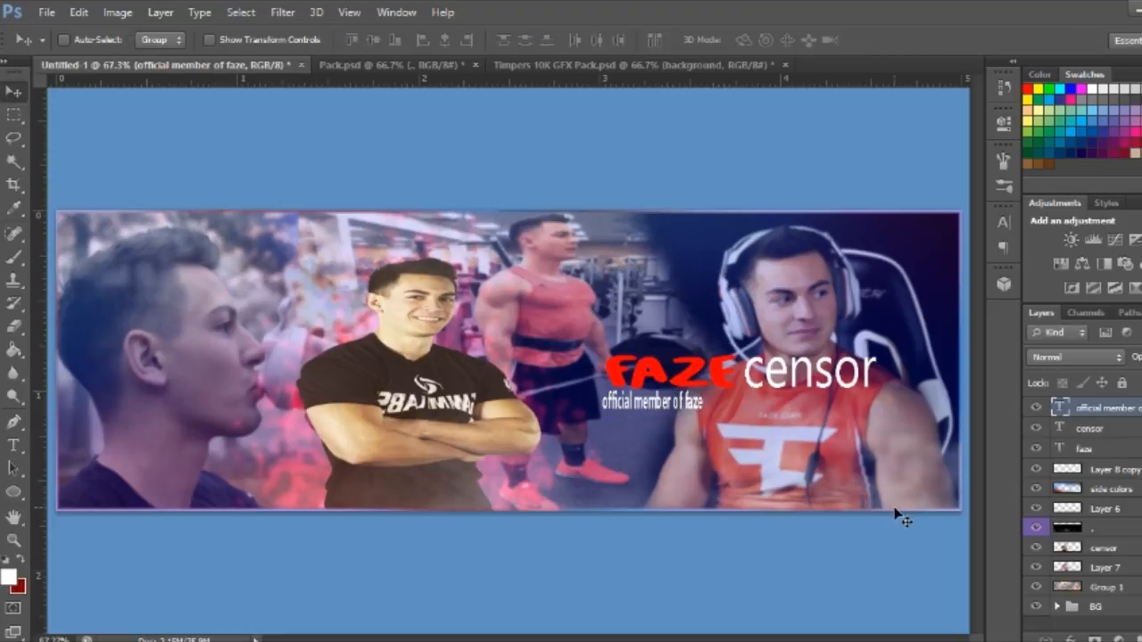
left_click_drag(639, 409, 731, 418)
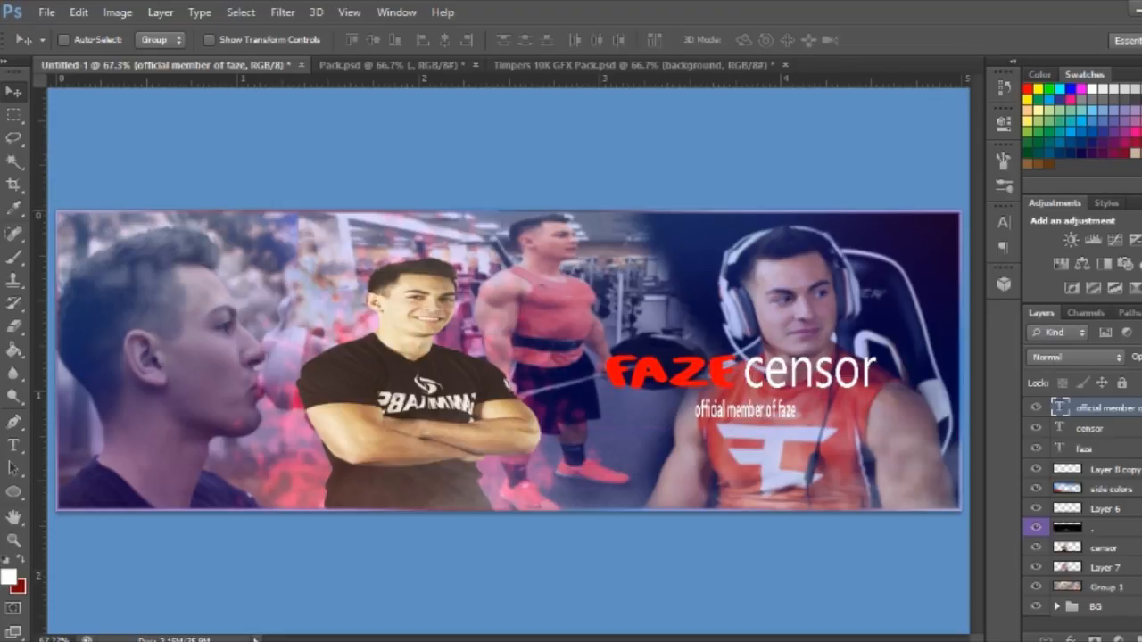
key("Up")
key("Up")
key("Up")
key("Up")
key("Up")
key("Up")
key("Up")
key("Up")
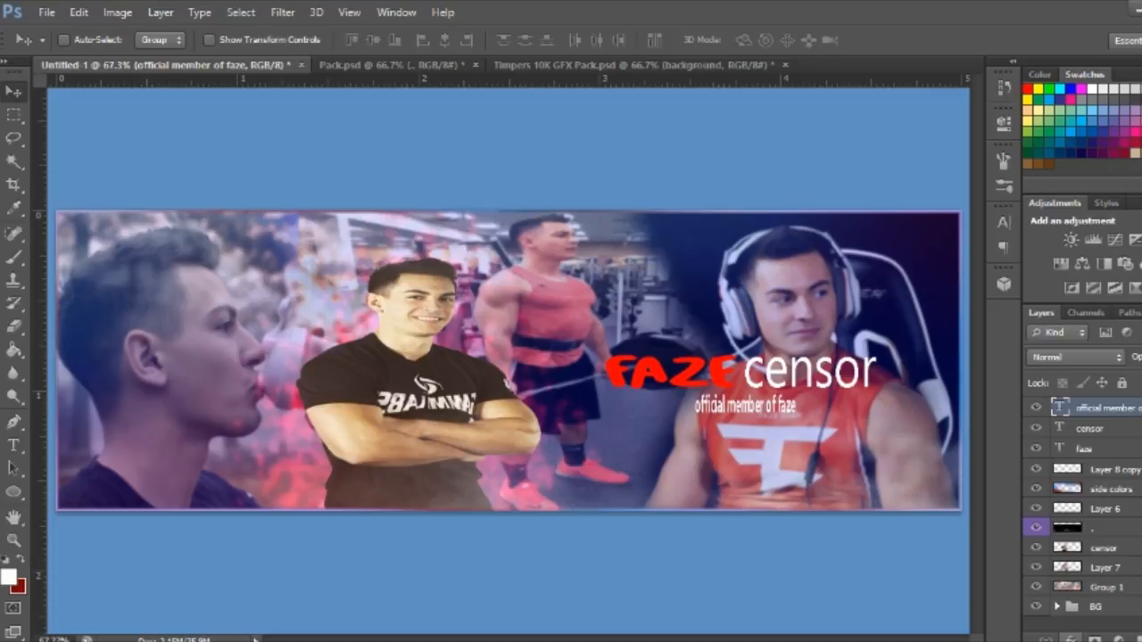
Add a Brightness/Contrast adjustment above all layers with brightness 16 and contrast 32.
left_click(1118, 637)
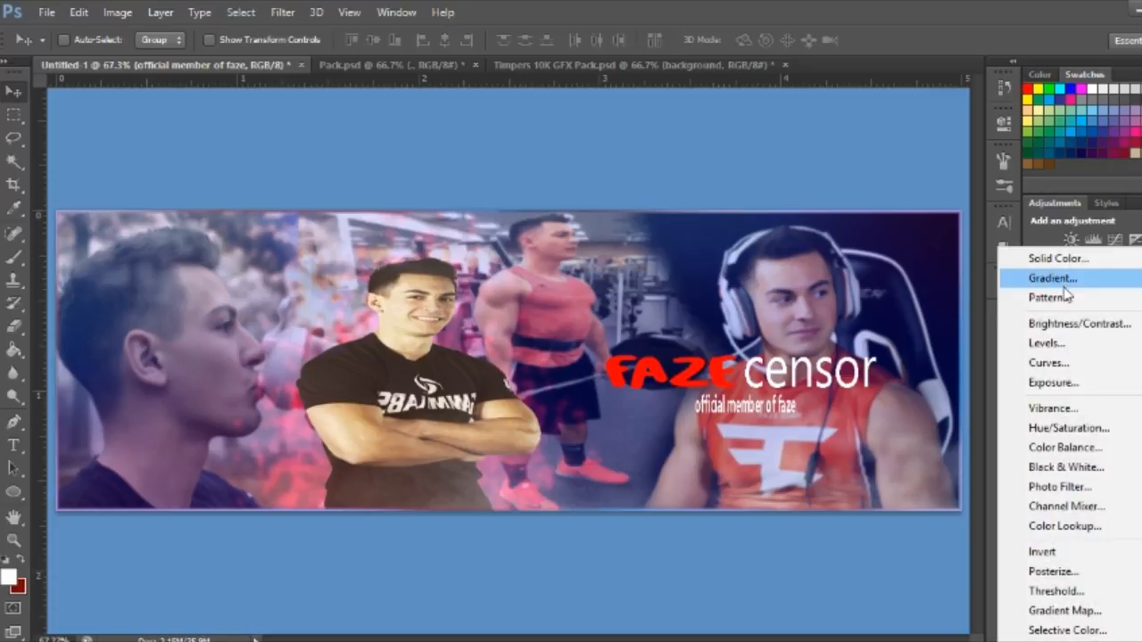
left_click(1076, 327)
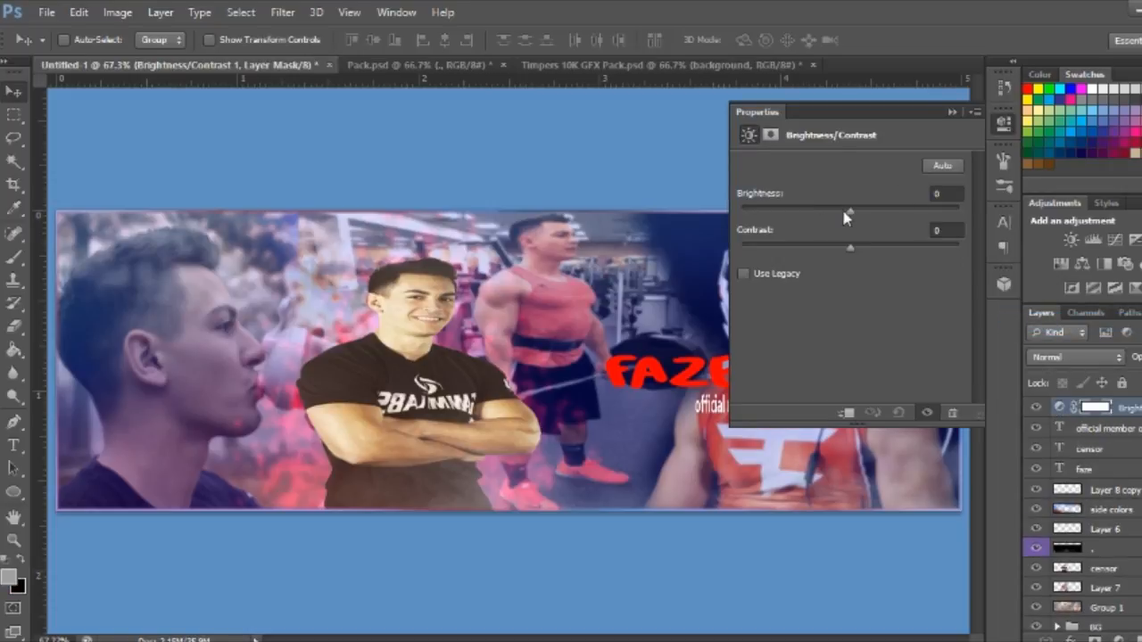
left_click_drag(853, 212, 865, 219)
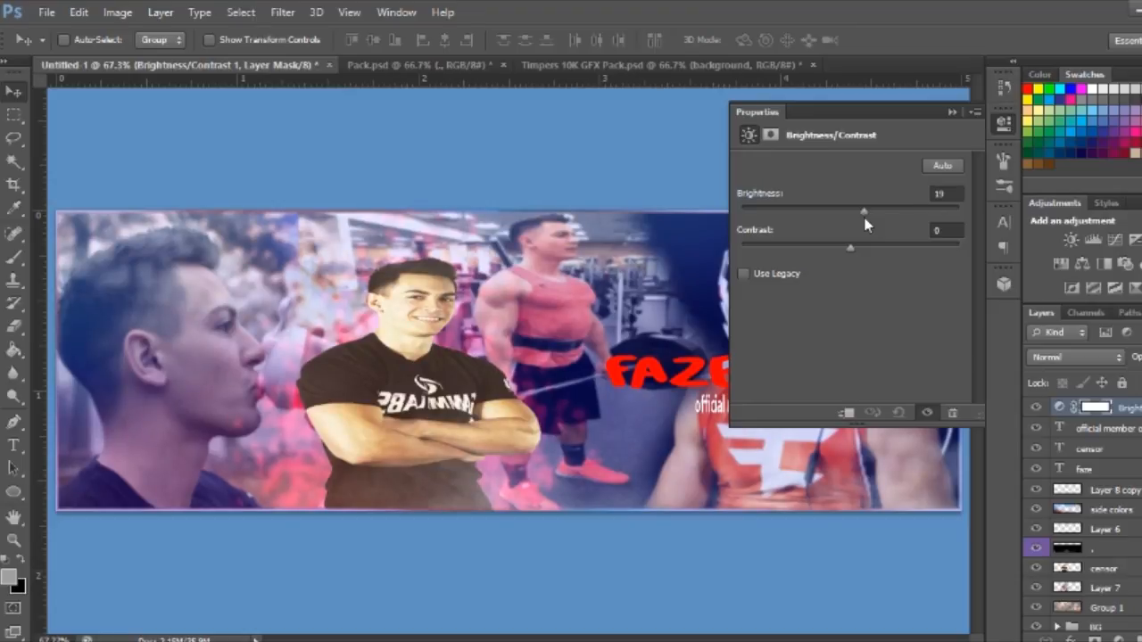
left_click(954, 191)
type("1")
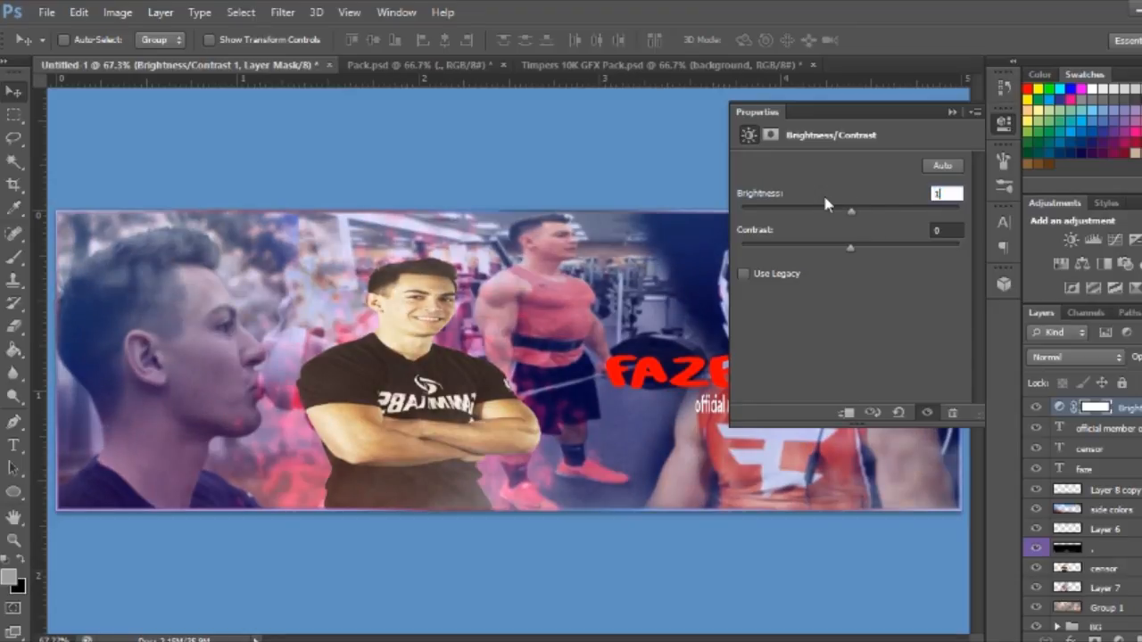
type("6")
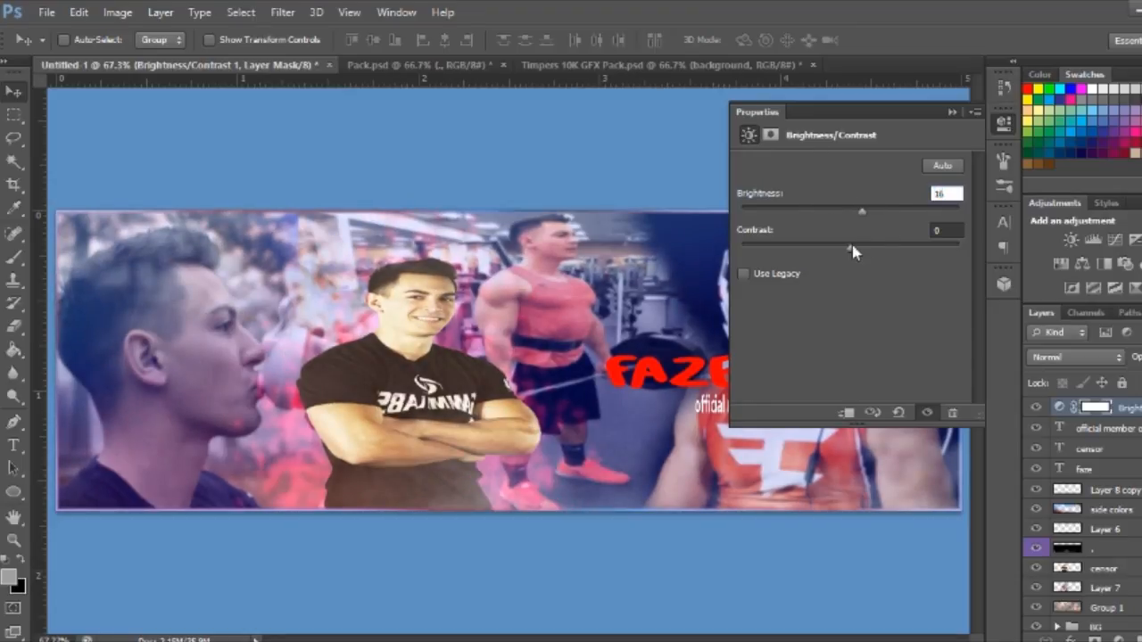
left_click_drag(850, 252, 885, 255)
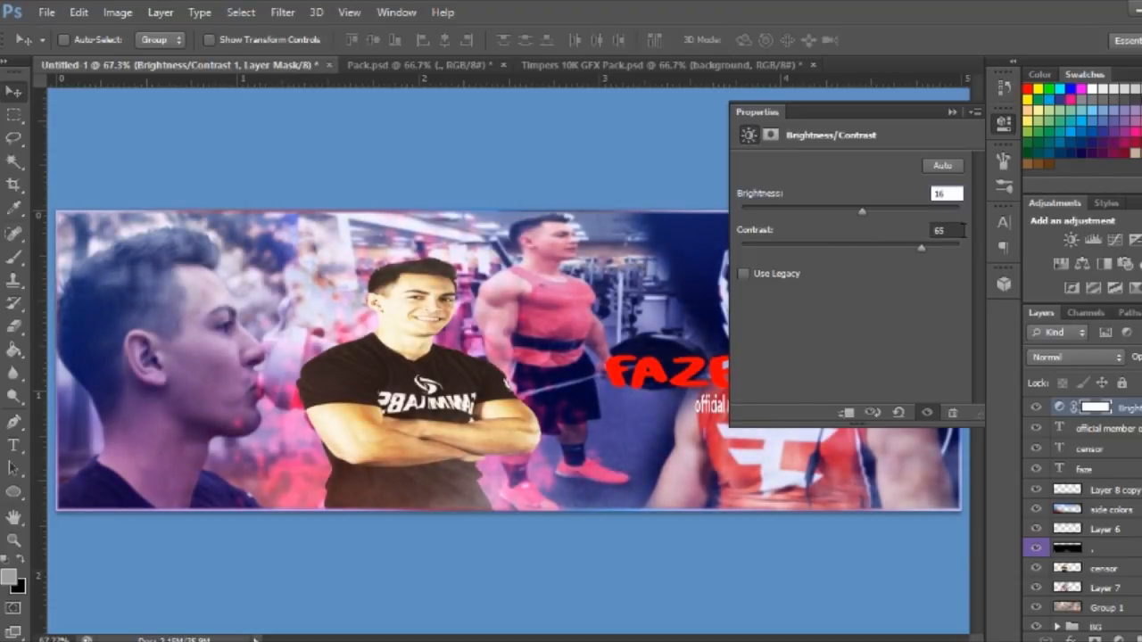
key("Tab")
type("30")
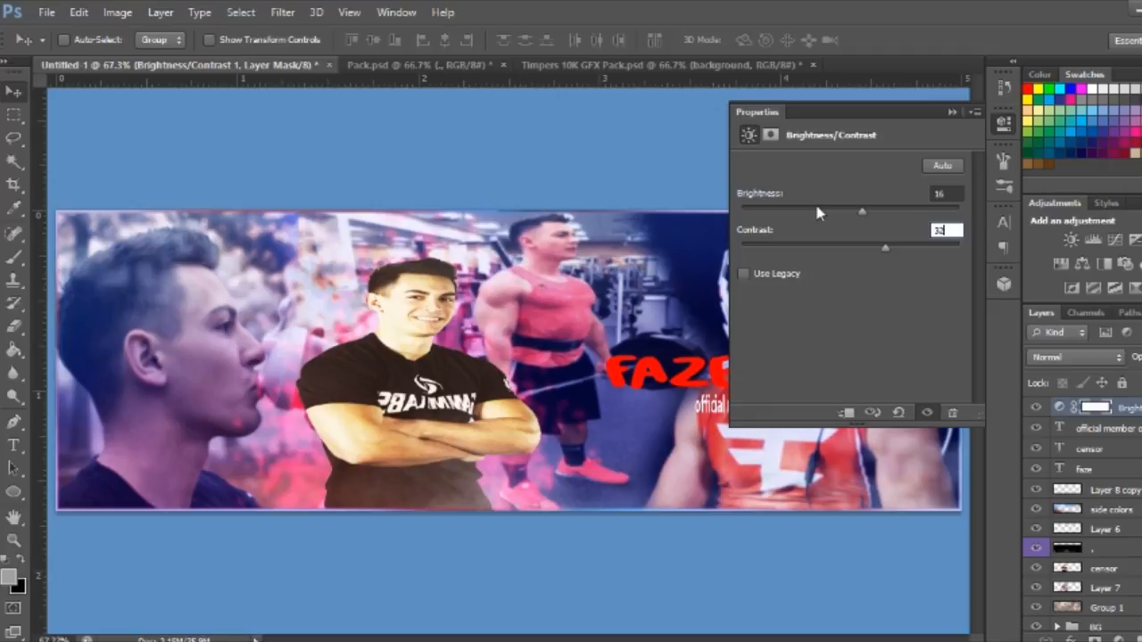
left_click(953, 112)
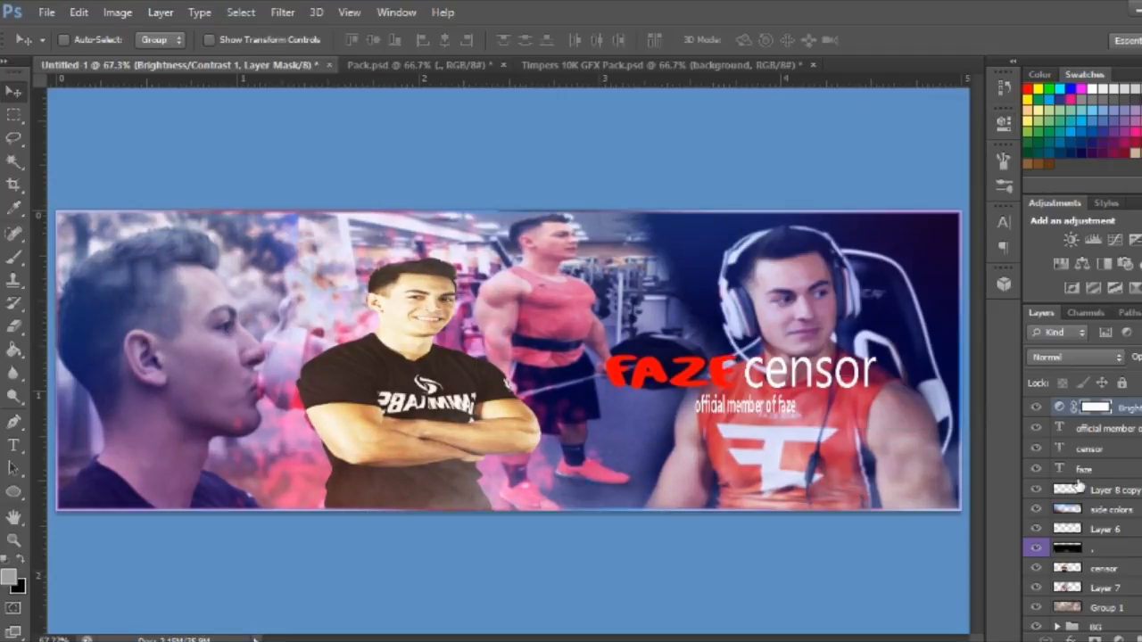
Compare the banner with and without the Brightness/Contrast adjustment.
left_click(1036, 407)
left_click(1037, 407)
left_click(1036, 407)
left_click(1037, 406)
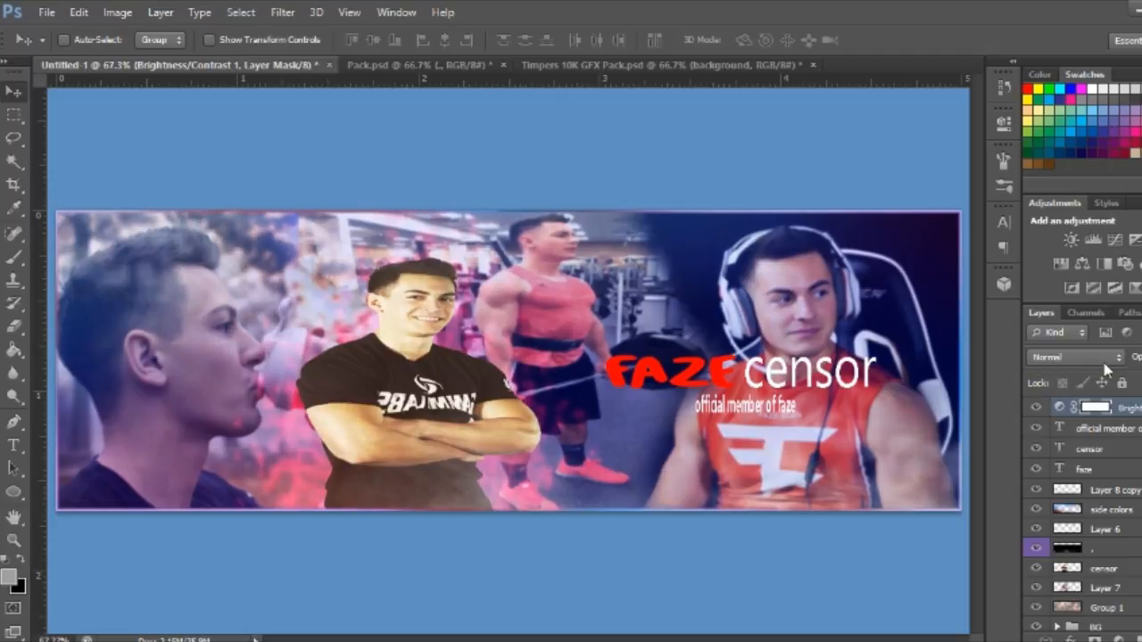
left_click(1036, 407)
left_click(1036, 407)
Add a Levels adjustment with input black point 2, midtones 0.85 and white point 235, and check its effect on the banner.
left_click(1119, 635)
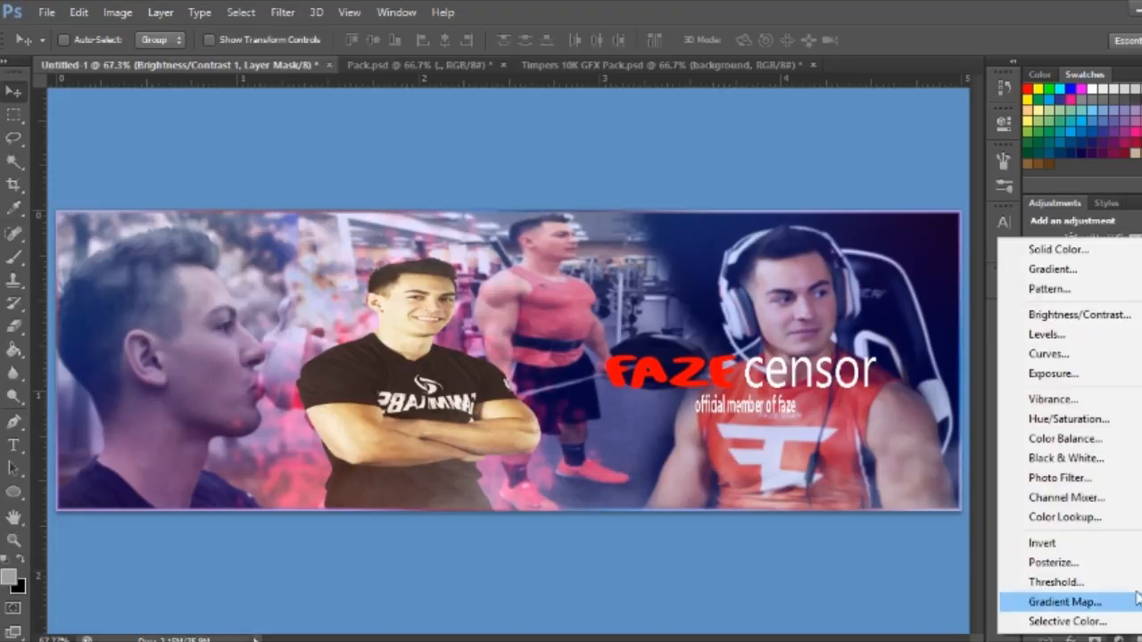
left_click(1115, 334)
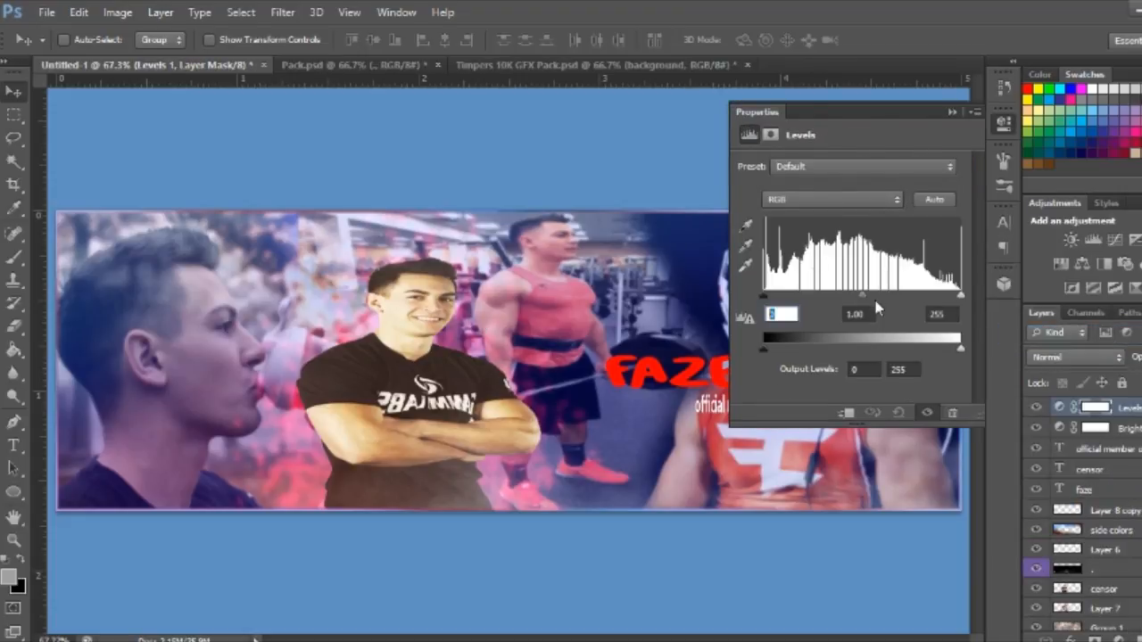
type("2")
key("Tab")
type(".85")
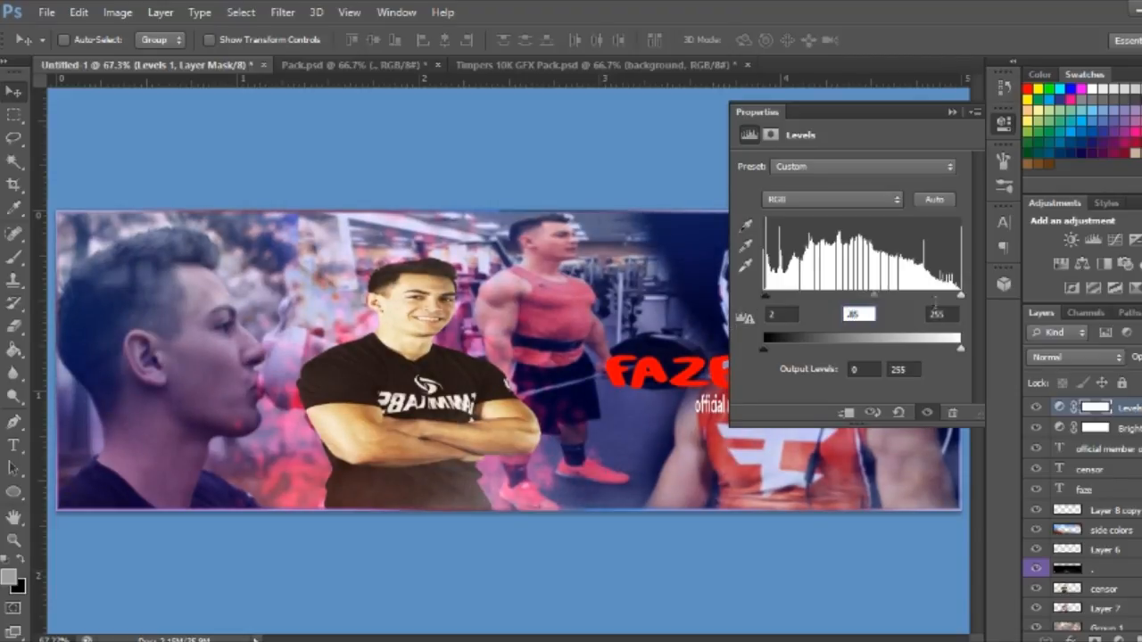
key("Tab")
mouse_move(962, 297)
left_mouse_down()
mouse_move(946, 300)
mouse_move(972, 304)
mouse_move(947, 299)
left_mouse_up()
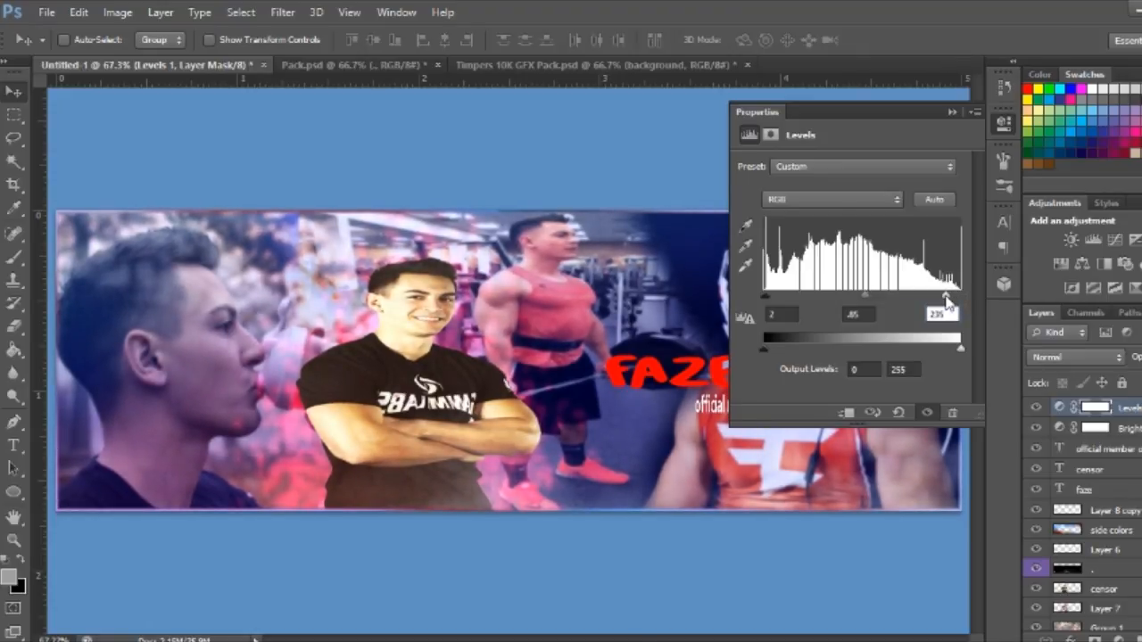
left_click(952, 114)
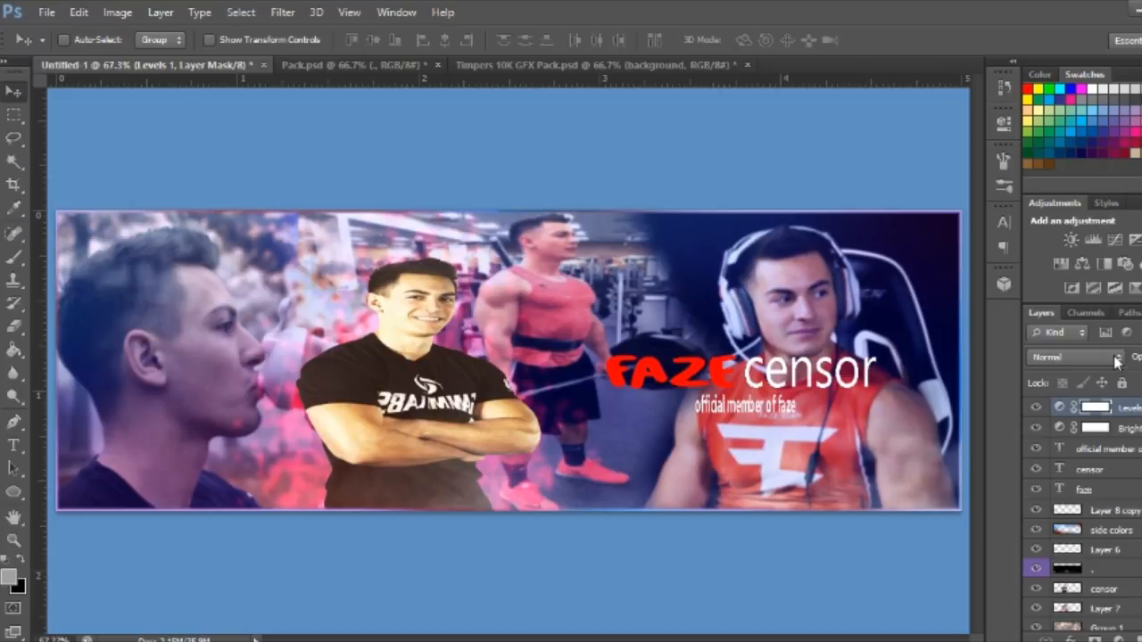
left_click(1035, 408)
left_click(1035, 408)
Add a black-to-white Gradient Map adjustment, set its blend mode to Overlay and lower its opacity.
left_click(1119, 637)
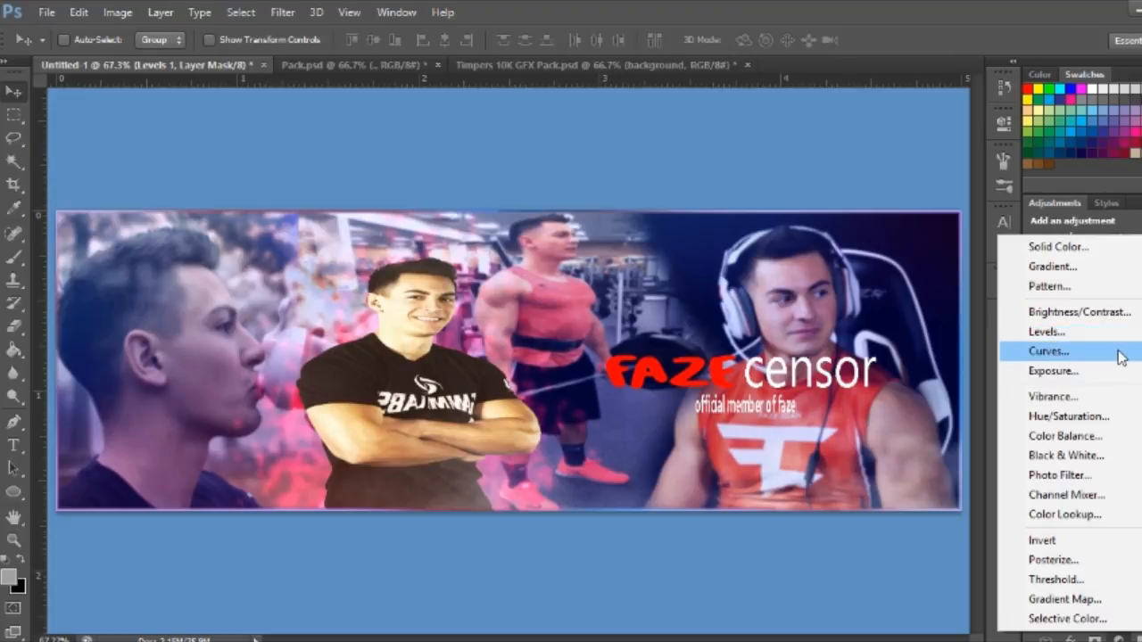
left_click(1065, 599)
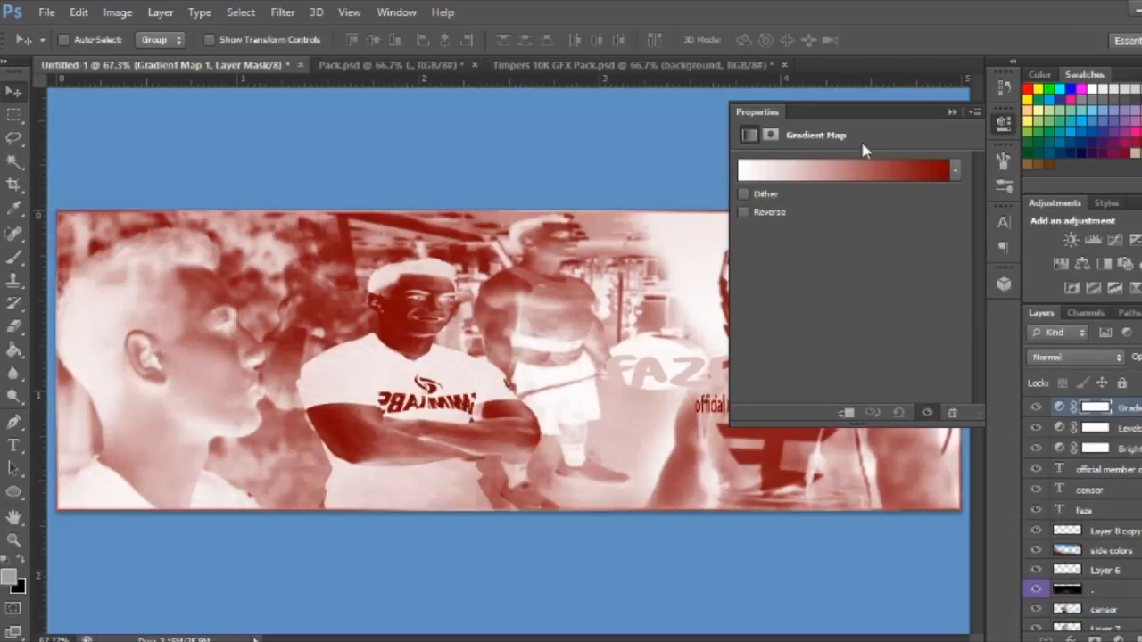
left_click(956, 172)
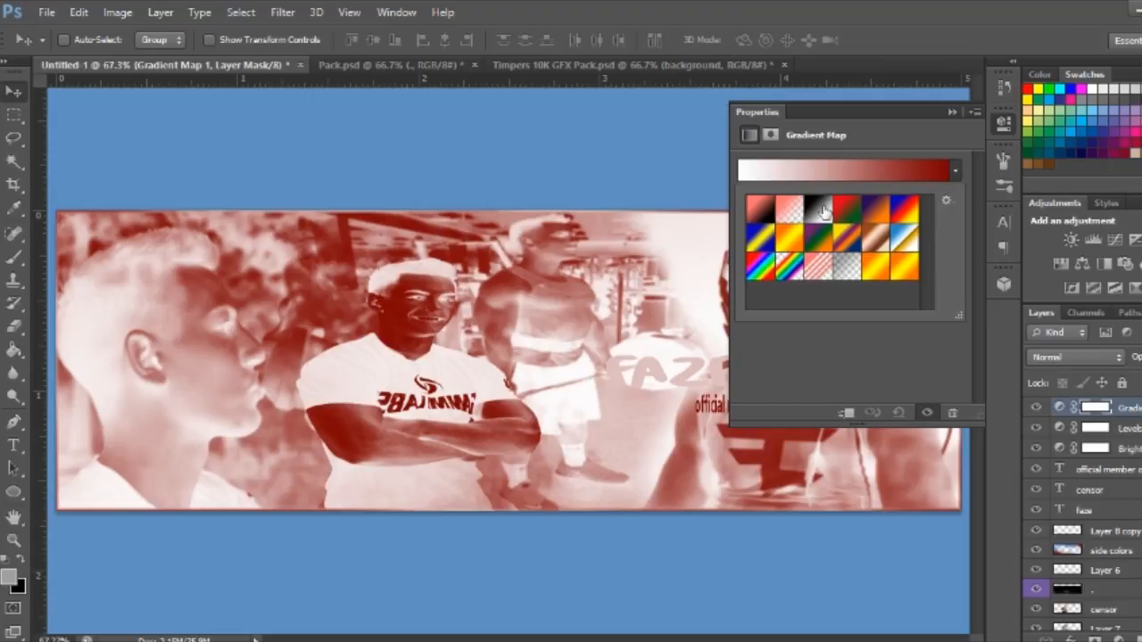
left_click(823, 210)
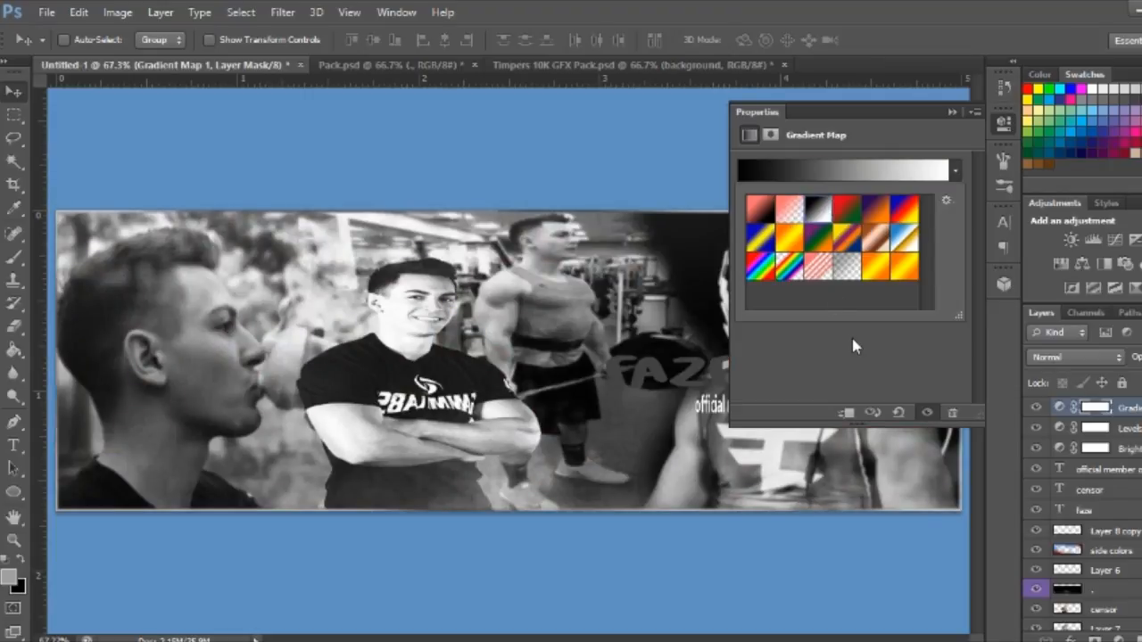
left_click(853, 340)
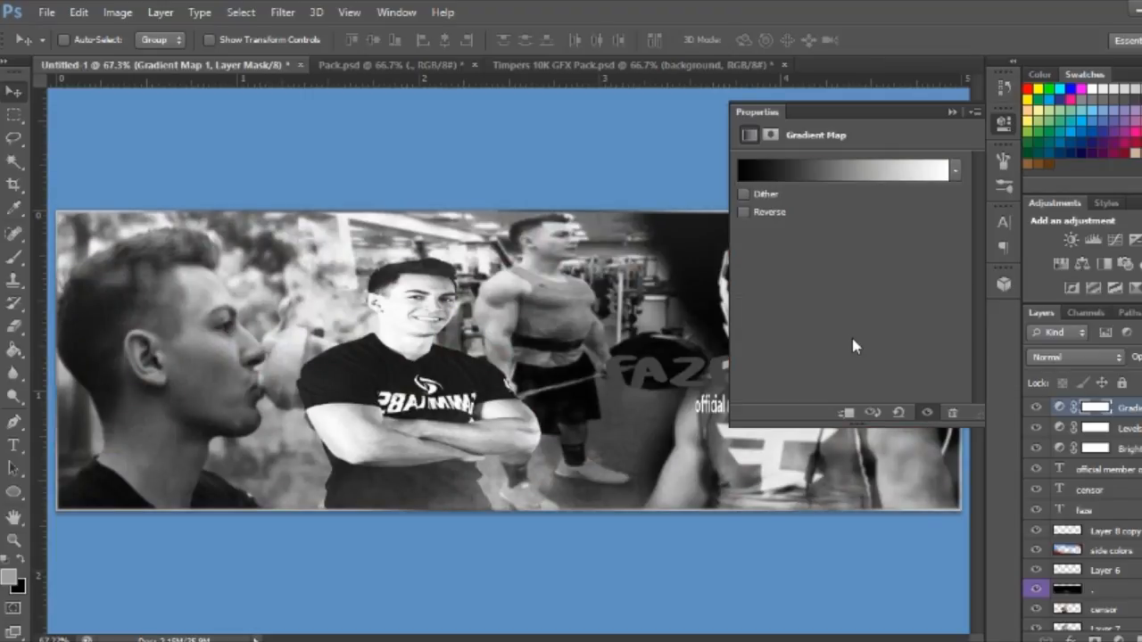
left_click(1081, 356)
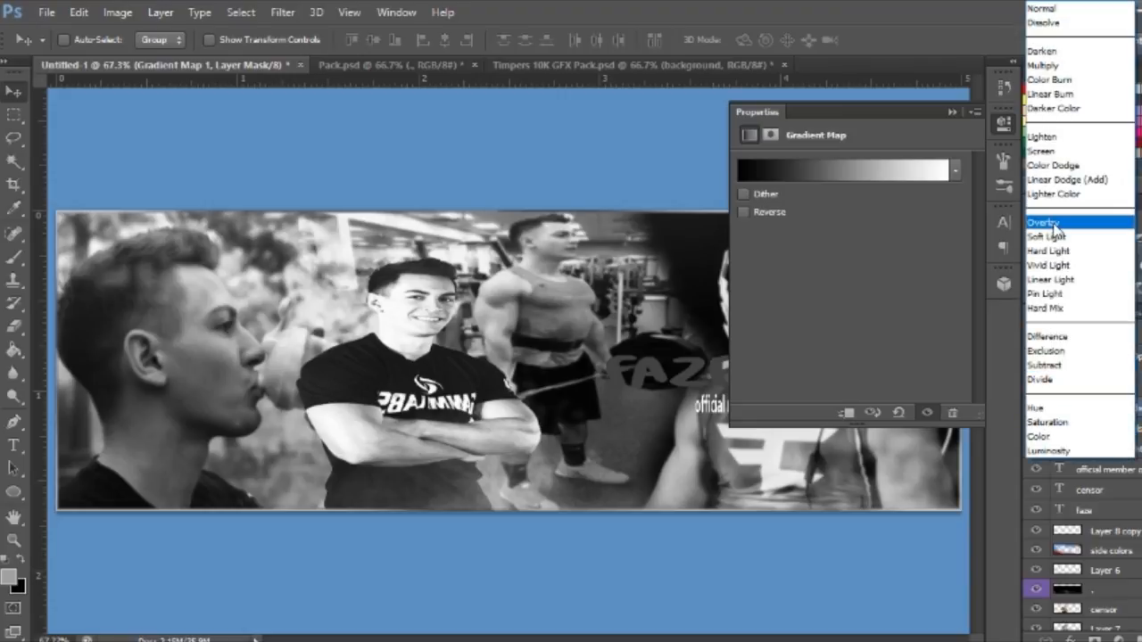
left_click(1055, 225)
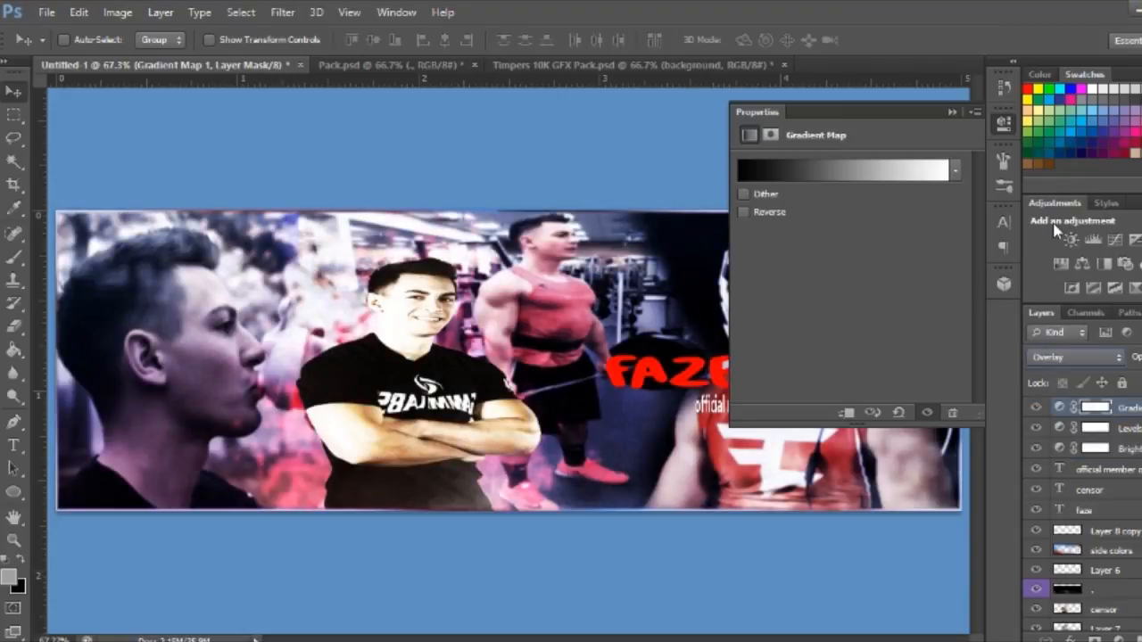
left_click(952, 113)
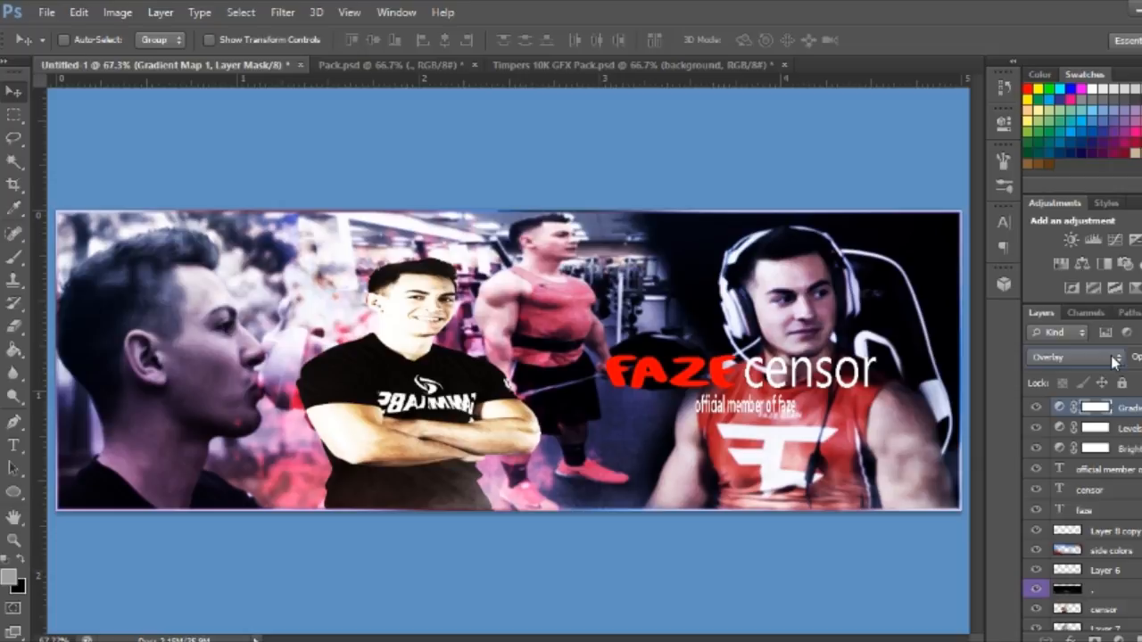
left_click(1141, 357)
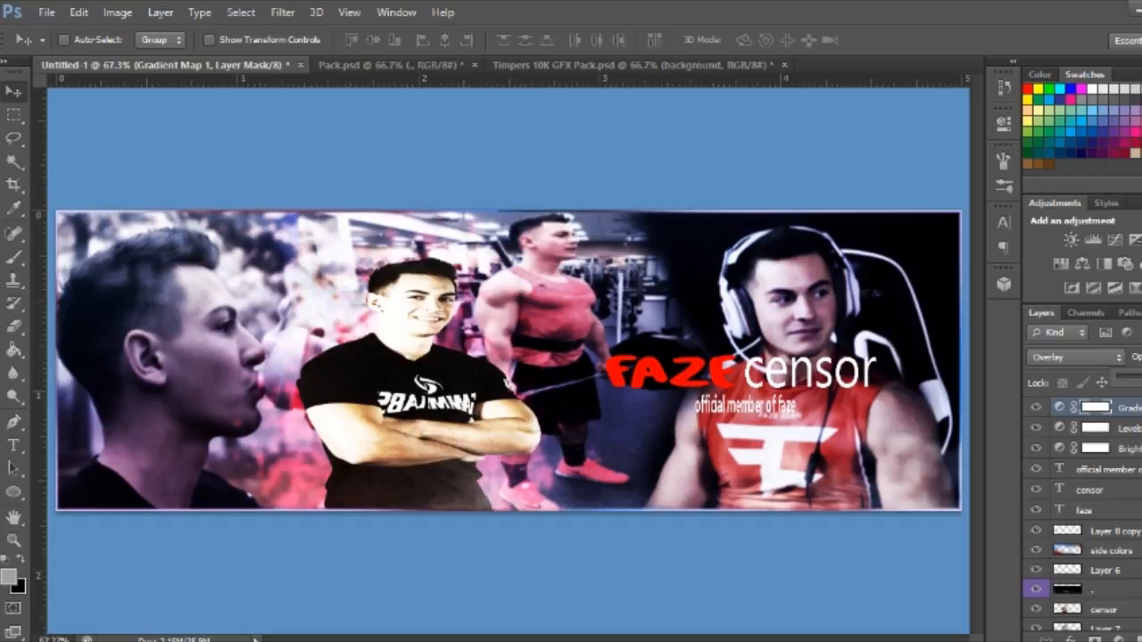
left_click_drag(1141, 377, 1141, 377)
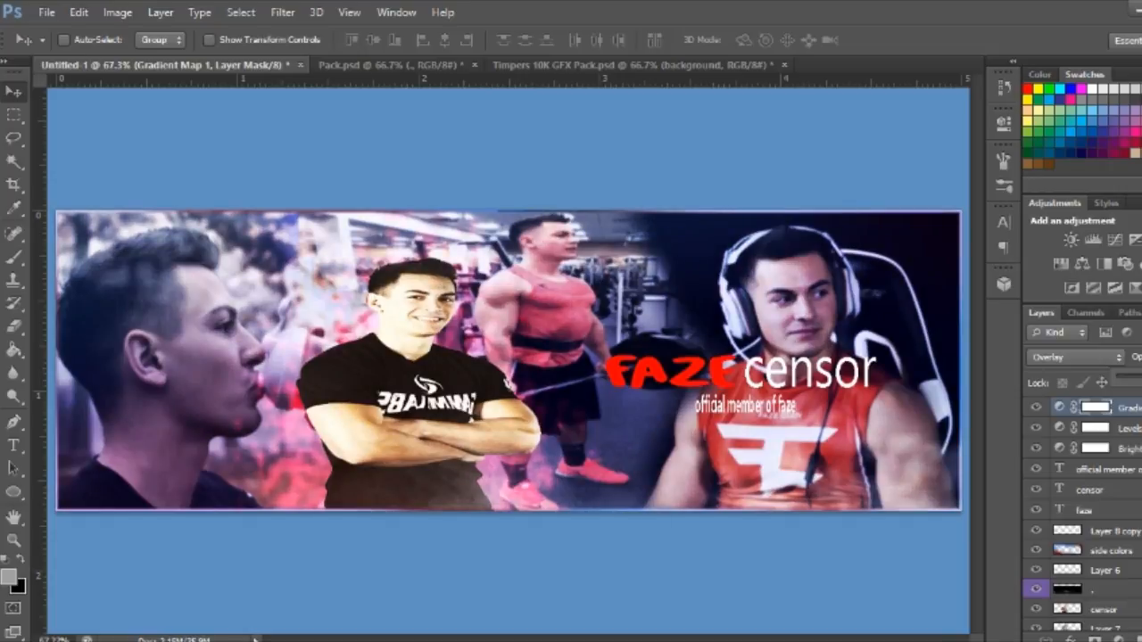
Compare the banner with and without the Gradient Map adjustment.
left_click(1036, 407)
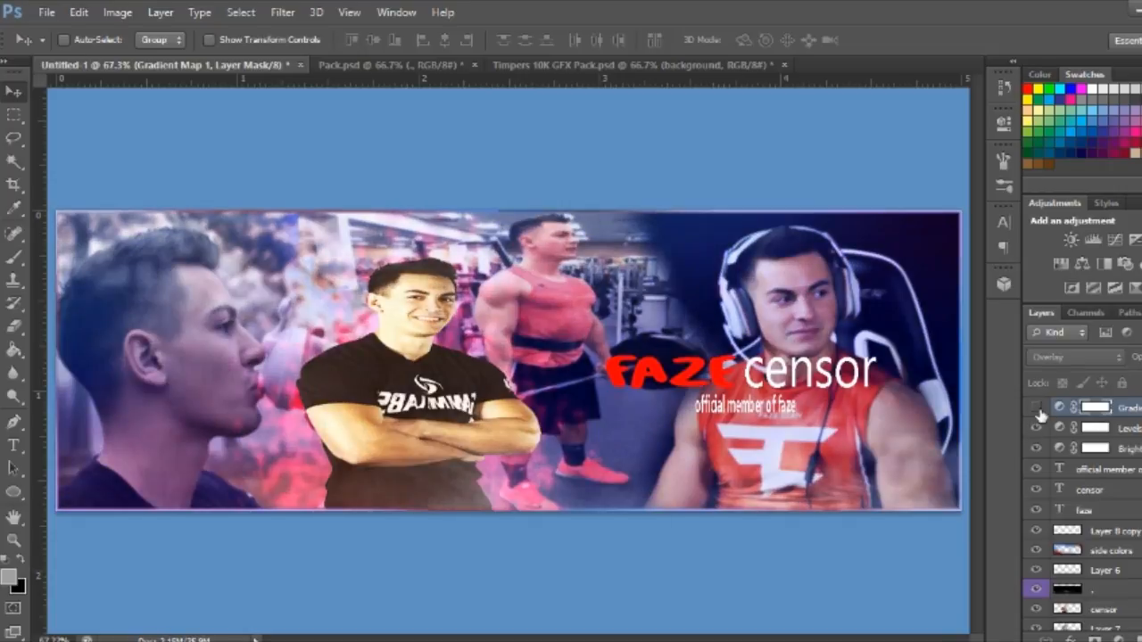
left_click(1036, 407)
left_click(1036, 407)
left_click(1036, 407)
left_click(1036, 407)
left_click(1036, 407)
left_click(1037, 408)
left_click(1037, 408)
left_click(1037, 408)
left_click(1037, 408)
left_click(1037, 408)
left_click(1037, 408)
left_click(1036, 407)
Reduce the Gradient Map layer's opacity further and check the softened effect against the banner without it.
left_click(1141, 358)
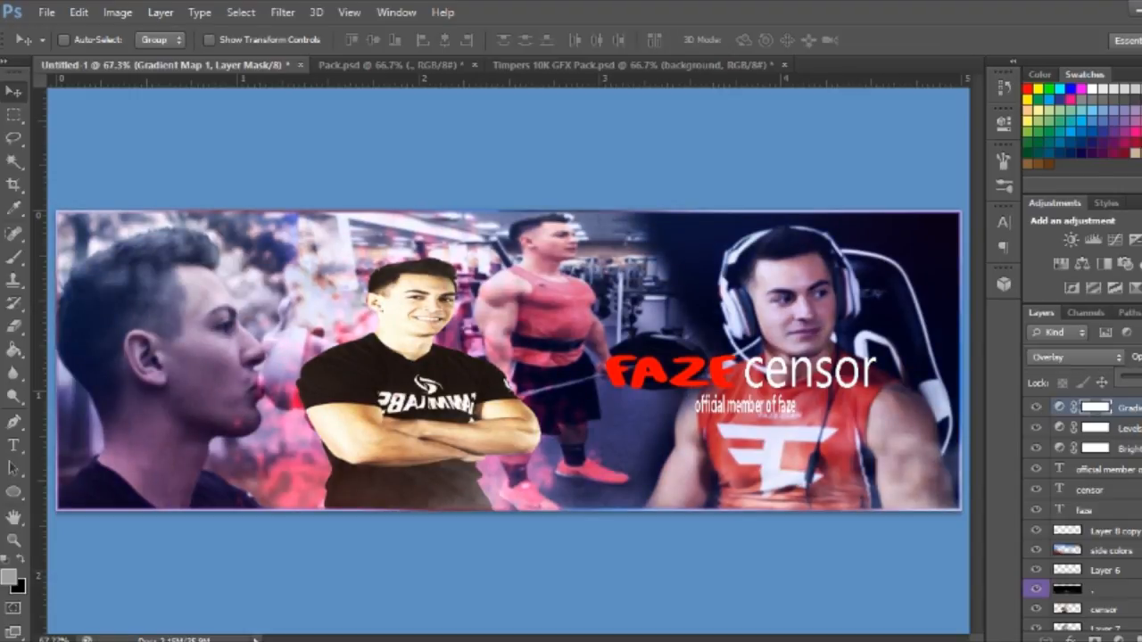
left_click(1141, 358)
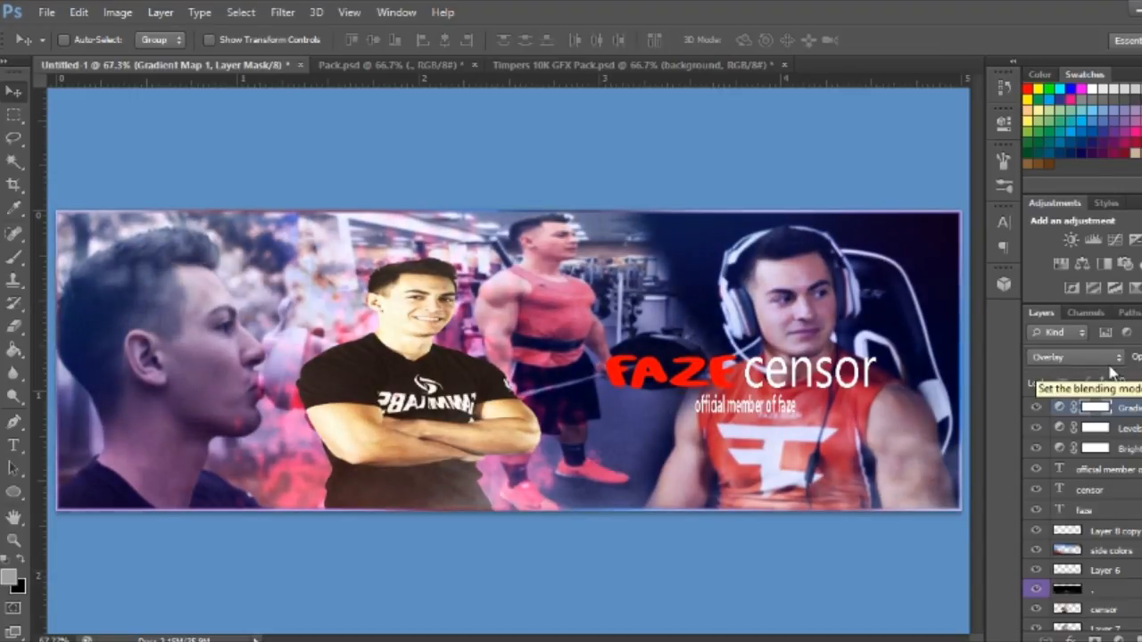
left_click(1037, 409)
left_click(1037, 408)
left_click(1037, 409)
left_click(1037, 409)
left_click(1037, 409)
left_click(1037, 408)
left_click(1037, 409)
left_click(1037, 409)
left_click(1037, 408)
left_click(1037, 409)
left_click(1037, 409)
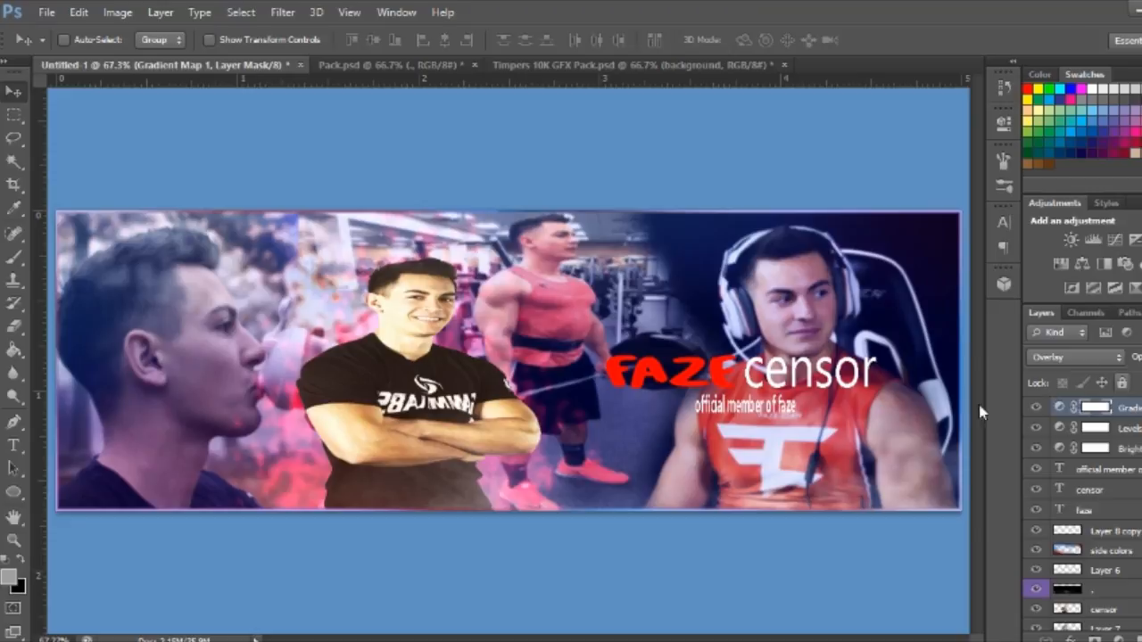
left_click(1038, 408)
left_click(1039, 408)
left_click(1039, 408)
left_click(1039, 408)
left_click(1039, 408)
left_click(1039, 407)
Add a Curves adjustment and bend its Red channel into a slight S-curve.
left_click(1116, 637)
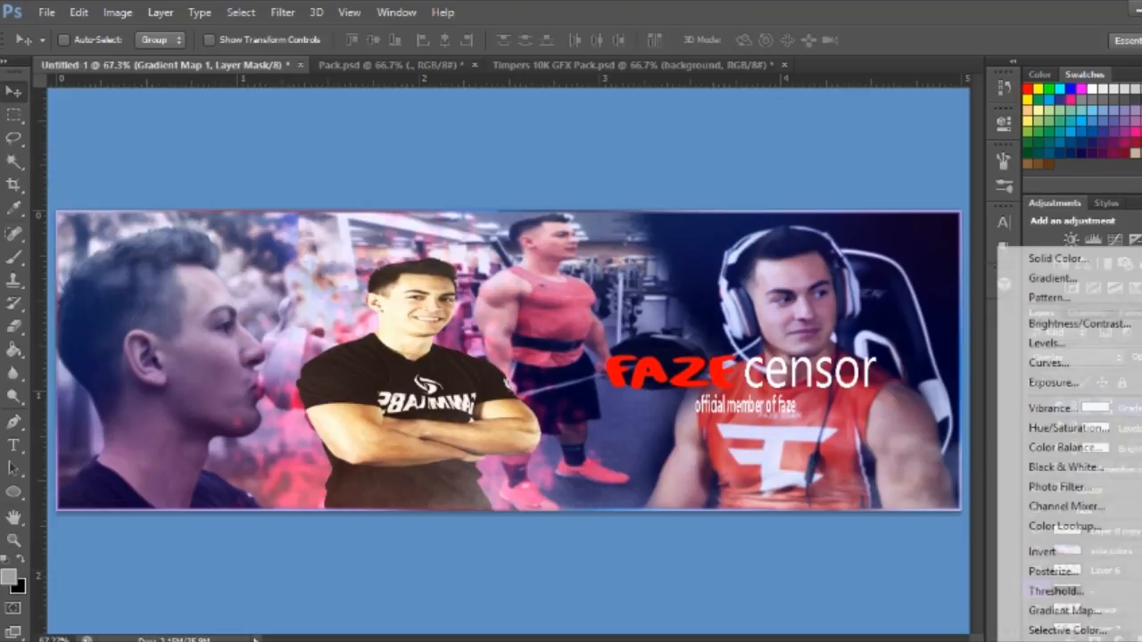
left_click(1051, 363)
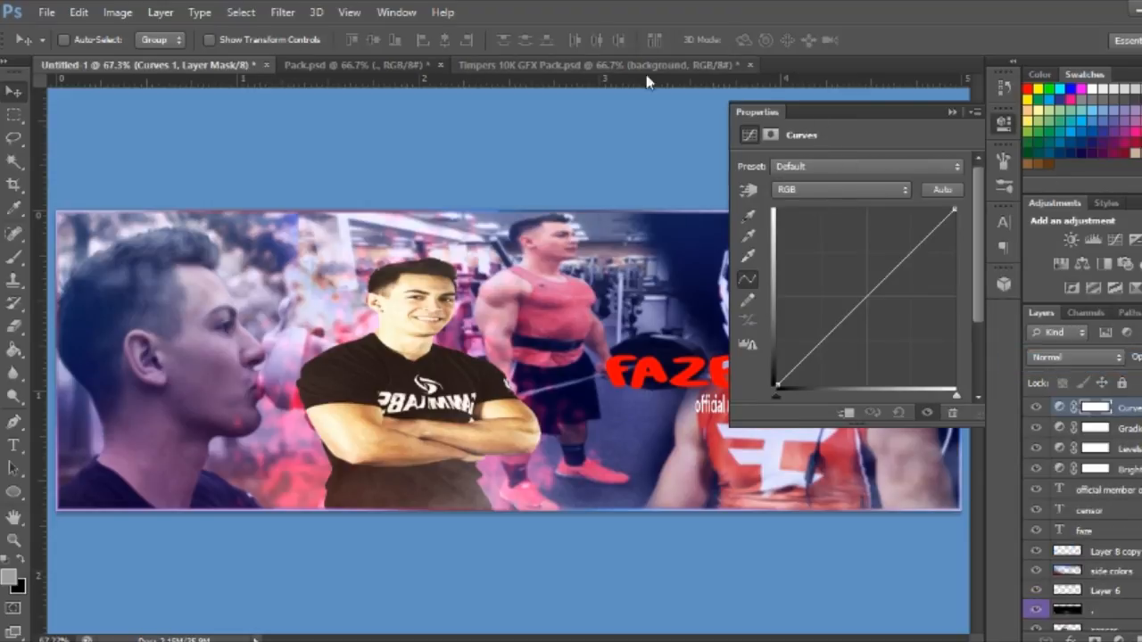
left_click(792, 190)
left_click(803, 217)
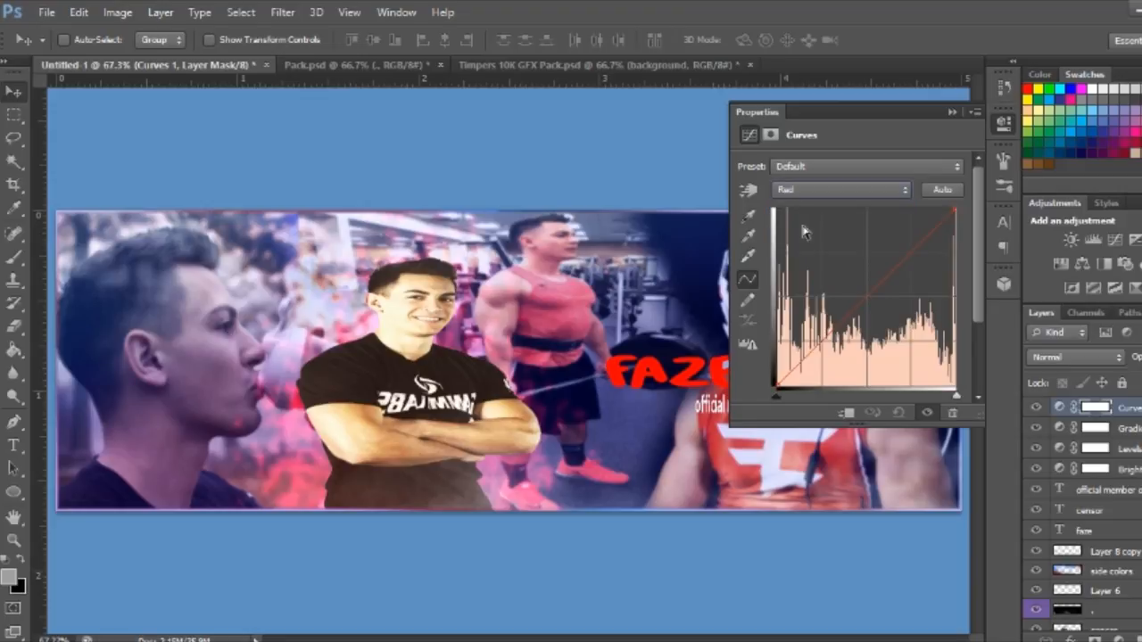
left_click_drag(901, 245, 907, 249)
left_click_drag(812, 350, 811, 360)
Shape the Curves adjustment's RGB channel into an S-curve with raised highlights and darker shadows, and lower the layer's opacity.
left_click(841, 189)
left_click(781, 207)
left_click_drag(902, 261, 901, 245)
left_click_drag(819, 338, 814, 365)
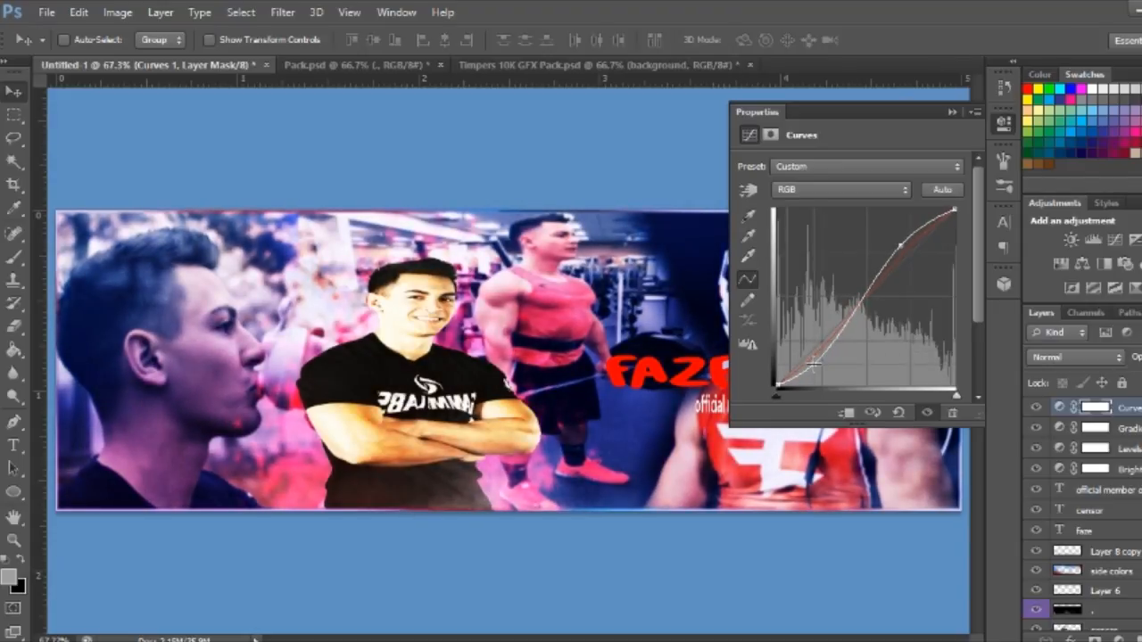
left_click(952, 111)
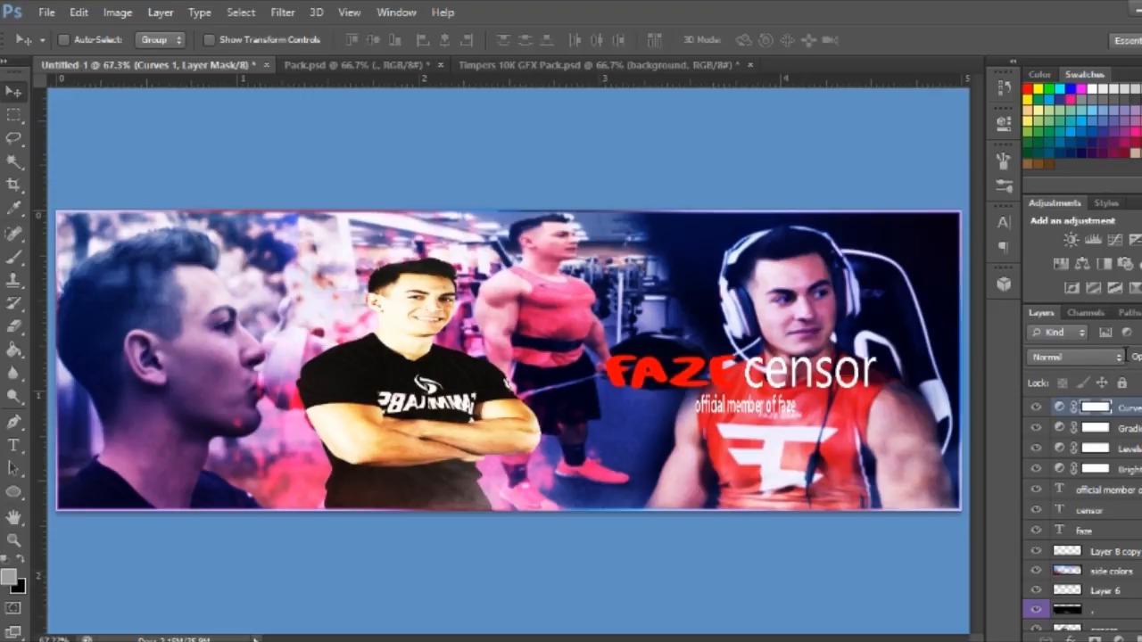
key("5")
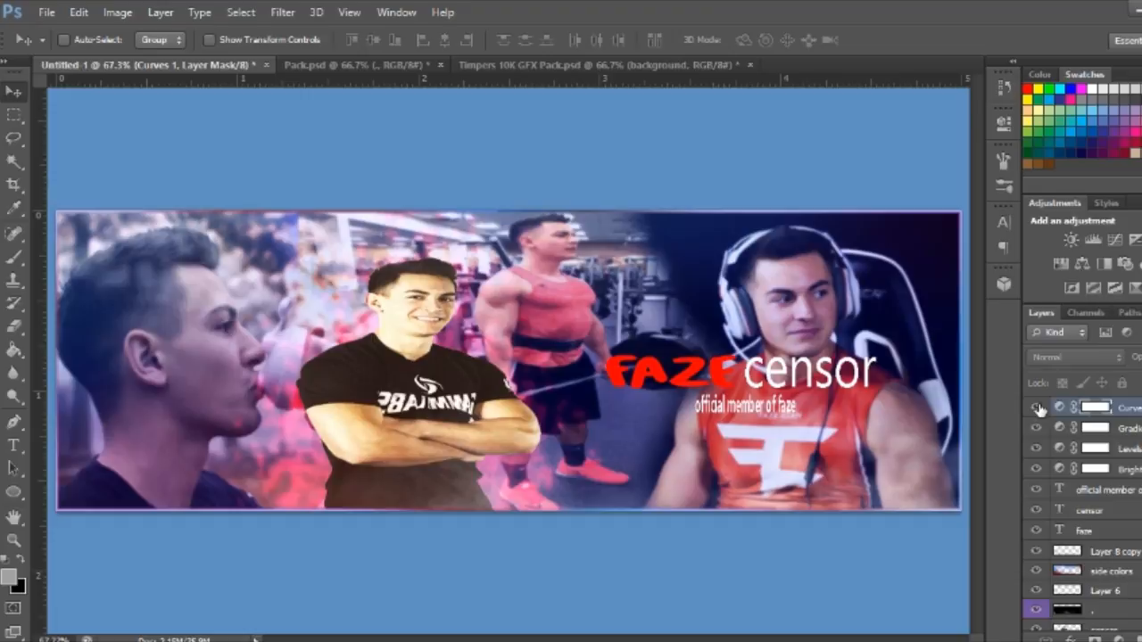
Select the Curves, Gradient Map, Levels and Brightness/Contrast layers and compare the banner with all four hidden and shown.
left_click(1128, 430, "ctrl")
left_click(1128, 451, "ctrl")
left_click(1129, 471, "ctrl")
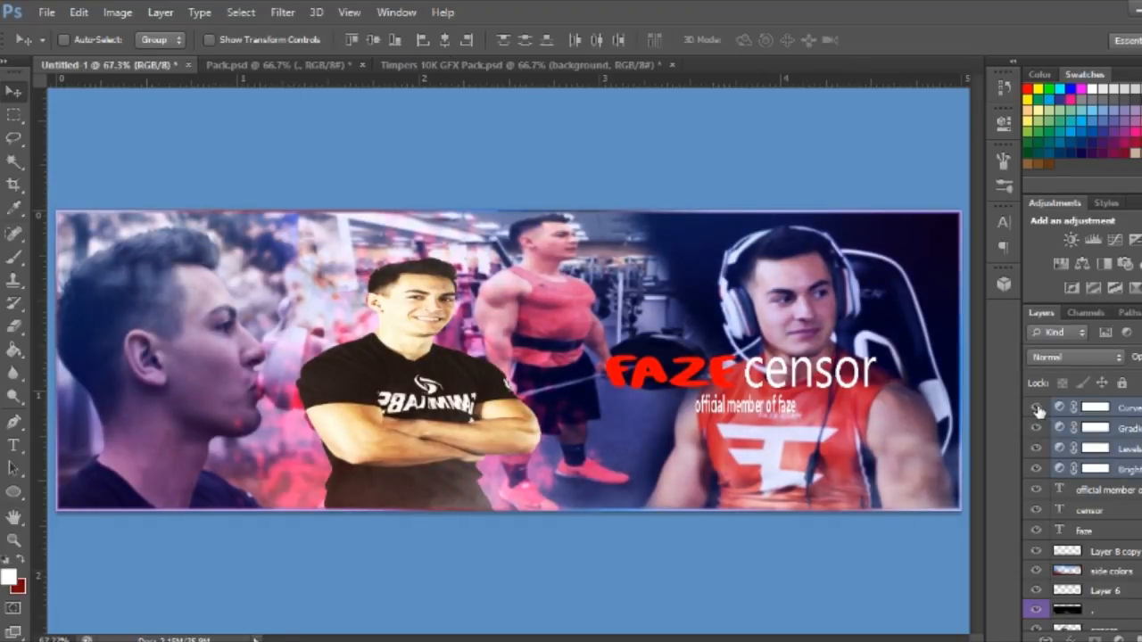
left_click(1036, 408)
left_click(1036, 428)
left_click(1036, 449)
left_click(1036, 469)
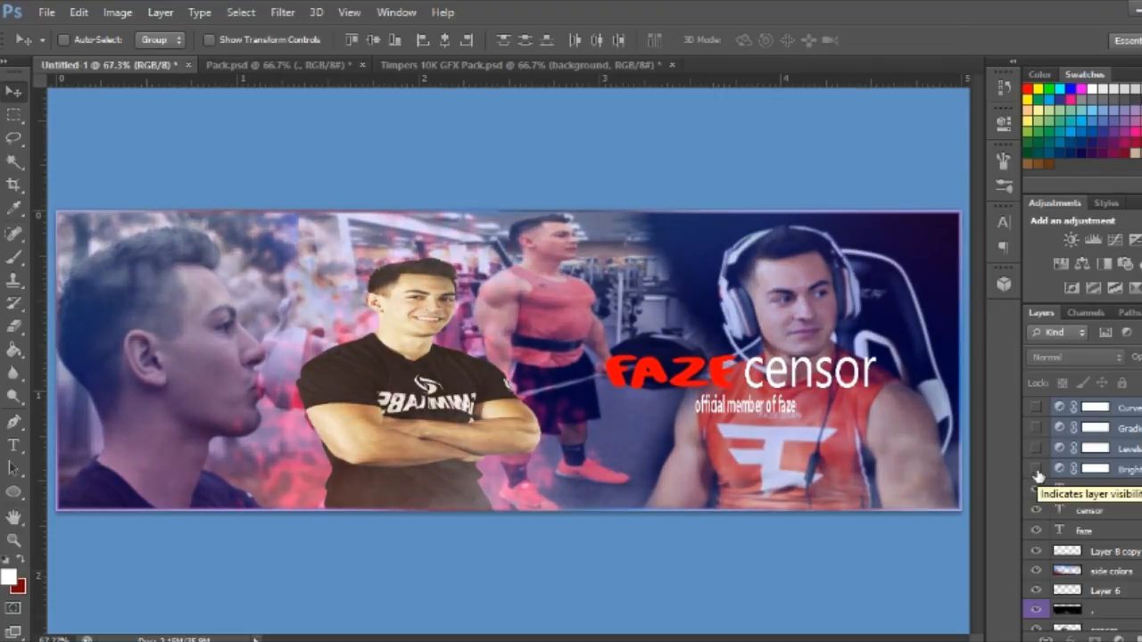
left_click(1036, 469)
left_click(1036, 449)
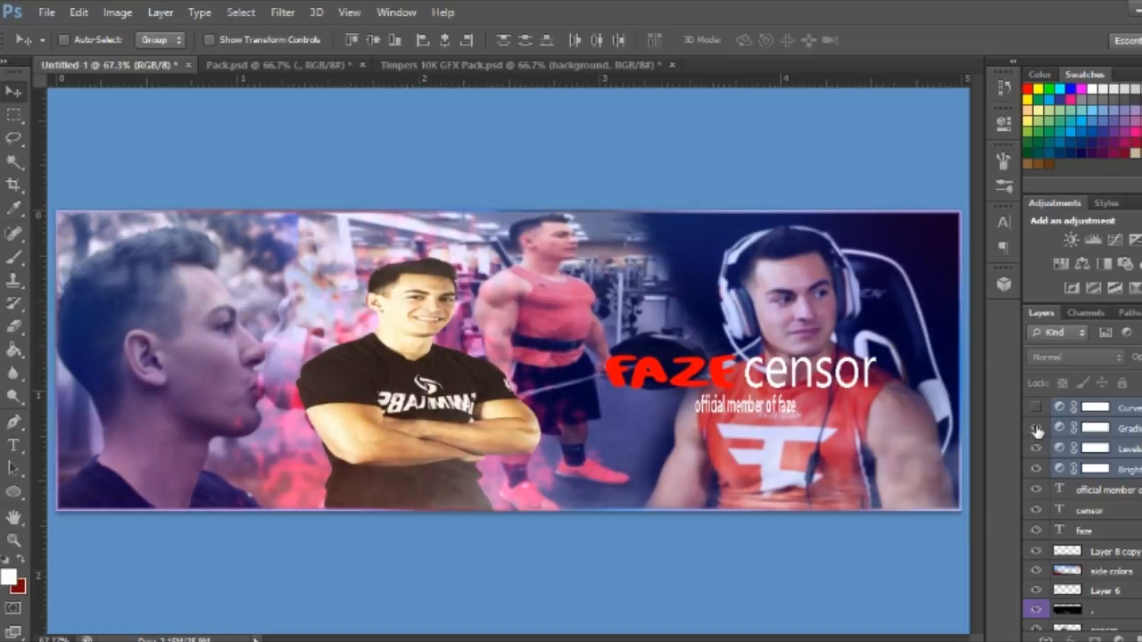
left_click(1038, 408)
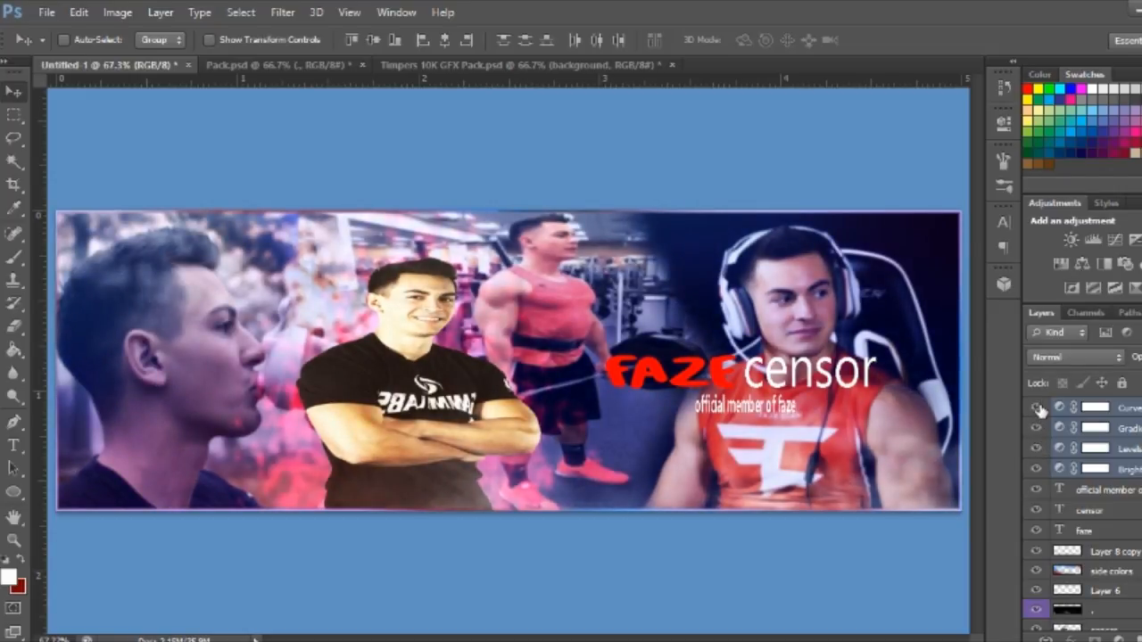